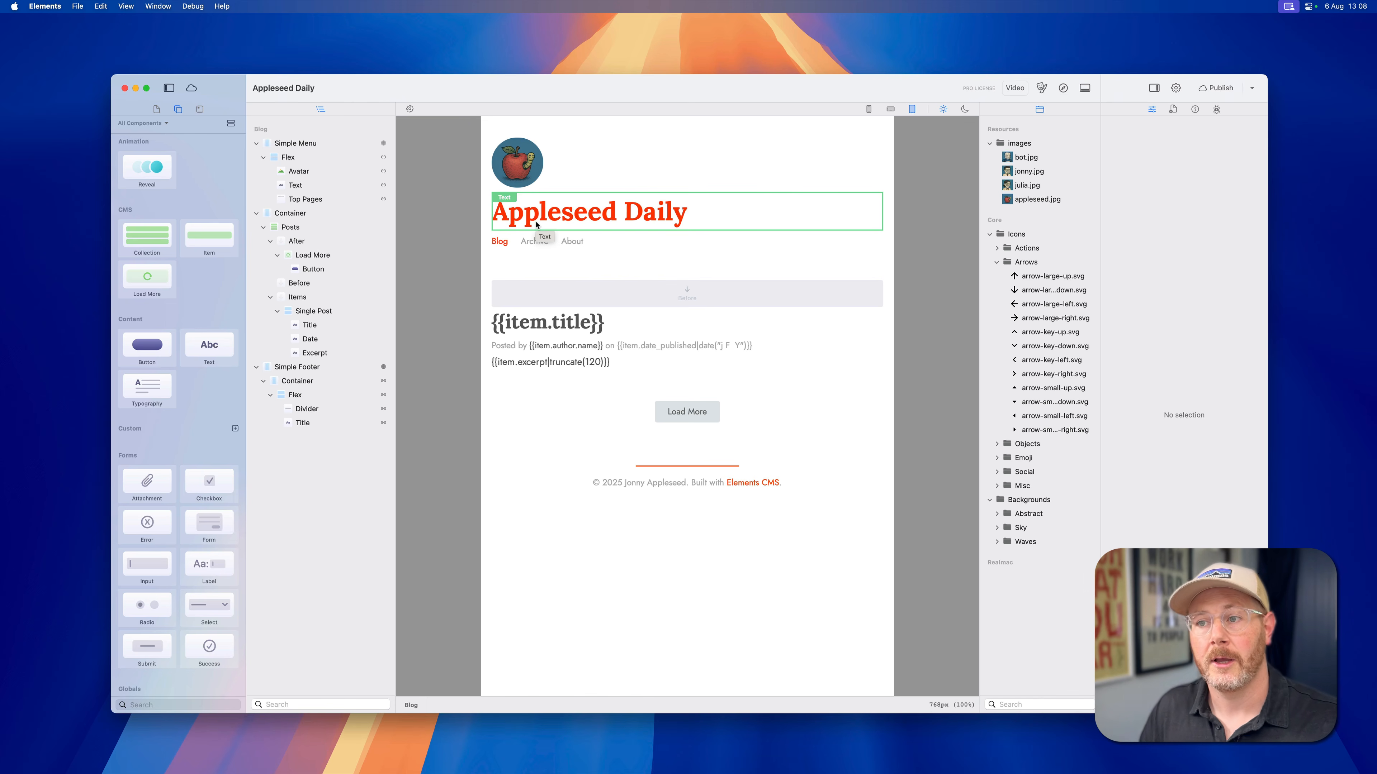
Step: Preview the blog in the browser, examine the Read Me First post, and load more posts in the blog list
{"action": "left_click", "coordinate": [558, 294]}
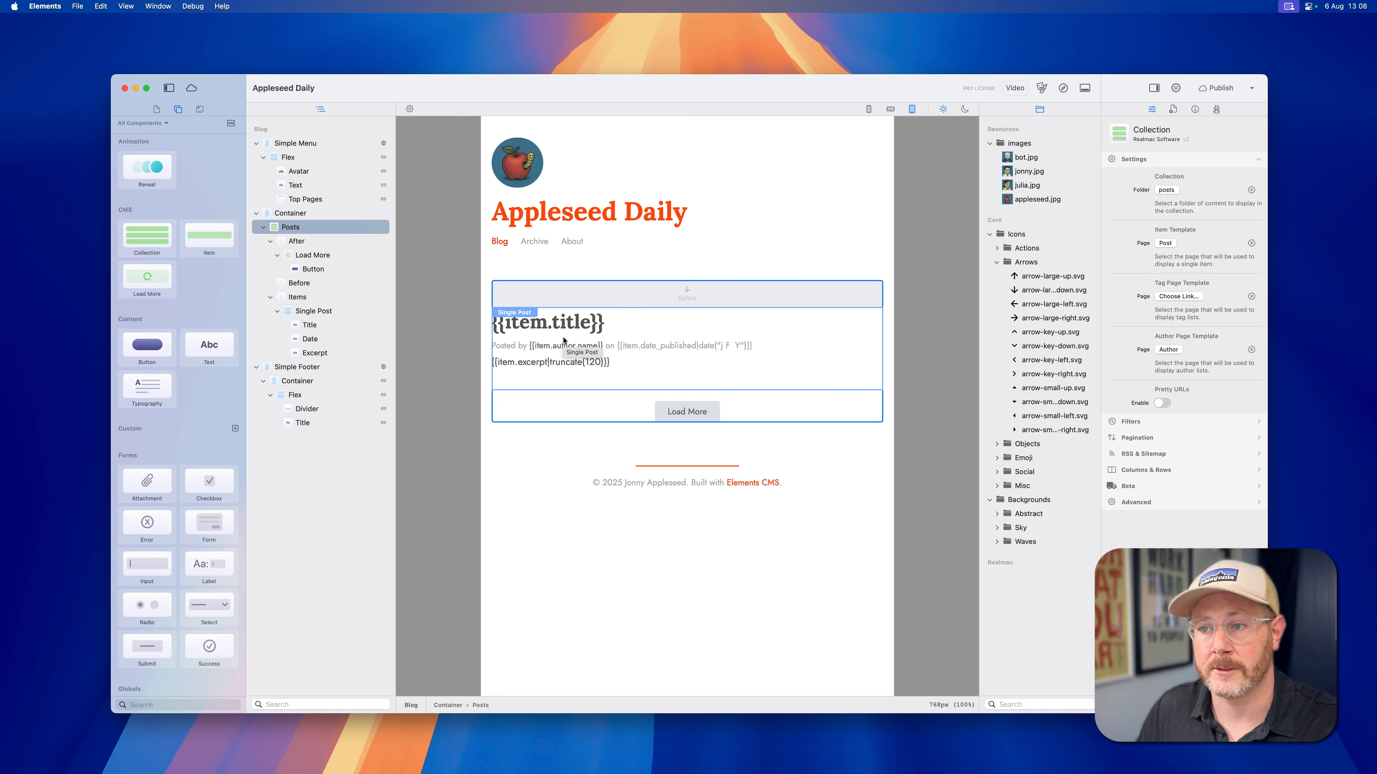
{"action": "left_click", "coordinate": [1063, 88]}
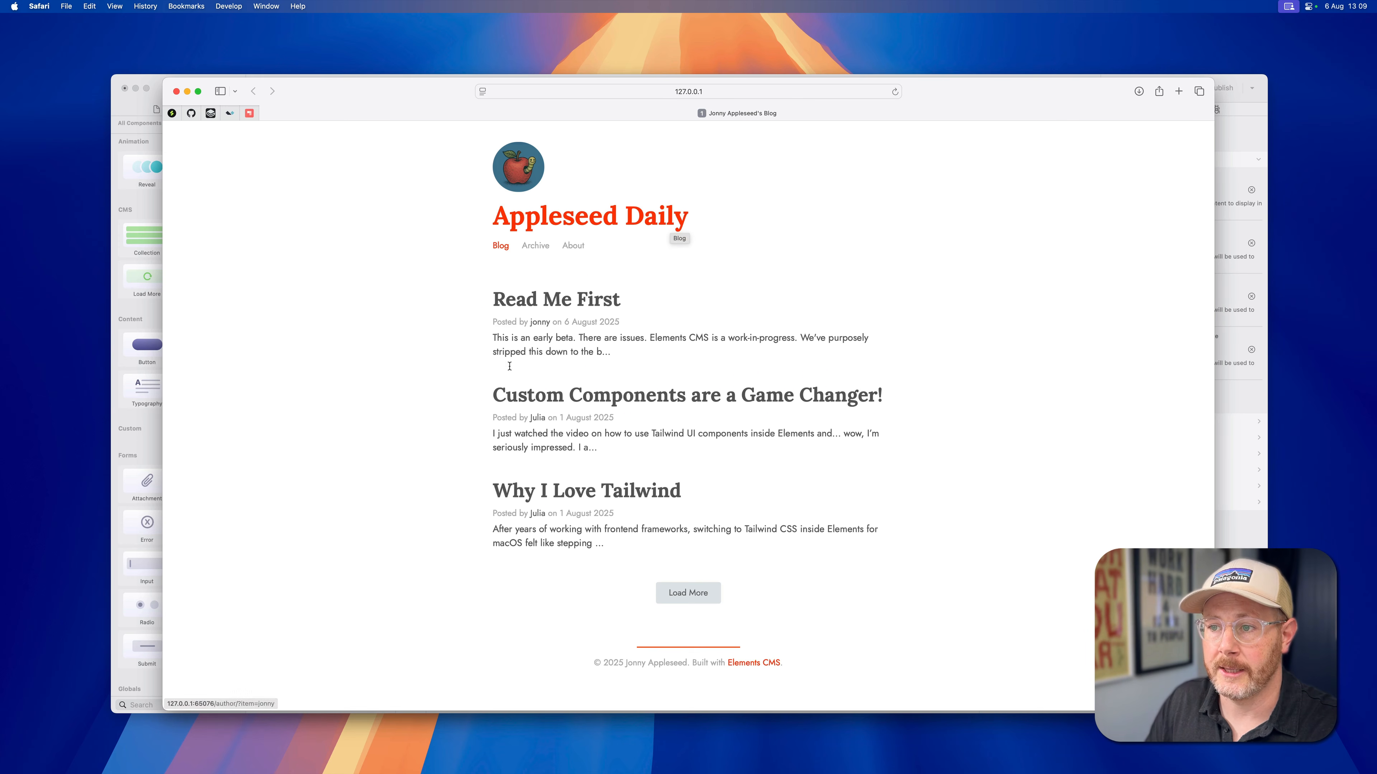
{"action": "left_click", "coordinate": [521, 300]}
{"action": "scroll", "coordinate": [629, 400], "scroll_direction": "down", "scroll_amount": 10}
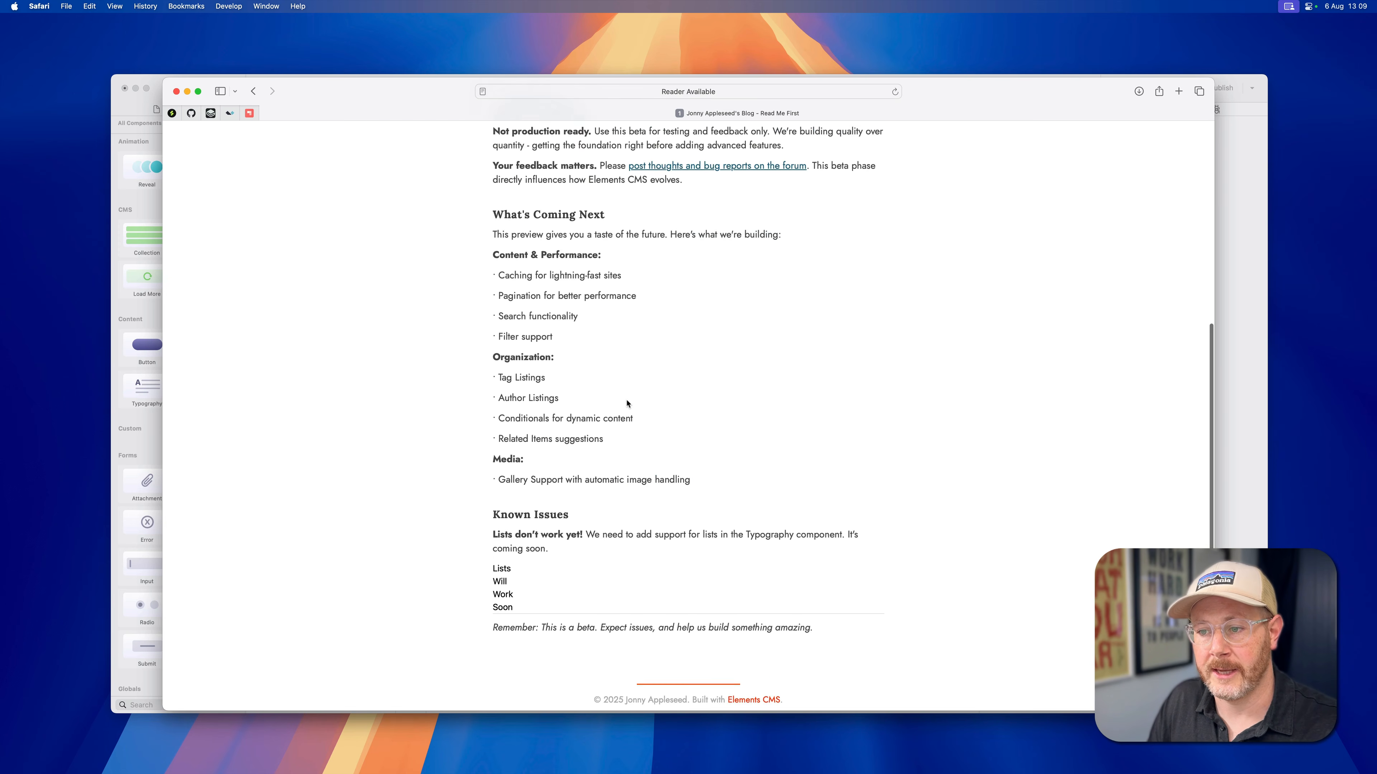
{"action": "scroll", "coordinate": [629, 400], "scroll_direction": "up", "scroll_amount": 10}
{"action": "left_click", "coordinate": [253, 90]}
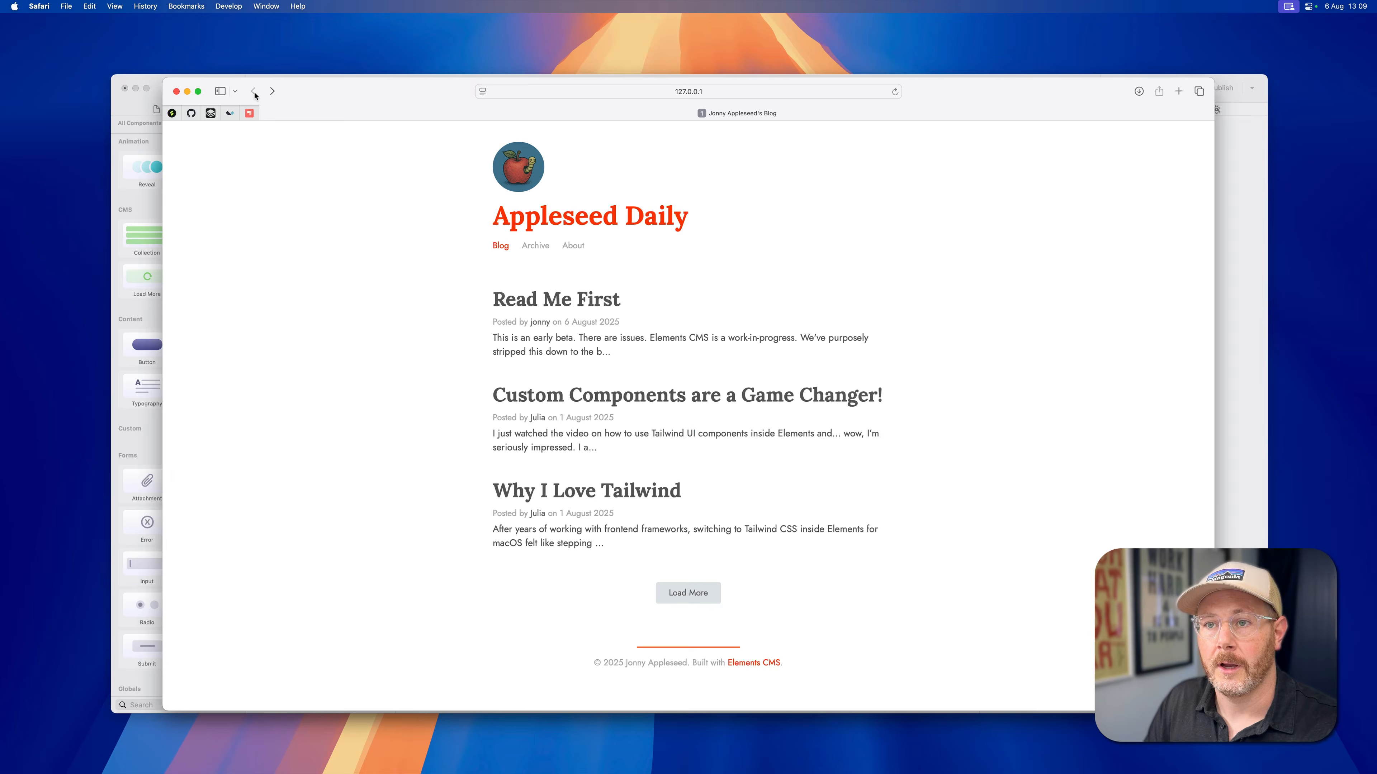
{"action": "left_click", "coordinate": [689, 593]}
{"action": "scroll", "coordinate": [635, 518], "scroll_direction": "down", "scroll_amount": 2}
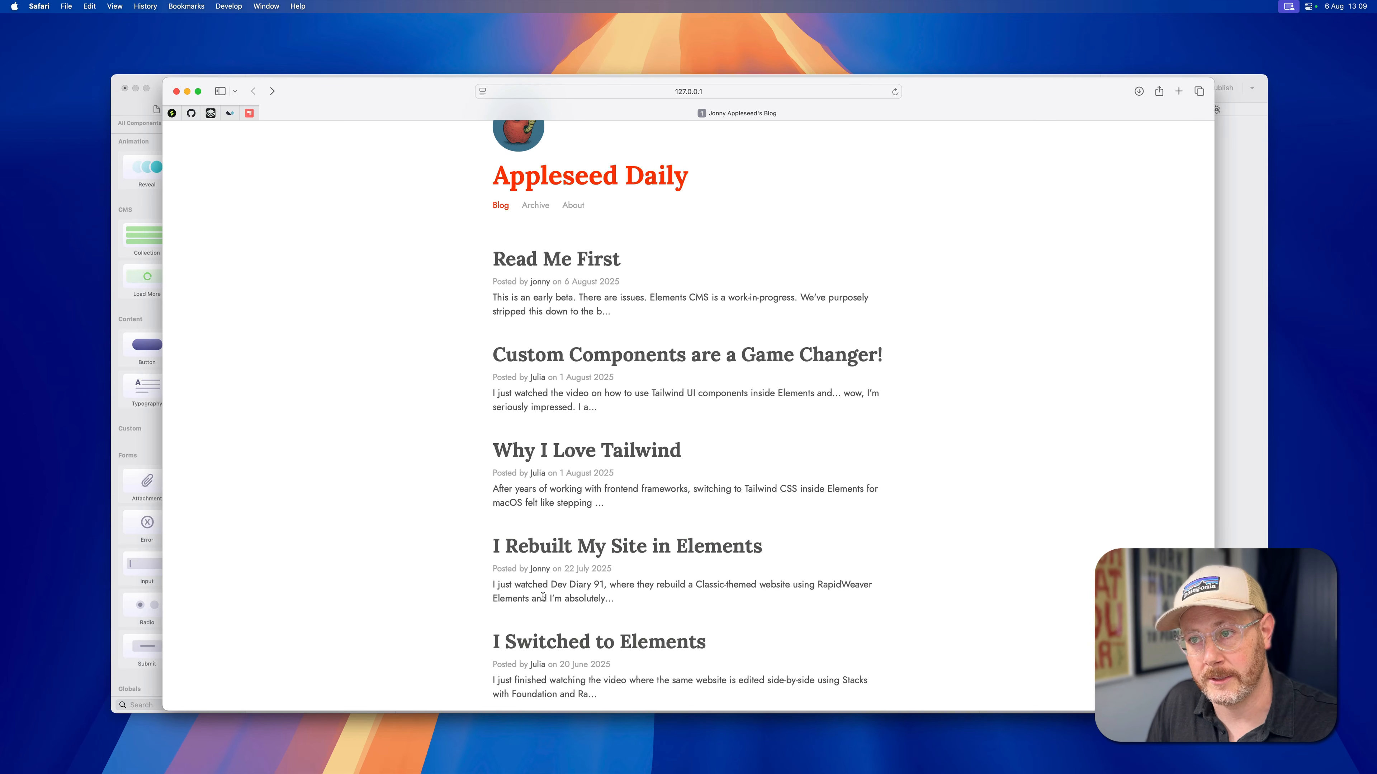
Step: Examine the Archive page and the About page's text and authors, and return to the Blog page
{"action": "left_click", "coordinate": [536, 206]}
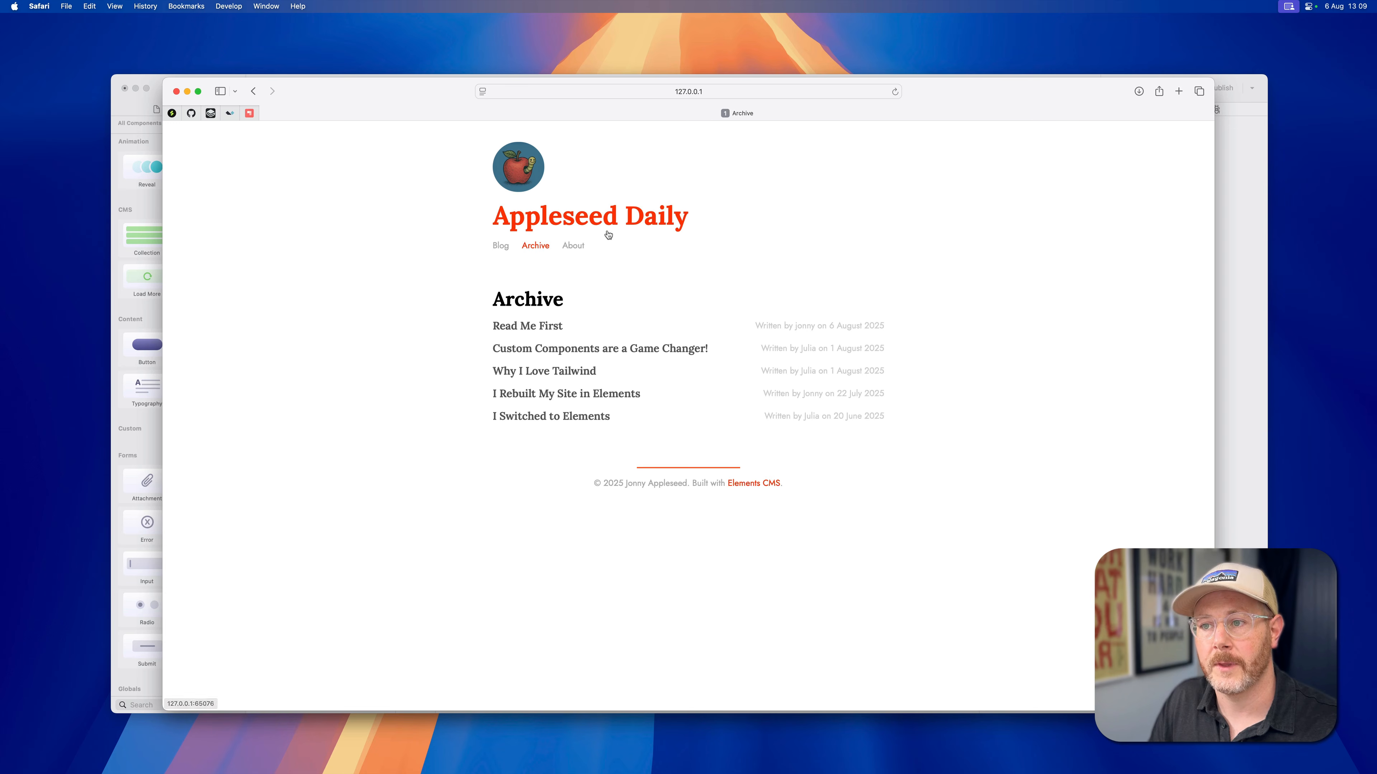
{"action": "left_click", "coordinate": [573, 246]}
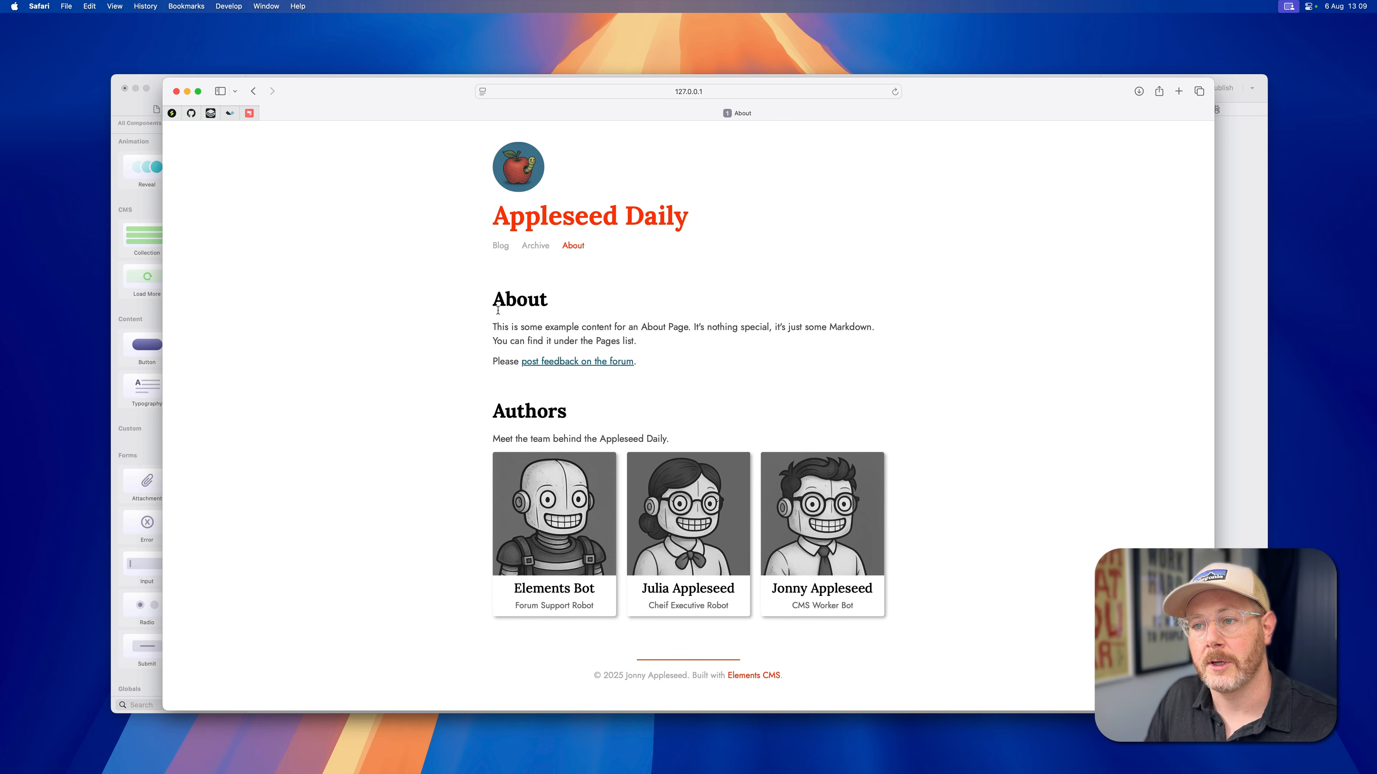
{"action": "left_click_drag", "start_coordinate": [636, 361], "coordinate": [491, 328]}
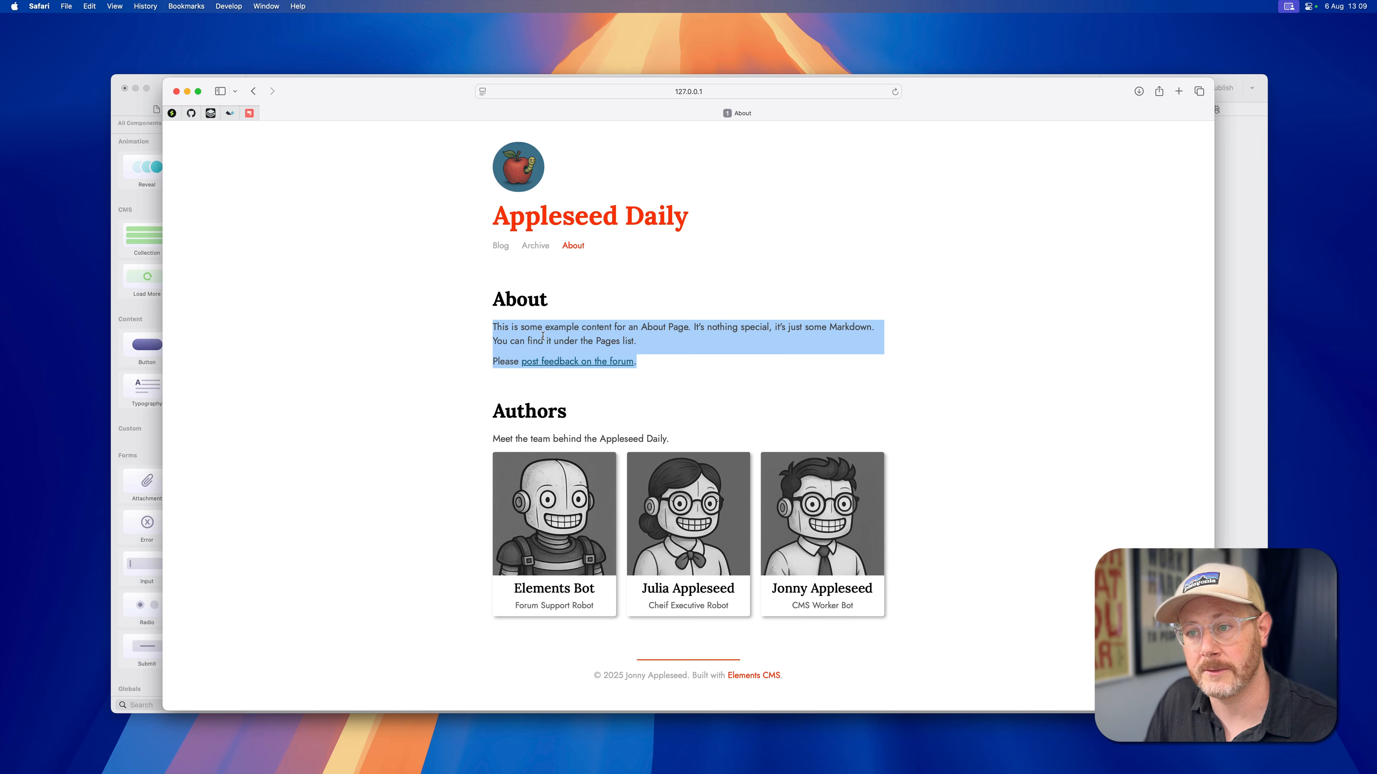
{"action": "left_click", "coordinate": [469, 386]}
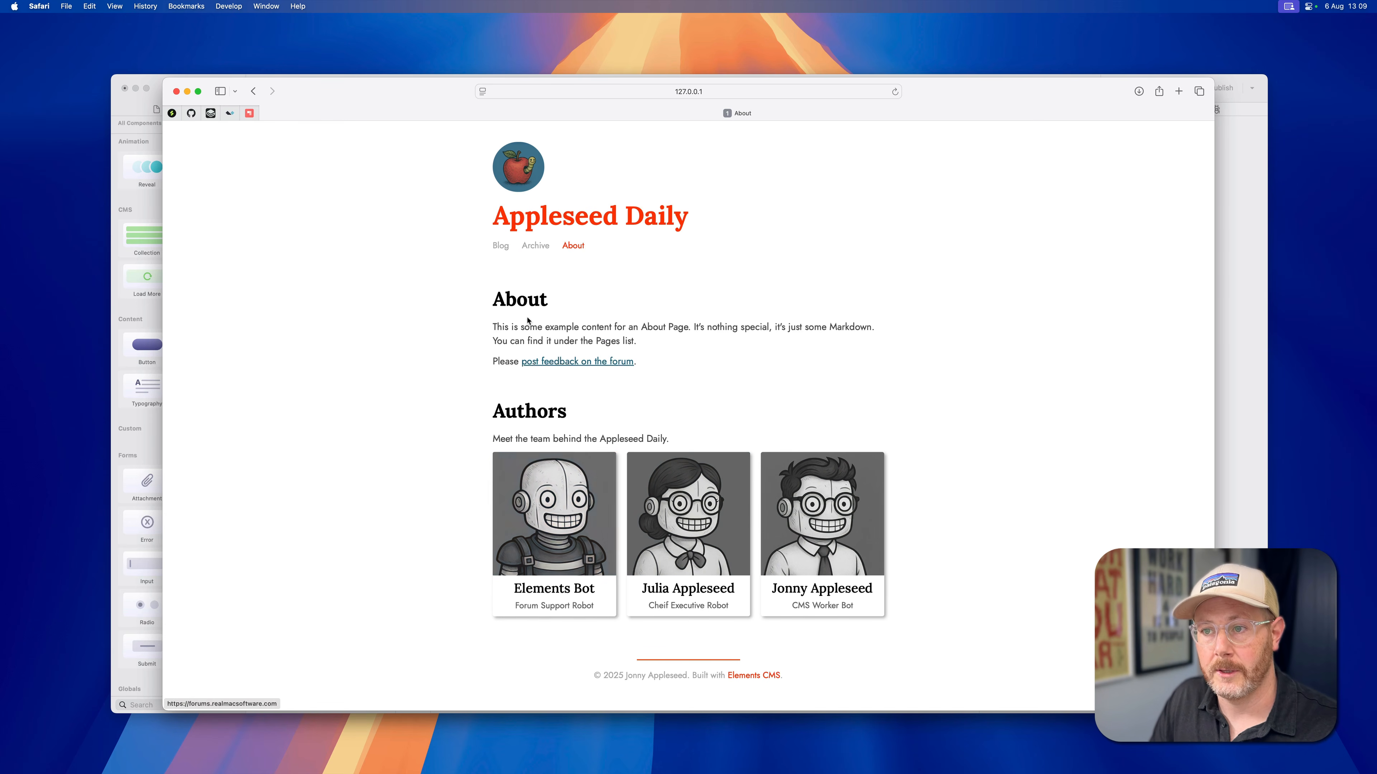
{"action": "left_click", "coordinate": [497, 247]}
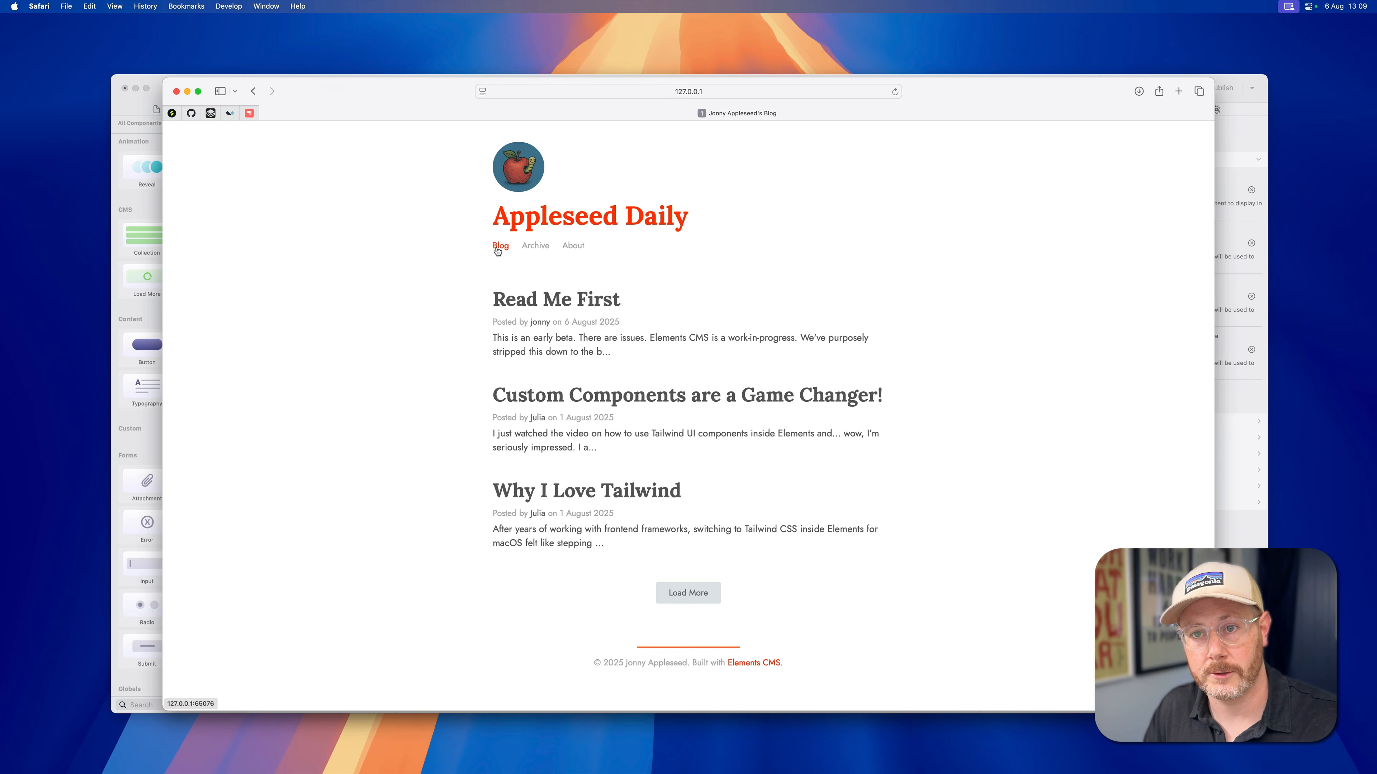
Step: Switch back to Elements and review the site's pages and CMS files before returning to the component library
{"action": "key", "text": "super+Tab"}
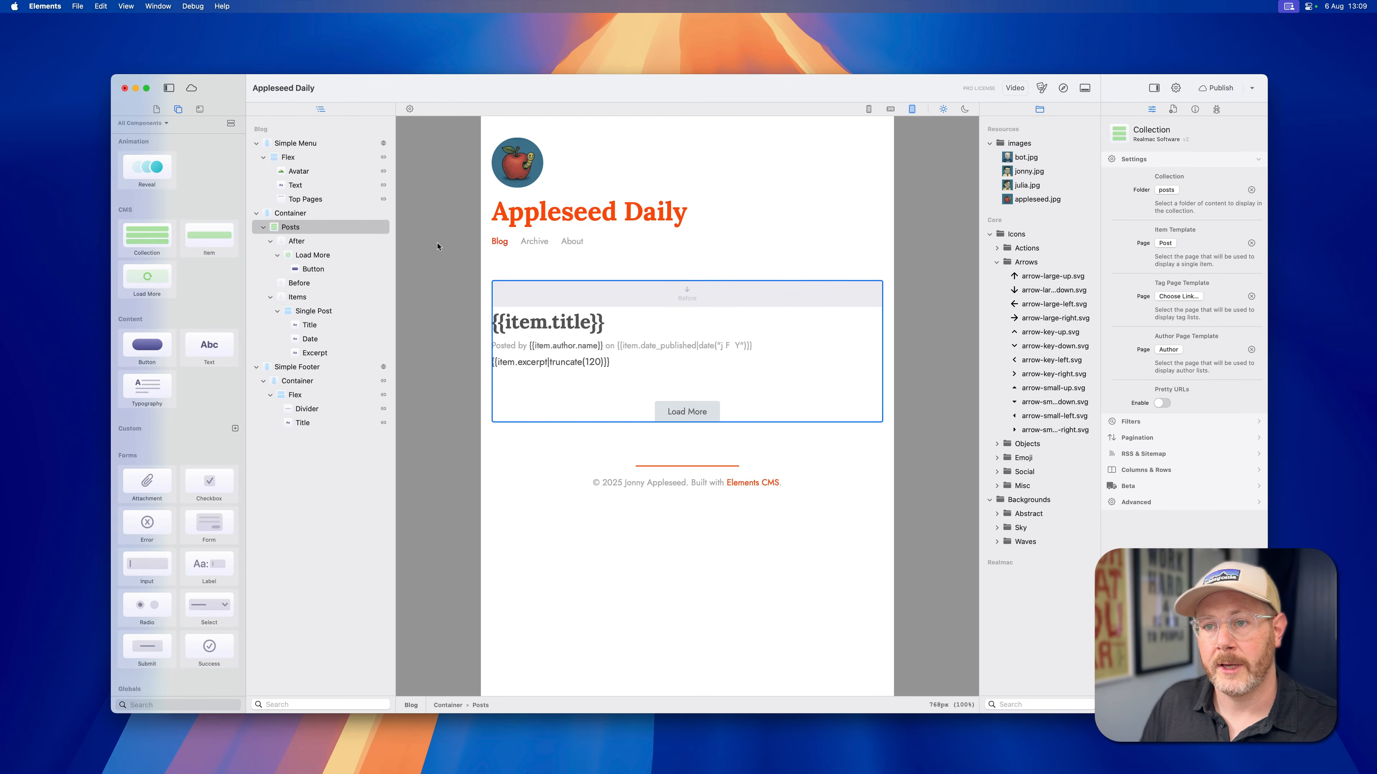
{"action": "left_click", "coordinate": [156, 110]}
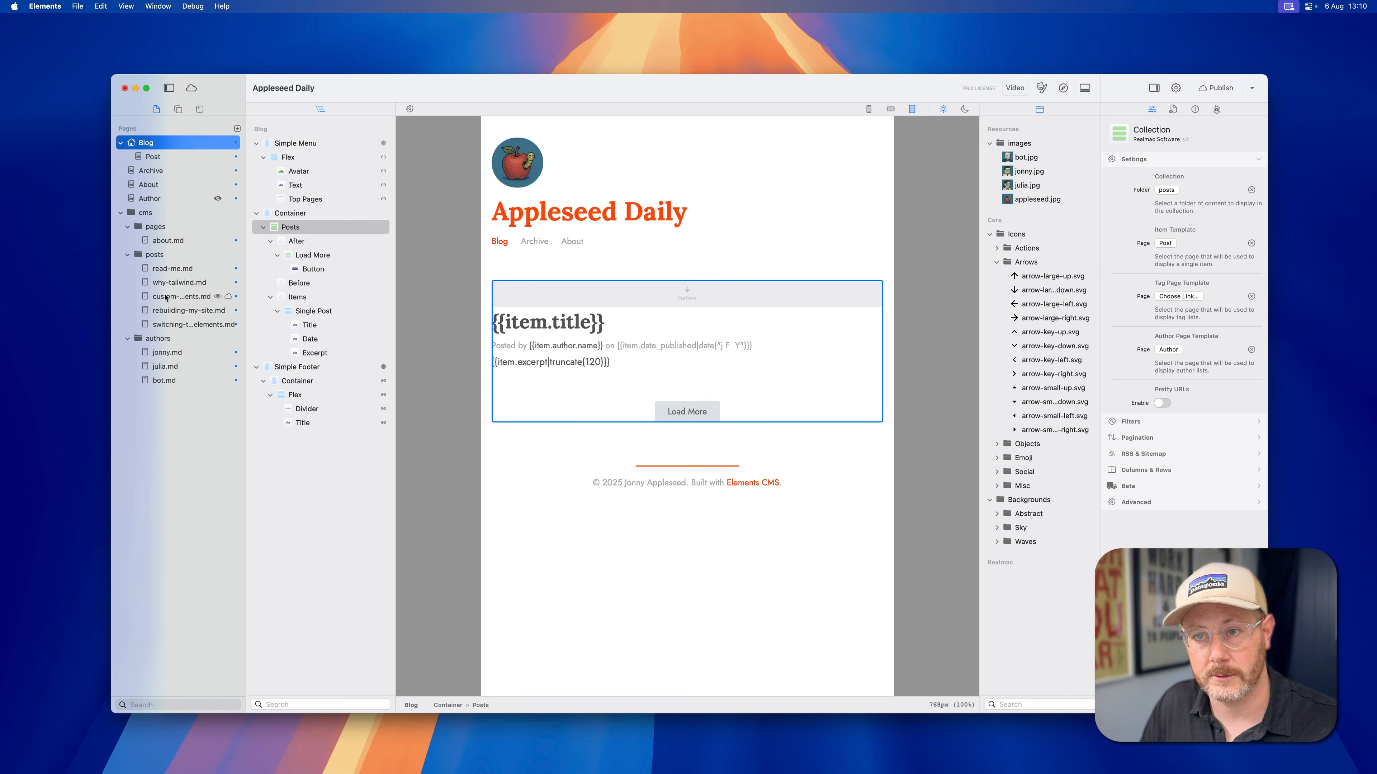
{"action": "left_click", "coordinate": [178, 110]}
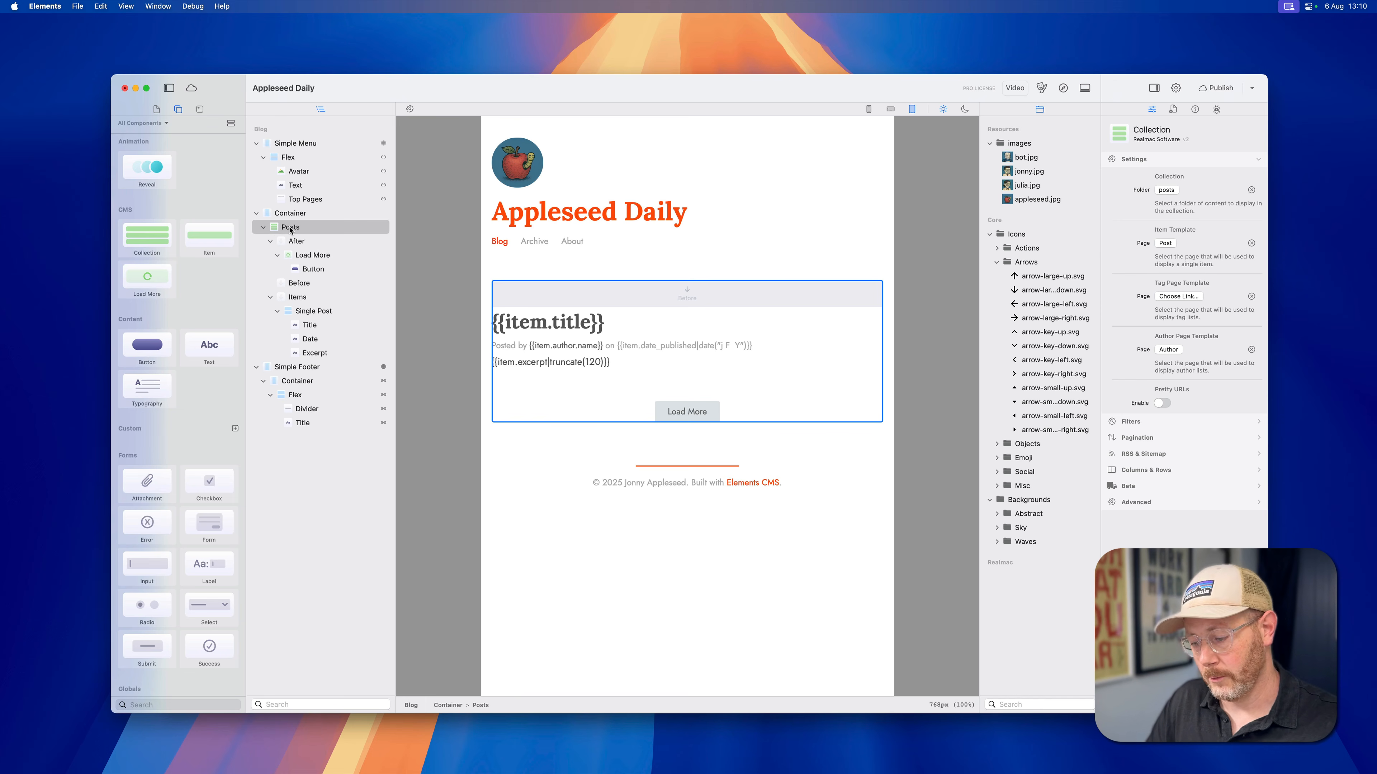
Step: Delete the Posts collection from the Blog page and place a new Collection component in the empty Container
{"action": "left_click", "coordinate": [289, 228]}
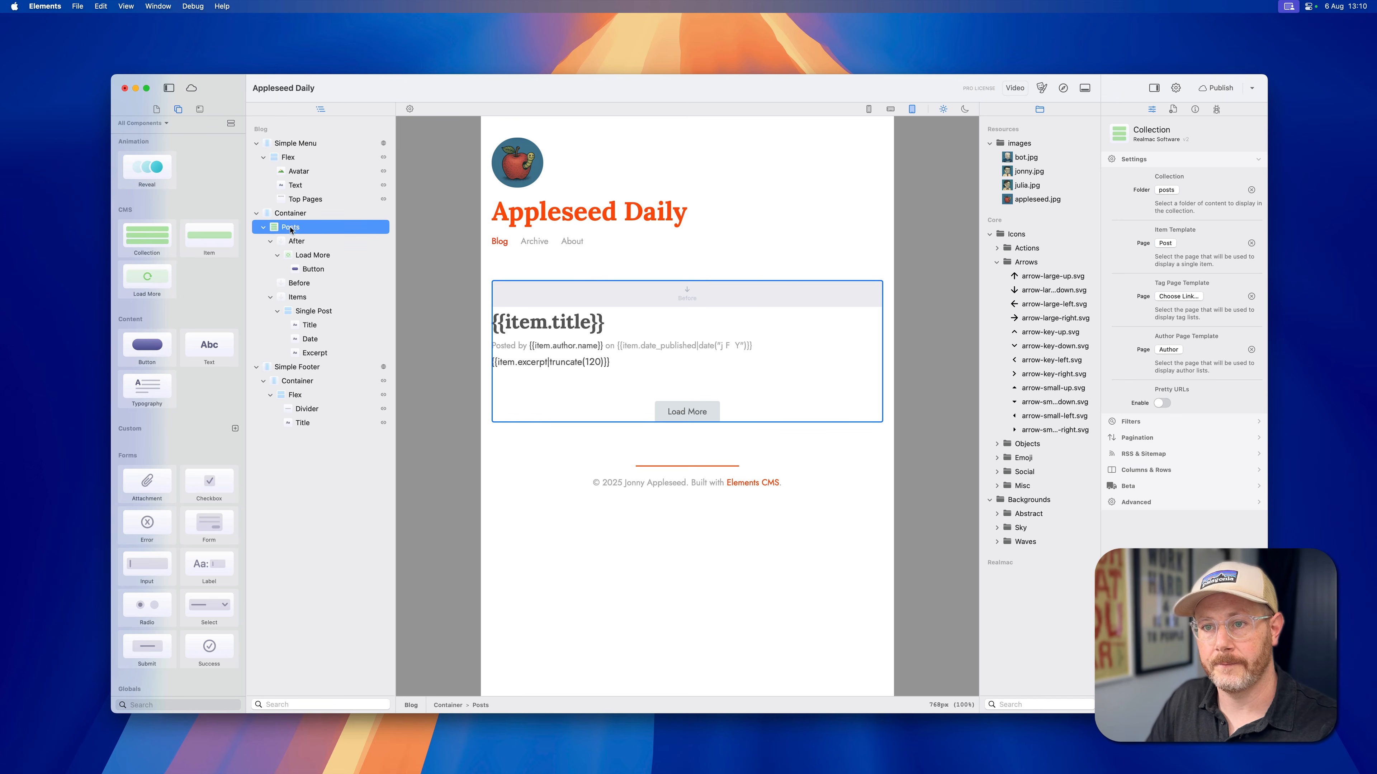
{"action": "key", "text": "BackSpace"}
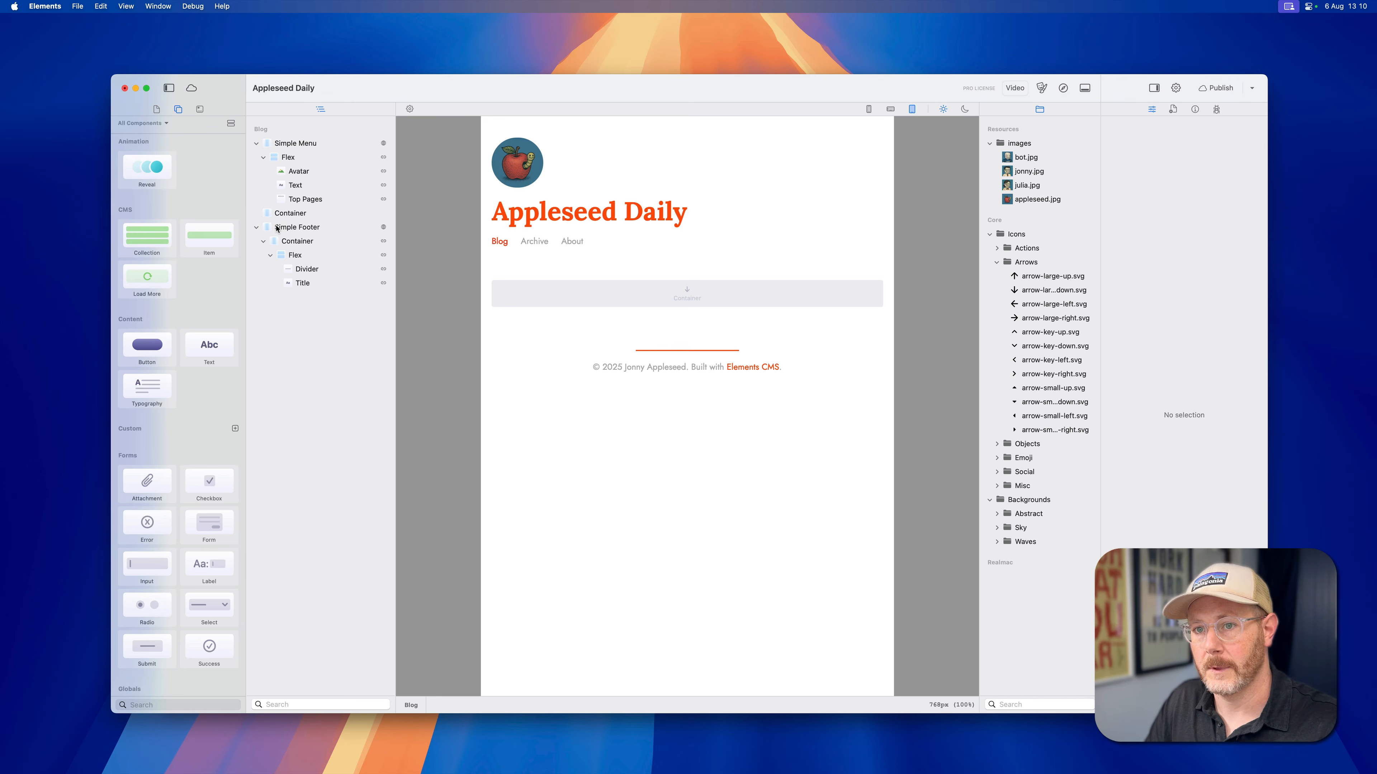
{"action": "left_click_drag", "start_coordinate": [155, 240], "coordinate": [596, 294]}
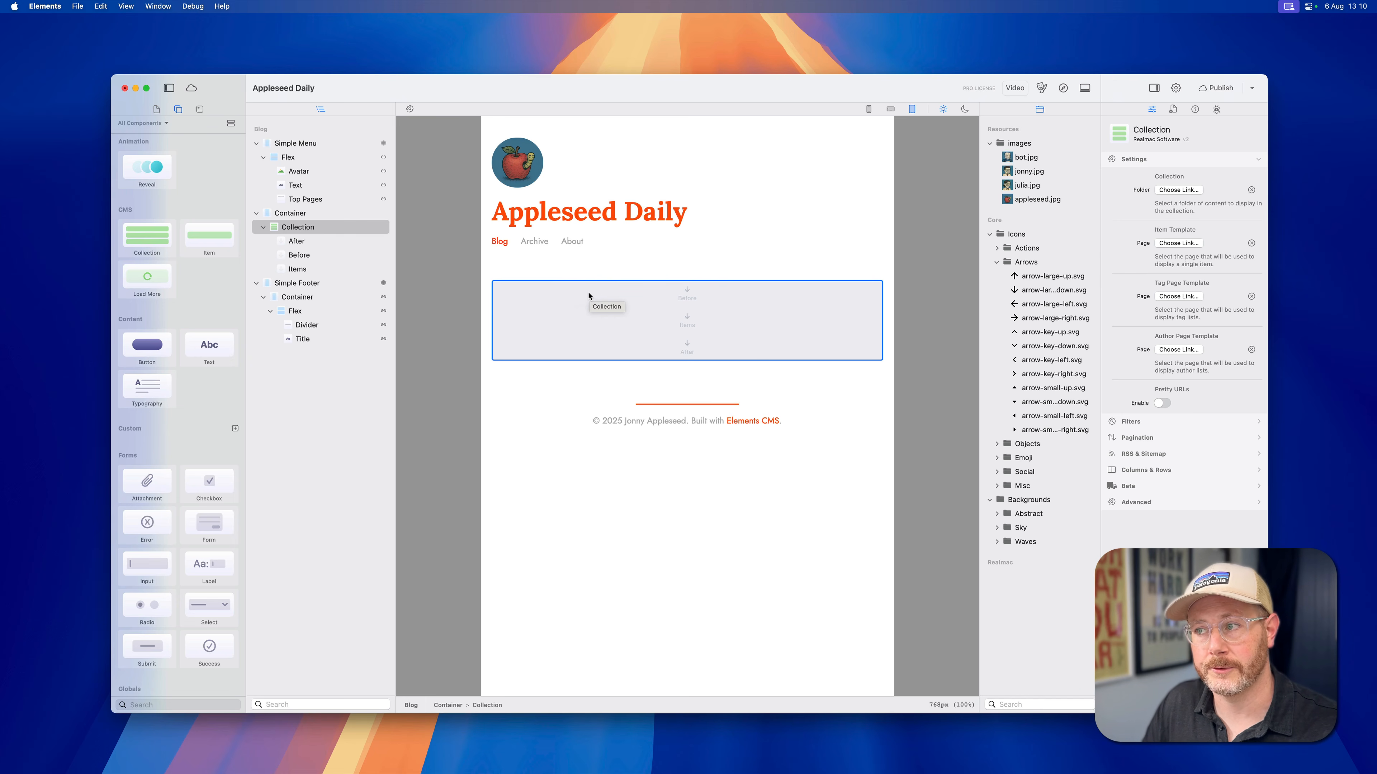
Step: Set the Collection's content folder to the posts folder inside cms
{"action": "left_click", "coordinate": [1179, 189]}
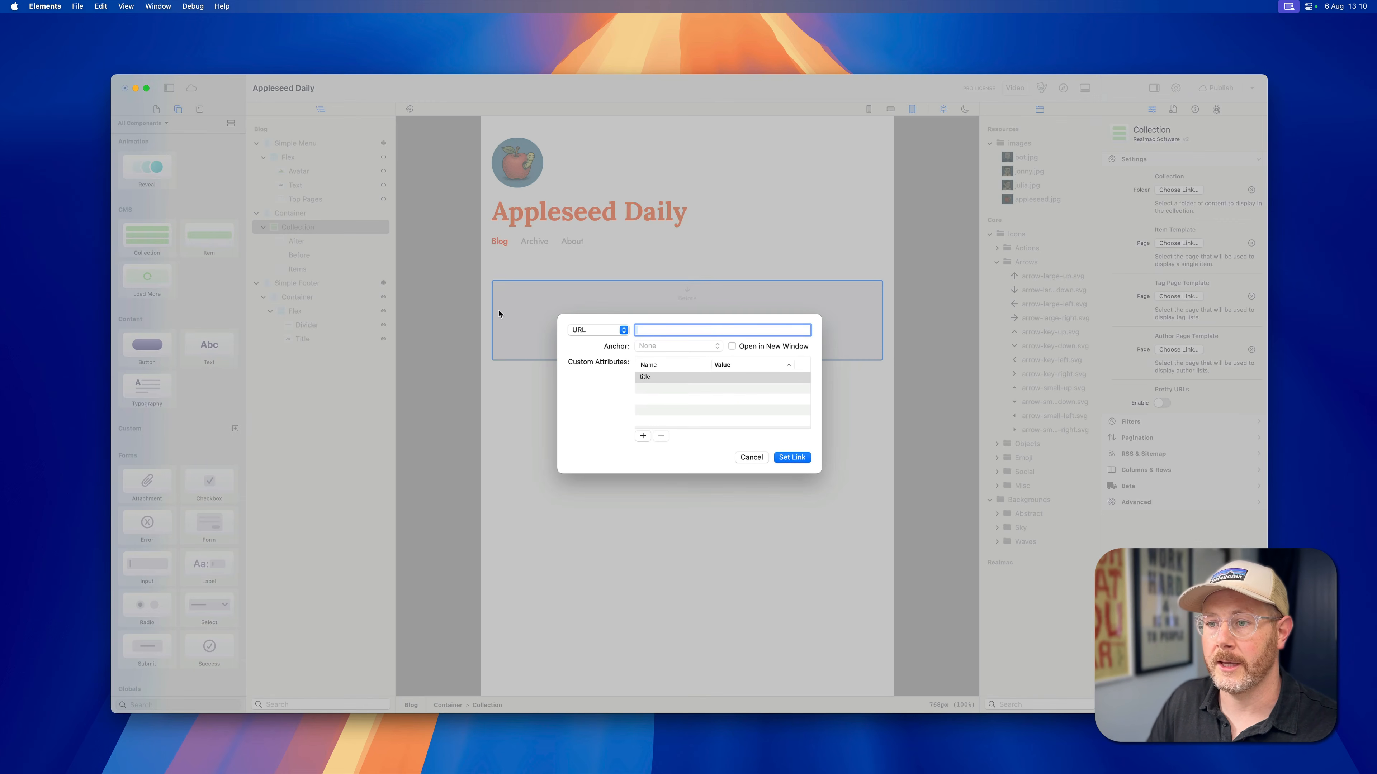
{"action": "left_click", "coordinate": [579, 330]}
{"action": "mouse_move", "coordinate": [593, 359]}
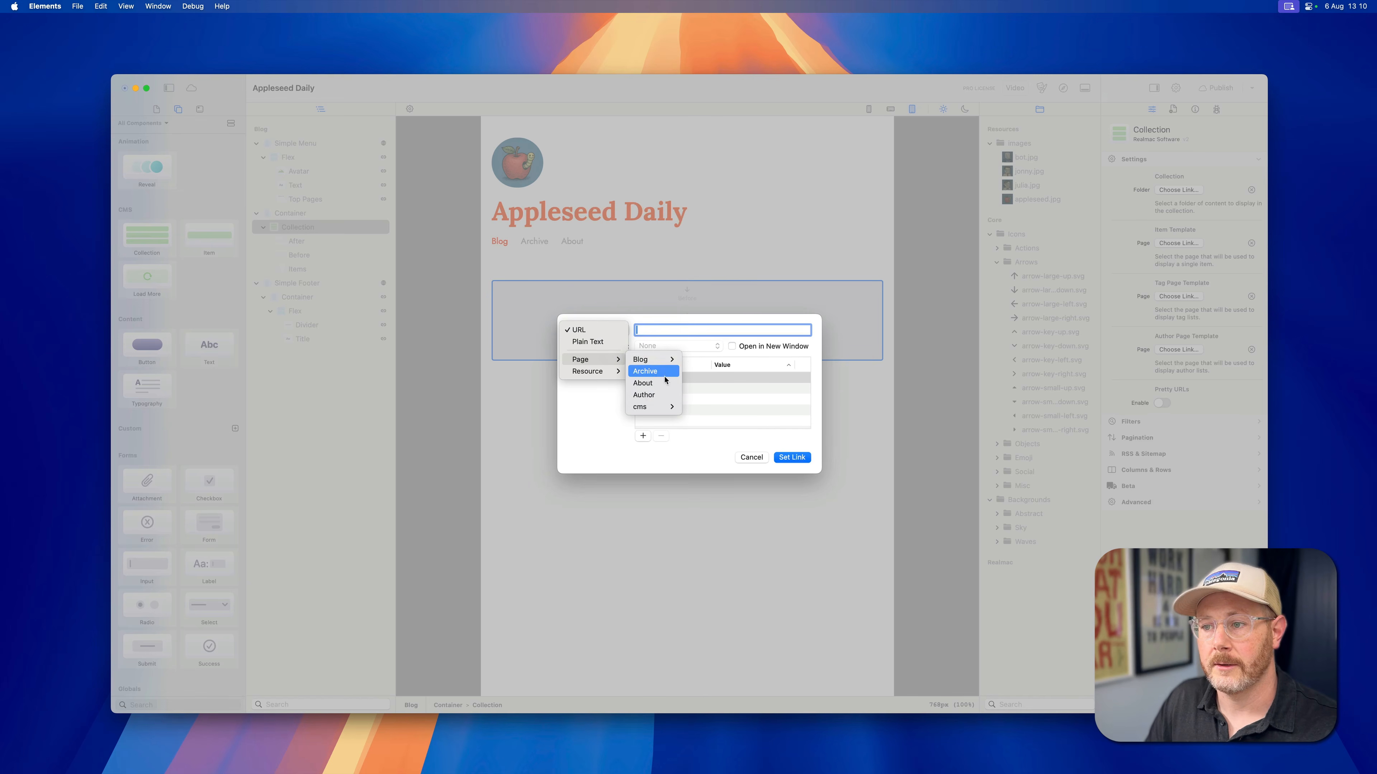
{"action": "left_click", "coordinate": [695, 418]}
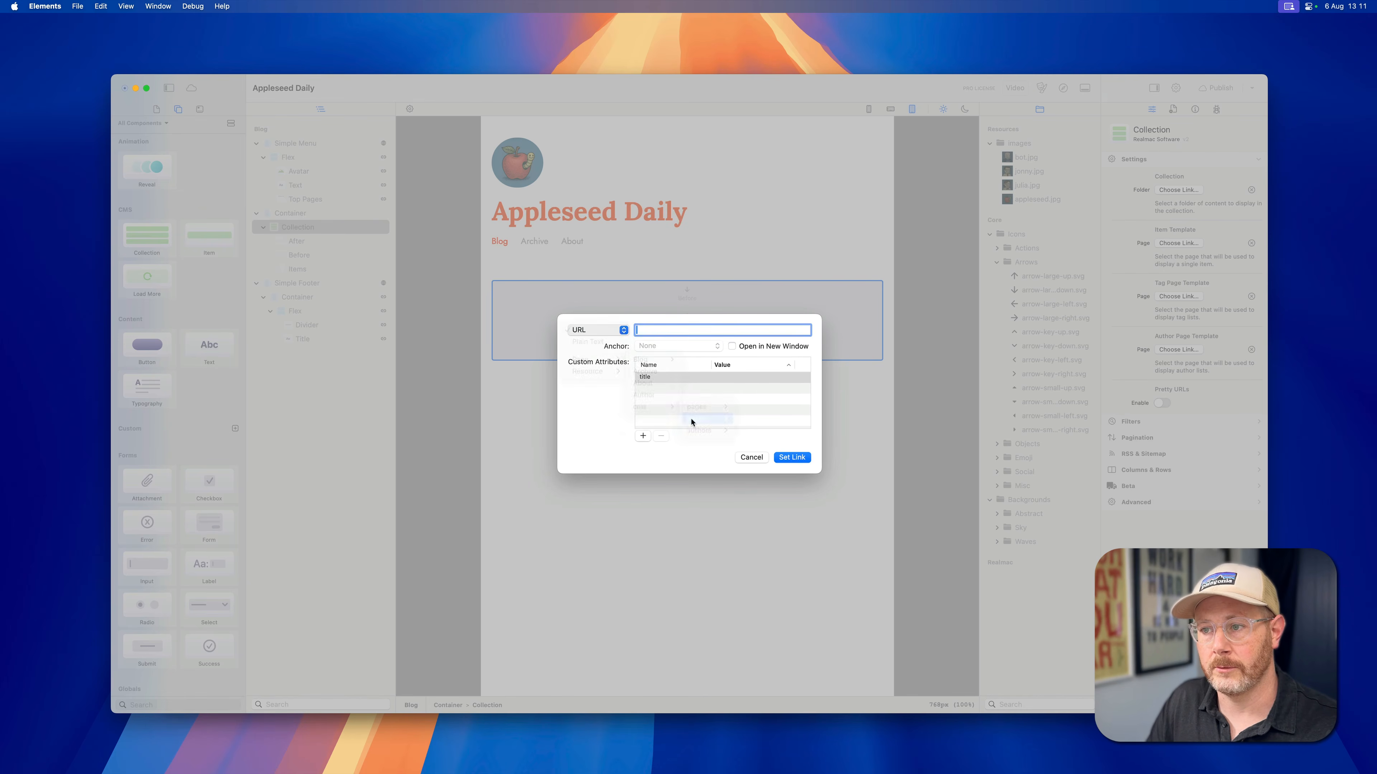
{"action": "left_click", "coordinate": [792, 458]}
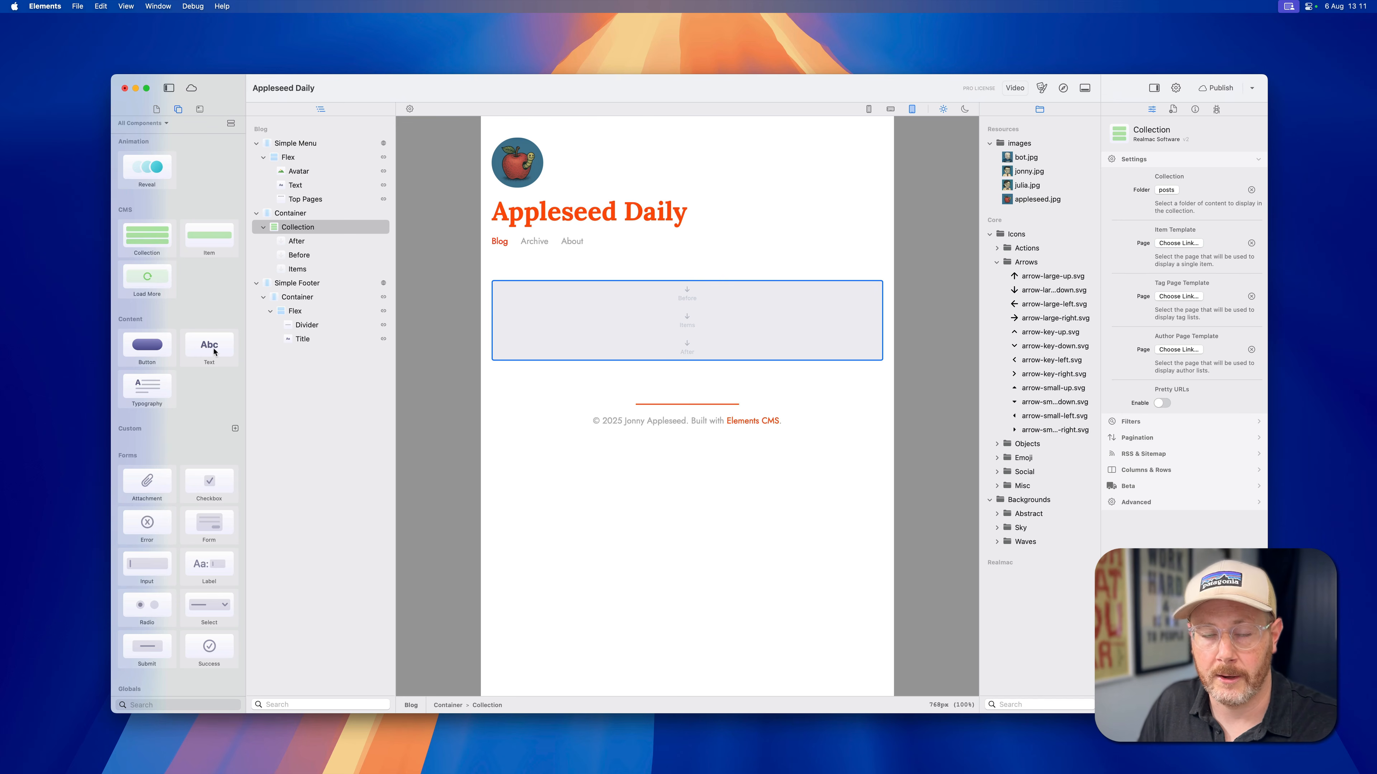
Step: Add a Text component to the Collection's Items area and replace its placeholder text with {{item.title}}
{"action": "left_click_drag", "start_coordinate": [216, 351], "coordinate": [632, 321]}
{"action": "double_click", "coordinate": [571, 330]}
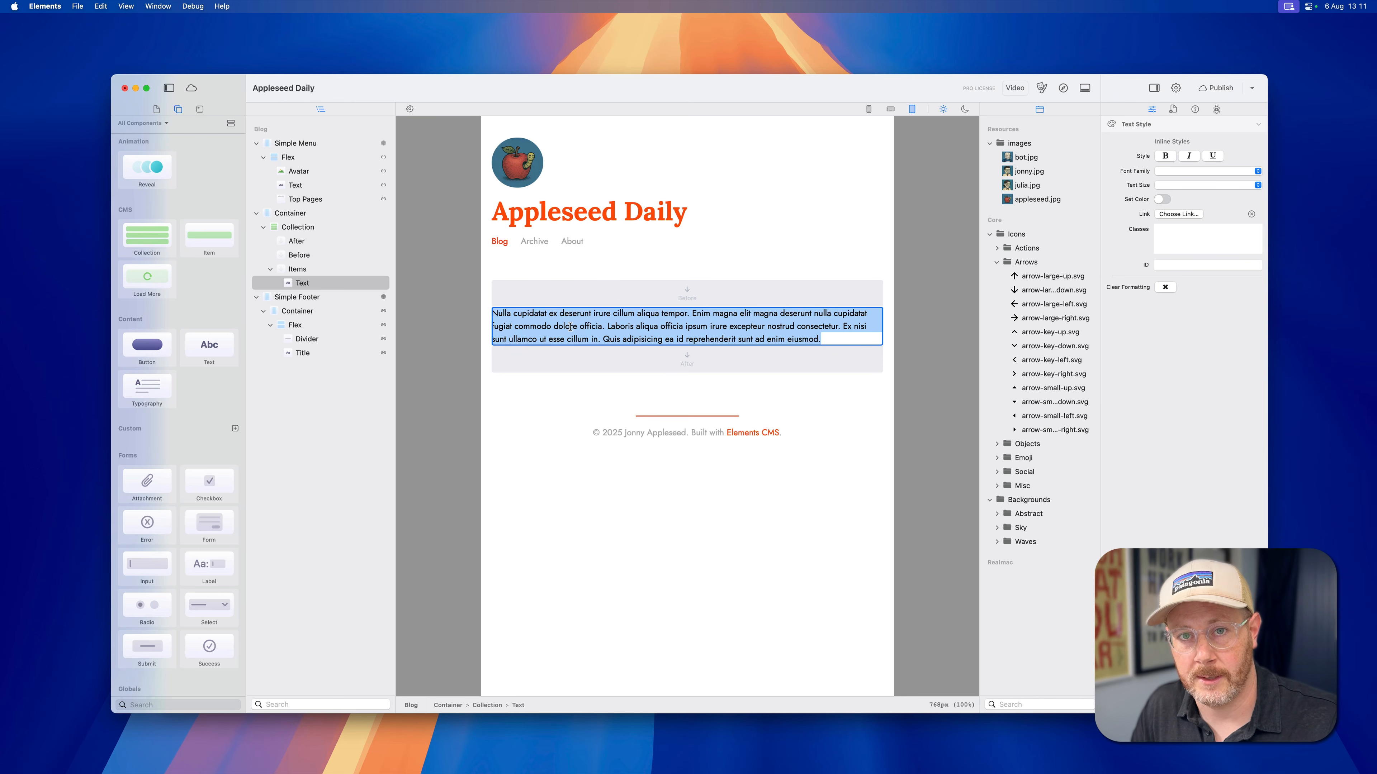
{"action": "key", "text": "BackSpace"}
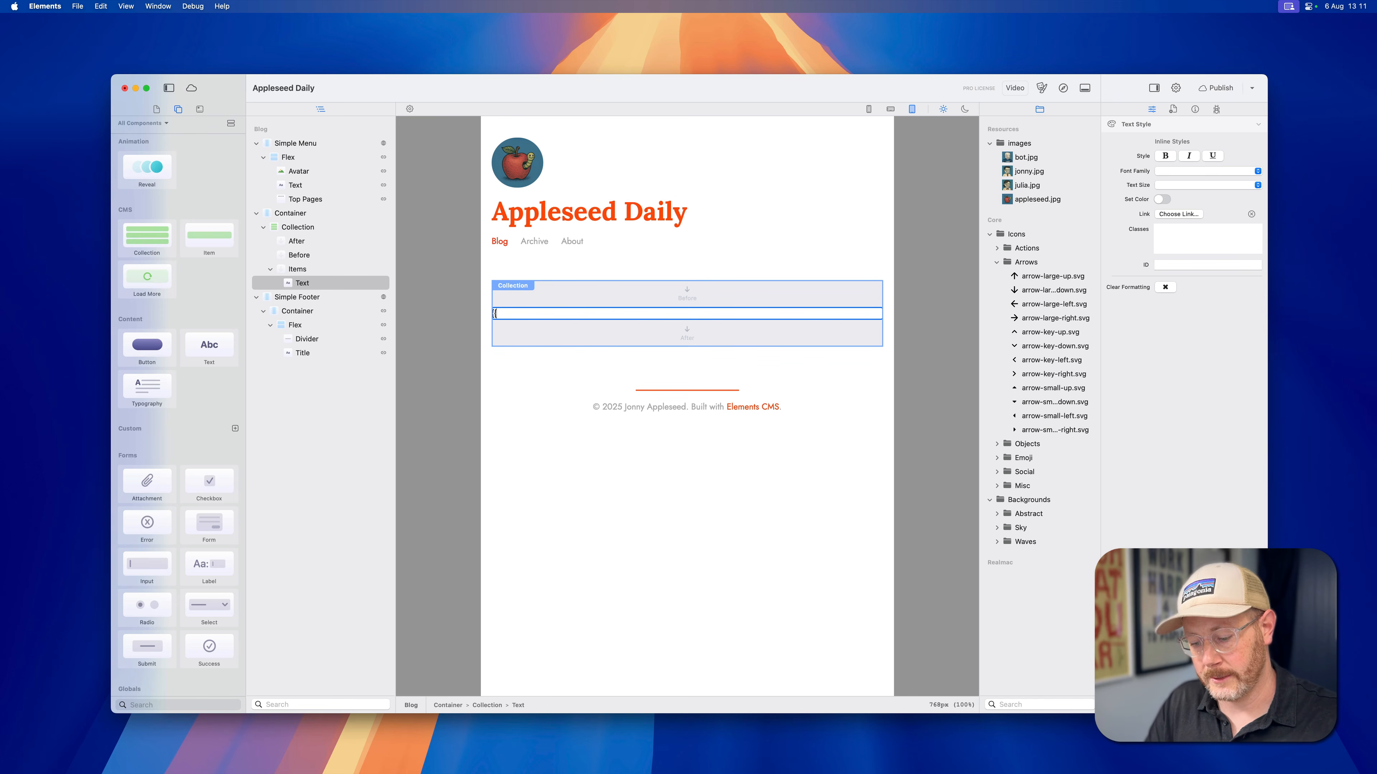
{"action": "type", "text": "{{item"}
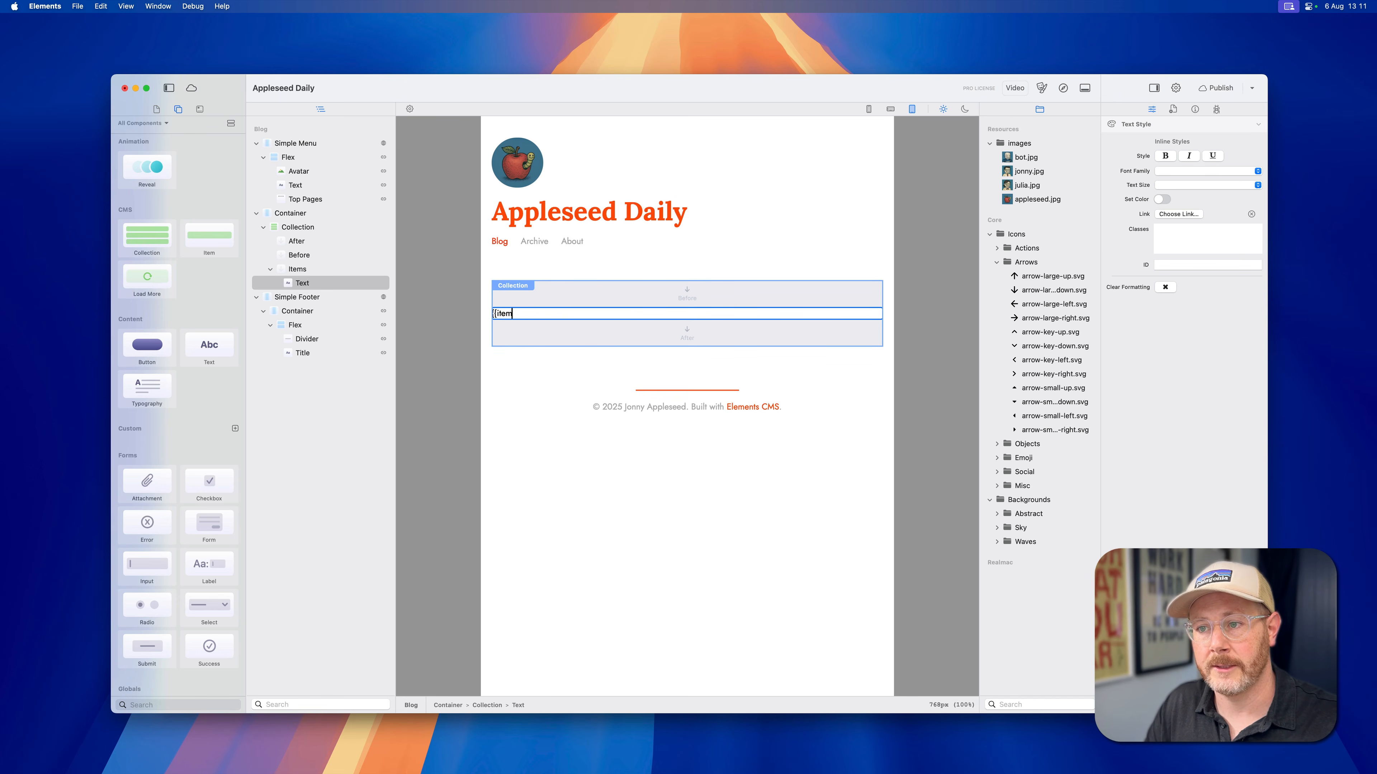
{"action": "type", "text": ".title}}"}
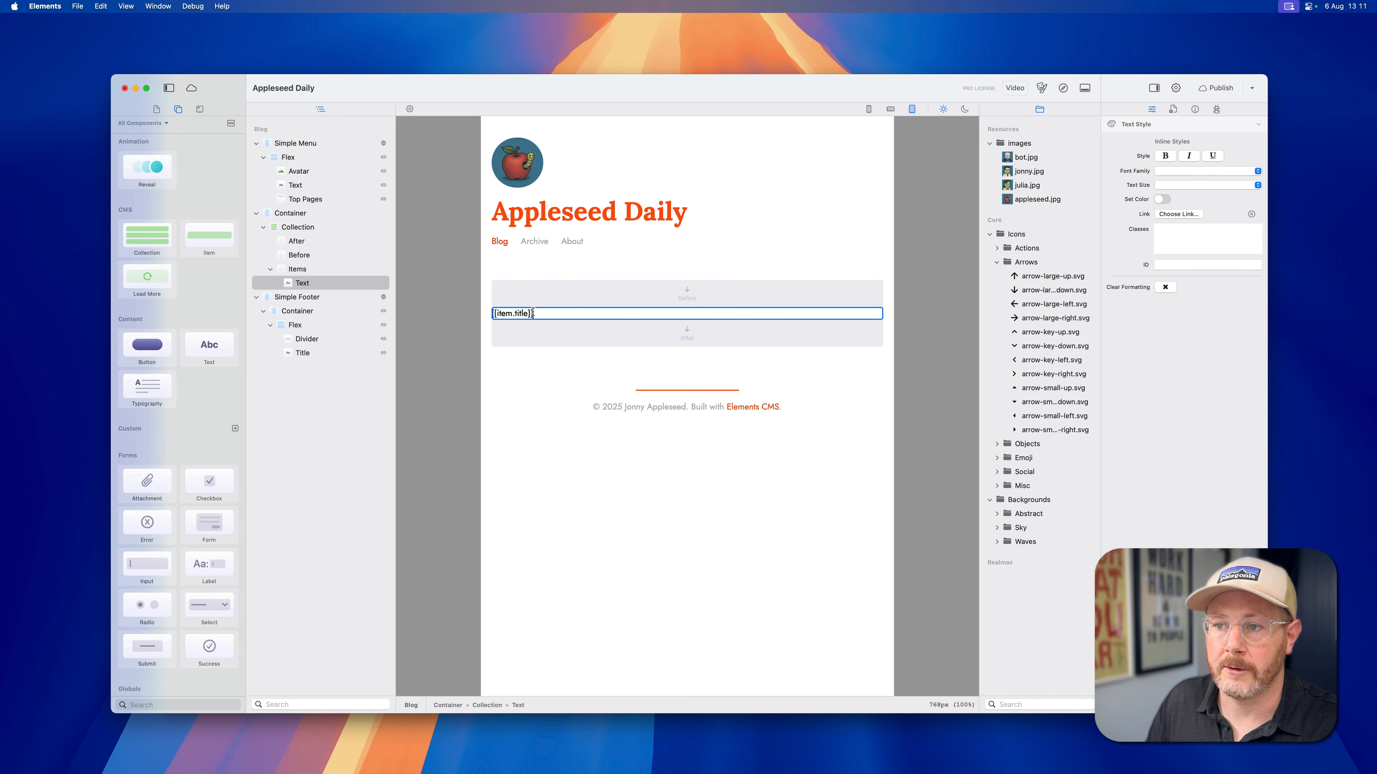
{"action": "left_click_drag", "start_coordinate": [534, 313], "coordinate": [492, 313]}
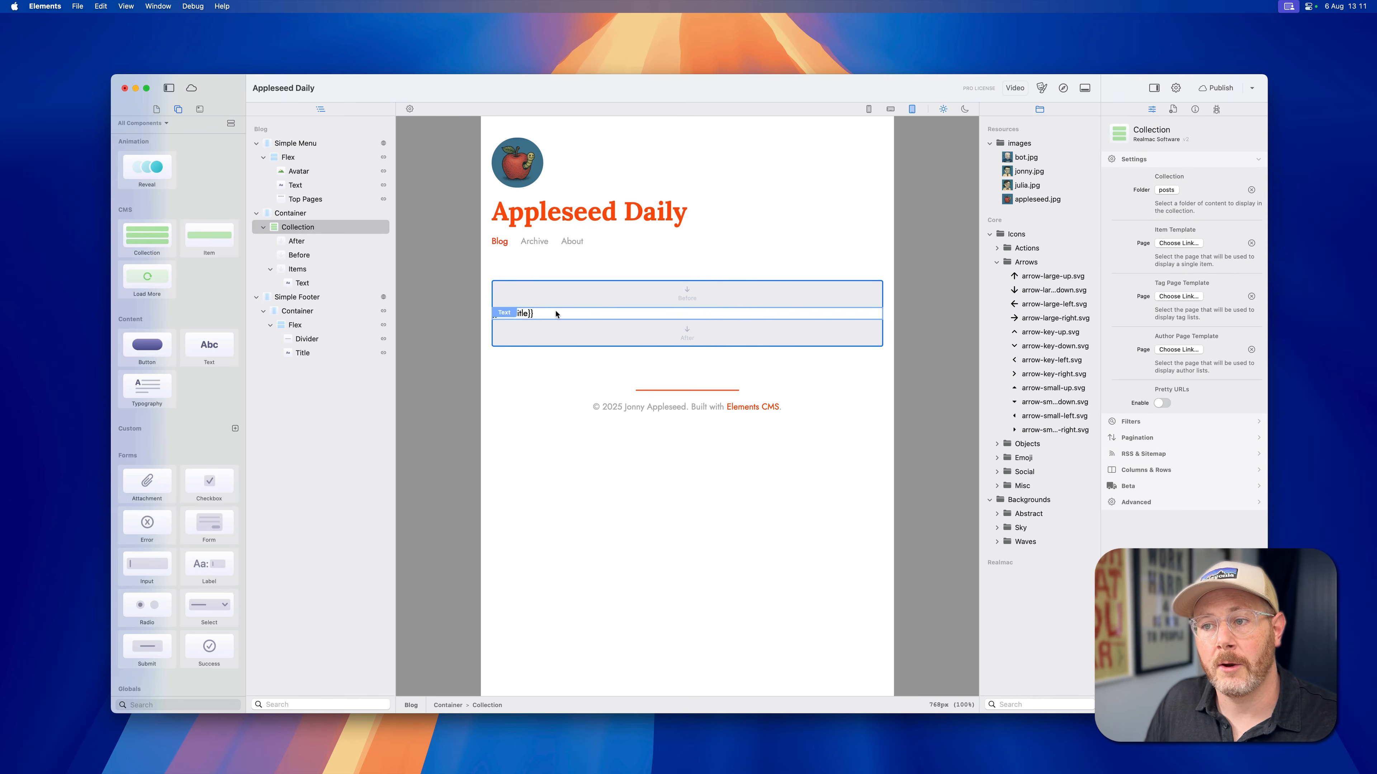
{"action": "key", "text": "Escape"}
Step: Preview the page in the browser to check the listed post titles, and compare them with the post files in Elements
{"action": "left_click", "coordinate": [1063, 87]}
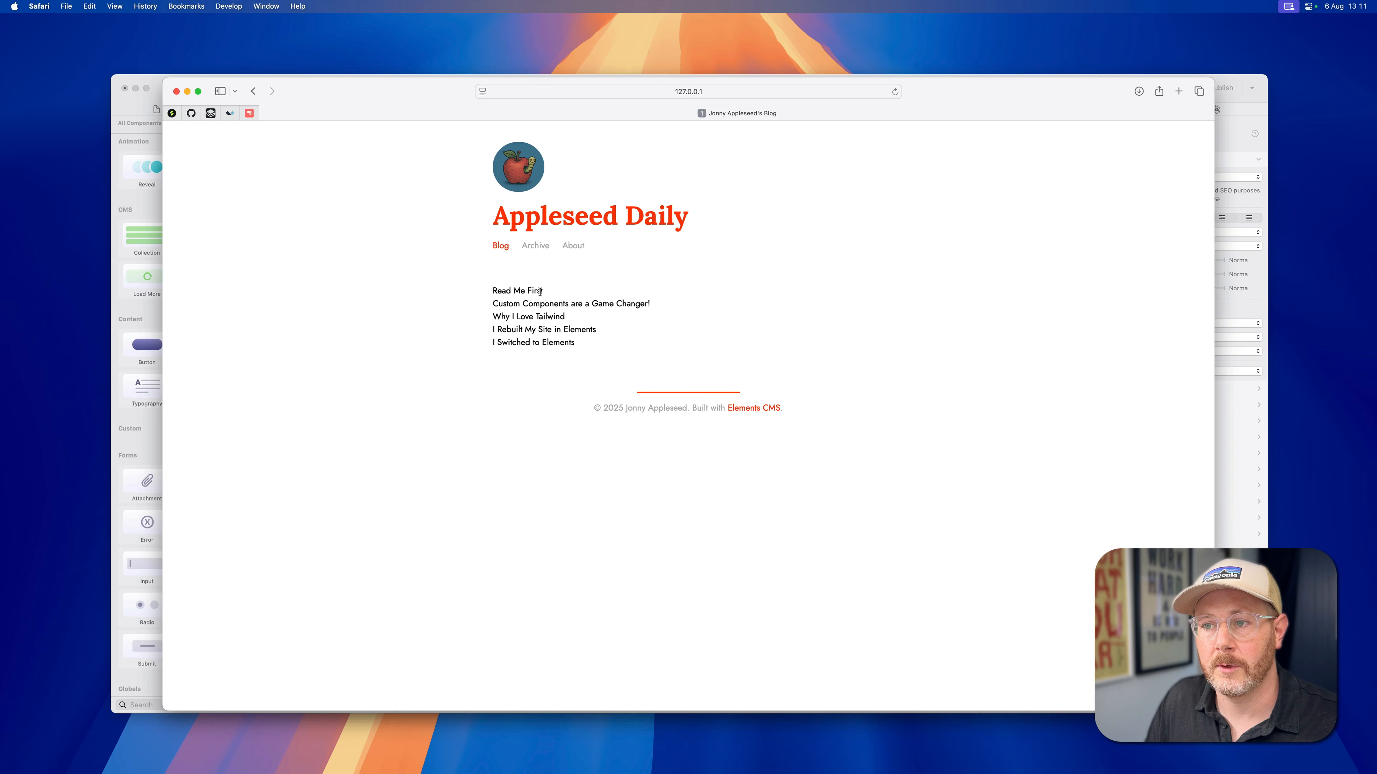
{"action": "left_click_drag", "start_coordinate": [543, 292], "coordinate": [497, 291]}
{"action": "left_click_drag", "start_coordinate": [603, 305], "coordinate": [601, 347]}
{"action": "left_click", "coordinate": [502, 306]}
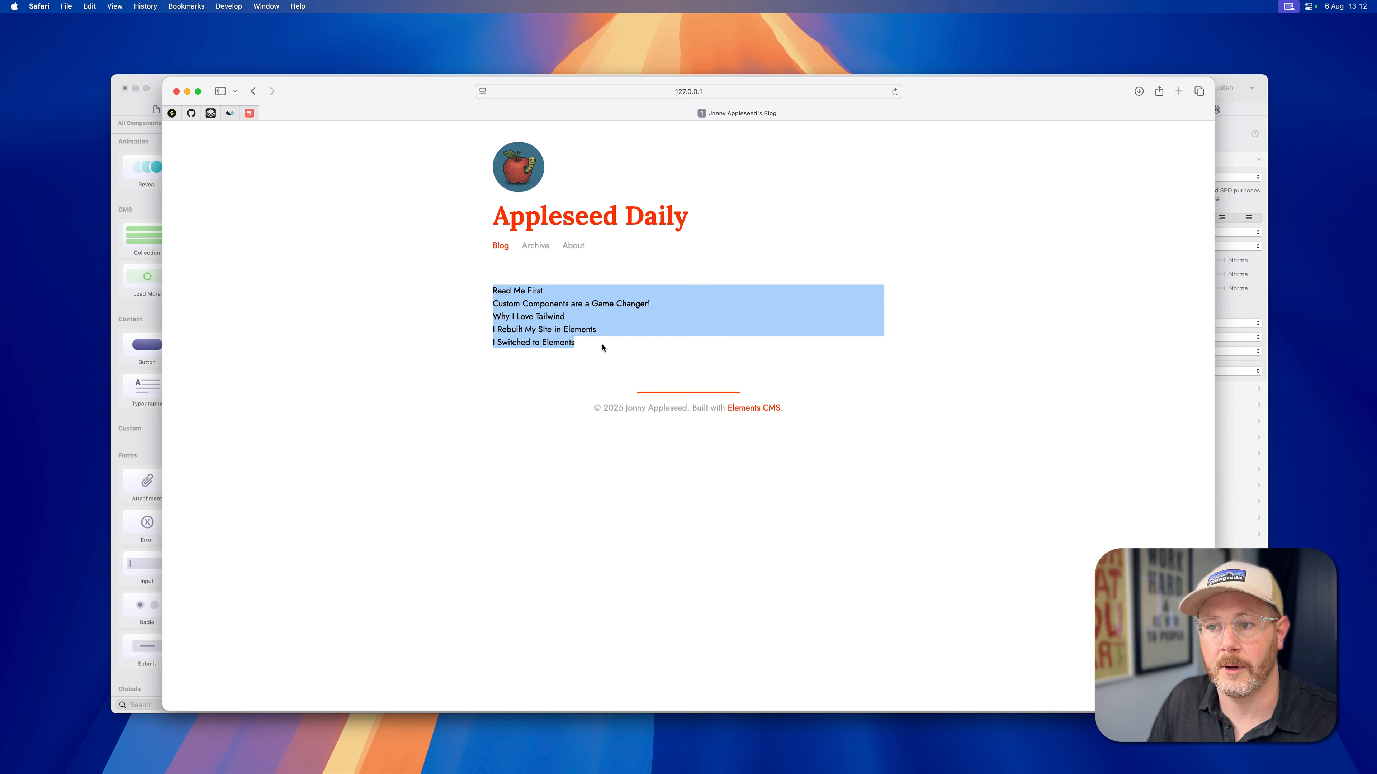
{"action": "left_click", "coordinate": [602, 347]}
{"action": "left_click", "coordinate": [153, 147]}
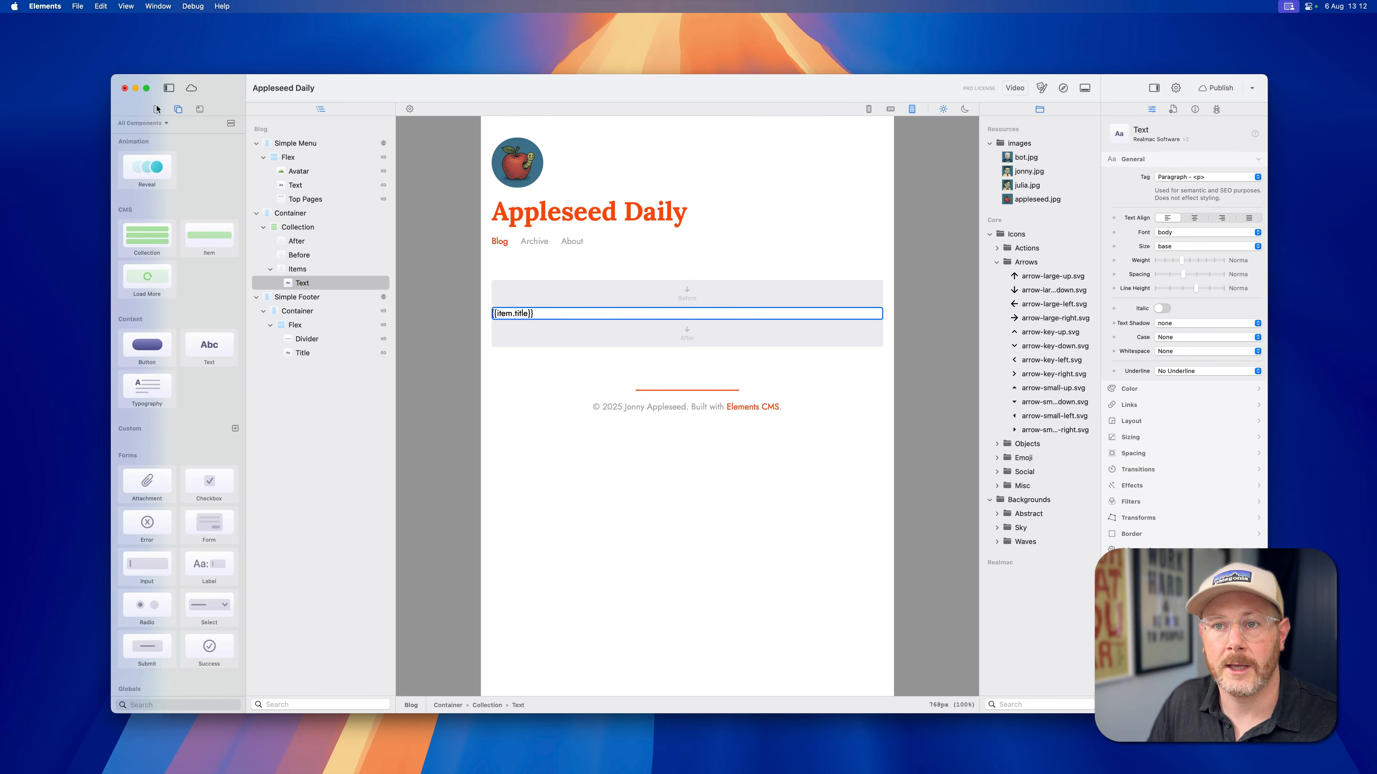
{"action": "left_click", "coordinate": [156, 109]}
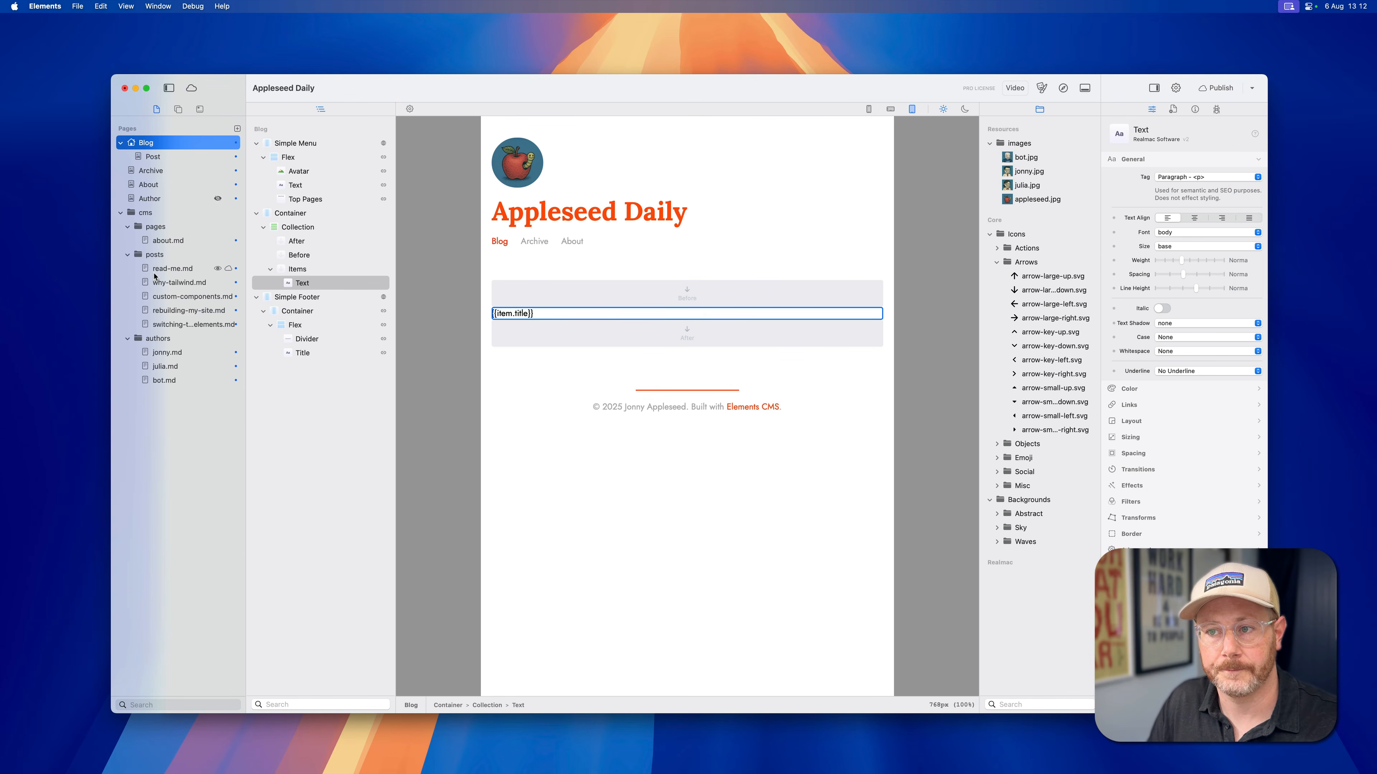
Step: Format the {{item.title}} text as Heading 2 with size 3xl and Bold weight
{"action": "left_click", "coordinate": [540, 315]}
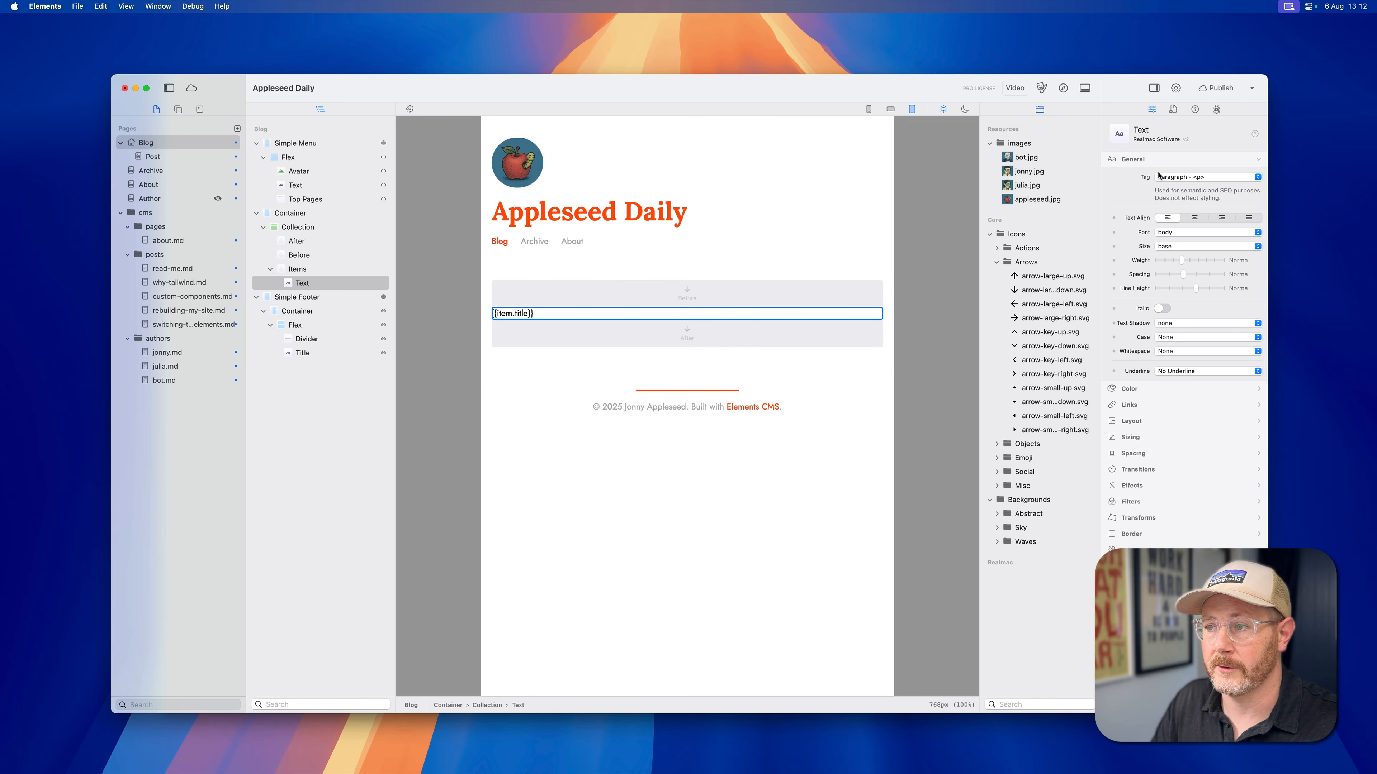
{"action": "left_click", "coordinate": [1188, 180]}
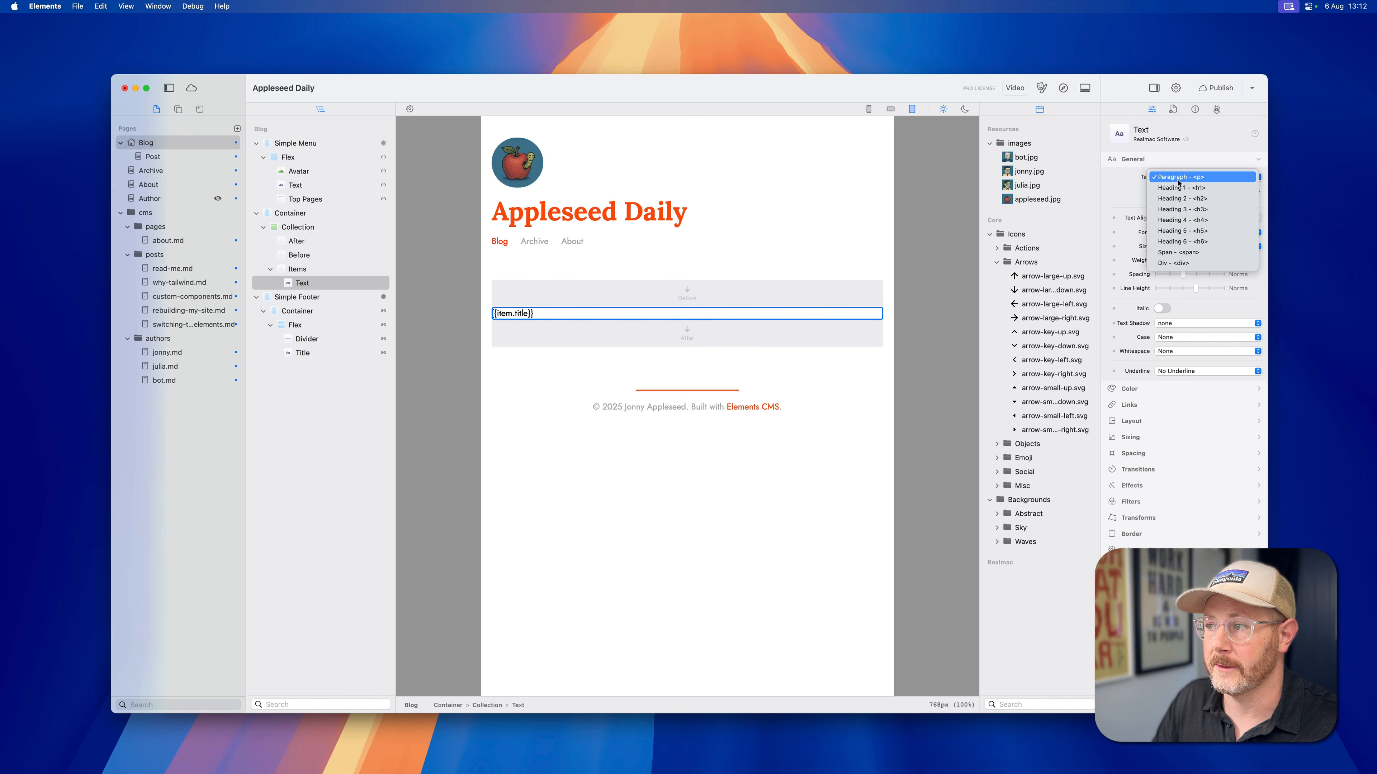
{"action": "left_click", "coordinate": [1190, 199]}
{"action": "left_click", "coordinate": [1180, 247]}
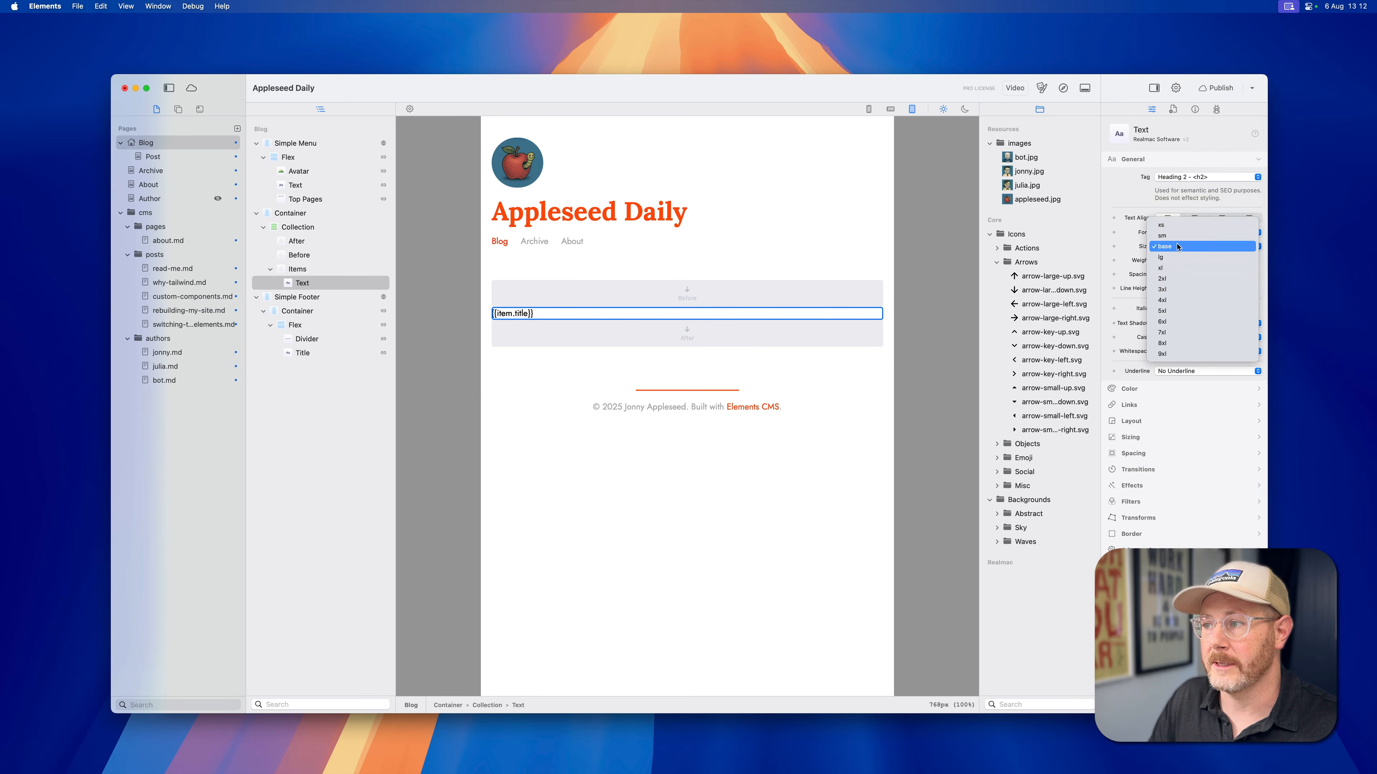
{"action": "left_click", "coordinate": [1172, 255]}
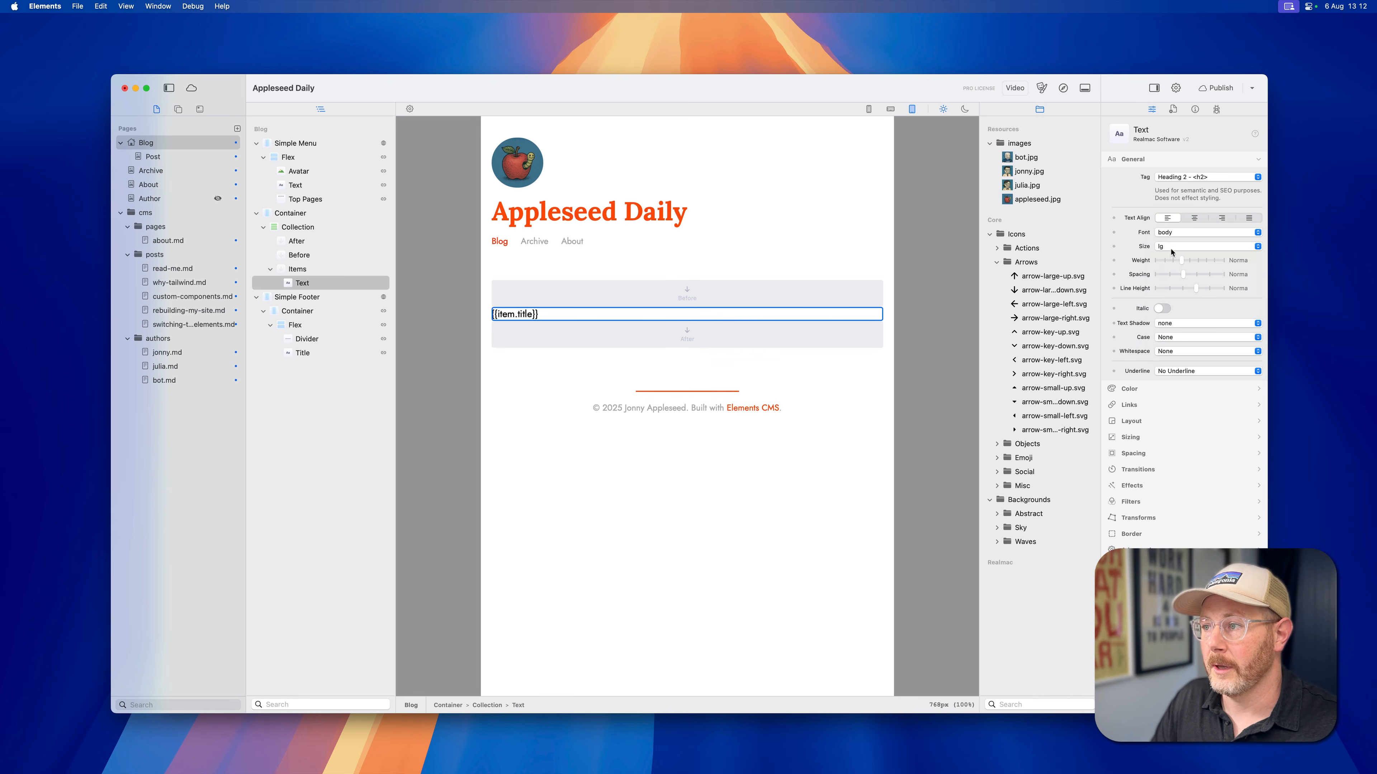
{"action": "left_click", "coordinate": [1172, 249]}
{"action": "left_click", "coordinate": [1179, 266]}
{"action": "mouse_move", "coordinate": [1180, 265]}
{"action": "left_mouse_down"}
{"action": "mouse_move", "coordinate": [1217, 264]}
{"action": "mouse_move", "coordinate": [1204, 263]}
{"action": "left_mouse_up"}
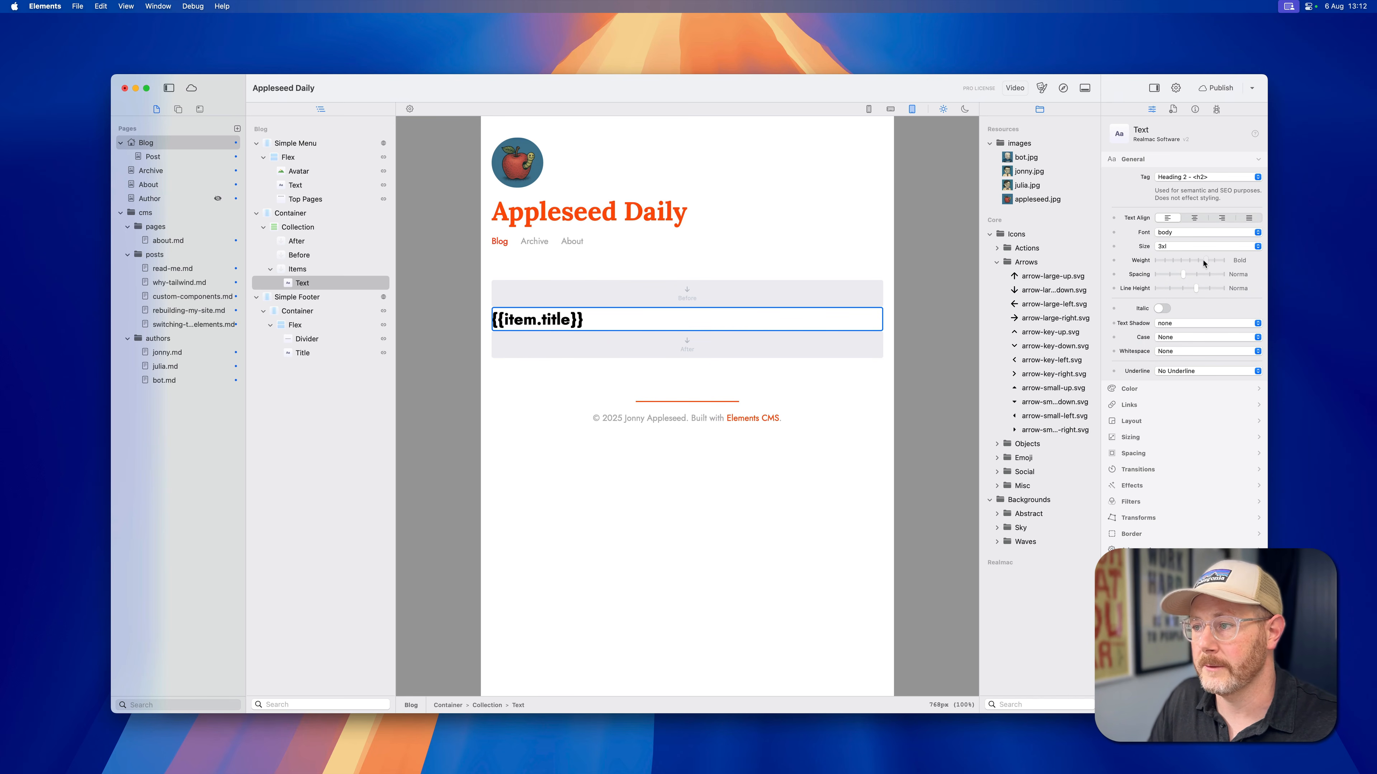
Step: Enable margin and padding on the {{item.title}} text, set its bottom margin to 11, and preview the post spacing in the browser
{"action": "left_click", "coordinate": [1145, 389]}
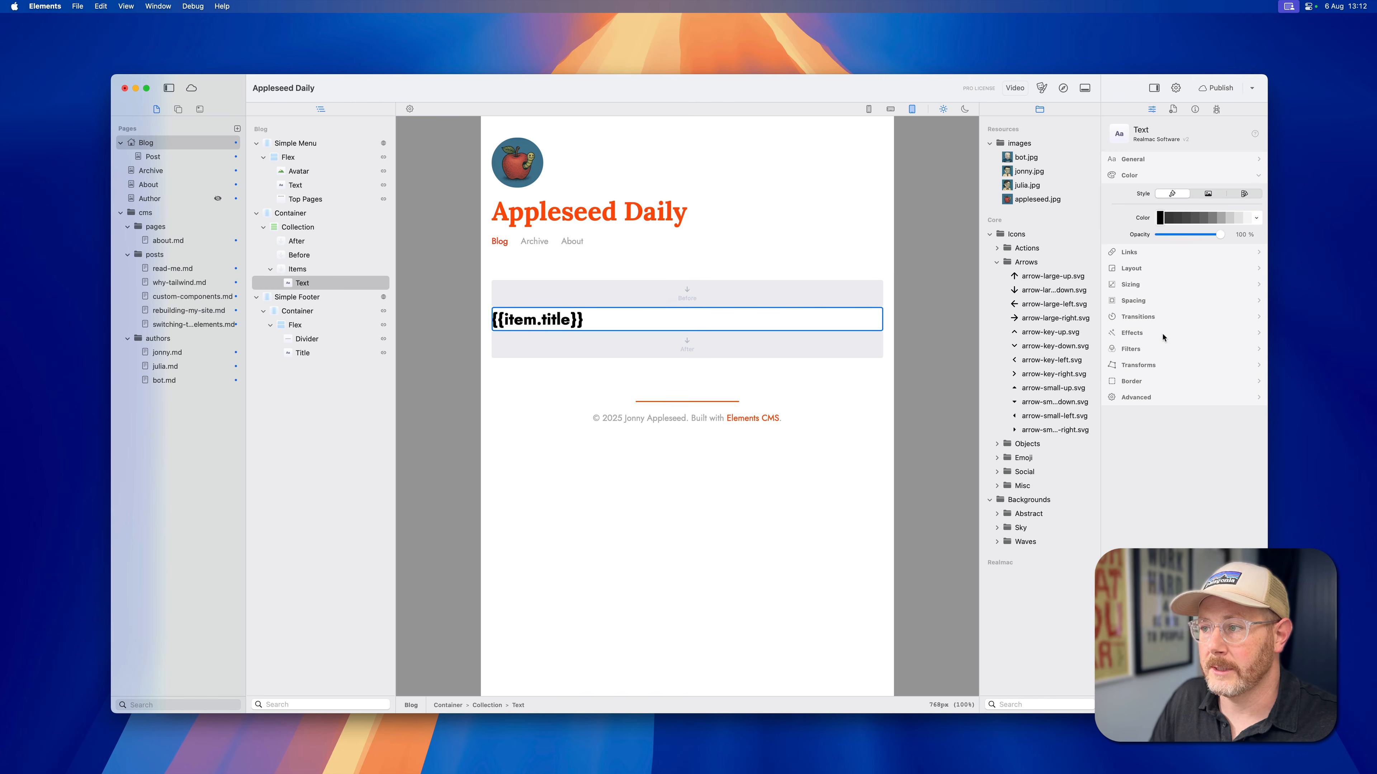
{"action": "left_click", "coordinate": [1153, 284]}
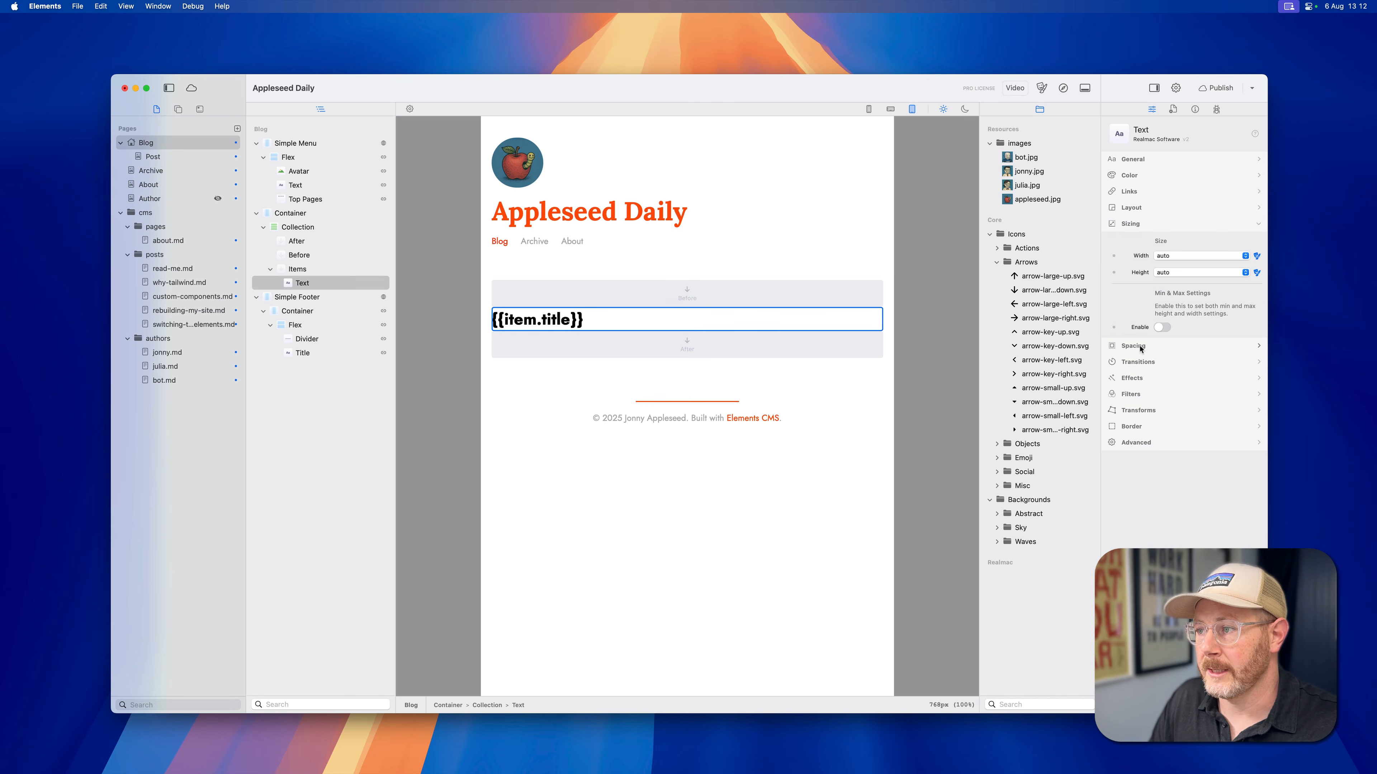
{"action": "left_click", "coordinate": [1143, 346]}
{"action": "left_click", "coordinate": [1162, 271]}
{"action": "left_click", "coordinate": [1211, 324]}
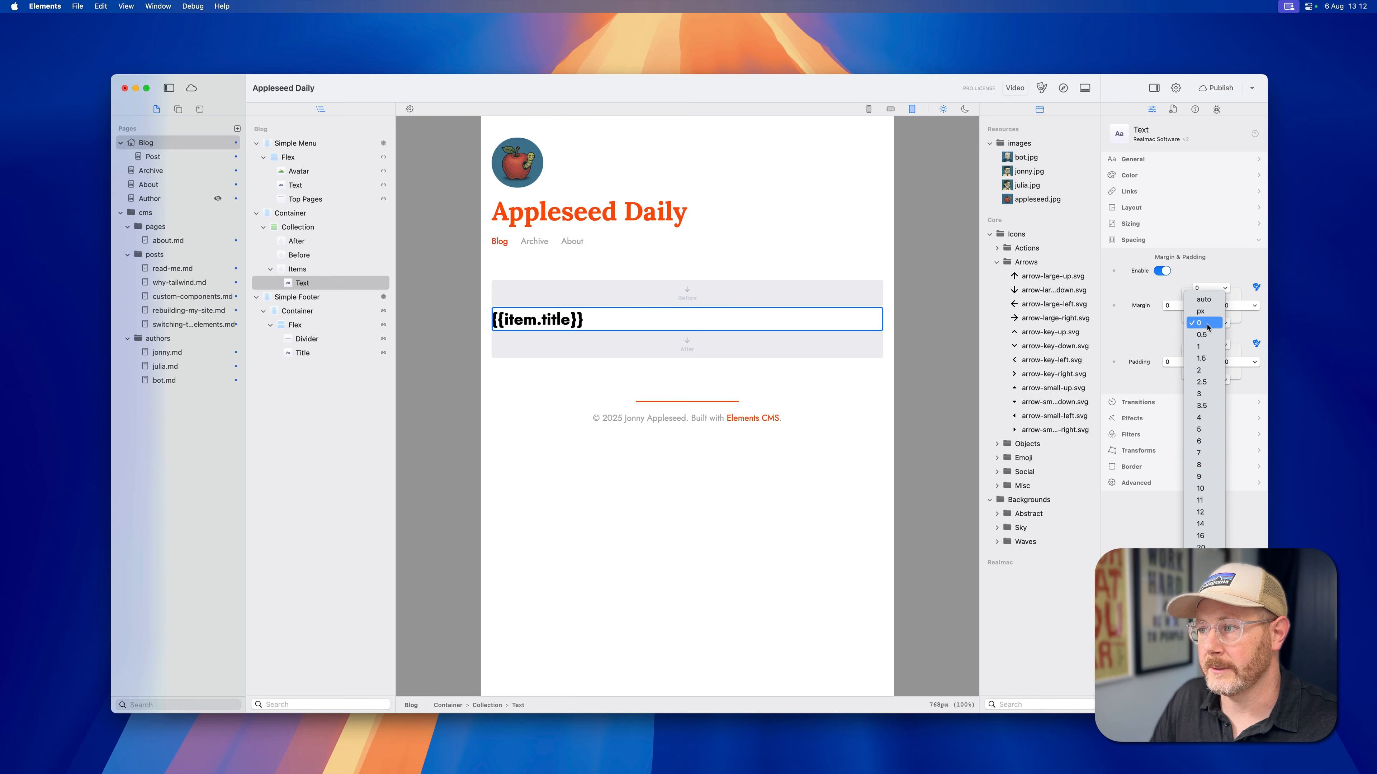
{"action": "left_click", "coordinate": [1205, 499]}
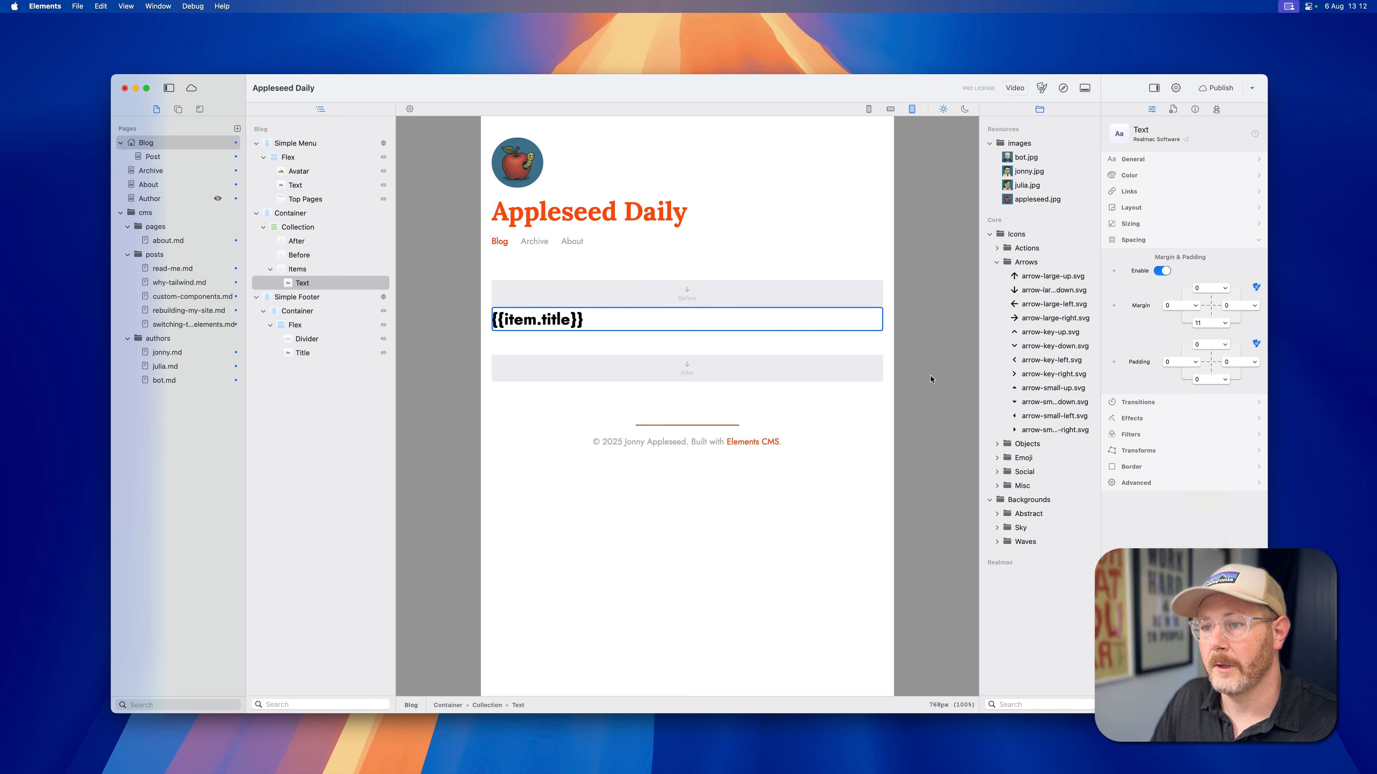
{"action": "left_click", "coordinate": [1064, 89]}
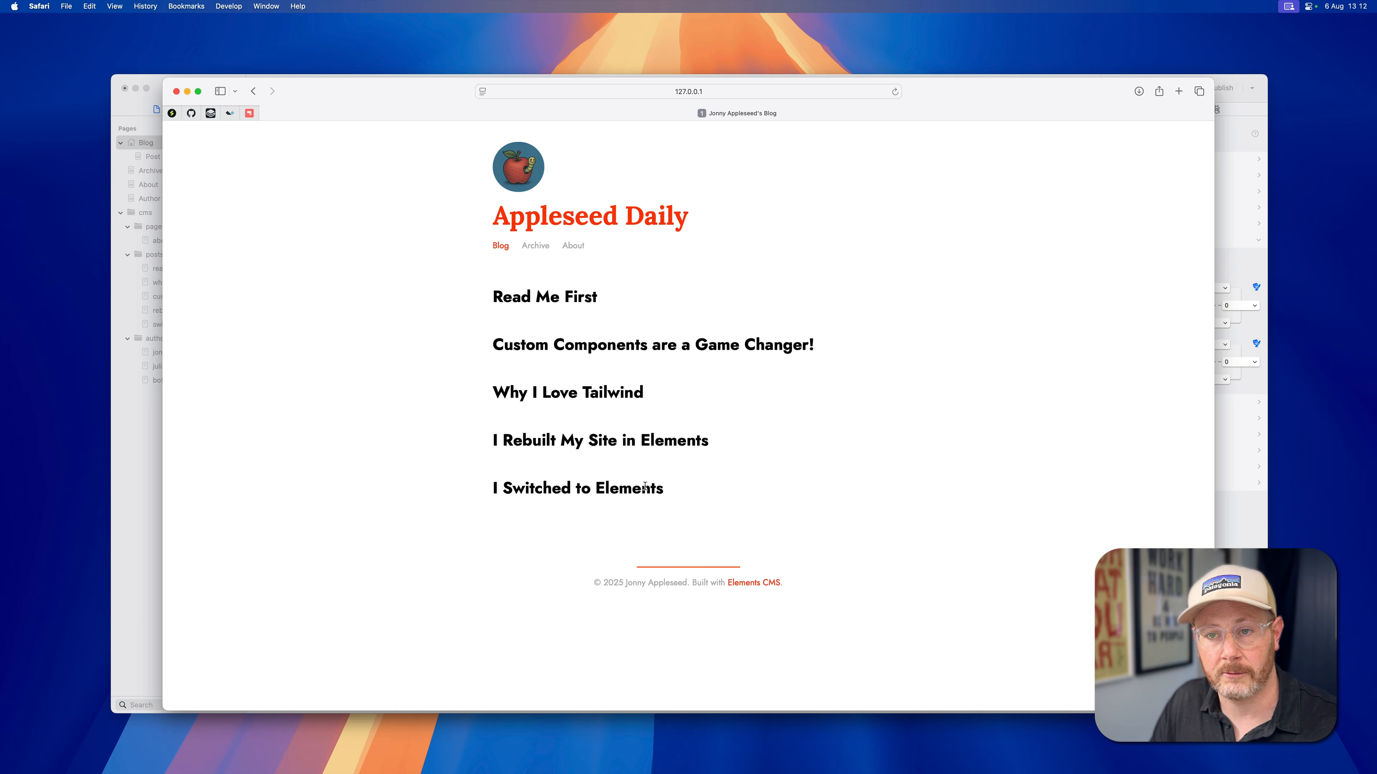
{"action": "left_click", "coordinate": [161, 458]}
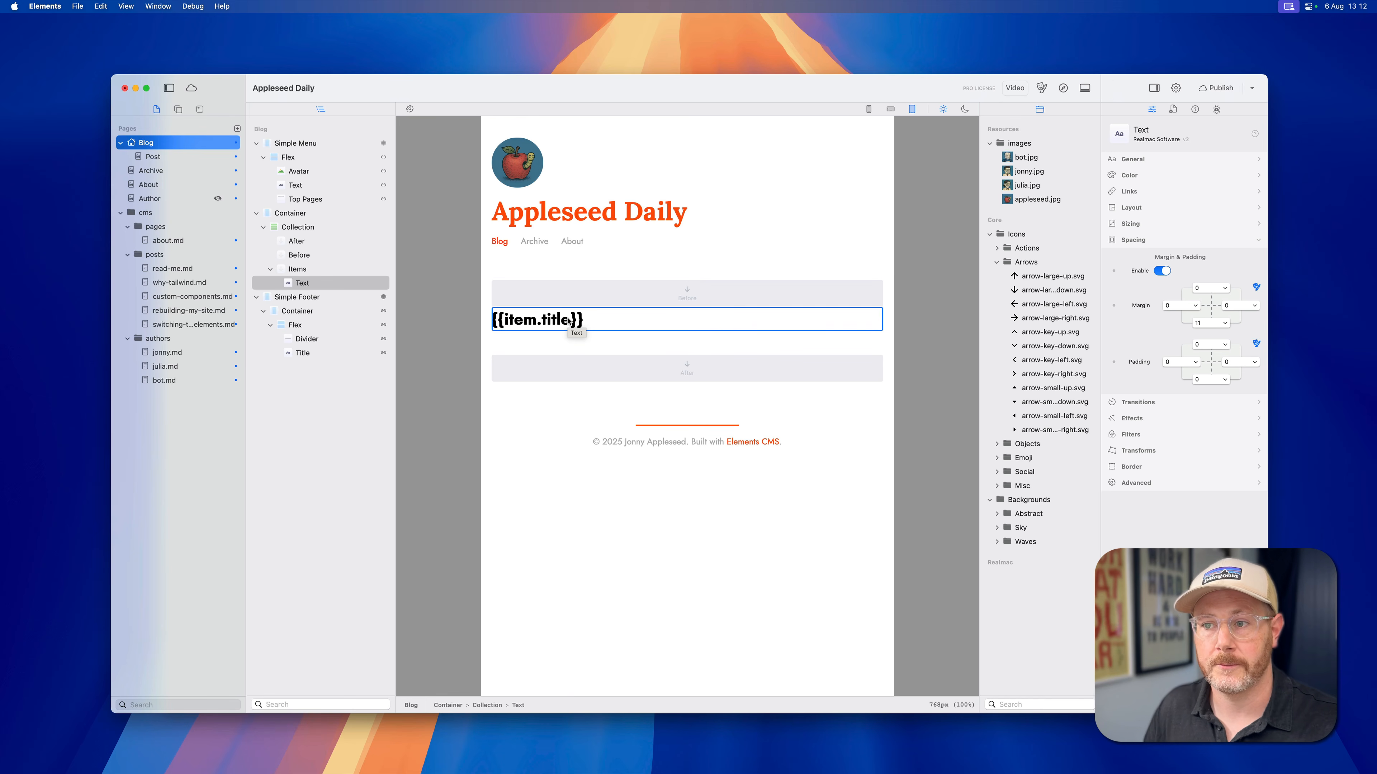
Step: Add a second Text component below the title in the Collection's Items area and replace its placeholder with {{item.author.name}}
{"action": "left_click", "coordinate": [588, 301]}
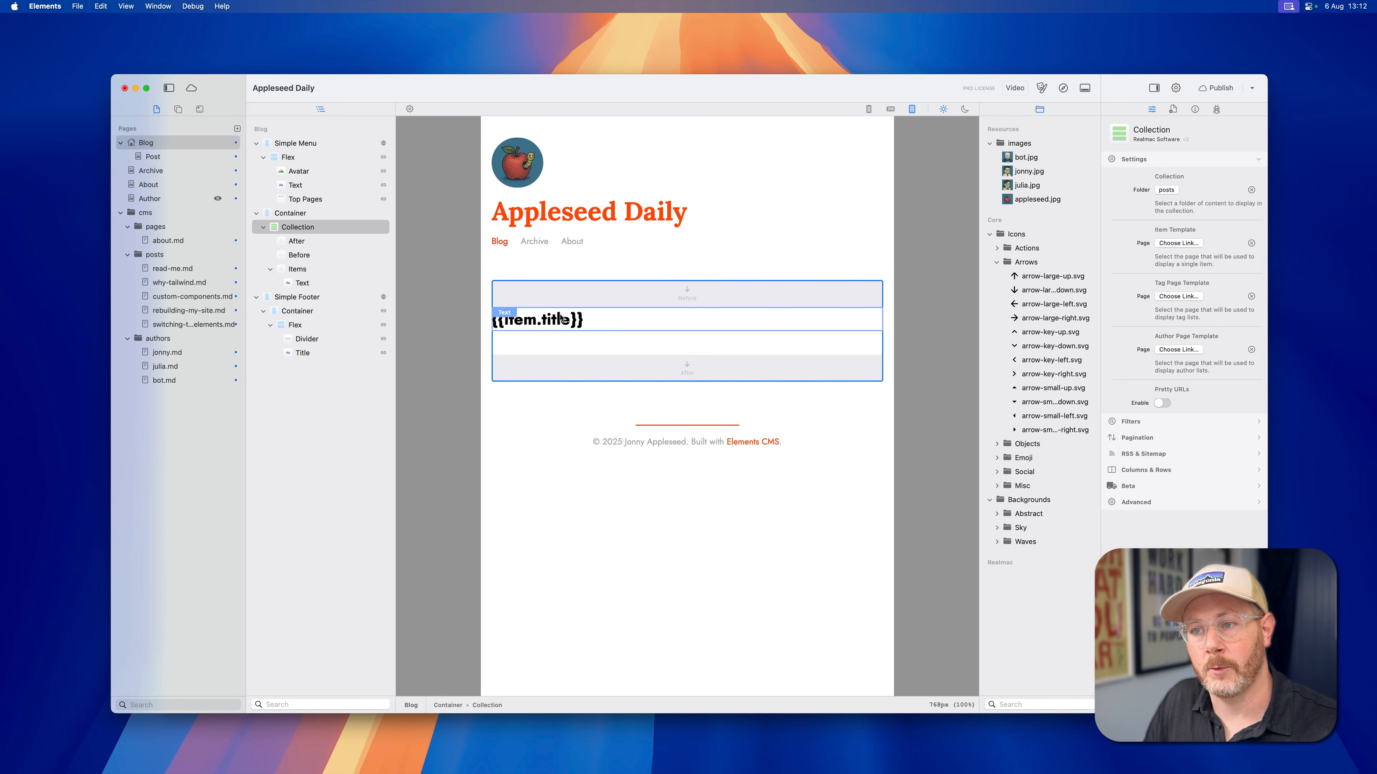
{"action": "left_click", "coordinate": [179, 113]}
{"action": "left_click_drag", "start_coordinate": [186, 352], "coordinate": [556, 341]}
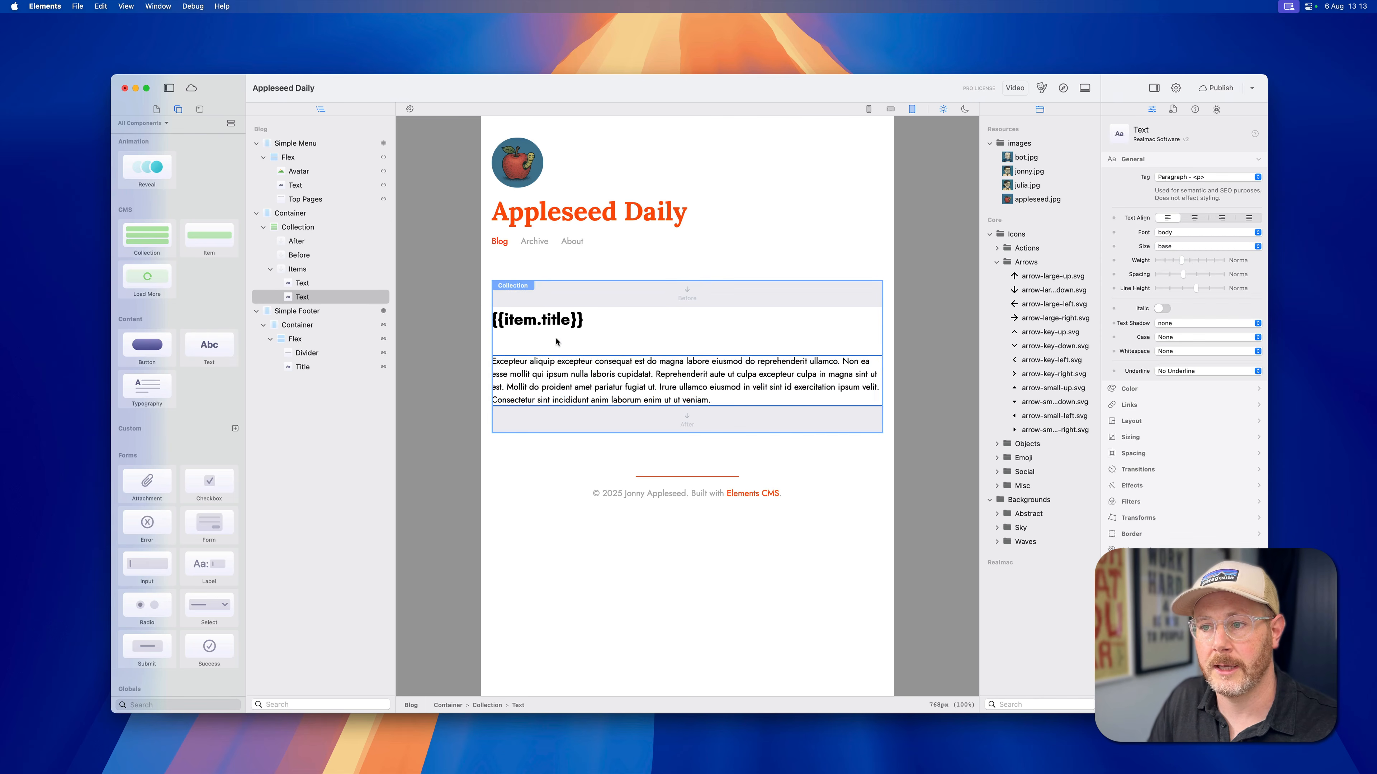
{"action": "double_click", "coordinate": [558, 372]}
{"action": "key", "text": "BackSpace"}
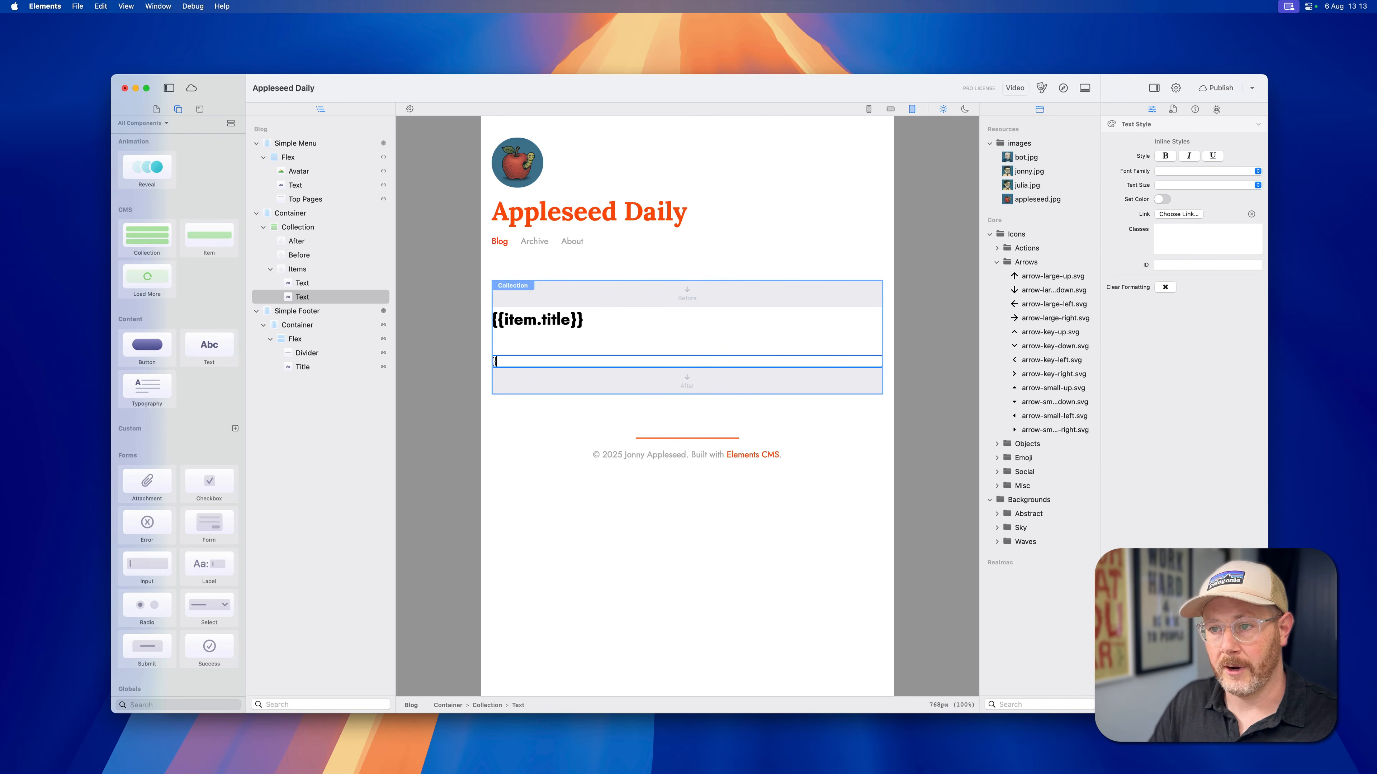
{"action": "type", "text": "{{item.au"}
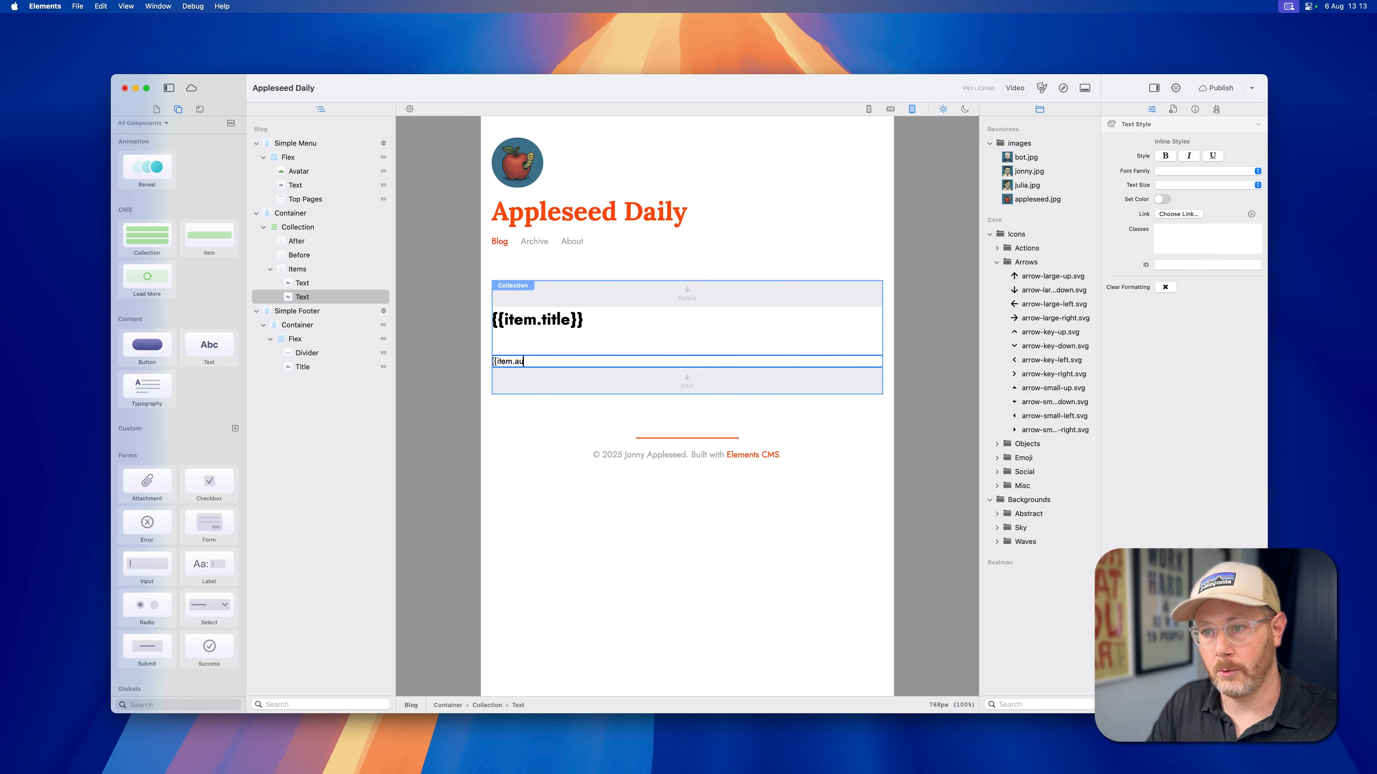
{"action": "type", "text": "thor.name}}"}
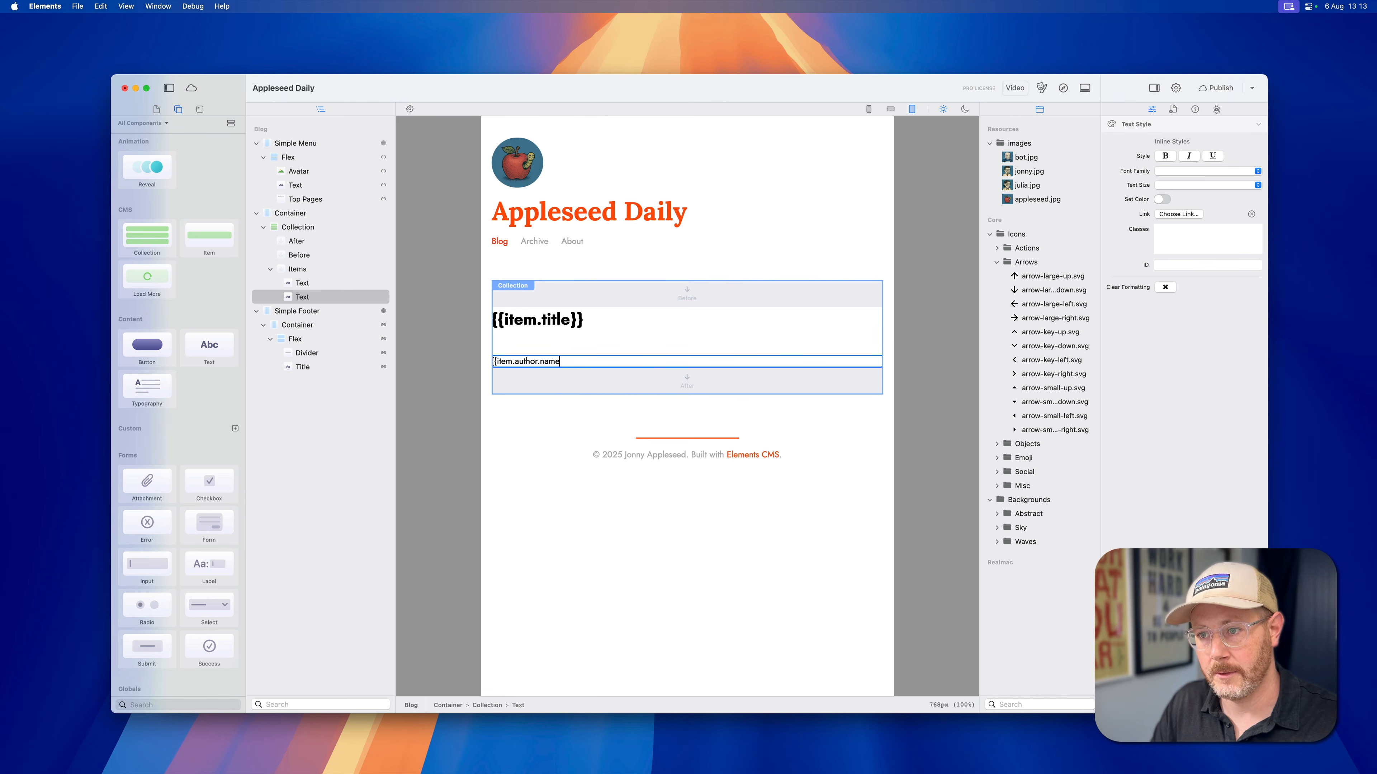
{"action": "left_click", "coordinate": [576, 355]}
Step: Reduce the bottom margin of the {{item.title}} text so the author line sits closer beneath it
{"action": "left_click", "coordinate": [589, 327]}
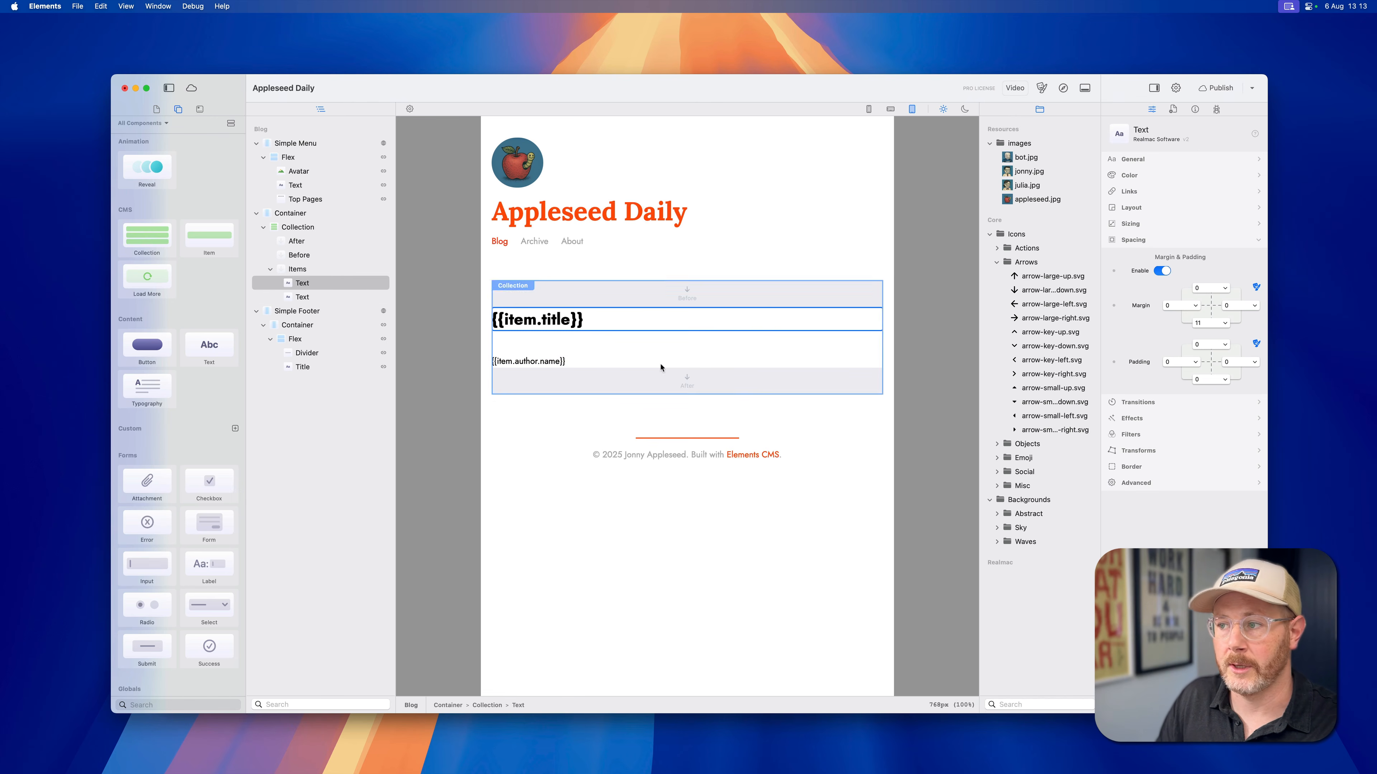
{"action": "left_click", "coordinate": [1206, 327]}
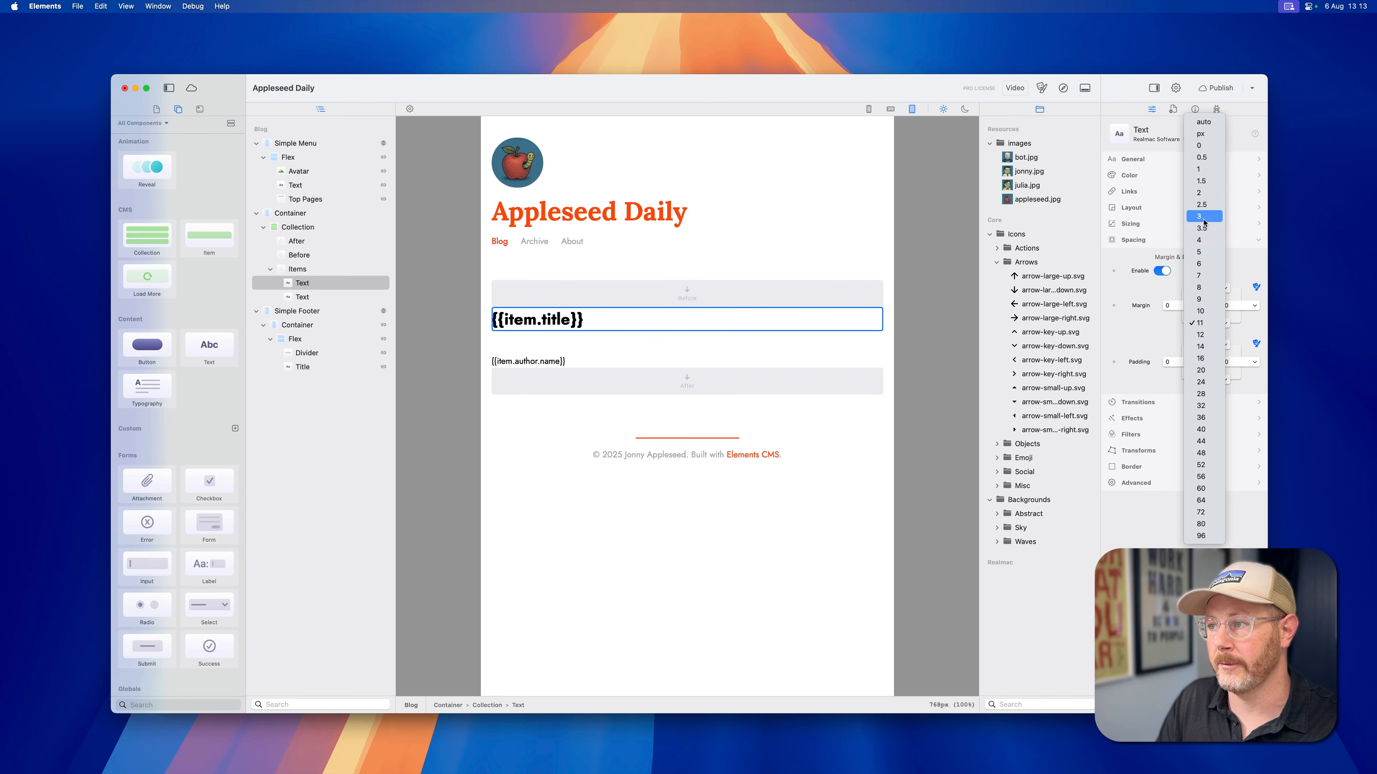
{"action": "left_click", "coordinate": [1204, 187]}
Step: Enable margin and padding on the {{item.author.name}} text and set its bottom margin to 5
{"action": "left_click", "coordinate": [590, 342]}
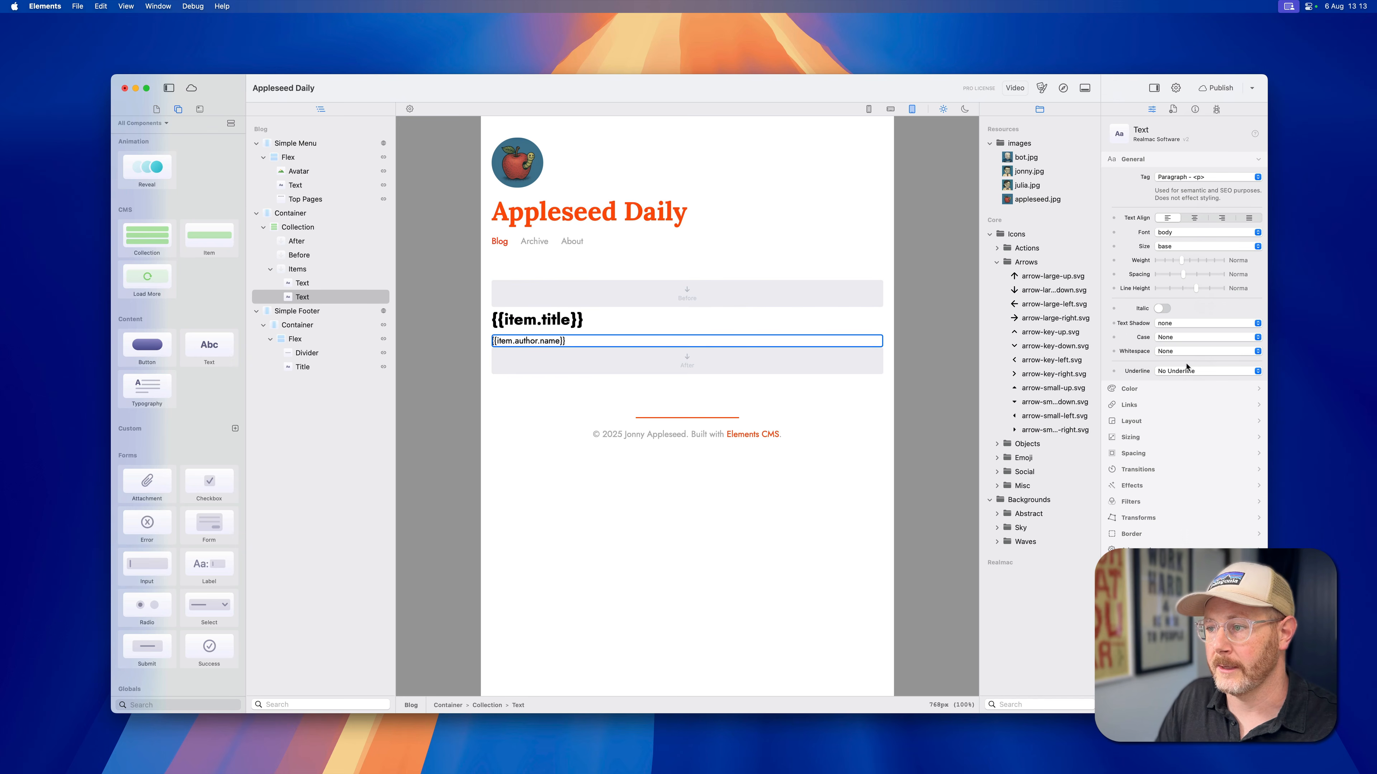
{"action": "left_click", "coordinate": [1133, 453]}
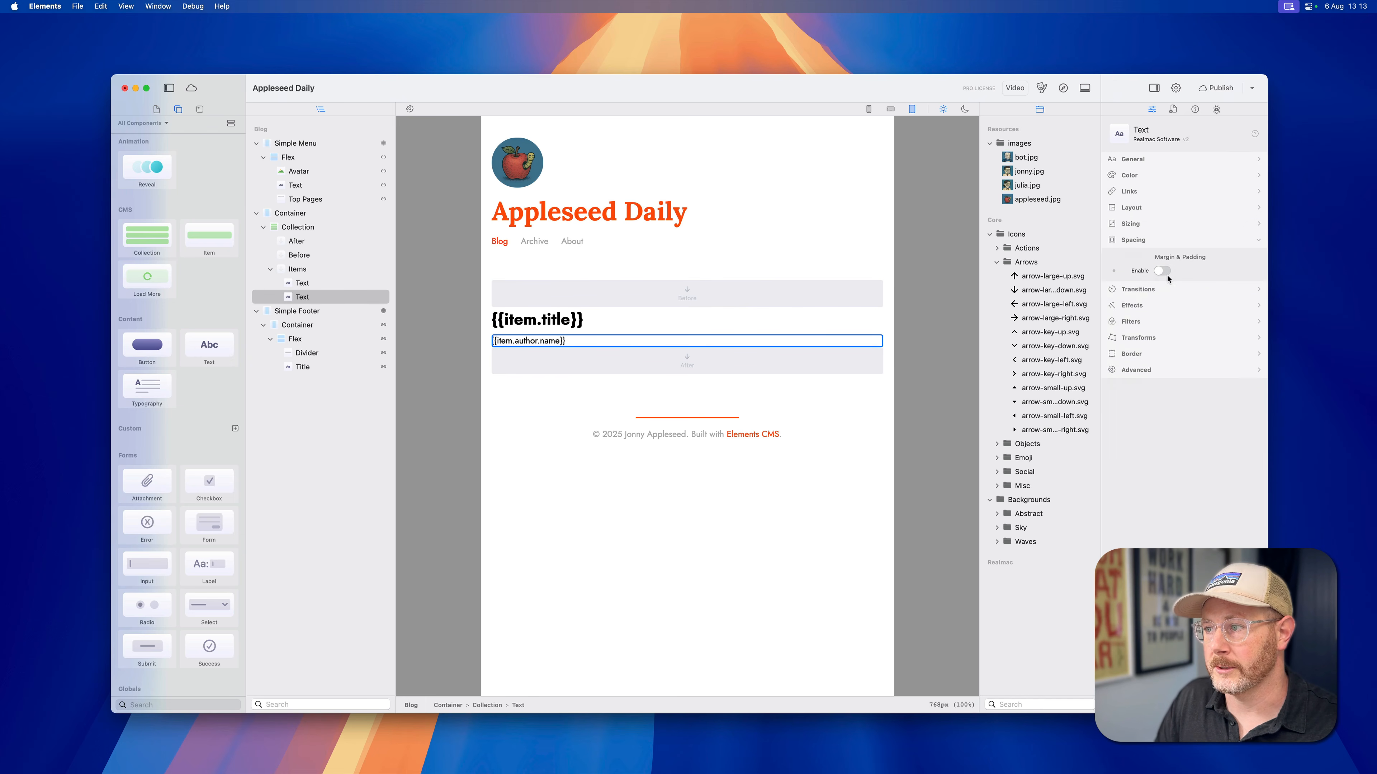
{"action": "left_click", "coordinate": [1165, 272]}
{"action": "left_click", "coordinate": [1209, 324]}
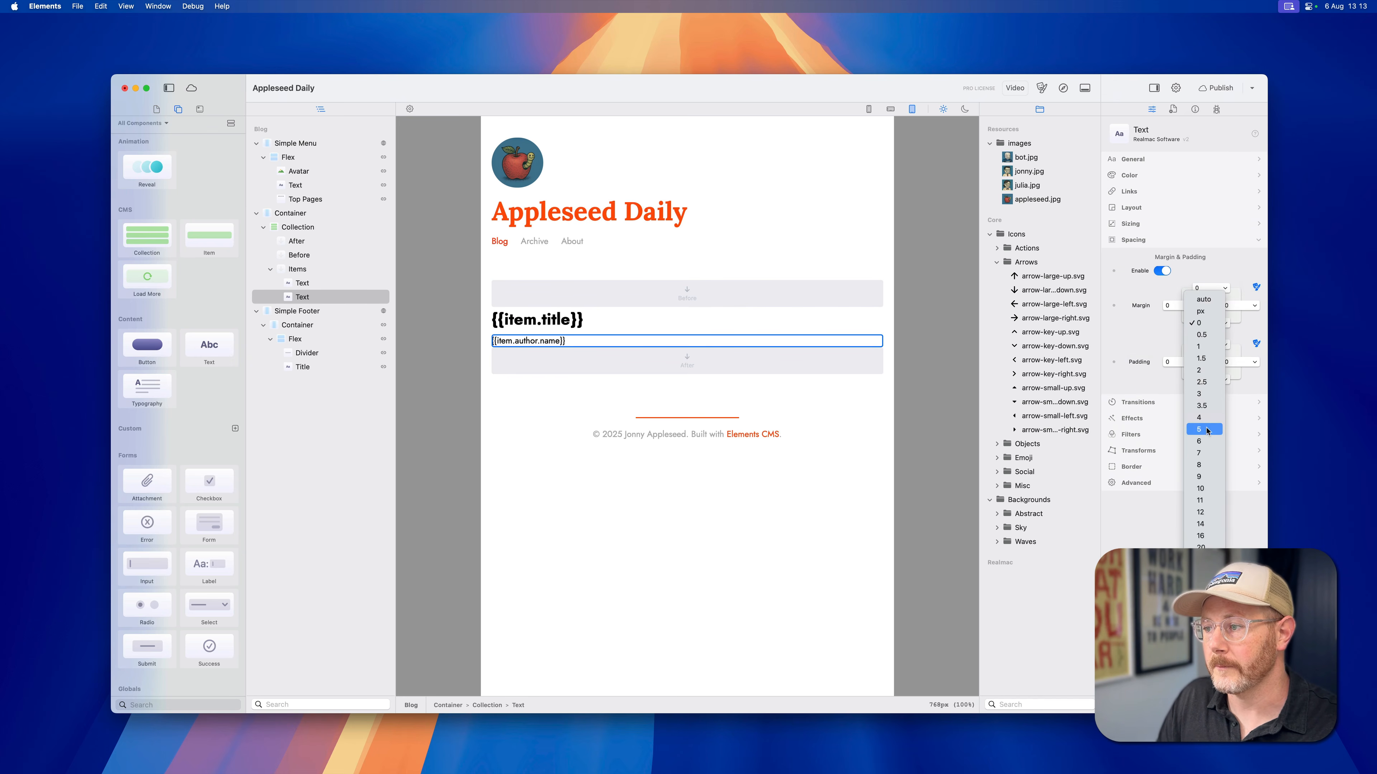
{"action": "left_click", "coordinate": [1204, 430]}
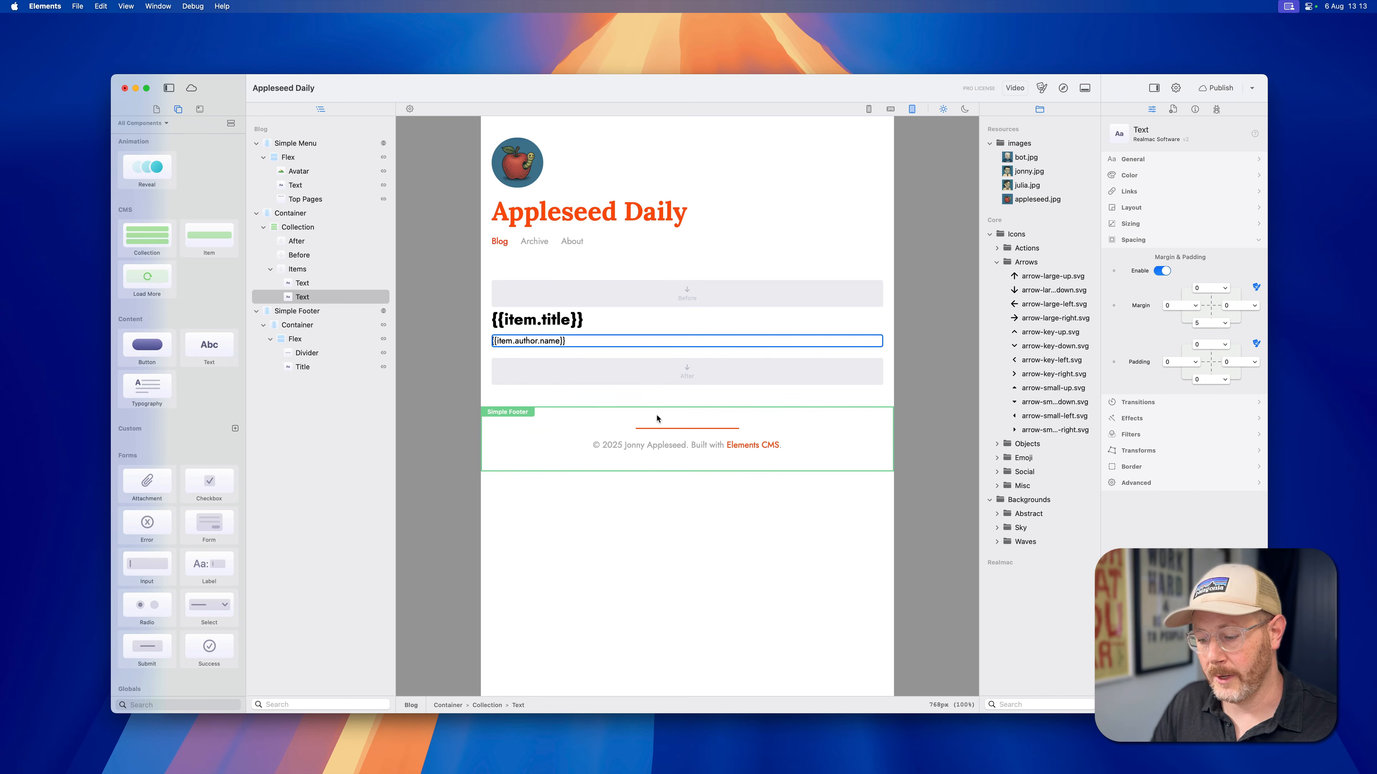
Step: Preview the page in the browser, check the author name under each post title, and return to Elements
{"action": "key", "text": "super+p"}
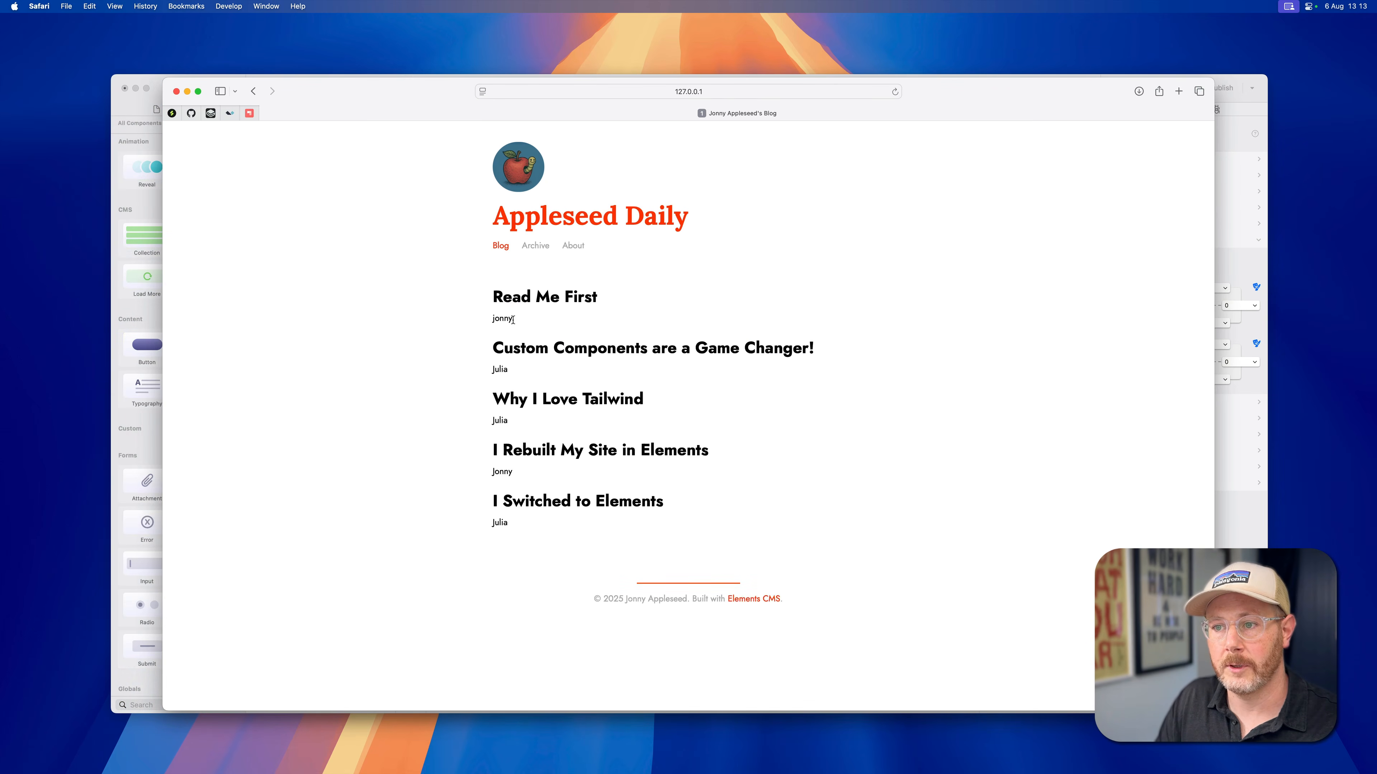
{"action": "left_click_drag", "start_coordinate": [513, 320], "coordinate": [492, 323]}
{"action": "left_click", "coordinate": [507, 319]}
{"action": "double_click", "coordinate": [519, 319]}
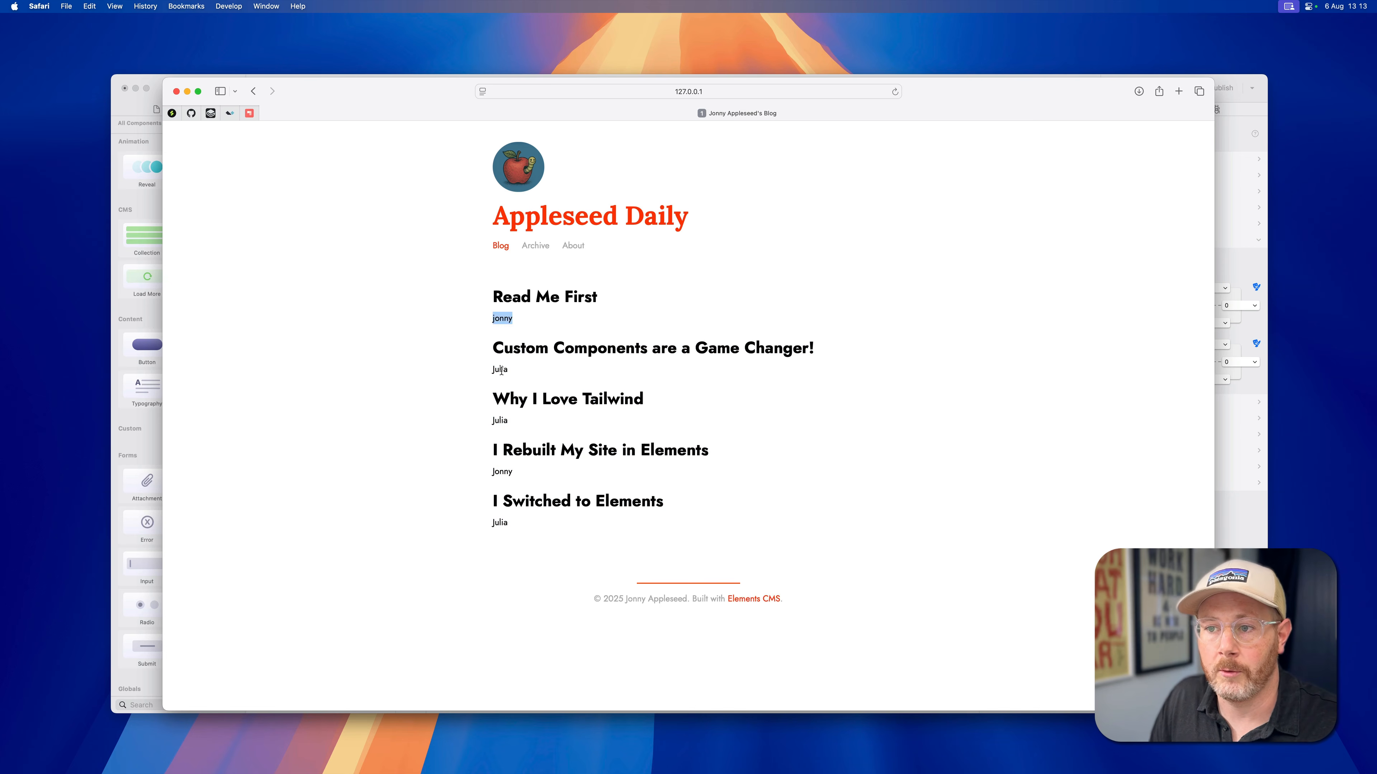
{"action": "left_click_drag", "start_coordinate": [500, 370], "coordinate": [514, 375]}
{"action": "left_click_drag", "start_coordinate": [496, 423], "coordinate": [516, 428]}
{"action": "left_click", "coordinate": [395, 443]}
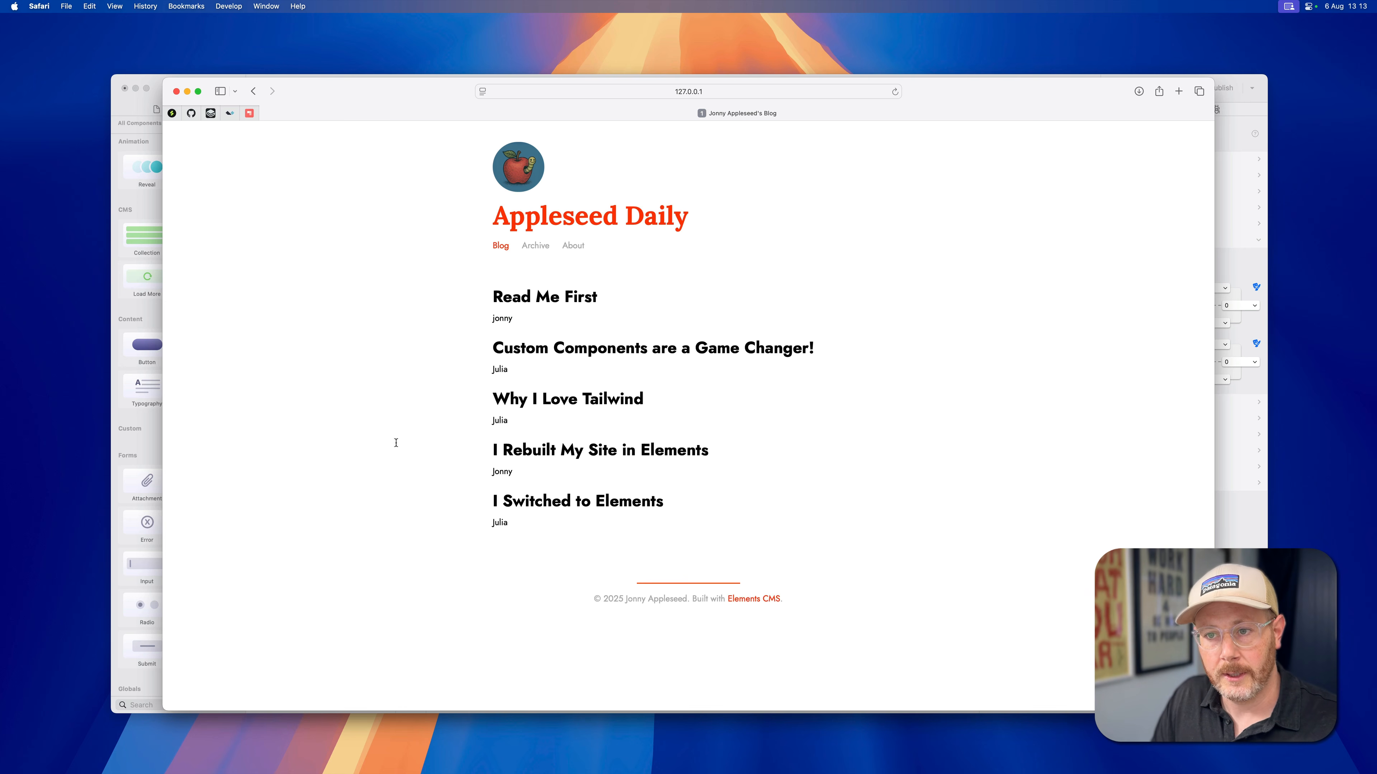
{"action": "key", "text": "super+Tab"}
Step: Replace the Collection in the Container with the project's Posts List template and preview the styled list in the browser
{"action": "left_click", "coordinate": [562, 297]}
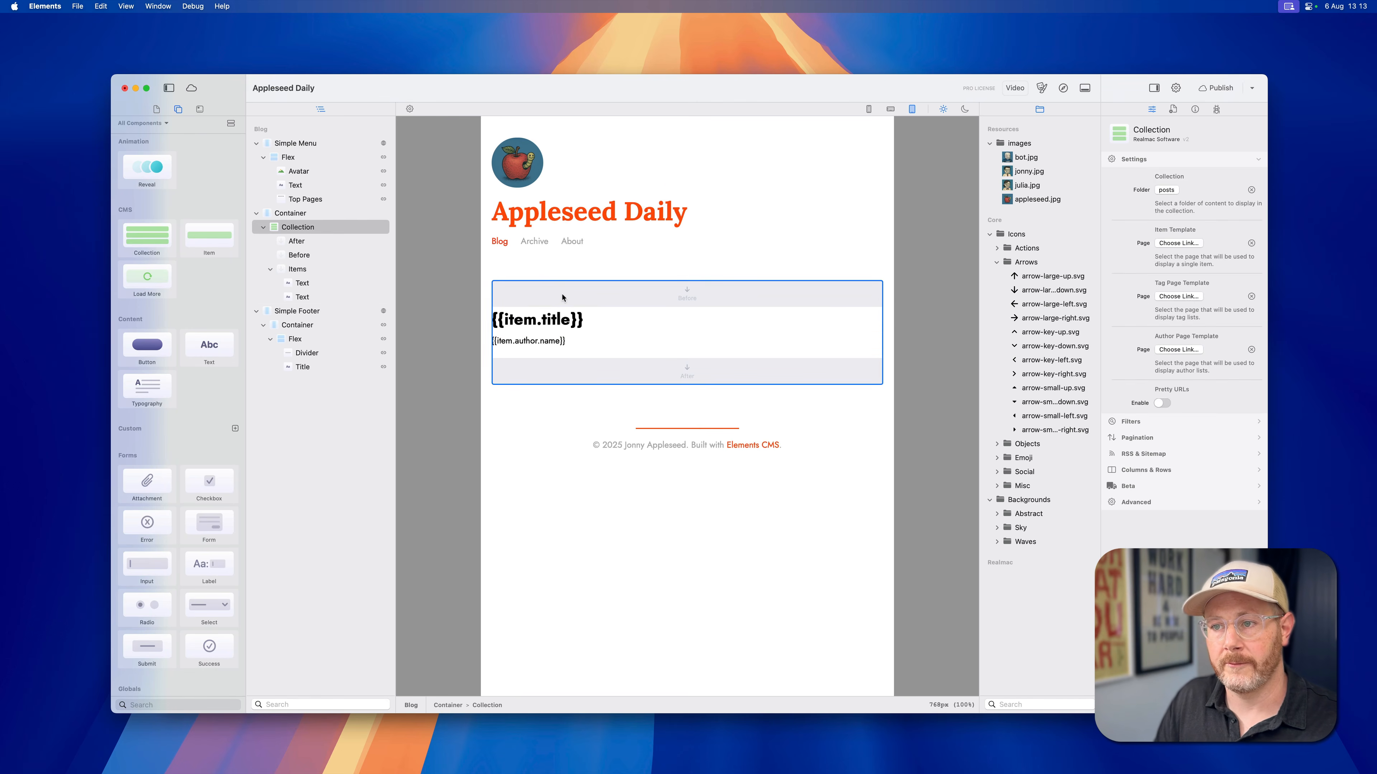
{"action": "key", "text": "BackSpace"}
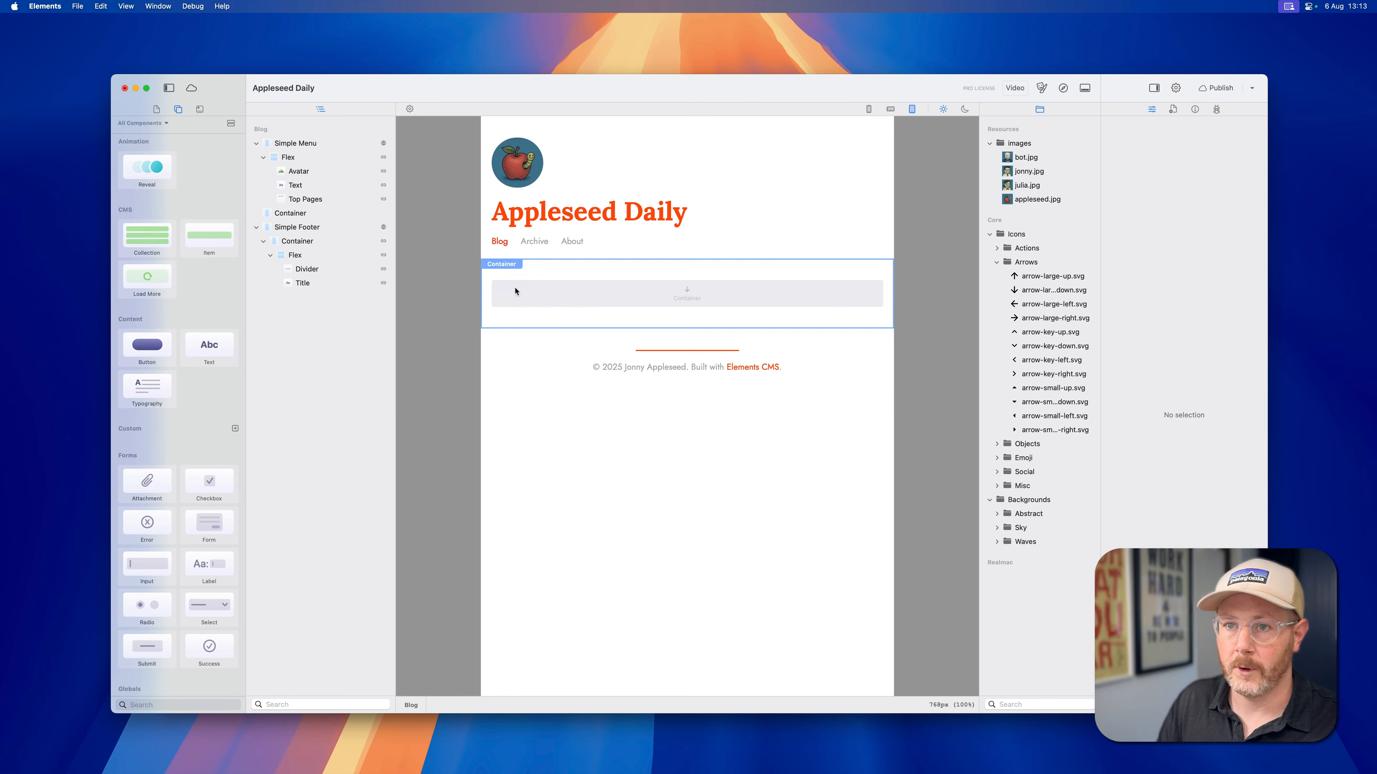
{"action": "left_click", "coordinate": [200, 109]}
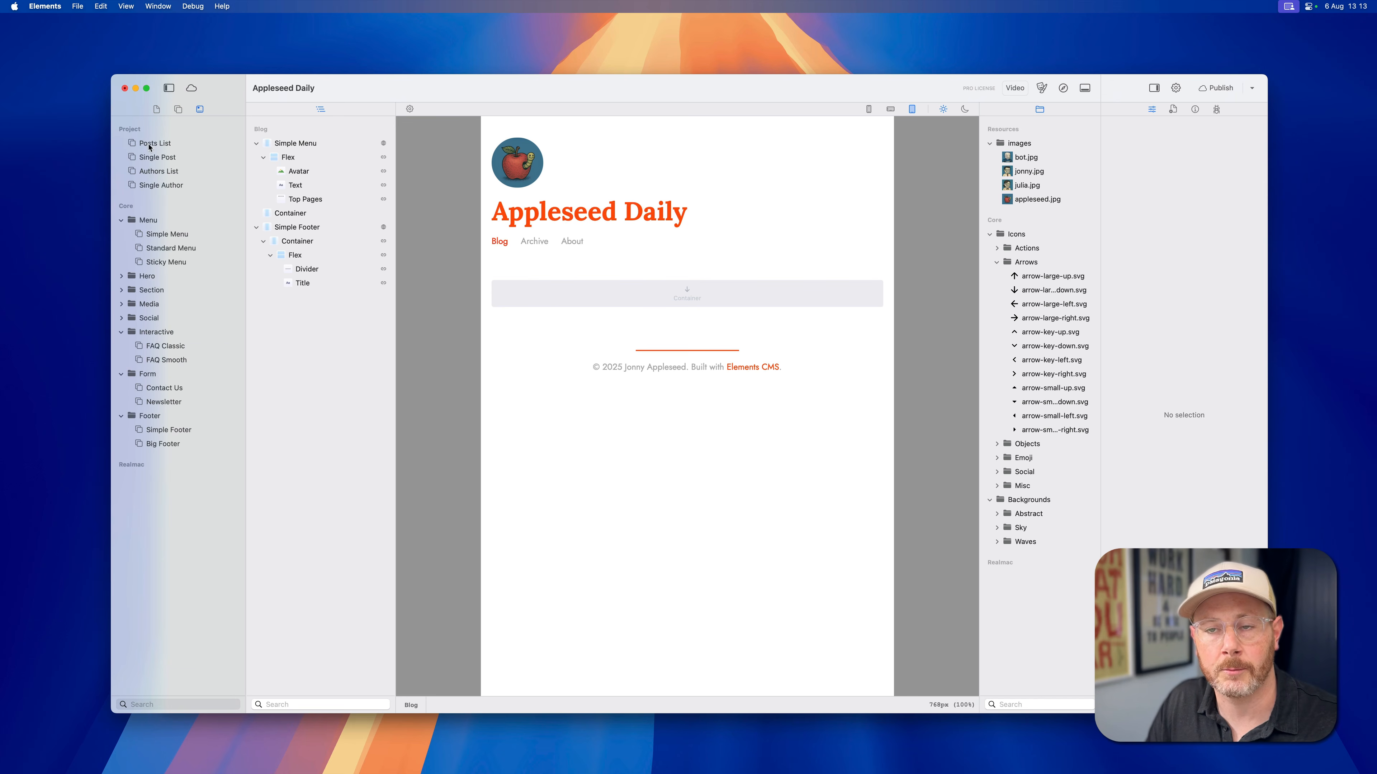
{"action": "left_click_drag", "start_coordinate": [149, 145], "coordinate": [629, 299]}
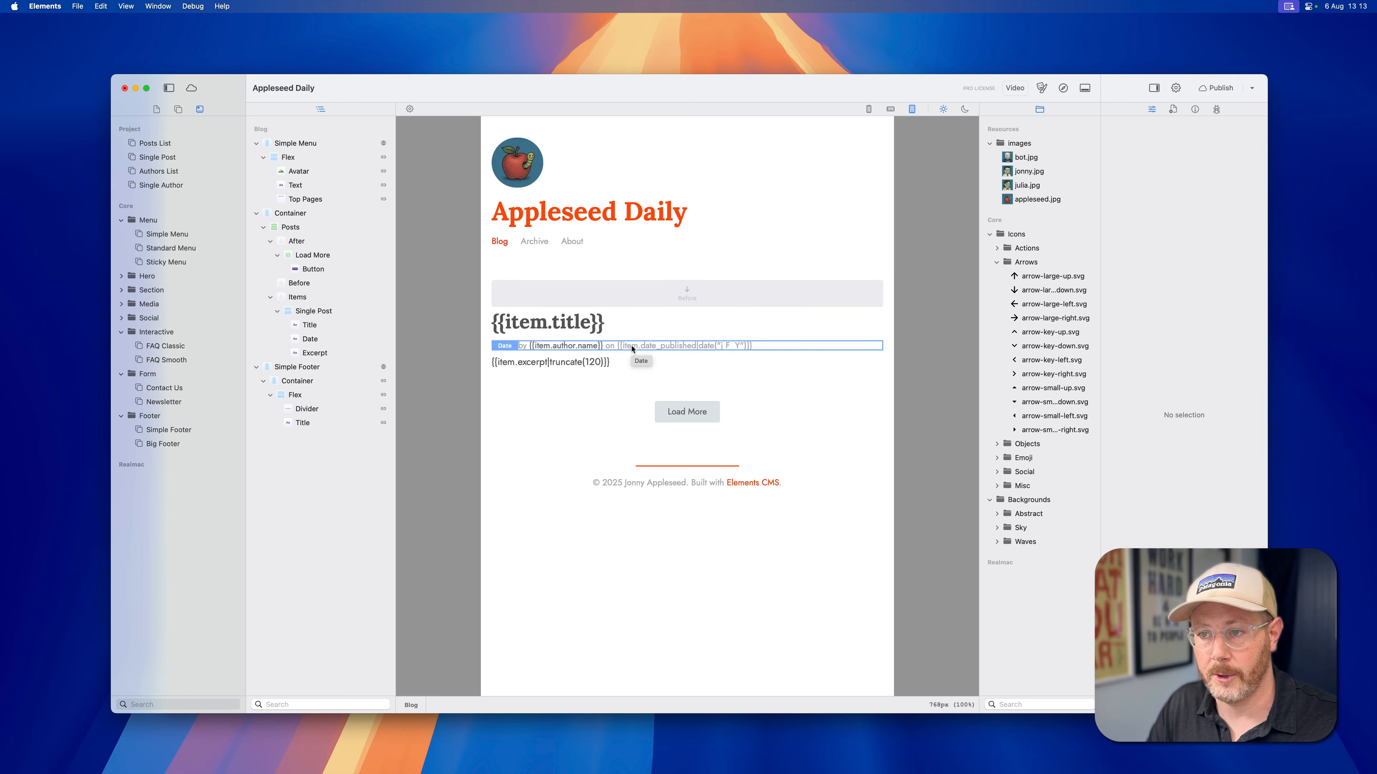
{"action": "key", "text": "super+r"}
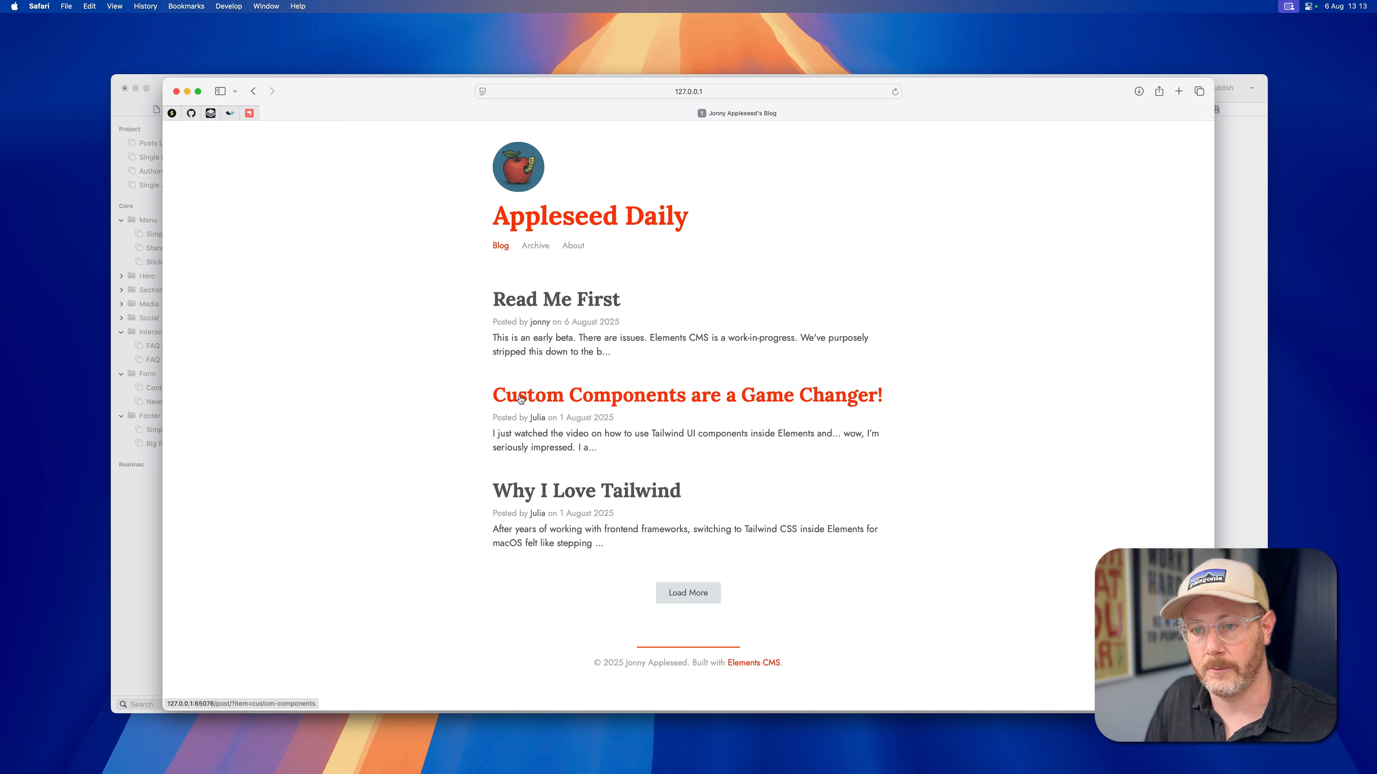
{"action": "left_click", "coordinate": [140, 195]}
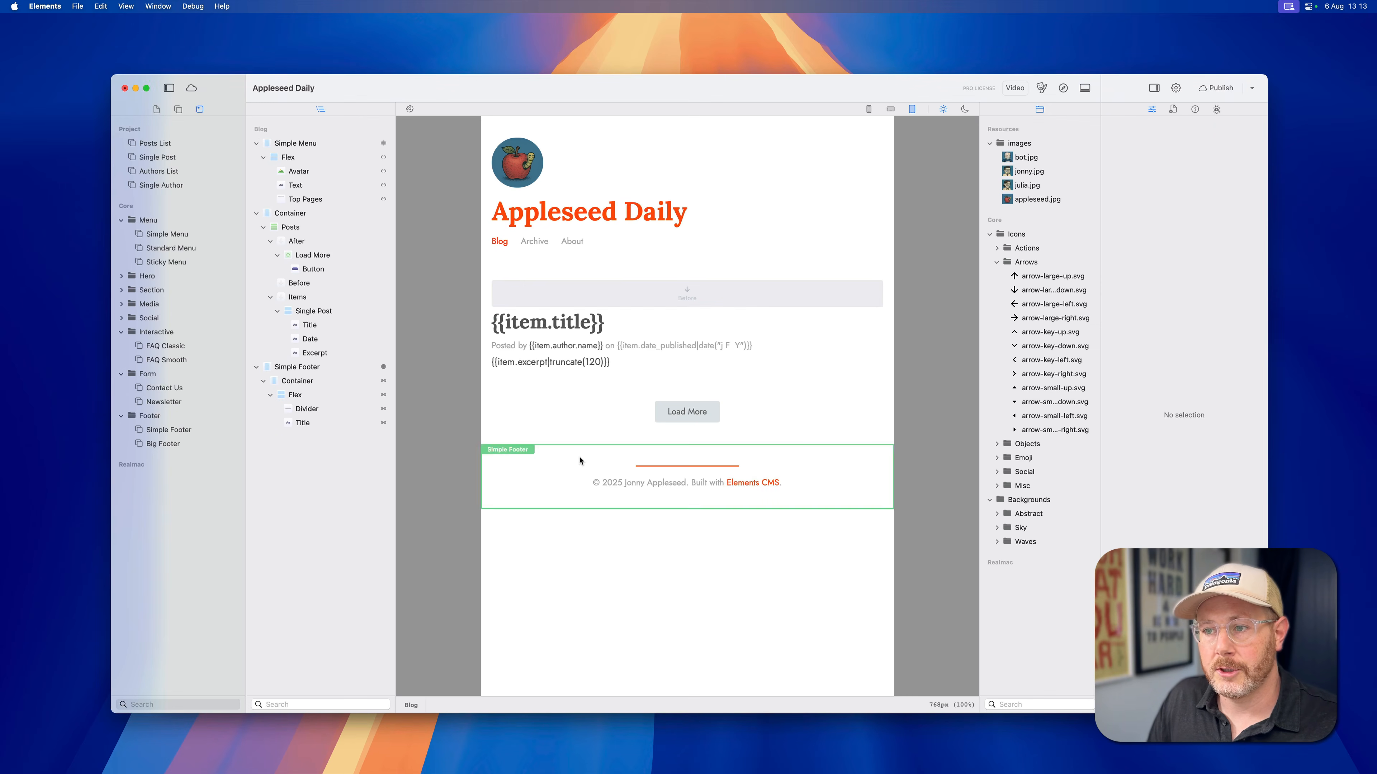
Step: Review the Posts collection's page templates, Order By and Order Direction choices, and filter settings
{"action": "left_click", "coordinate": [616, 299]}
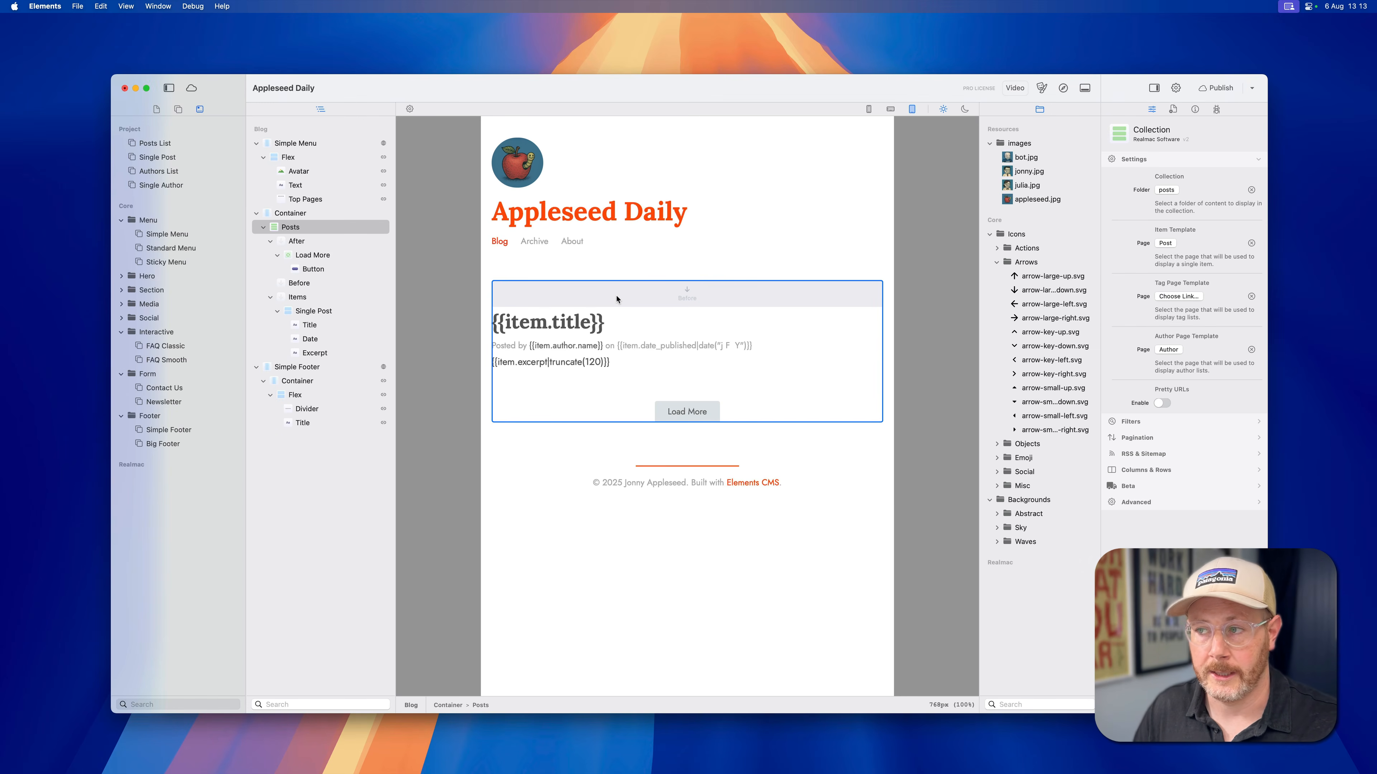
{"action": "left_click", "coordinate": [1133, 161]}
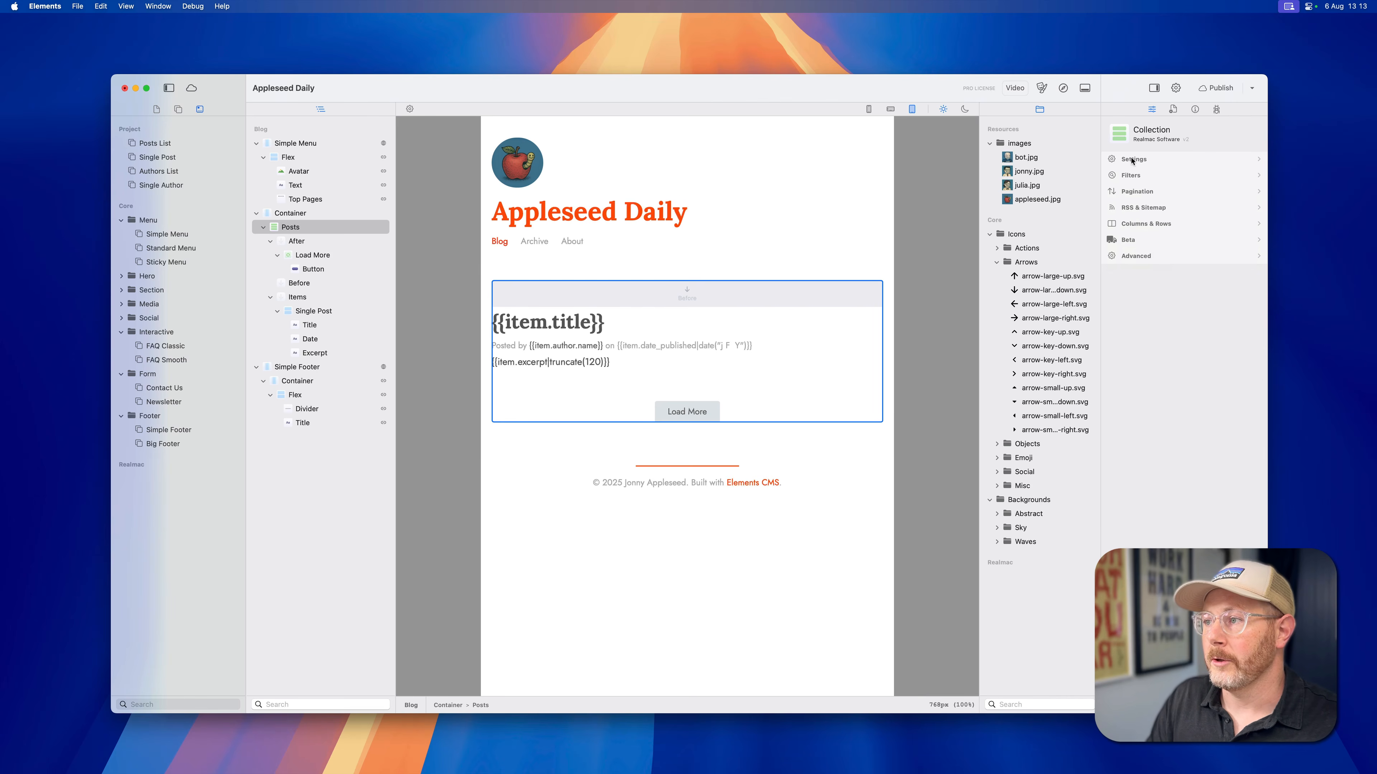
{"action": "left_click", "coordinate": [1140, 178]}
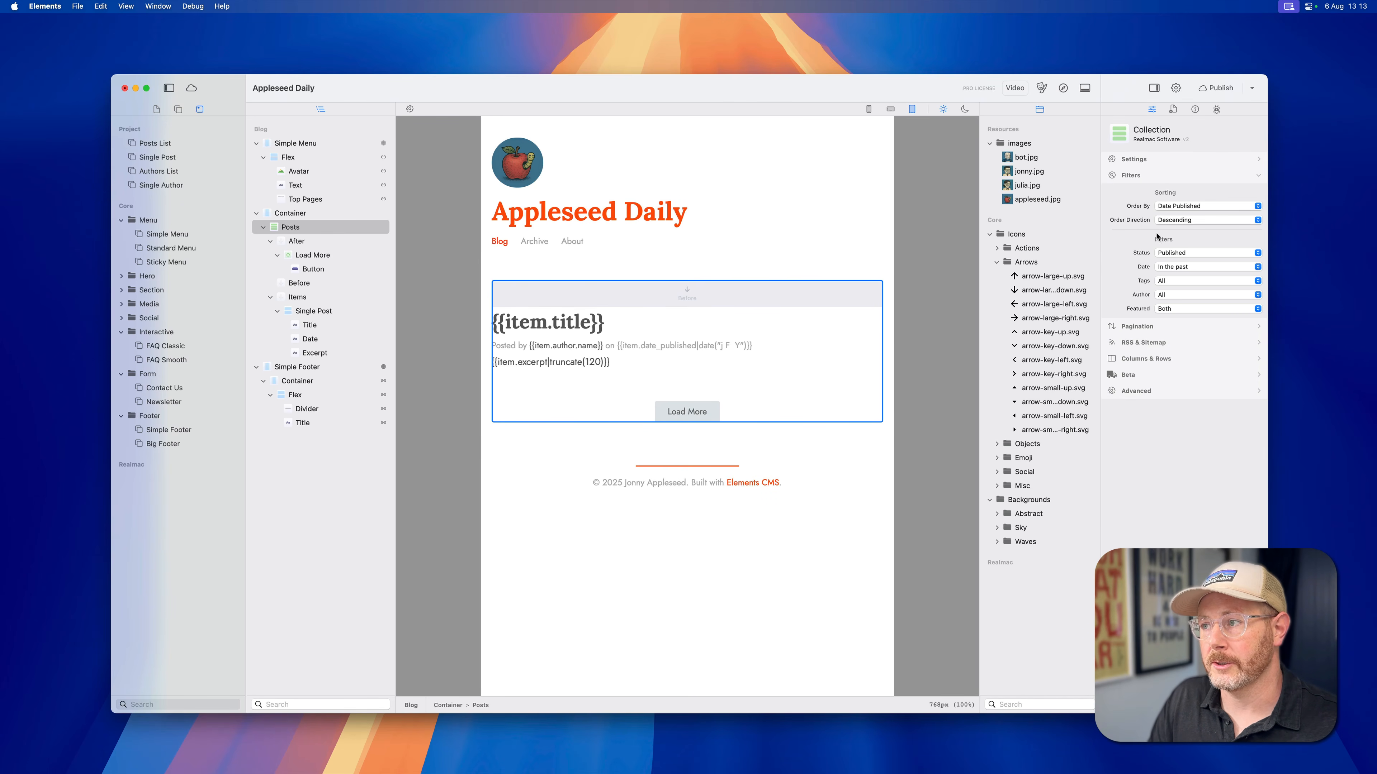
{"action": "left_click", "coordinate": [1182, 207]}
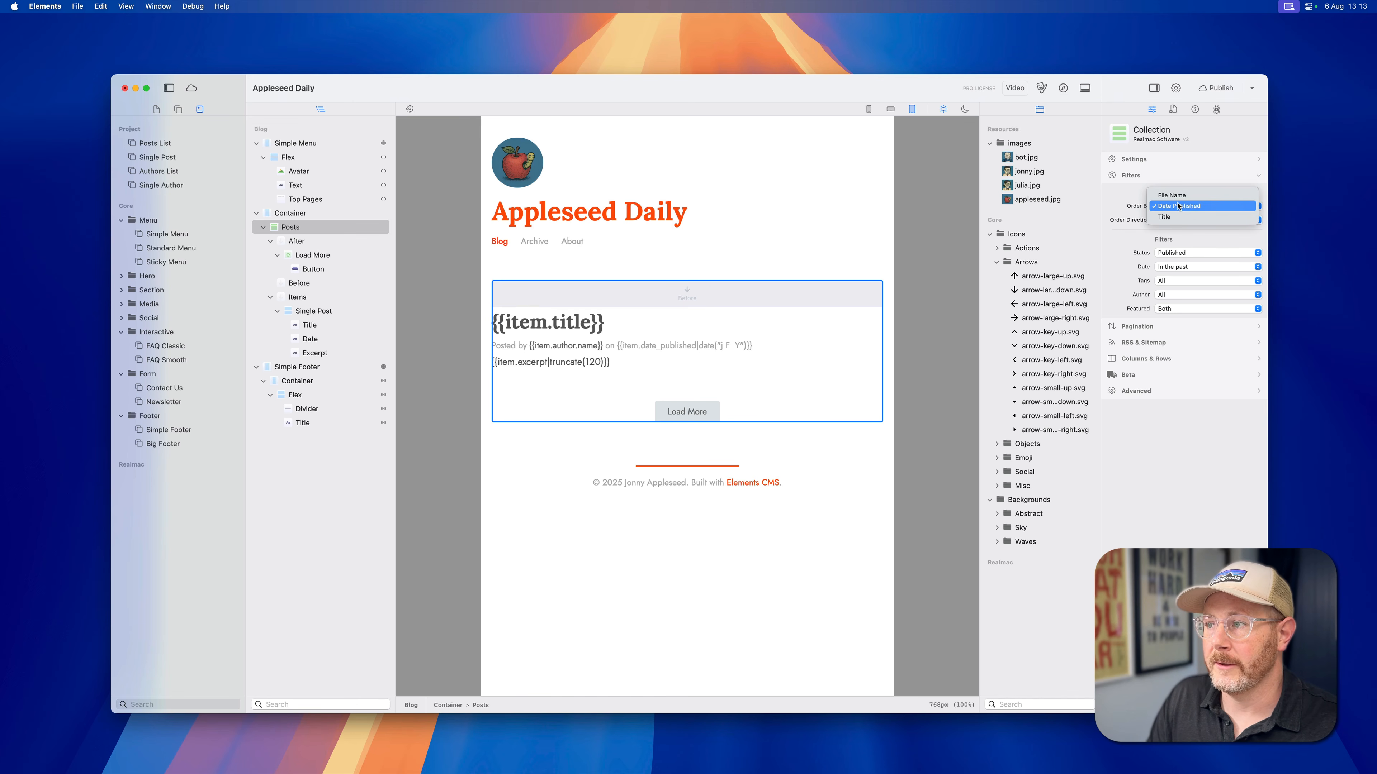
{"action": "left_click", "coordinate": [1179, 209]}
{"action": "left_click", "coordinate": [1180, 221]}
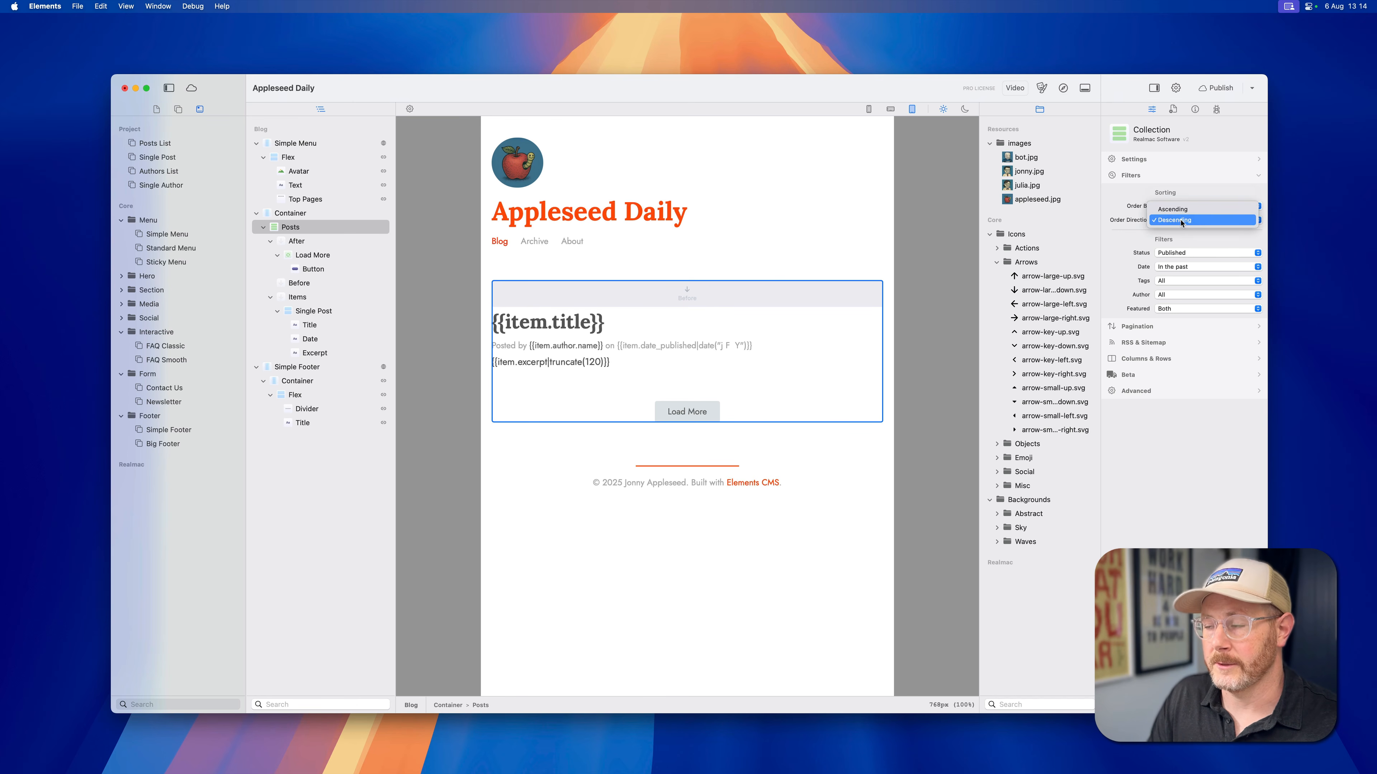
{"action": "left_click", "coordinate": [1158, 242]}
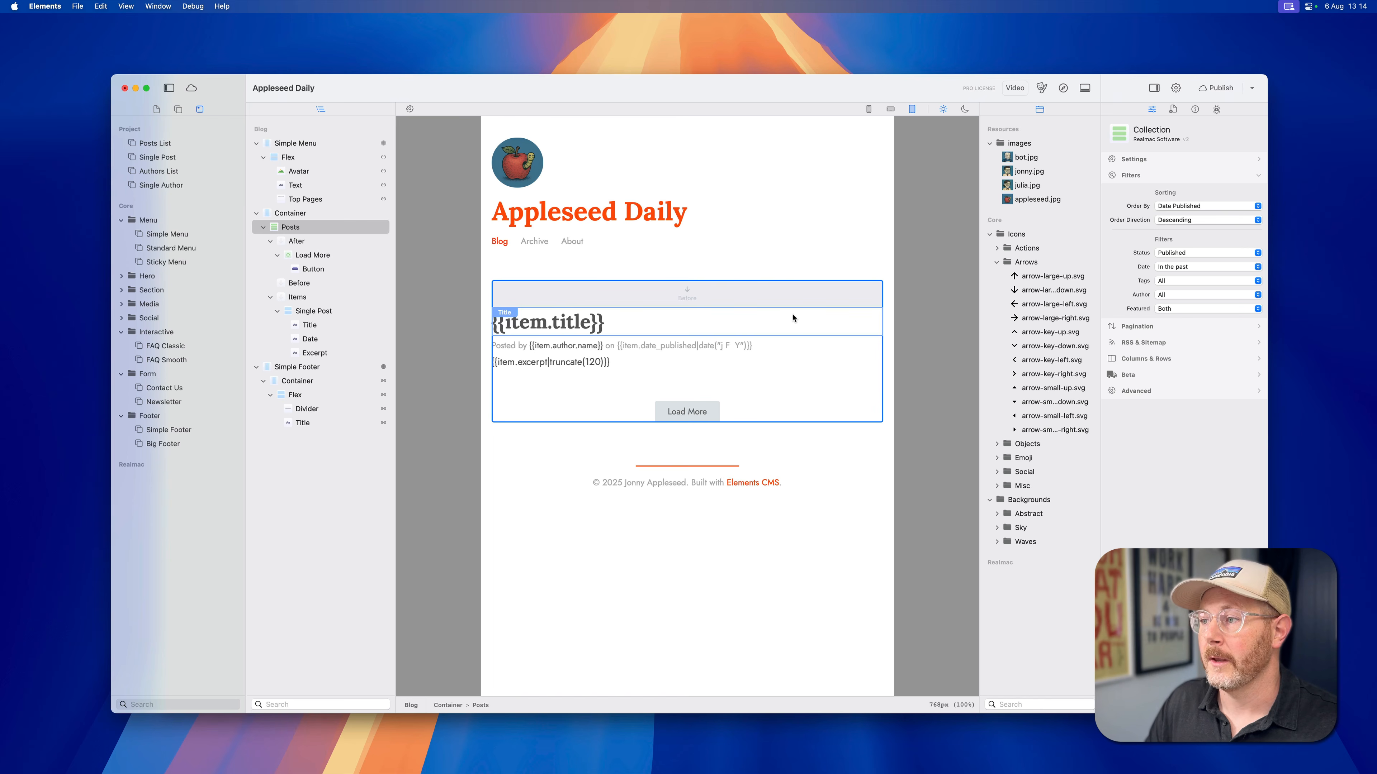
Step: Set the Posts collection to 2 items per page and load more posts in the browser preview
{"action": "left_click", "coordinate": [1110, 326]}
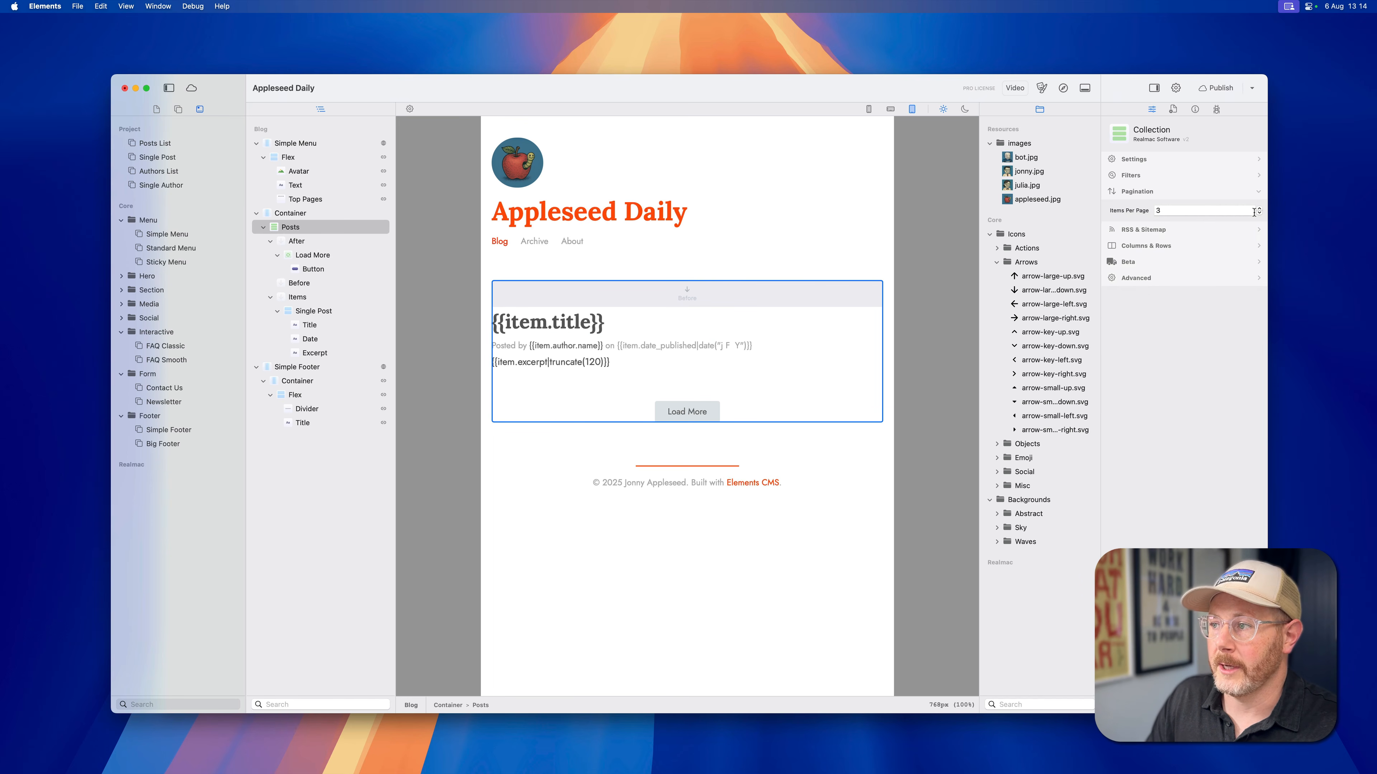
{"action": "left_click", "coordinate": [1063, 88]}
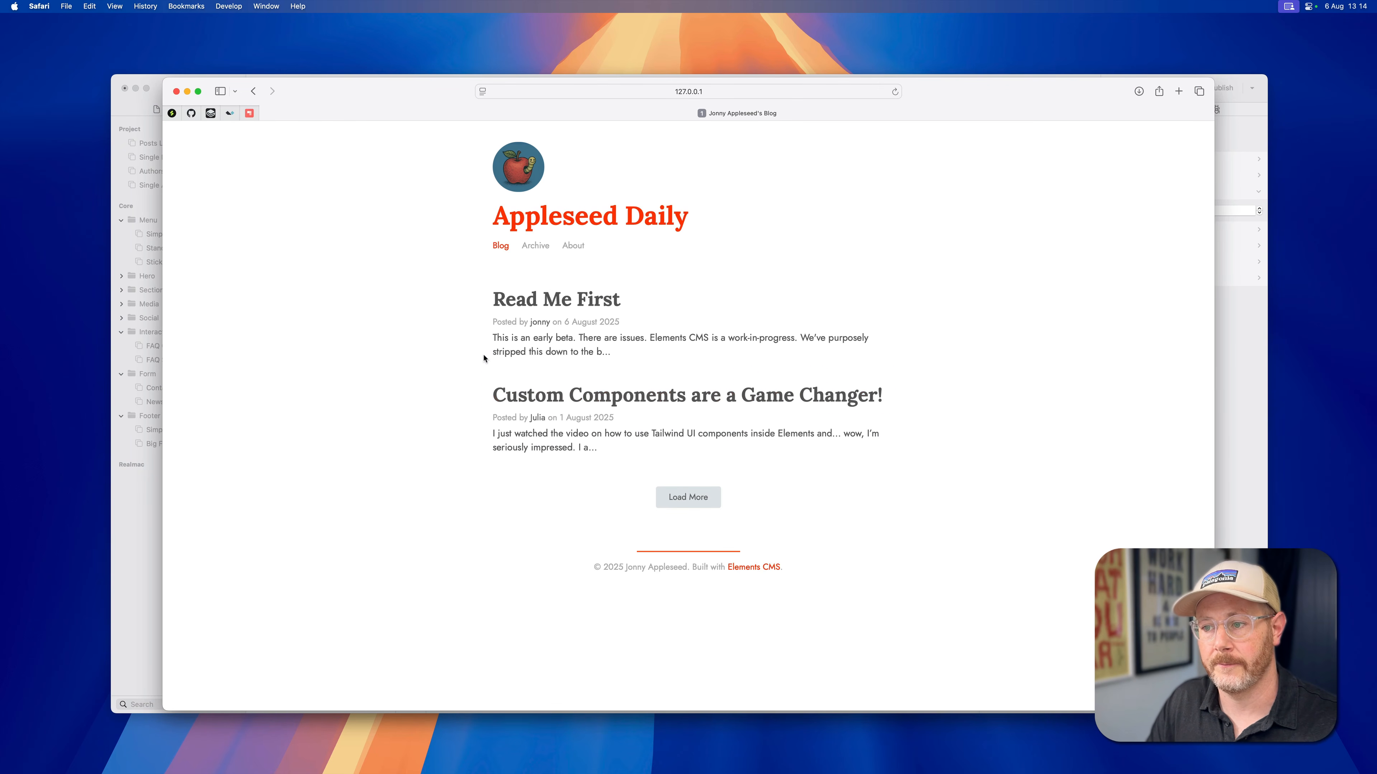
{"action": "left_click", "coordinate": [694, 496]}
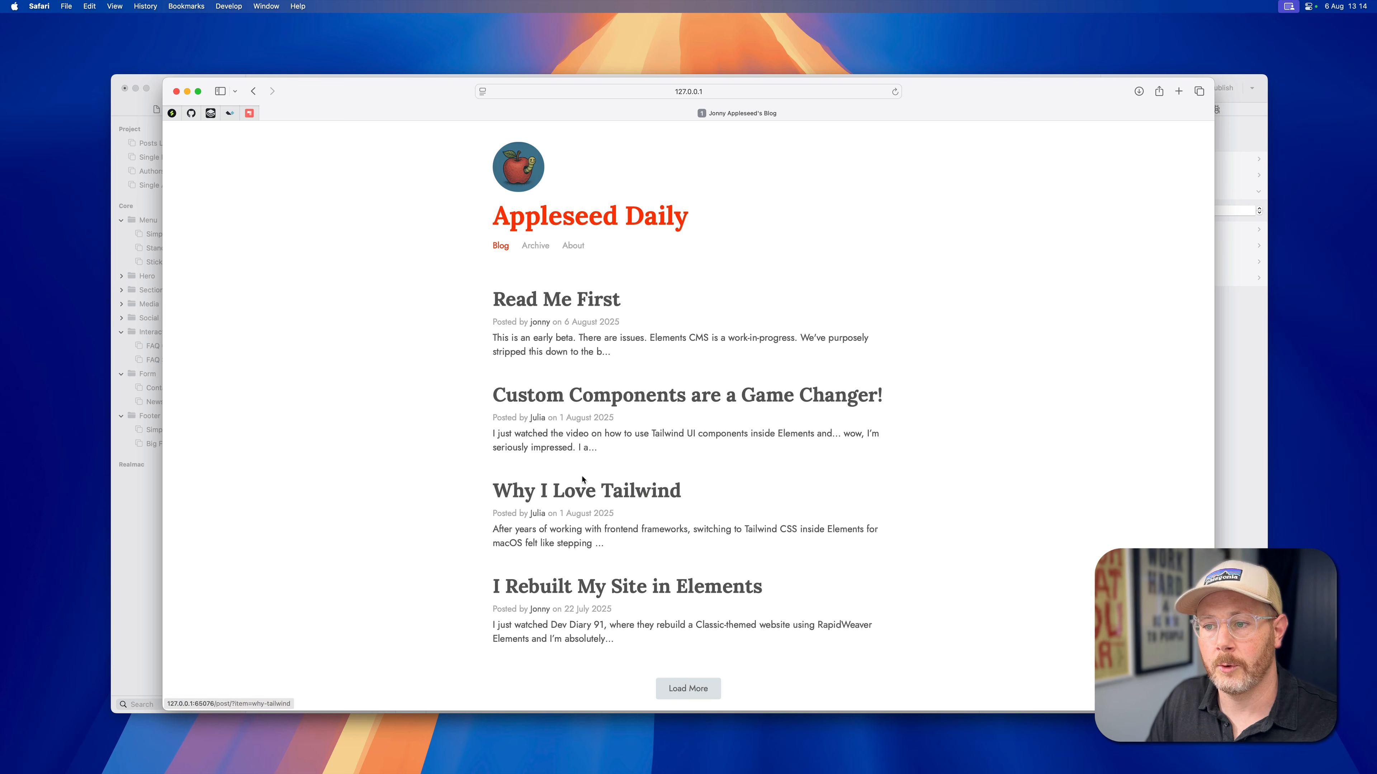
Step: Load more posts in the browser preview, reload the page and load the remaining posts again, and return to Elements
{"action": "scroll", "coordinate": [532, 592], "scroll_direction": "down", "scroll_amount": 2}
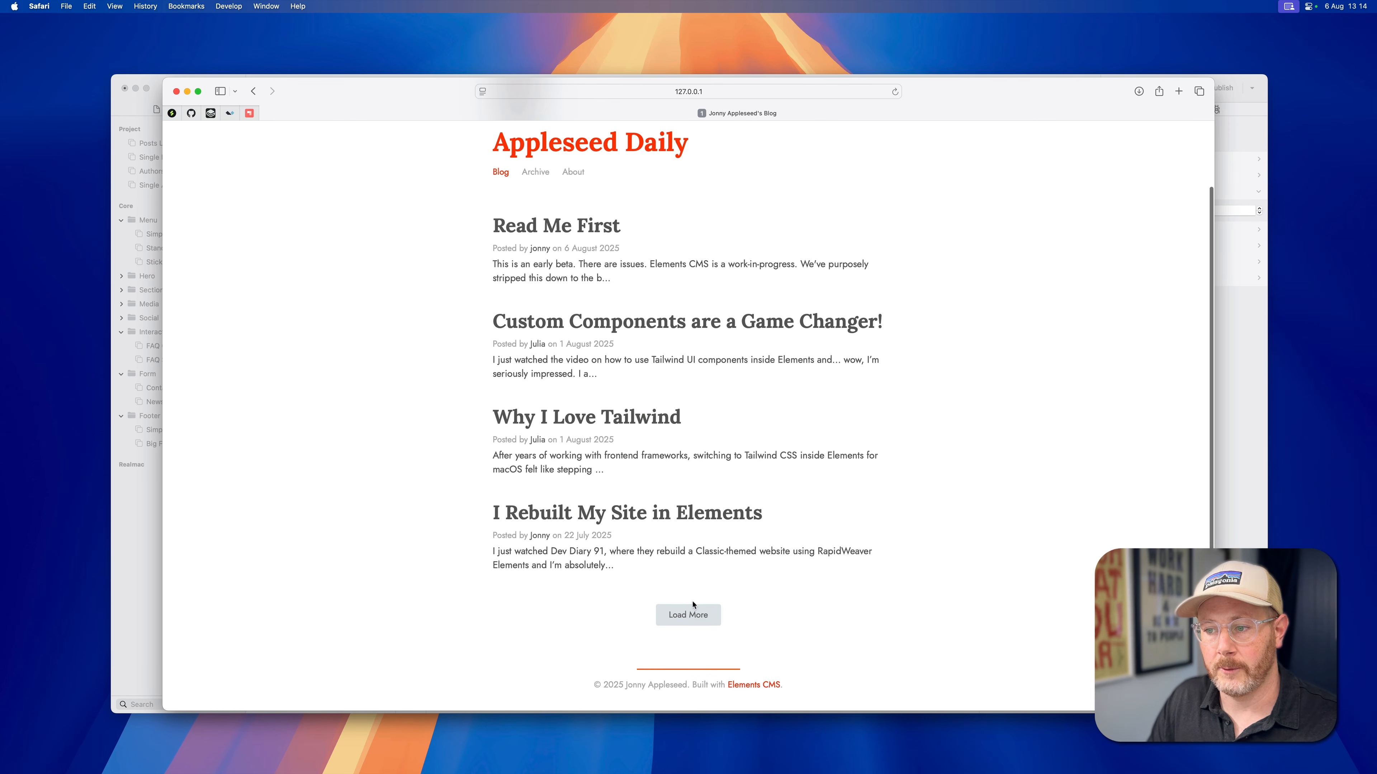
{"action": "left_click", "coordinate": [688, 614]}
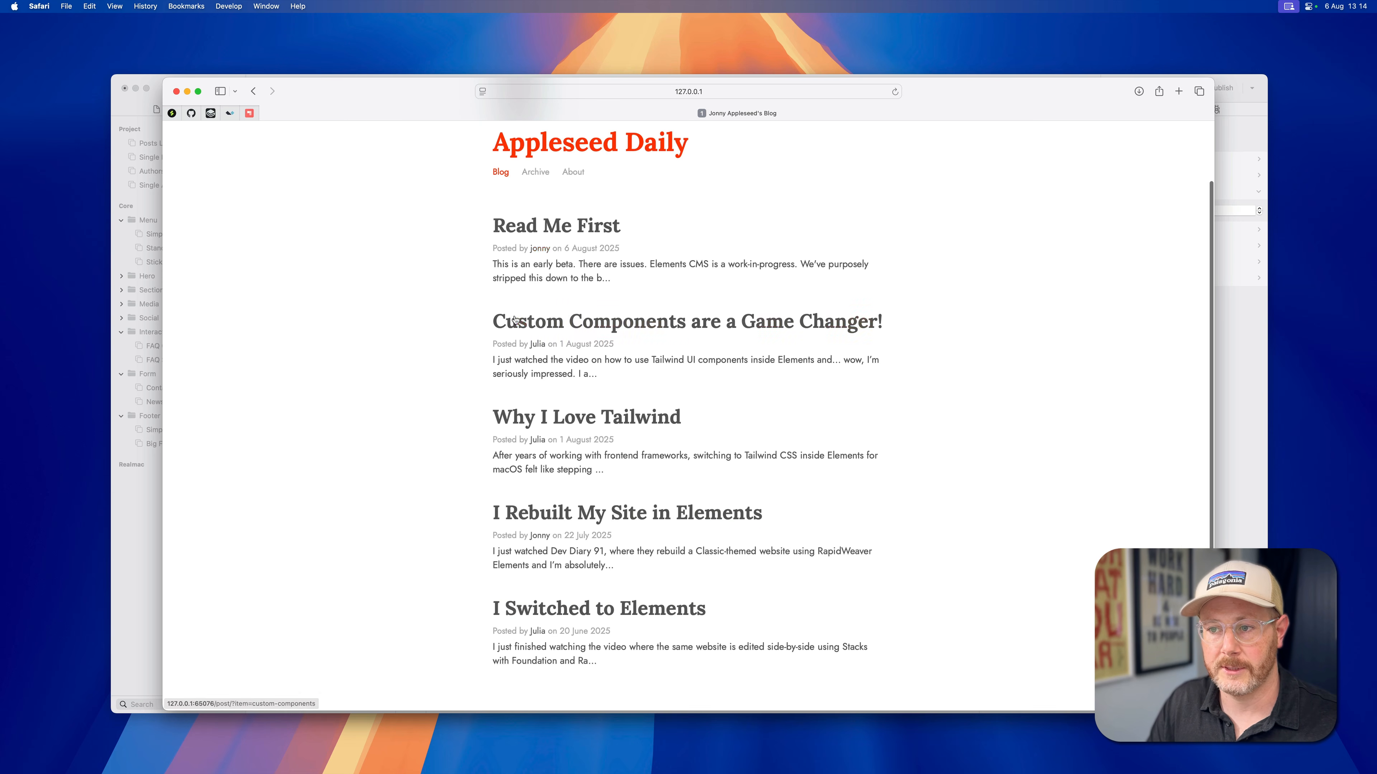
{"action": "key", "text": "super+r"}
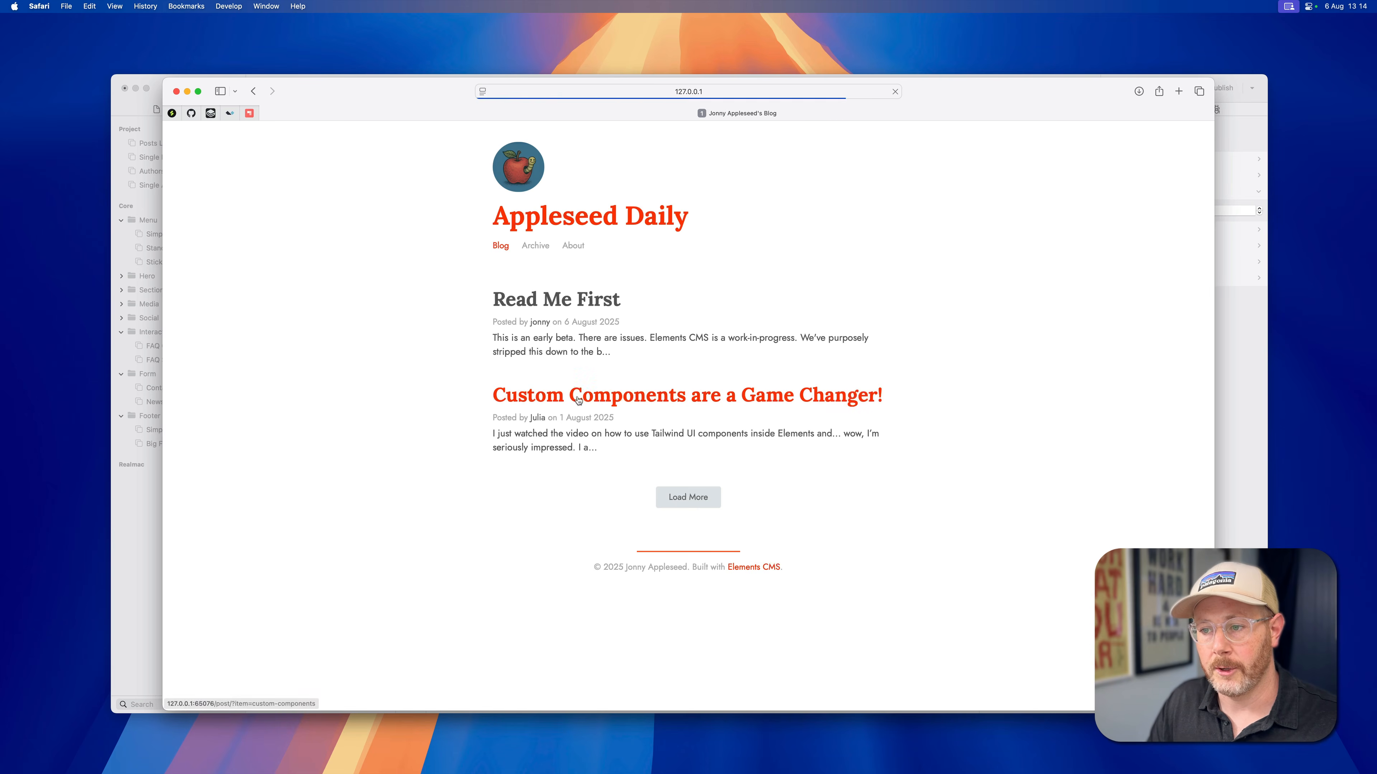
{"action": "left_click", "coordinate": [688, 496]}
{"action": "scroll", "coordinate": [647, 466], "scroll_direction": "down", "scroll_amount": 3}
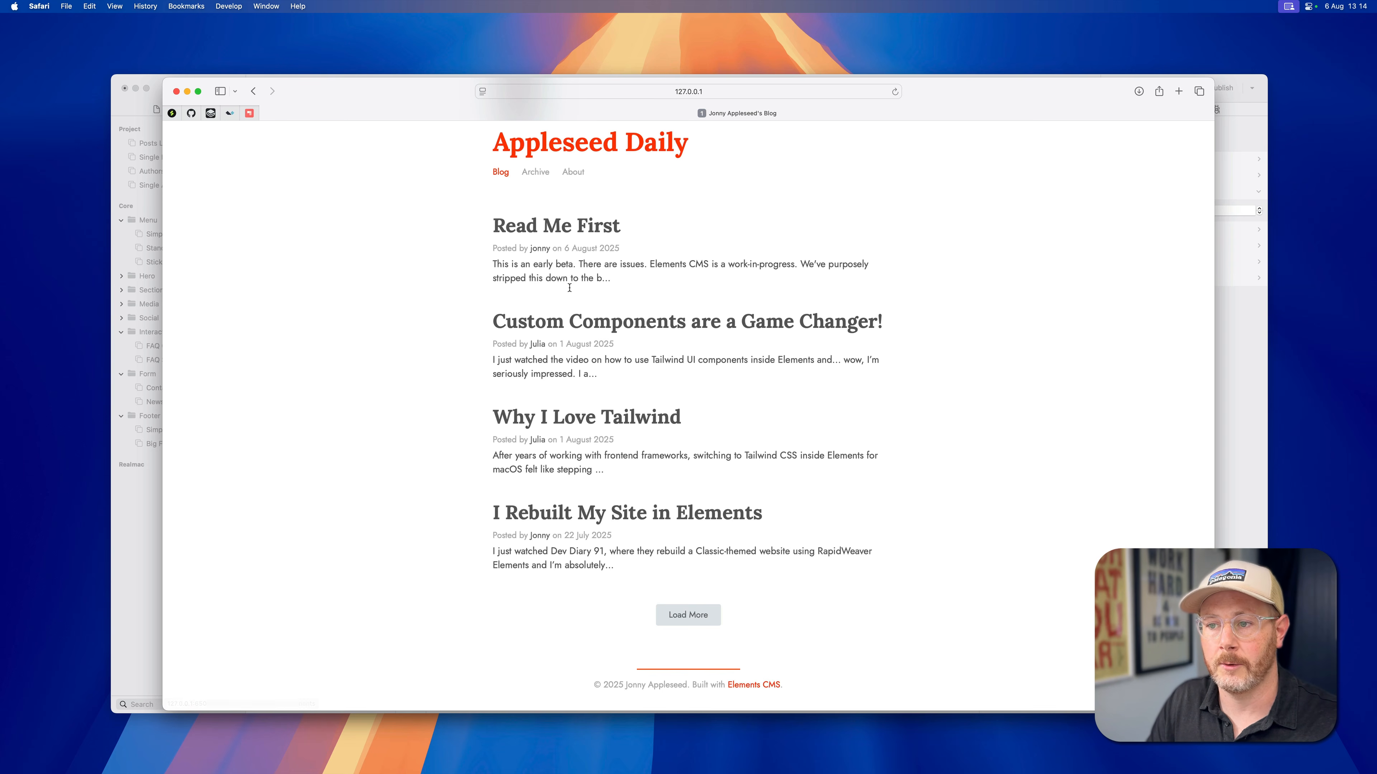
{"action": "left_click", "coordinate": [675, 618]}
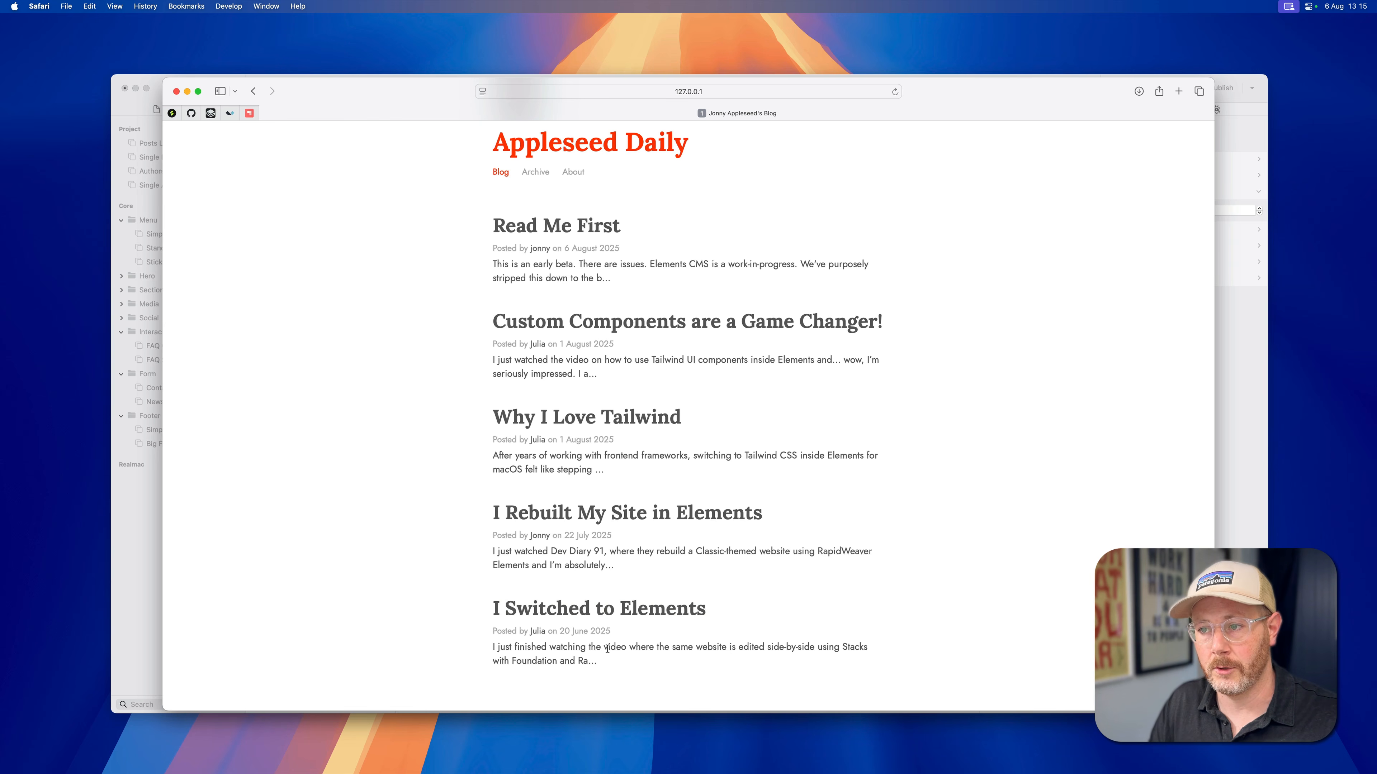
{"action": "key", "text": "super+Tab"}
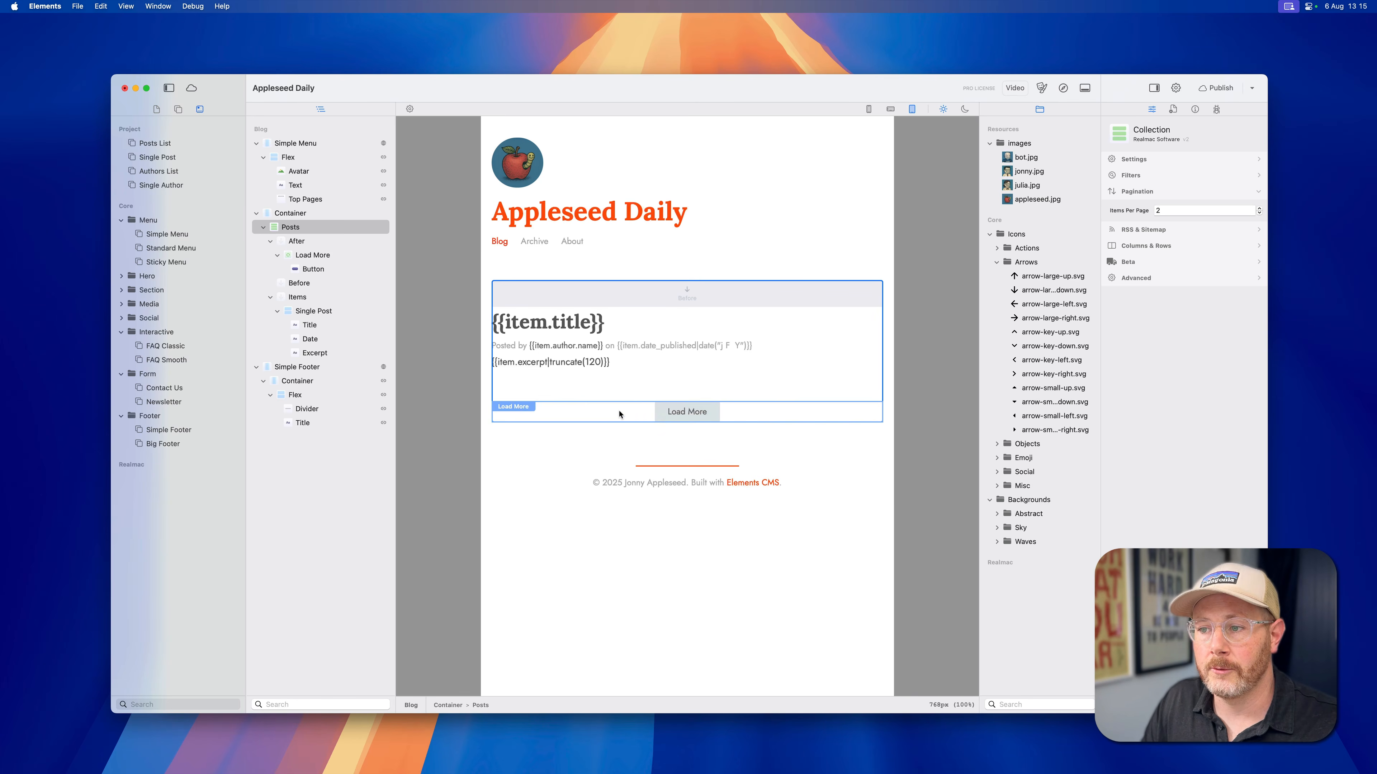
Step: Move the button out of the Load More component and replace it with a Text component reading "Load more posts!"
{"action": "left_click_drag", "start_coordinate": [684, 413], "coordinate": [597, 453]}
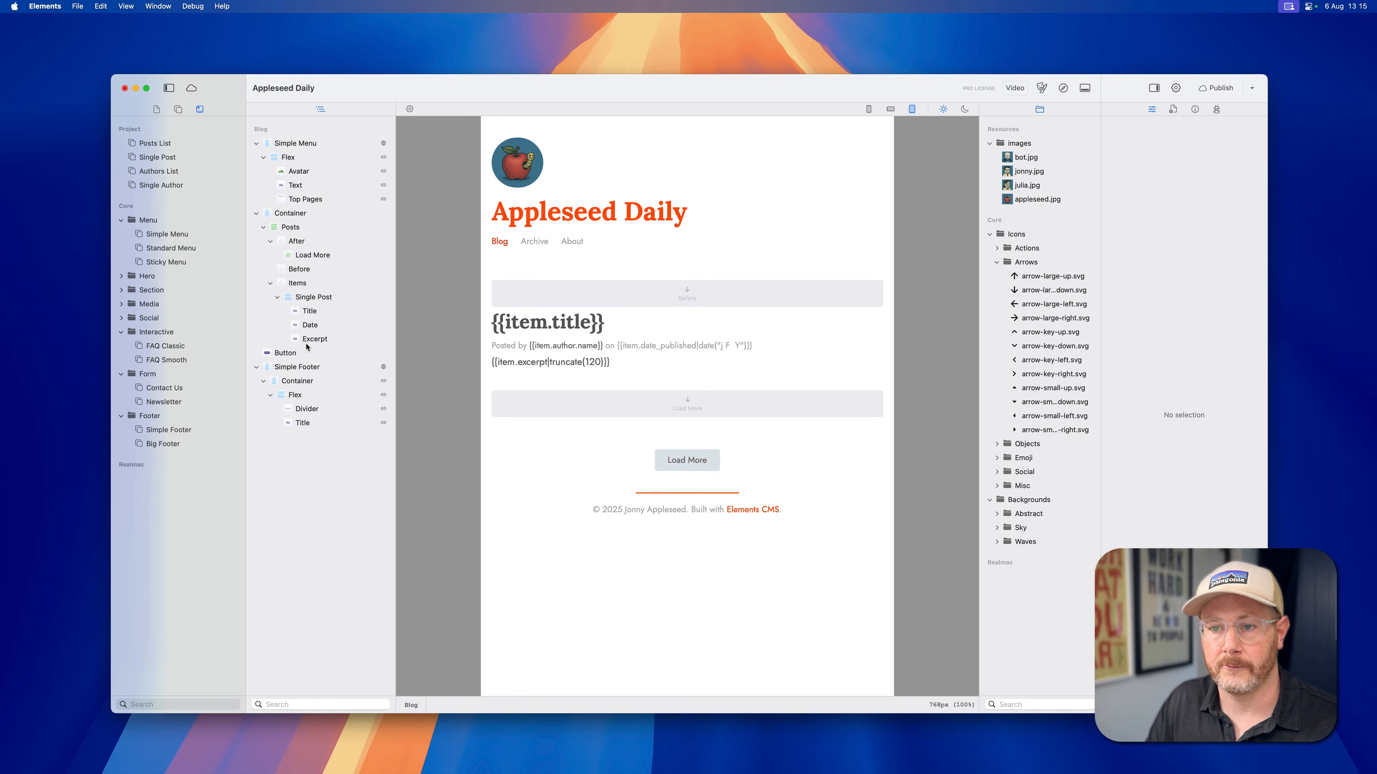
{"action": "left_click", "coordinate": [178, 109]}
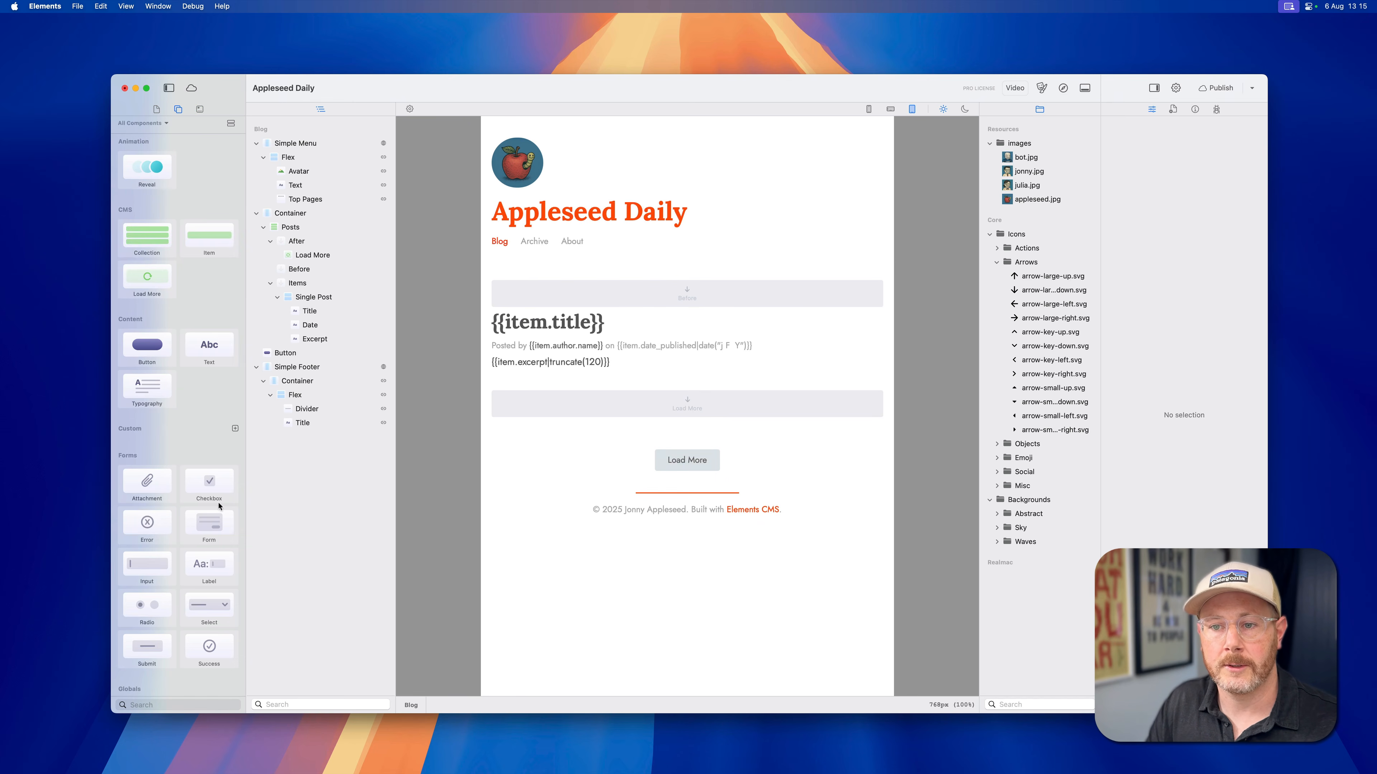
{"action": "left_click_drag", "start_coordinate": [210, 342], "coordinate": [670, 411]}
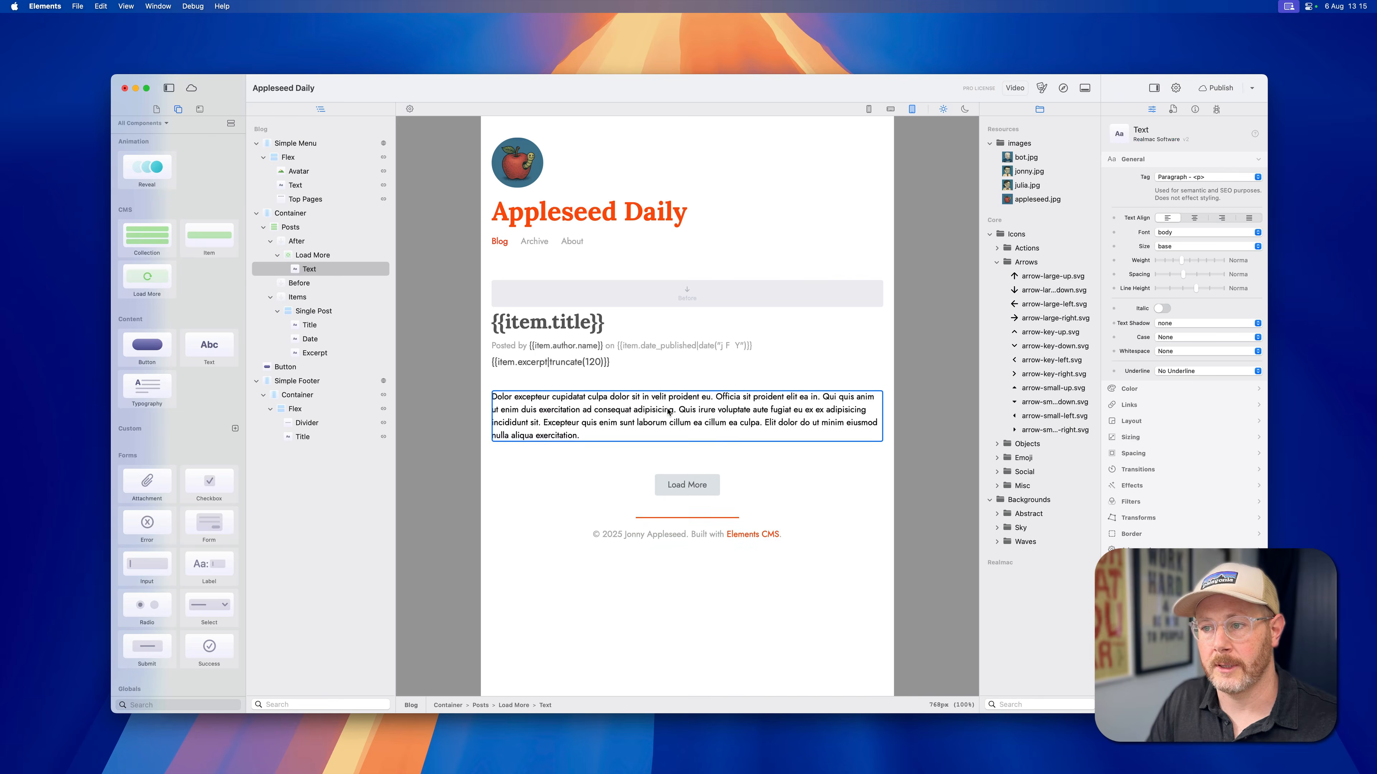
{"action": "double_click", "coordinate": [670, 411]}
{"action": "type", "text": "Load mod"}
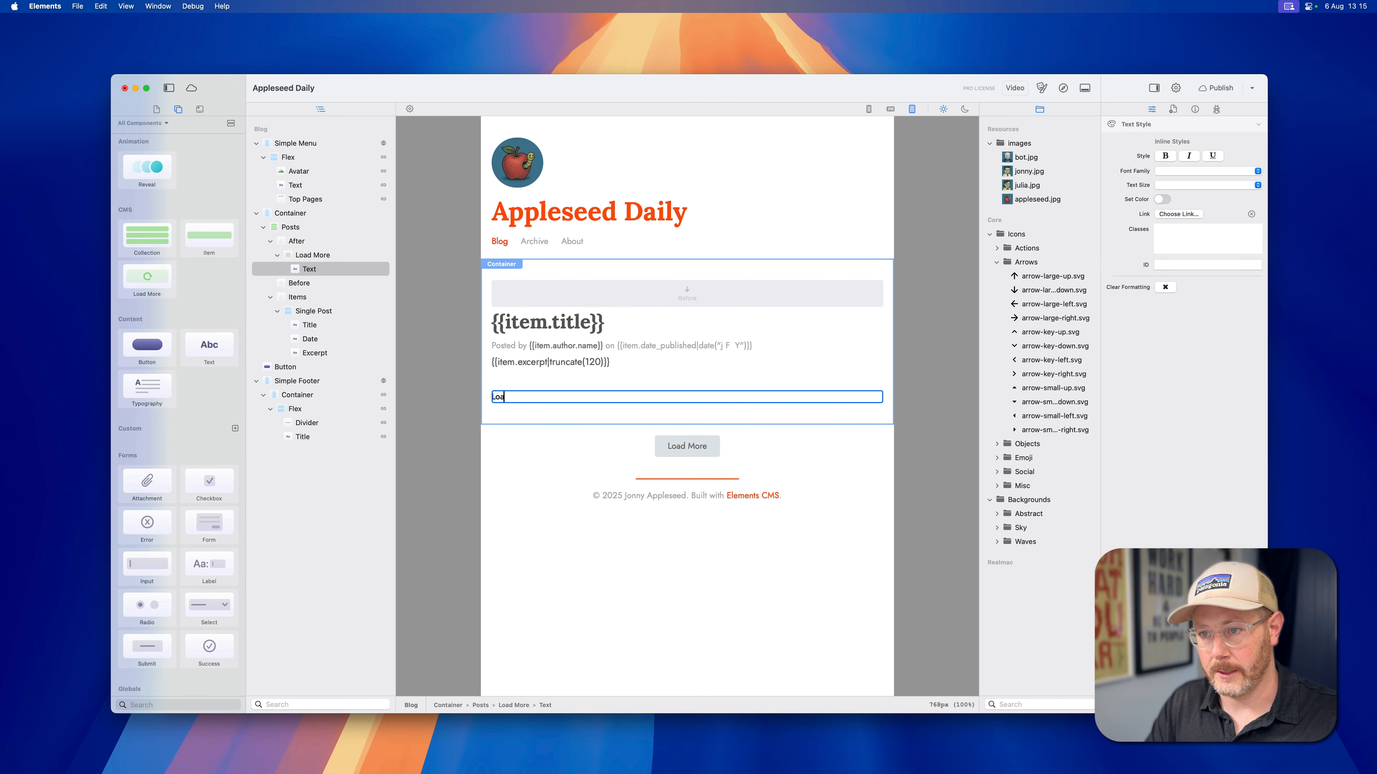
{"action": "key", "text": "BackSpace"}
{"action": "key", "text": "BackSpace"}
{"action": "type", "text": "ore"}
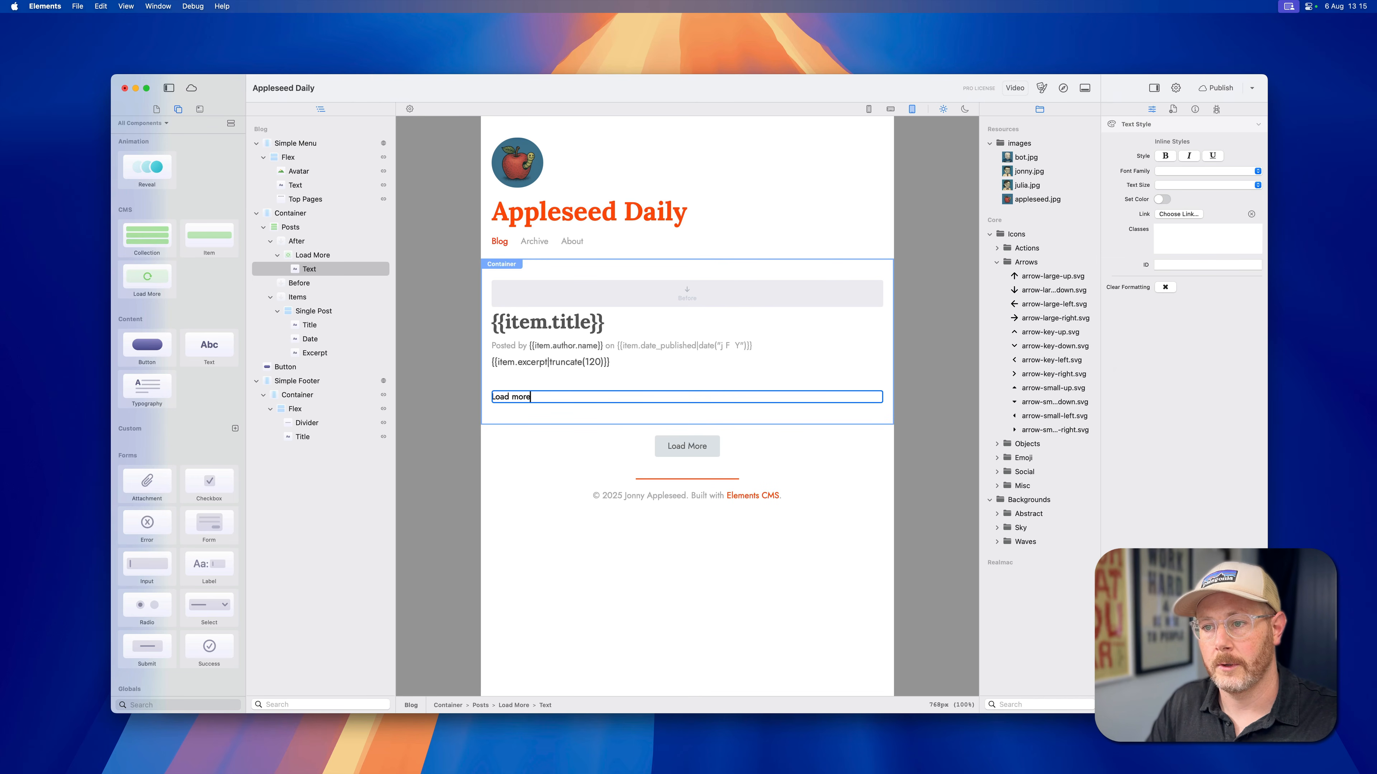
{"action": "type", "text": " posts!"}
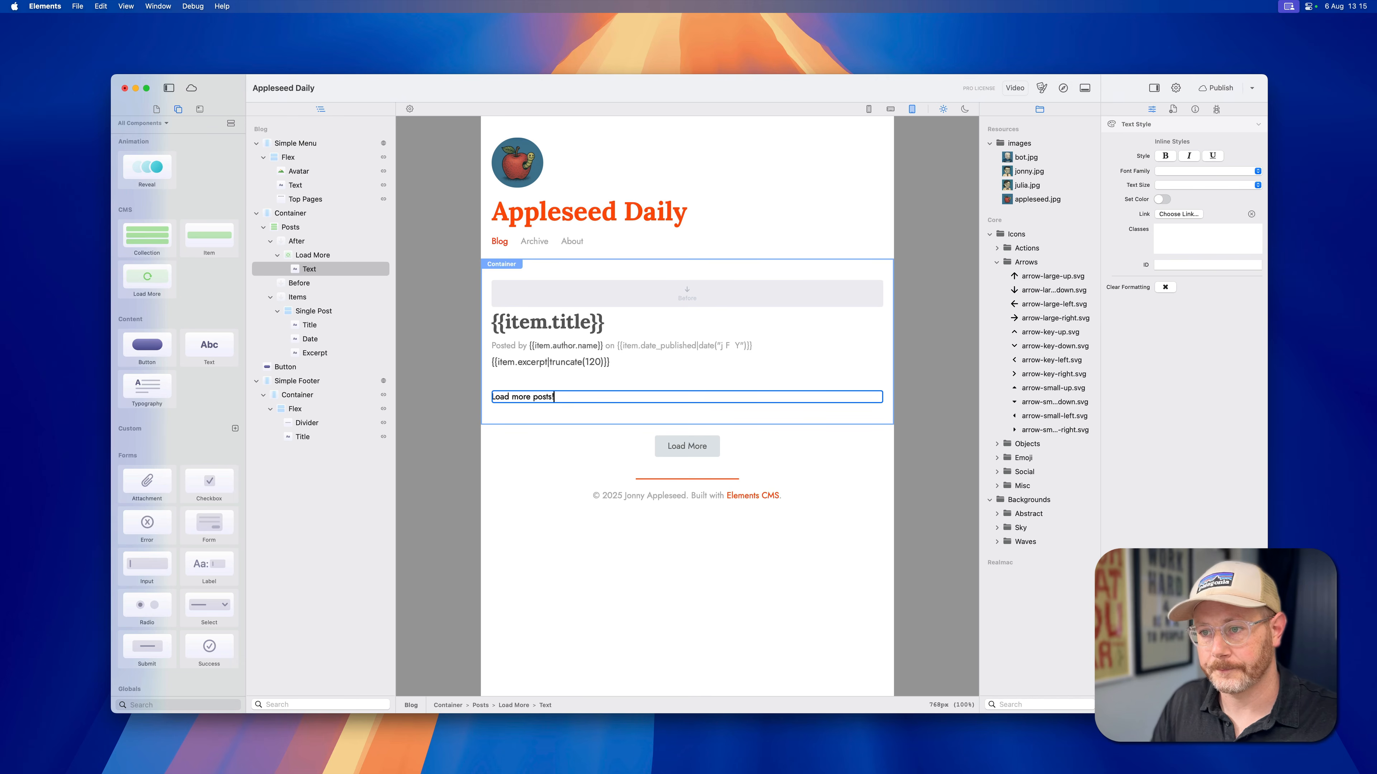
Step: Preview the blog in the browser, load further posts with the text version of Load More, and return to Elements
{"action": "key", "text": "super+r"}
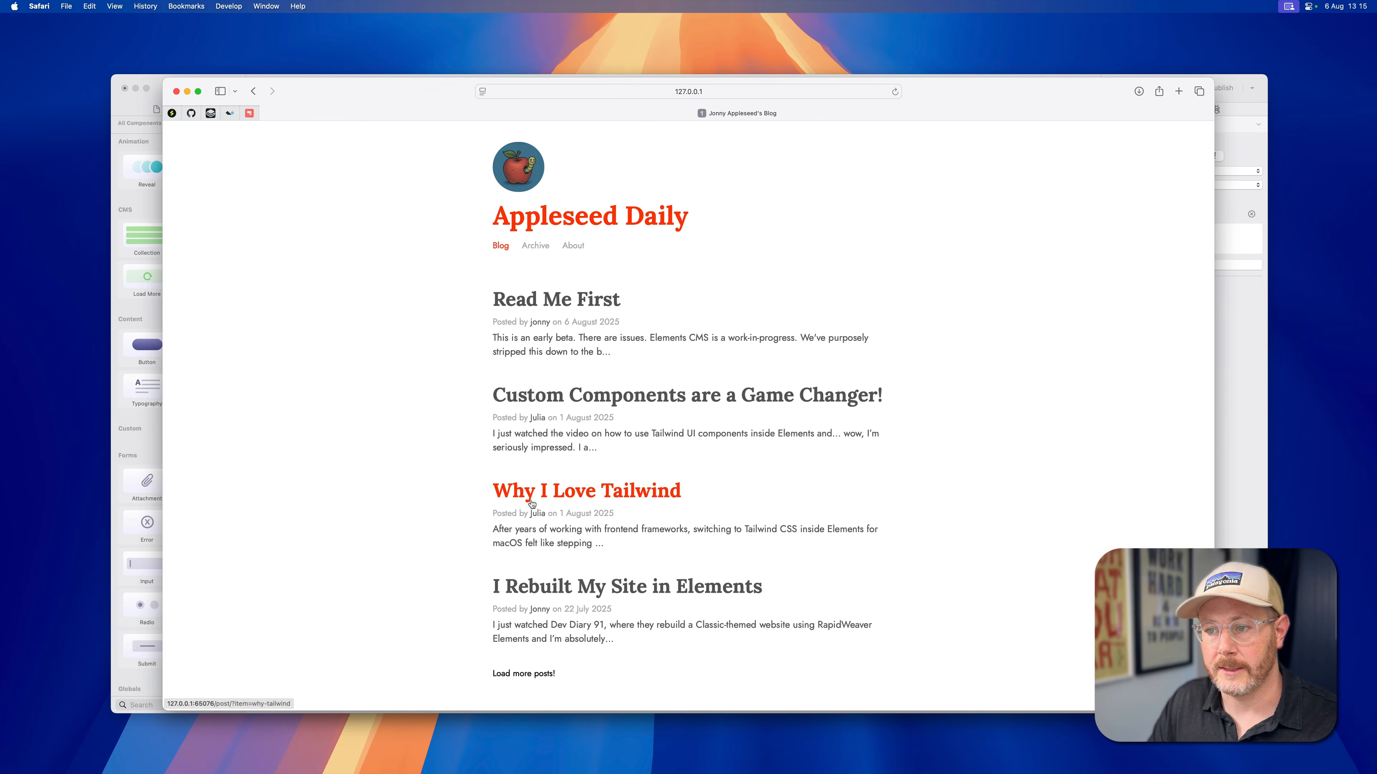
{"action": "scroll", "coordinate": [508, 542], "scroll_direction": "down", "scroll_amount": 3}
{"action": "left_click", "coordinate": [515, 590]}
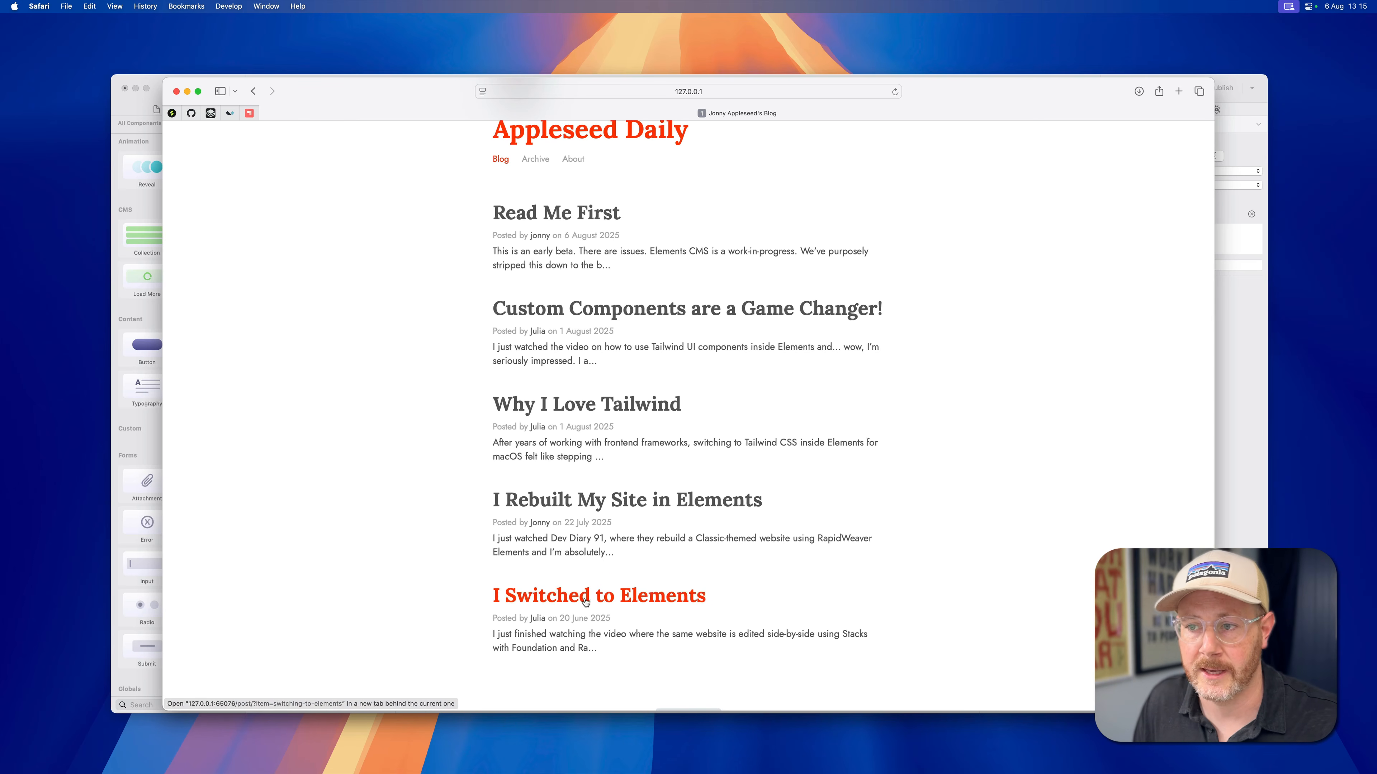
{"action": "key", "text": "super+Tab"}
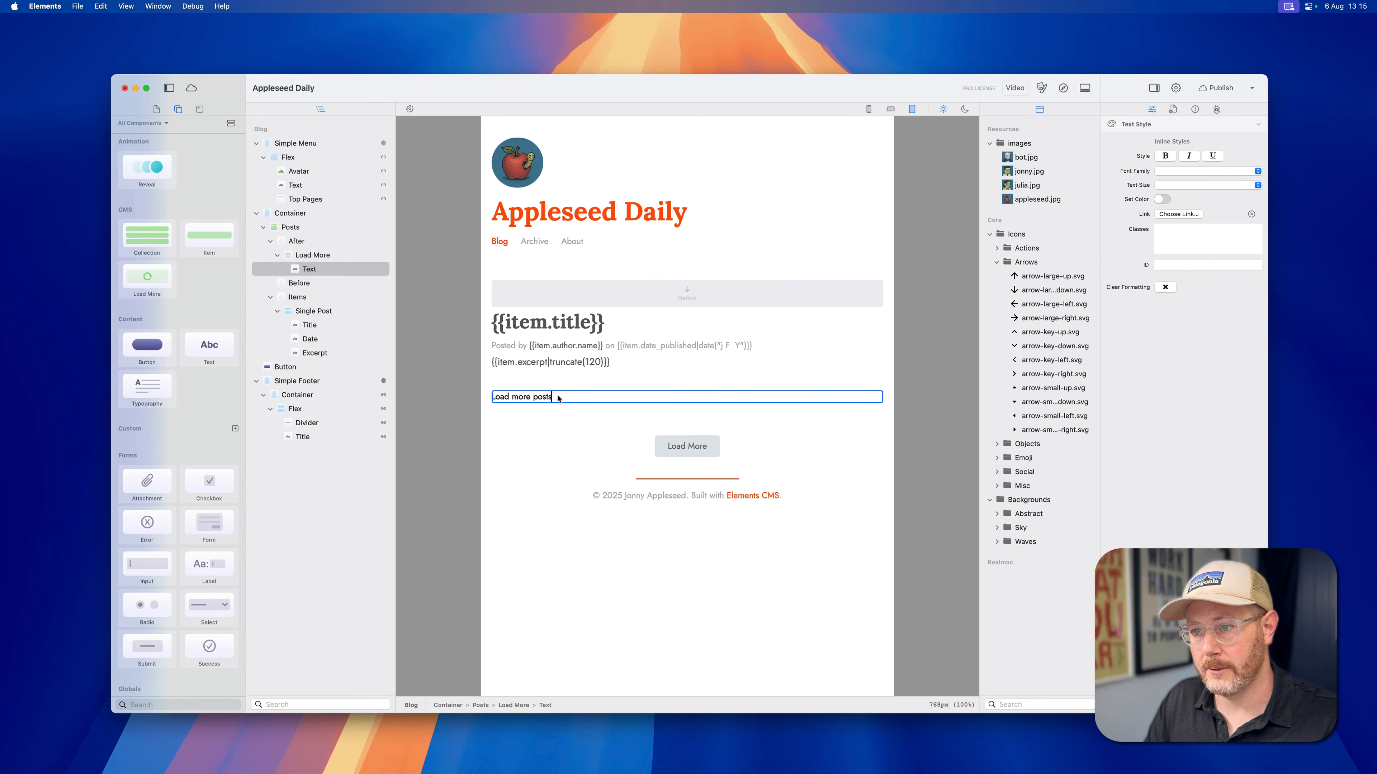
Step: Delete the Text component from the Load More component and move the original button back into it
{"action": "left_click", "coordinate": [556, 427]}
{"action": "left_click", "coordinate": [547, 398]}
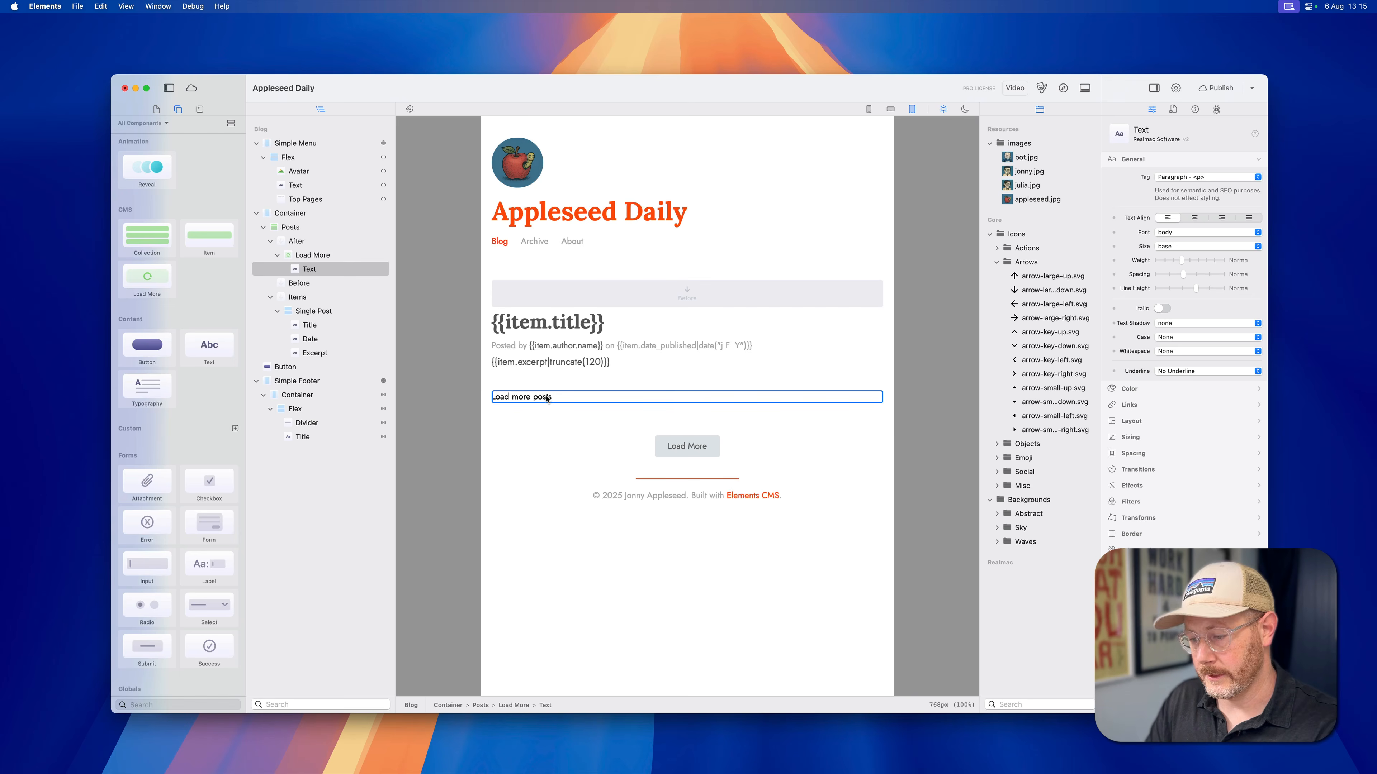
{"action": "key", "text": "BackSpace"}
{"action": "left_click", "coordinate": [541, 404]}
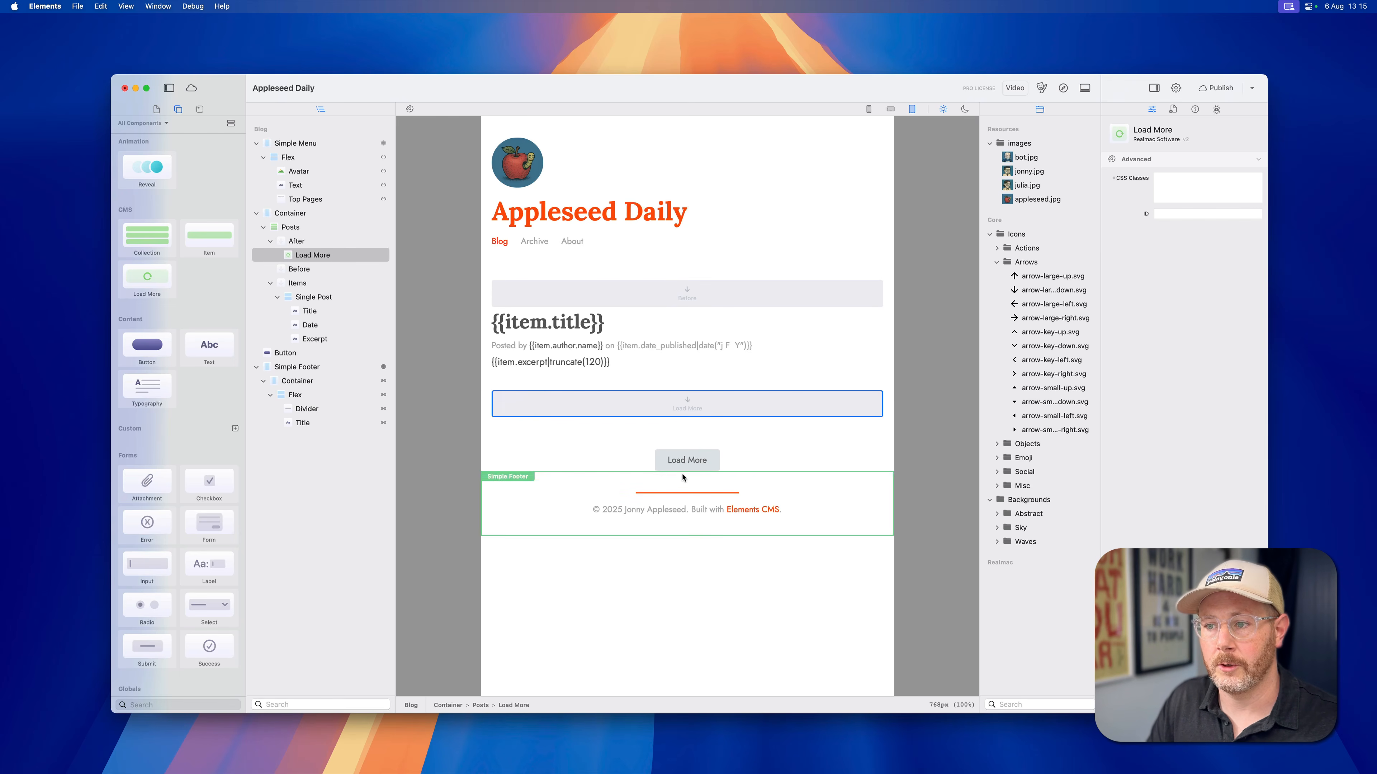
{"action": "left_click_drag", "start_coordinate": [684, 460], "coordinate": [681, 406]}
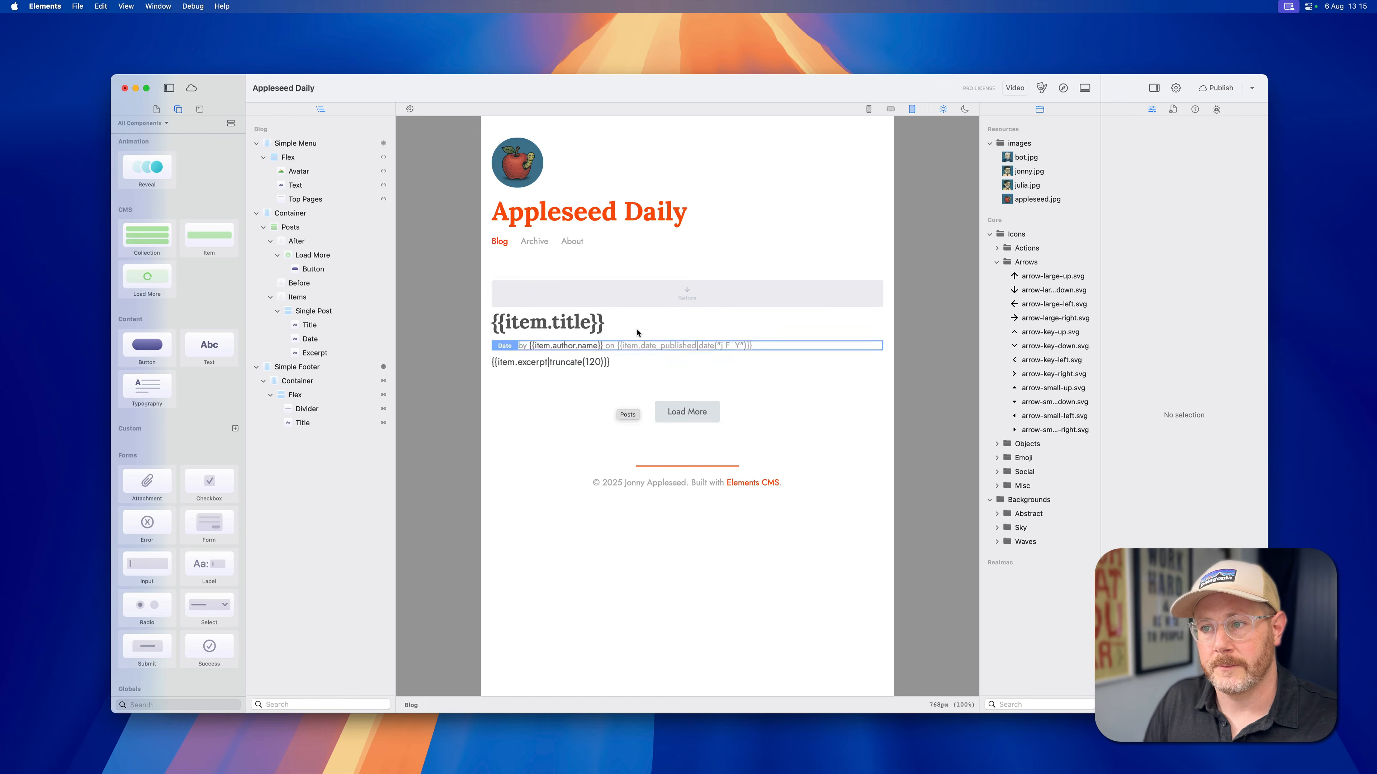
Step: Review the Posts collection's settings, look at the Post page used as its item template, and return to the Blog page
{"action": "left_click", "coordinate": [267, 227]}
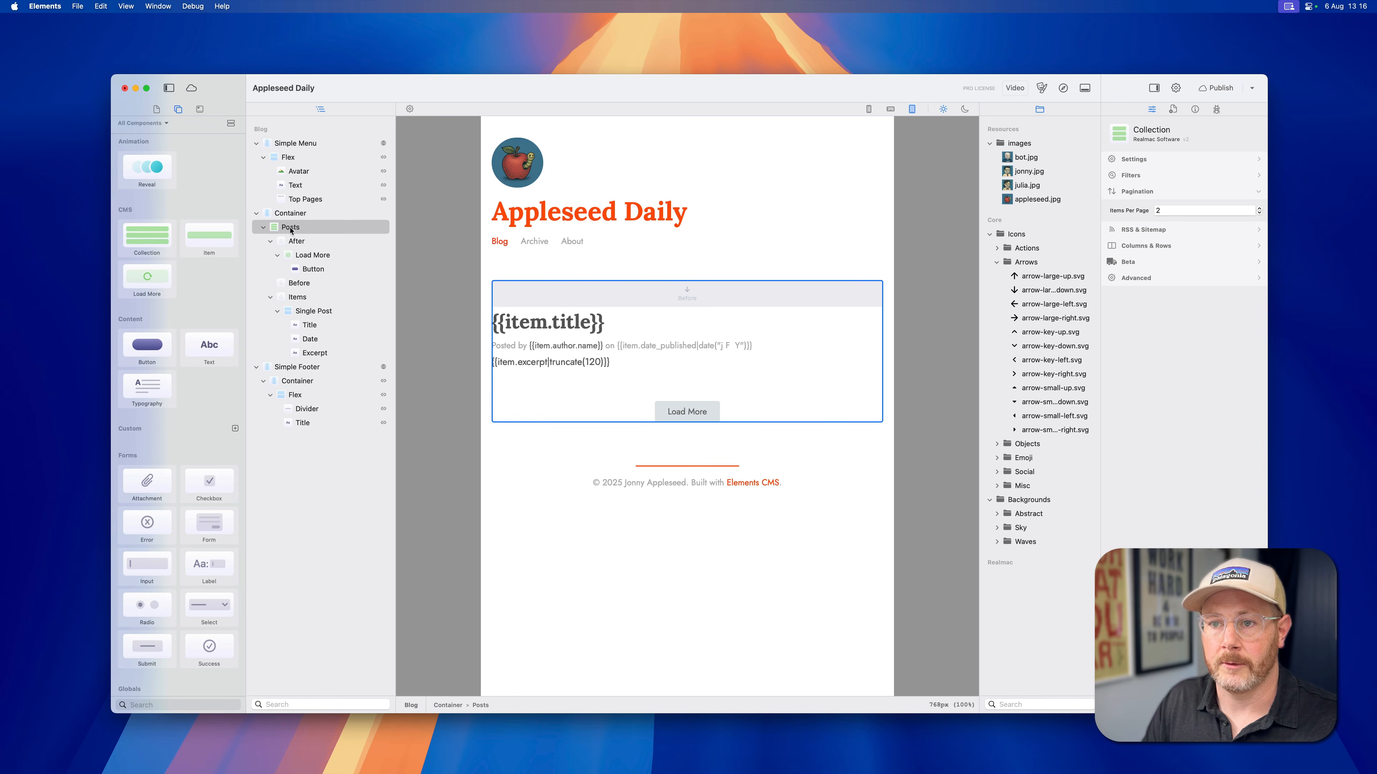
{"action": "left_click", "coordinate": [1105, 158]}
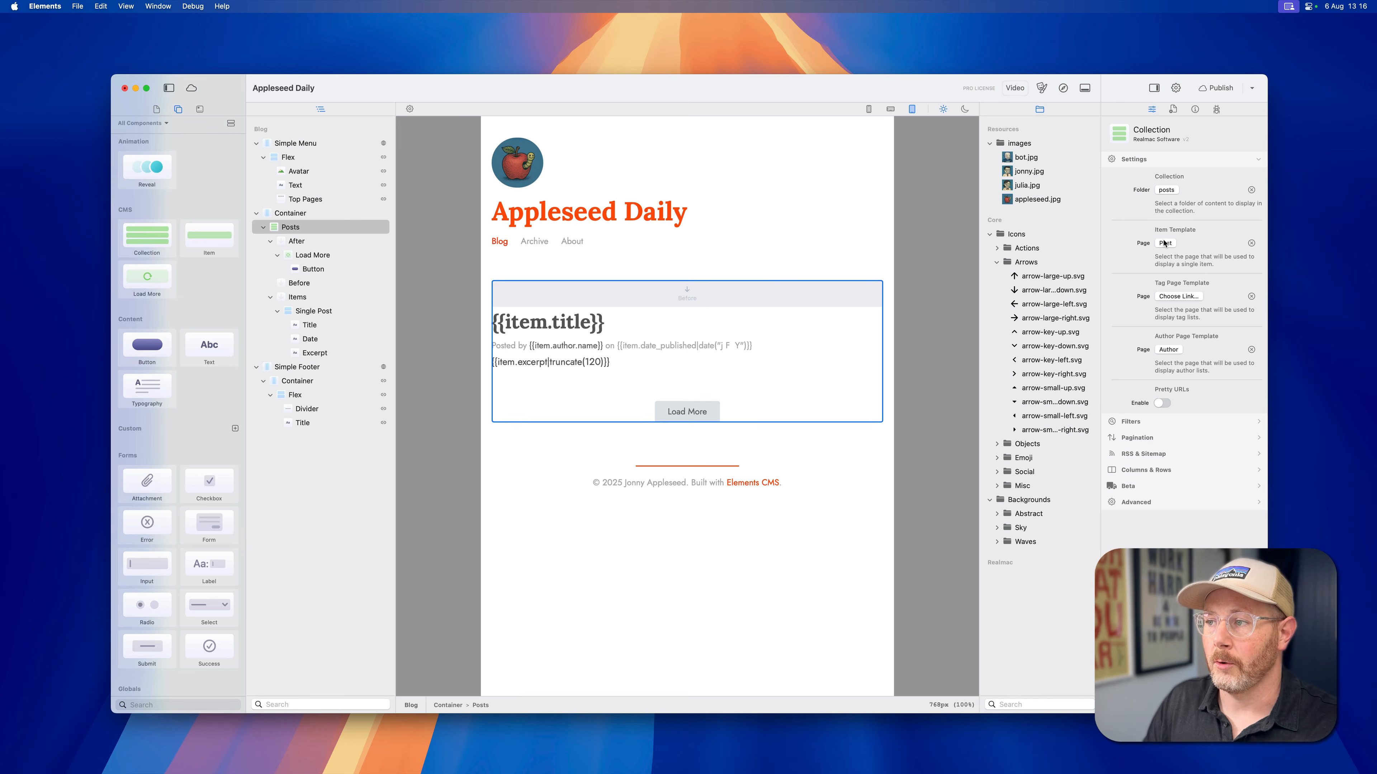
{"action": "left_click", "coordinate": [156, 111]}
{"action": "left_click", "coordinate": [153, 158]}
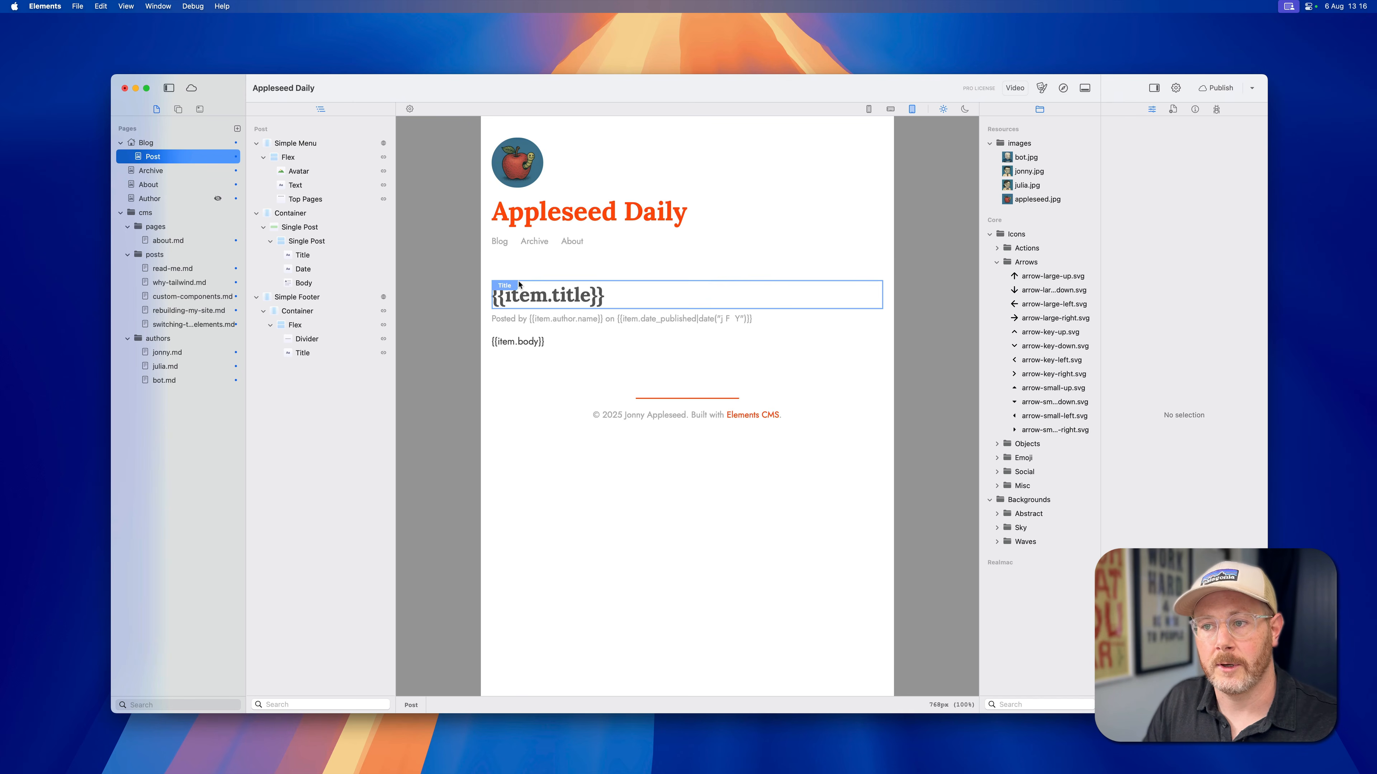
{"action": "left_click", "coordinate": [155, 145]}
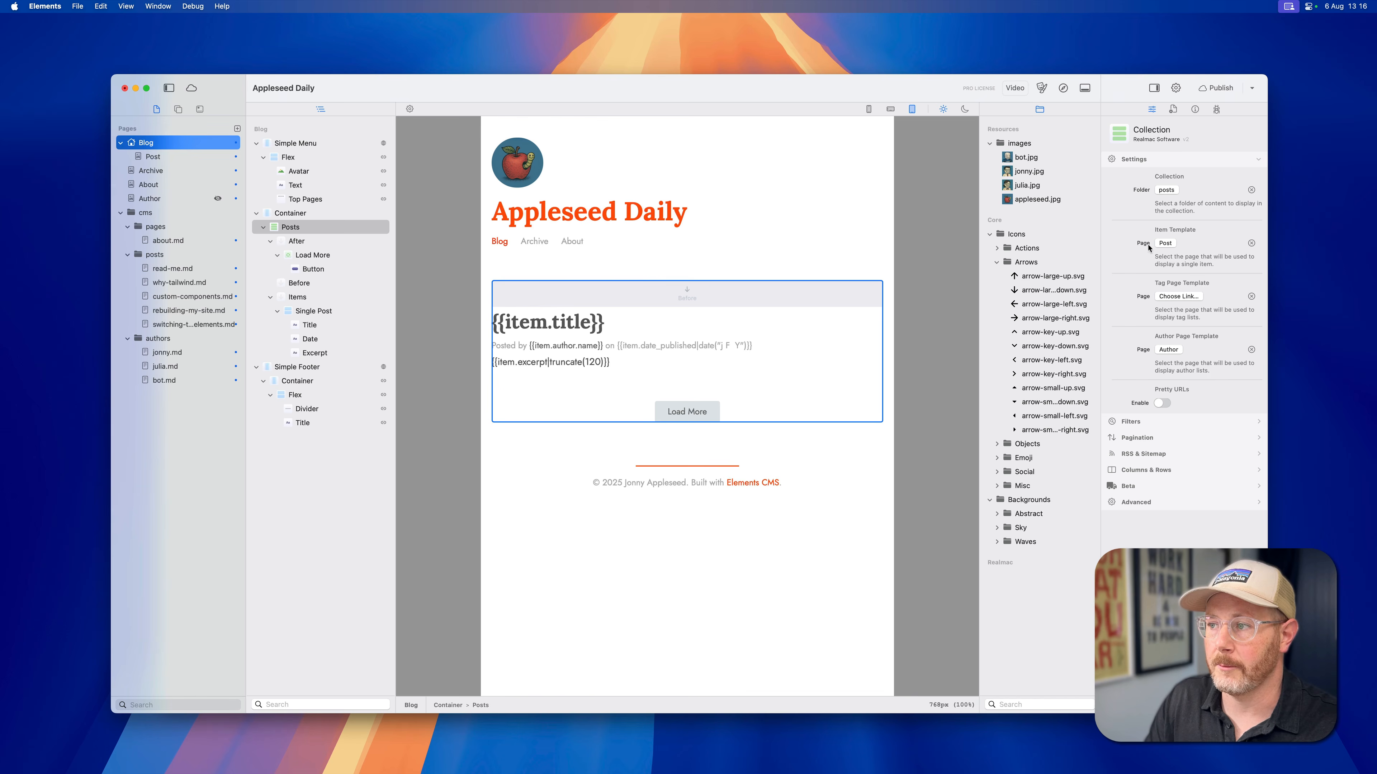
Step: Set the Posts collection's Item Template link to the Post page under Blog
{"action": "left_click", "coordinate": [1166, 244]}
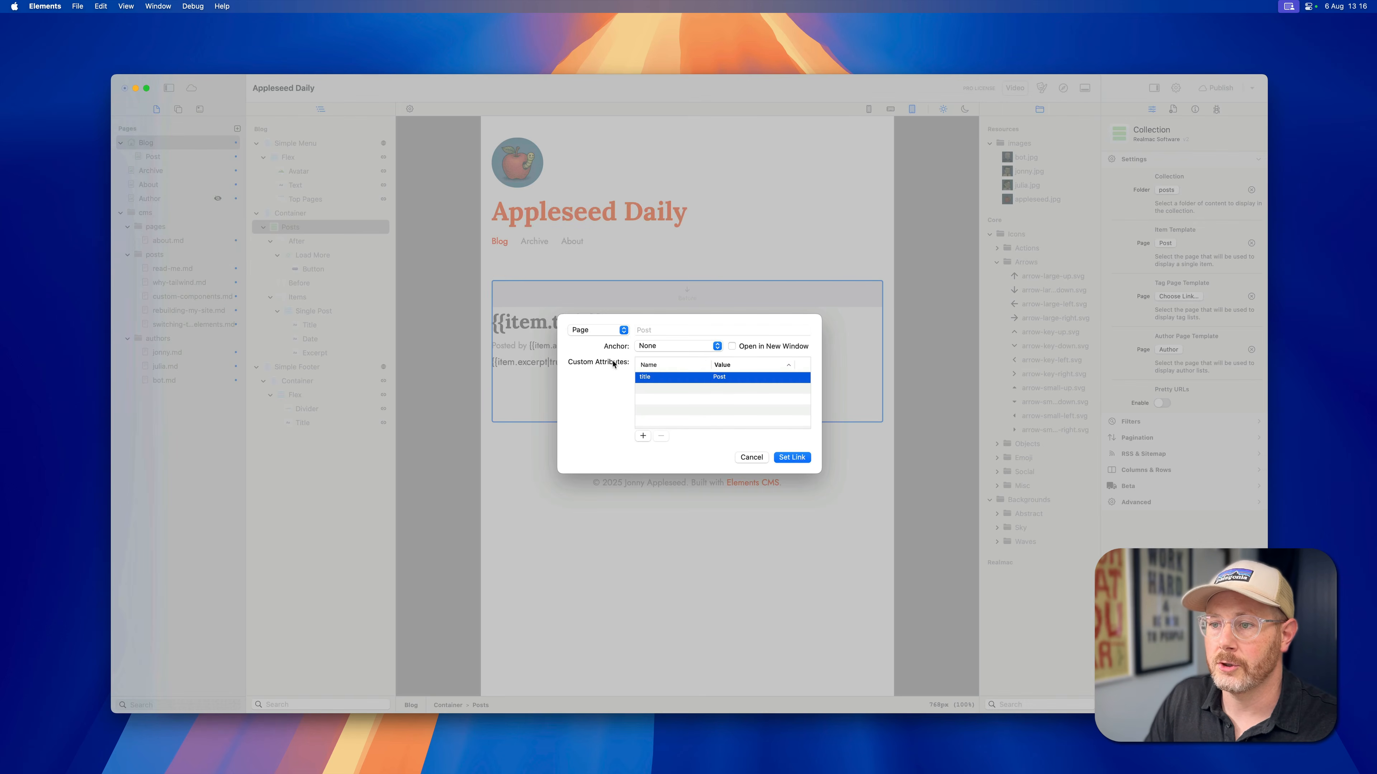
{"action": "left_click", "coordinate": [596, 330]}
{"action": "mouse_move", "coordinate": [622, 332]}
{"action": "left_click", "coordinate": [699, 330]}
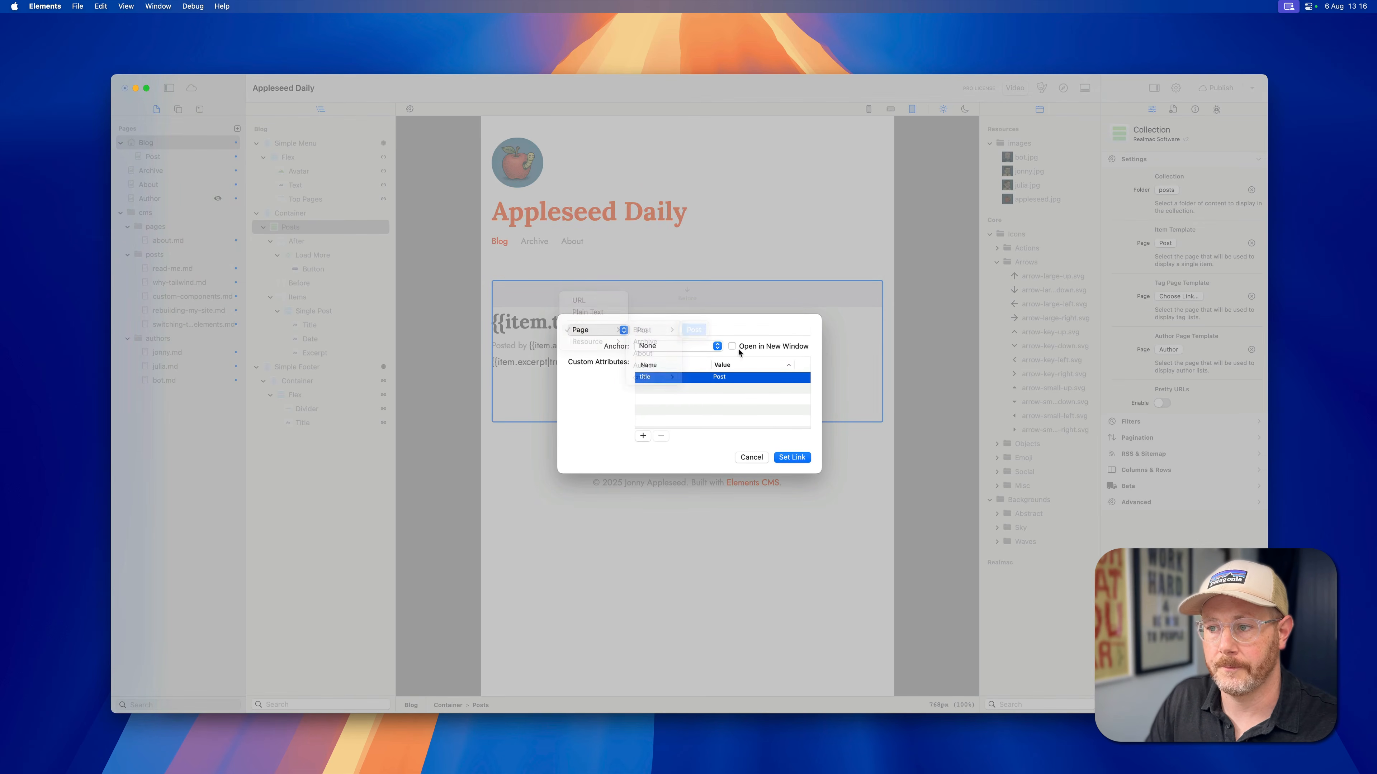
{"action": "left_click", "coordinate": [792, 457]}
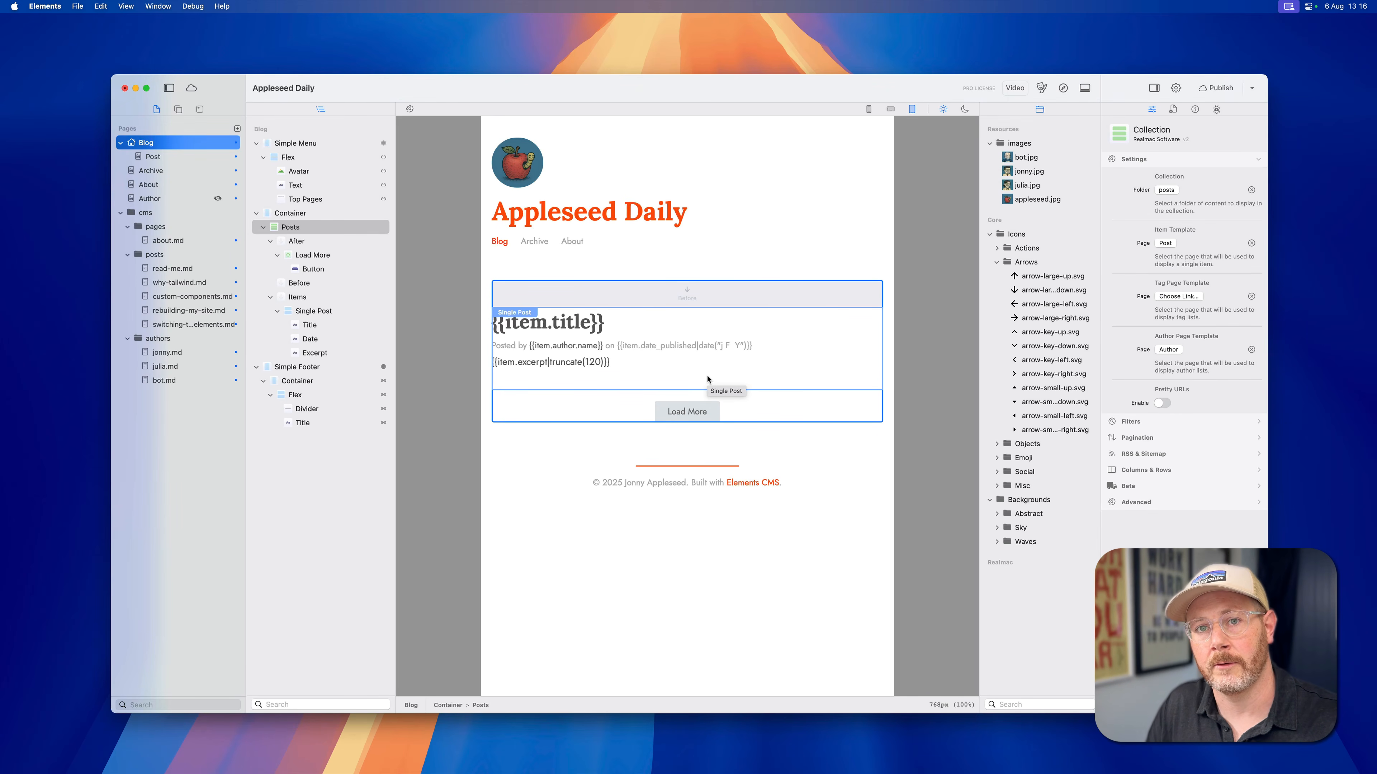
Step: Examine the plain-text link {{item.url}} on the post title, keep it as is, and reselect the Posts collection
{"action": "left_click", "coordinate": [631, 326]}
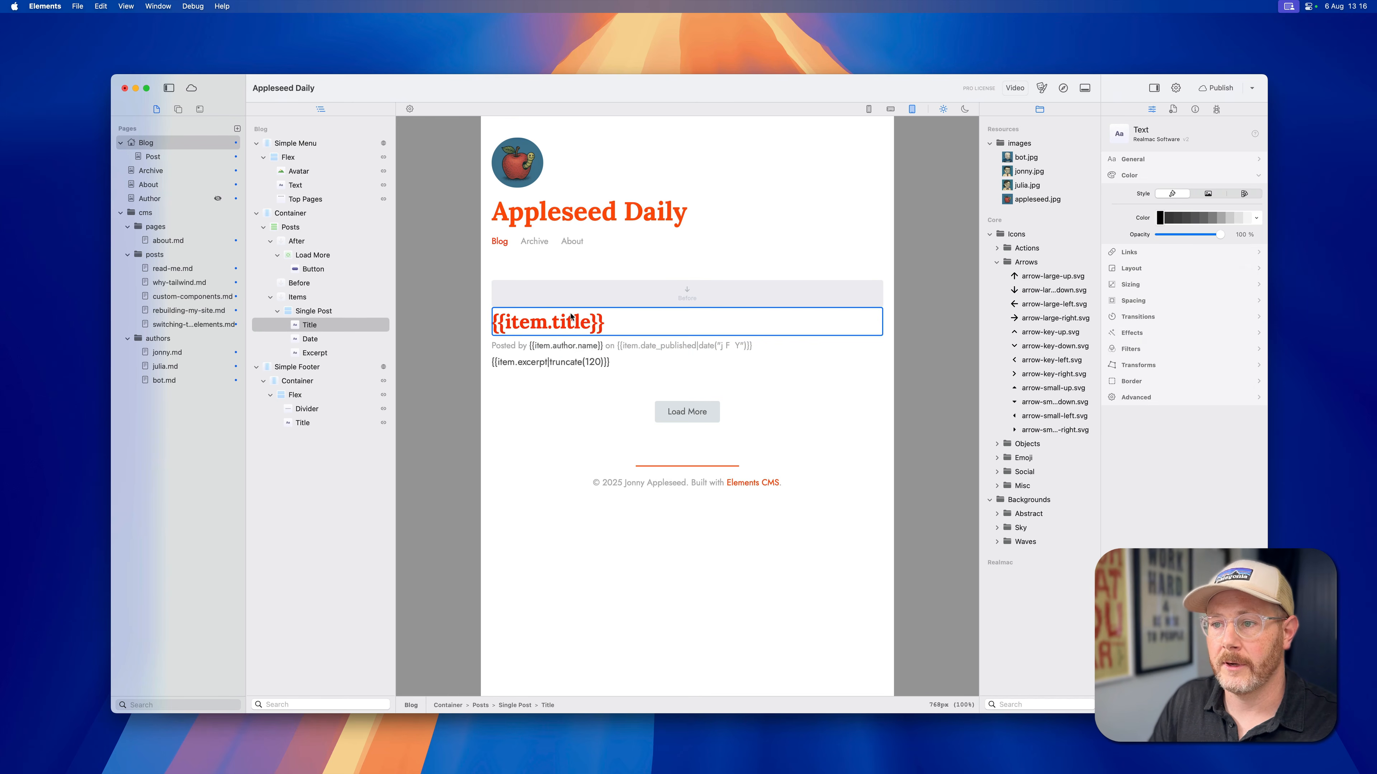
{"action": "double_click", "coordinate": [564, 324]}
{"action": "triple_click", "coordinate": [564, 324]}
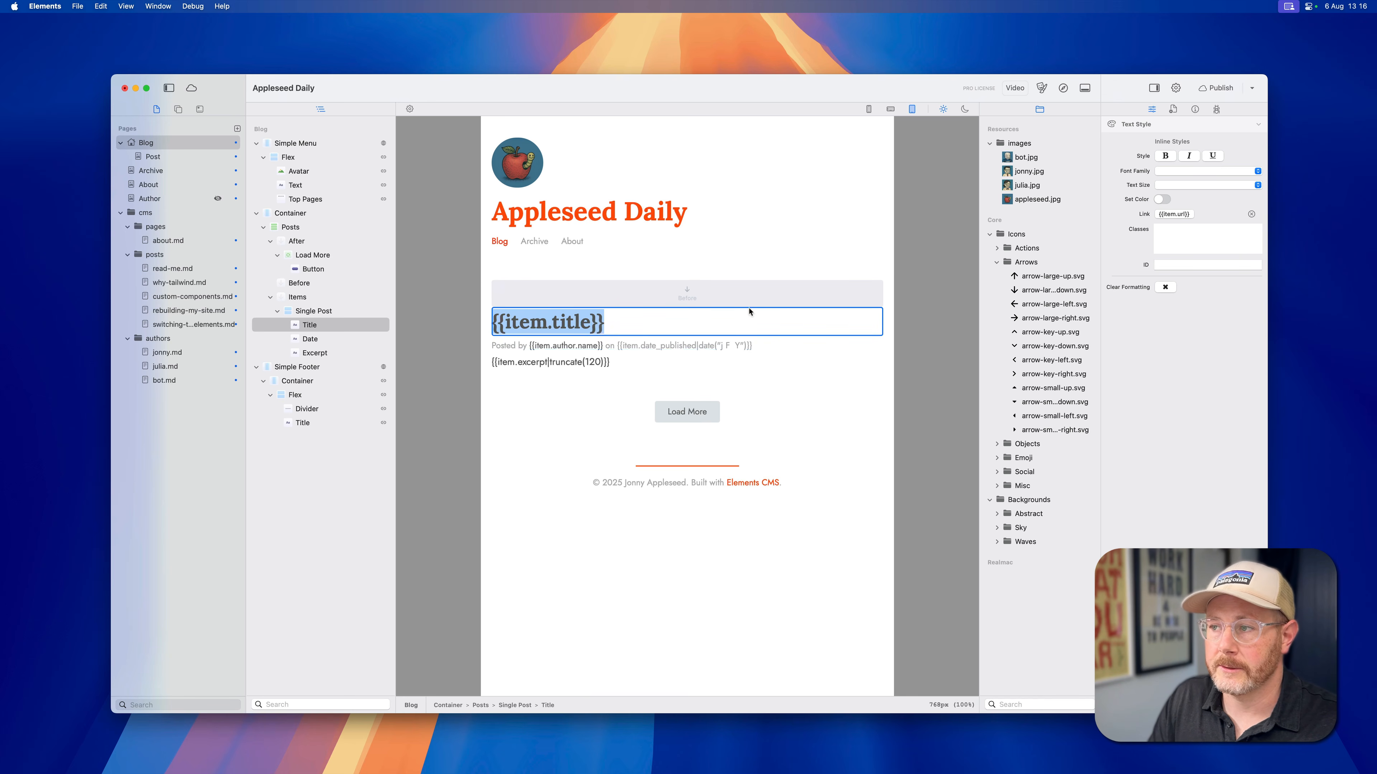
{"action": "left_click", "coordinate": [1167, 217]}
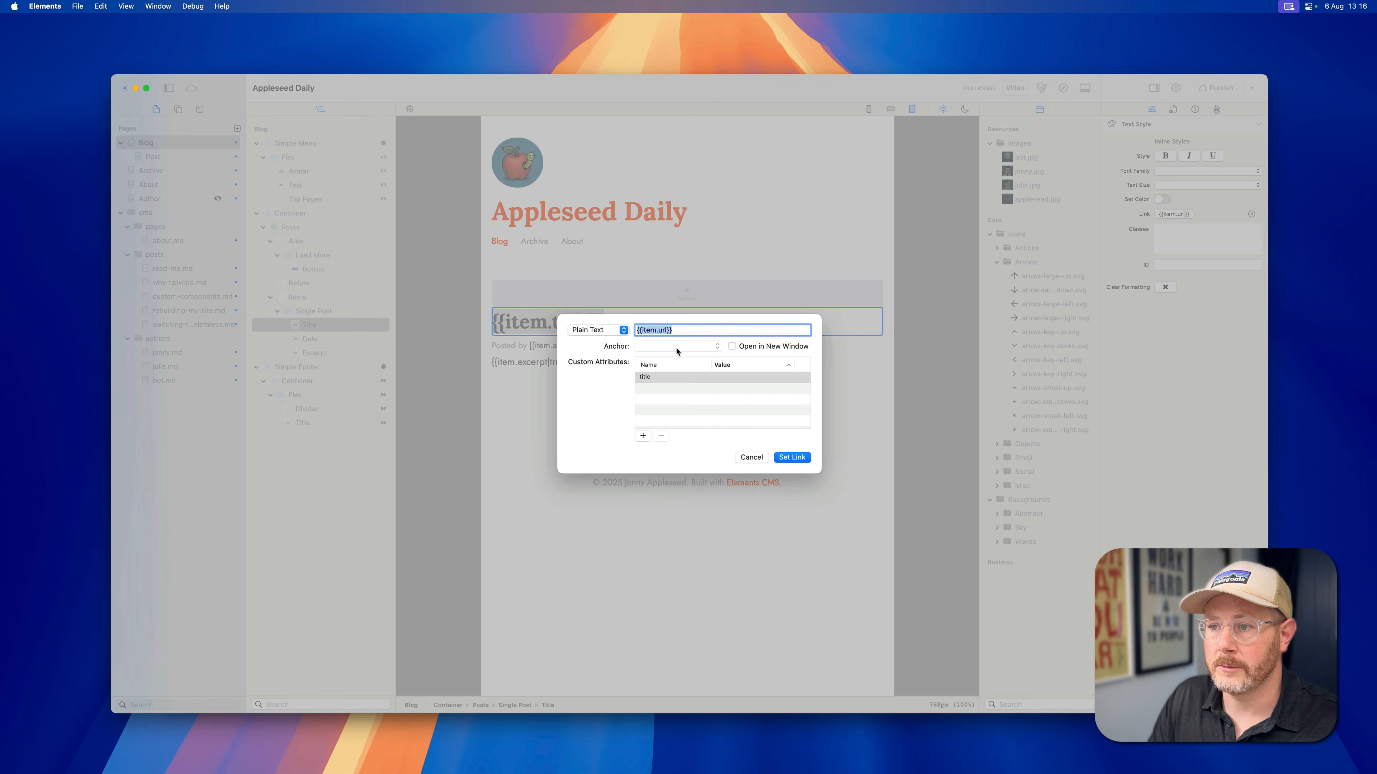
{"action": "double_click", "coordinate": [674, 330]}
{"action": "left_click", "coordinate": [674, 331]}
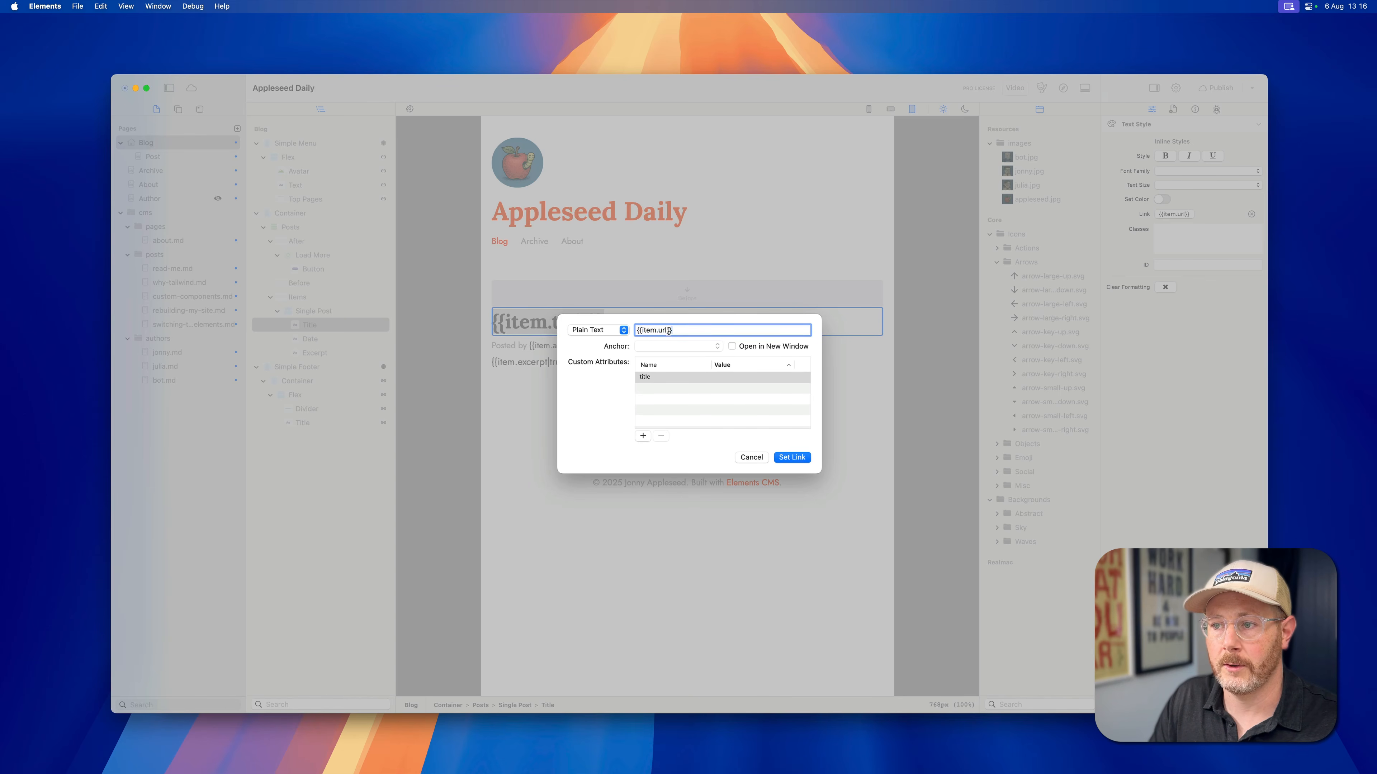
{"action": "left_click_drag", "start_coordinate": [667, 331], "coordinate": [660, 331]}
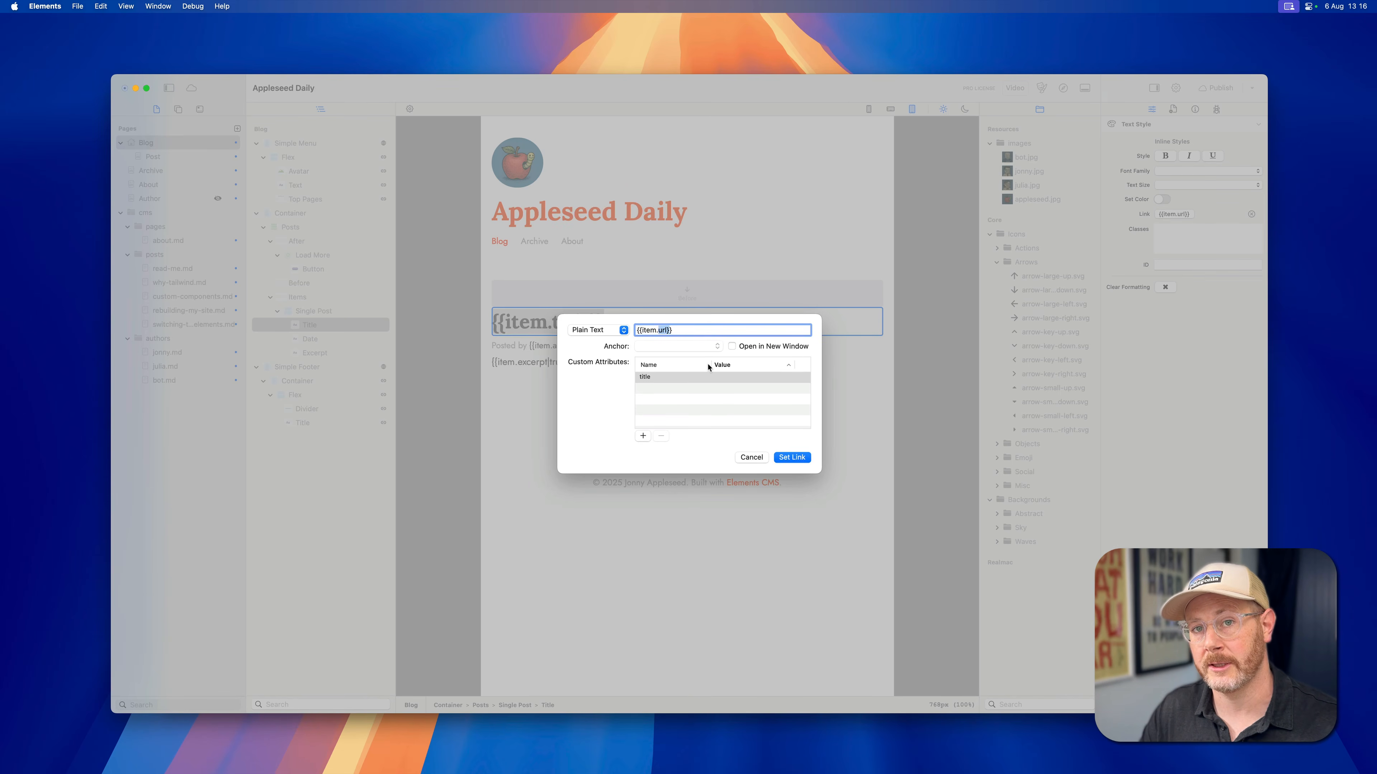
{"action": "left_click", "coordinate": [791, 457]}
{"action": "left_click", "coordinate": [543, 308]}
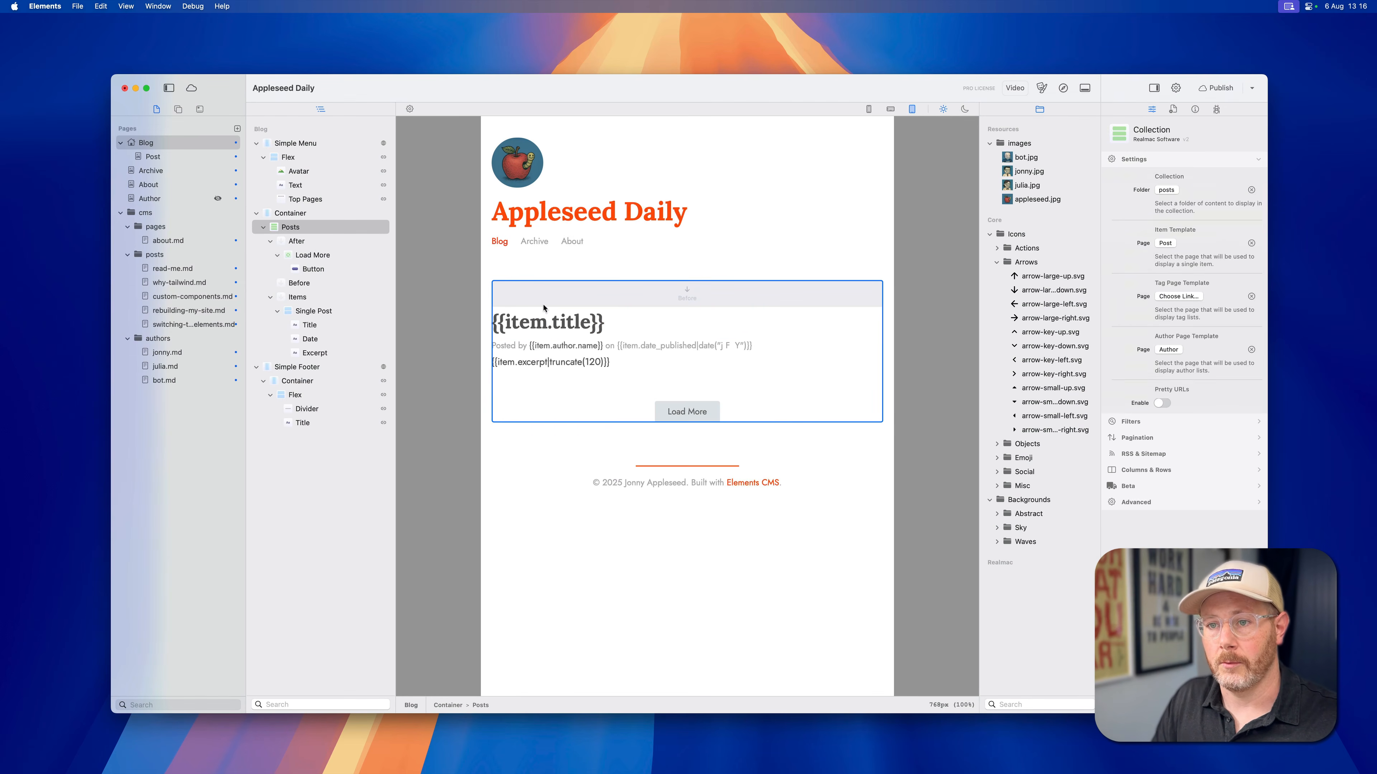
Step: Reload the blog in the browser preview and open the Read Me First post
{"action": "key", "text": "super+Tab"}
{"action": "key", "text": "super+r"}
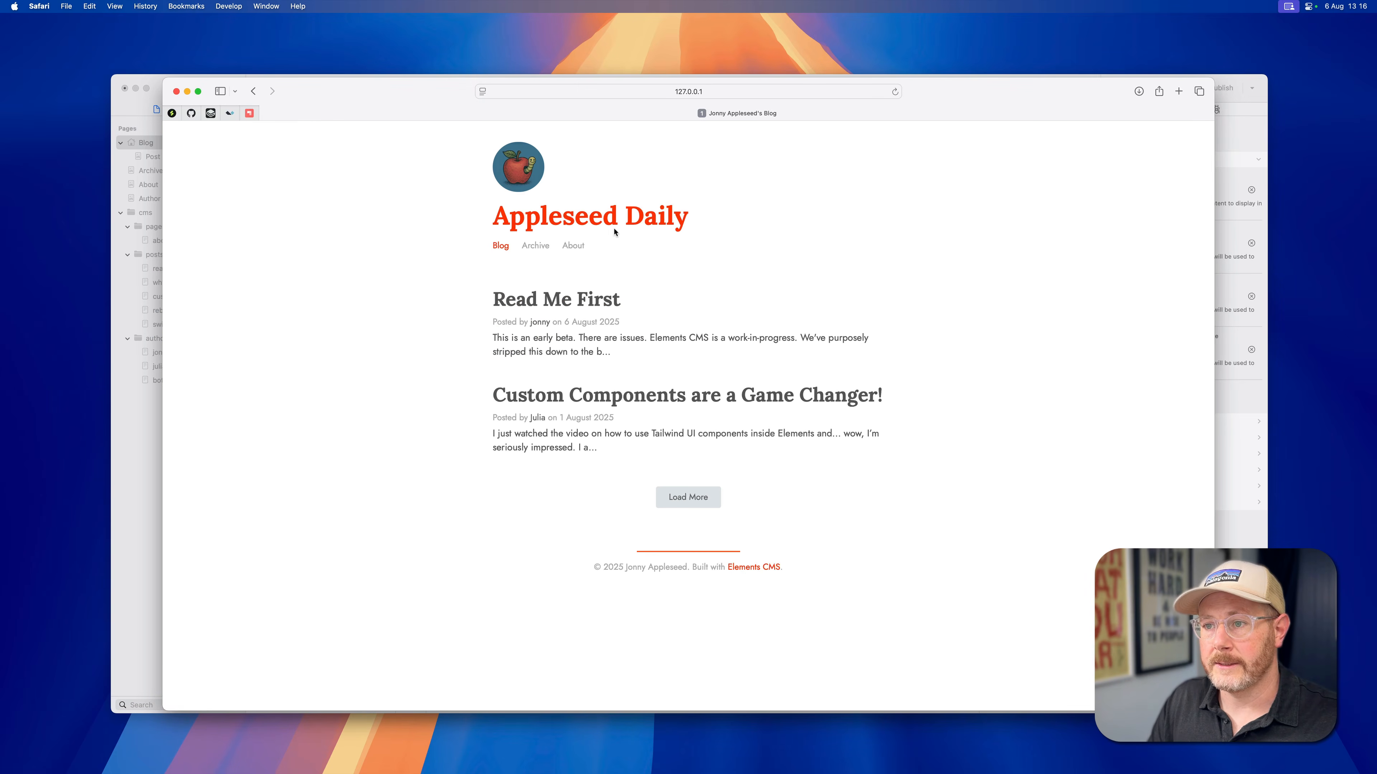
{"action": "left_click", "coordinate": [531, 306]}
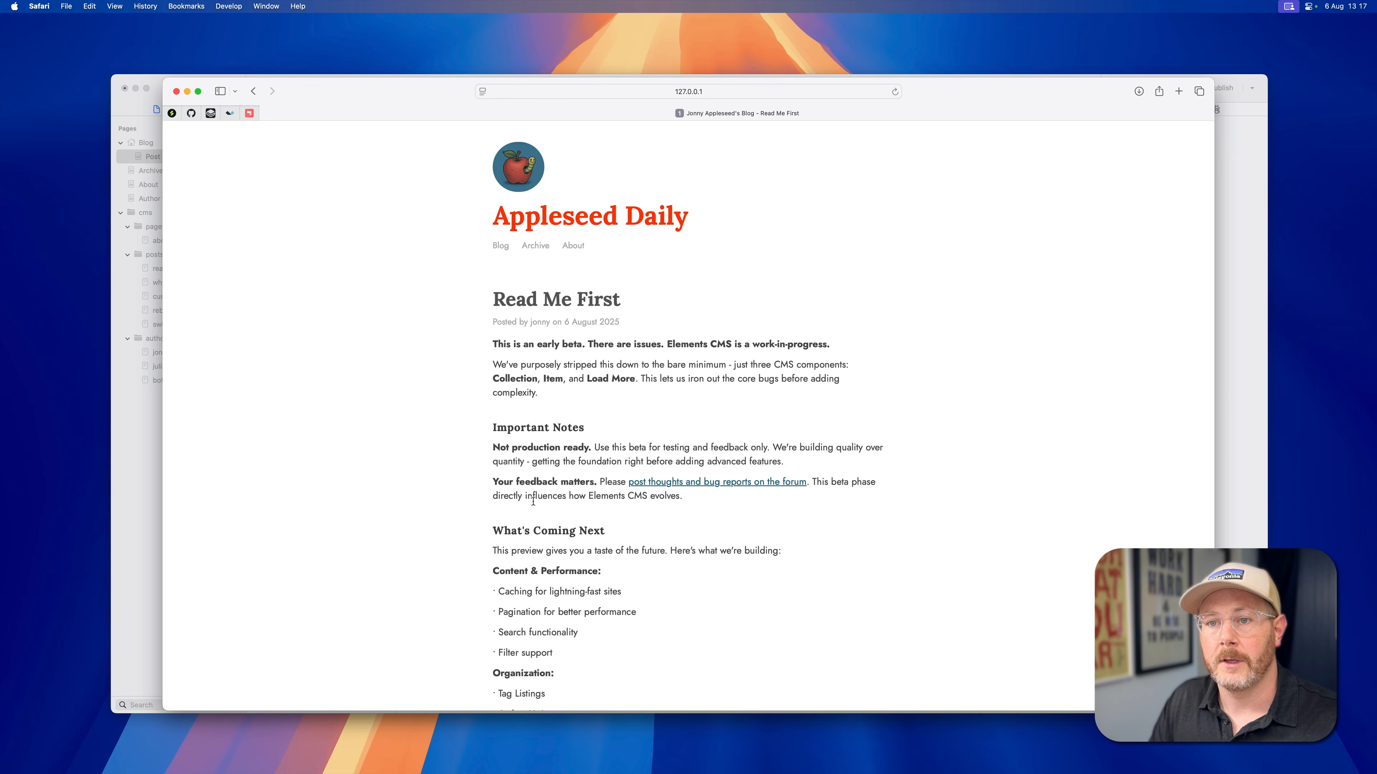
Step: Switch to Elements and add a CMS Item component to the Post page's Container, above the existing Single Post
{"action": "left_click", "coordinate": [114, 183]}
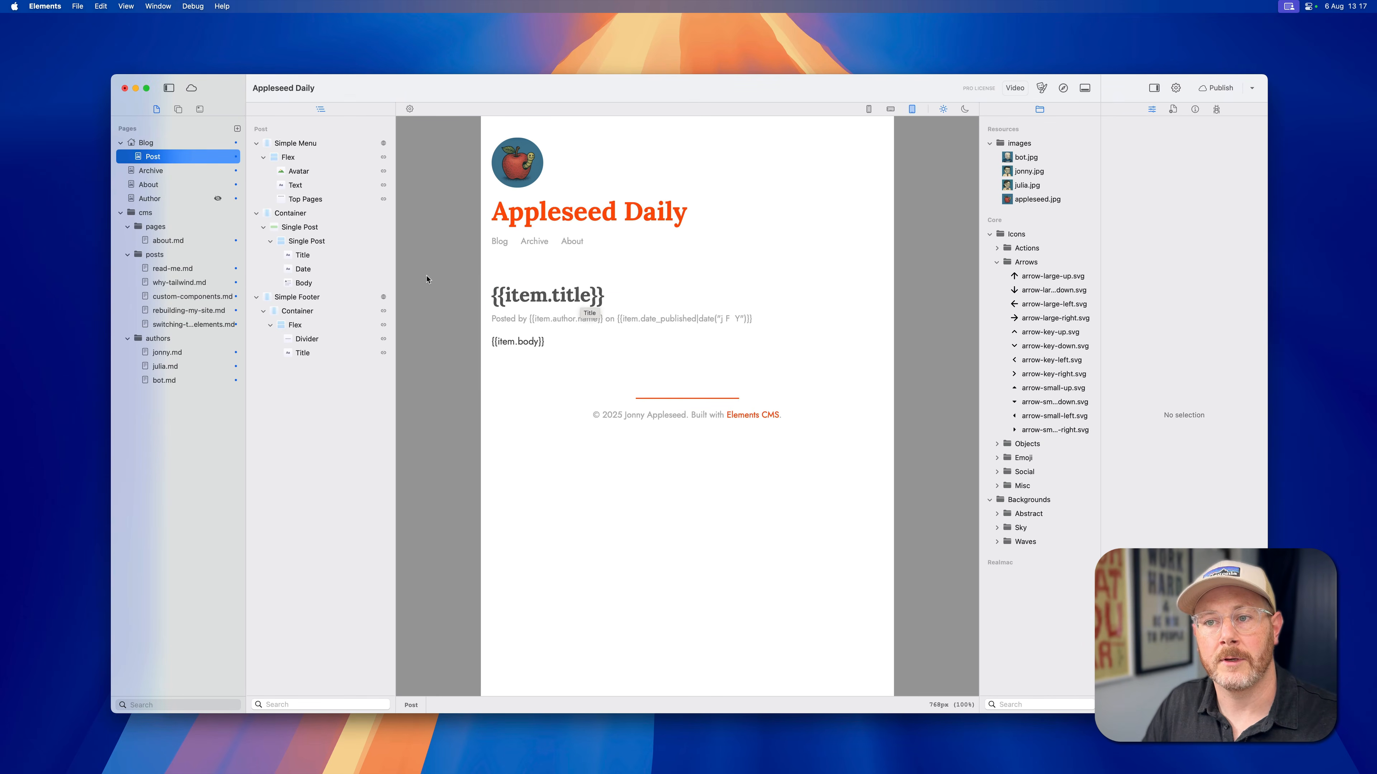
{"action": "left_click", "coordinate": [178, 109]}
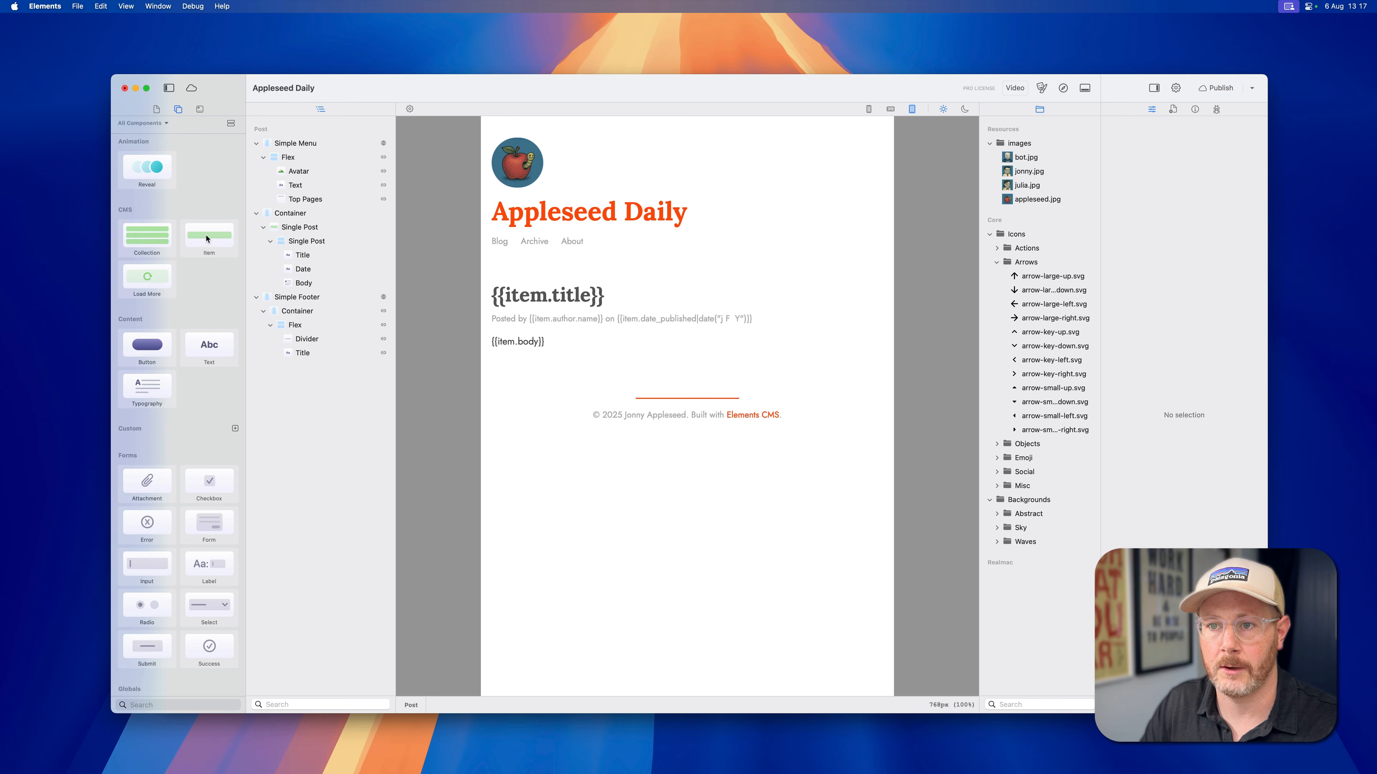
{"action": "left_click_drag", "start_coordinate": [207, 238], "coordinate": [296, 223]}
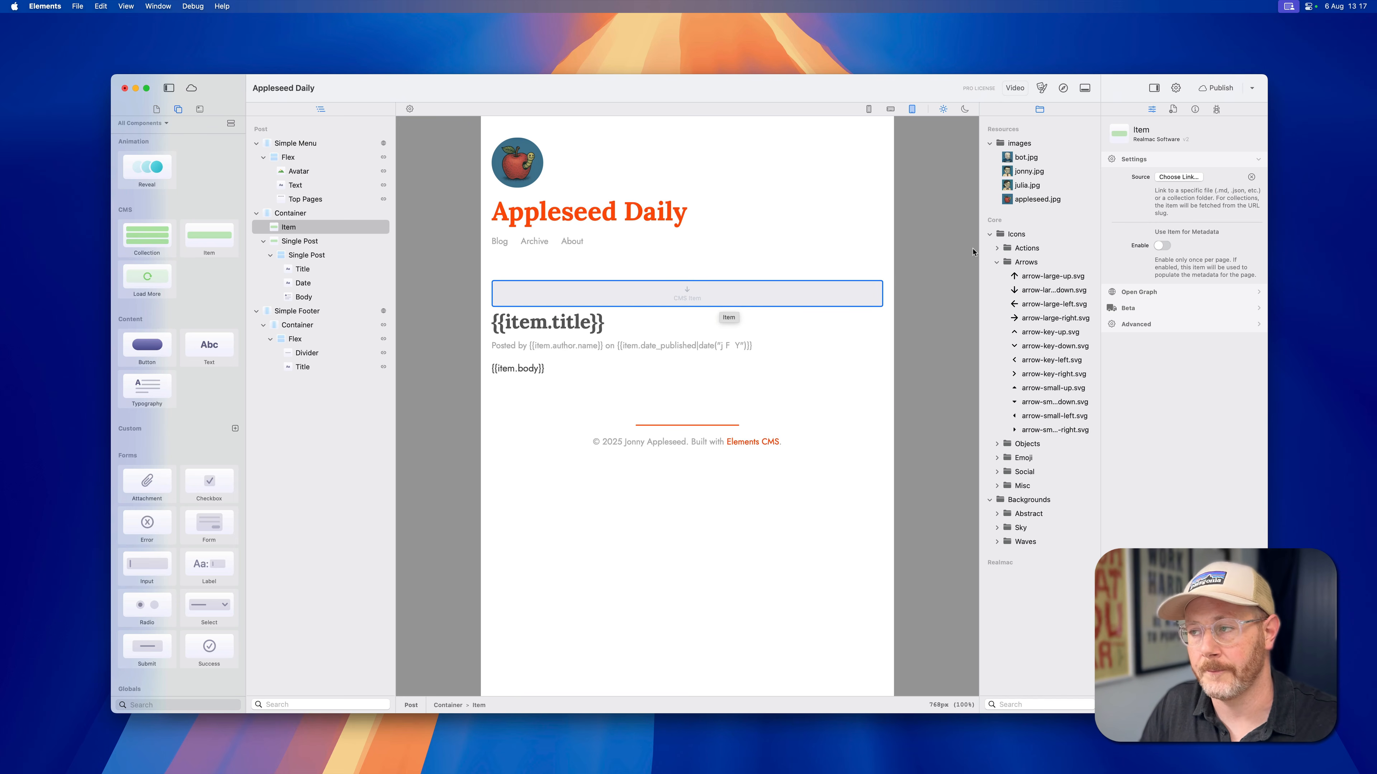
Step: Set the new Item's source link to the posts folder under cms
{"action": "left_click", "coordinate": [1179, 177]}
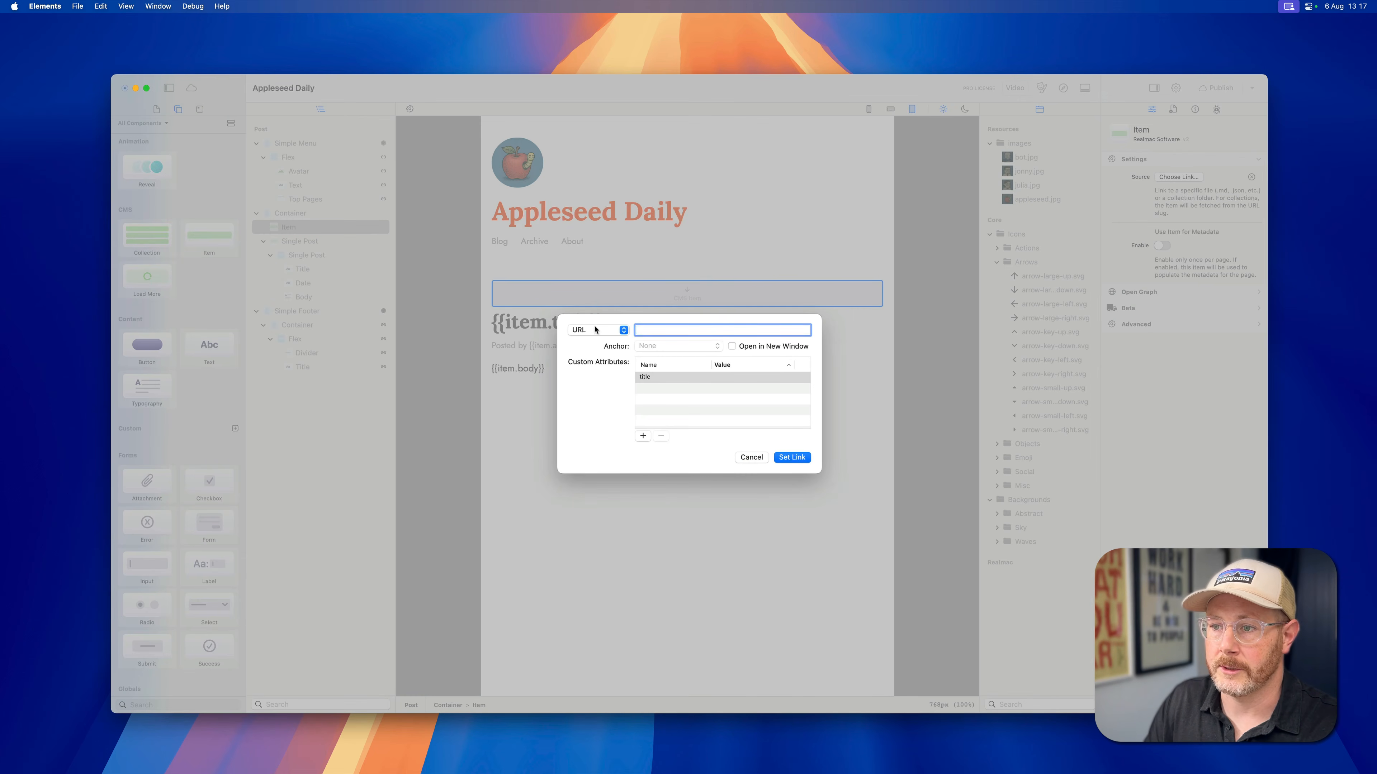
{"action": "left_click", "coordinate": [594, 329]}
{"action": "mouse_move", "coordinate": [596, 360]}
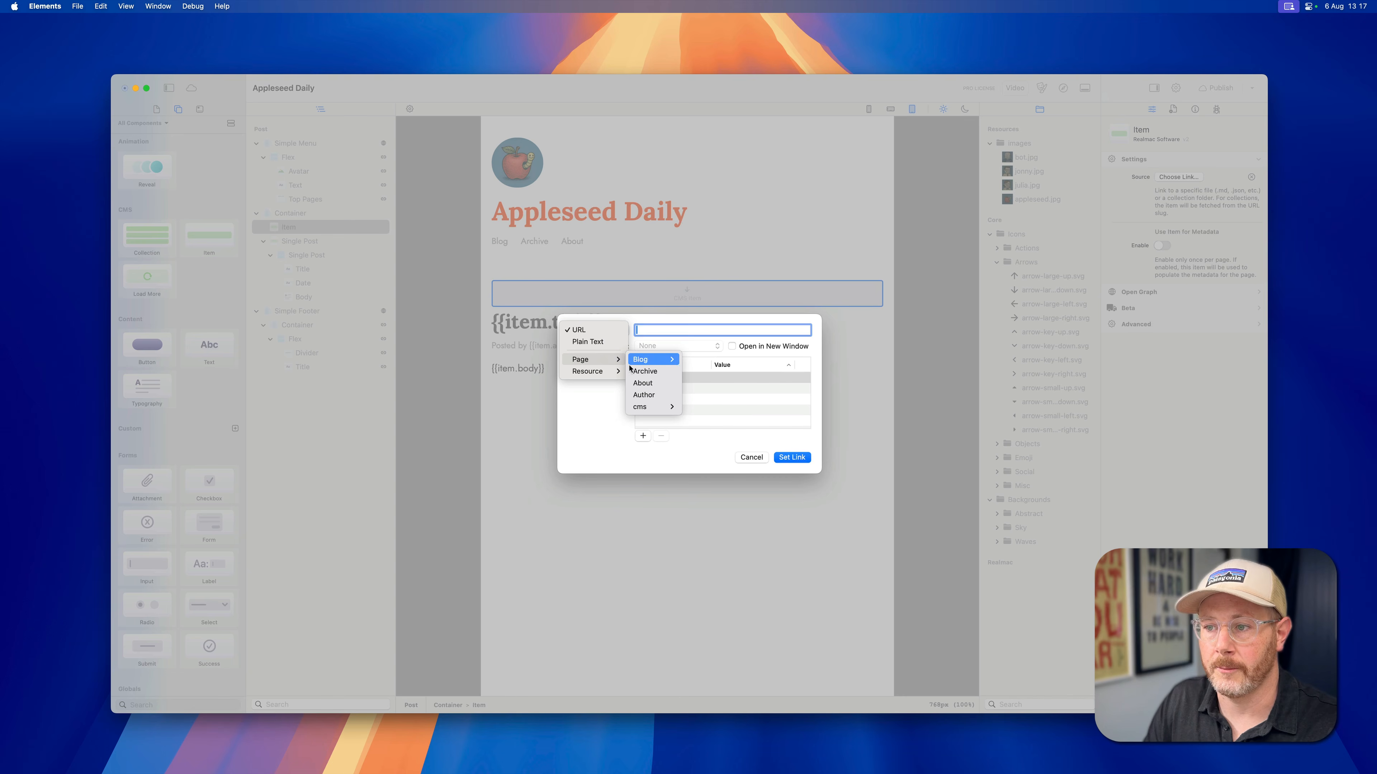
{"action": "mouse_move", "coordinate": [653, 406]}
{"action": "mouse_move", "coordinate": [691, 421]}
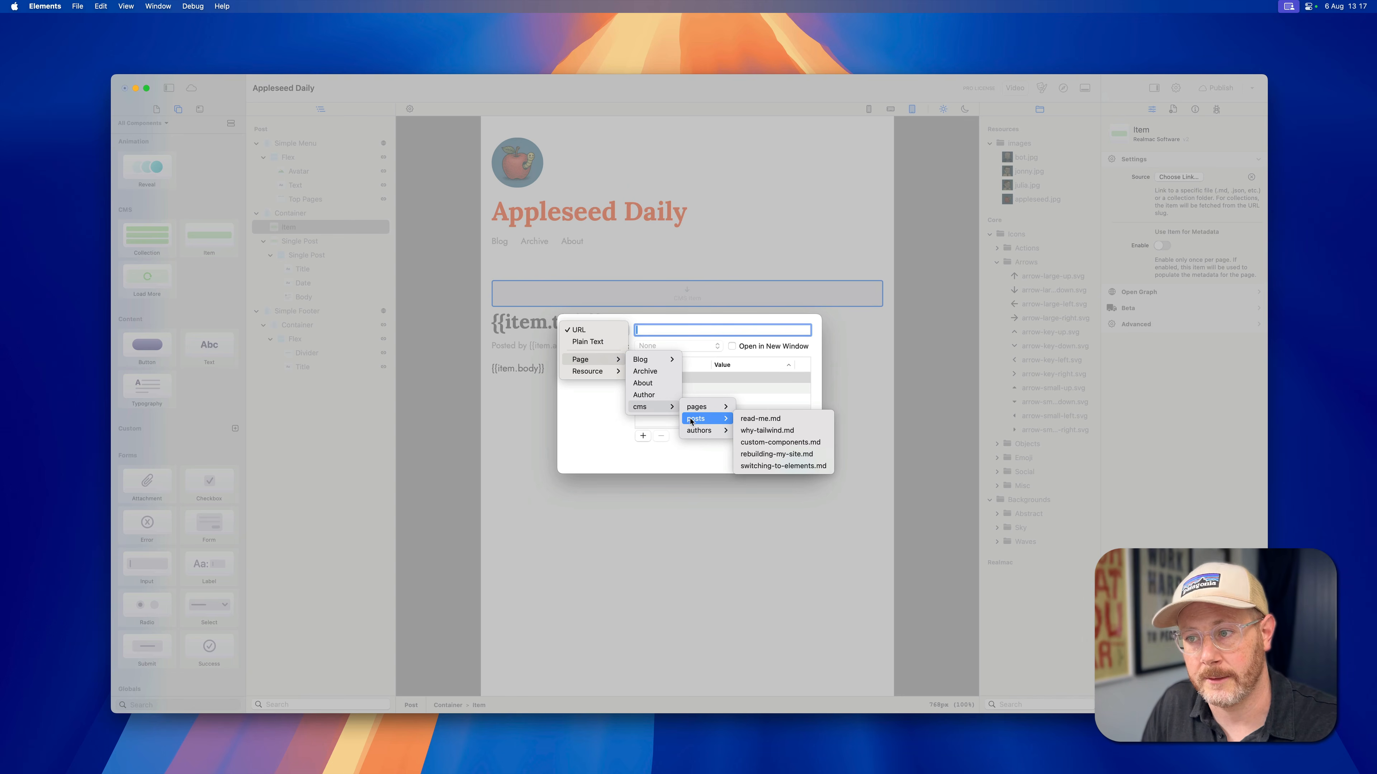
{"action": "left_click", "coordinate": [692, 421]}
{"action": "left_click", "coordinate": [784, 461]}
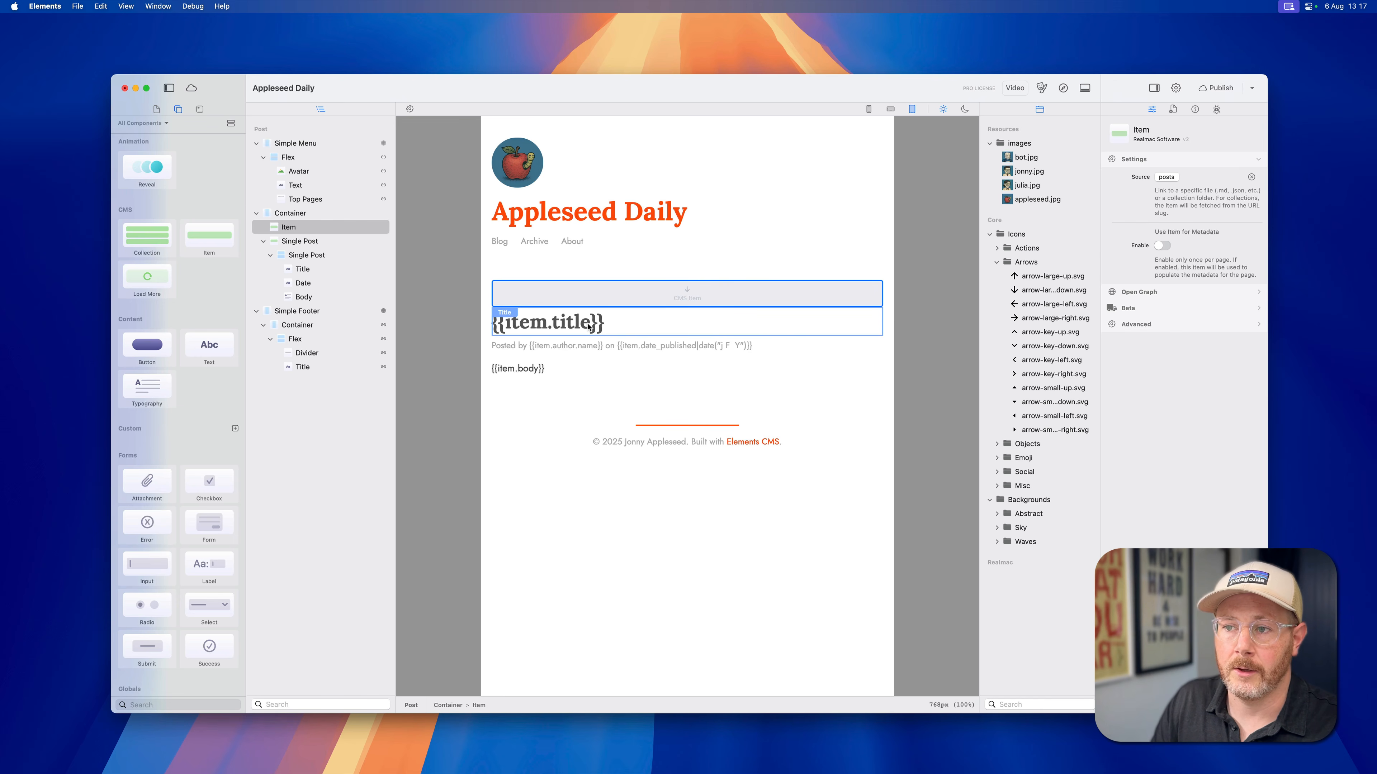
Step: Examine the {{item.title}} placeholder in the existing Single Post's title
{"action": "left_click", "coordinate": [611, 327]}
{"action": "double_click", "coordinate": [603, 324]}
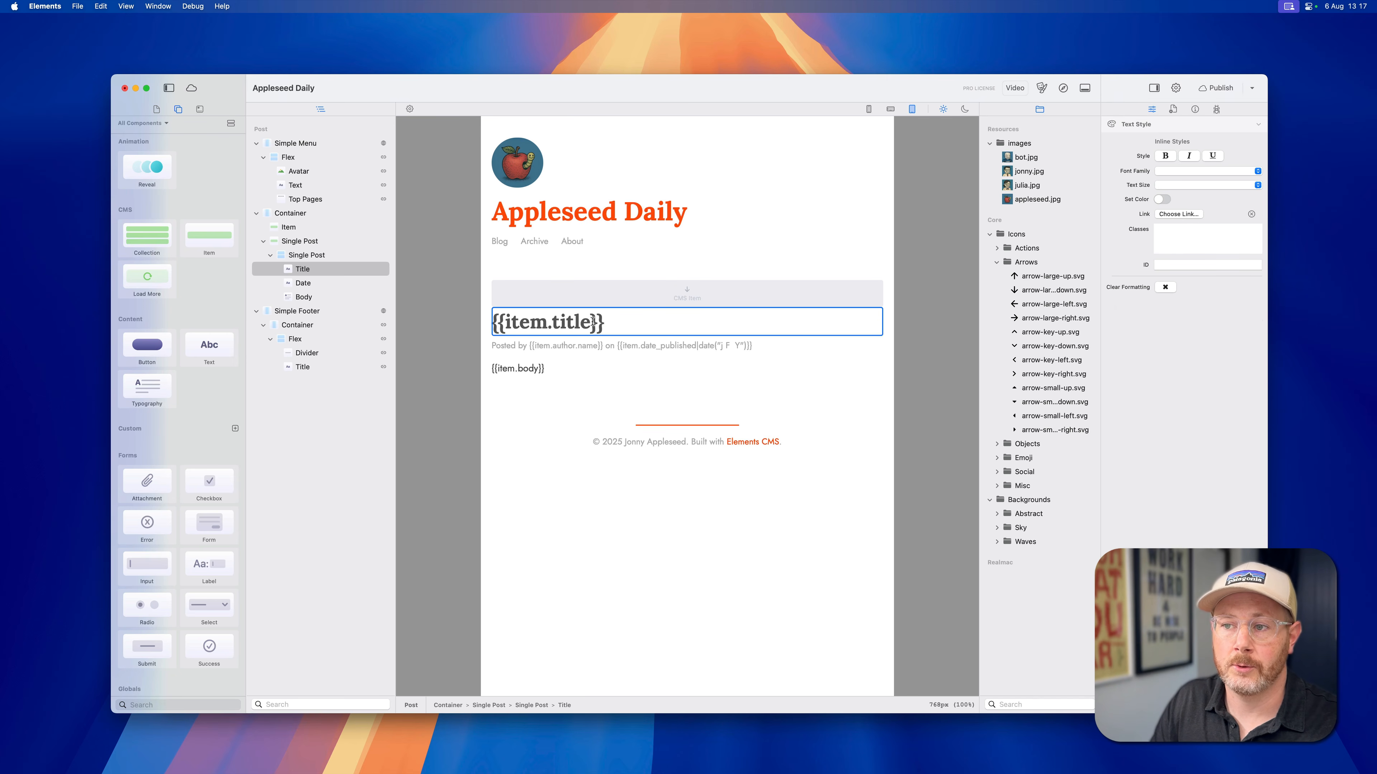
{"action": "left_click", "coordinate": [593, 321]}
{"action": "left_click_drag", "start_coordinate": [602, 322], "coordinate": [495, 319]}
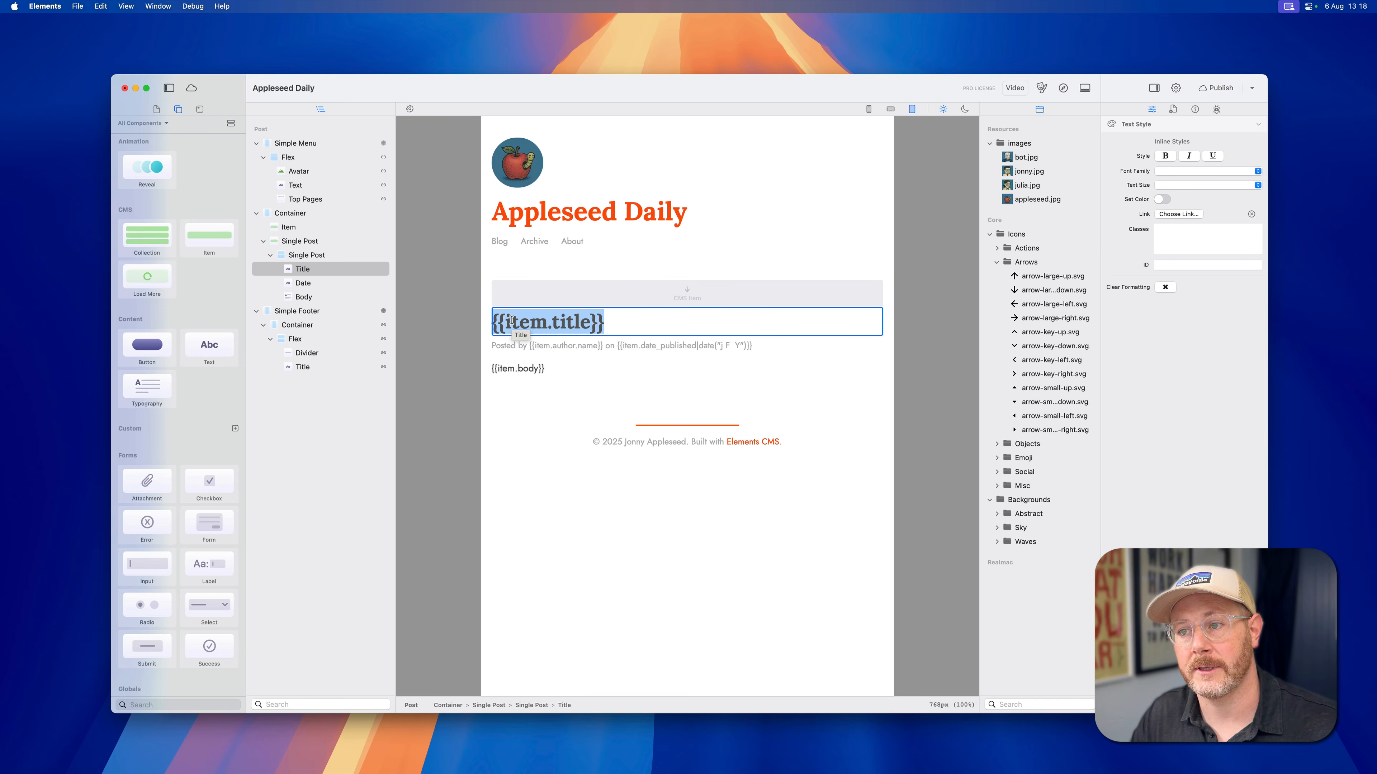
{"action": "left_click", "coordinate": [605, 321]}
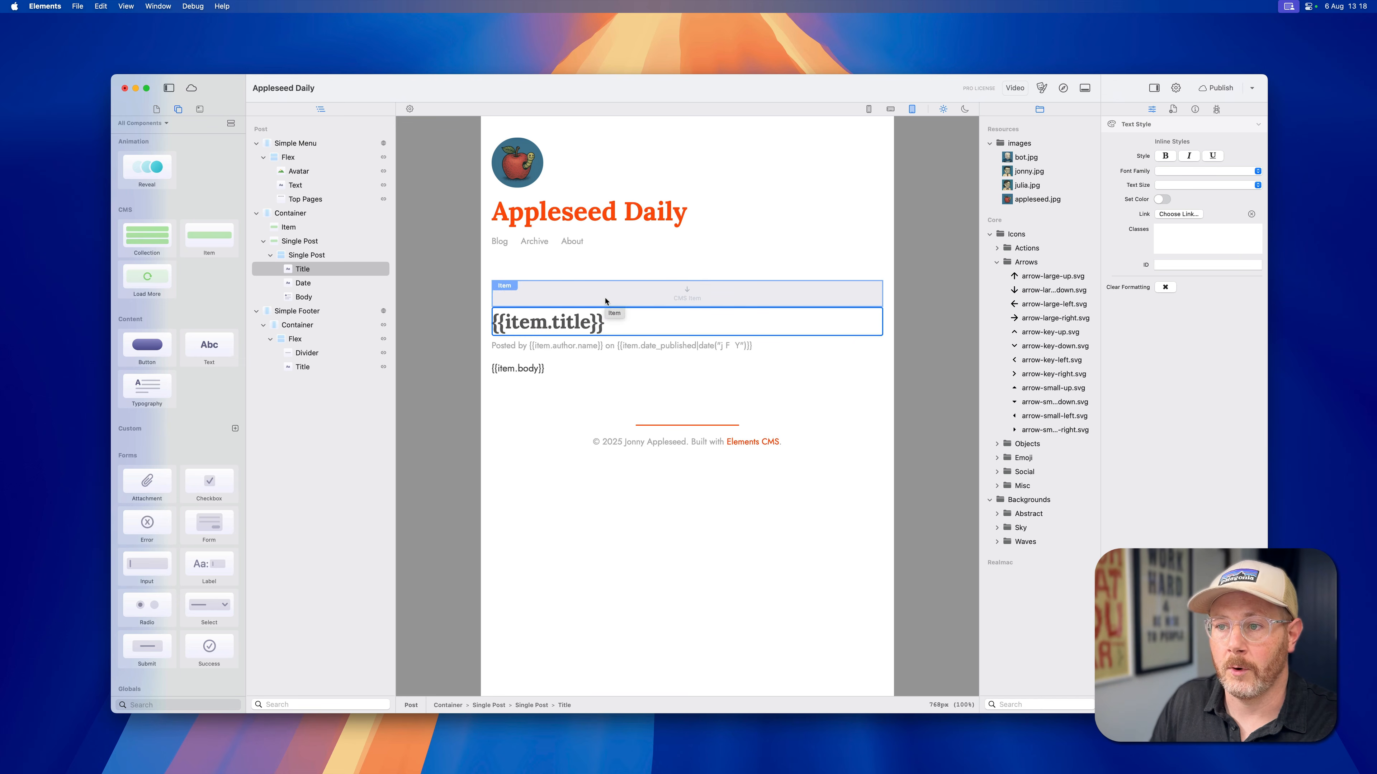
Step: Add a Text component inside the new Item and delete the old Single Post component
{"action": "left_click", "coordinate": [612, 301]}
{"action": "left_click_drag", "start_coordinate": [214, 346], "coordinate": [553, 297]}
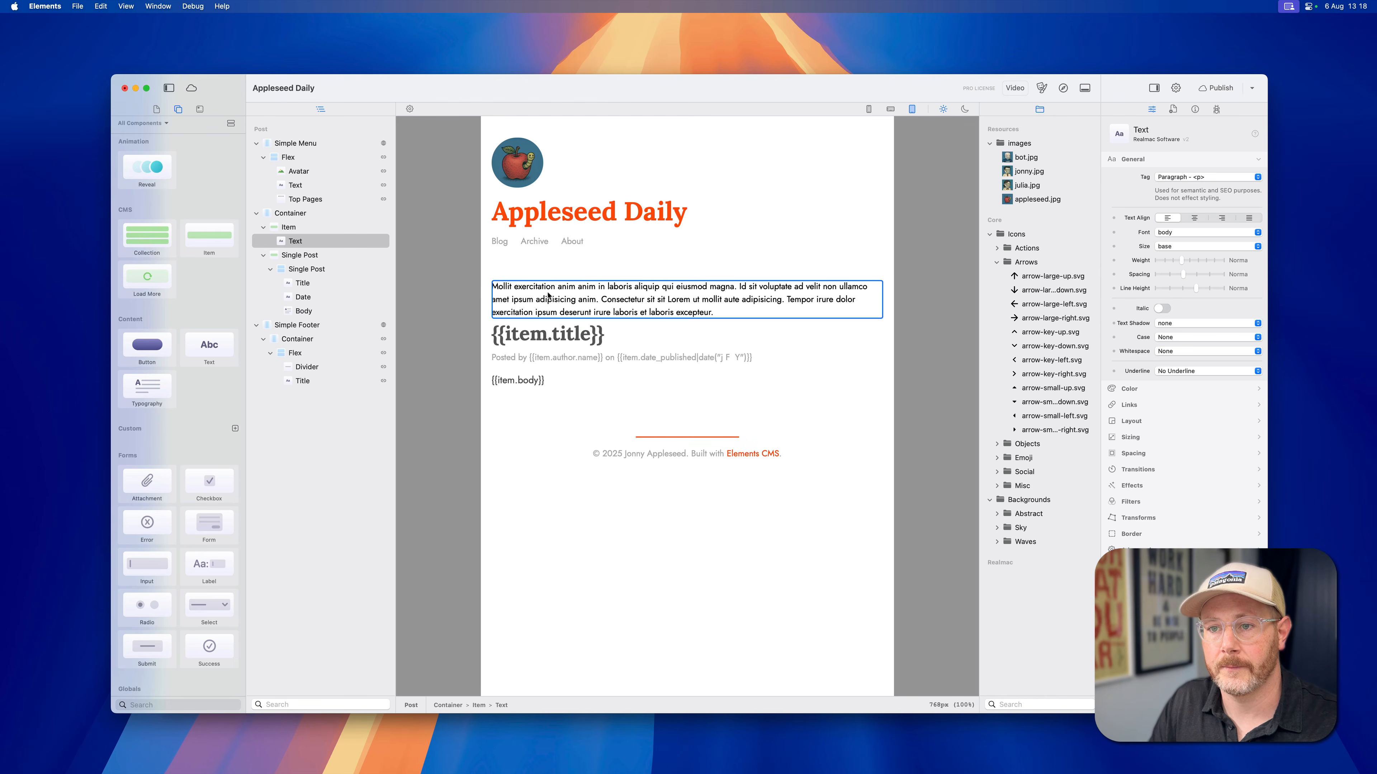
{"action": "left_click", "coordinate": [286, 255]}
{"action": "key", "text": "Delete"}
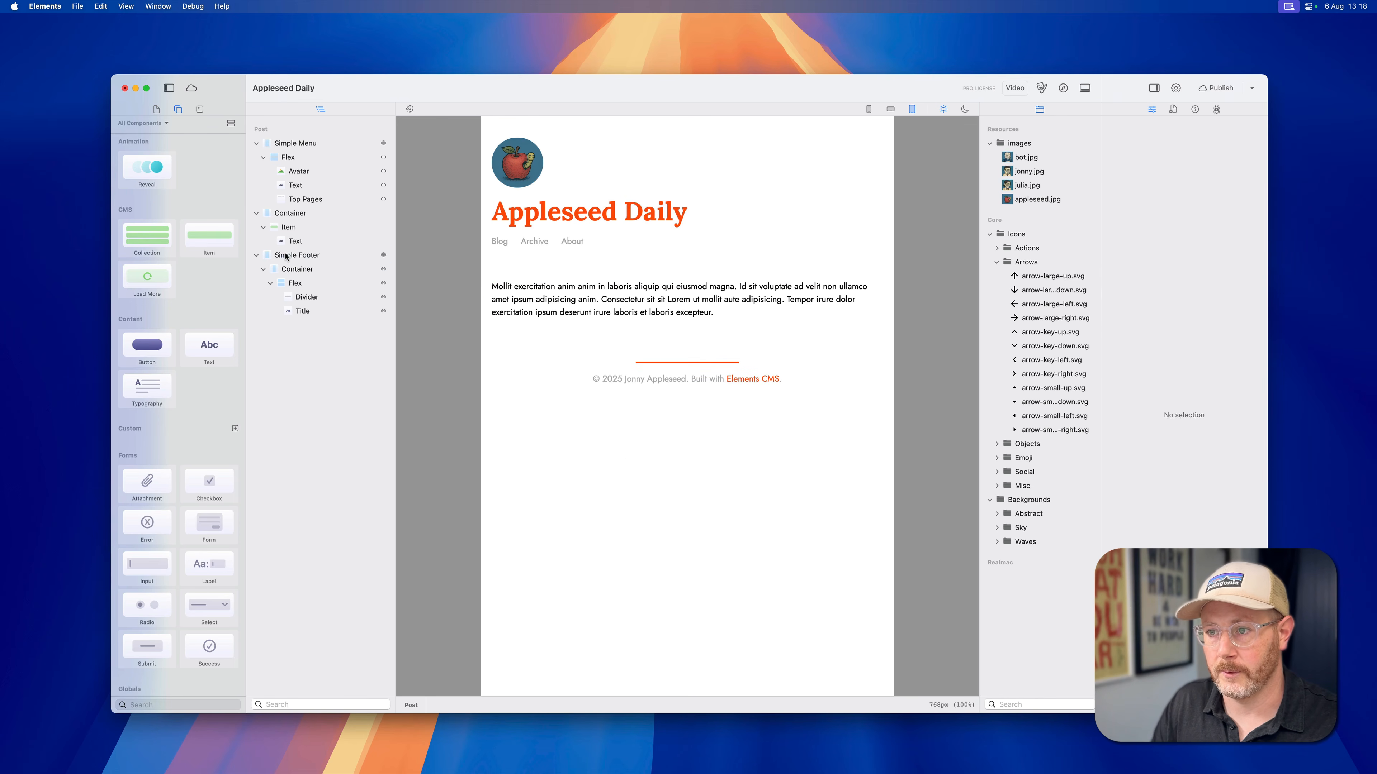
Step: Replace the placeholder paragraph in the Item's Text component with {{item.title}}
{"action": "left_click", "coordinate": [305, 240]}
{"action": "double_click", "coordinate": [606, 288]}
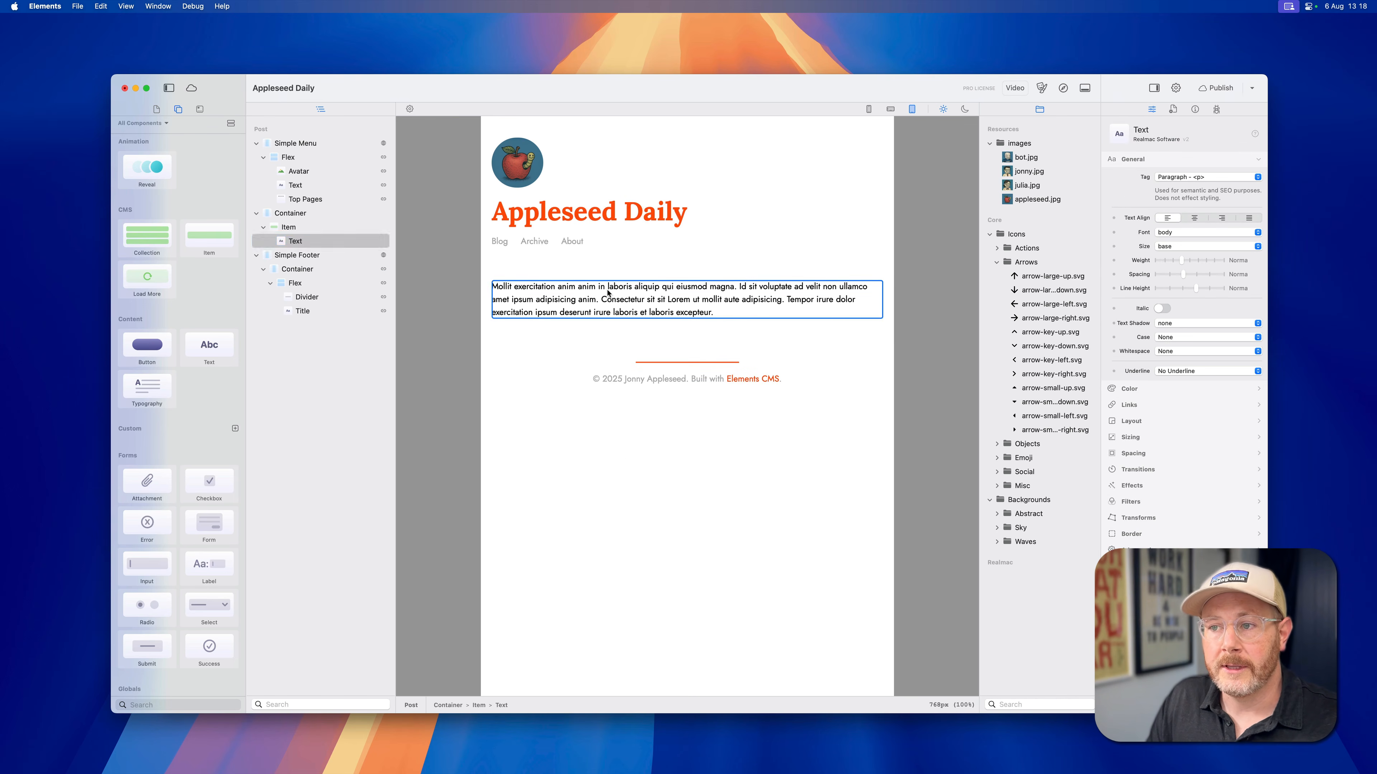
{"action": "triple_click", "coordinate": [606, 288]}
{"action": "key", "text": "BackSpace"}
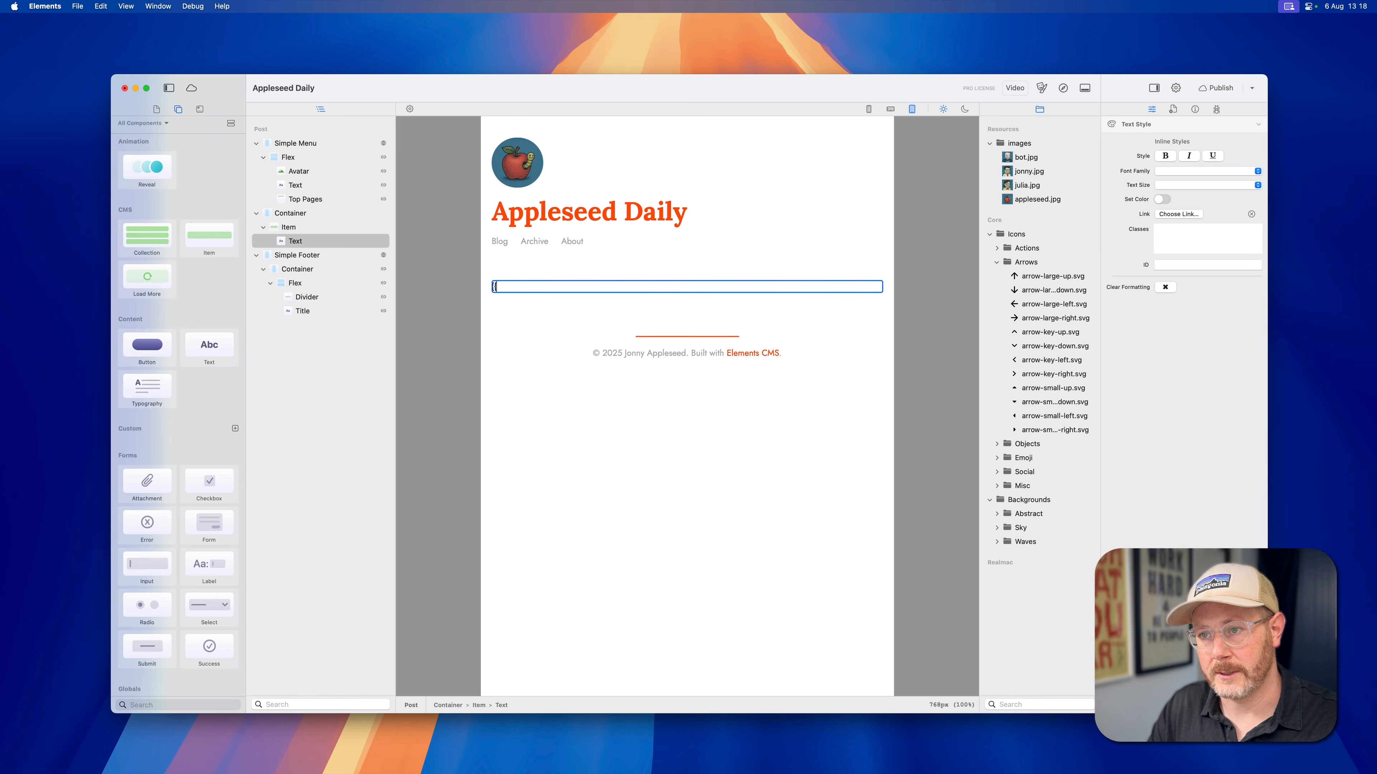
{"action": "type", "text": "{{item.title"}
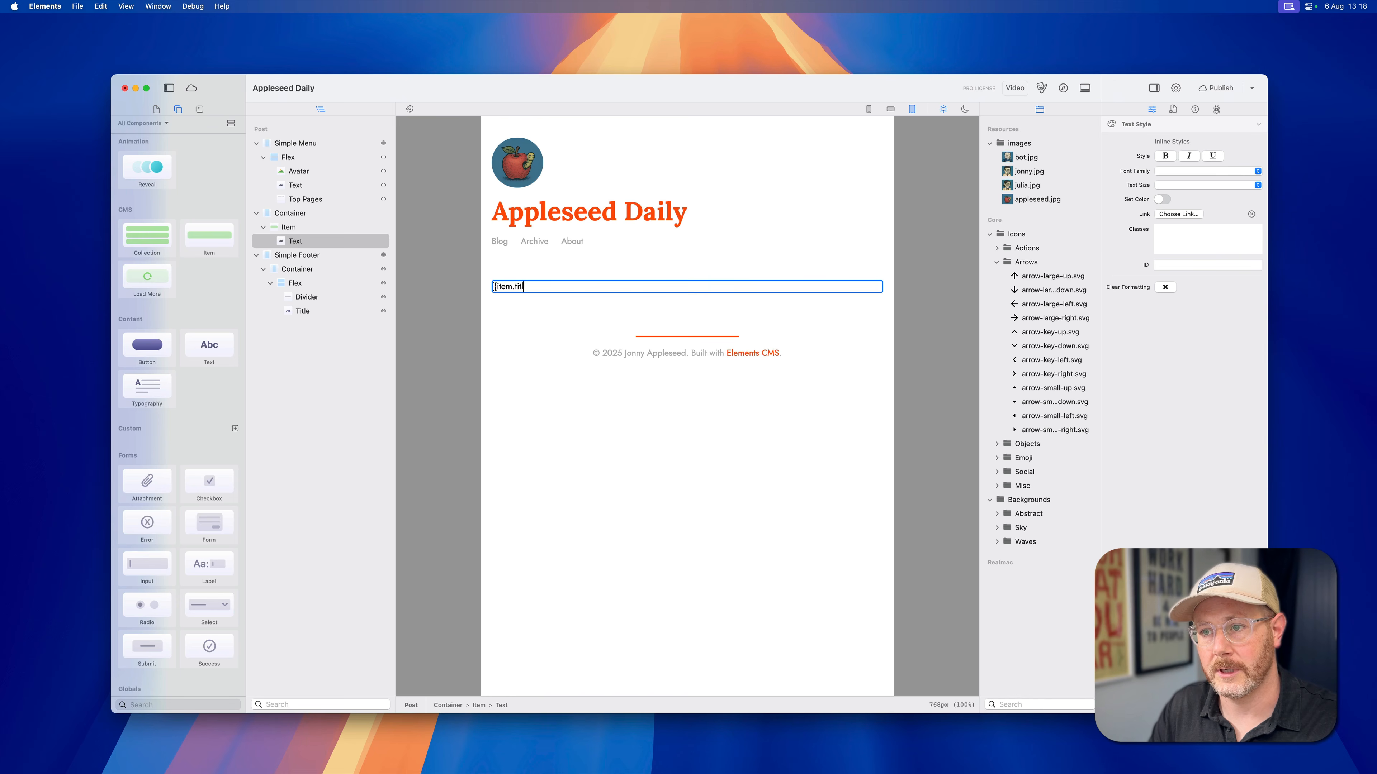
{"action": "key", "text": "BackSpace"}
{"action": "key", "text": "BackSpace"}
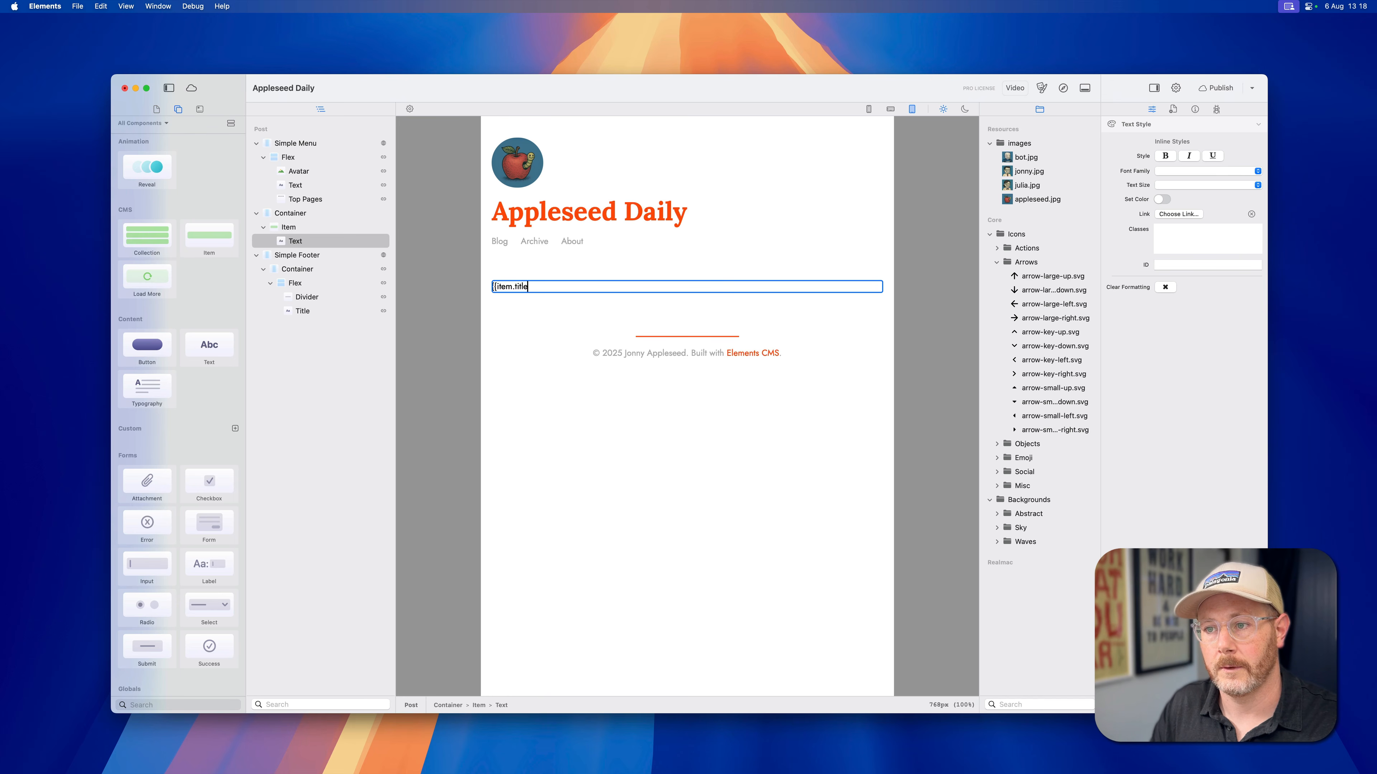
{"action": "key", "text": "Escape"}
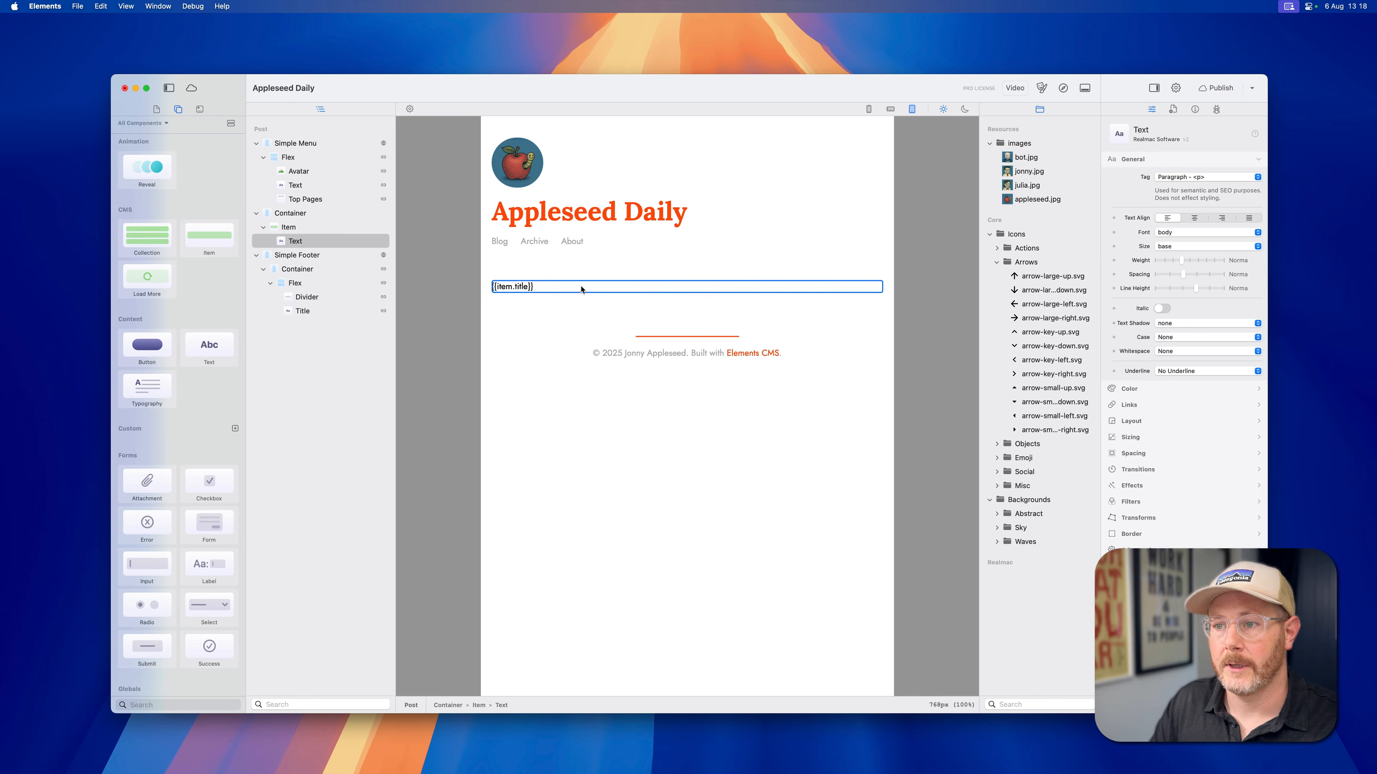
Step: Set the {{item.title}} text's size to 5xl and its weight to Bold
{"action": "left_click", "coordinate": [1205, 246]}
{"action": "left_click", "coordinate": [1187, 315]}
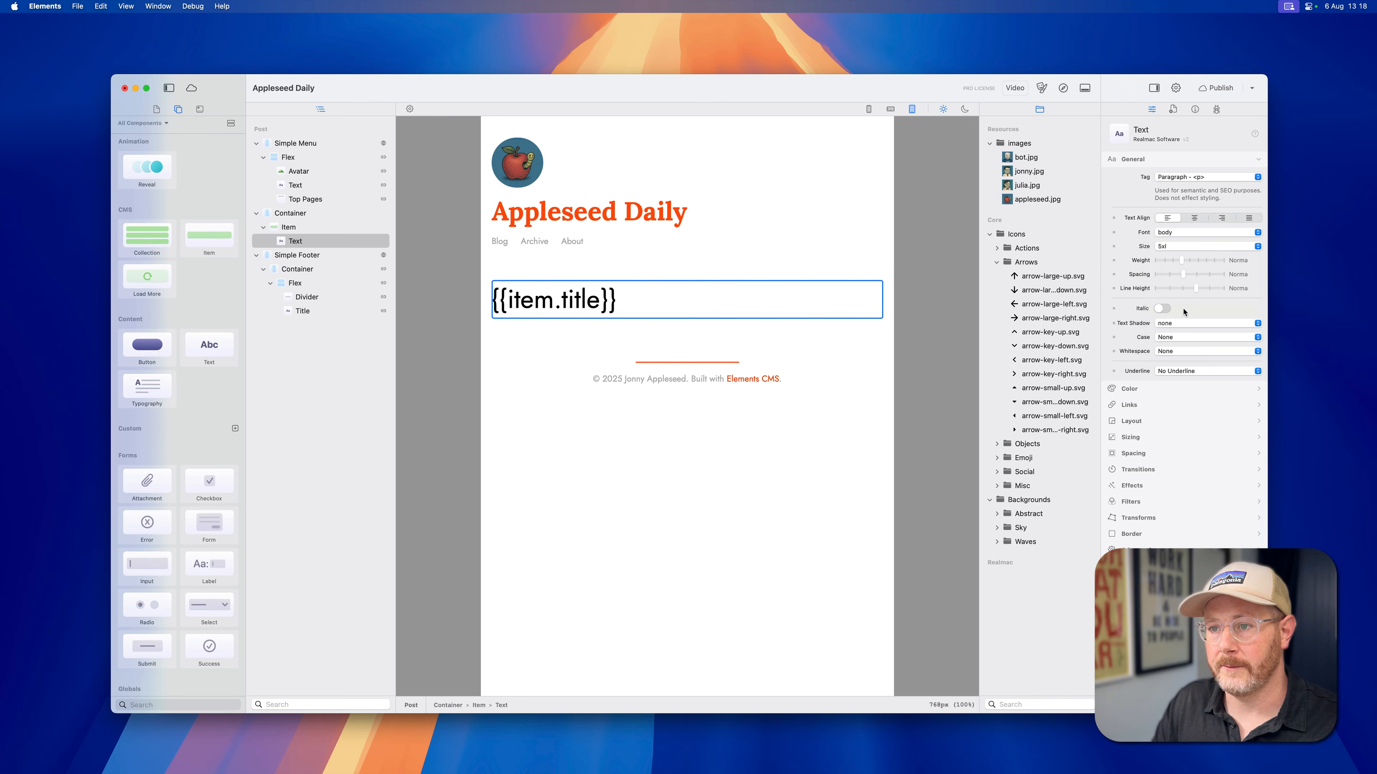
{"action": "left_click_drag", "start_coordinate": [1190, 261], "coordinate": [1207, 261]}
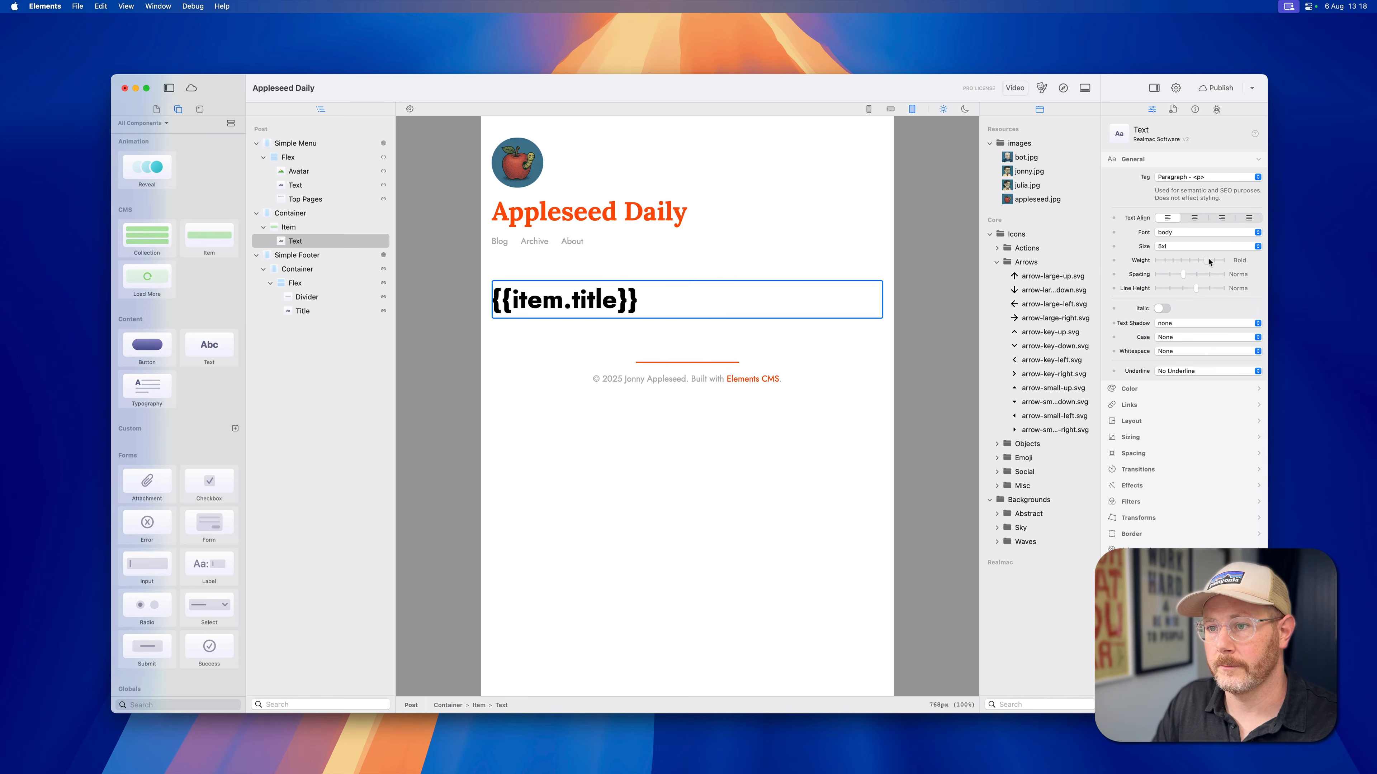
Step: Switch to Safari, reload the Read Me First post and check its rendered title
{"action": "key", "text": "super+Tab"}
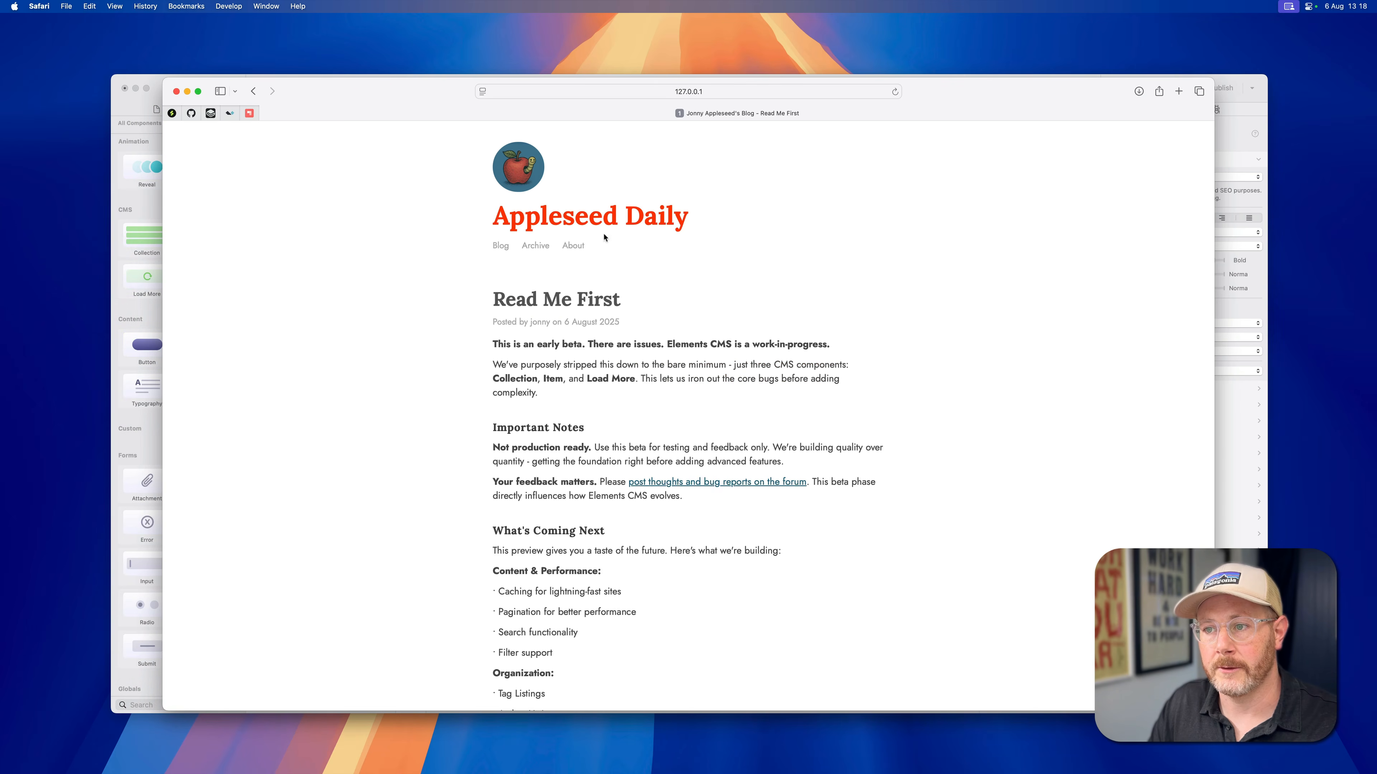
{"action": "key", "text": "super+r"}
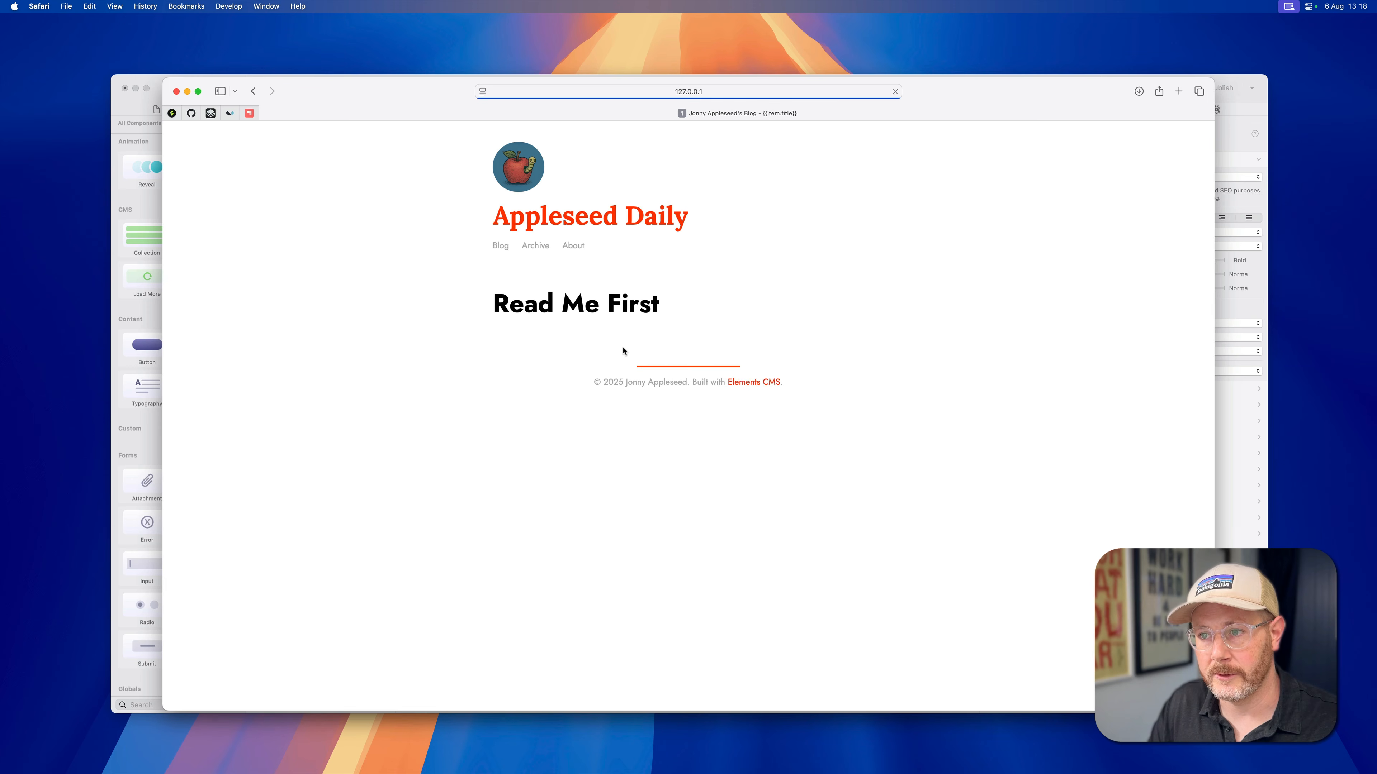
{"action": "left_click_drag", "start_coordinate": [672, 304], "coordinate": [498, 303]}
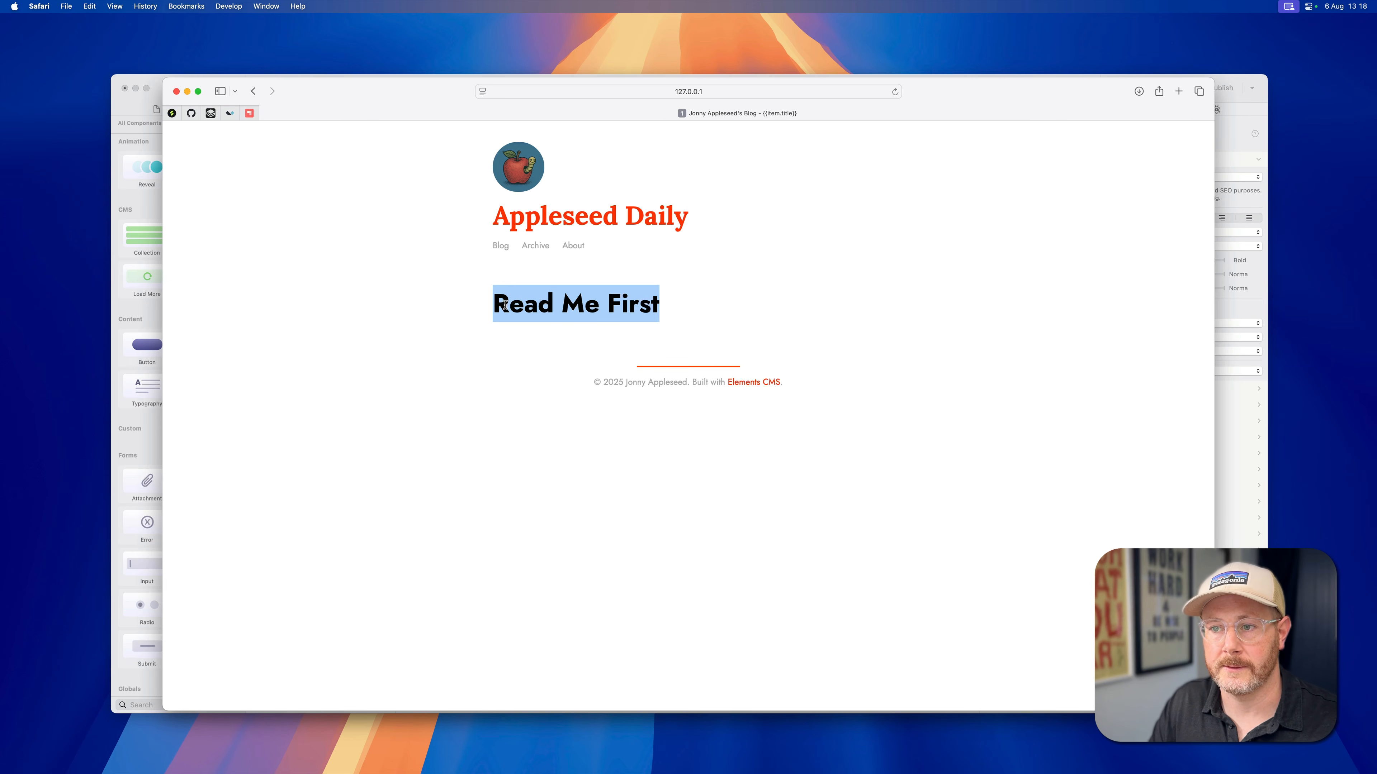
{"action": "left_click", "coordinate": [498, 303]}
Step: Return to Elements and add a second Text component below the title inside the Item
{"action": "key", "text": "super+Tab"}
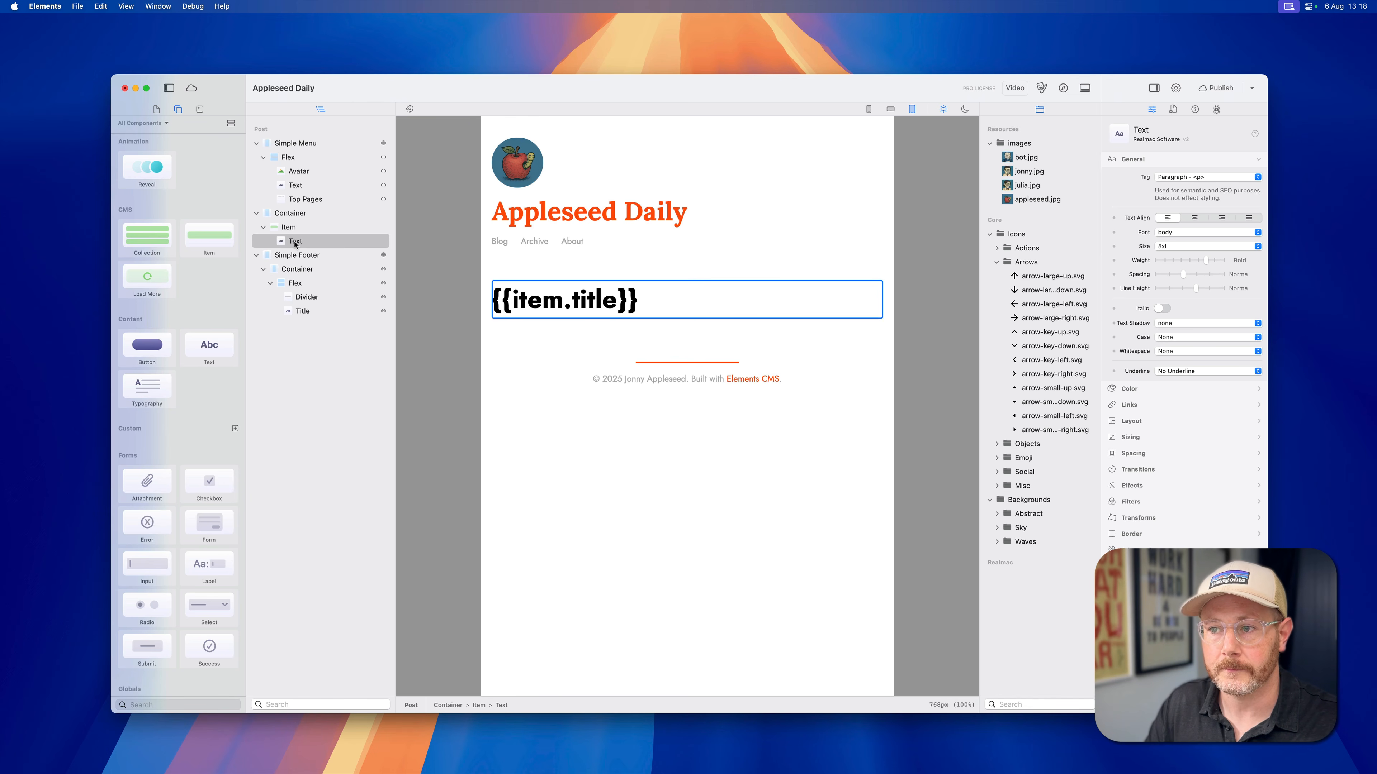
{"action": "double_click", "coordinate": [648, 301]}
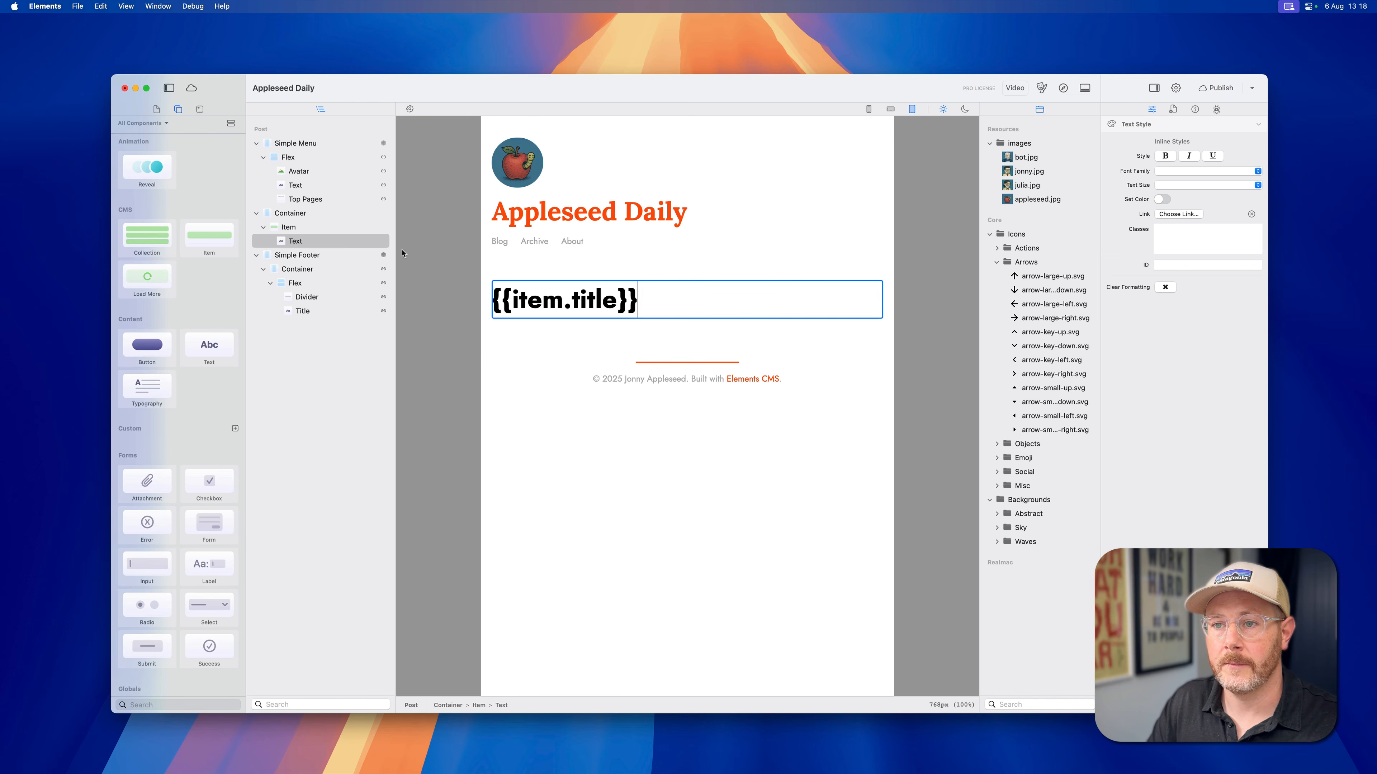
{"action": "left_click", "coordinate": [311, 243]}
{"action": "left_click_drag", "start_coordinate": [213, 345], "coordinate": [309, 249]}
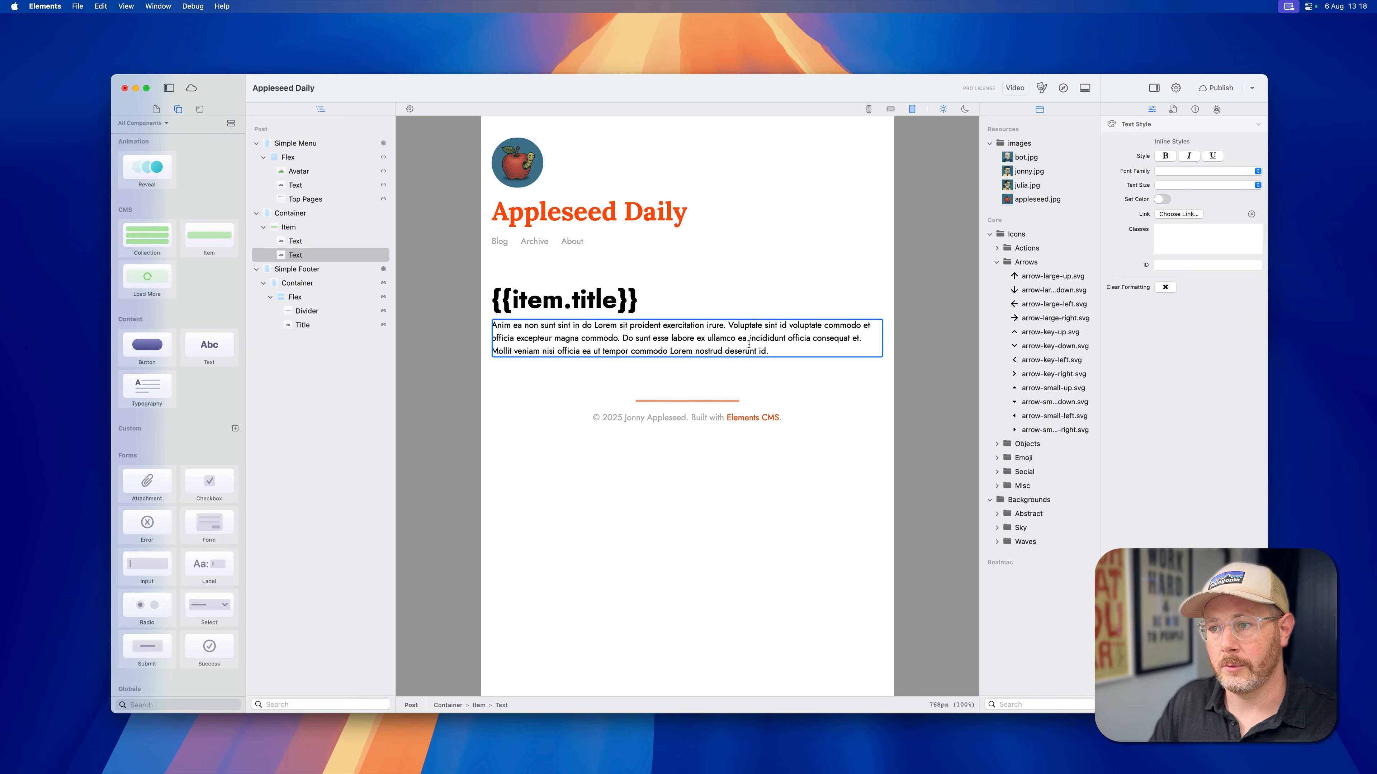
Step: Replace the second Text component's placeholder with "Written by {{item.author.name}}" and set its size to 2xl
{"action": "triple_click", "coordinate": [693, 332]}
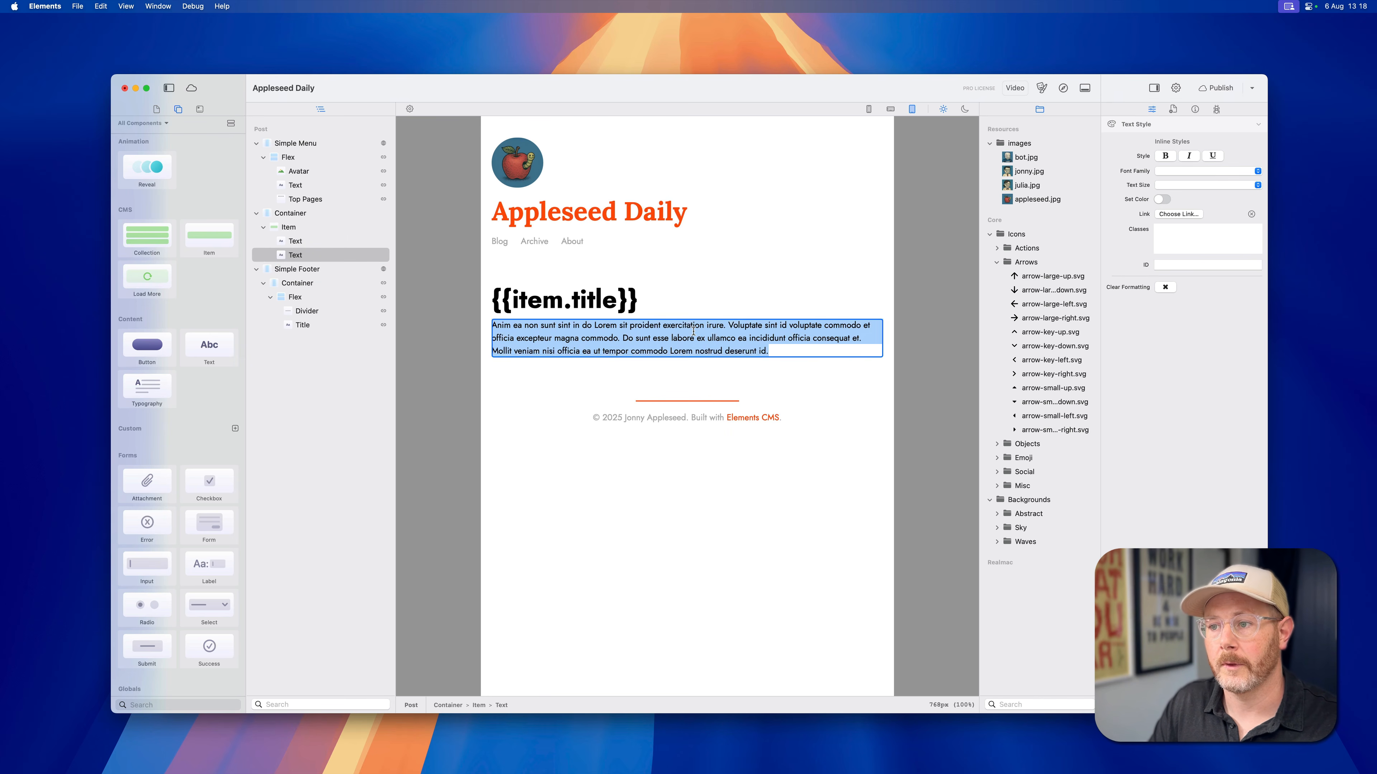
{"action": "key", "text": "BackSpace"}
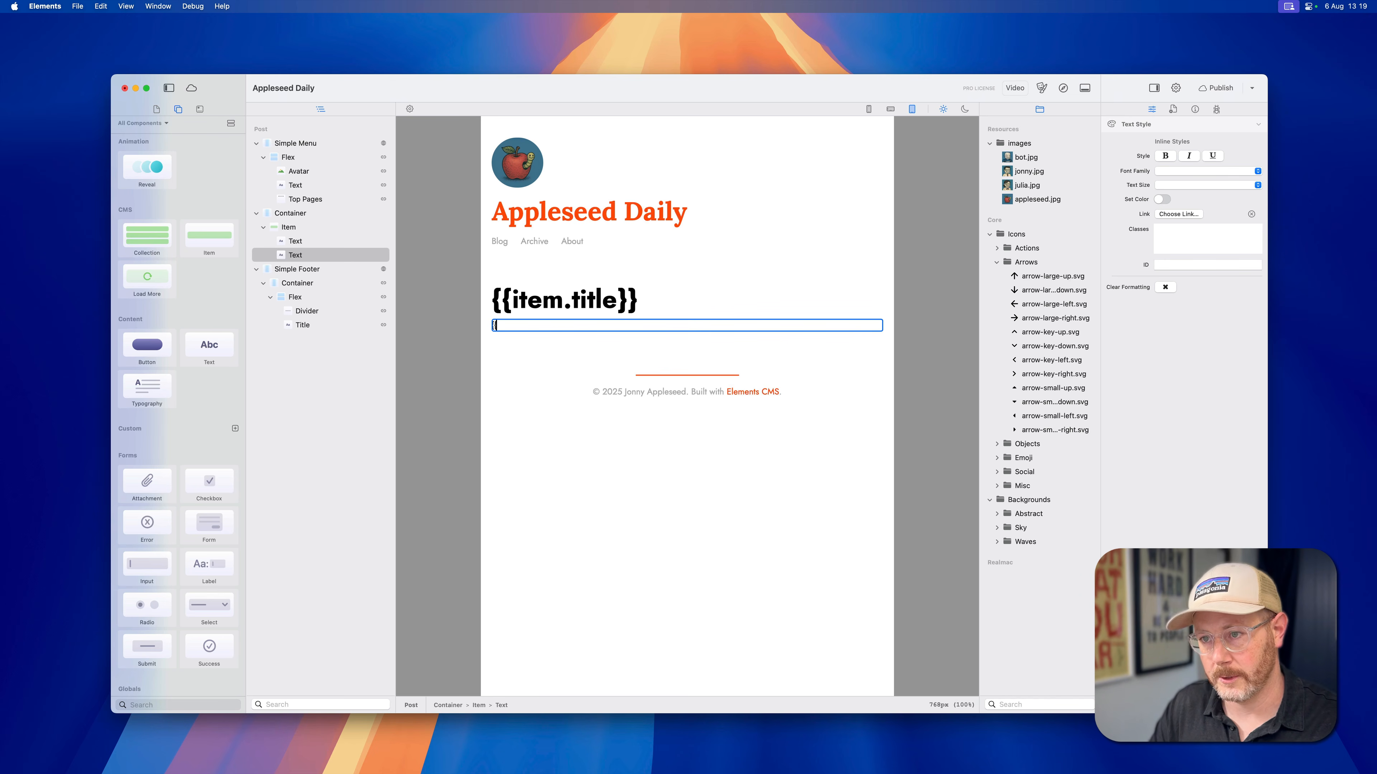
{"action": "type", "text": "{item.au"}
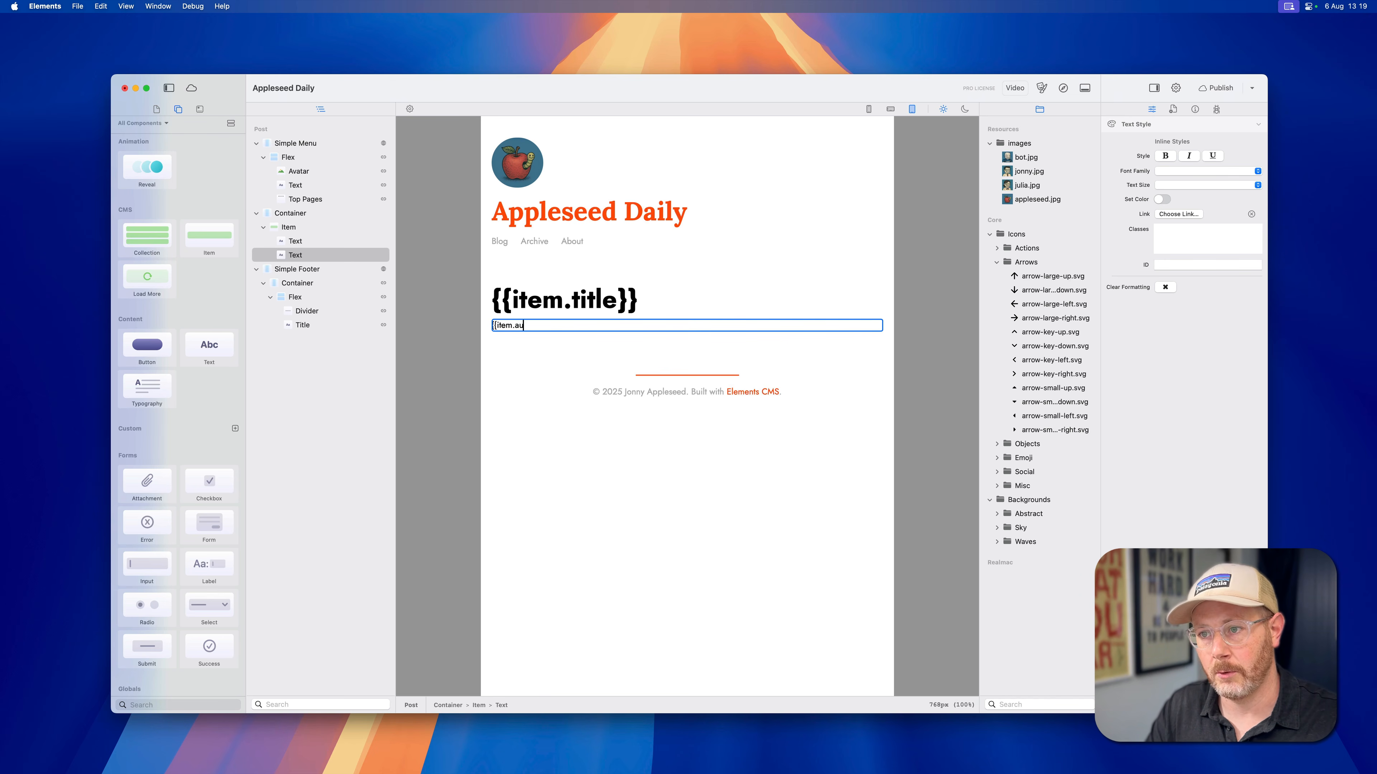
{"action": "type", "text": "thor.name"}
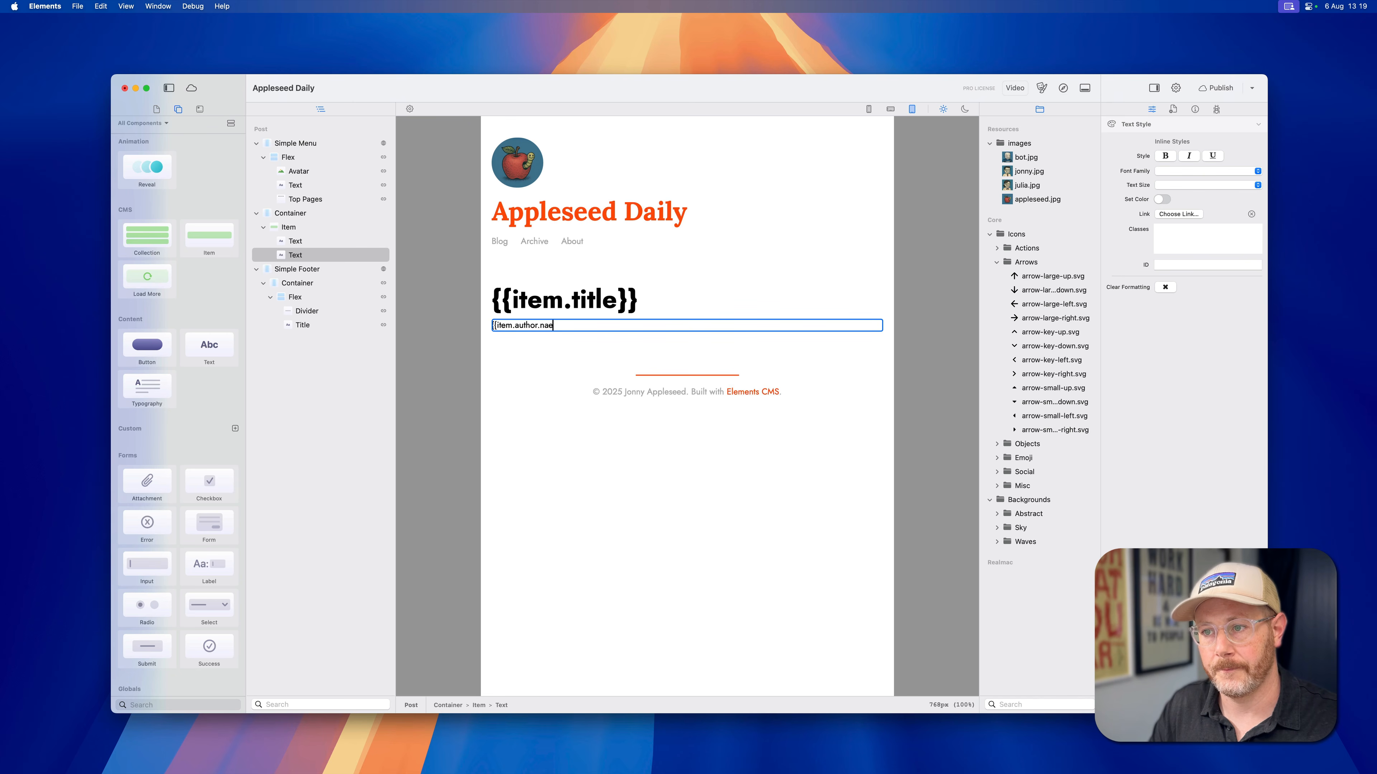
{"action": "type", "text": "}"}
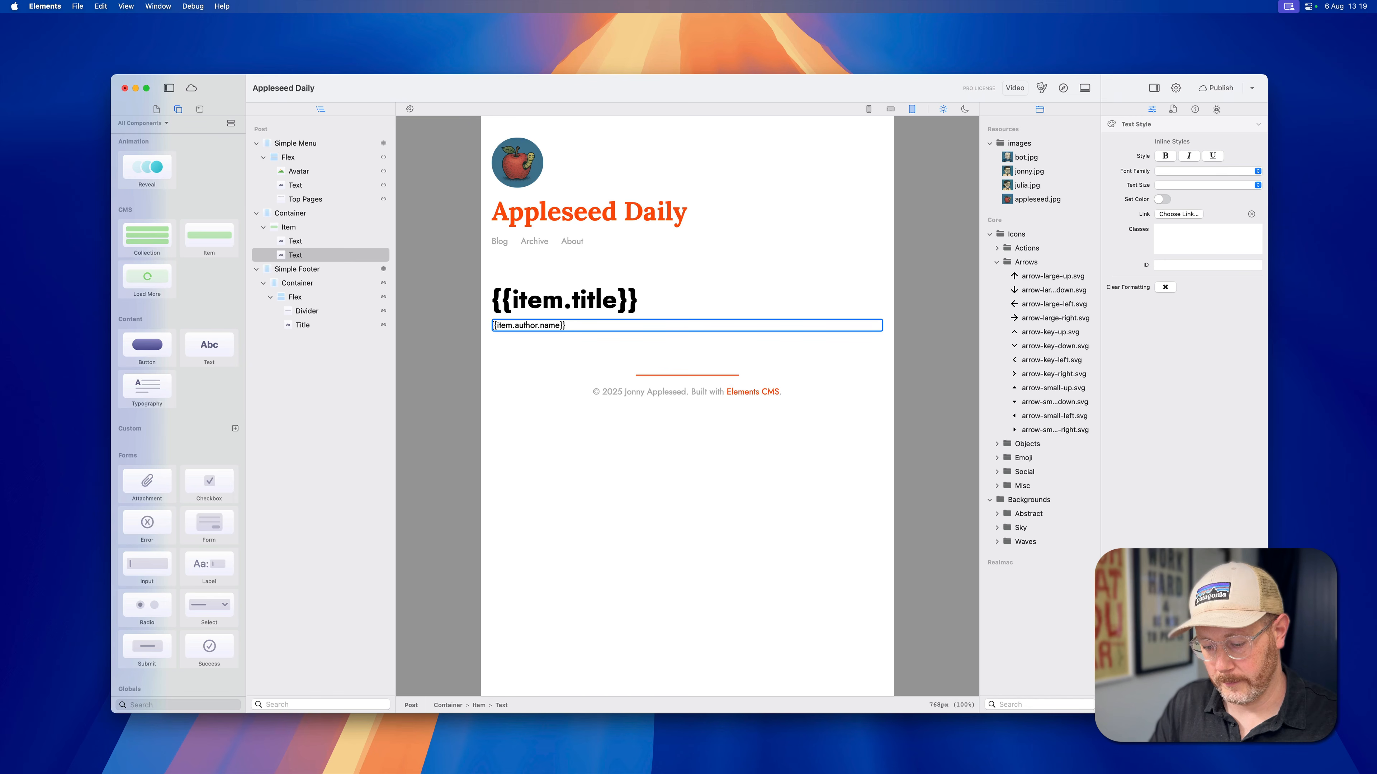
{"action": "type", "text": "Written by"}
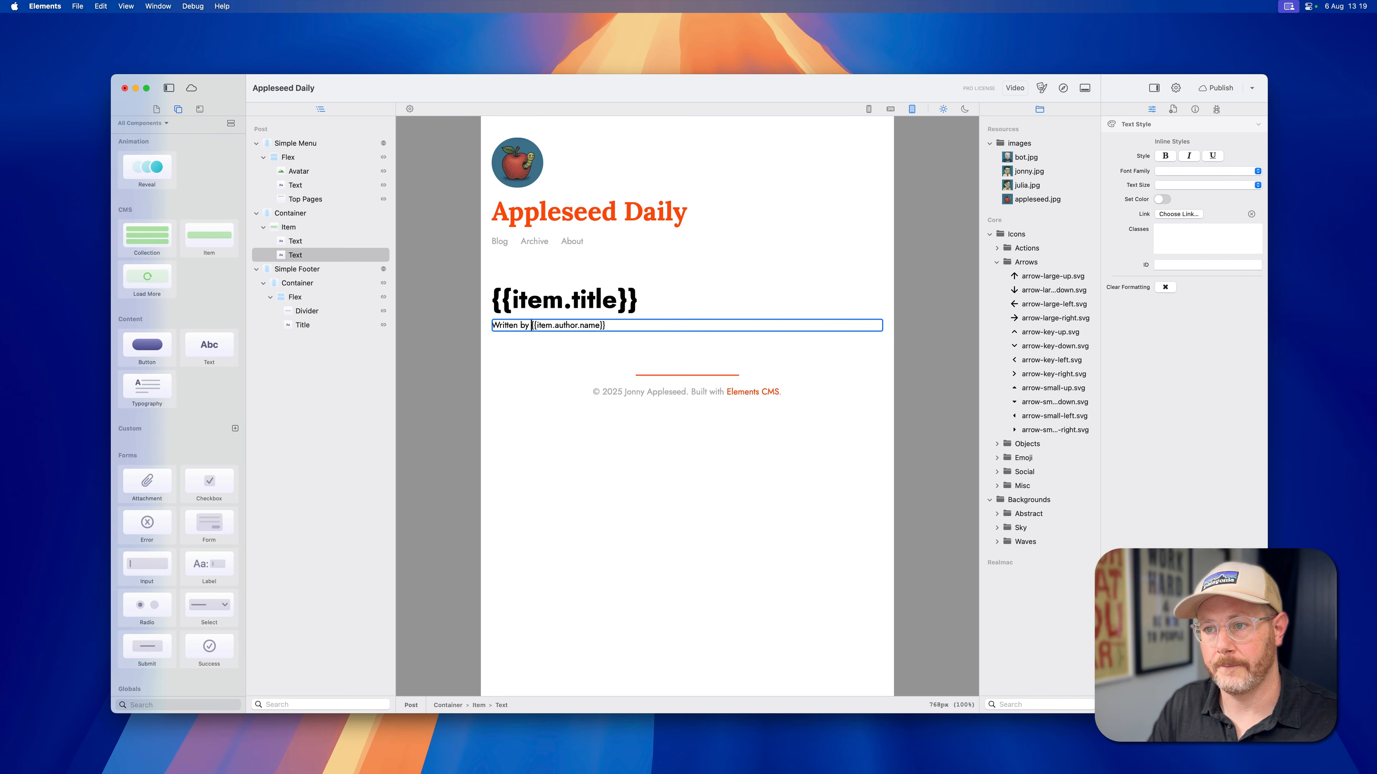
{"action": "left_click", "coordinate": [697, 365]}
{"action": "left_click", "coordinate": [663, 329]}
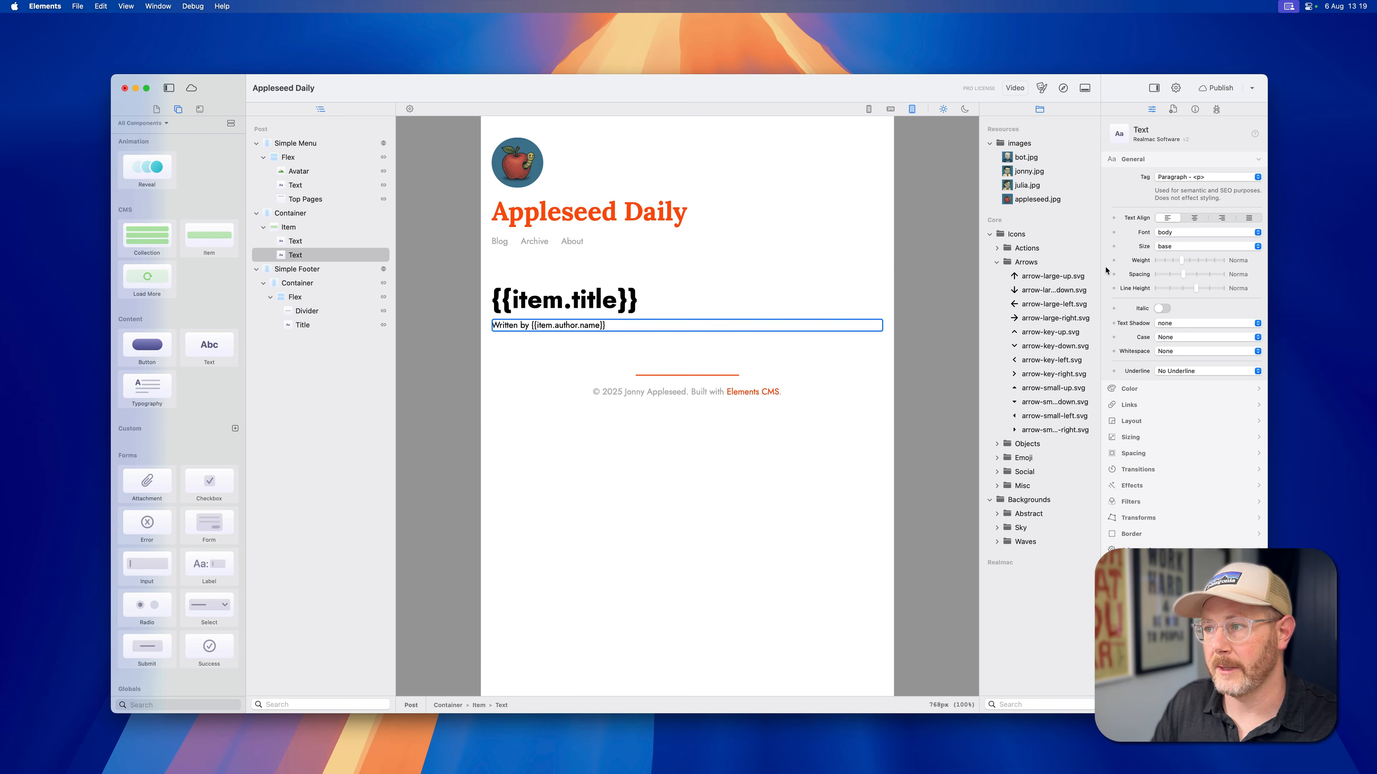
{"action": "left_click", "coordinate": [1182, 247]}
{"action": "left_click", "coordinate": [1179, 286]}
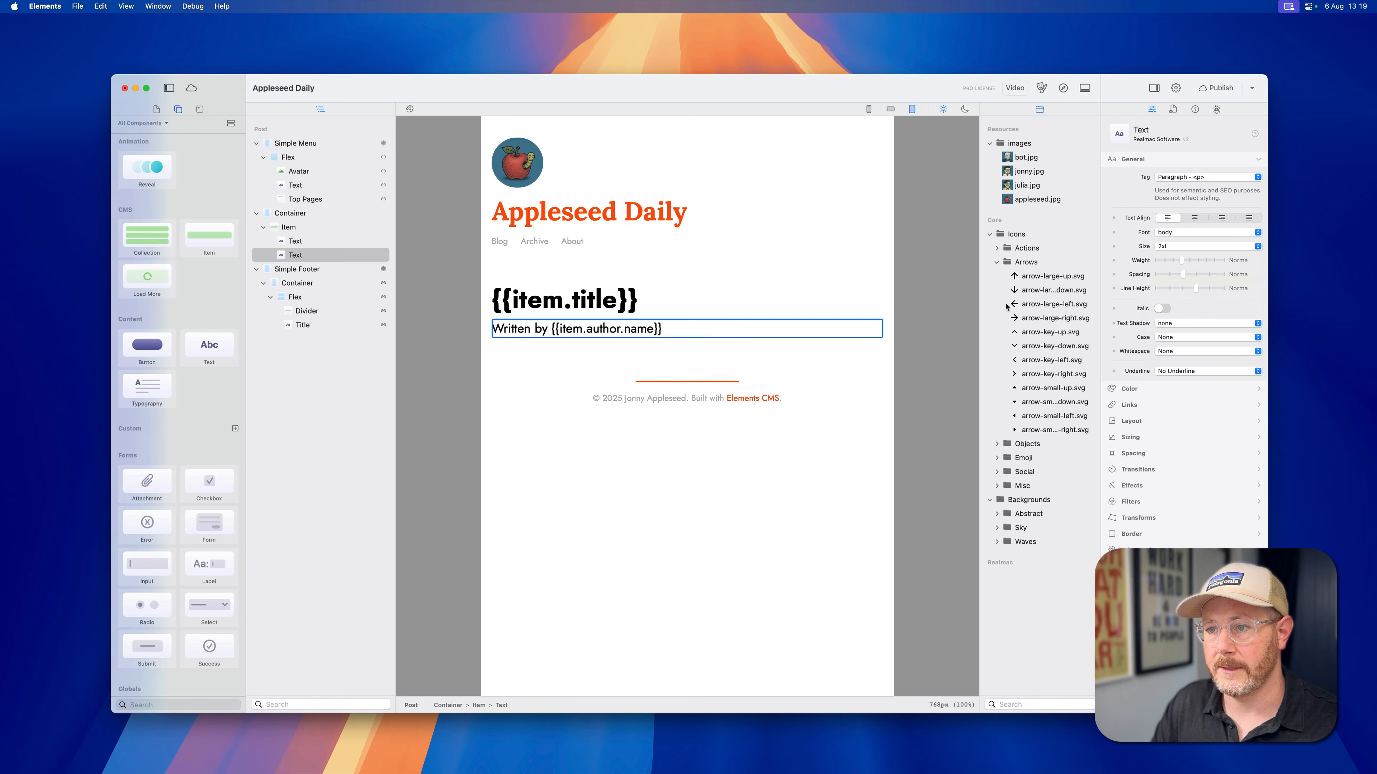
Step: Switch to Safari, reload the post and check the rendered author line below the title
{"action": "key", "text": "super+Tab"}
{"action": "key", "text": "super+r"}
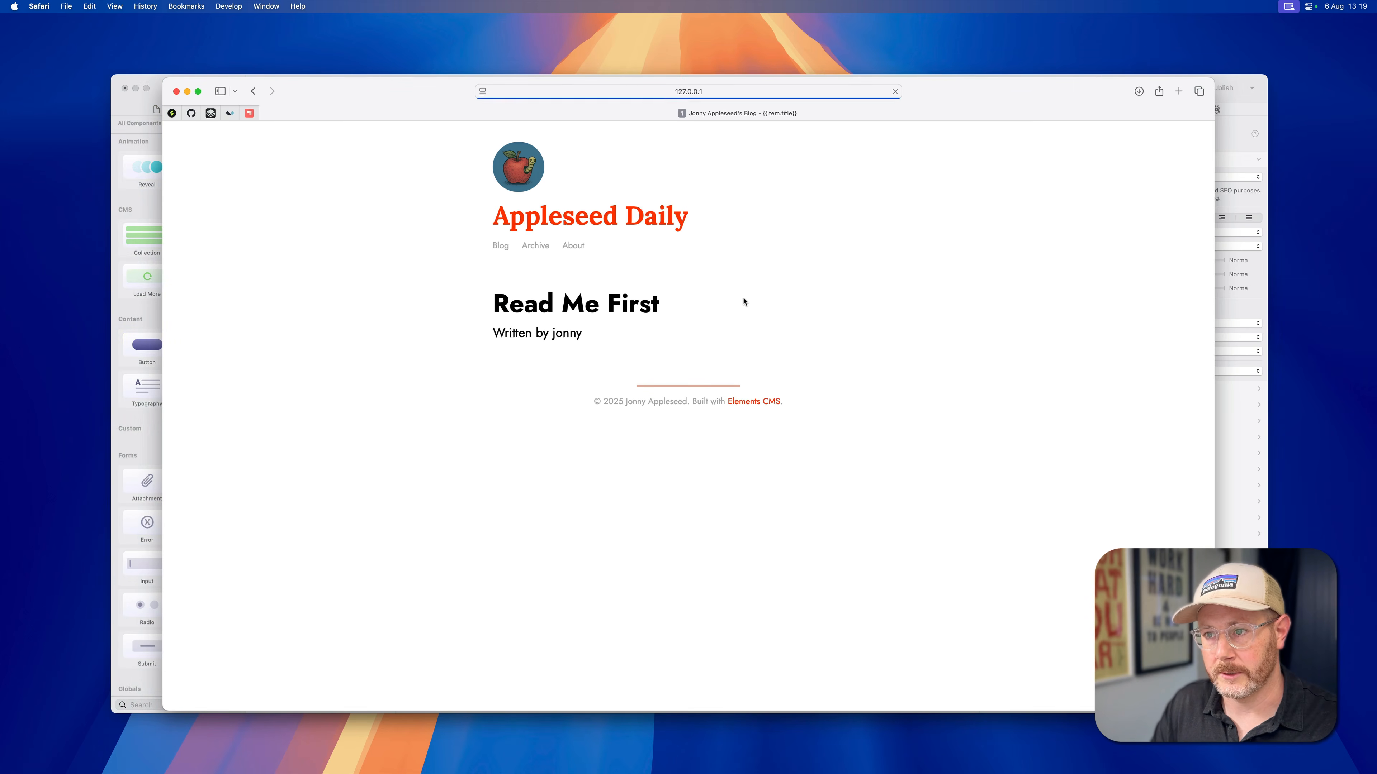
{"action": "left_click_drag", "start_coordinate": [493, 334], "coordinate": [592, 333]}
{"action": "left_click", "coordinate": [565, 332]}
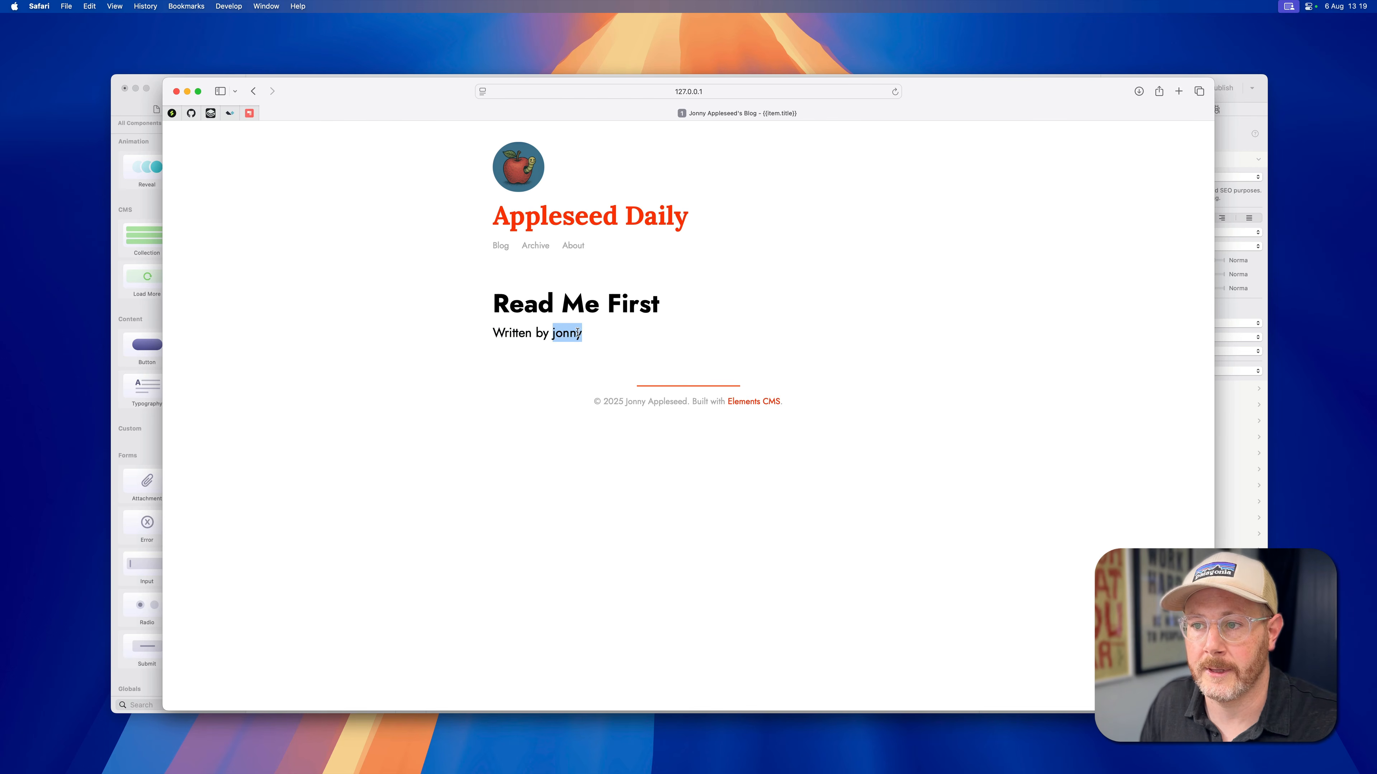
Step: Return to Elements, open read-me.md and review its front matter block, including the author field
{"action": "key", "text": "super+Tab"}
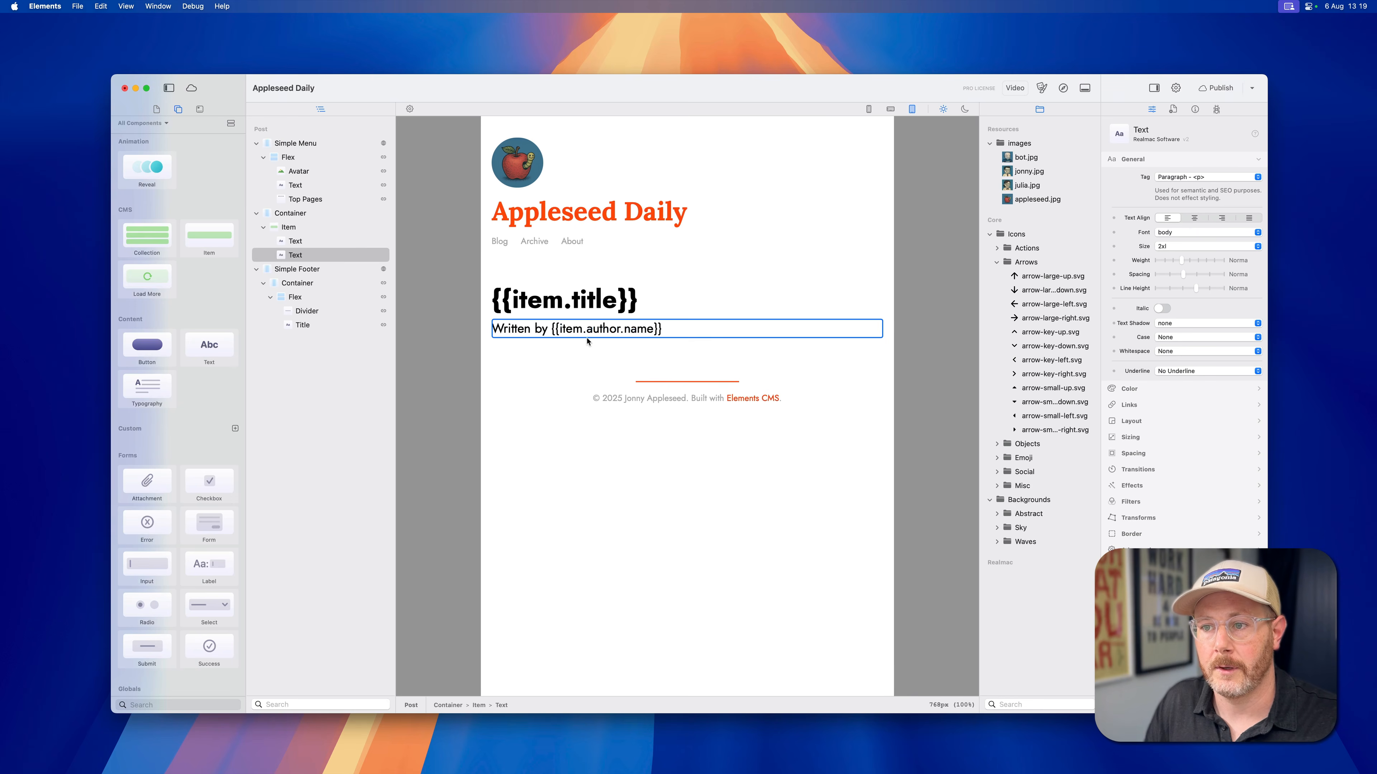
{"action": "left_click", "coordinate": [155, 110]}
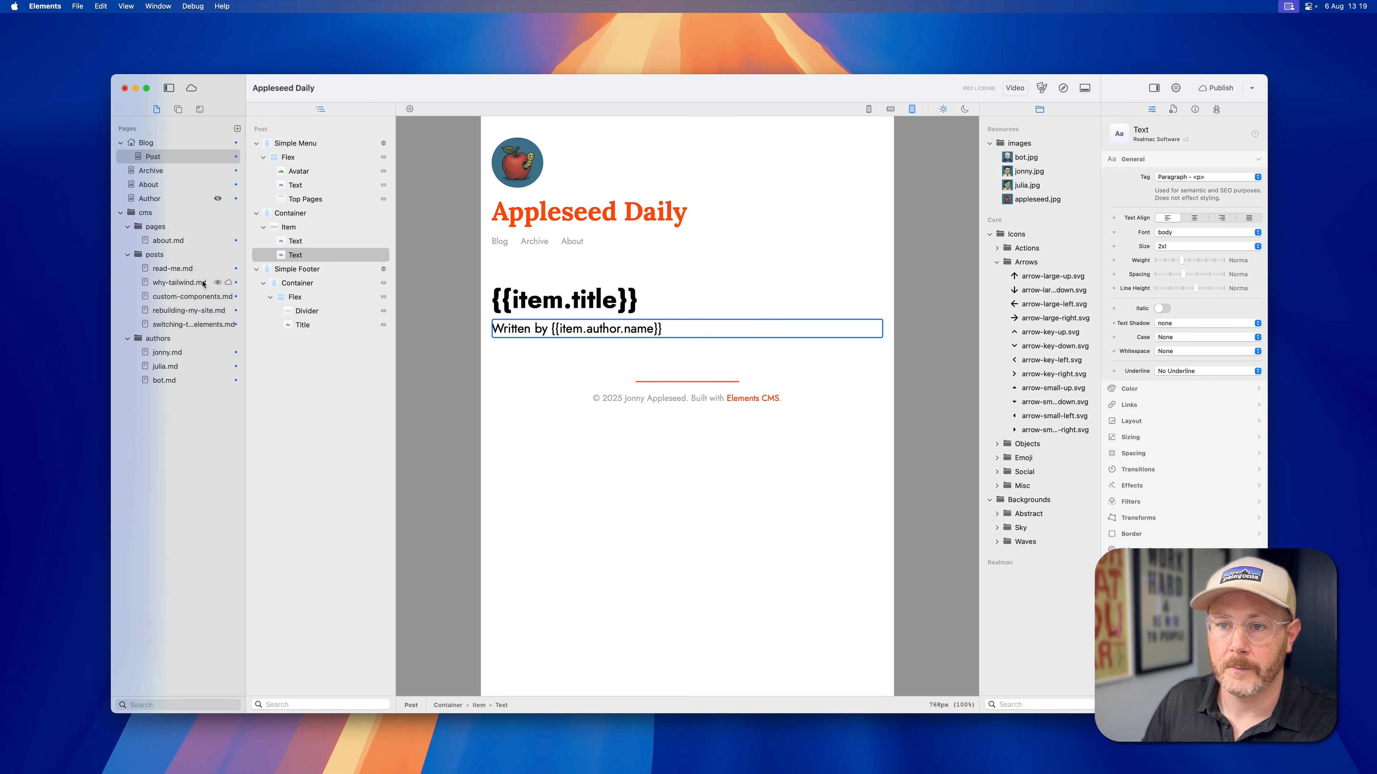
{"action": "left_click", "coordinate": [189, 270]}
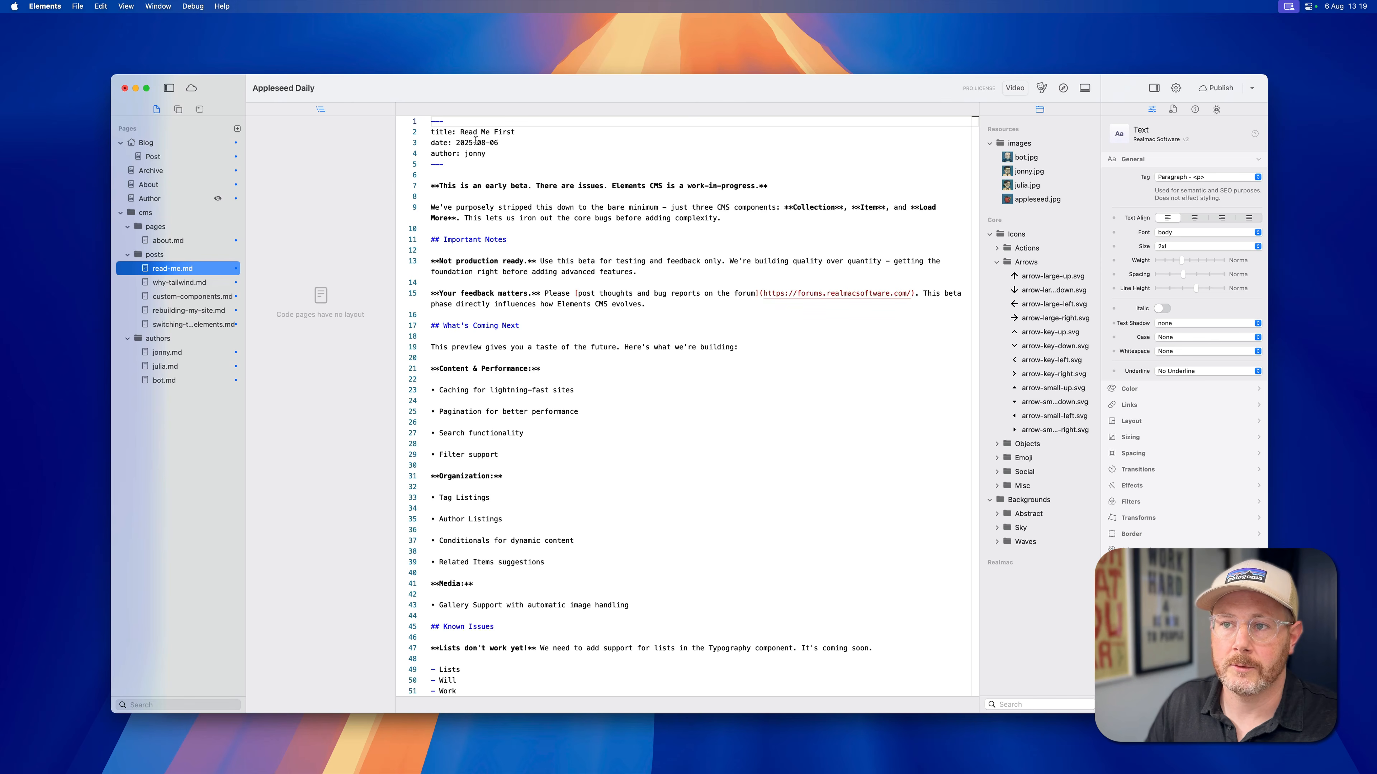
{"action": "double_click", "coordinate": [437, 154]}
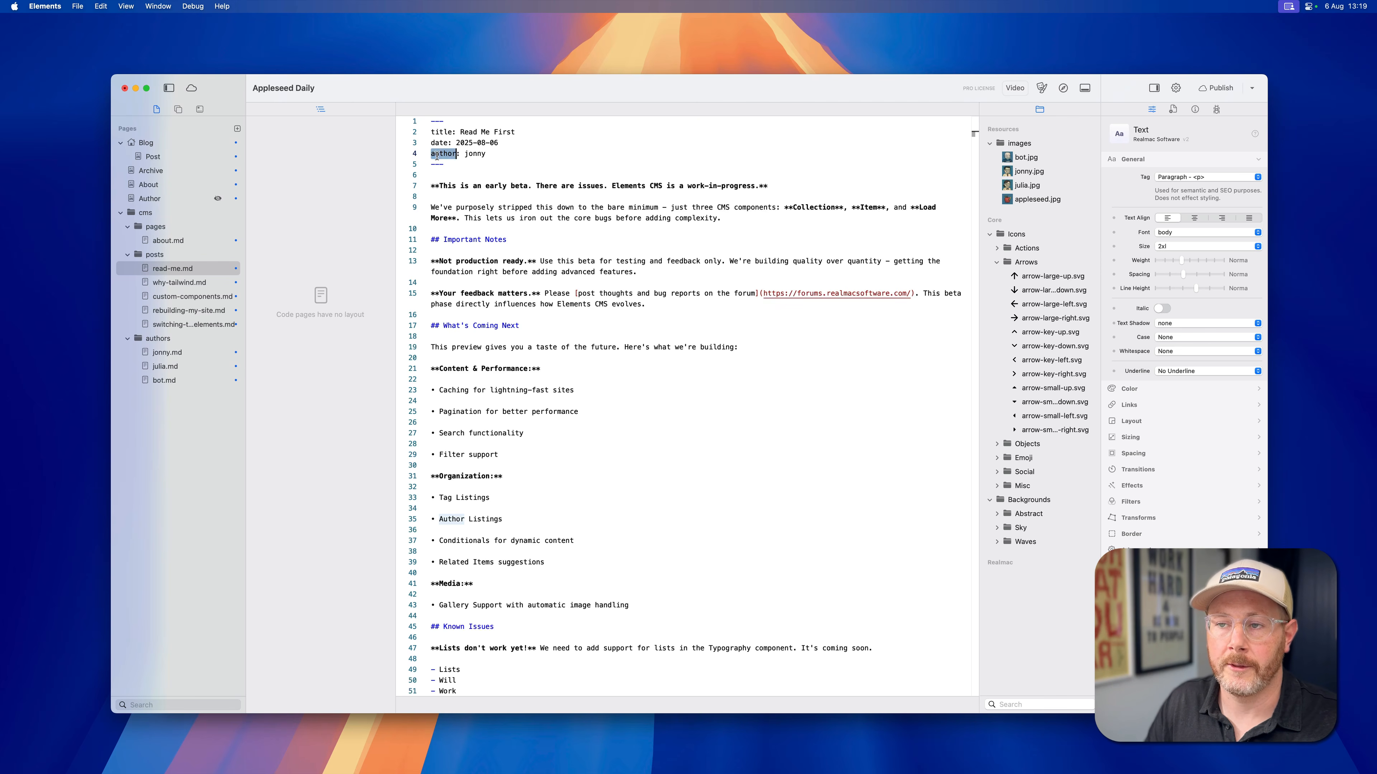
{"action": "double_click", "coordinate": [476, 154]}
{"action": "left_click_drag", "start_coordinate": [452, 165], "coordinate": [416, 125]}
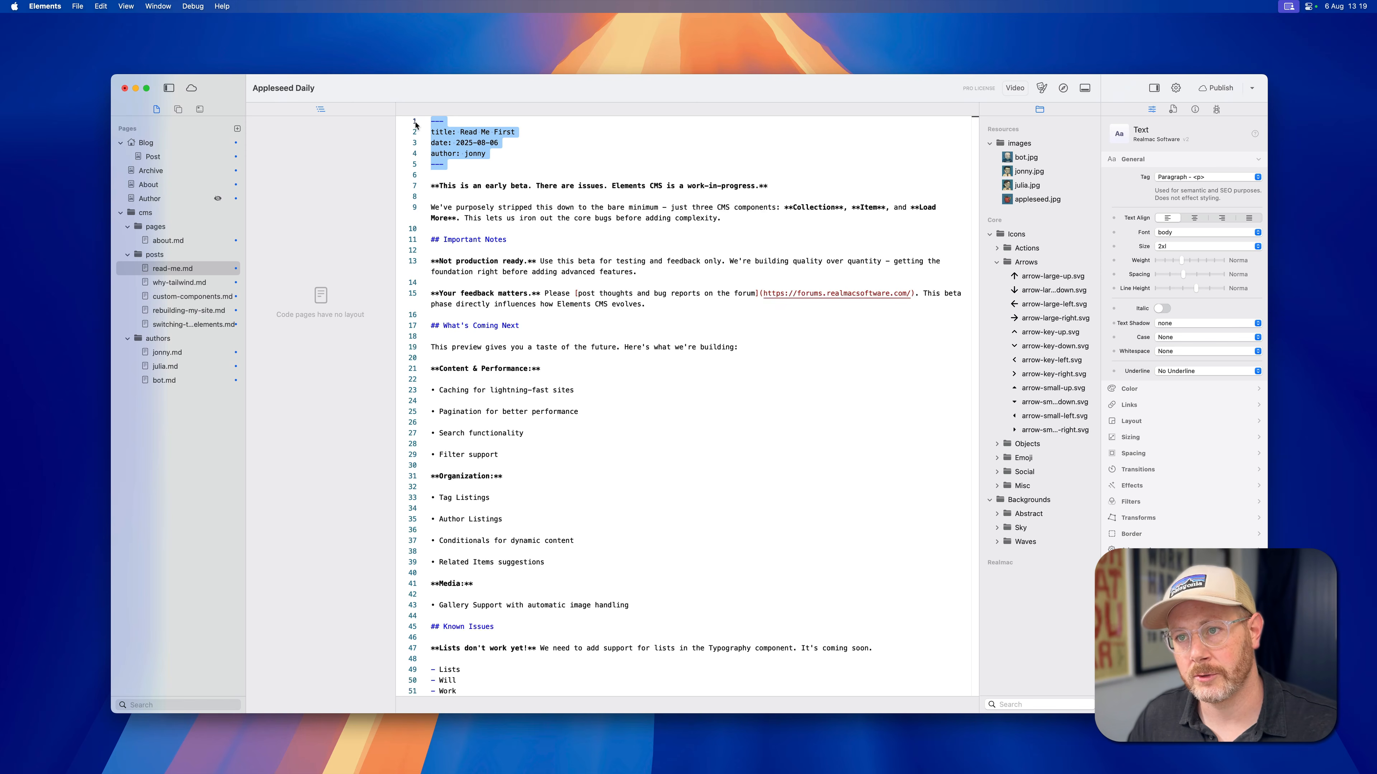
{"action": "left_click", "coordinate": [459, 142]}
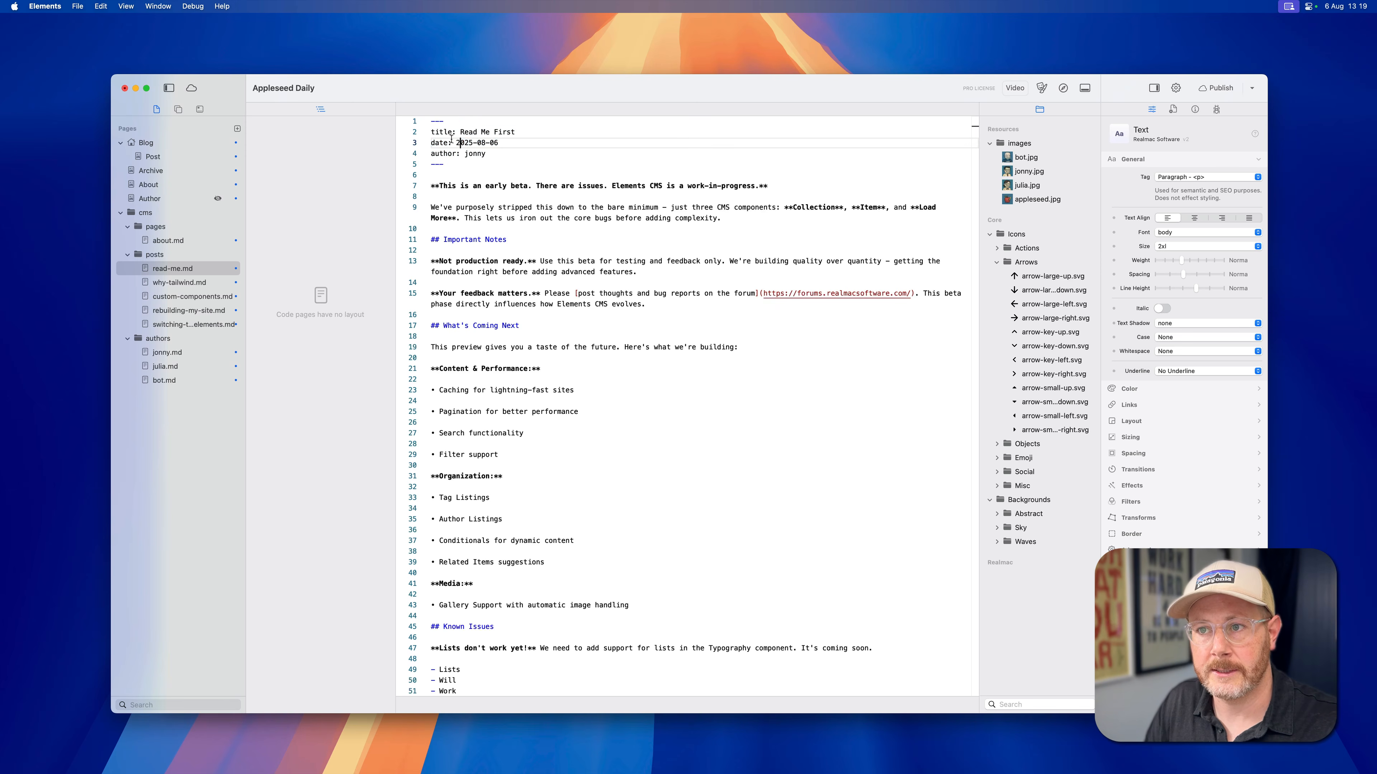
{"action": "left_click_drag", "start_coordinate": [450, 167], "coordinate": [425, 125]}
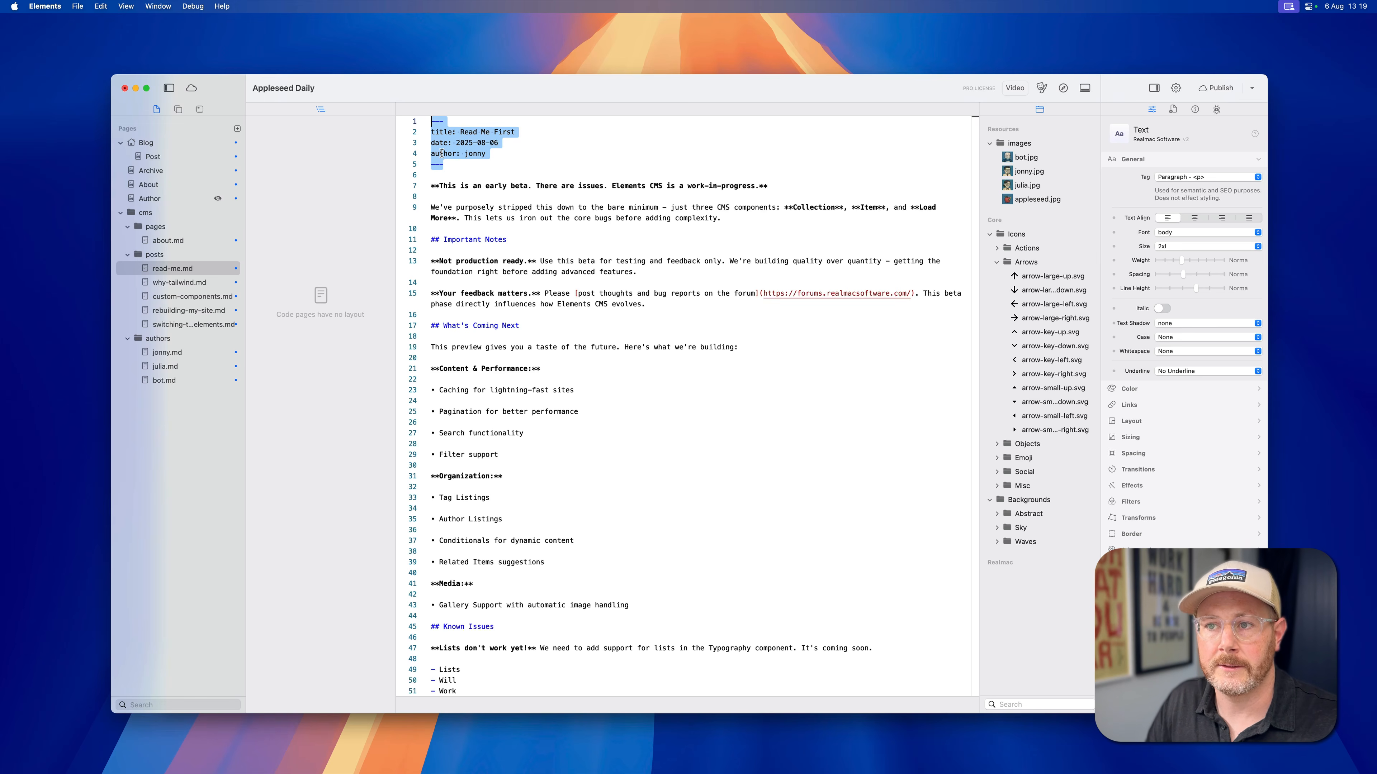
Step: Add a "published: false" line below the author line in the front matter of read-me.md
{"action": "left_click", "coordinate": [499, 154]}
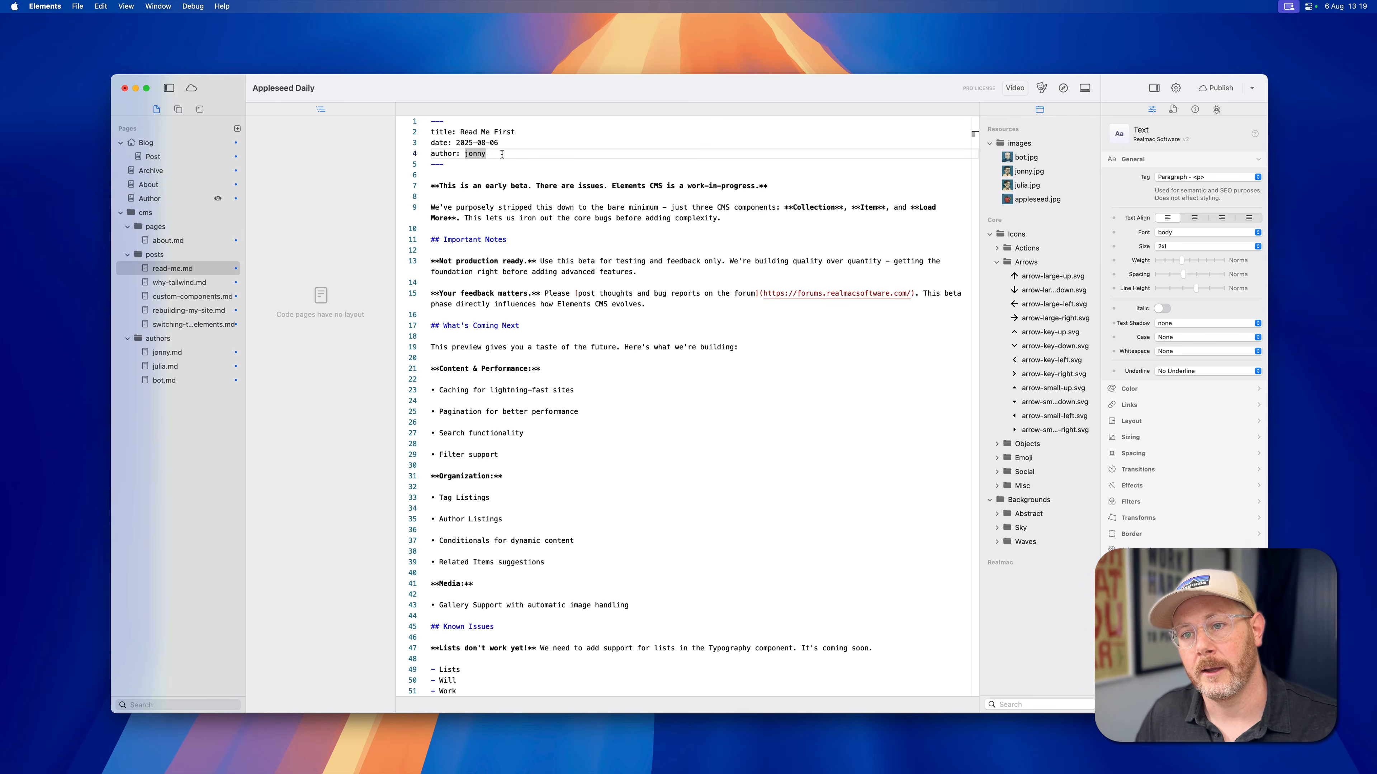
{"action": "key", "text": "Return"}
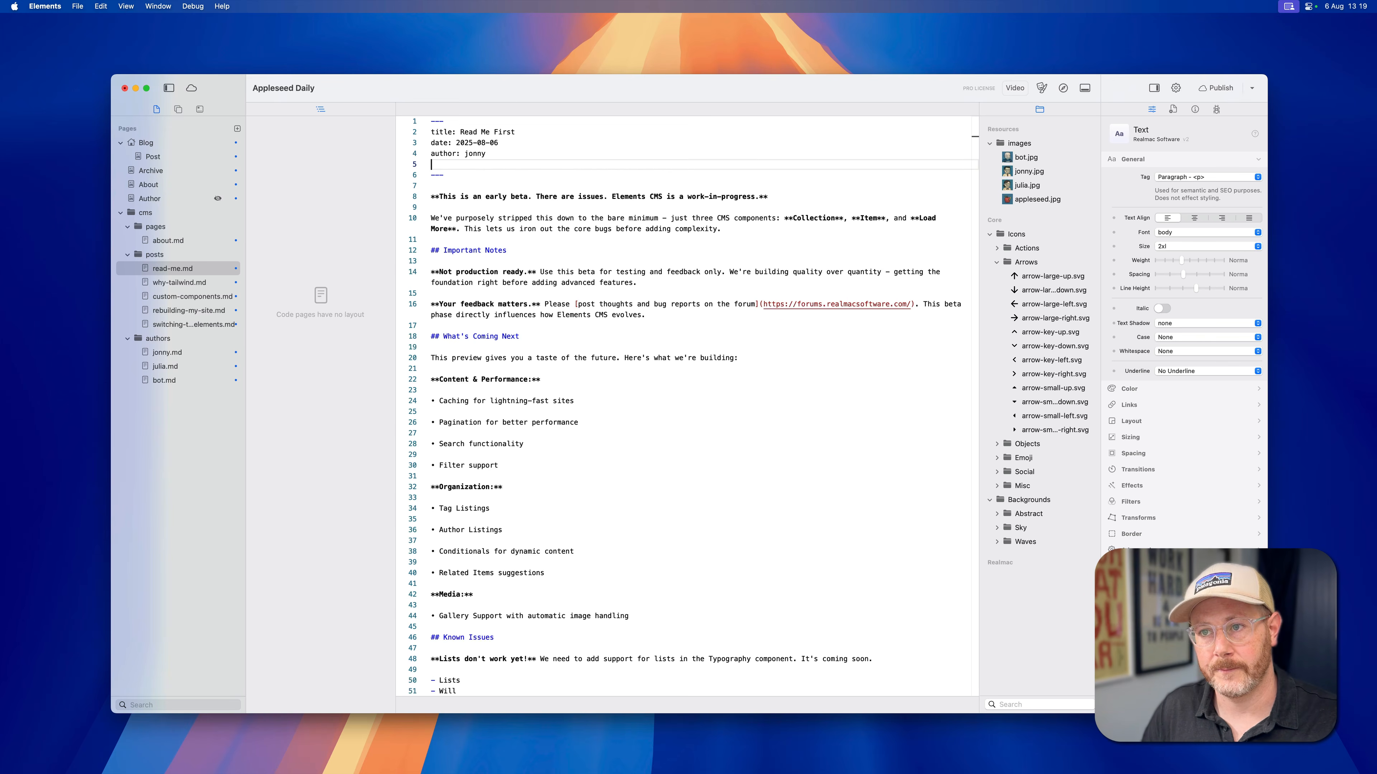
{"action": "type", "text": "publish"}
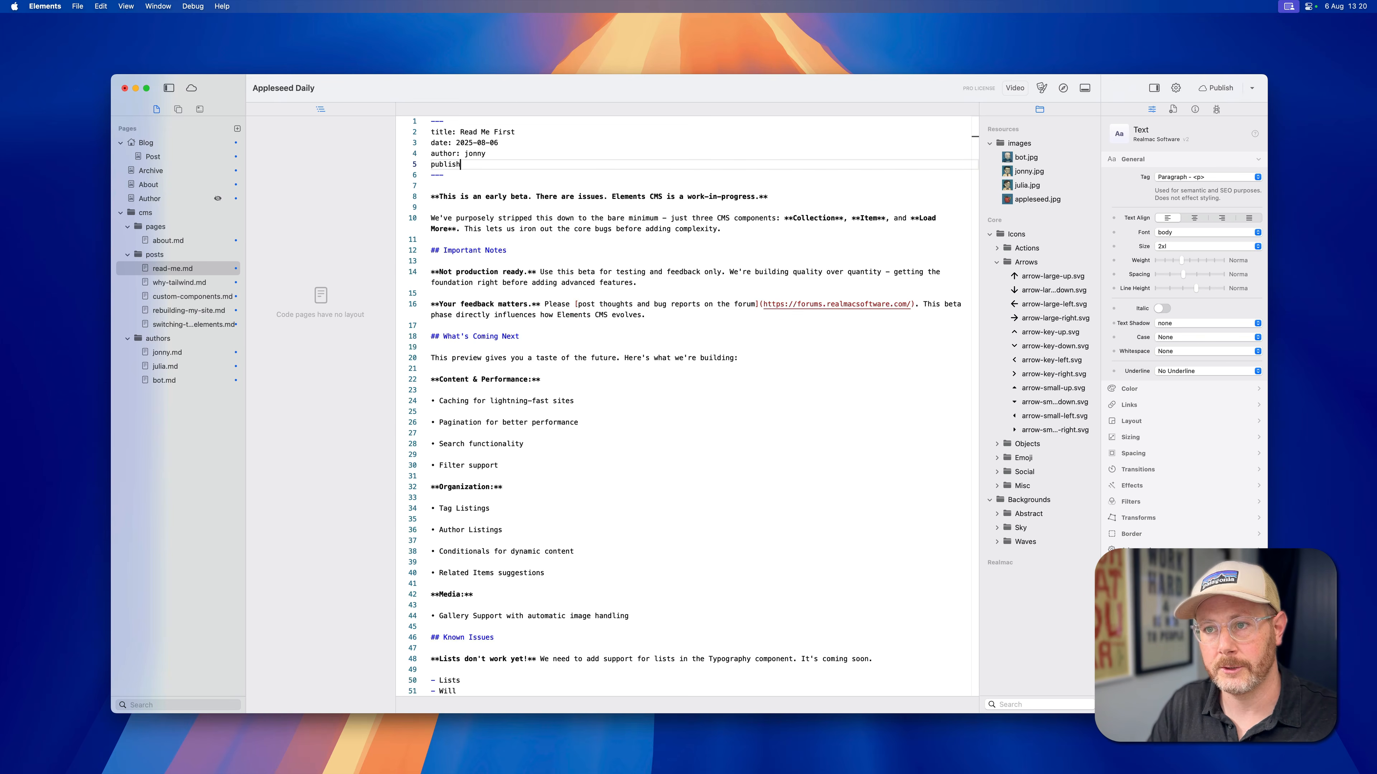
{"action": "type", "text": "ed: false"}
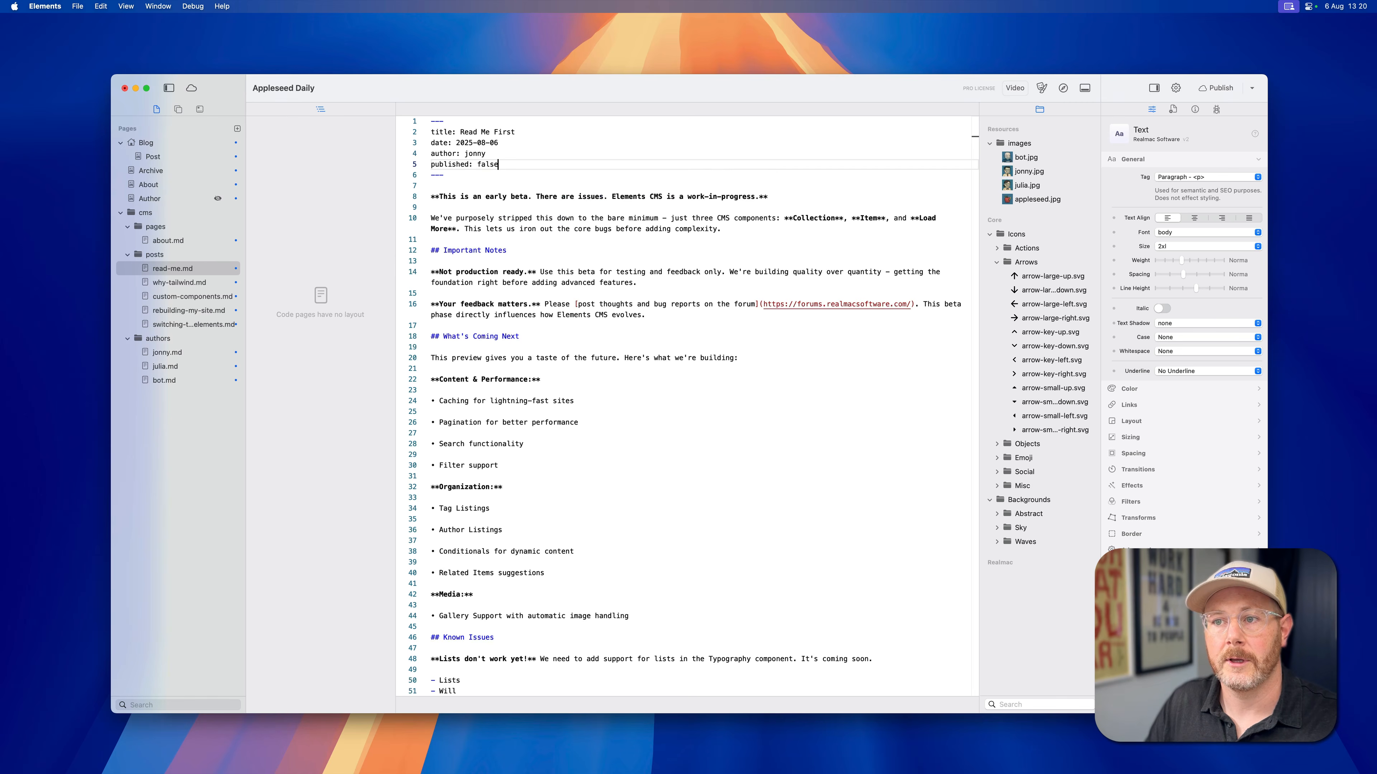
{"action": "double_click", "coordinate": [448, 164]}
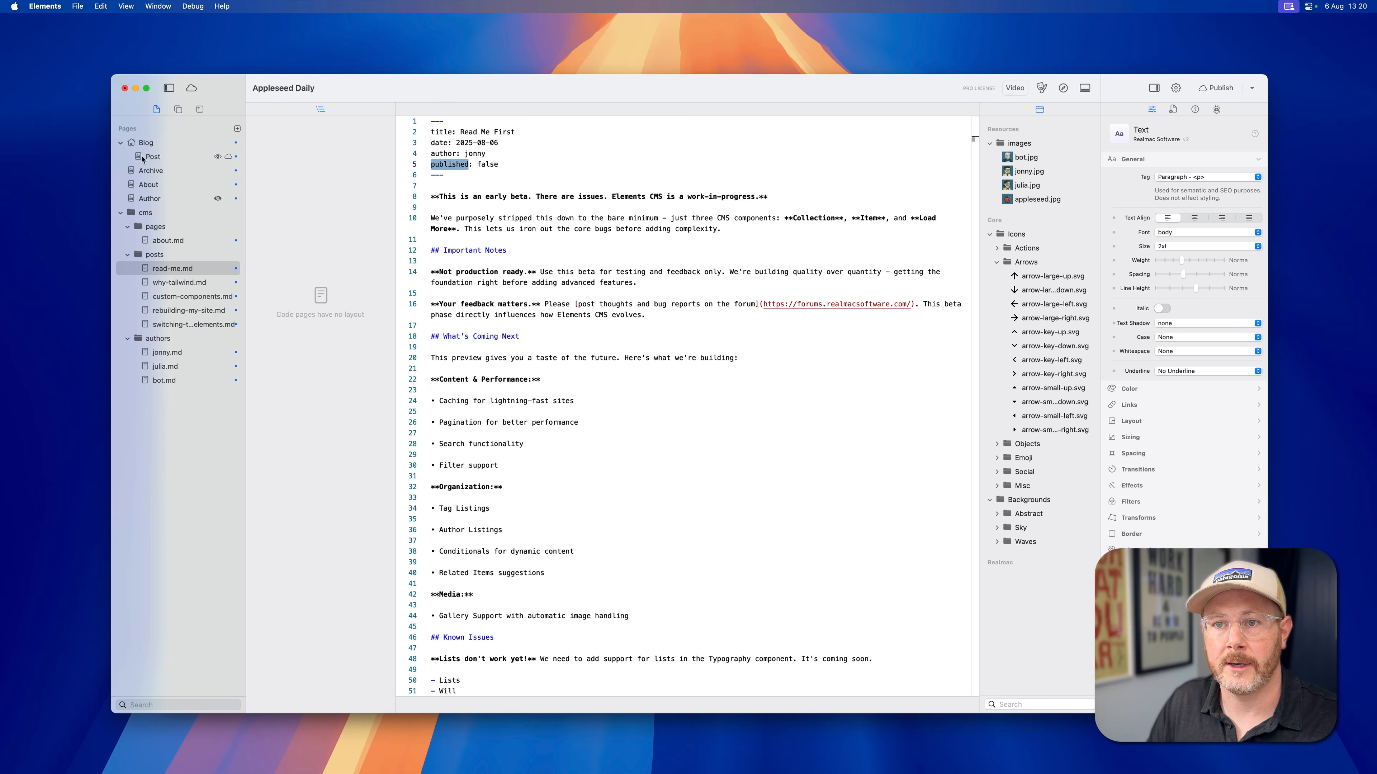
Step: Open the Blog page and inspect the Posts collection's Status filter options, keeping Published selected
{"action": "left_click", "coordinate": [145, 143]}
{"action": "right_click", "coordinate": [599, 289]}
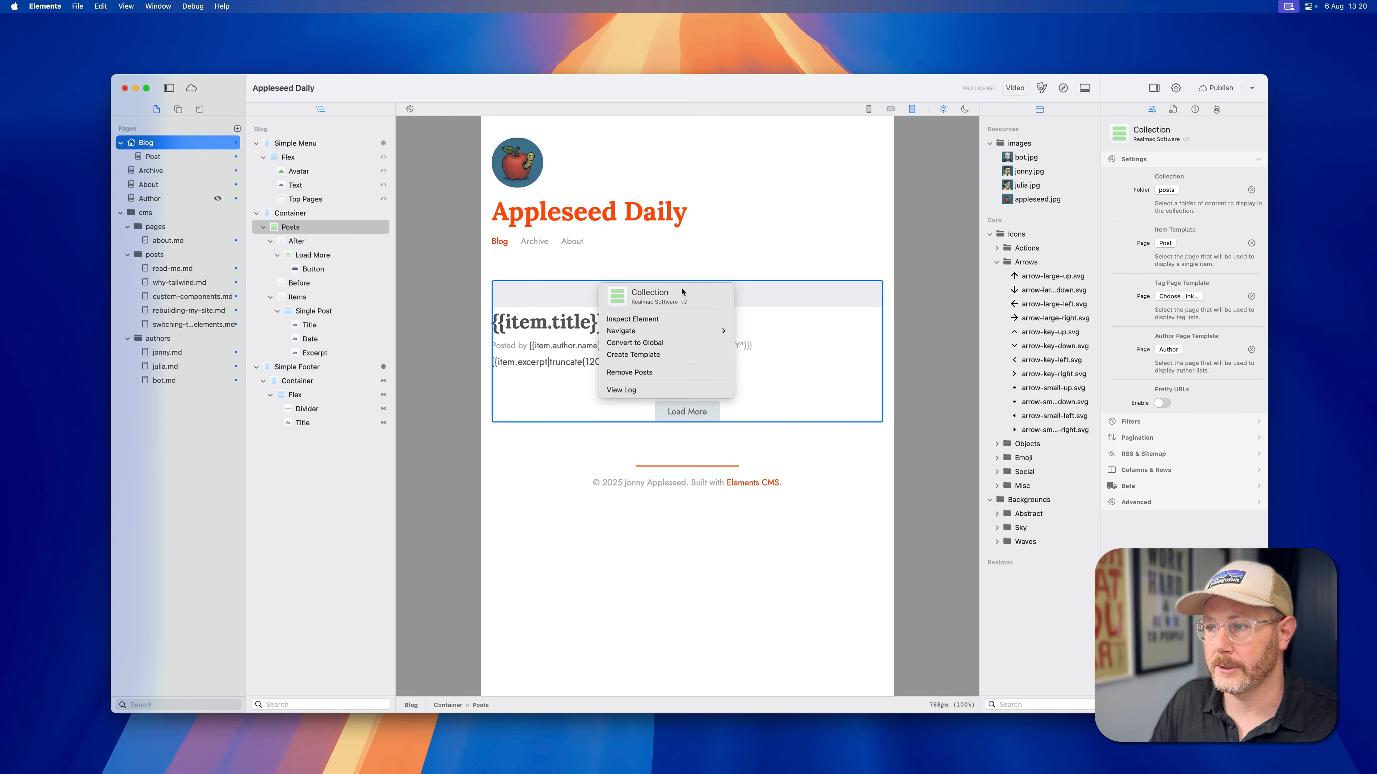
{"action": "left_click", "coordinate": [593, 284]}
{"action": "left_click", "coordinate": [1208, 423]}
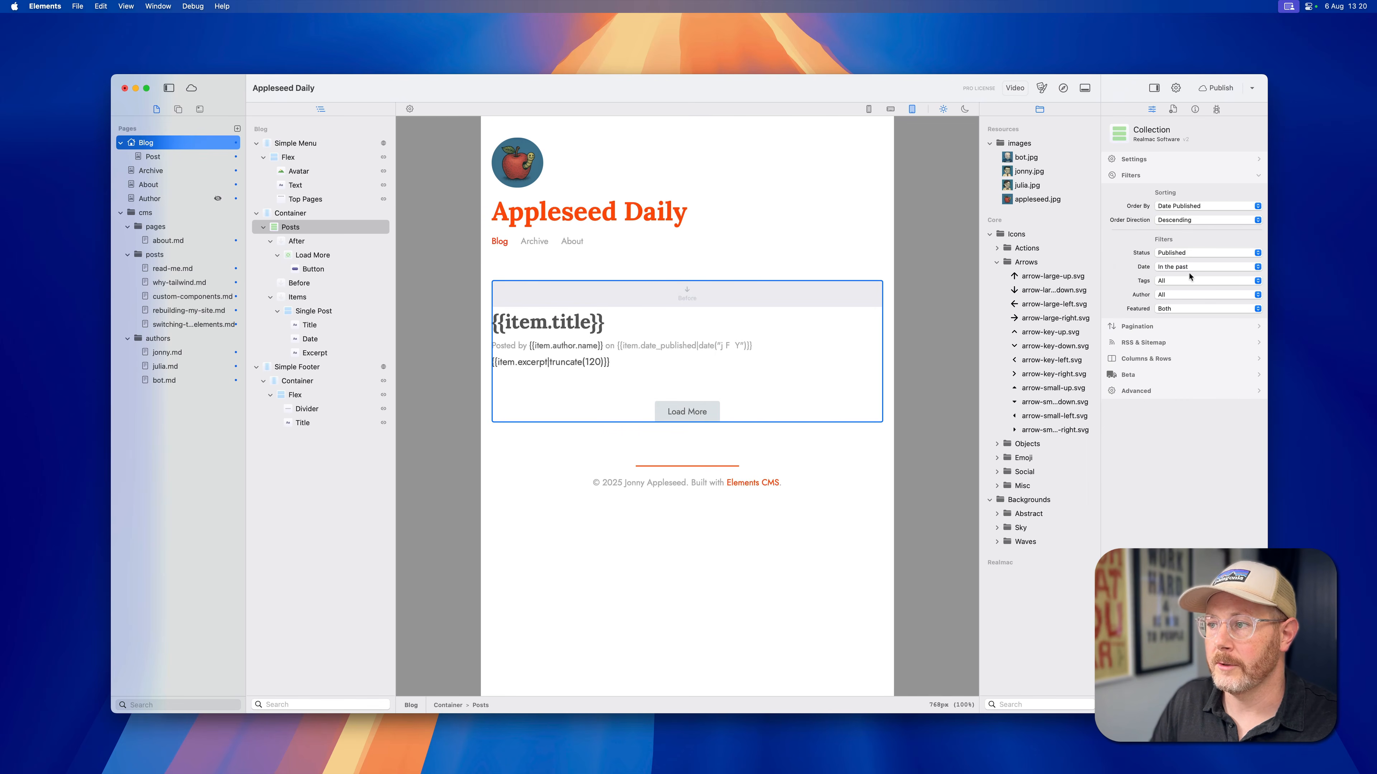
{"action": "left_click", "coordinate": [1179, 255]}
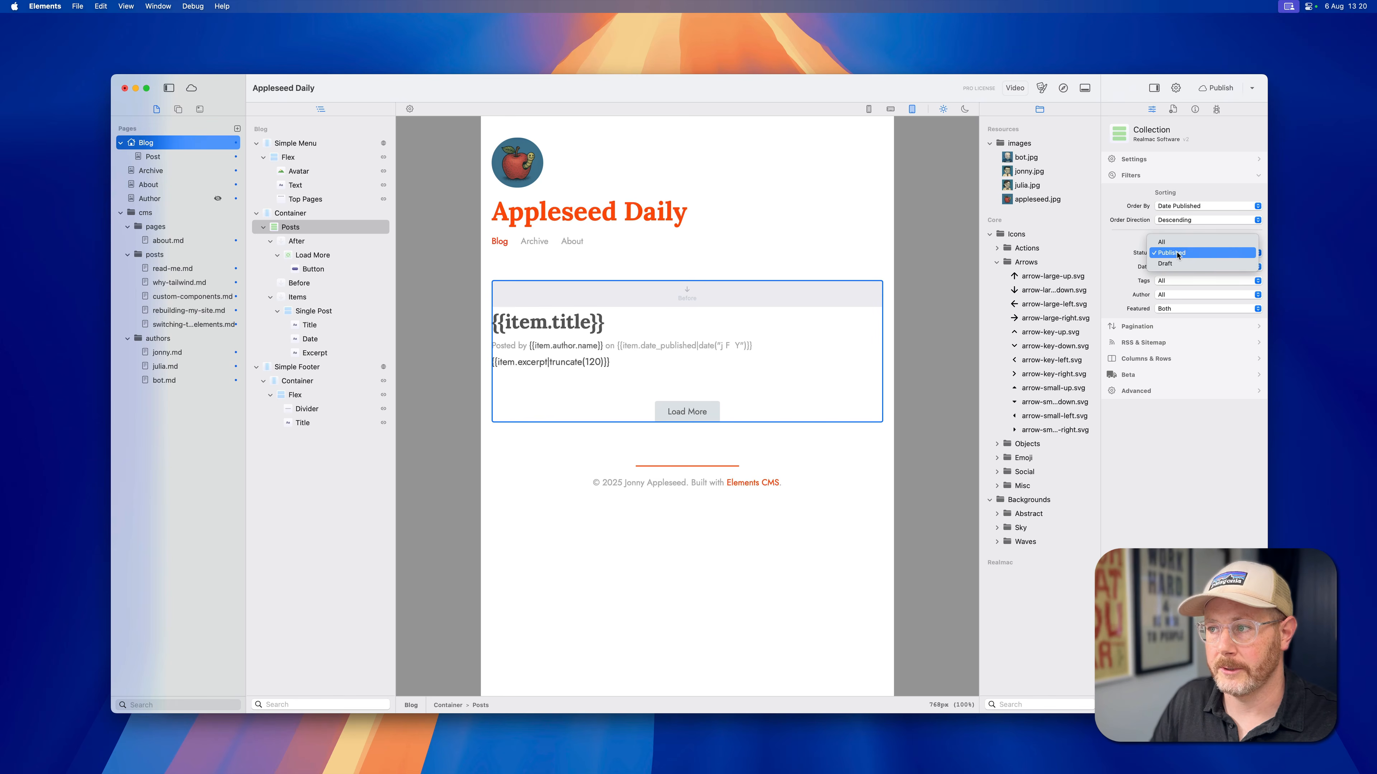
{"action": "left_click", "coordinate": [1176, 256]}
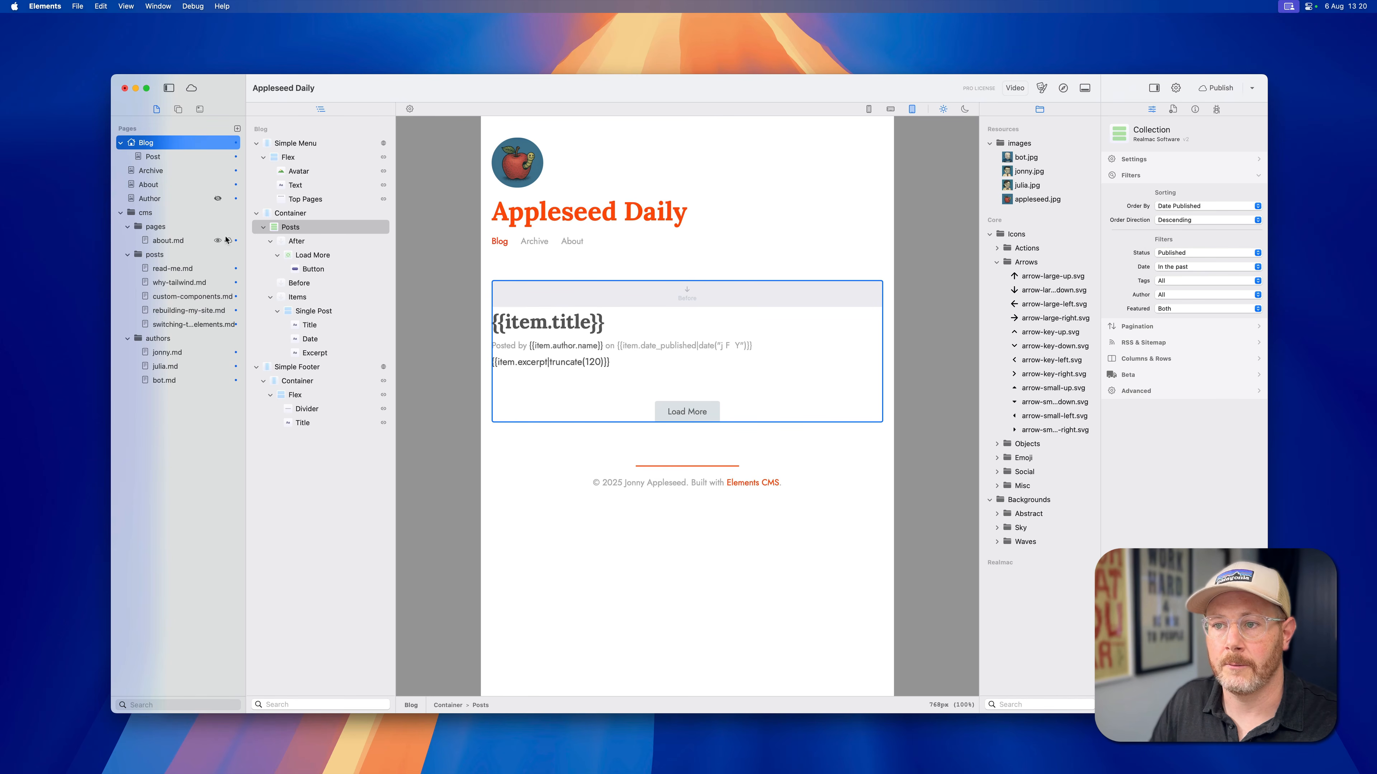
Step: Reopen read-me.md and remove the "published: false" line from its front matter
{"action": "left_click", "coordinate": [185, 270]}
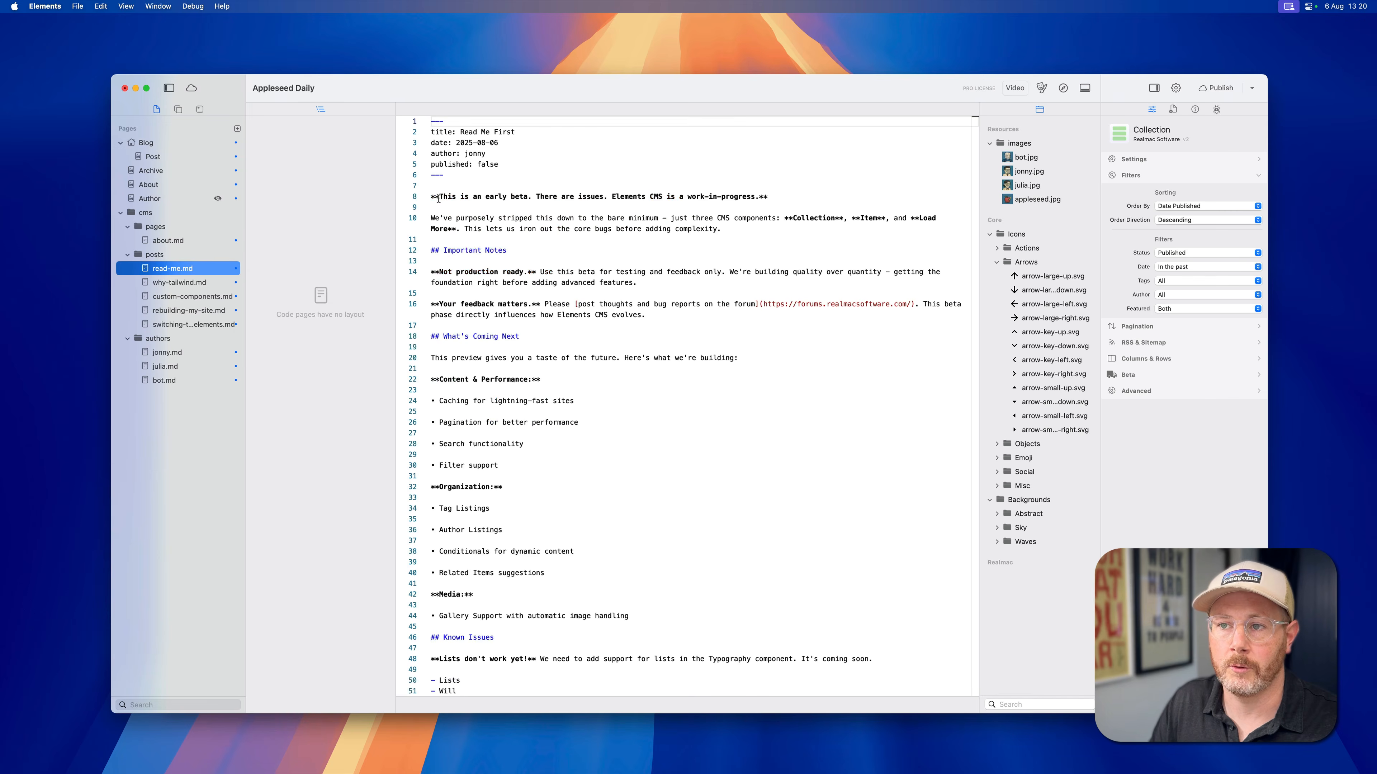
{"action": "left_click", "coordinate": [453, 163]}
{"action": "double_click", "coordinate": [478, 164]}
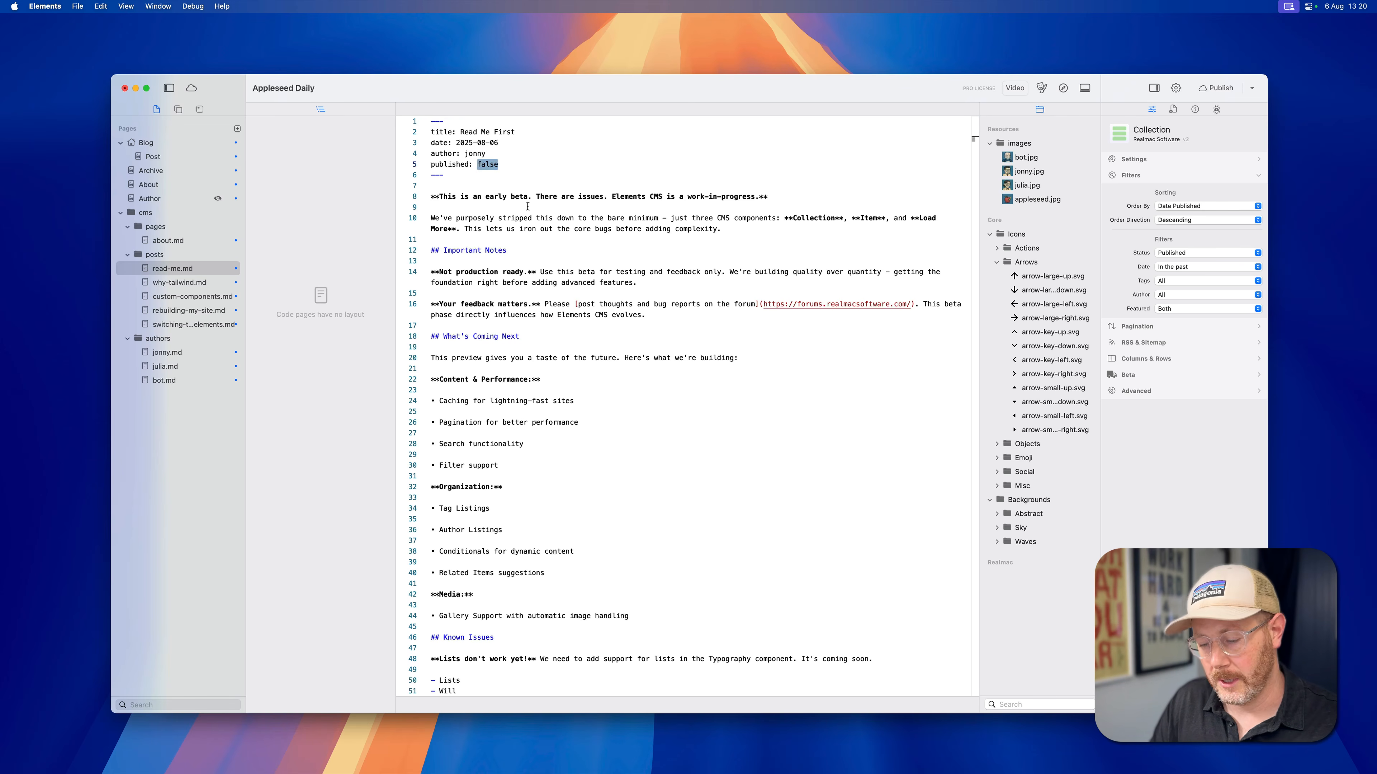
{"action": "left_click_drag", "start_coordinate": [500, 164], "coordinate": [400, 164]}
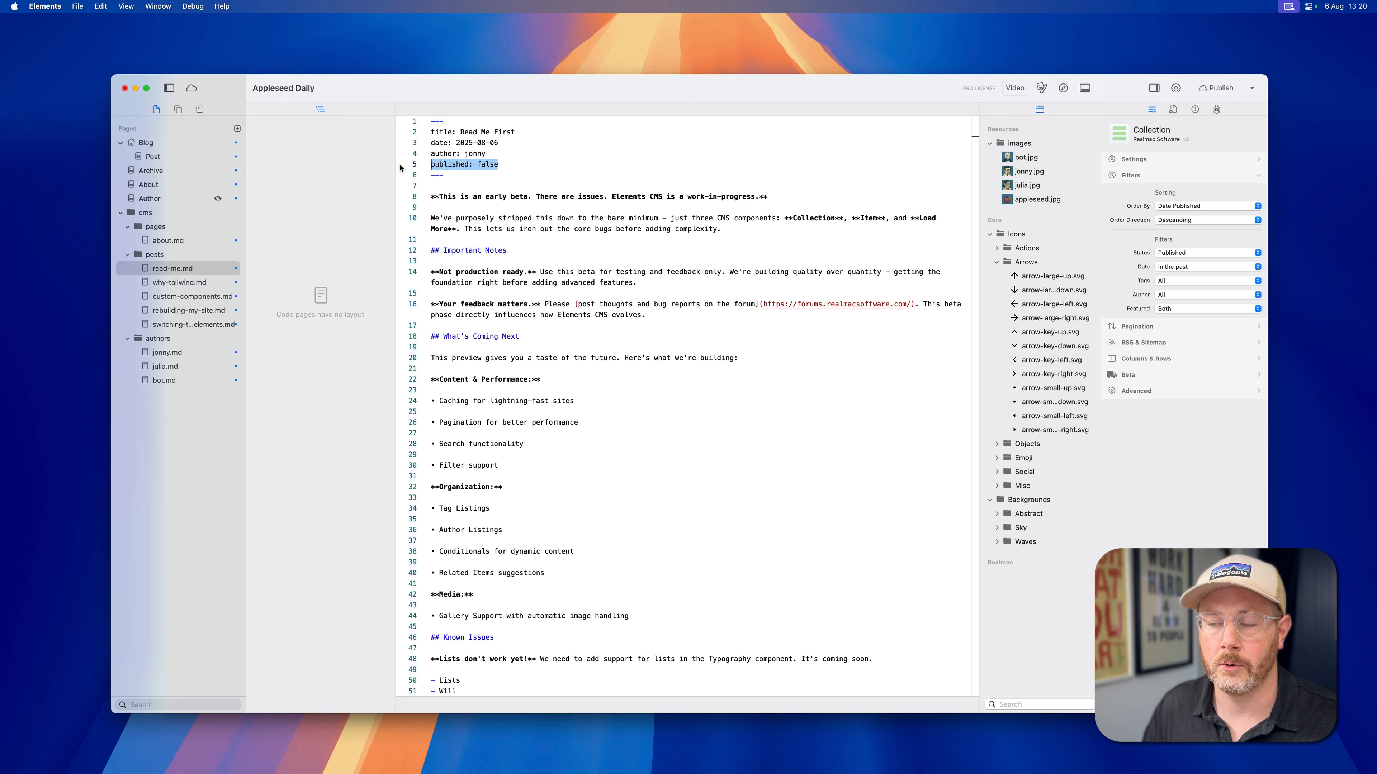
{"action": "key", "text": "BackSpace"}
{"action": "key", "text": "BackSpace"}
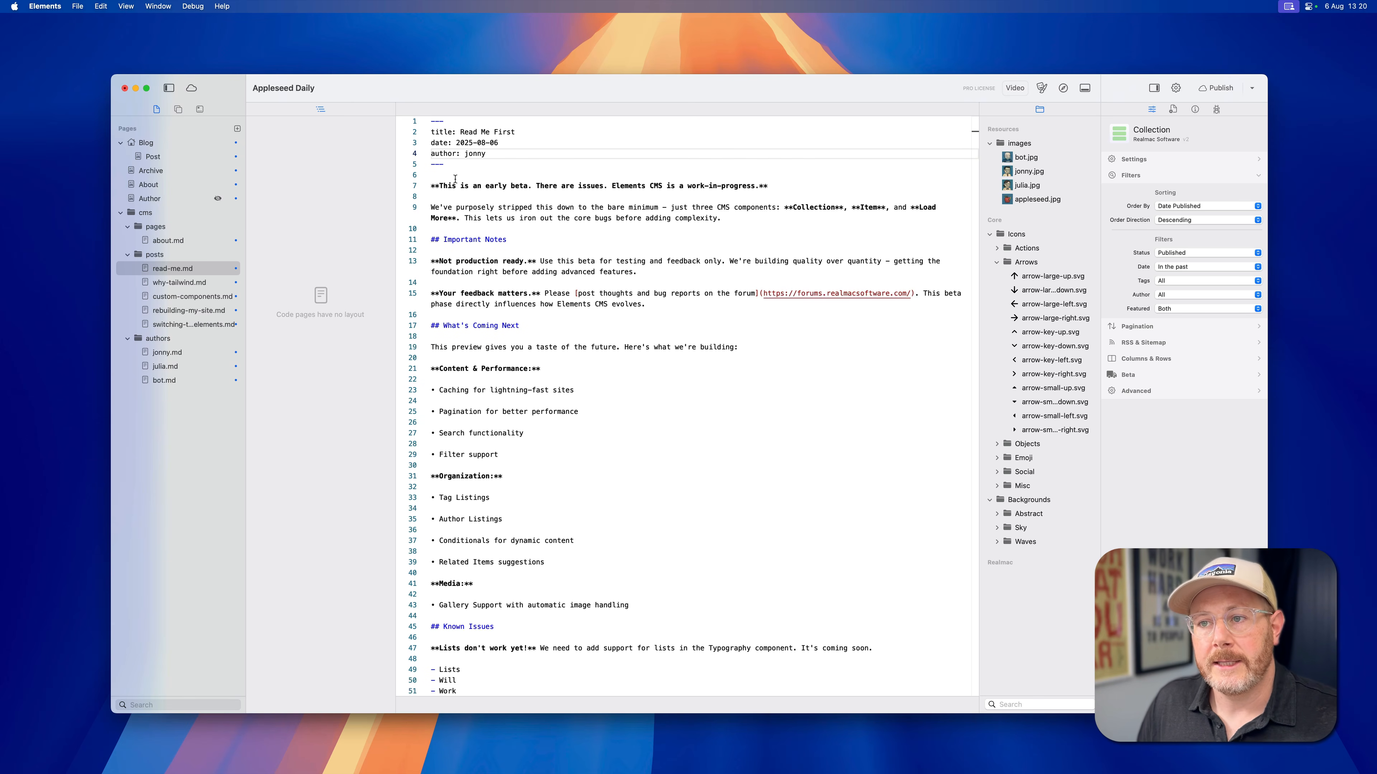
Step: Compare the author value in read-me.md with the author file jonny.md
{"action": "double_click", "coordinate": [440, 153]}
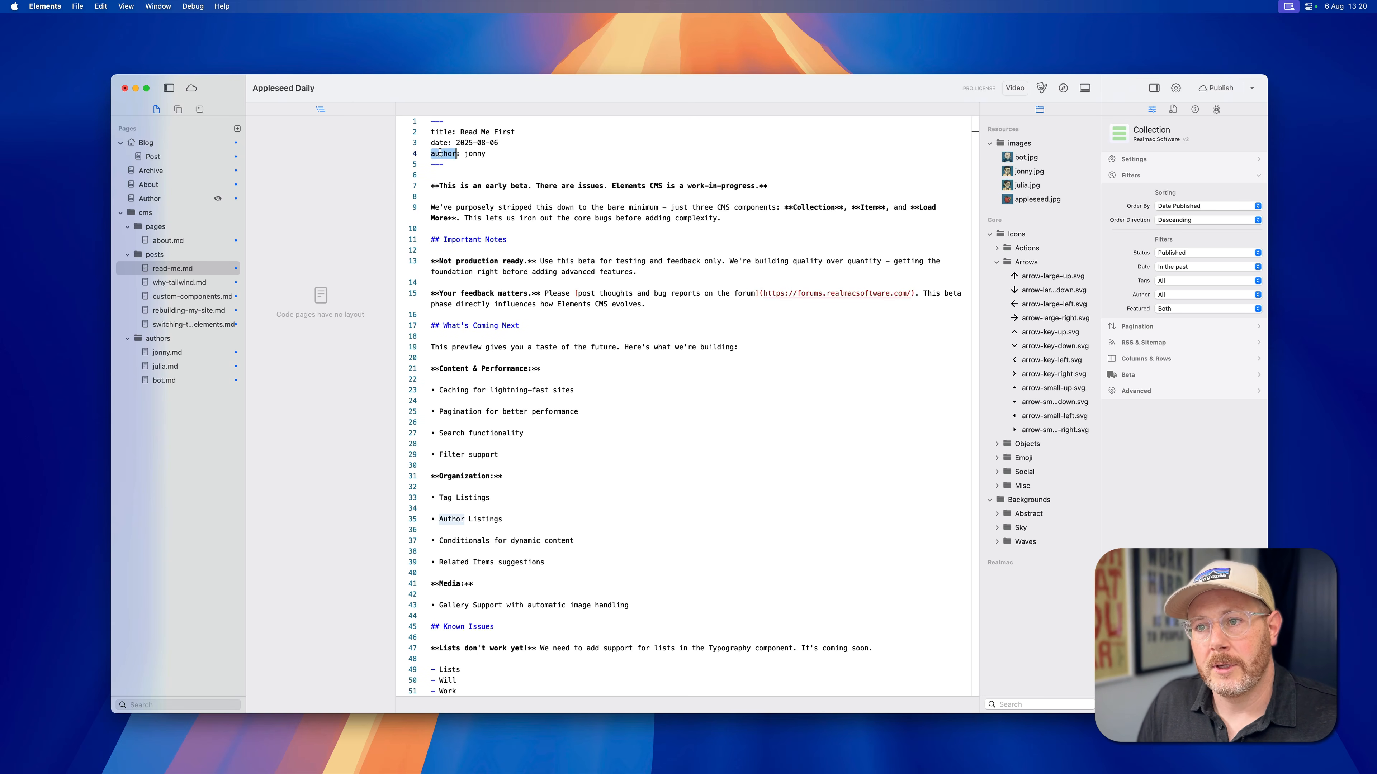
{"action": "double_click", "coordinate": [482, 153]}
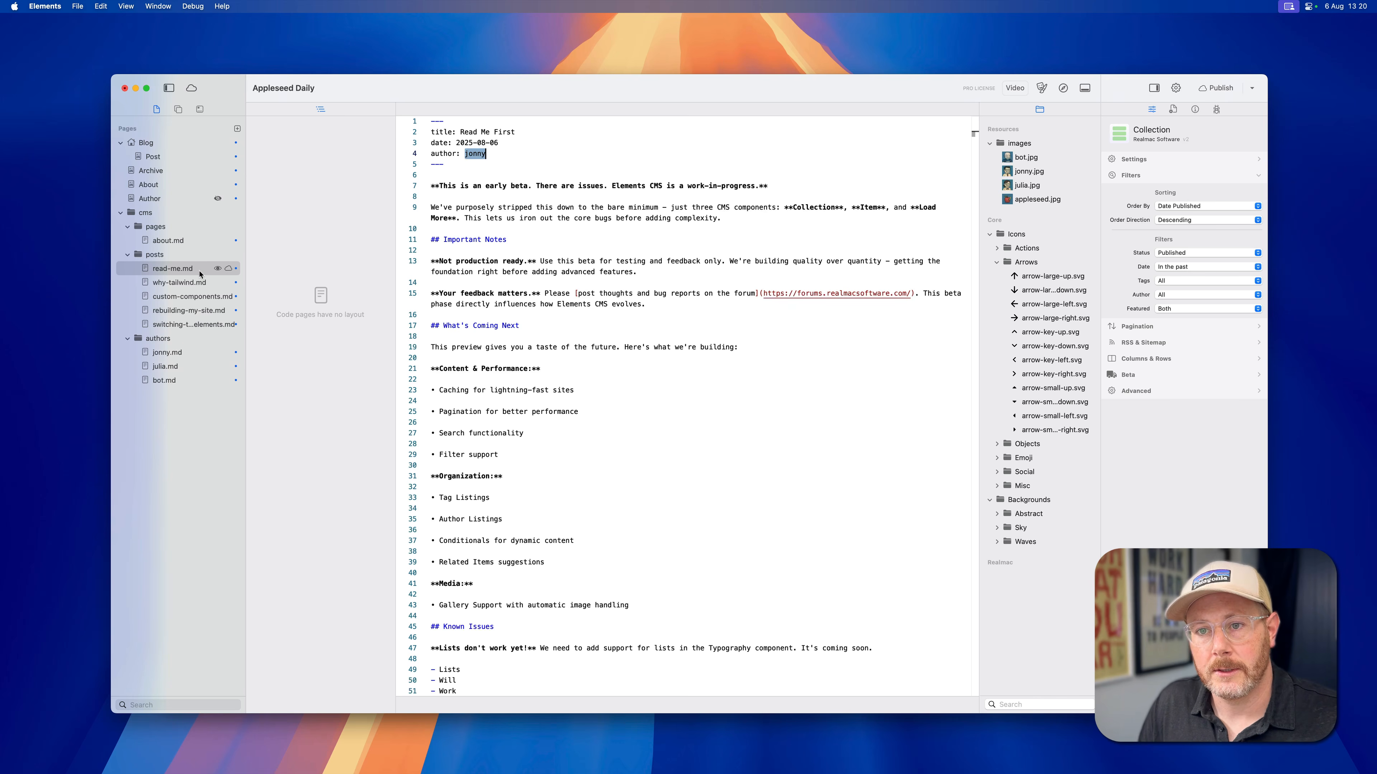
{"action": "left_click", "coordinate": [167, 353]}
{"action": "left_click_drag", "start_coordinate": [455, 227], "coordinate": [404, 101]}
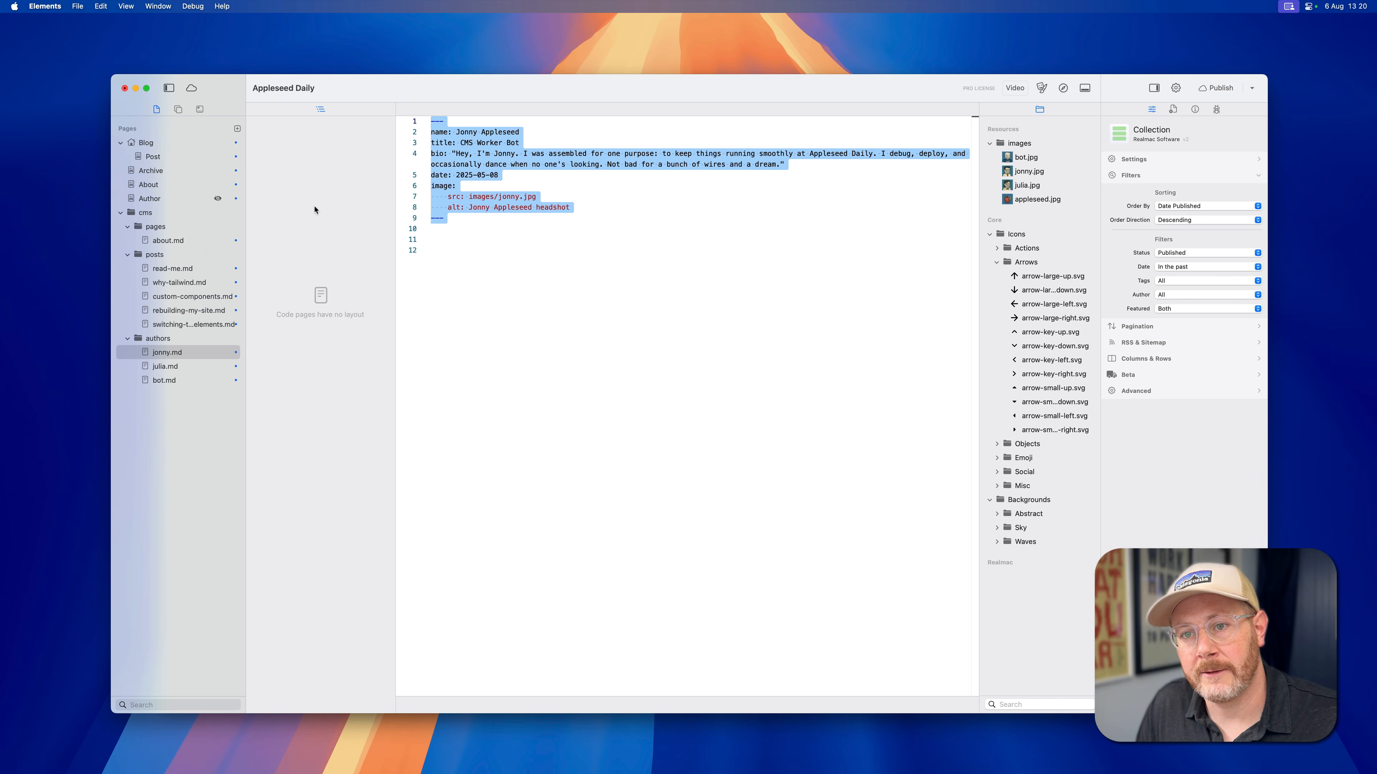
{"action": "left_click", "coordinate": [173, 268]}
{"action": "double_click", "coordinate": [494, 154]}
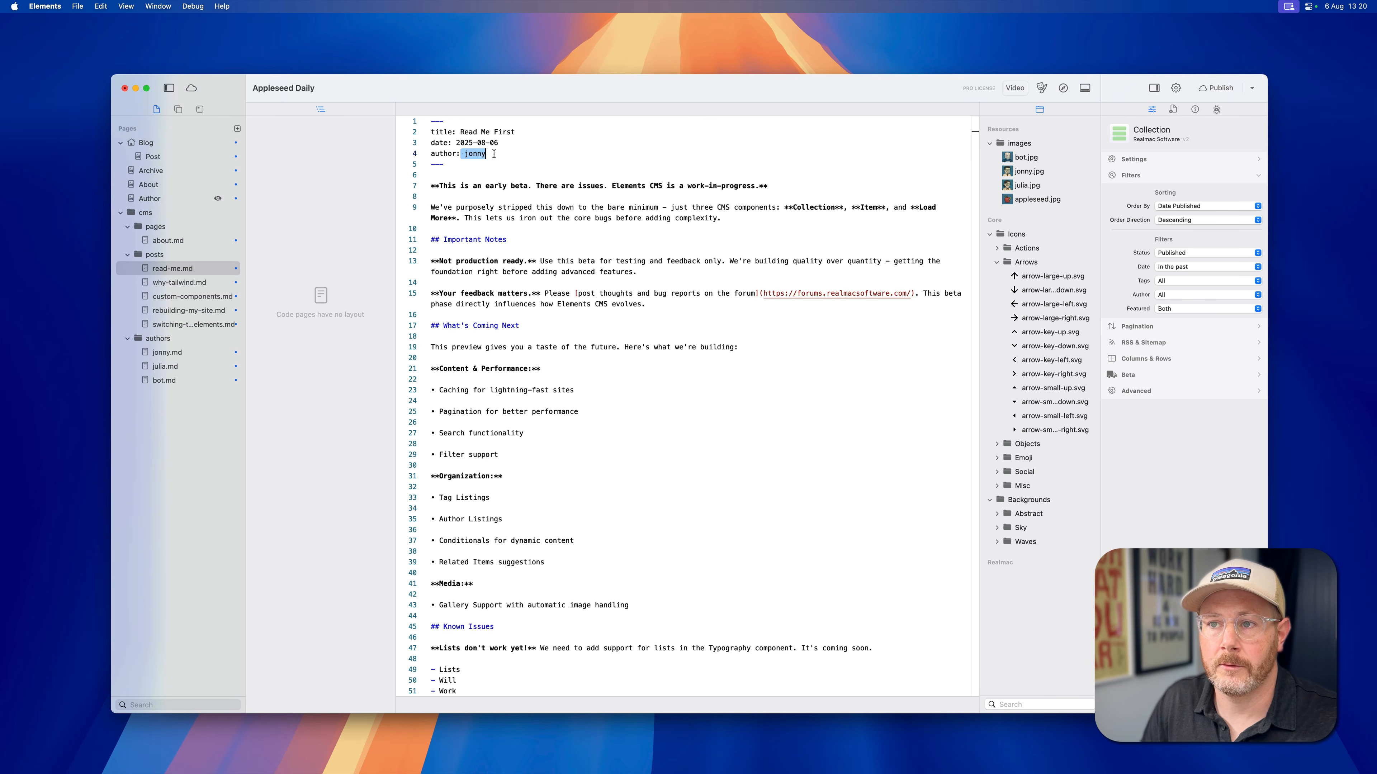
Step: Reopen jonny.md and examine its name, title, bio, date and image fields
{"action": "left_click", "coordinate": [168, 352]}
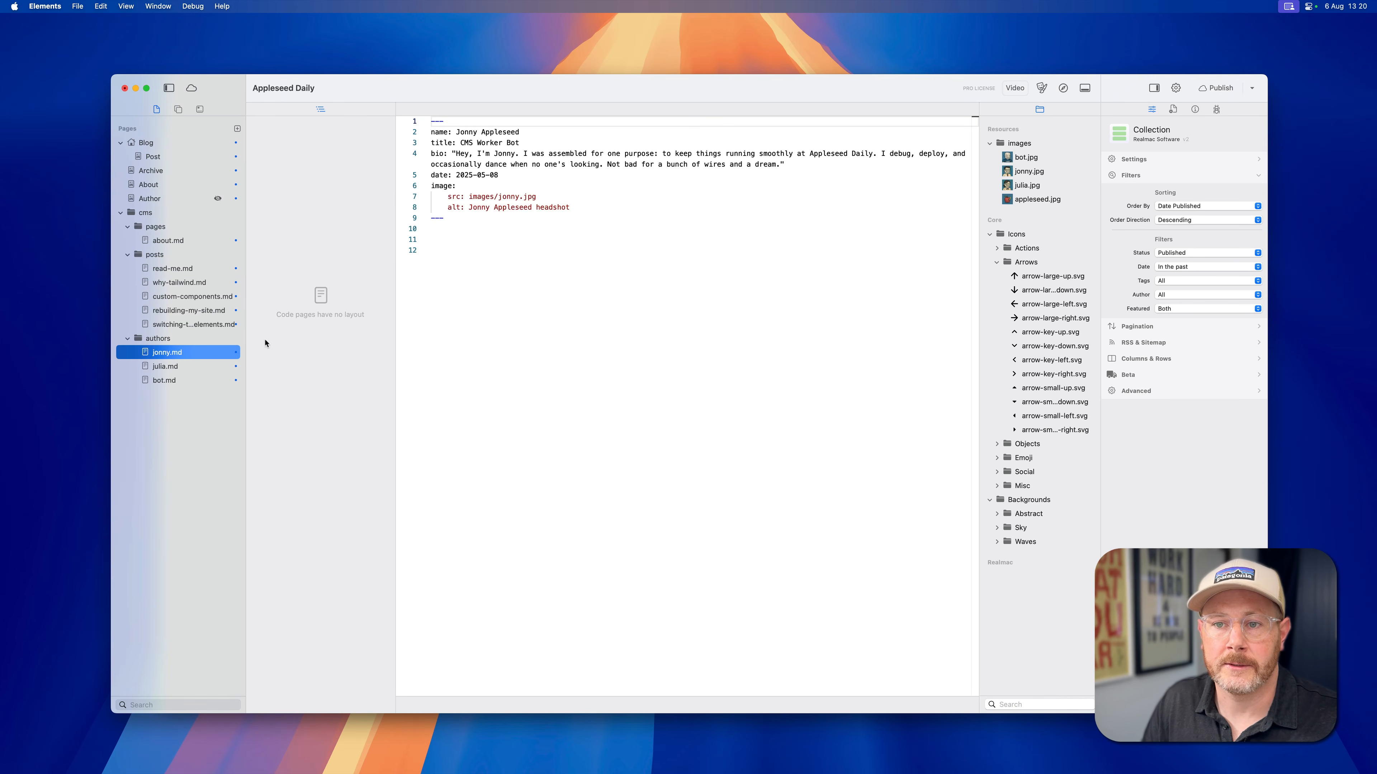
{"action": "left_click", "coordinate": [434, 132]}
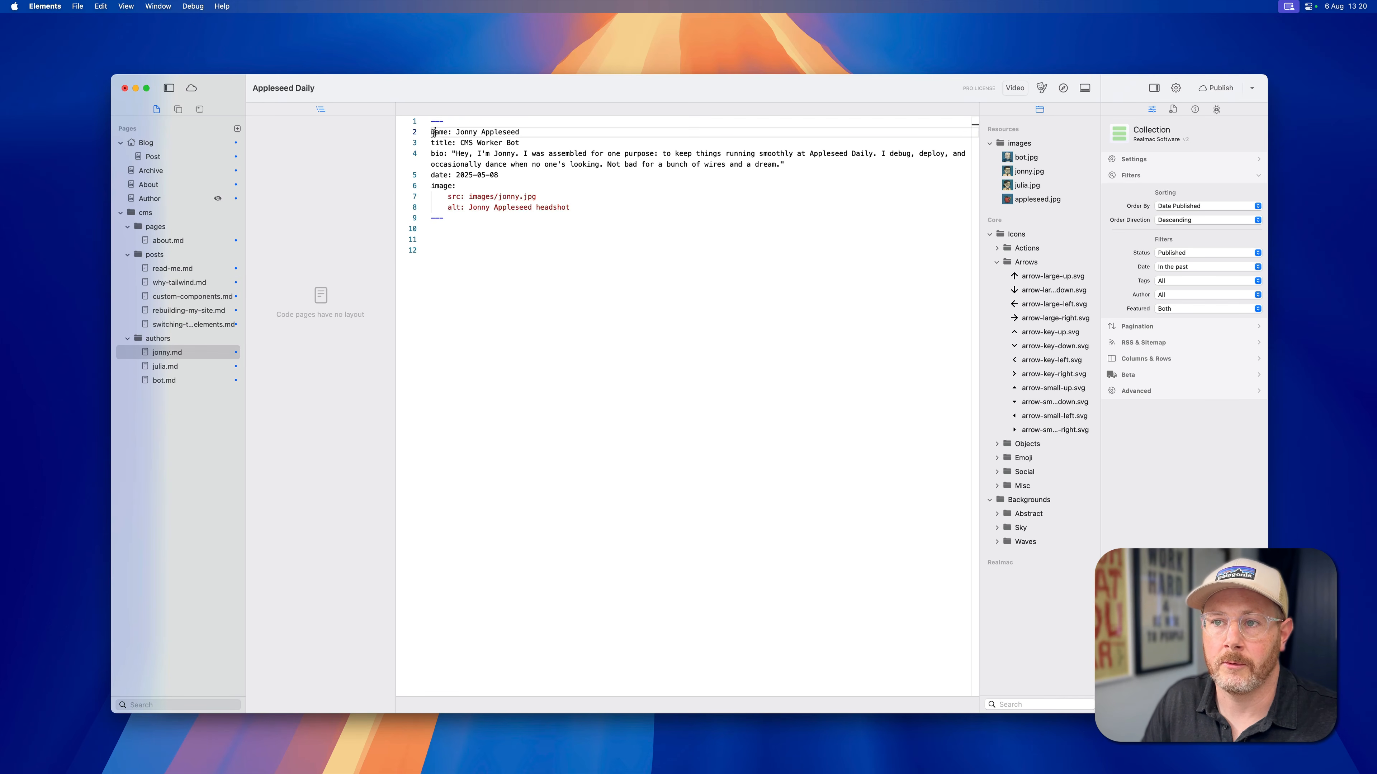
{"action": "left_click", "coordinate": [435, 143]}
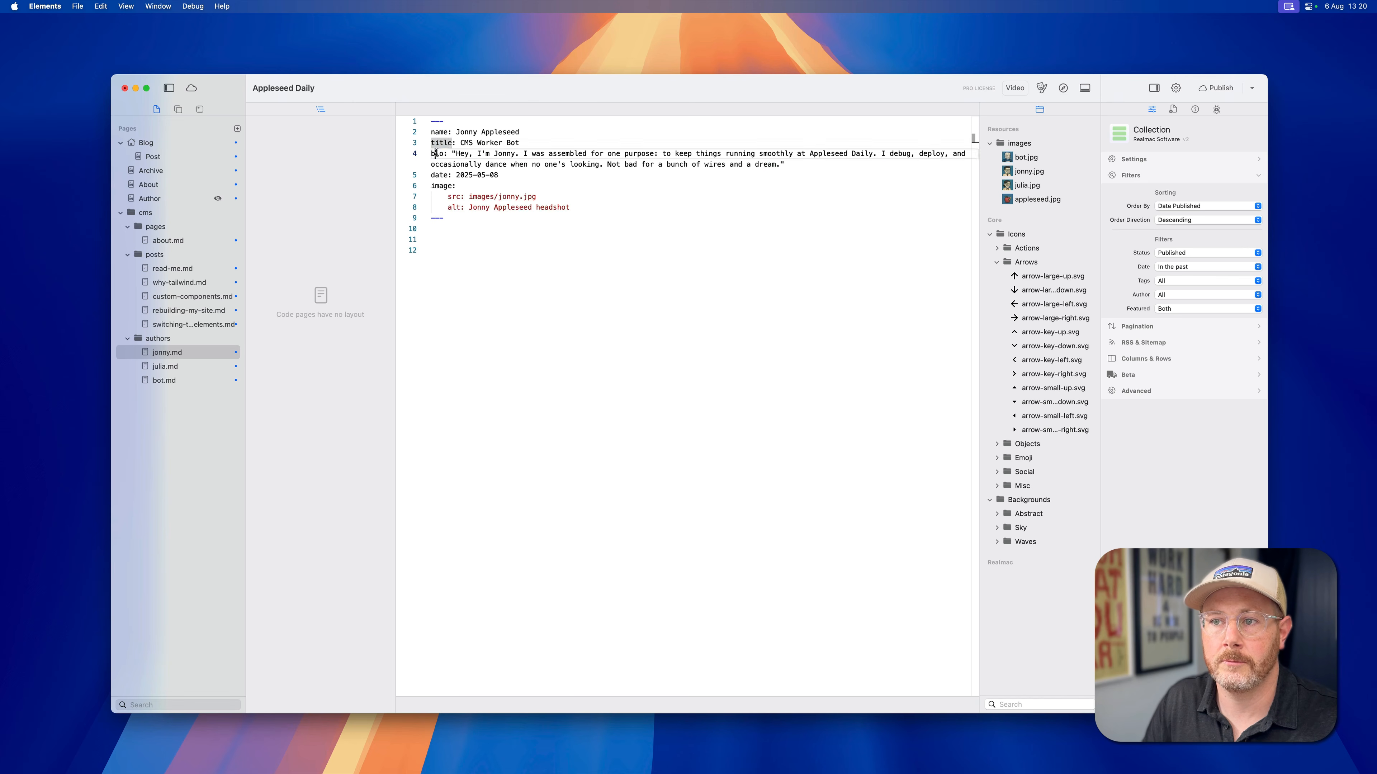
{"action": "left_click", "coordinate": [441, 175]}
{"action": "left_click_drag", "start_coordinate": [441, 173], "coordinate": [453, 186]}
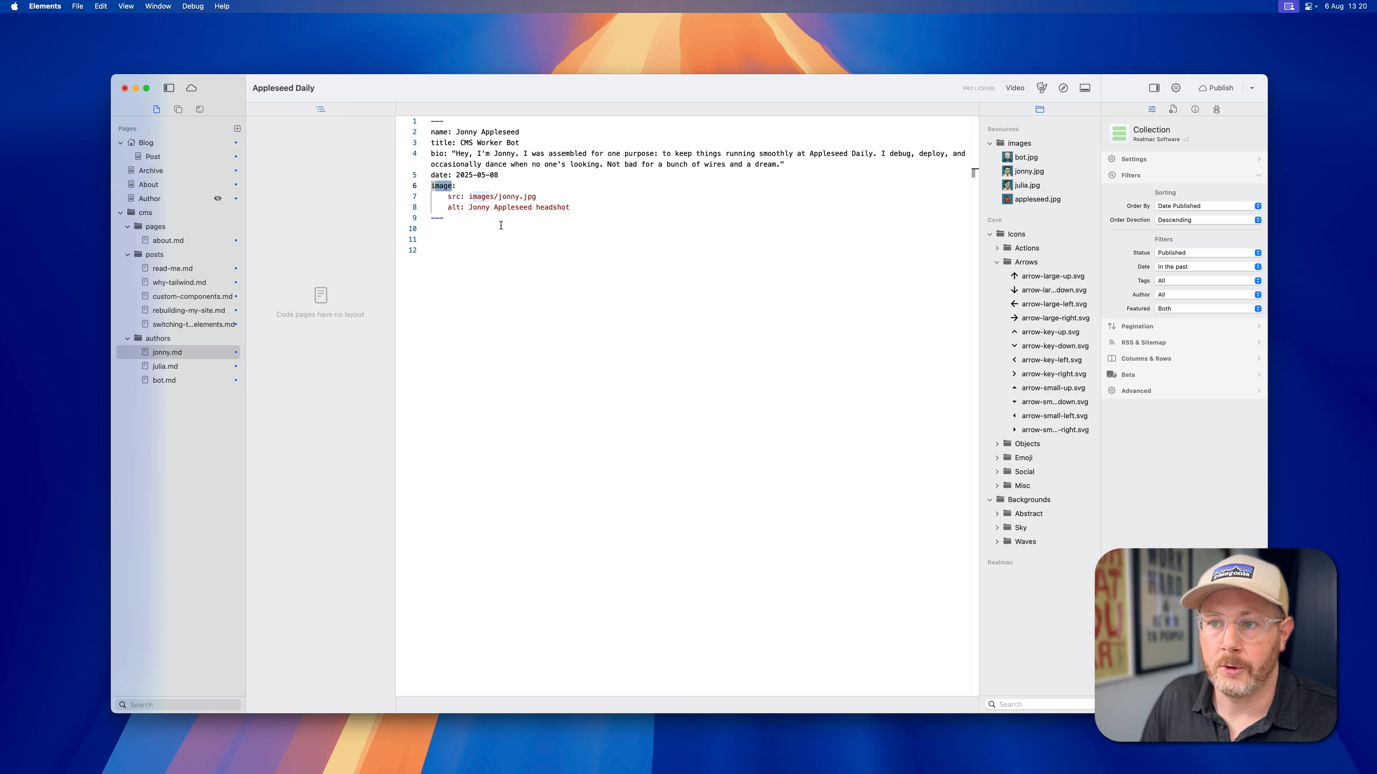
{"action": "double_click", "coordinate": [512, 178]}
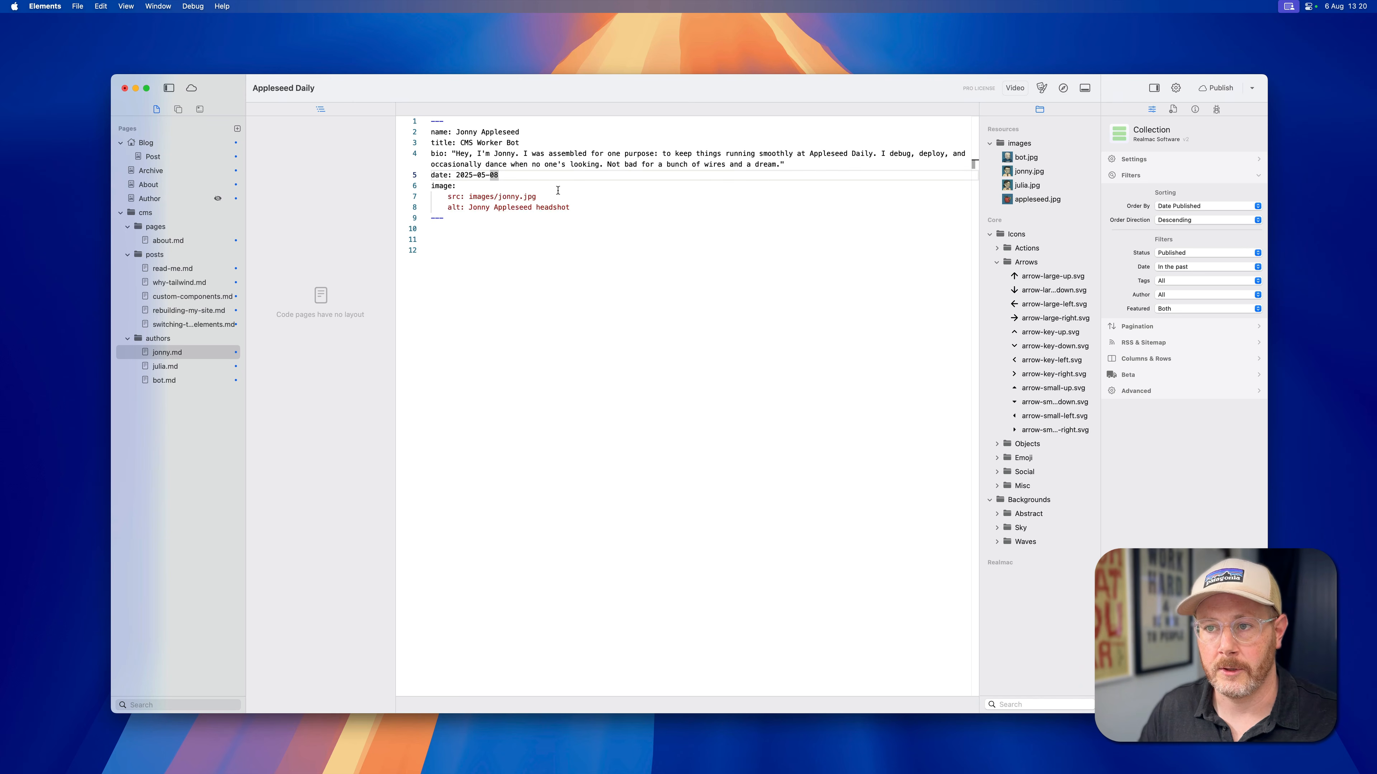
{"action": "key", "text": "Return"}
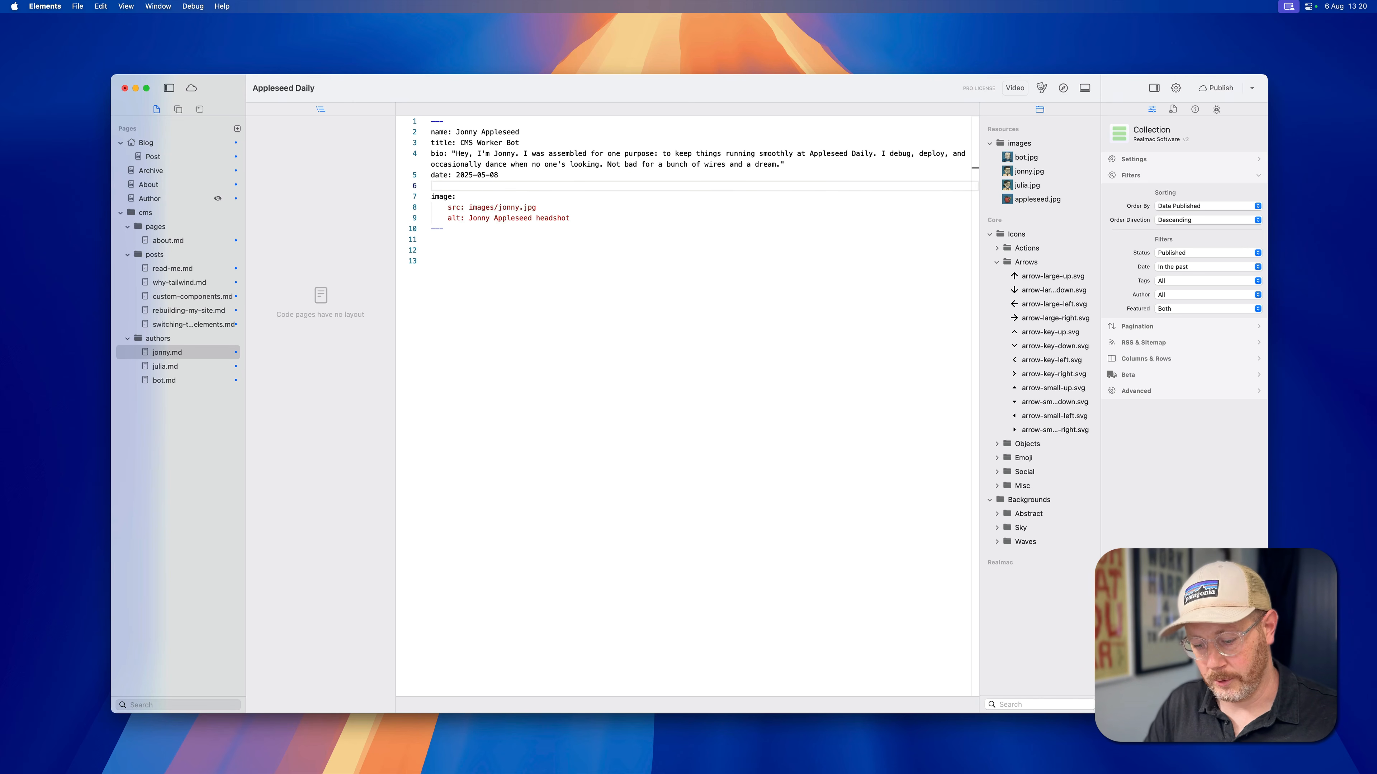
{"action": "type", "text": "x"}
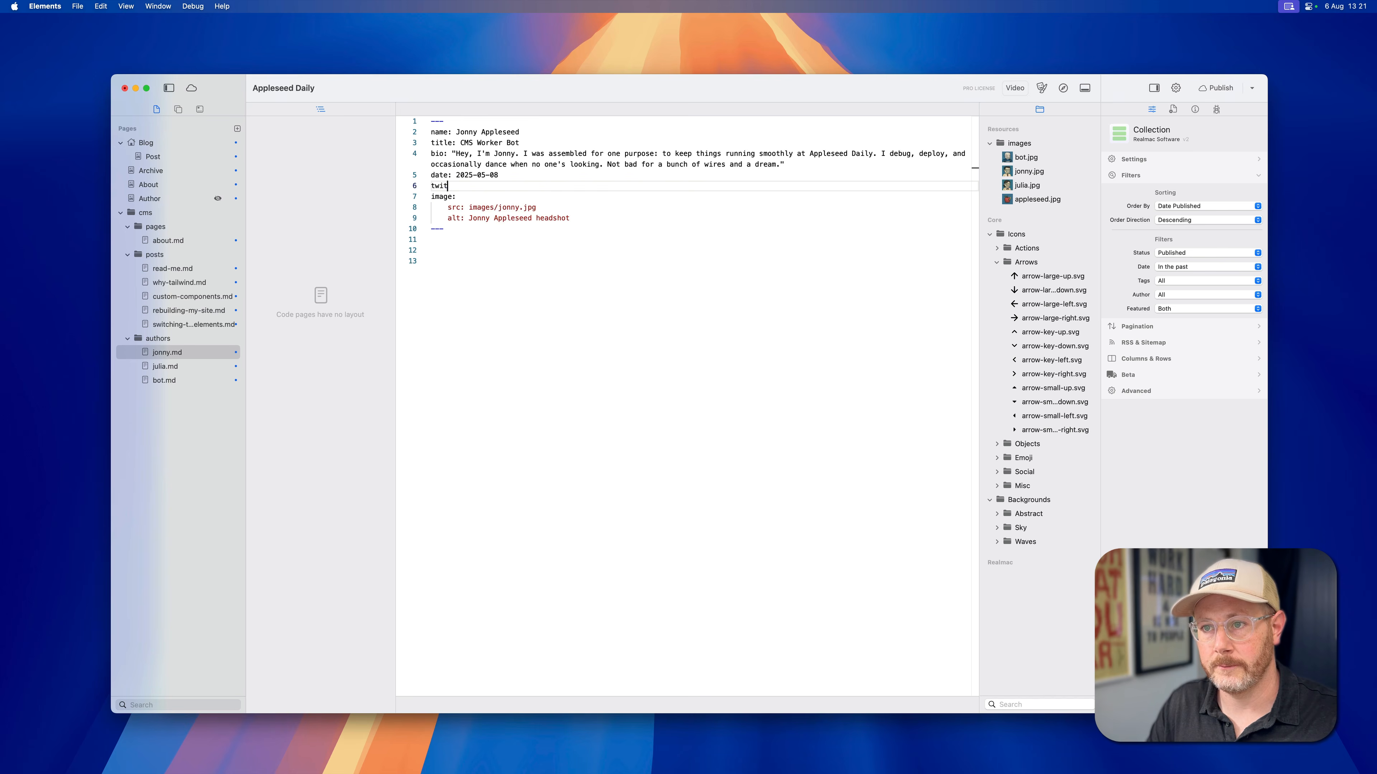
{"action": "type", "text": ": "}
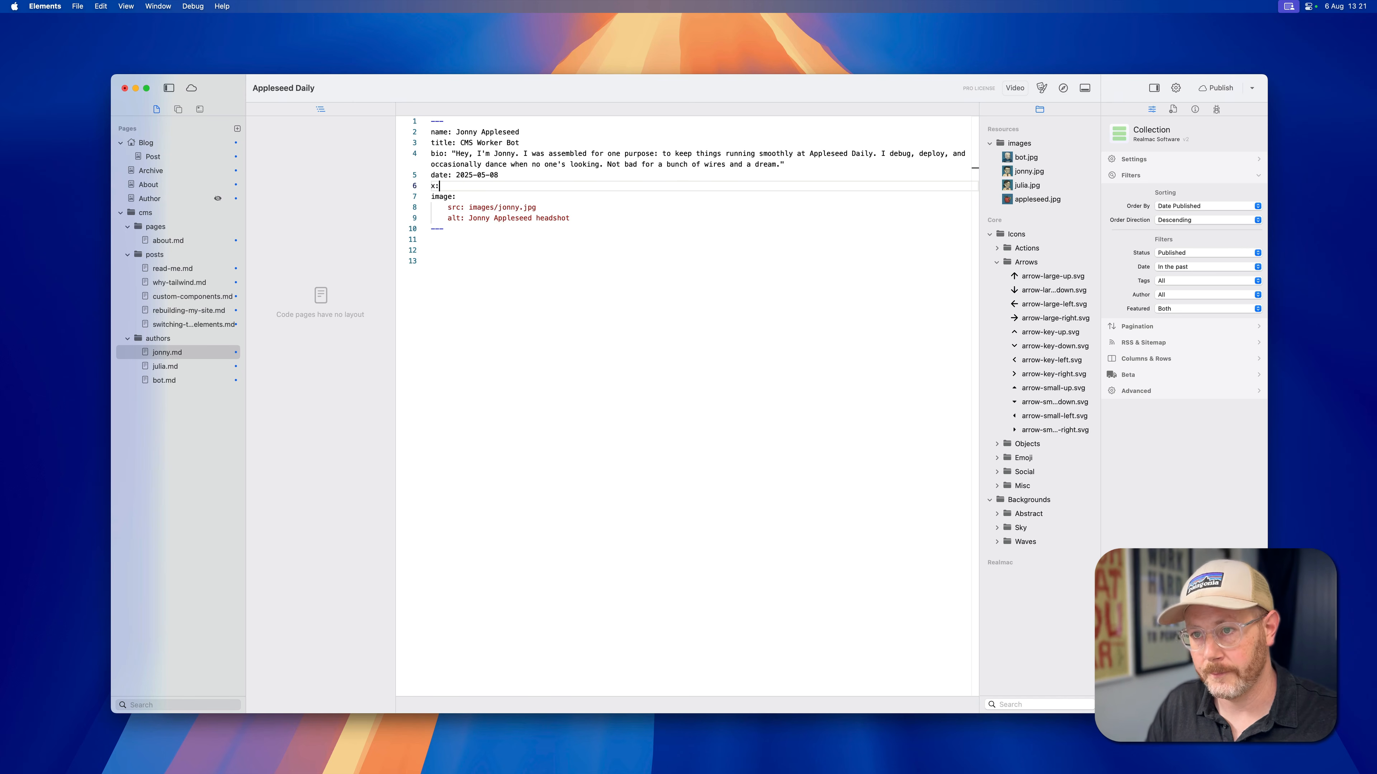
{"action": "type", "text": "user"}
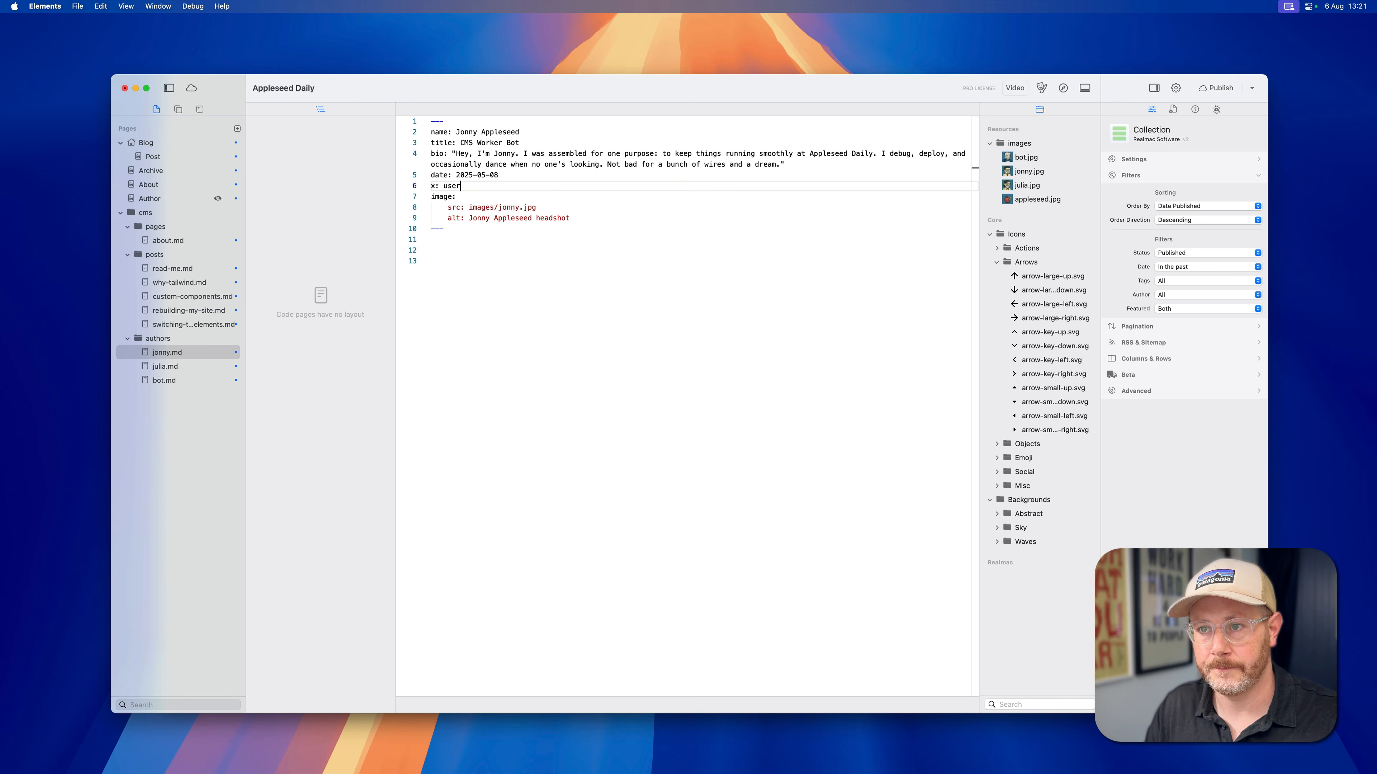
{"action": "key", "text": "shift+super+Left"}
{"action": "key", "text": "BackSpace"}
{"action": "key", "text": "BackSpace"}
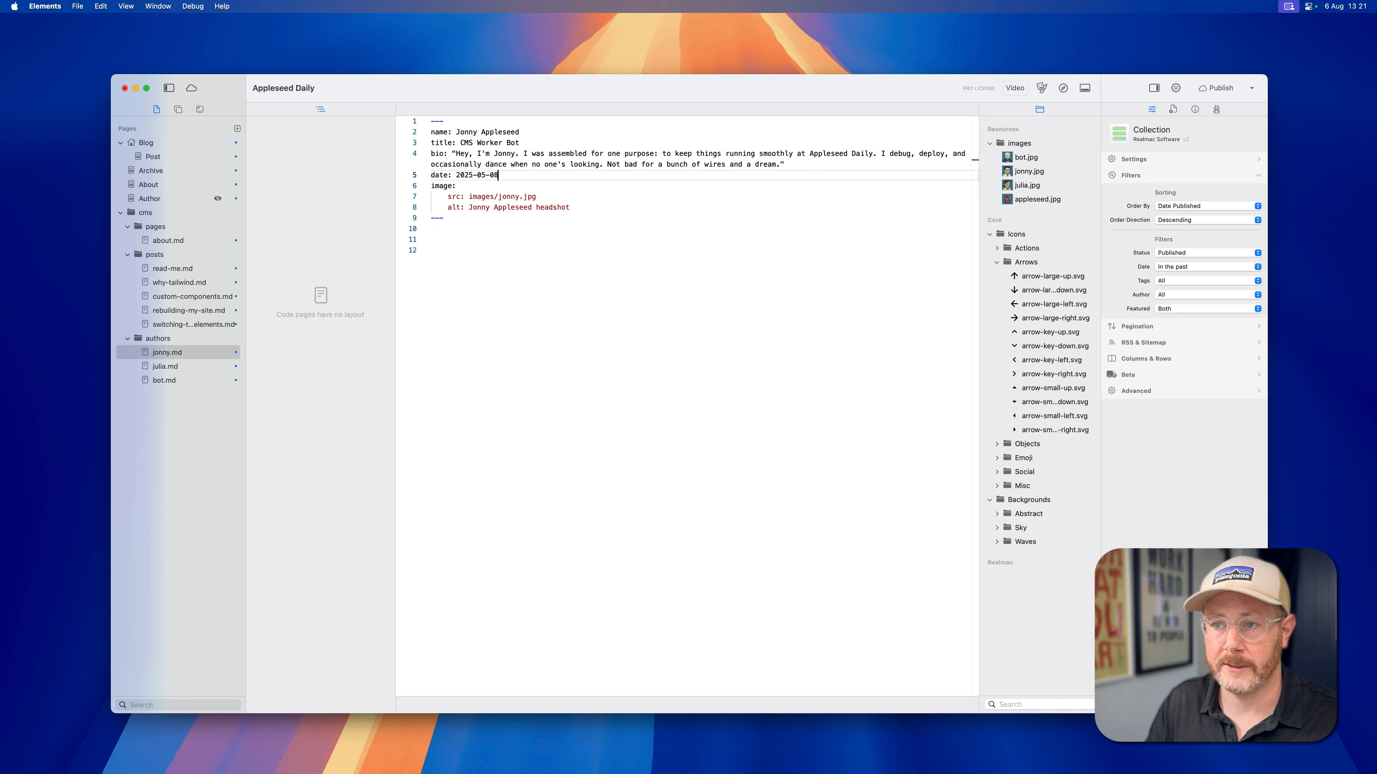
Step: Try a sample front matter line "anydata: any value" below the date in jonny.md, and remove it
{"action": "key", "text": "Return"}
{"action": "type", "text": "any"}
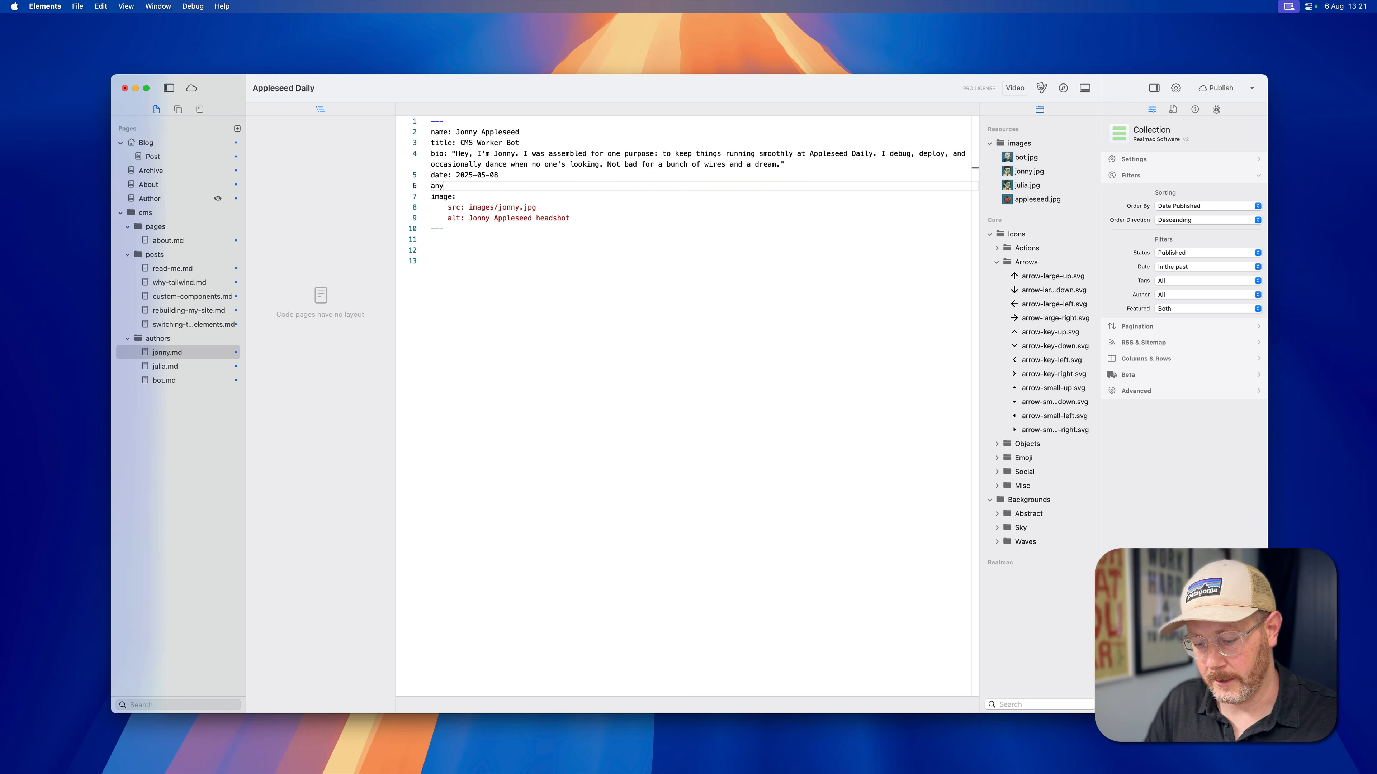
{"action": "type", "text": "data: an"}
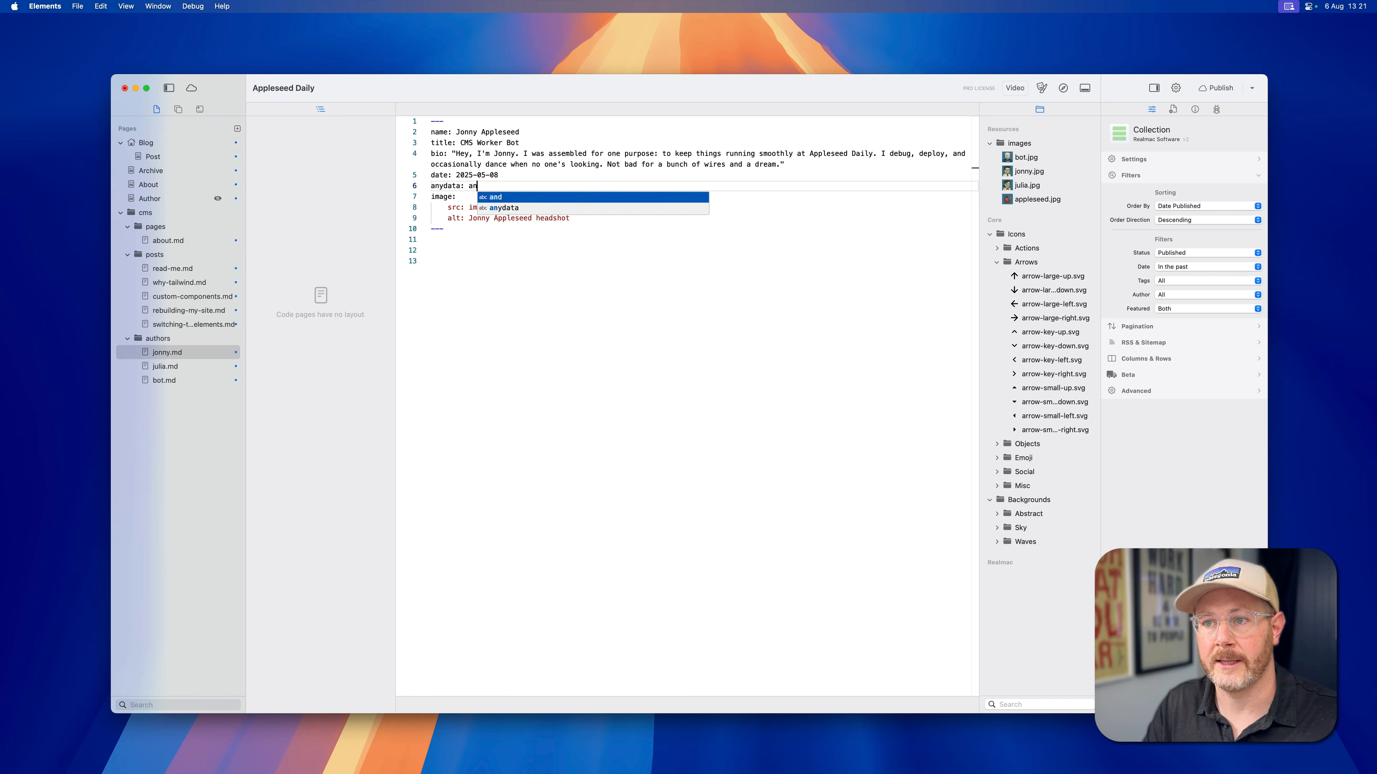
{"action": "type", "text": "y value"}
{"action": "triple_click", "coordinate": [485, 183]}
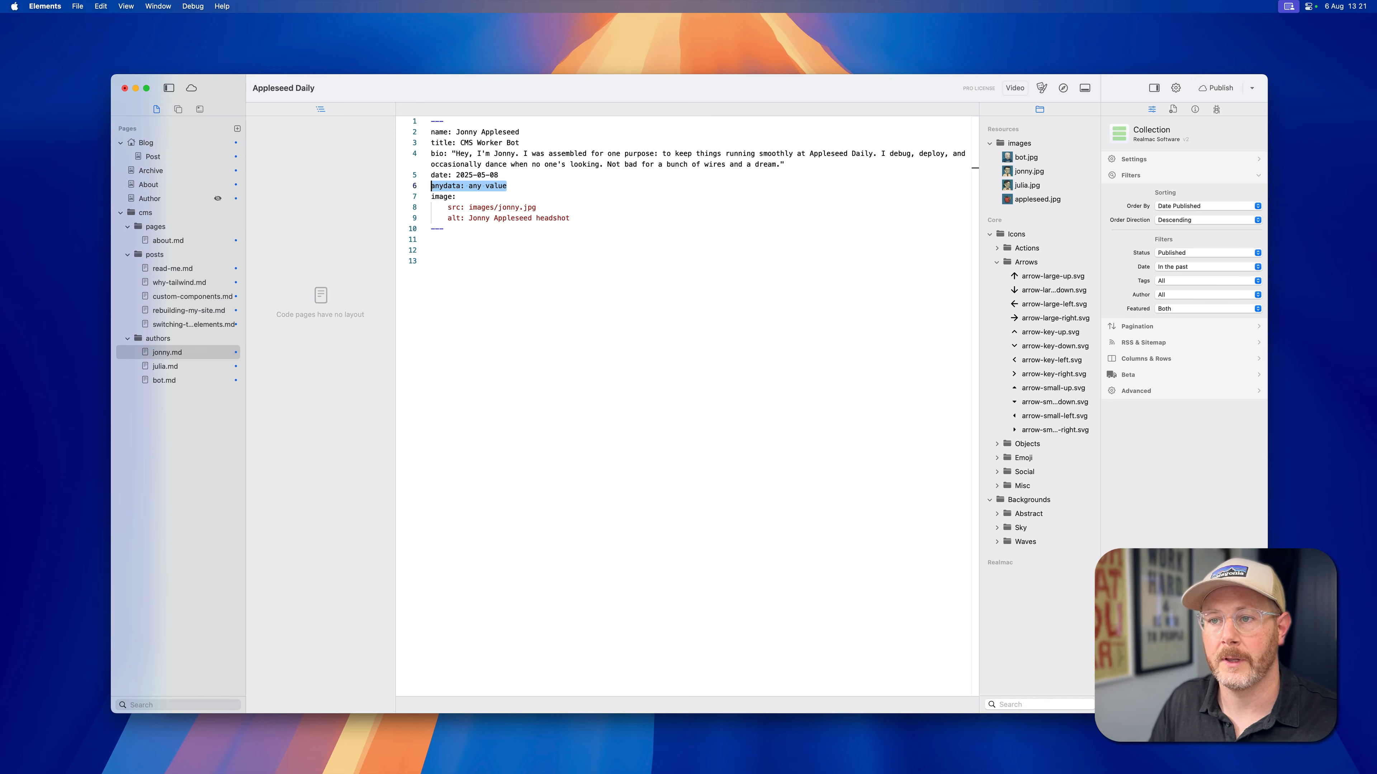
{"action": "key", "text": "BackSpace"}
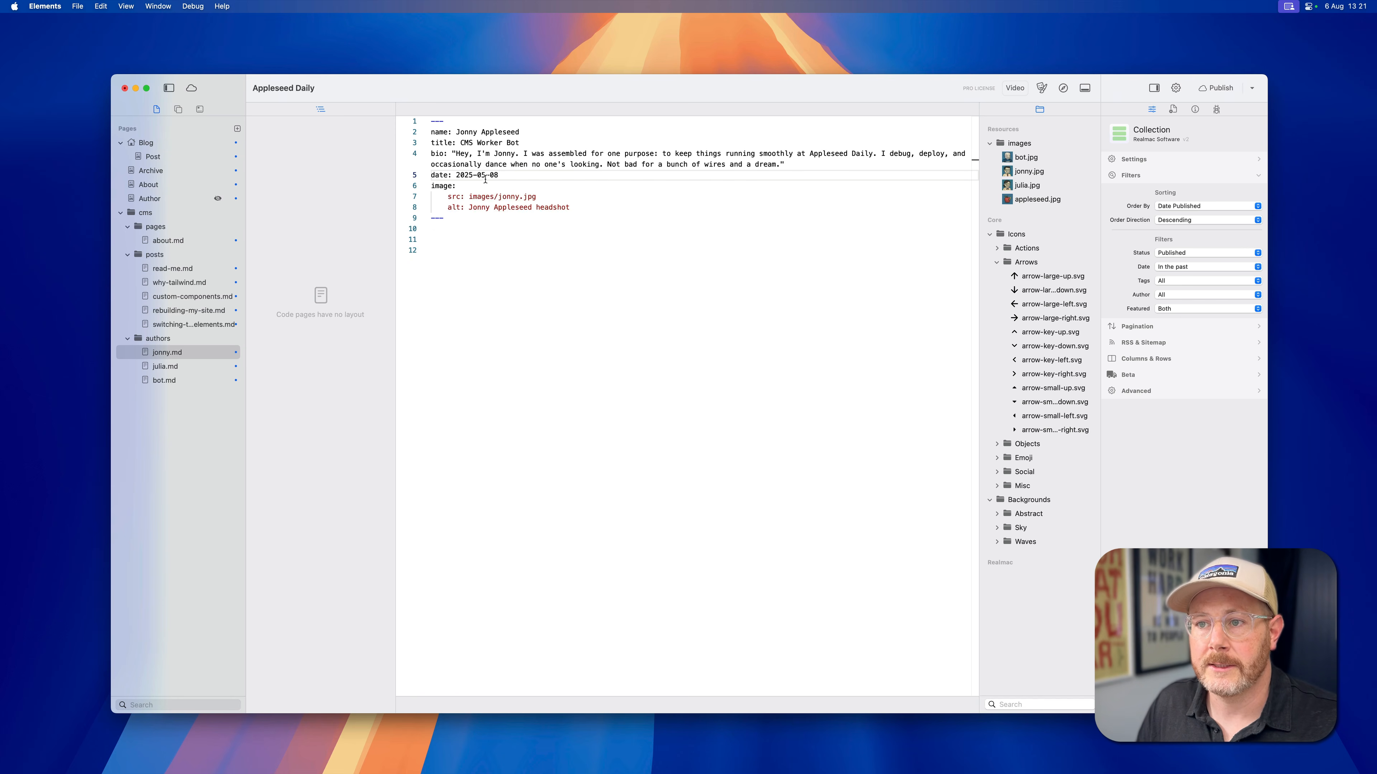
Step: Examine the image field in jonny.md and compare its src path with the files in the images resource folder
{"action": "double_click", "coordinate": [442, 185]}
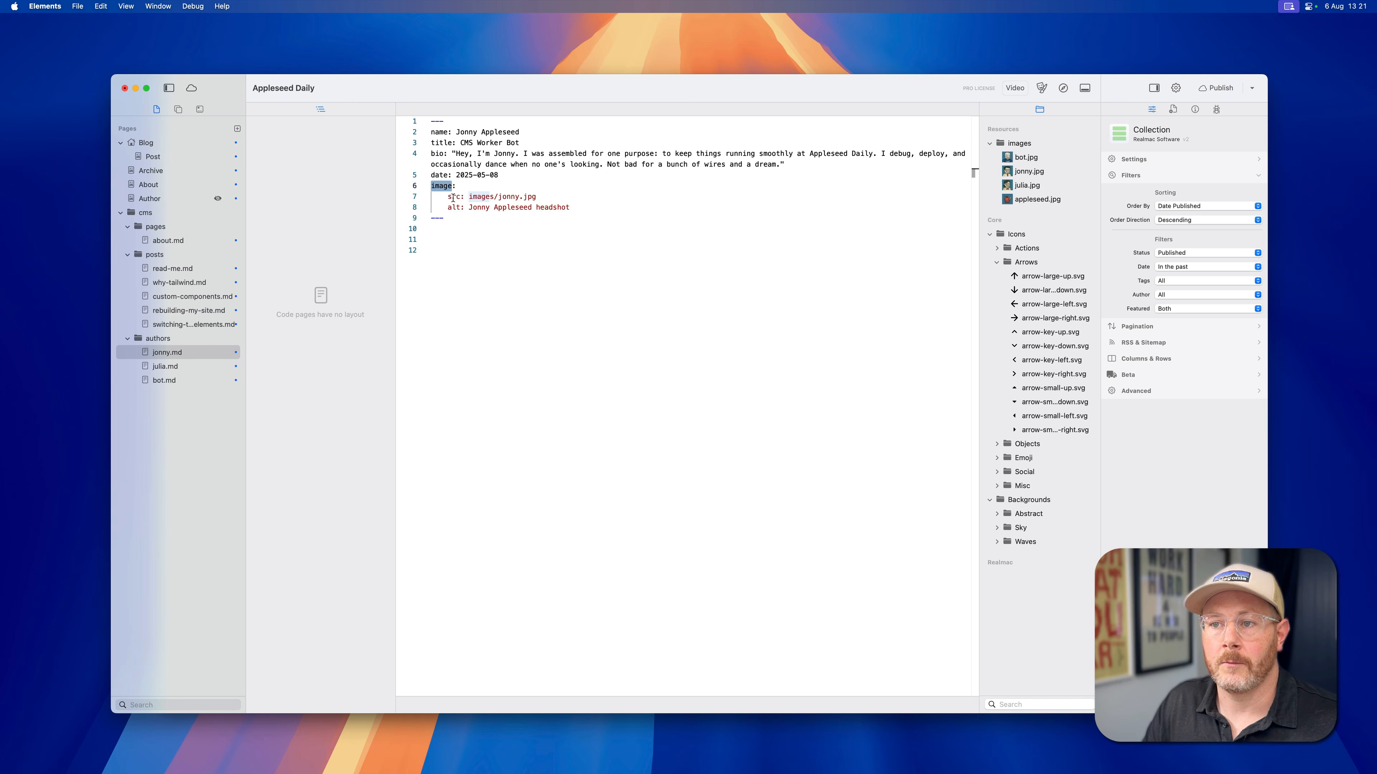
{"action": "double_click", "coordinate": [451, 197]}
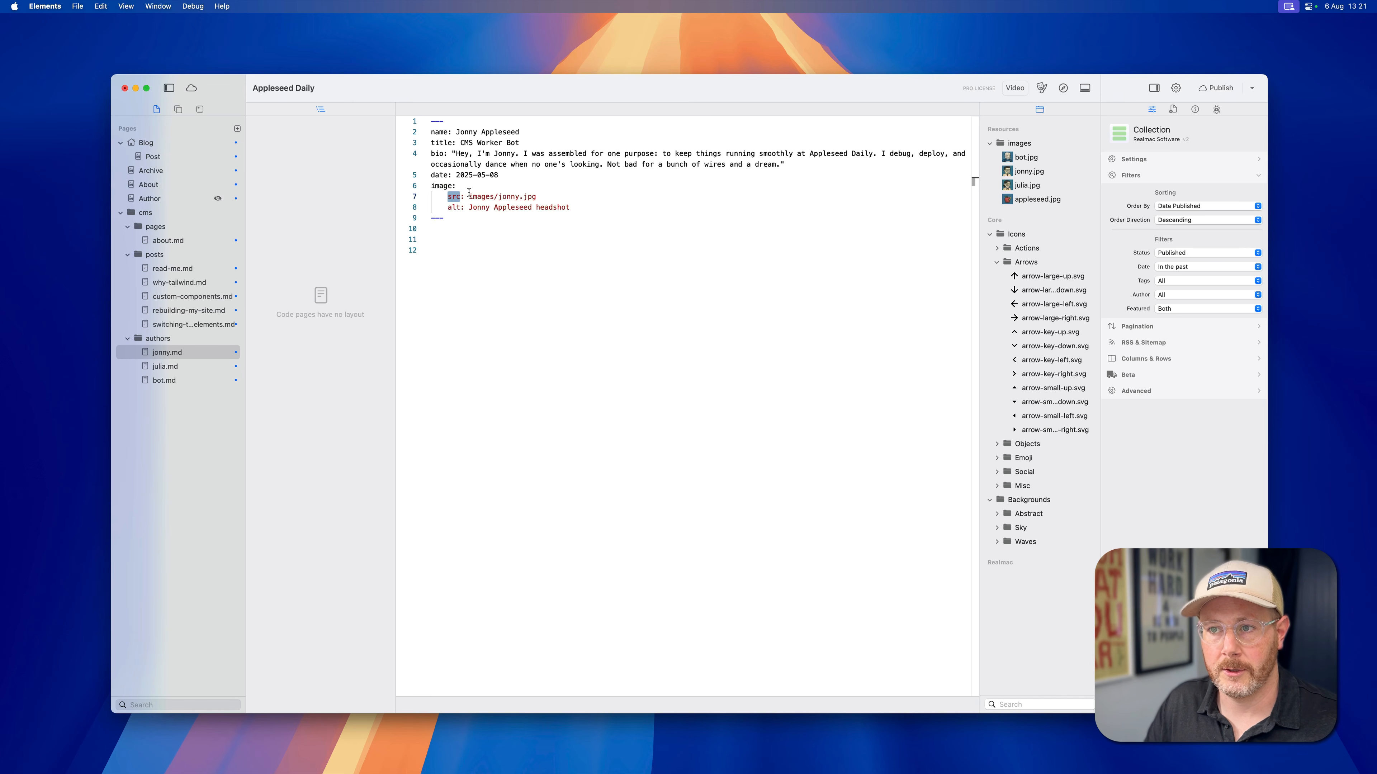
{"action": "left_click_drag", "start_coordinate": [469, 197], "coordinate": [537, 195]}
{"action": "left_click", "coordinate": [449, 198]}
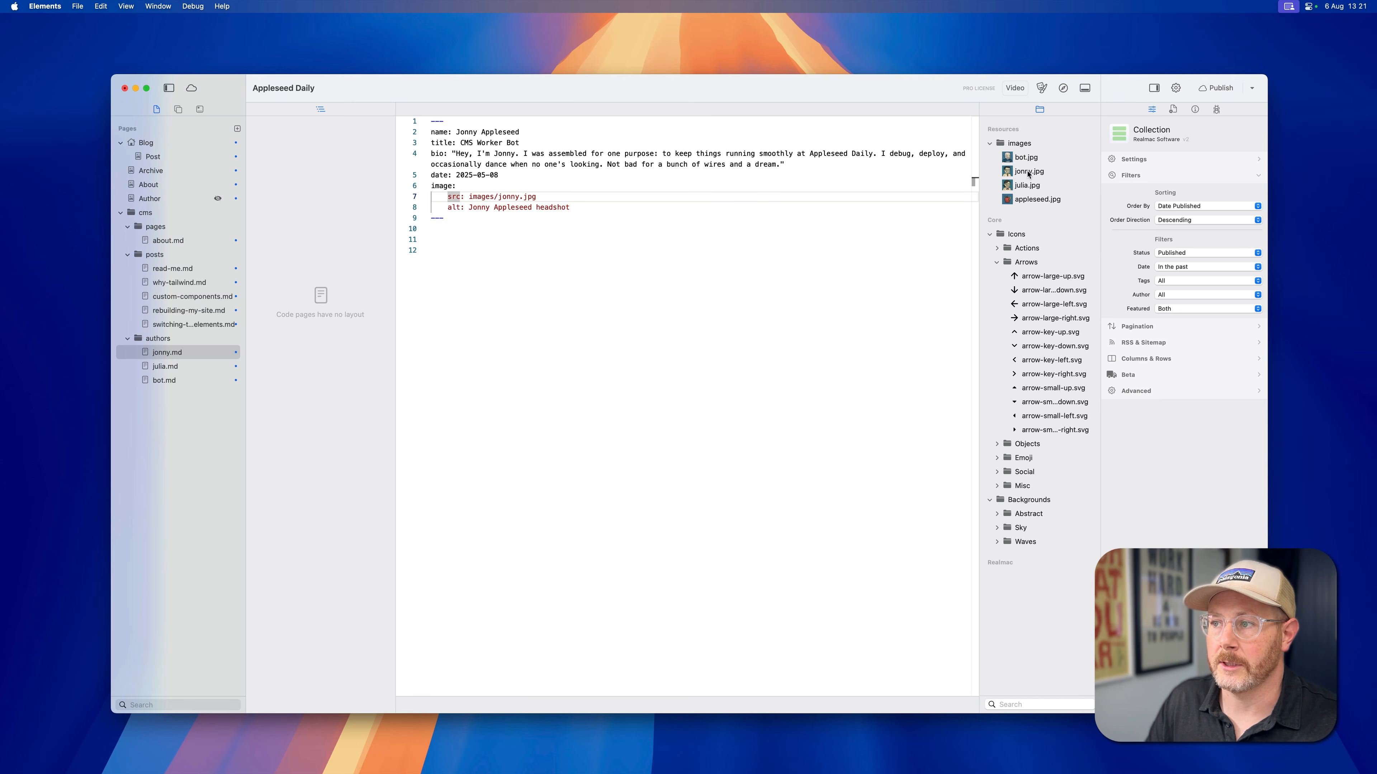
{"action": "left_click_drag", "start_coordinate": [470, 198], "coordinate": [541, 199]}
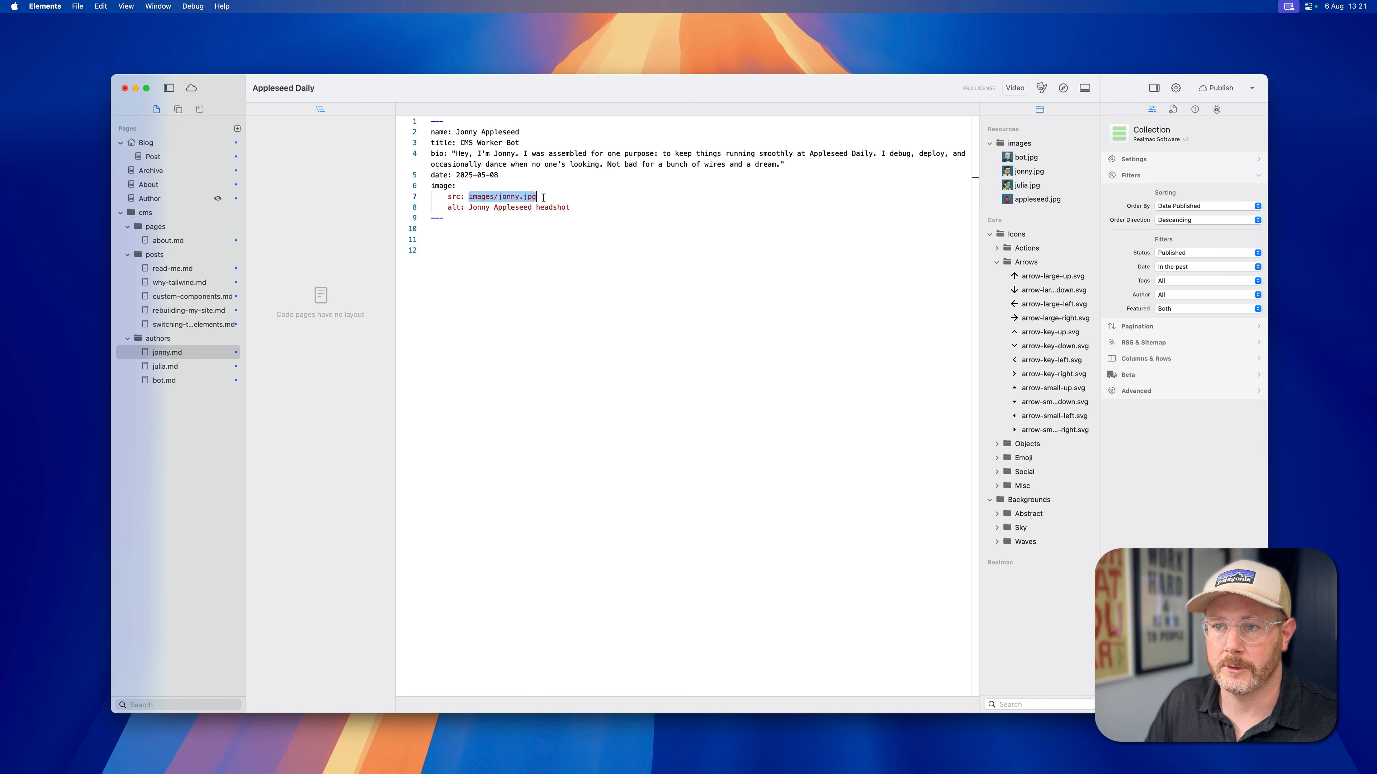
{"action": "left_click", "coordinate": [539, 199]}
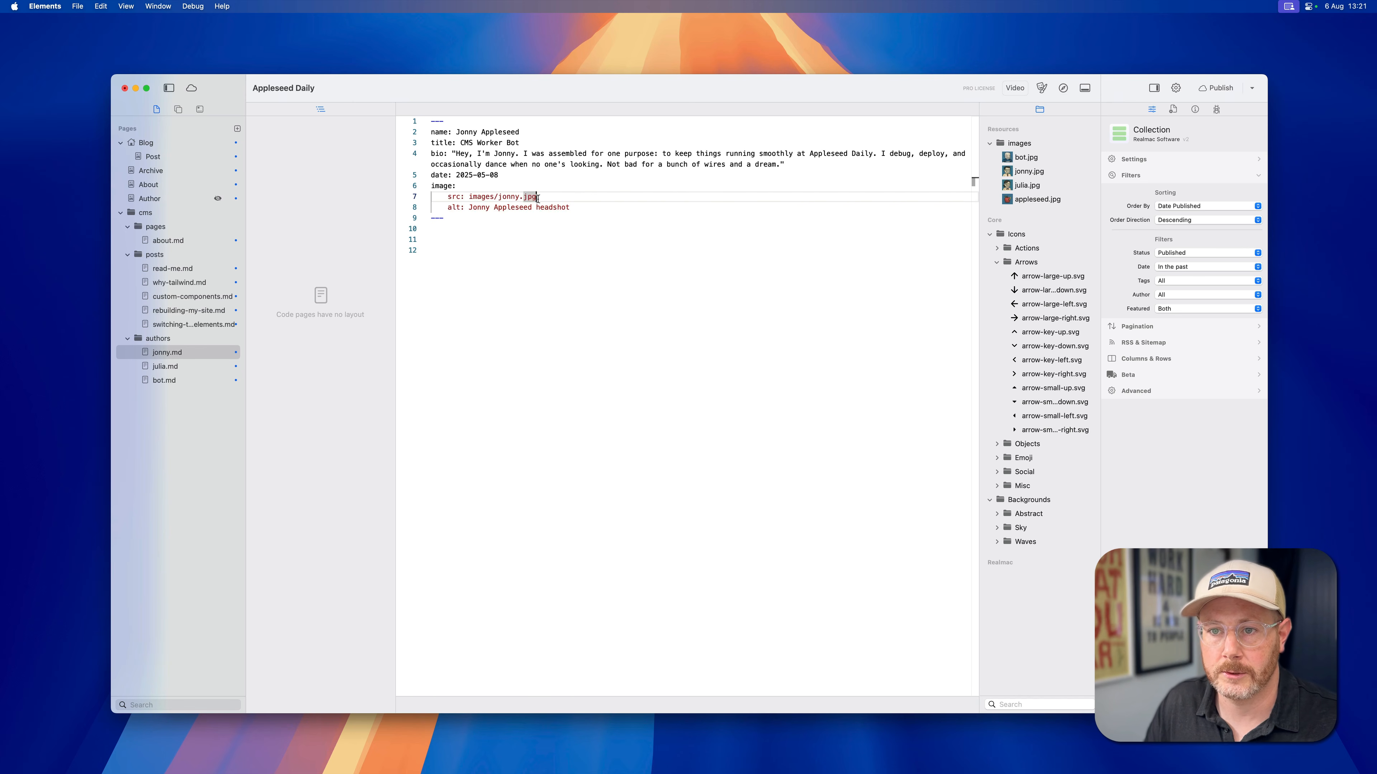
Step: Open the Post page and inspect the name part of the author placeholder in the "Written by" text
{"action": "left_click", "coordinate": [152, 158]}
{"action": "left_click", "coordinate": [596, 330]}
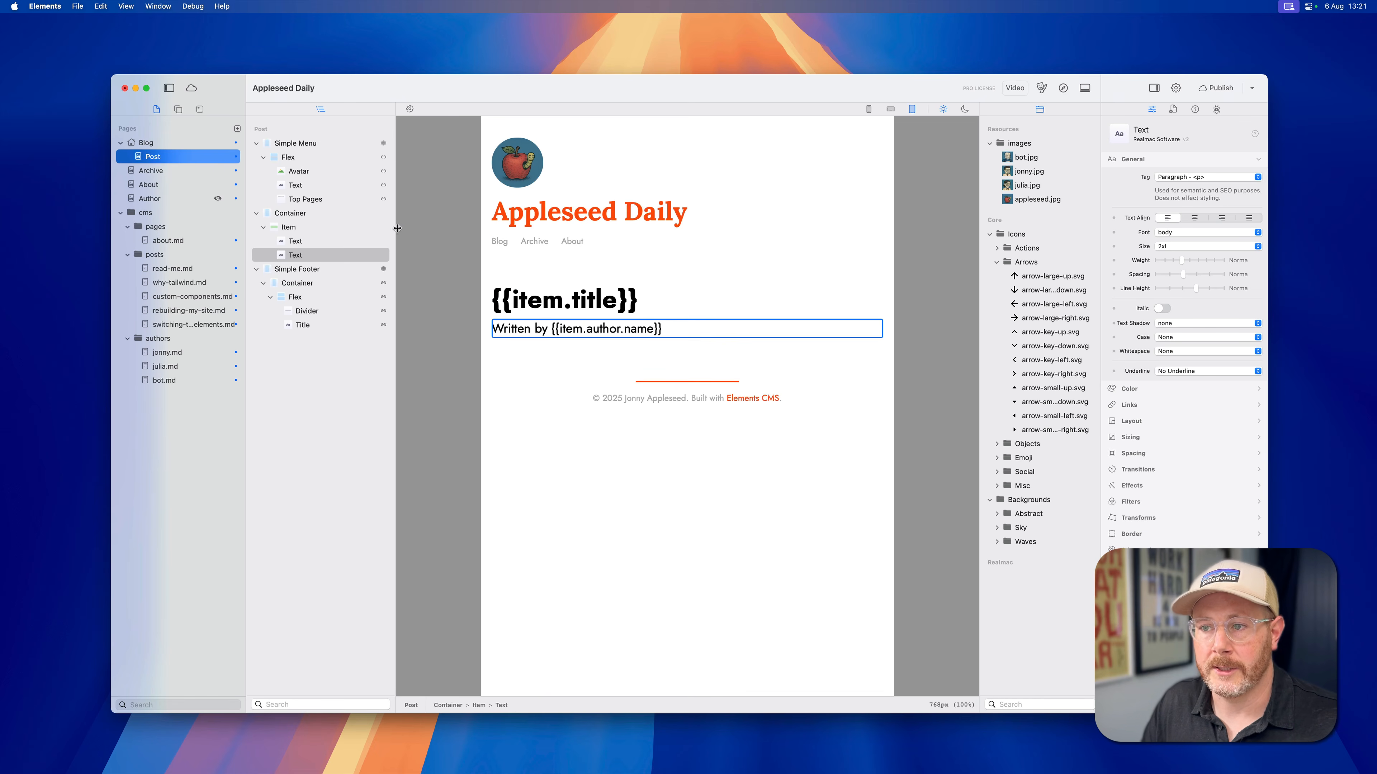
{"action": "left_click", "coordinate": [596, 329]}
{"action": "left_click_drag", "start_coordinate": [587, 328], "coordinate": [654, 329]}
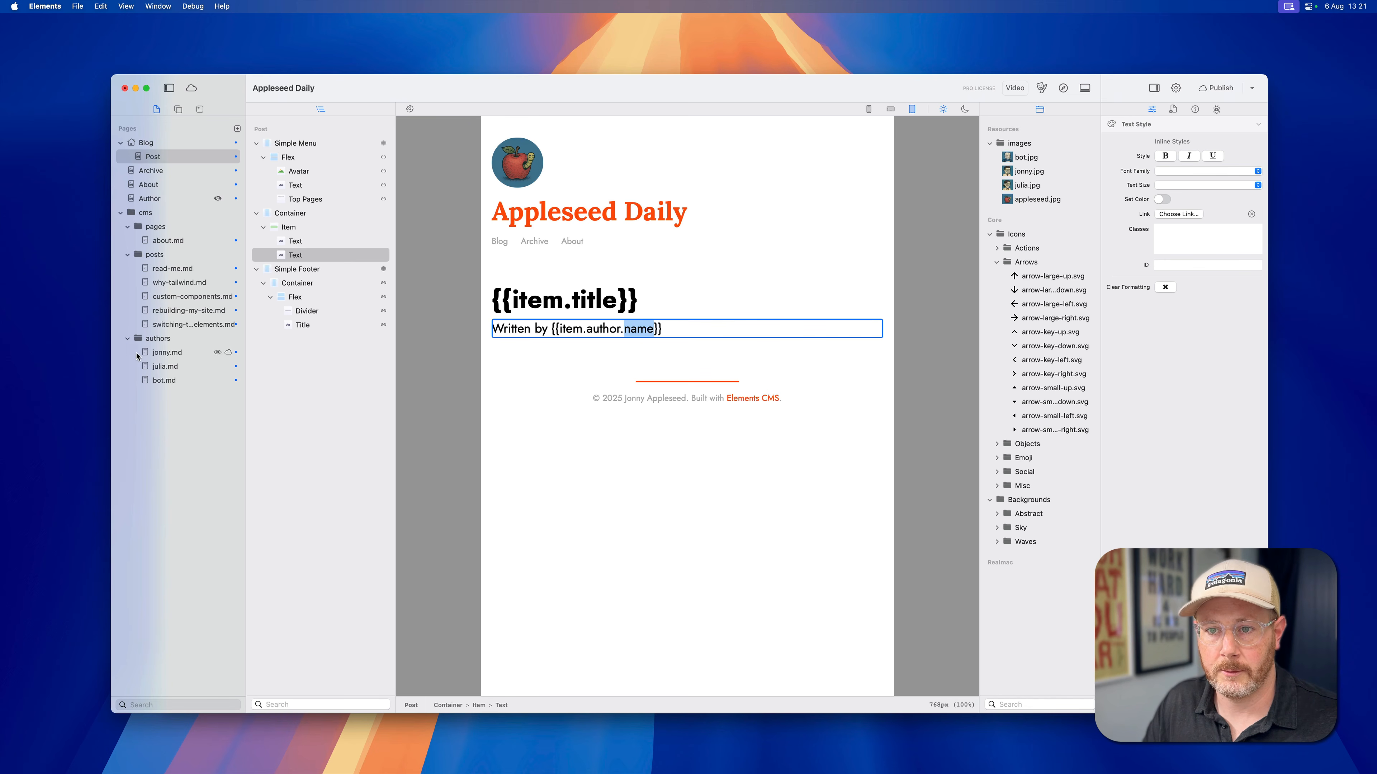
{"action": "left_click", "coordinate": [667, 300]}
Step: Add an Image component below the "Written by" text on the Post page
{"action": "left_click", "coordinate": [178, 109]}
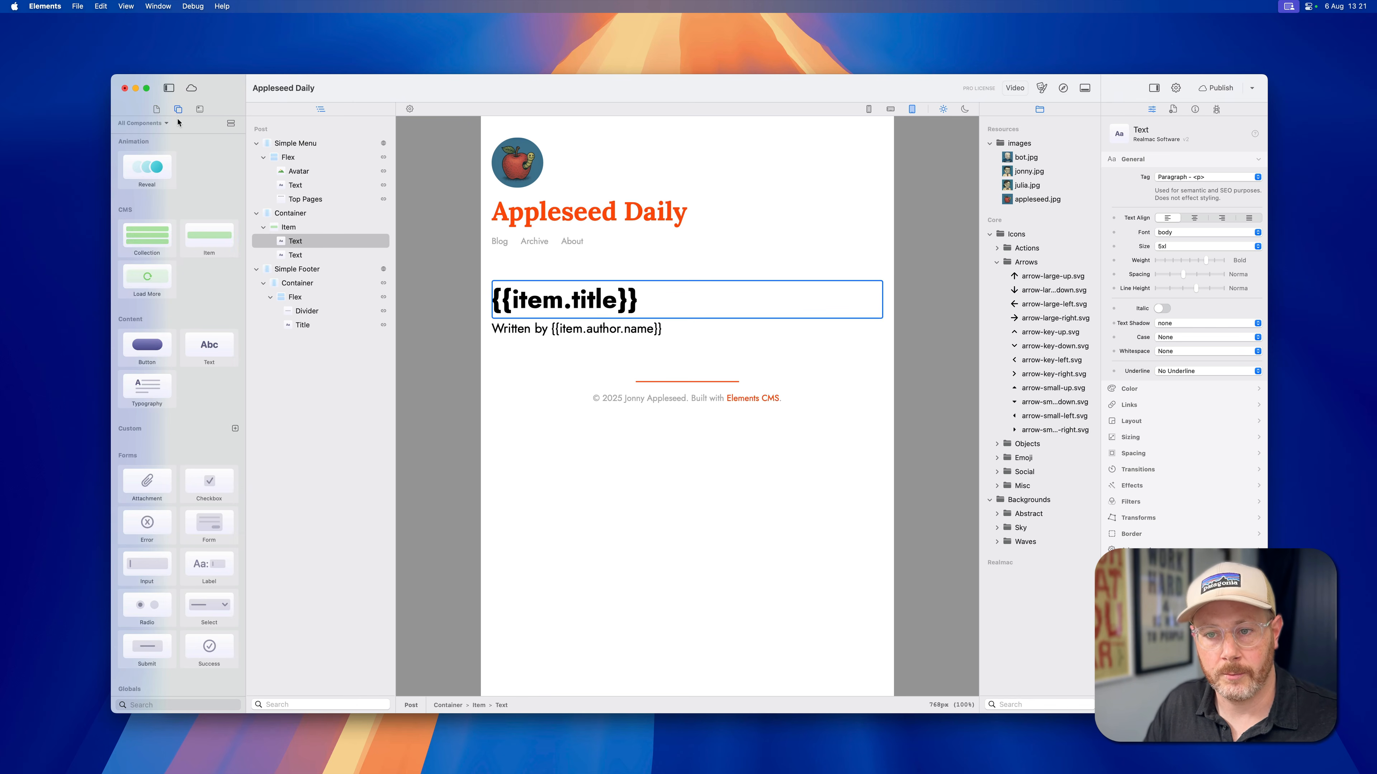
{"action": "scroll", "coordinate": [179, 450], "scroll_direction": "down", "scroll_amount": 10}
{"action": "scroll", "coordinate": [185, 454], "scroll_direction": "down", "scroll_amount": 5}
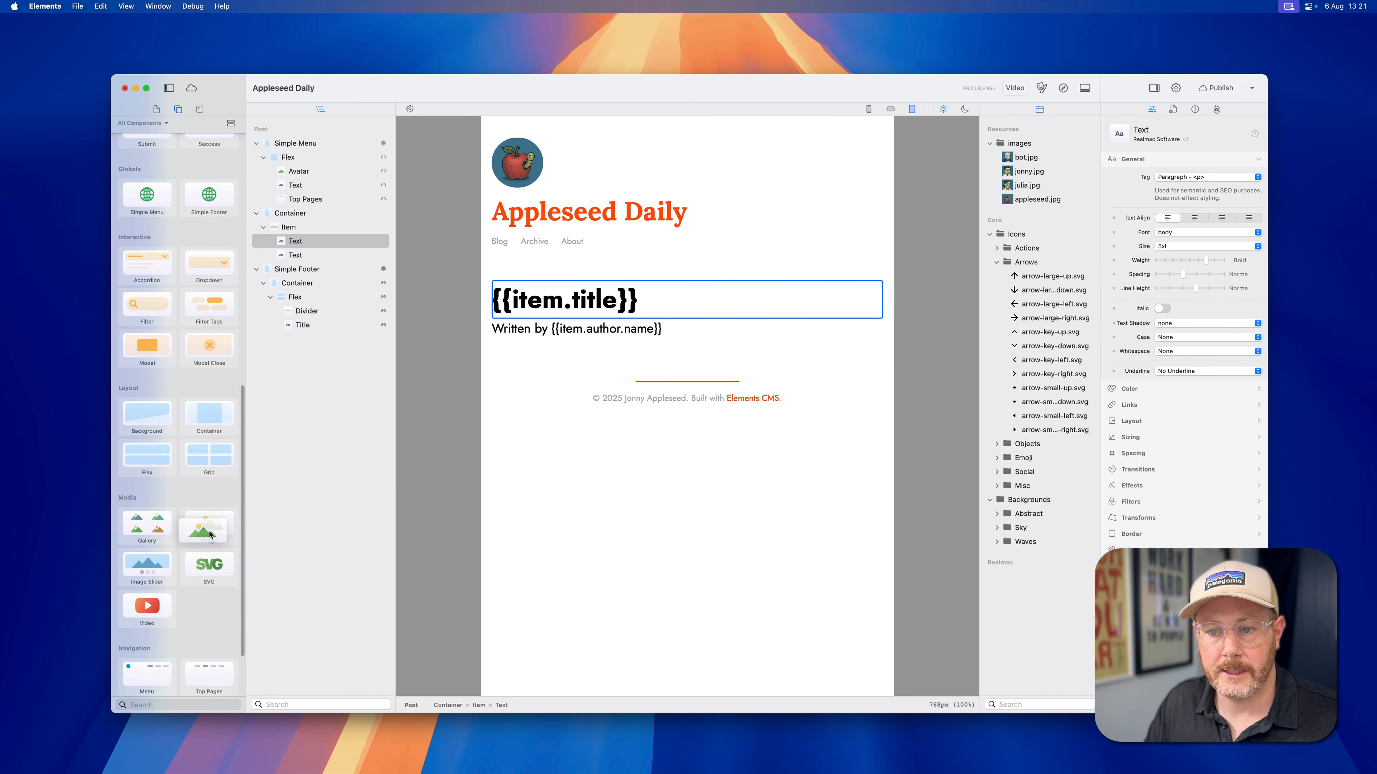
{"action": "left_click_drag", "start_coordinate": [210, 524], "coordinate": [596, 333]}
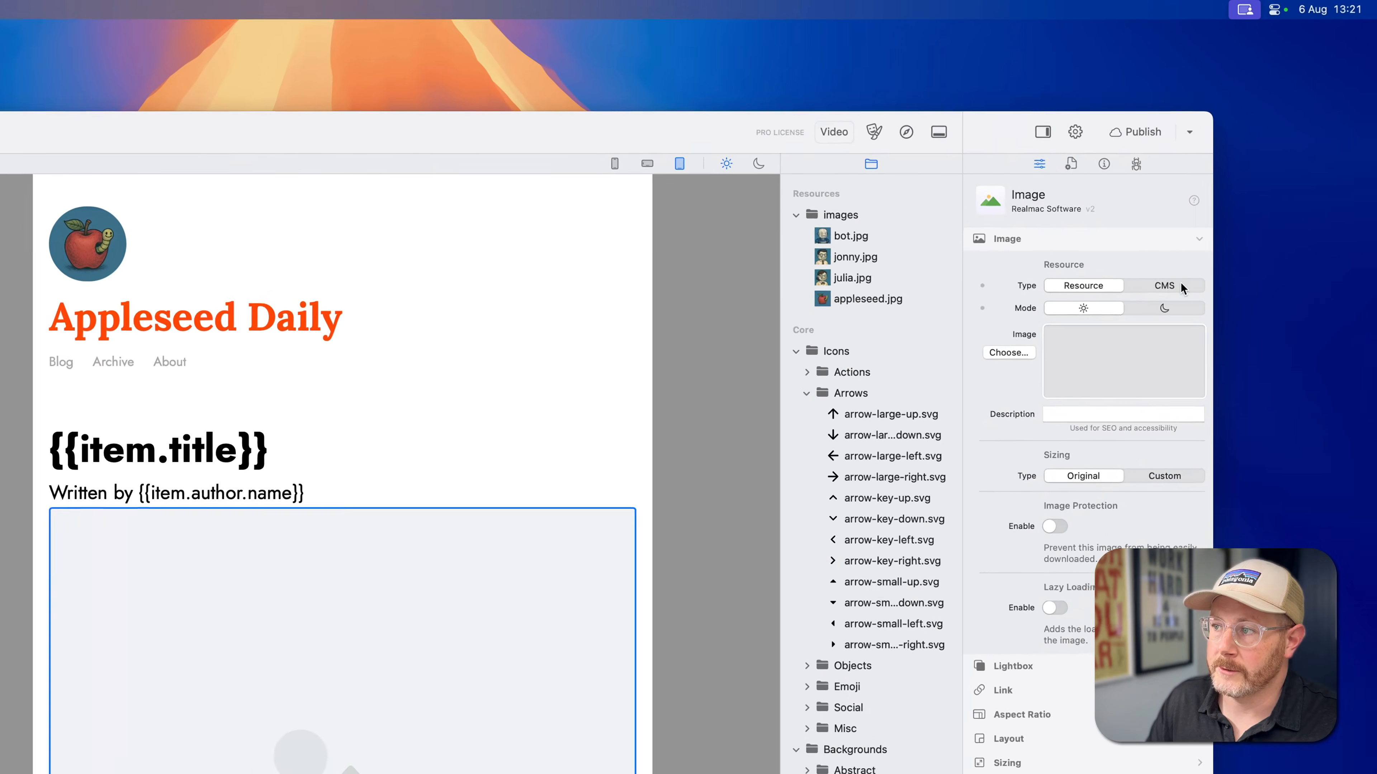
Step: Set the image's resource type to CMS and its field to {{item.author.image.src}}
{"action": "left_click", "coordinate": [1180, 286]}
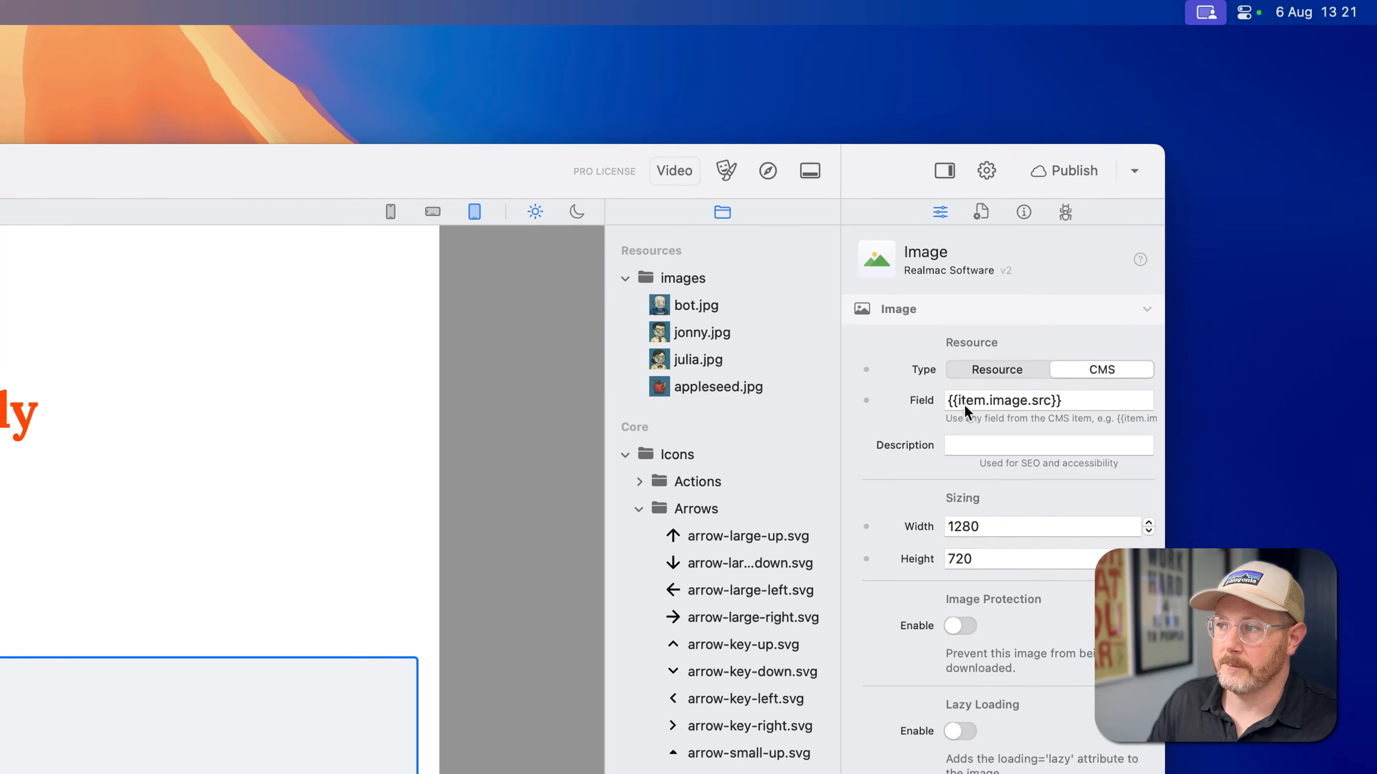
{"action": "left_click", "coordinate": [1082, 413]}
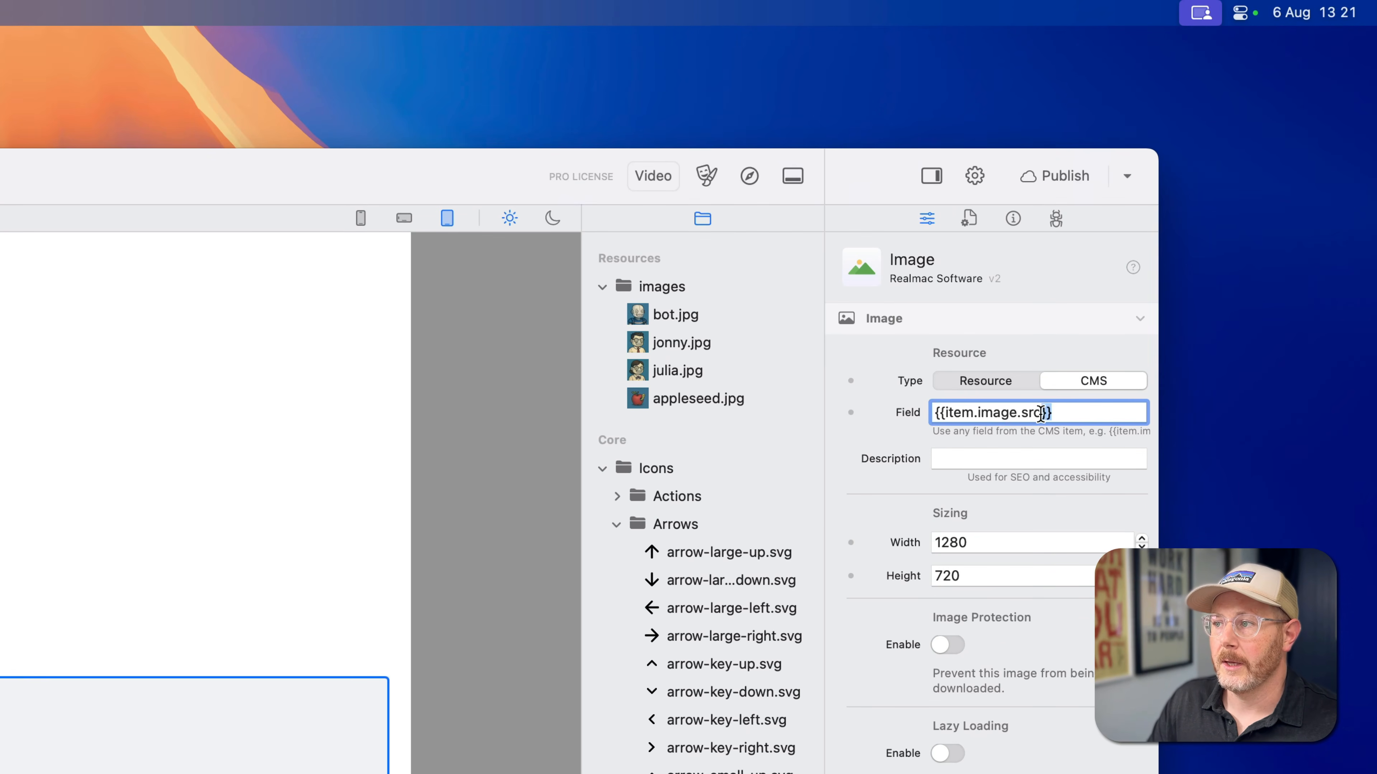
{"action": "left_click_drag", "start_coordinate": [1082, 412], "coordinate": [900, 414]}
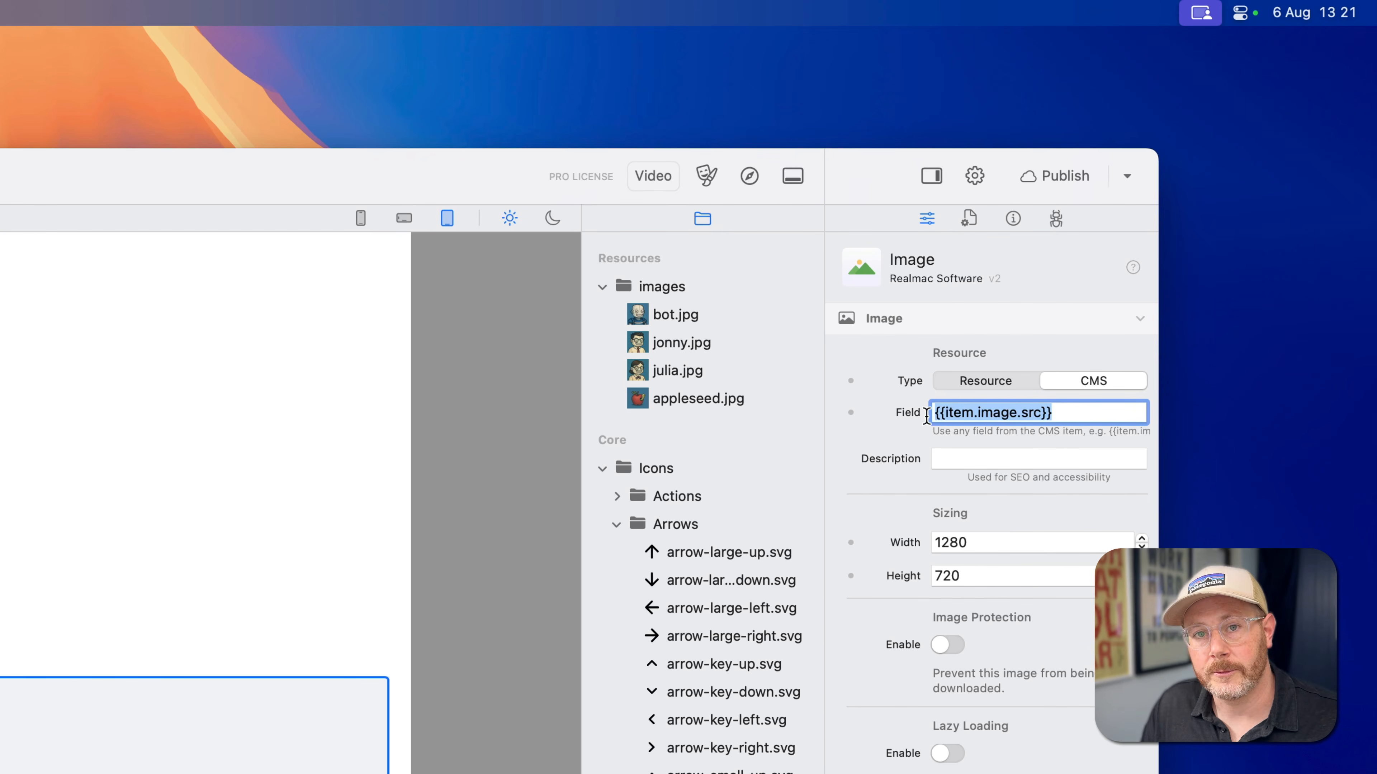
{"action": "left_click", "coordinate": [1086, 410]}
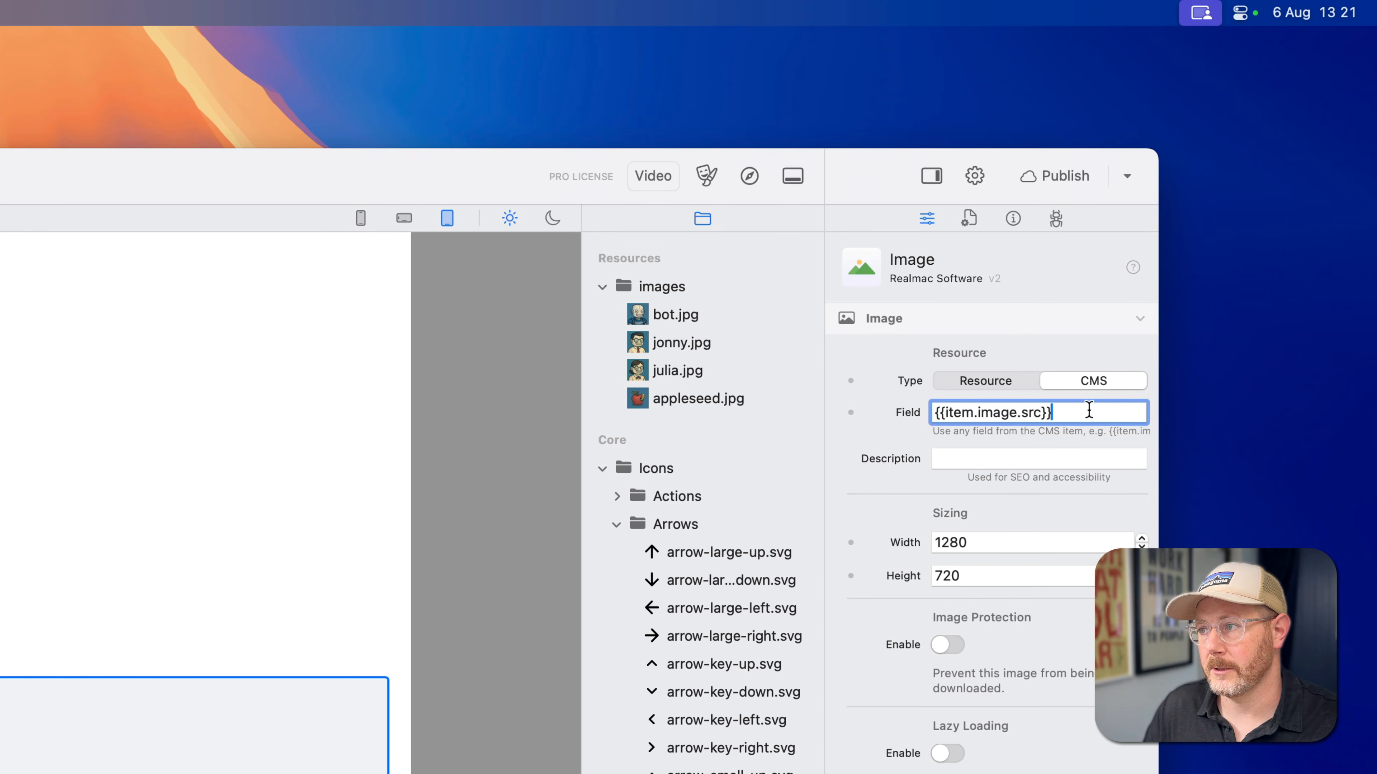
{"action": "key", "text": "super+BackSpace"}
{"action": "type", "text": "{"}
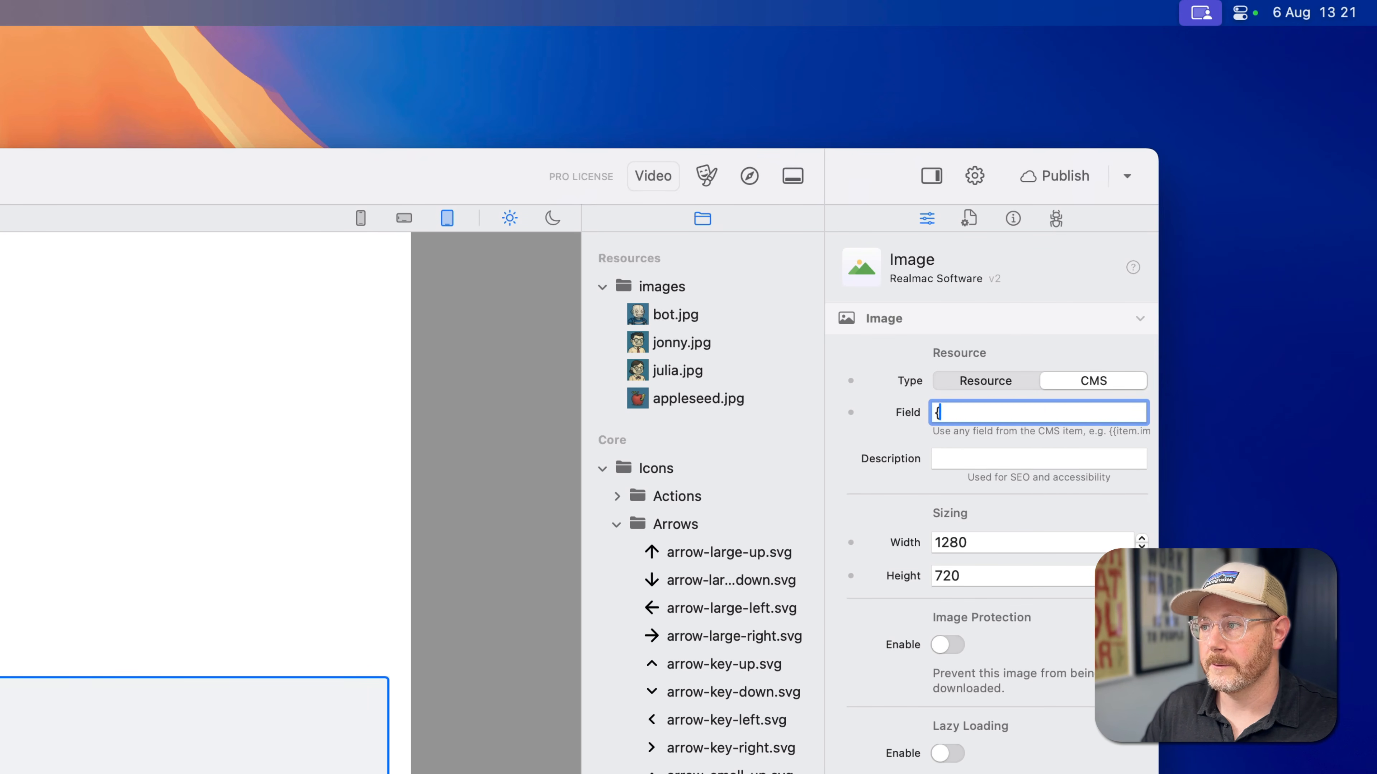
{"action": "type", "text": "{item.a"}
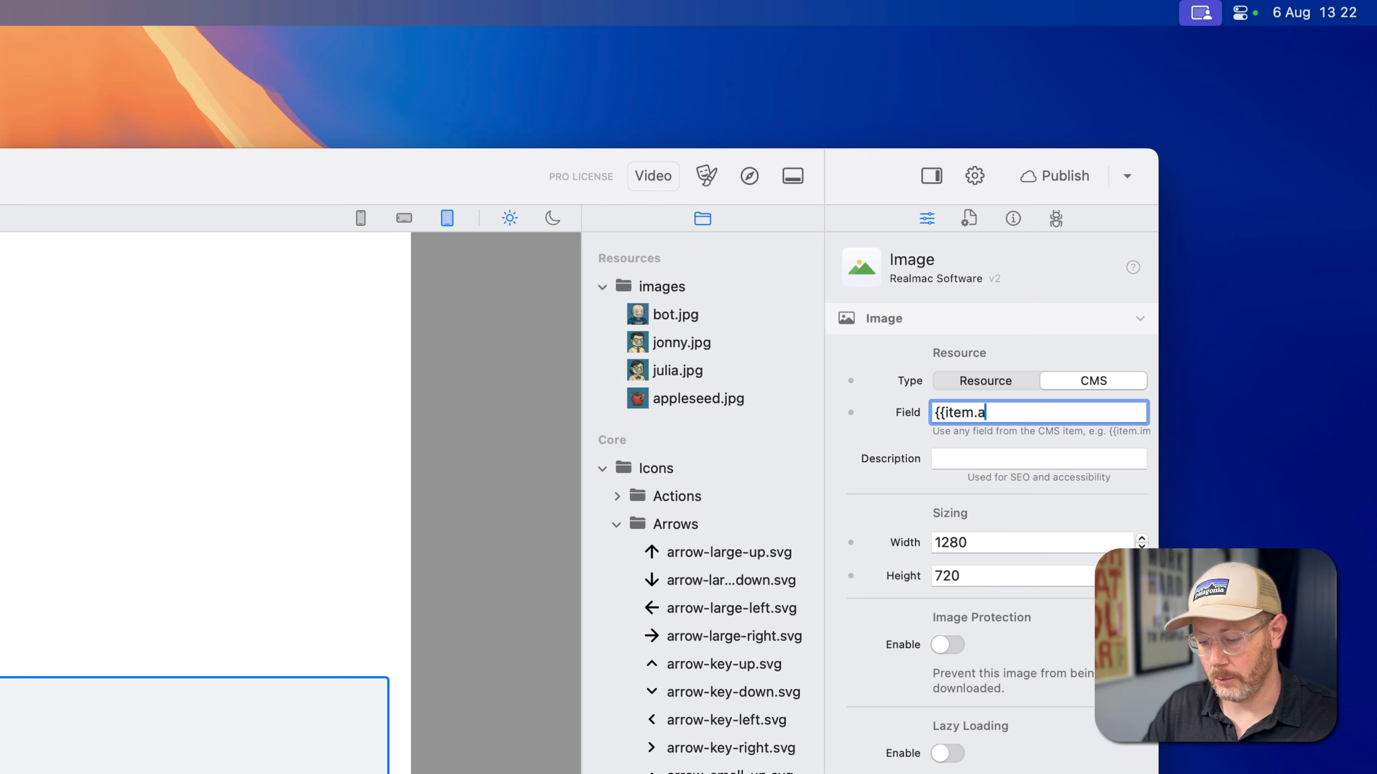
{"action": "type", "text": "uthor.image."}
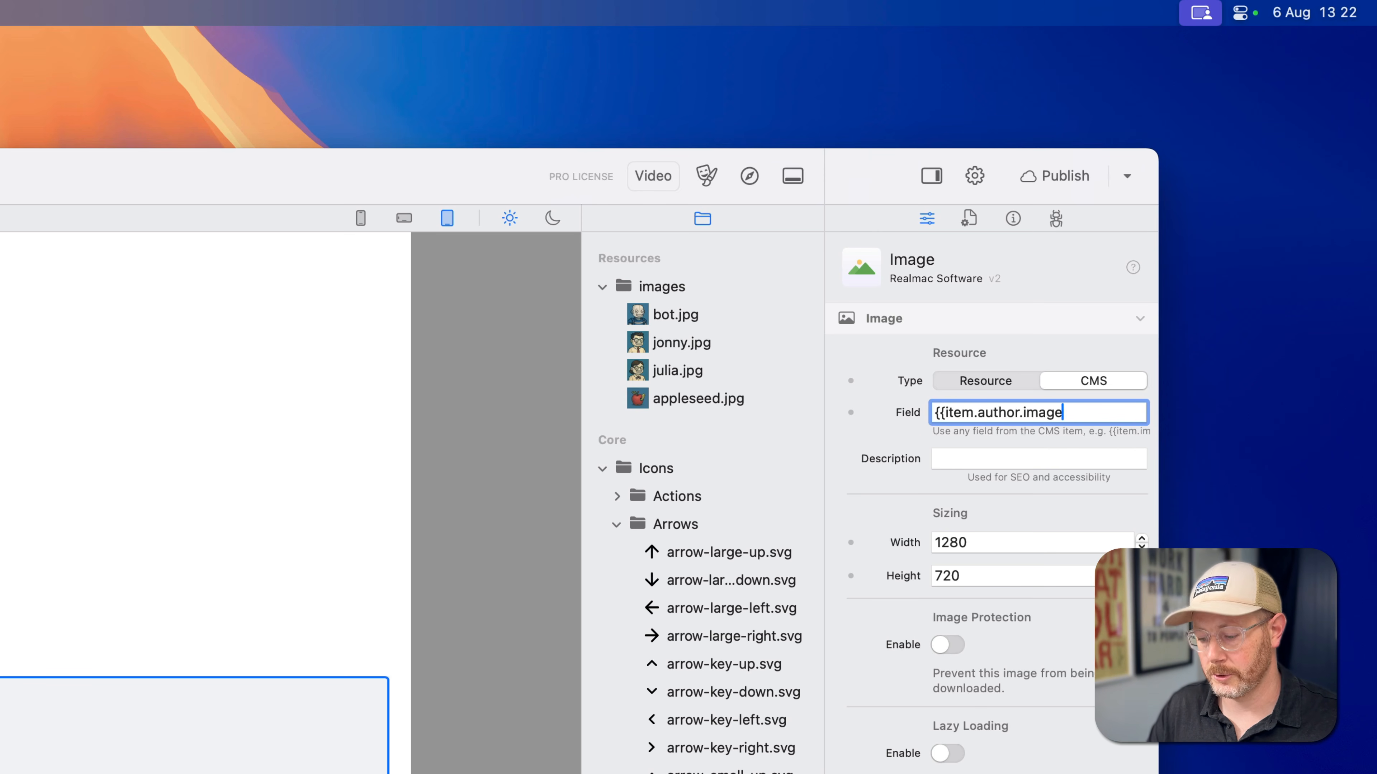
{"action": "type", "text": "src}}"}
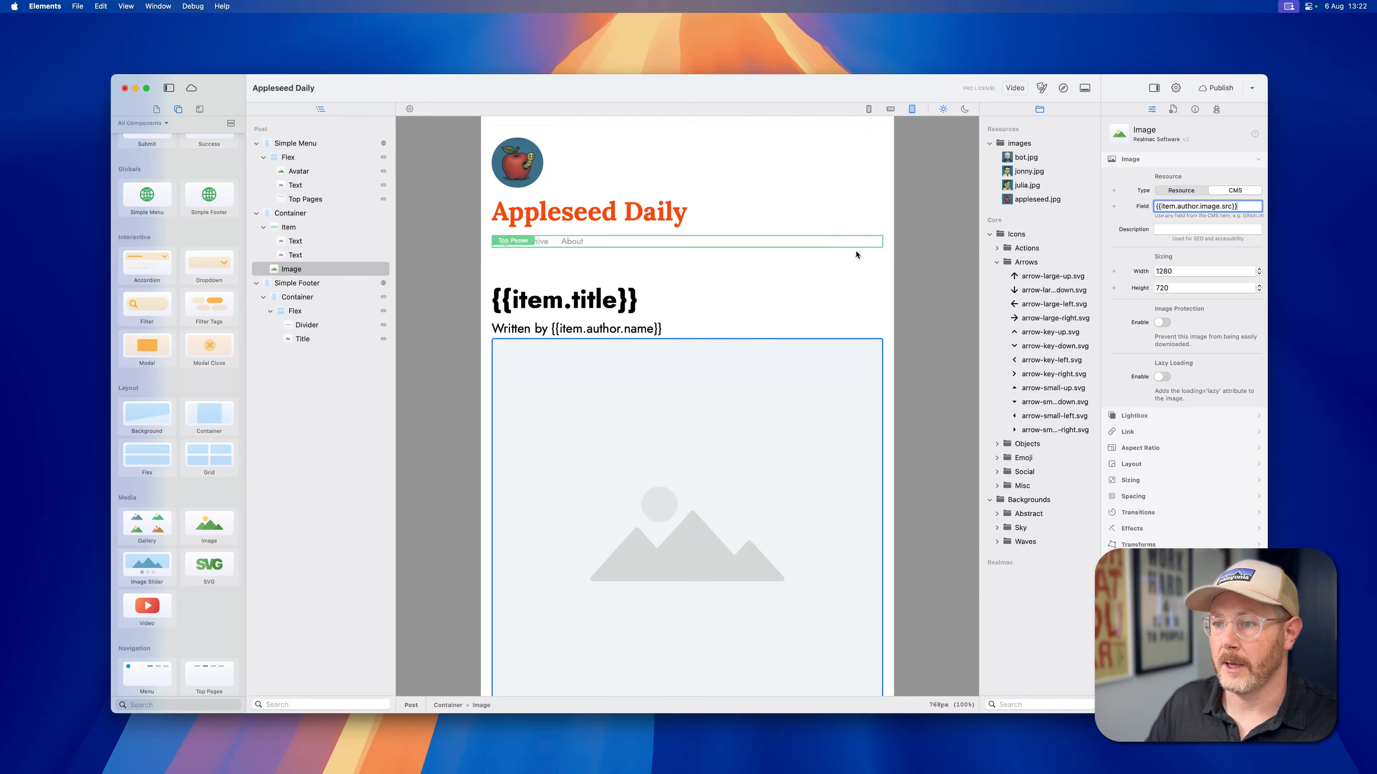
{"action": "left_click", "coordinate": [249, 600]}
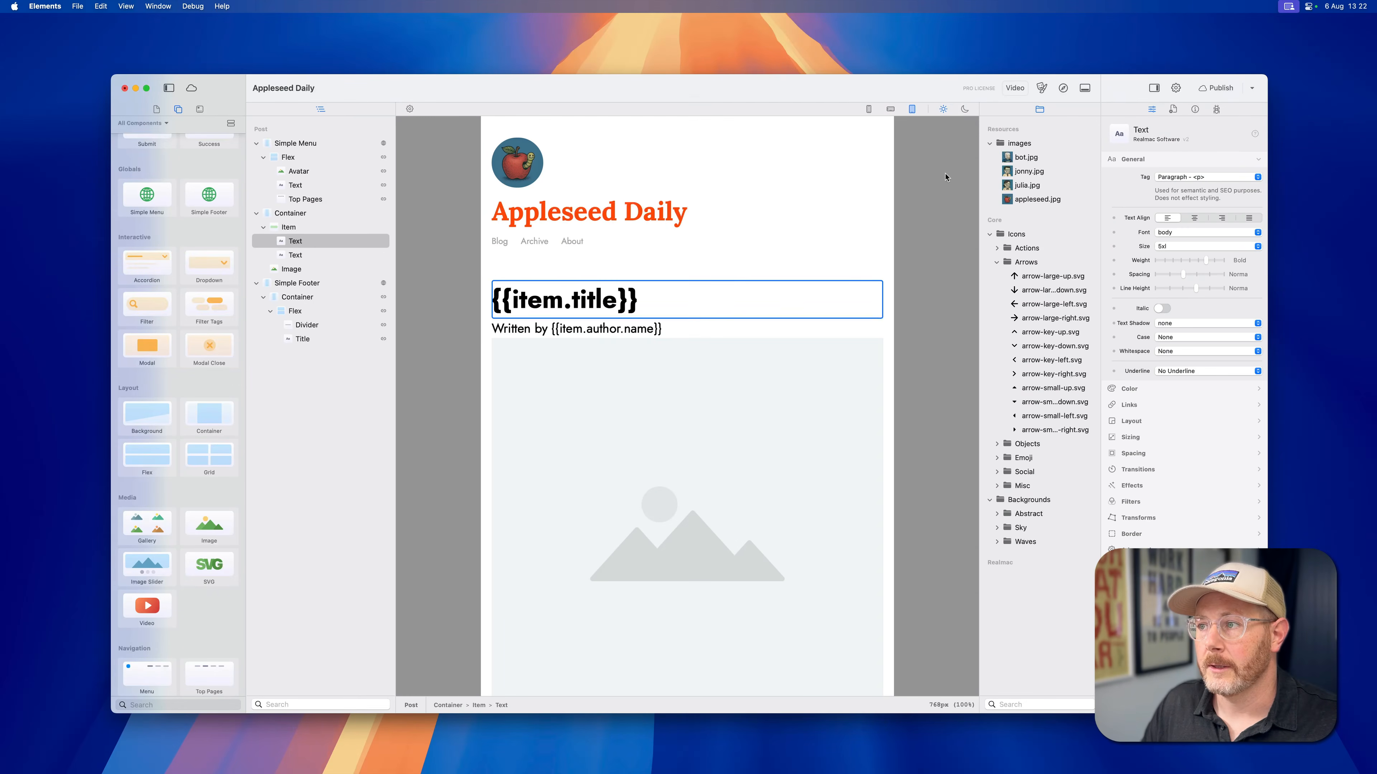
Step: Switch to Safari, reload the Read Me First post preview to check the author image, and return to Elements
{"action": "key", "text": "super+Tab"}
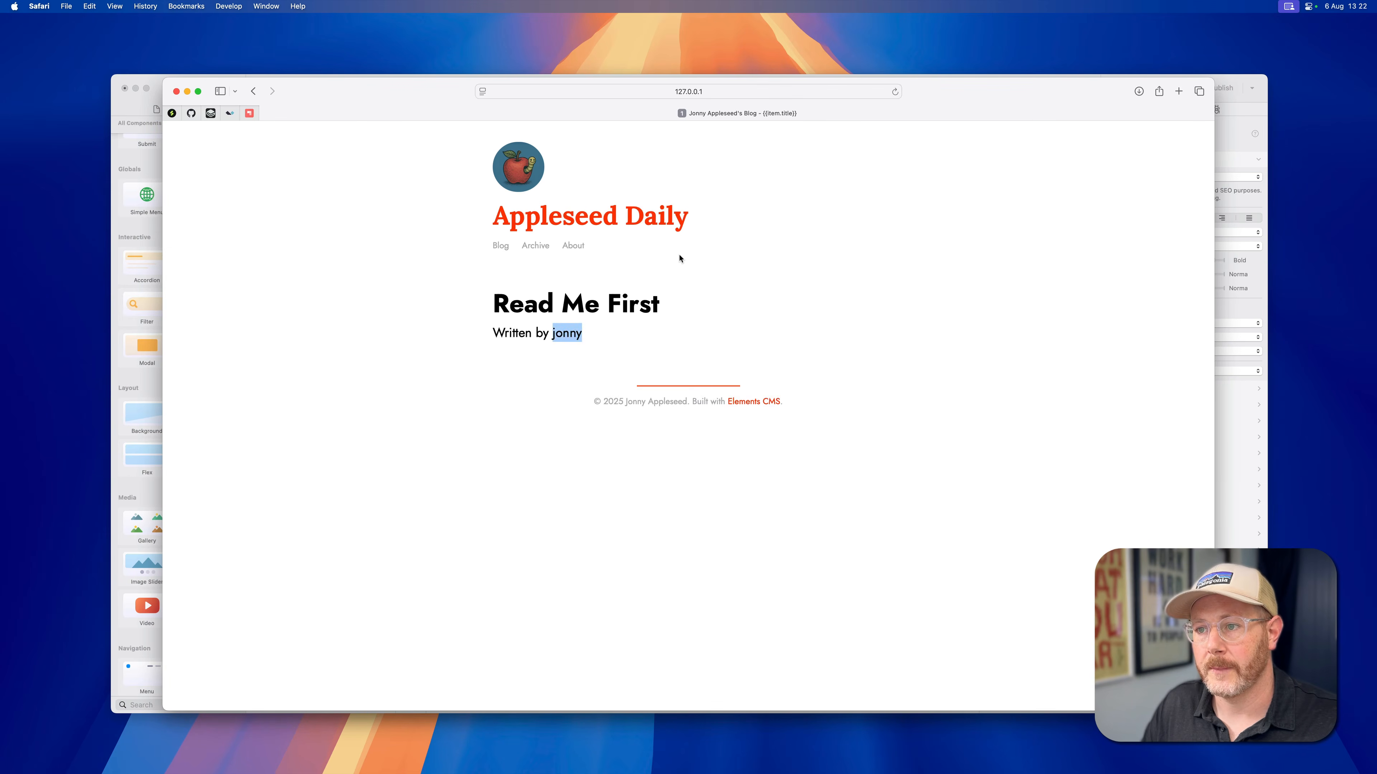
{"action": "key", "text": "super+r"}
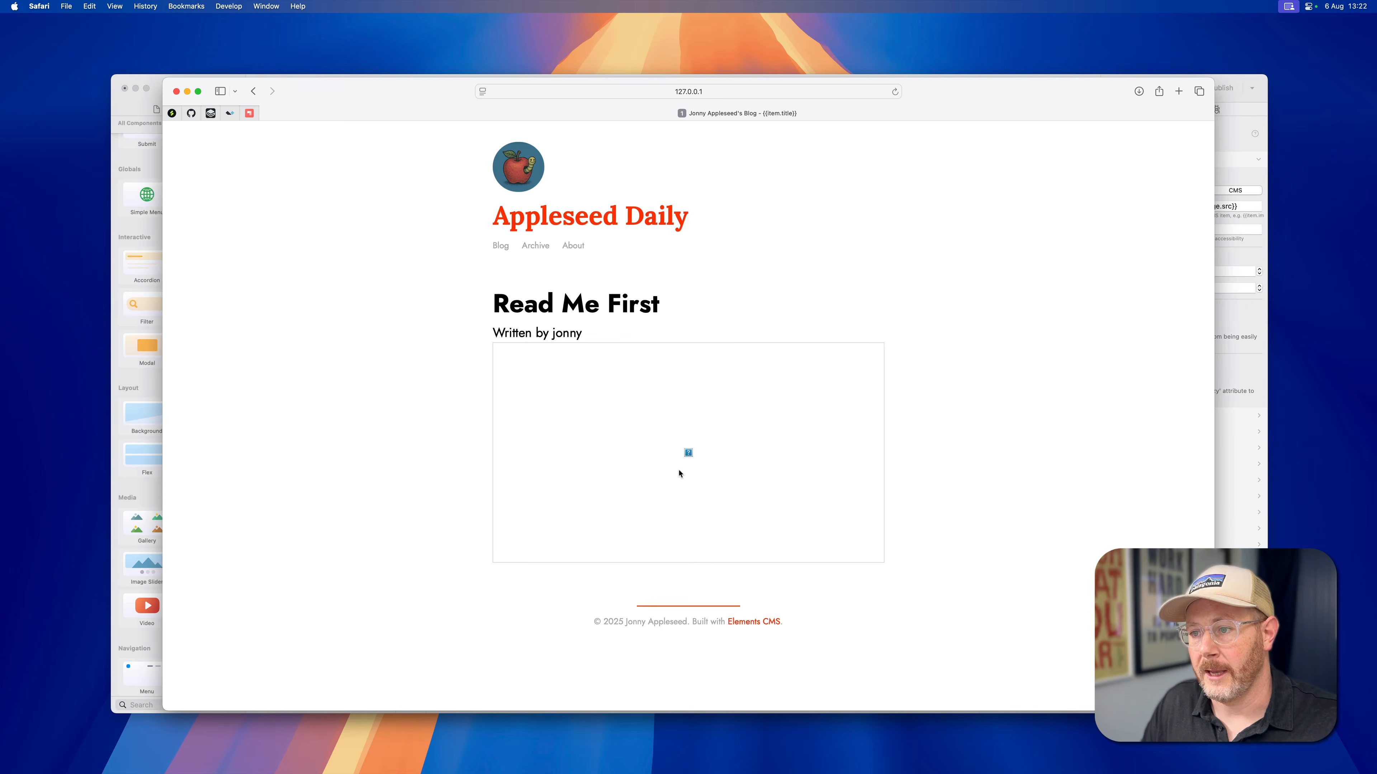
{"action": "key", "text": "super+Tab"}
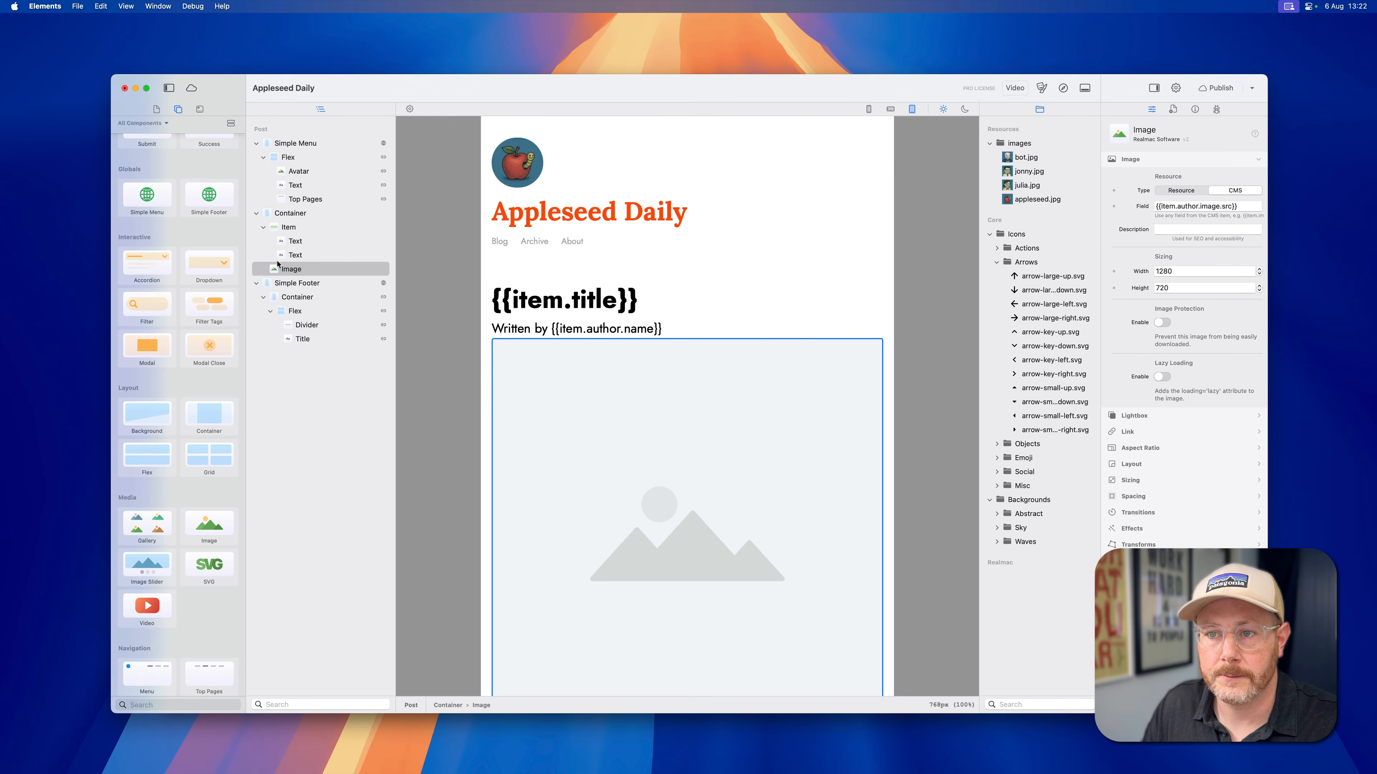
Step: Move the Image inside the Item component below its two texts, and review the Item's source and the Image's field
{"action": "left_click_drag", "start_coordinate": [277, 274], "coordinate": [290, 231]}
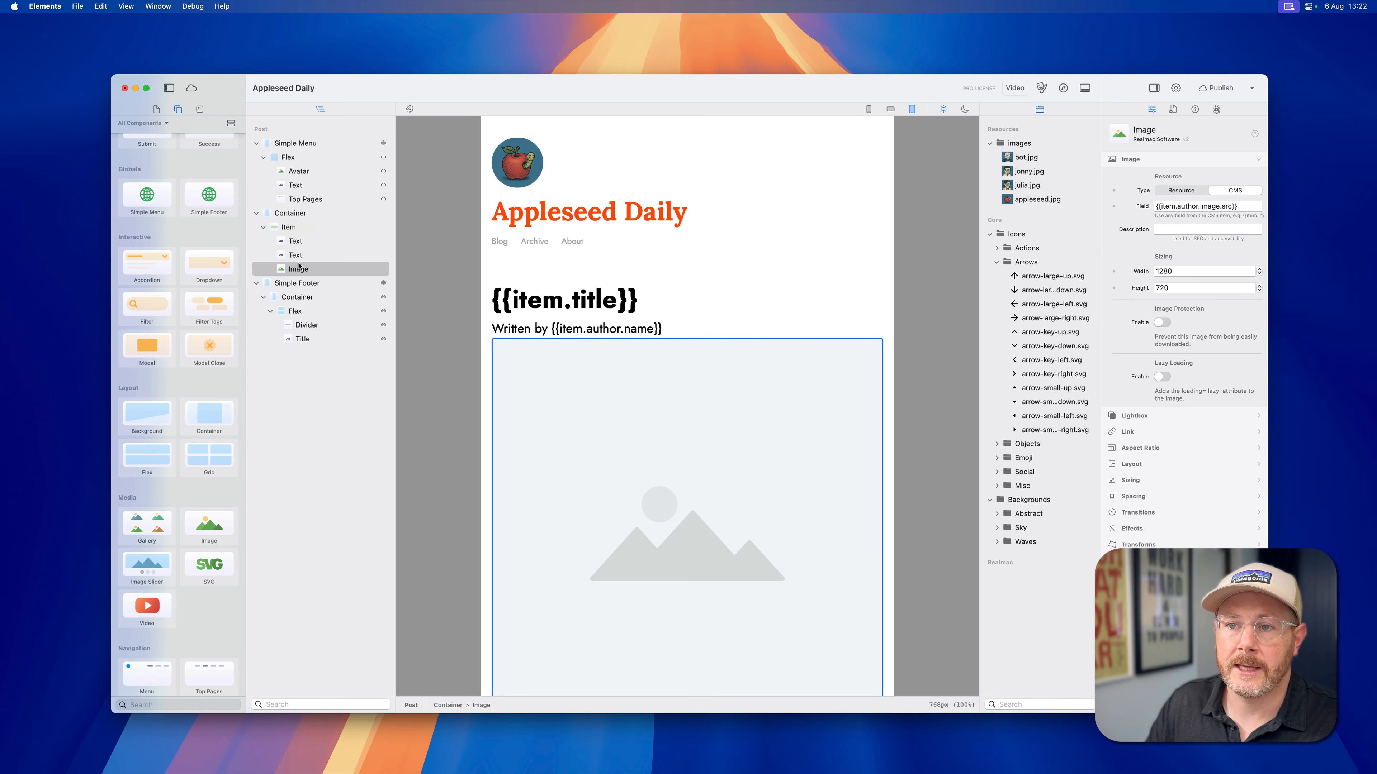
{"action": "left_click", "coordinate": [289, 232]}
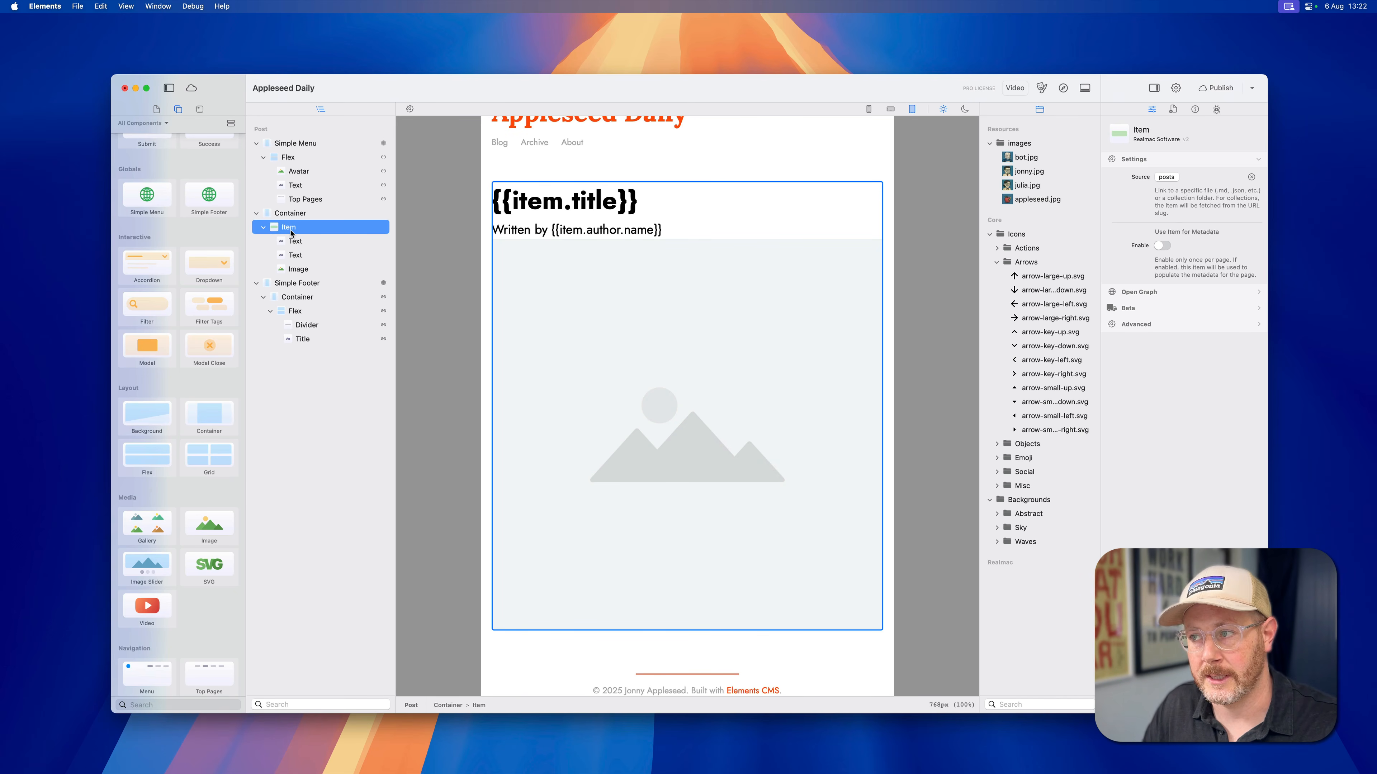
{"action": "left_click", "coordinate": [302, 269]}
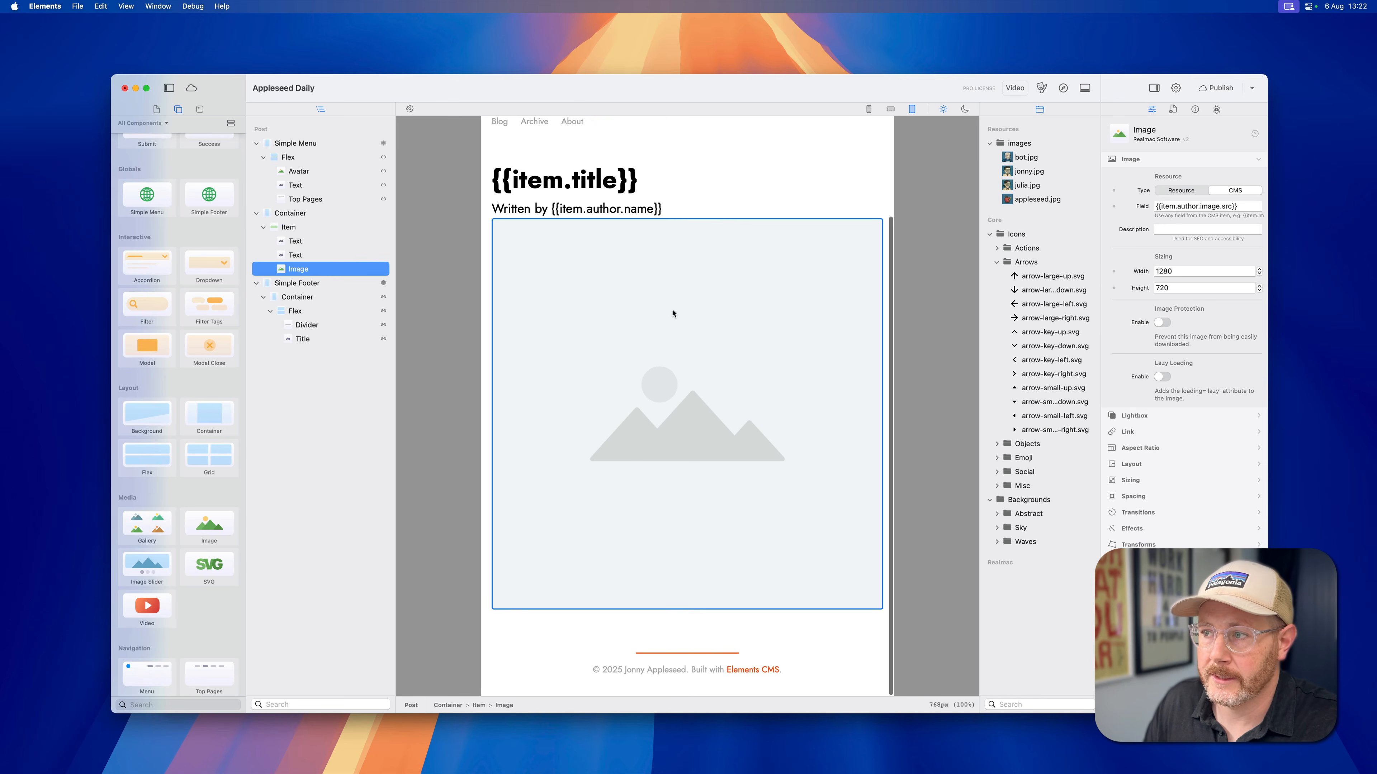
{"action": "left_click", "coordinate": [1228, 207]}
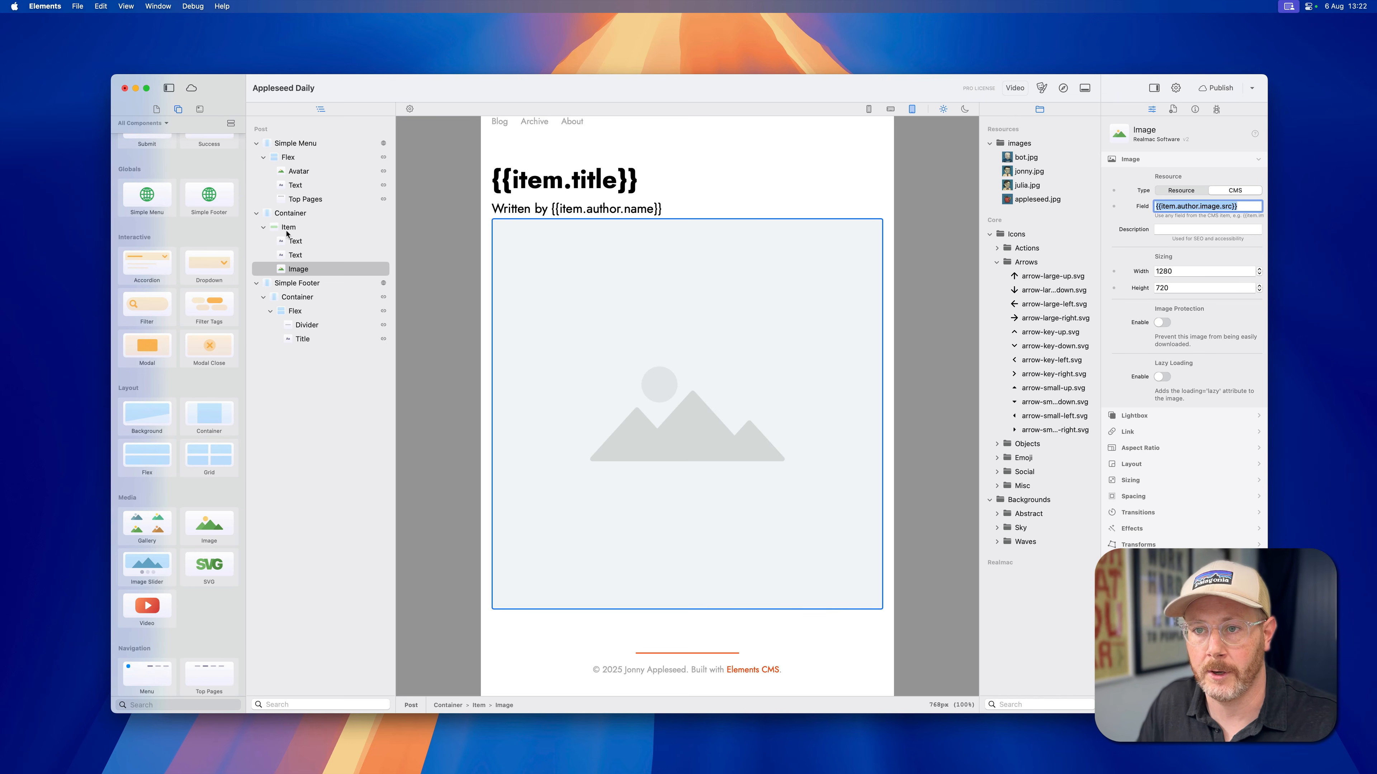
Step: Switch to Safari to check the post preview with the image nested in the Item
{"action": "key", "text": "super+Tab"}
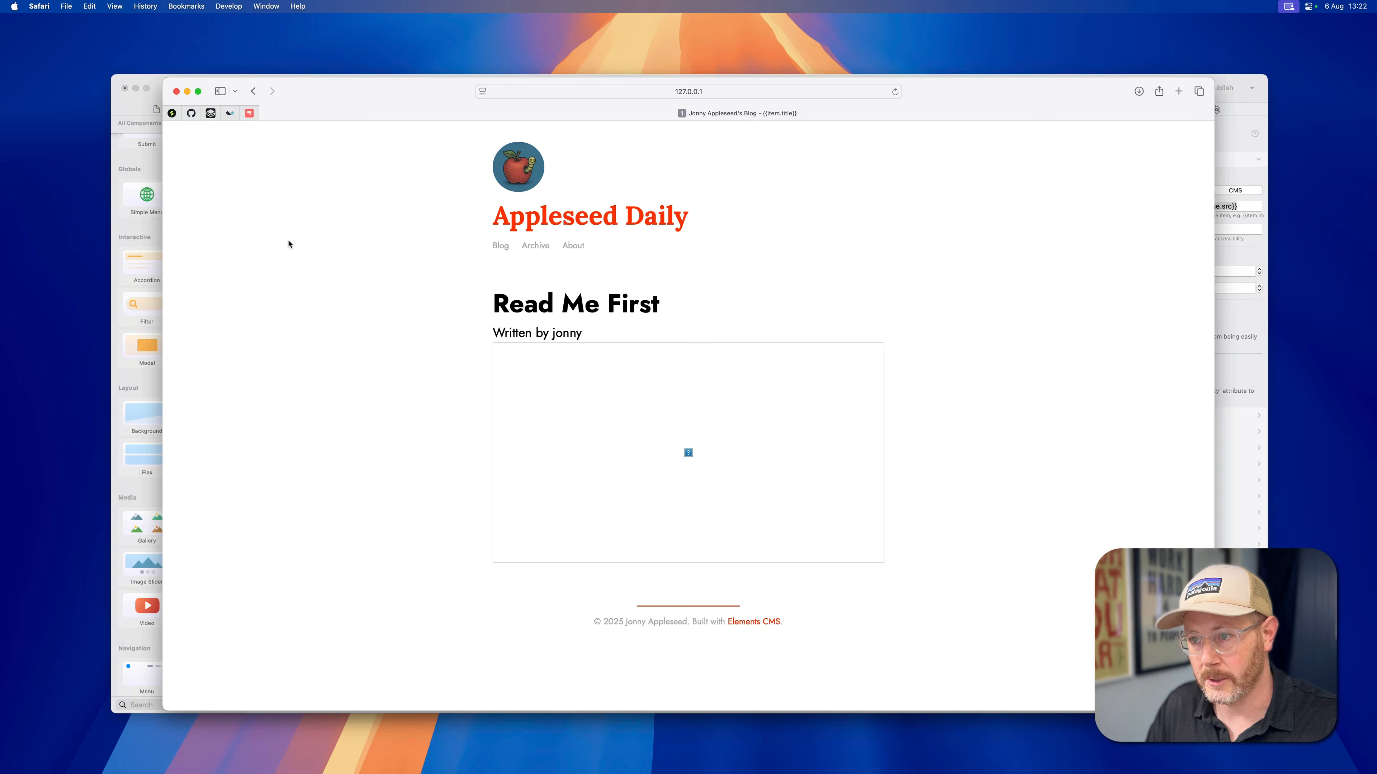
Step: Reload the Read Me First post preview and check the author image under the byline
{"action": "key", "text": "super+r"}
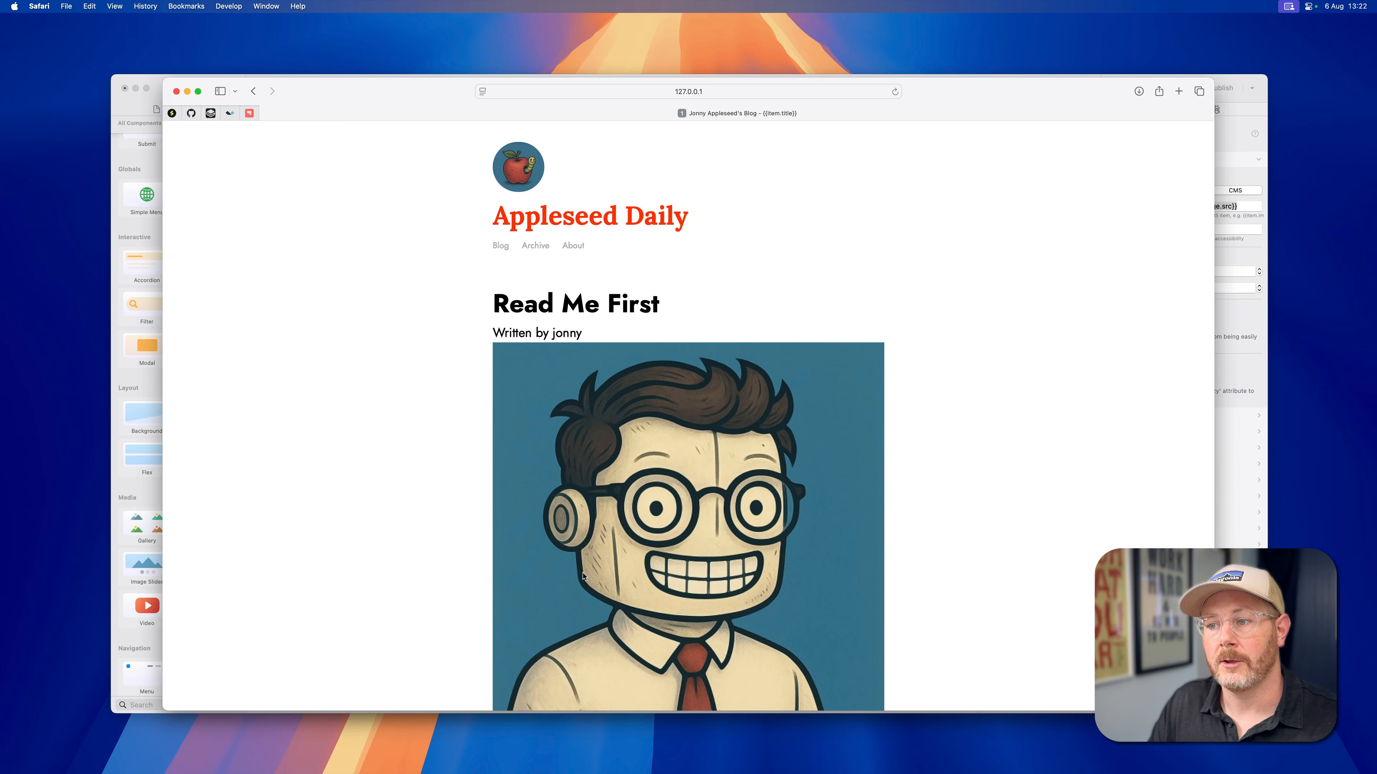
{"action": "scroll", "coordinate": [664, 516], "scroll_direction": "down", "scroll_amount": 5}
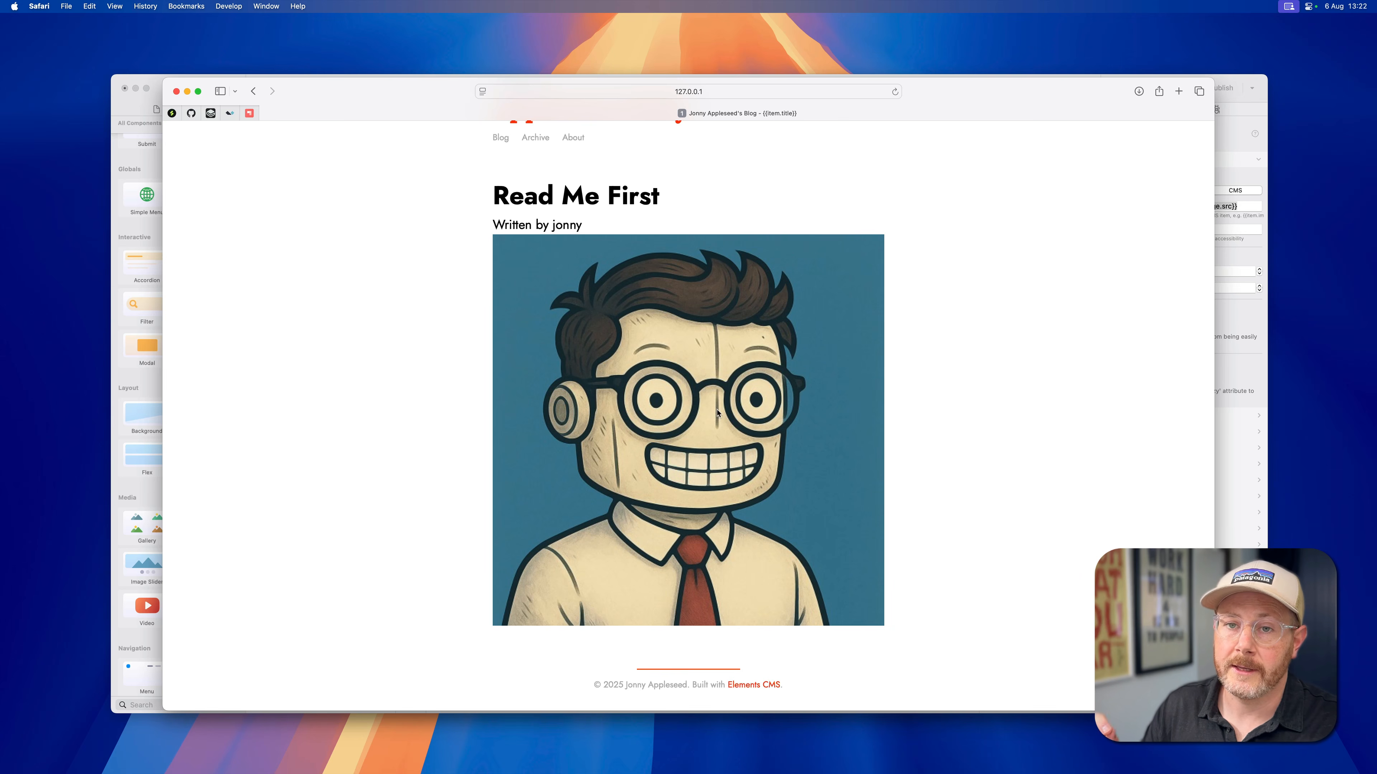
Step: Switch to Elements and open the jonny.md file in the cms authors folder
{"action": "key", "text": "super+Tab"}
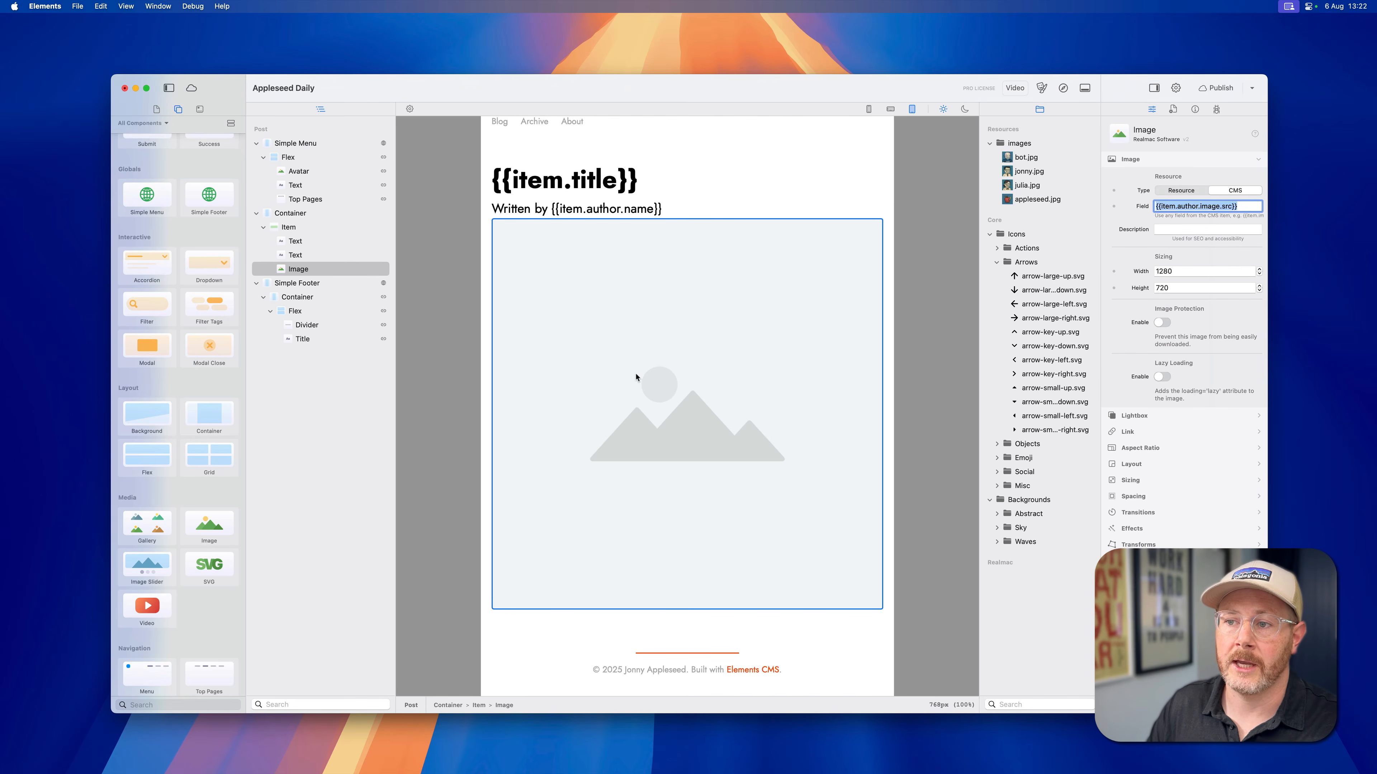
{"action": "left_click", "coordinate": [156, 109]}
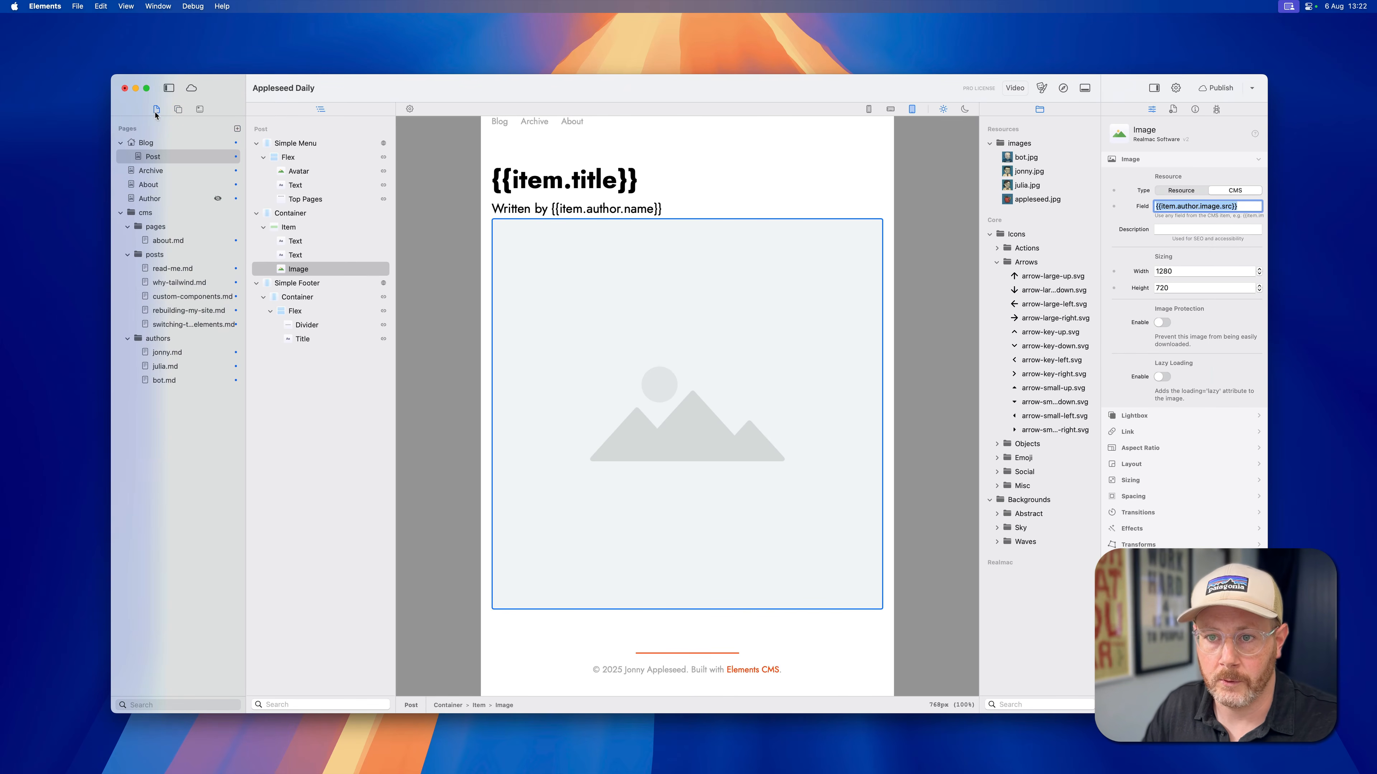
{"action": "left_click", "coordinate": [165, 353]}
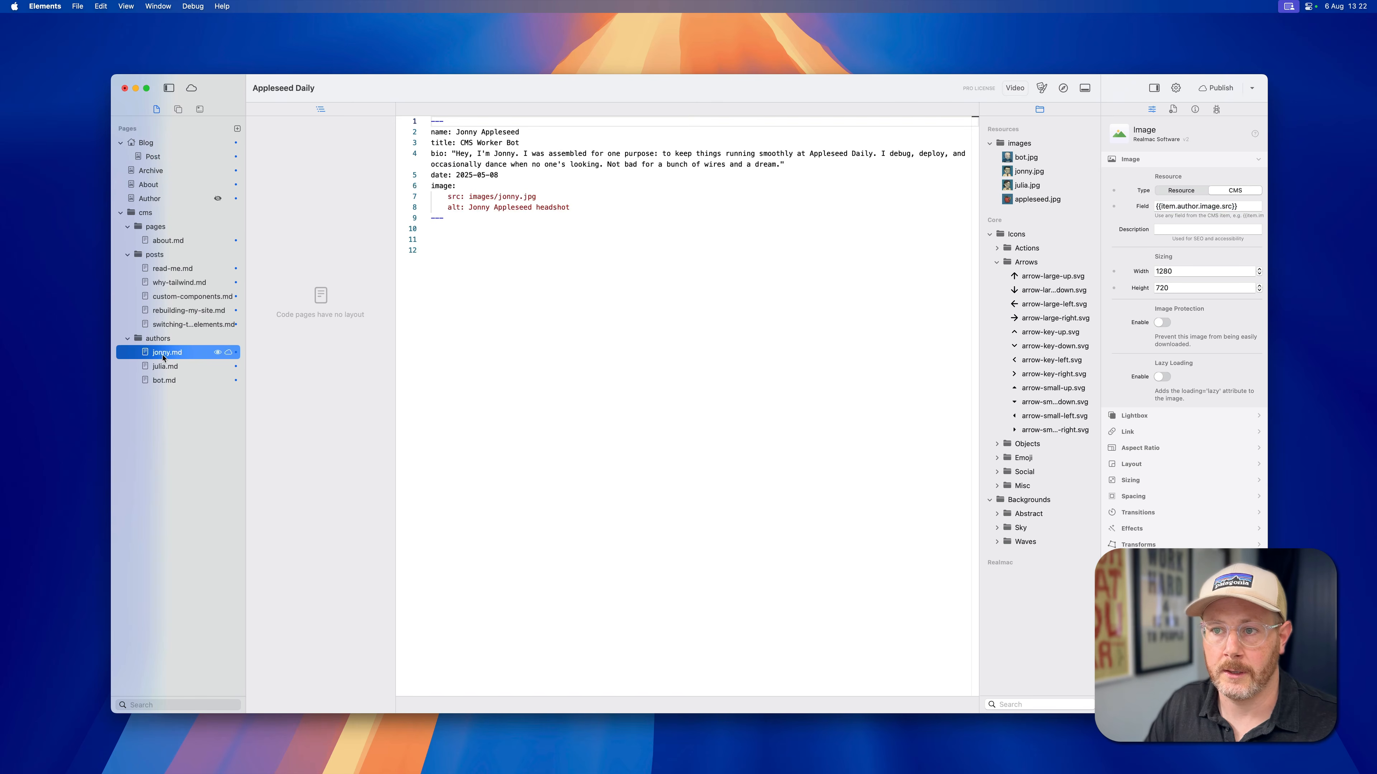
{"action": "left_click", "coordinate": [467, 197]}
{"action": "type", "text": "http:"}
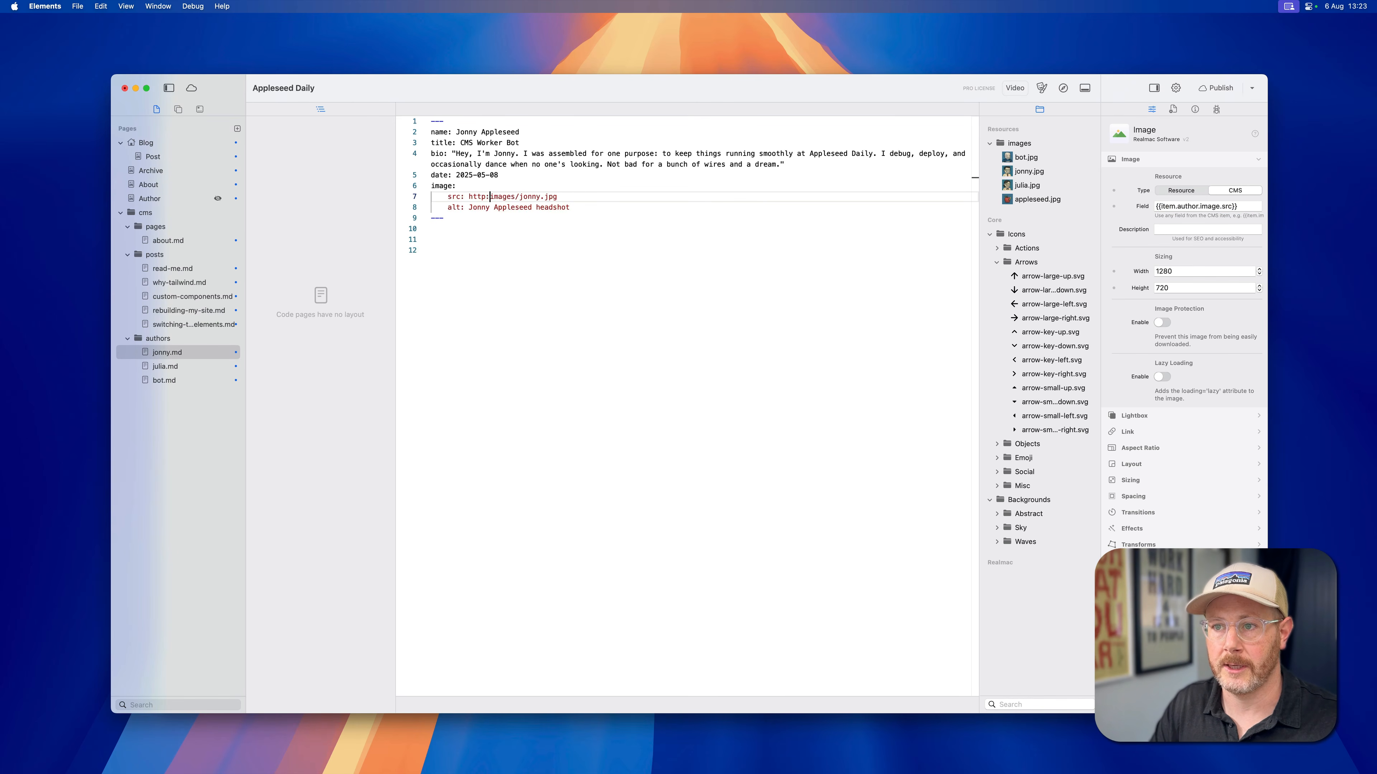
{"action": "type", "text": "//"}
{"action": "type", "text": "my-domcina"}
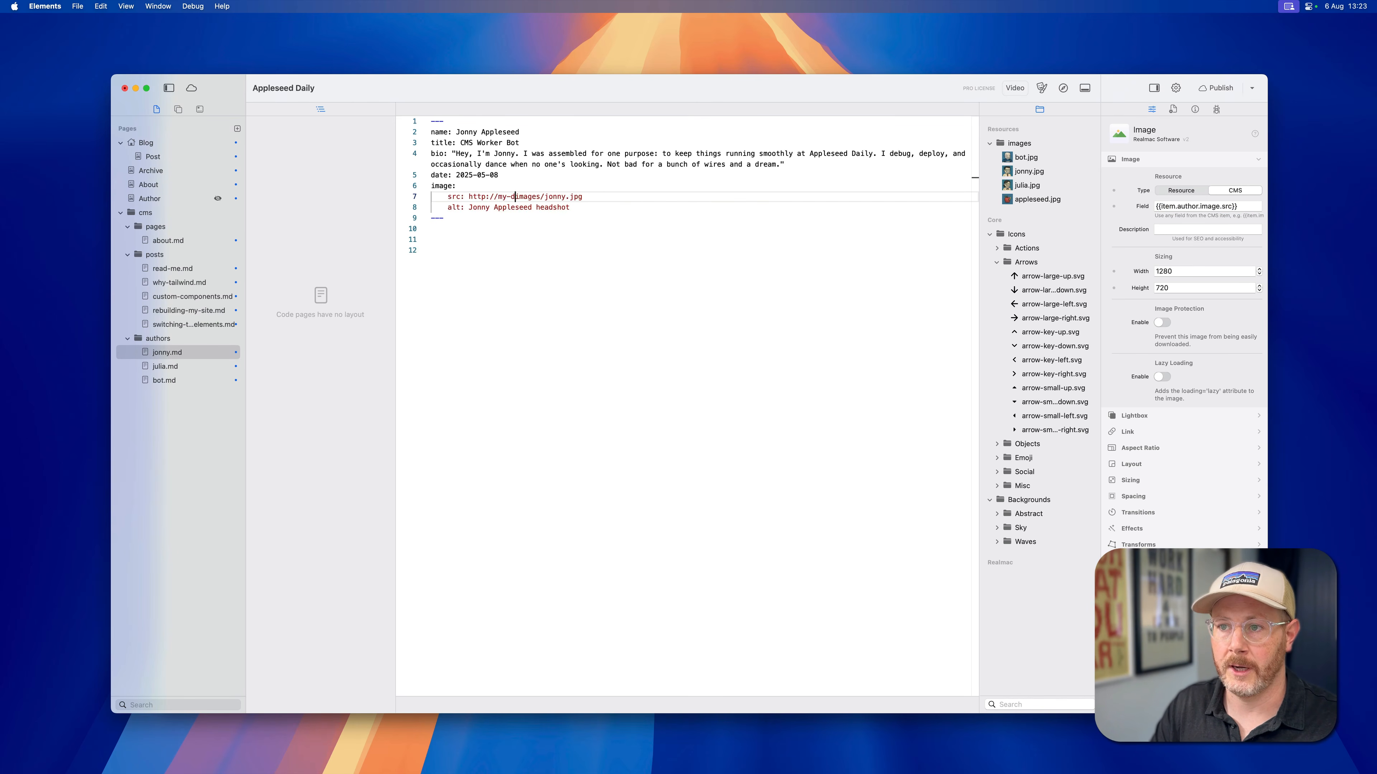
{"action": "type", "text": "com"}
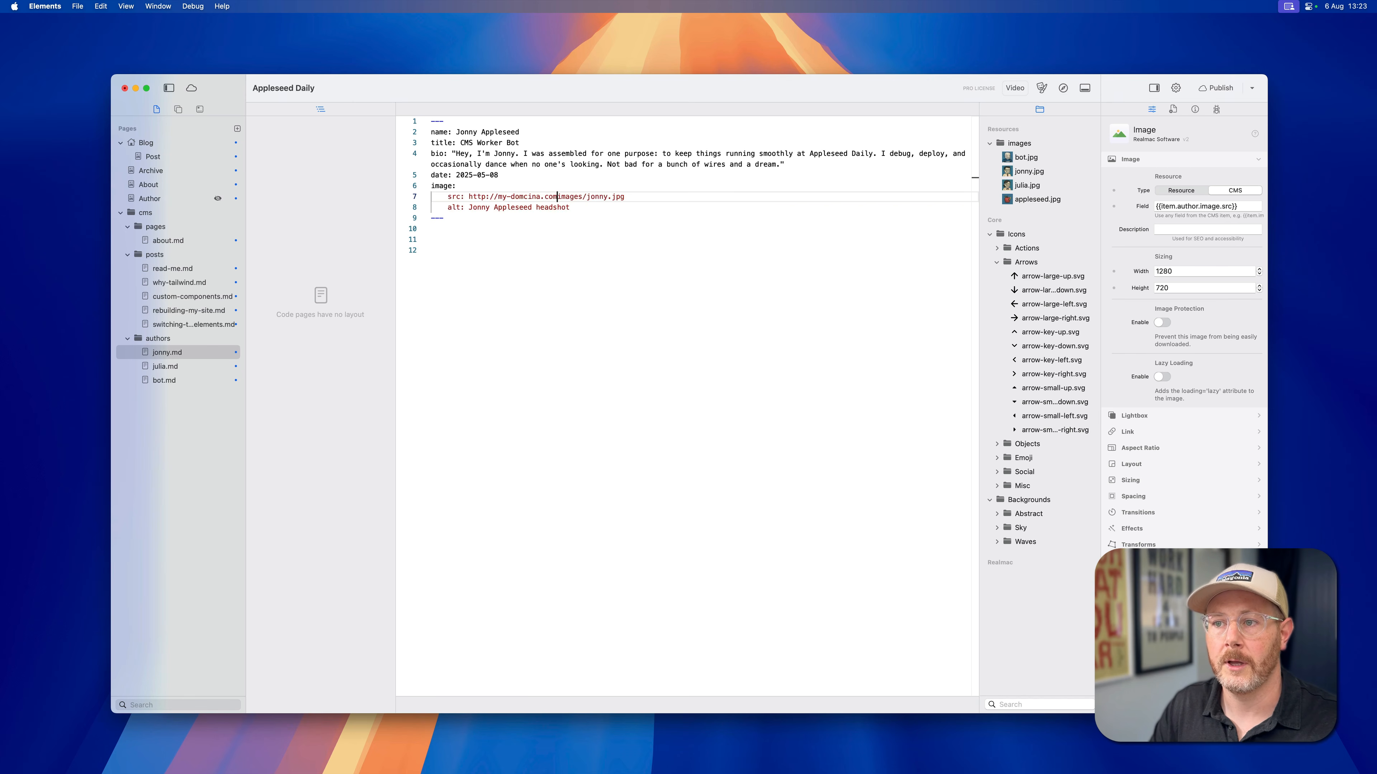
Step: Remove the web address prefix so the image src reads images/jonny.jpg
{"action": "key", "text": "BackSpace"}
{"action": "key", "text": "BackSpace"}
{"action": "key", "text": "BackSpace"}
{"action": "key", "text": "BackSpace"}
{"action": "key", "text": "BackSpace"}
{"action": "key", "text": "BackSpace"}
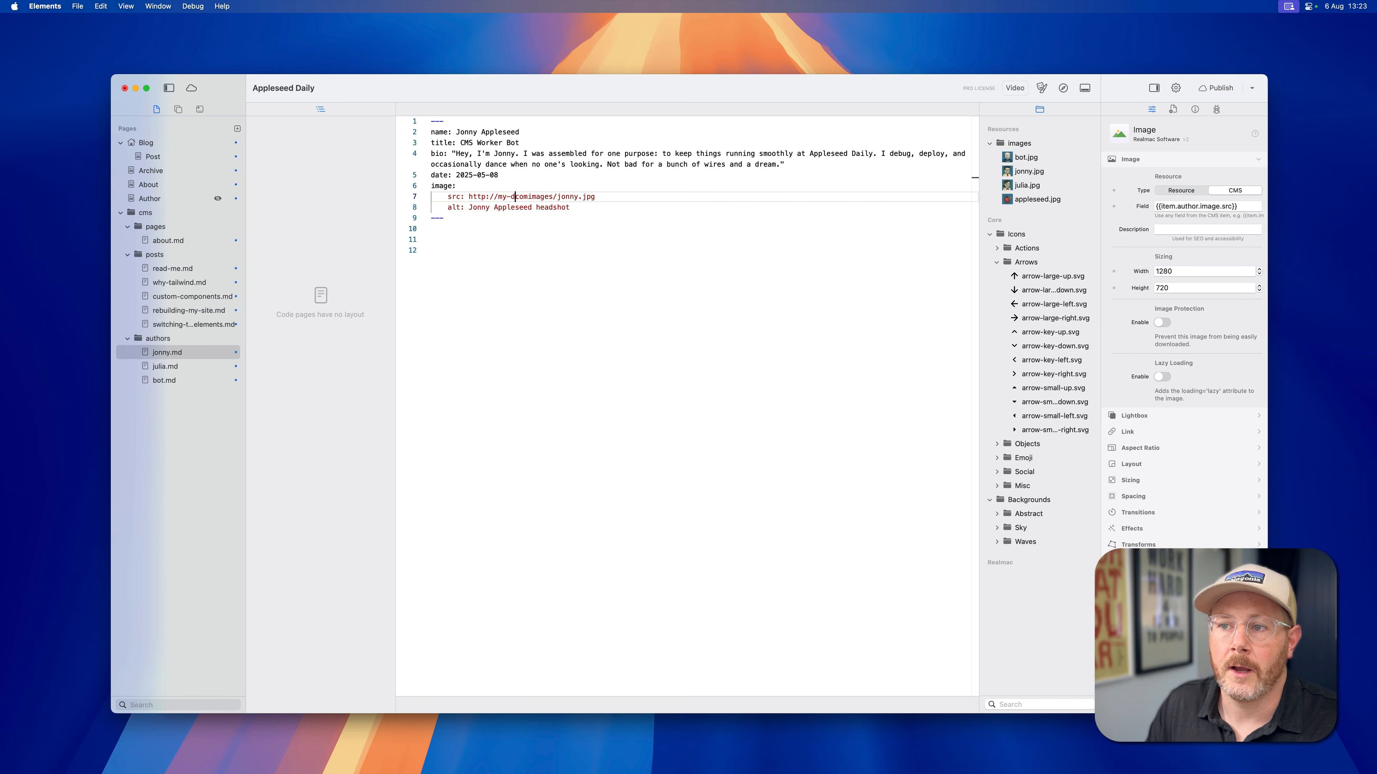
{"action": "key", "text": "BackSpace"}
{"action": "key", "text": "BackSpace"}
{"action": "key", "text": "BackSpace"}
{"action": "key", "text": "BackSpace"}
{"action": "key", "text": "BackSpace"}
{"action": "key", "text": "BackSpace"}
{"action": "key", "text": "BackSpace"}
{"action": "key", "text": "BackSpace"}
{"action": "key", "text": "BackSpace"}
{"action": "key", "text": "BackSpace"}
{"action": "key", "text": "BackSpace"}
{"action": "key", "text": "BackSpace"}
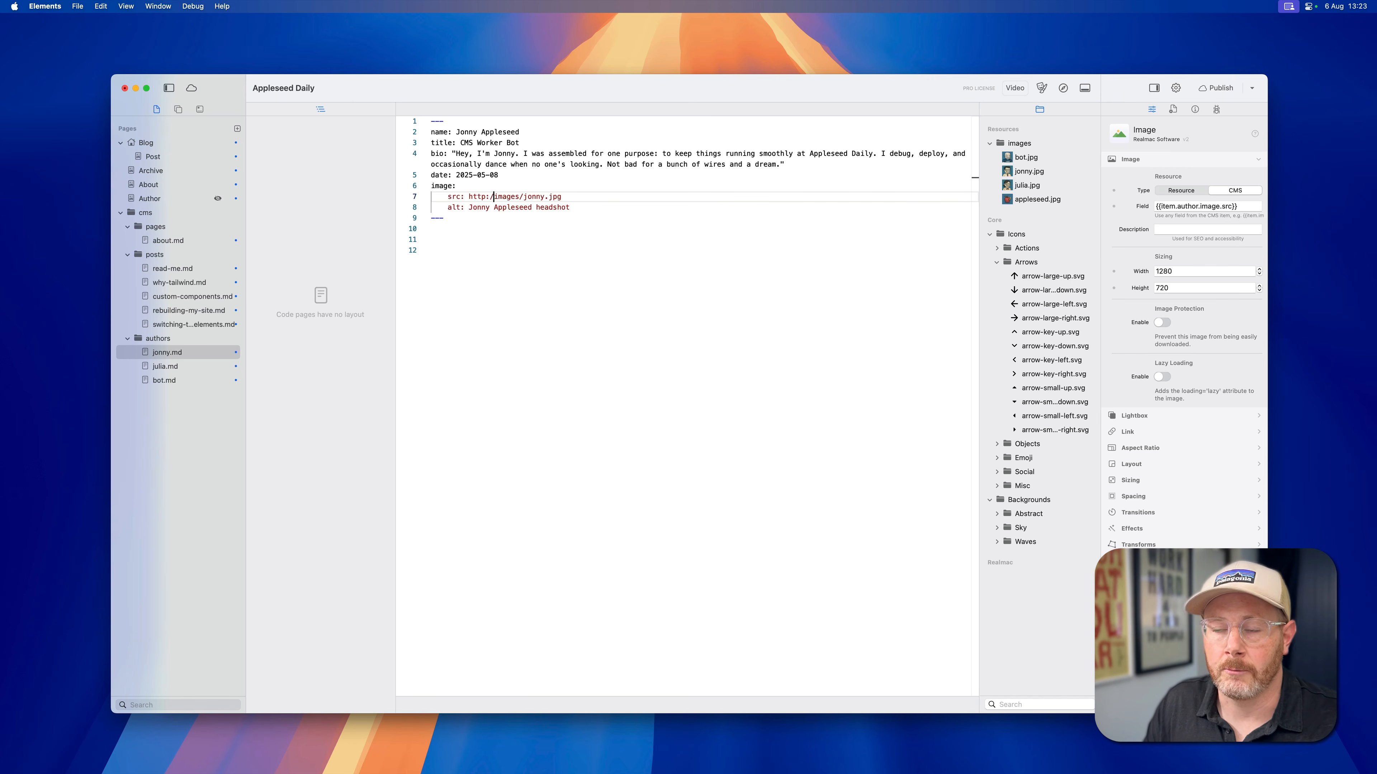
{"action": "key", "text": "BackSpace"}
{"action": "key", "text": "BackSpace"}
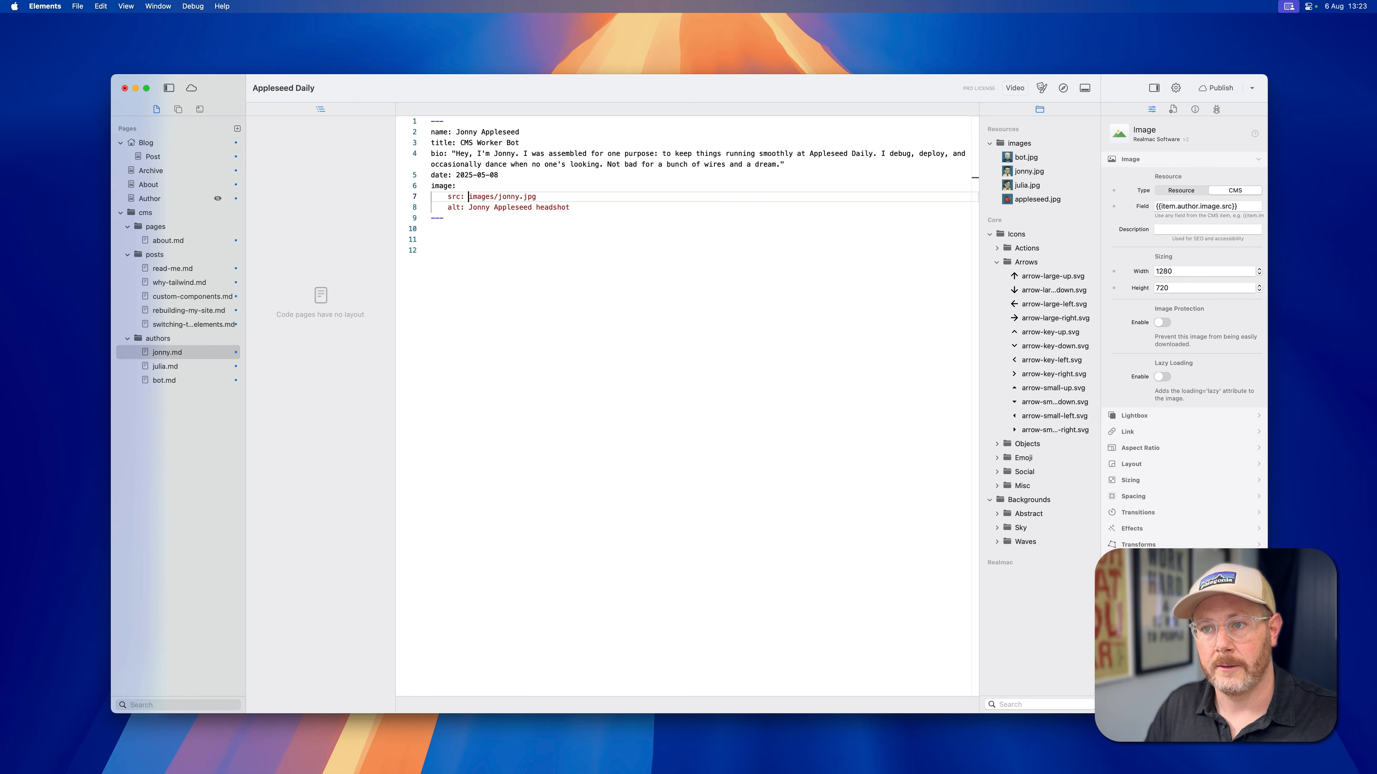
Step: Examine the image src path in jonny.md against the browser preview and the images resource folder
{"action": "left_click_drag", "start_coordinate": [469, 196], "coordinate": [537, 196]}
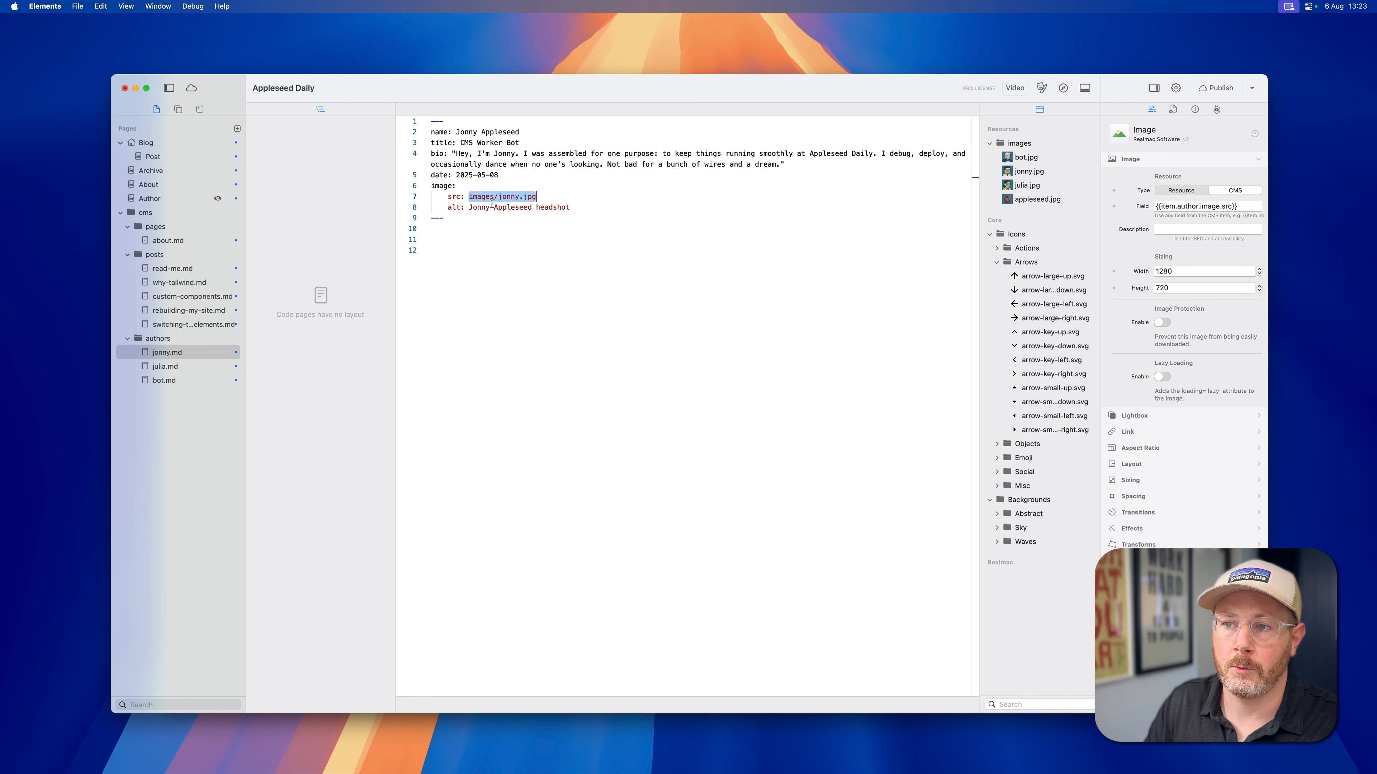
{"action": "left_click_drag", "start_coordinate": [469, 197], "coordinate": [548, 196]}
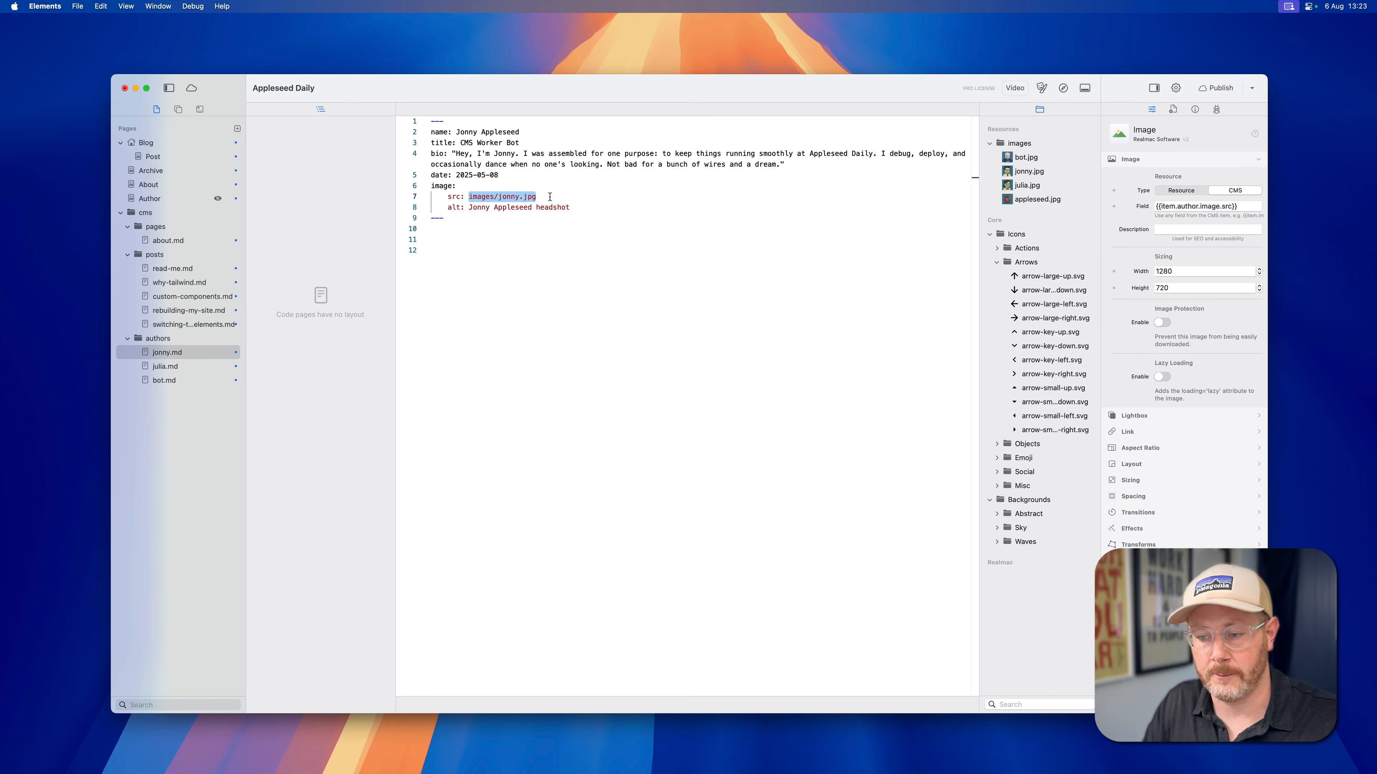
{"action": "key", "text": "super+Tab"}
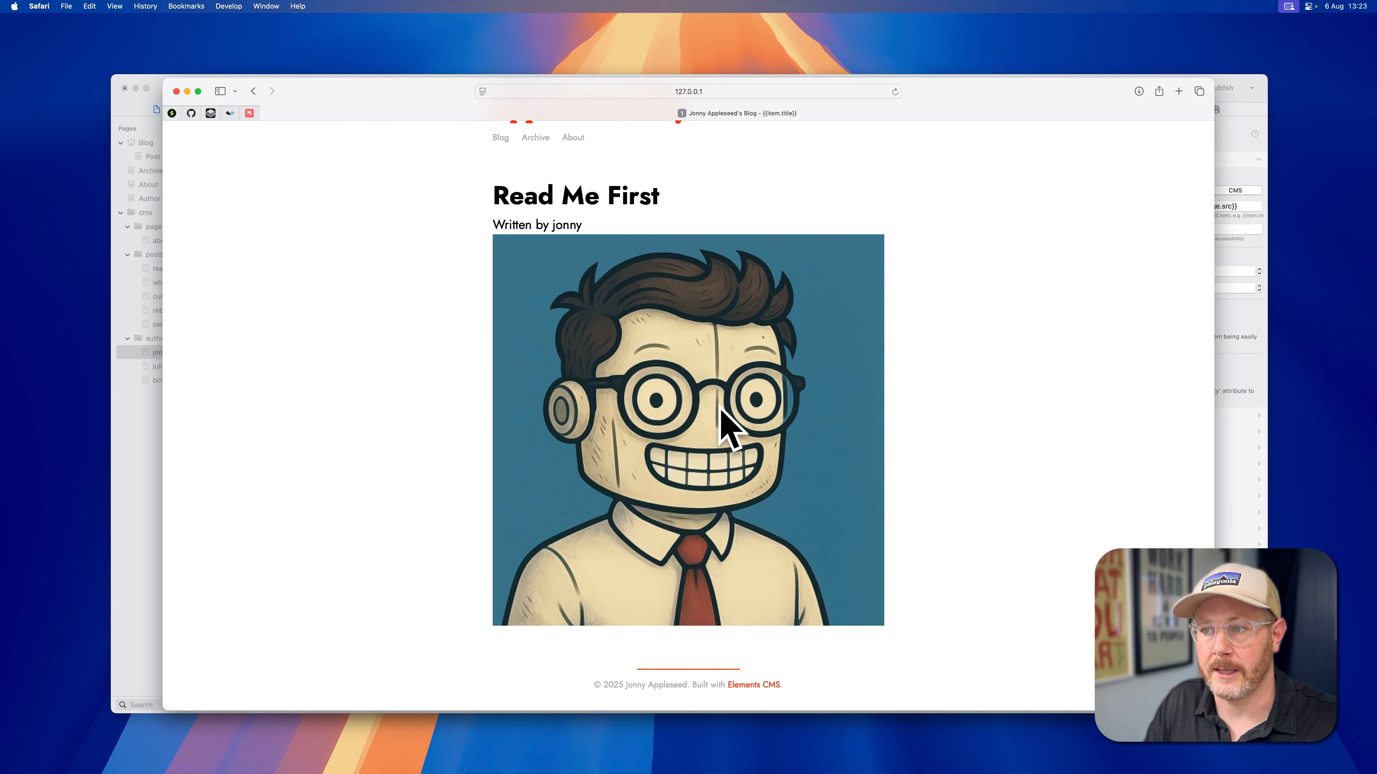
{"action": "left_click", "coordinate": [145, 357]}
{"action": "left_click", "coordinate": [469, 195]}
{"action": "left_click_drag", "start_coordinate": [469, 196], "coordinate": [570, 198]}
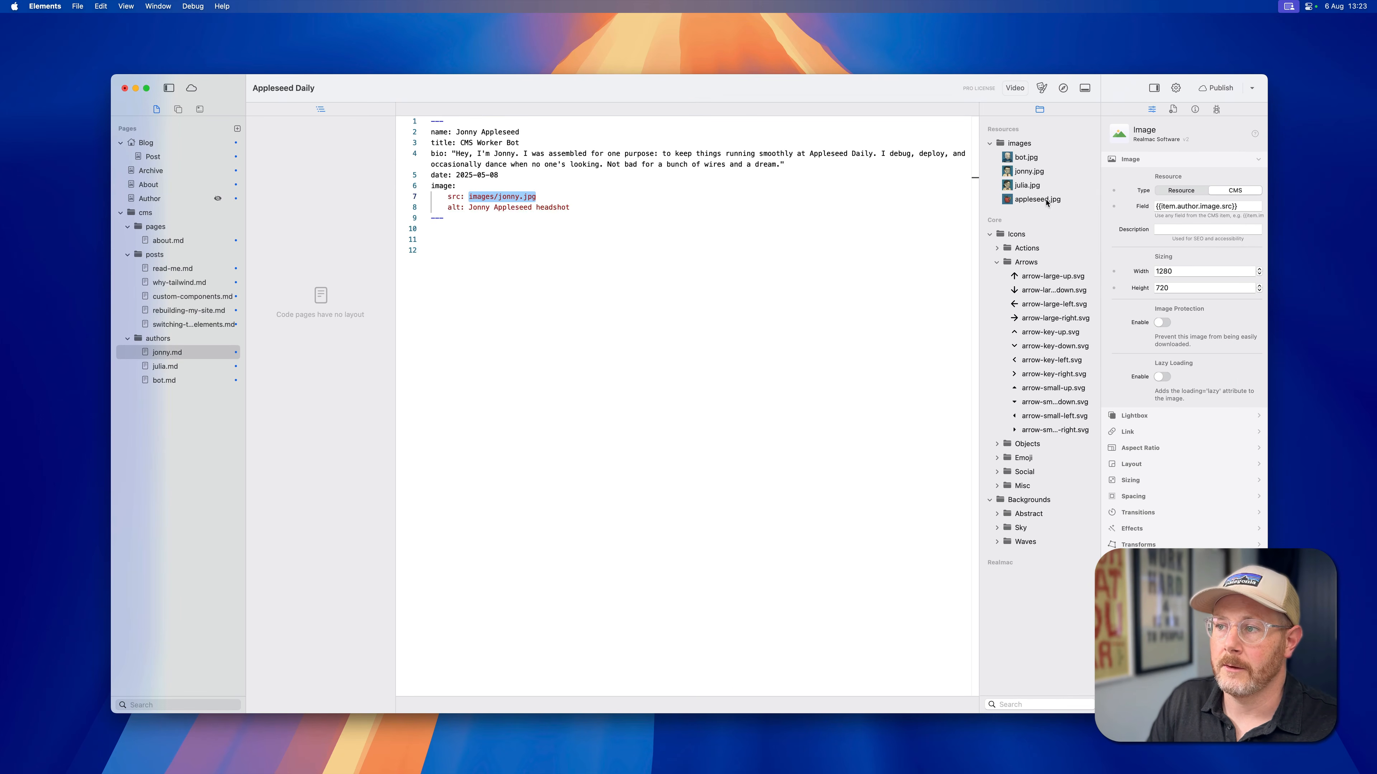
{"action": "double_click", "coordinate": [504, 197]}
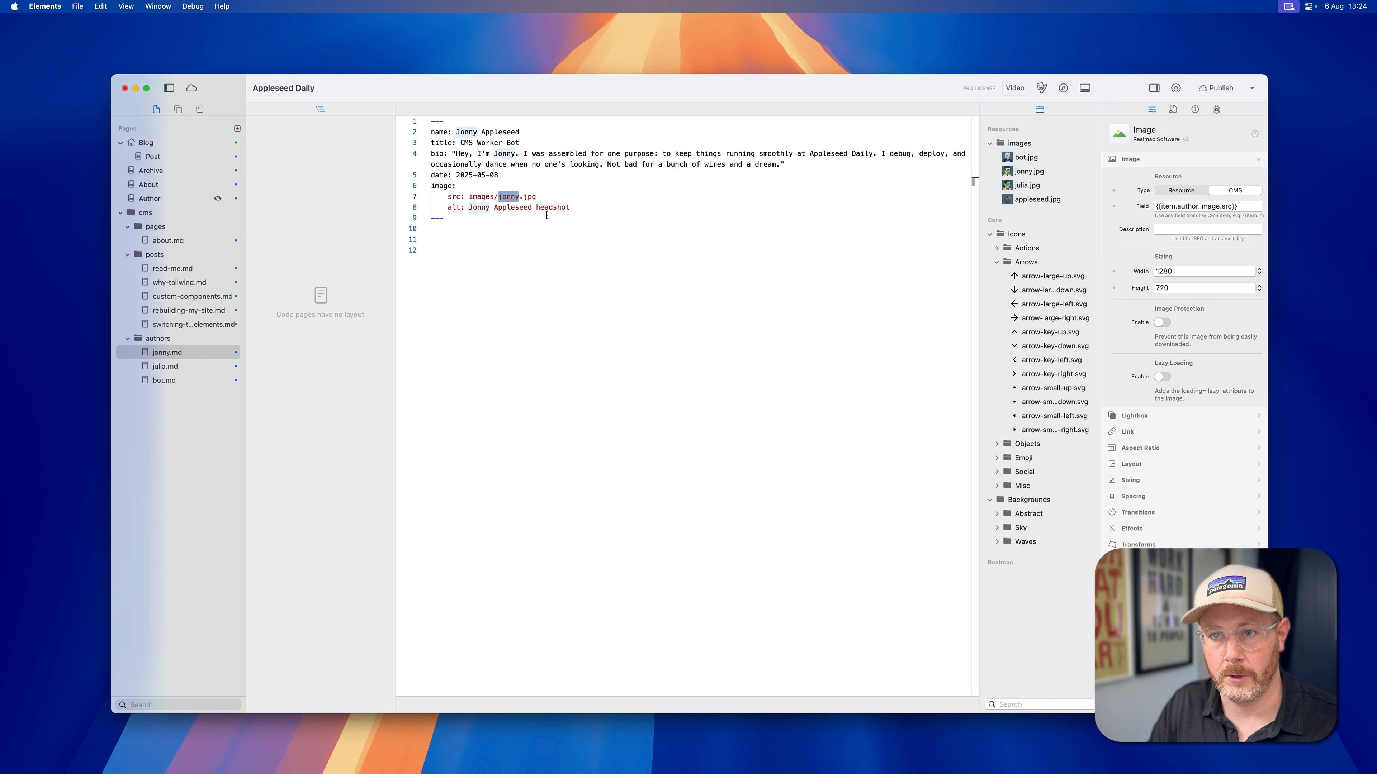
Step: Delete the Item component and its contents from the Post page's container
{"action": "left_click", "coordinate": [243, 157]}
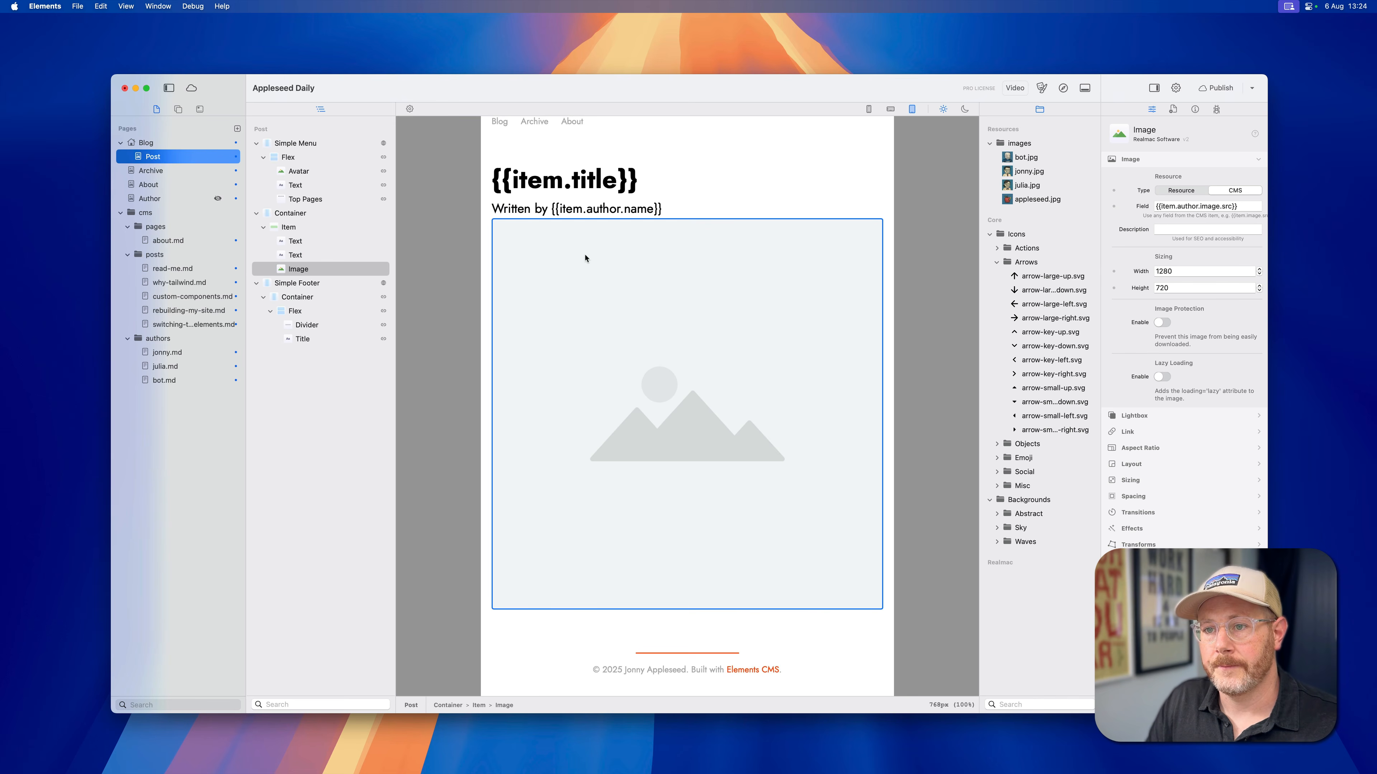
{"action": "left_click", "coordinate": [307, 230]}
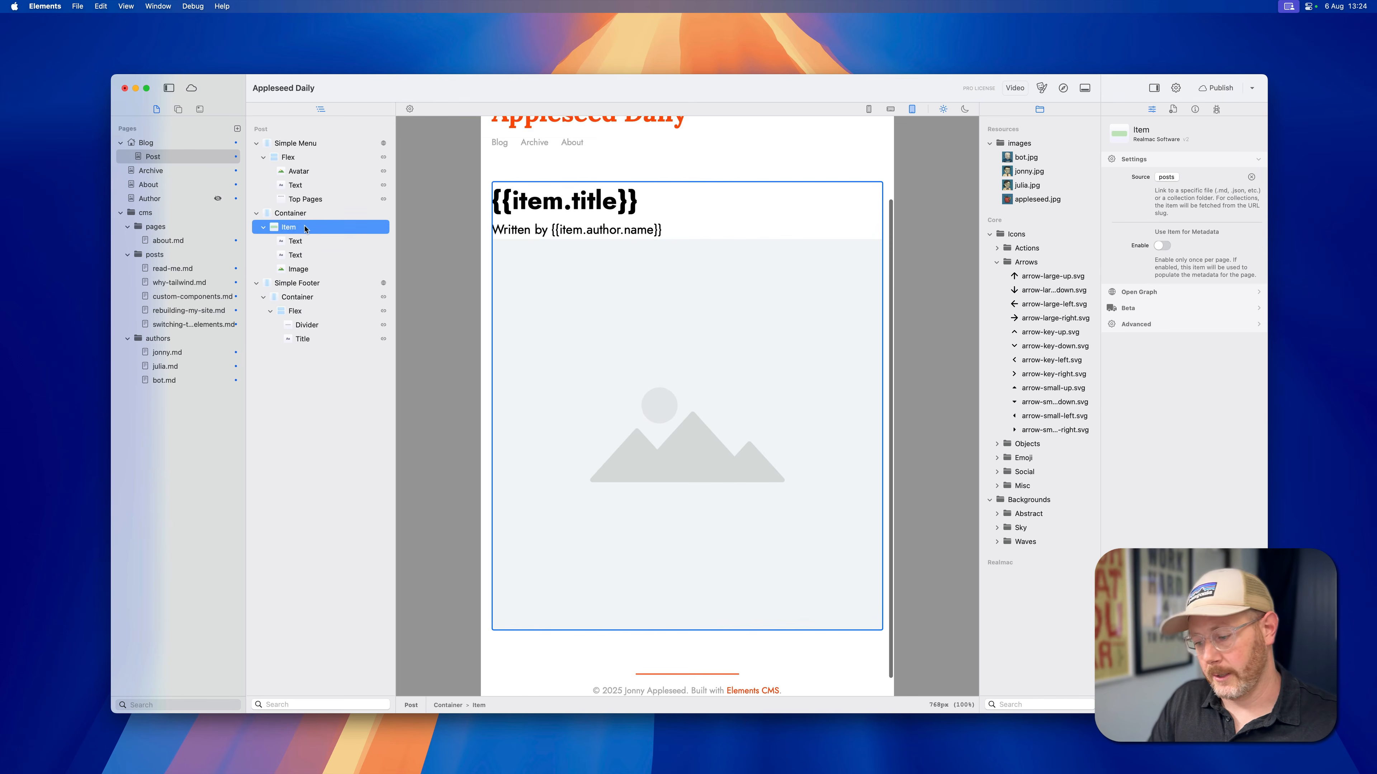
{"action": "key", "text": "Delete"}
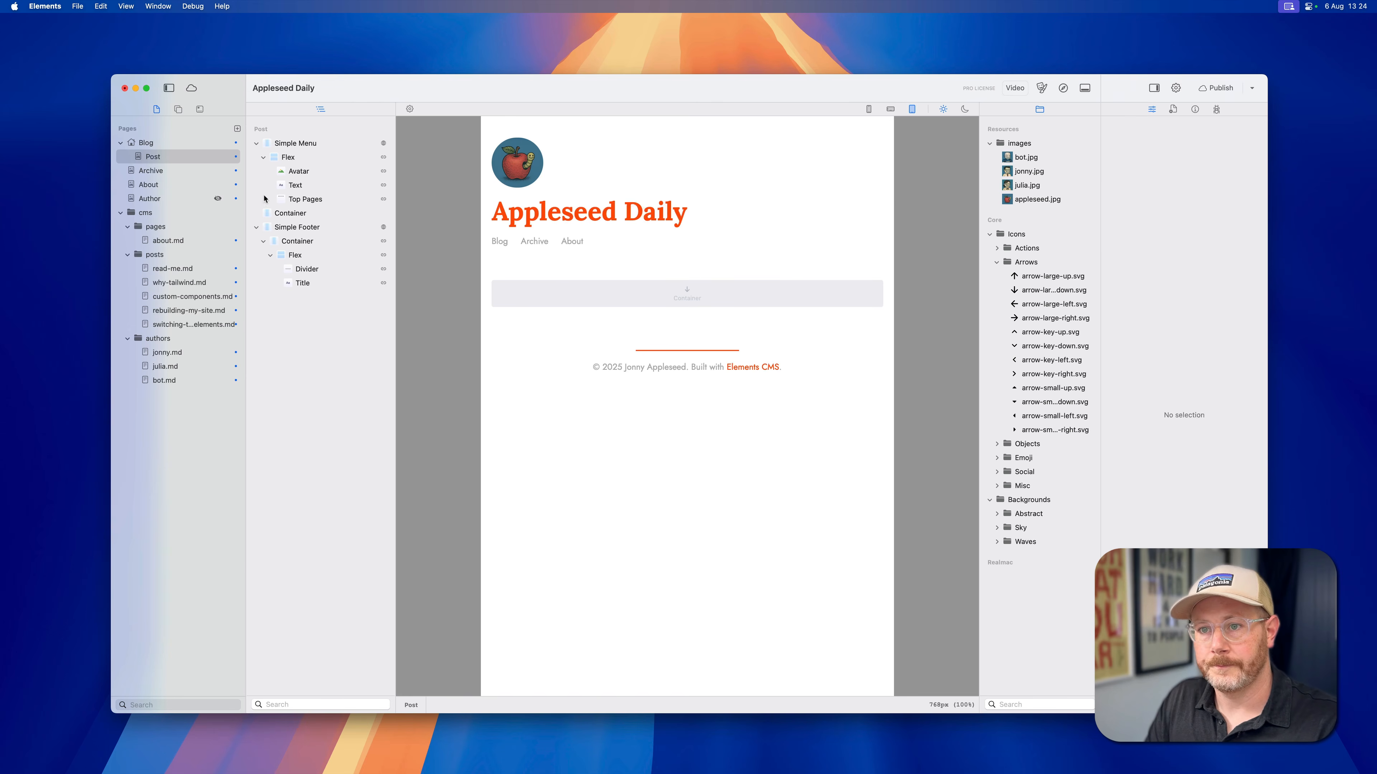
Step: Insert the project's Single Post template into the Post page's empty container and reload the browser preview
{"action": "left_click", "coordinate": [199, 110]}
{"action": "left_click_drag", "start_coordinate": [171, 158], "coordinate": [596, 304]}
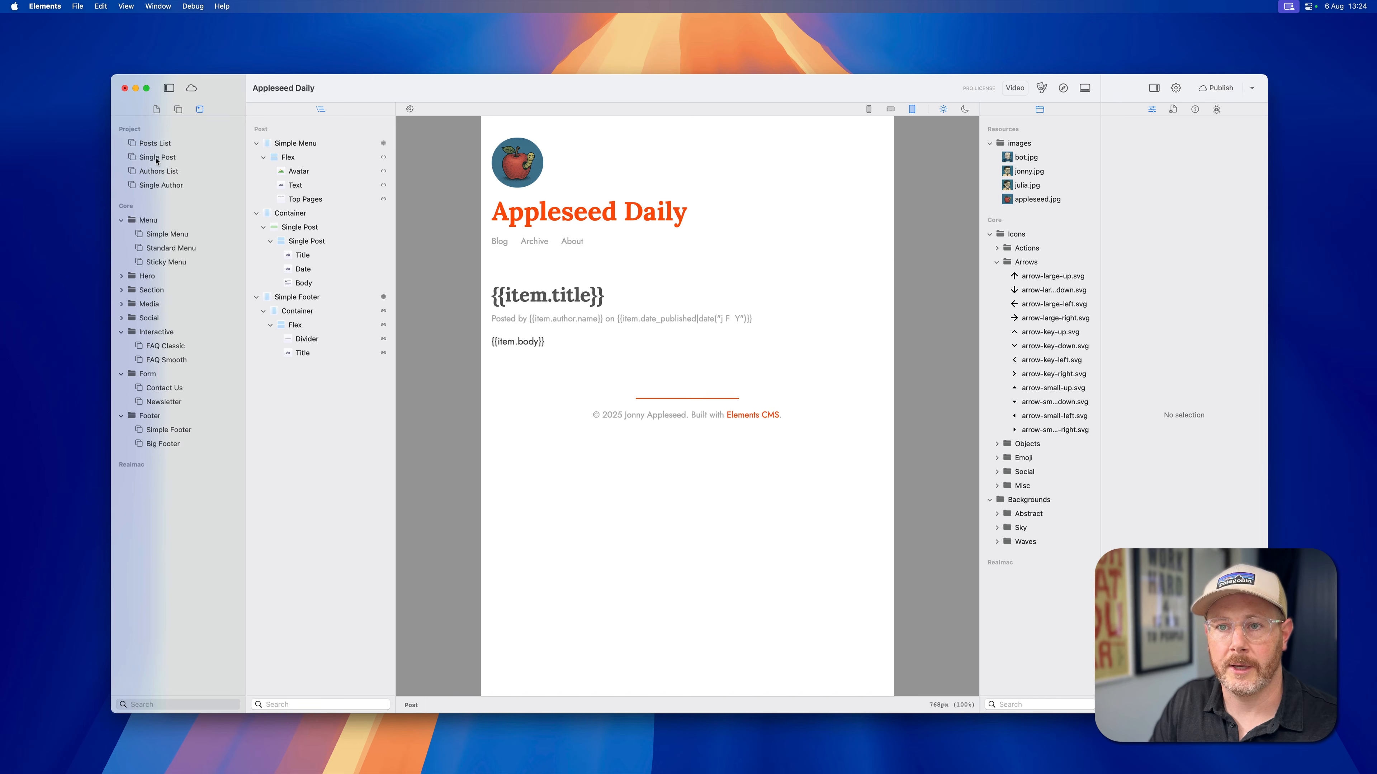
{"action": "key", "text": "super+Tab"}
{"action": "key", "text": "super+r"}
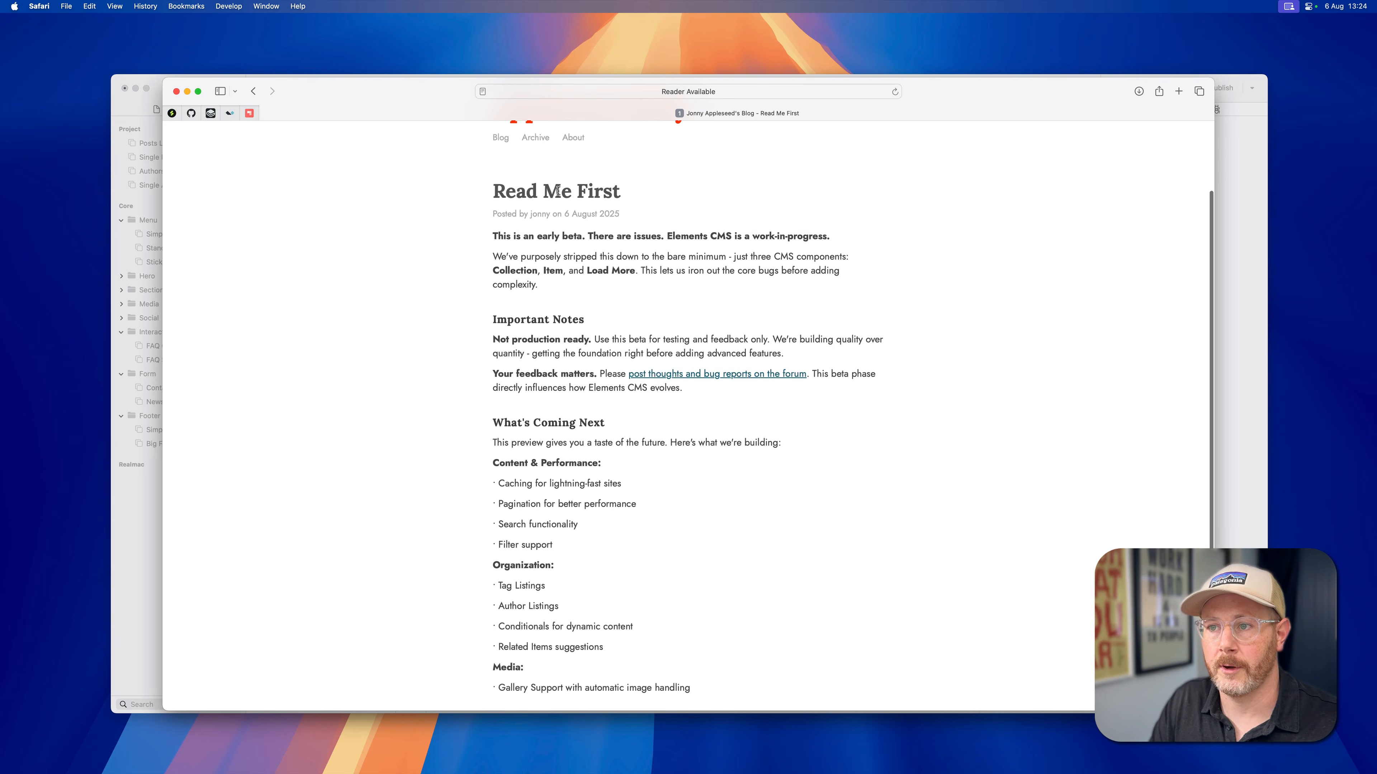
Step: Back in Elements, add a Flex between the post's date and body, with an Image and a Text component inside it
{"action": "key", "text": "super+Tab"}
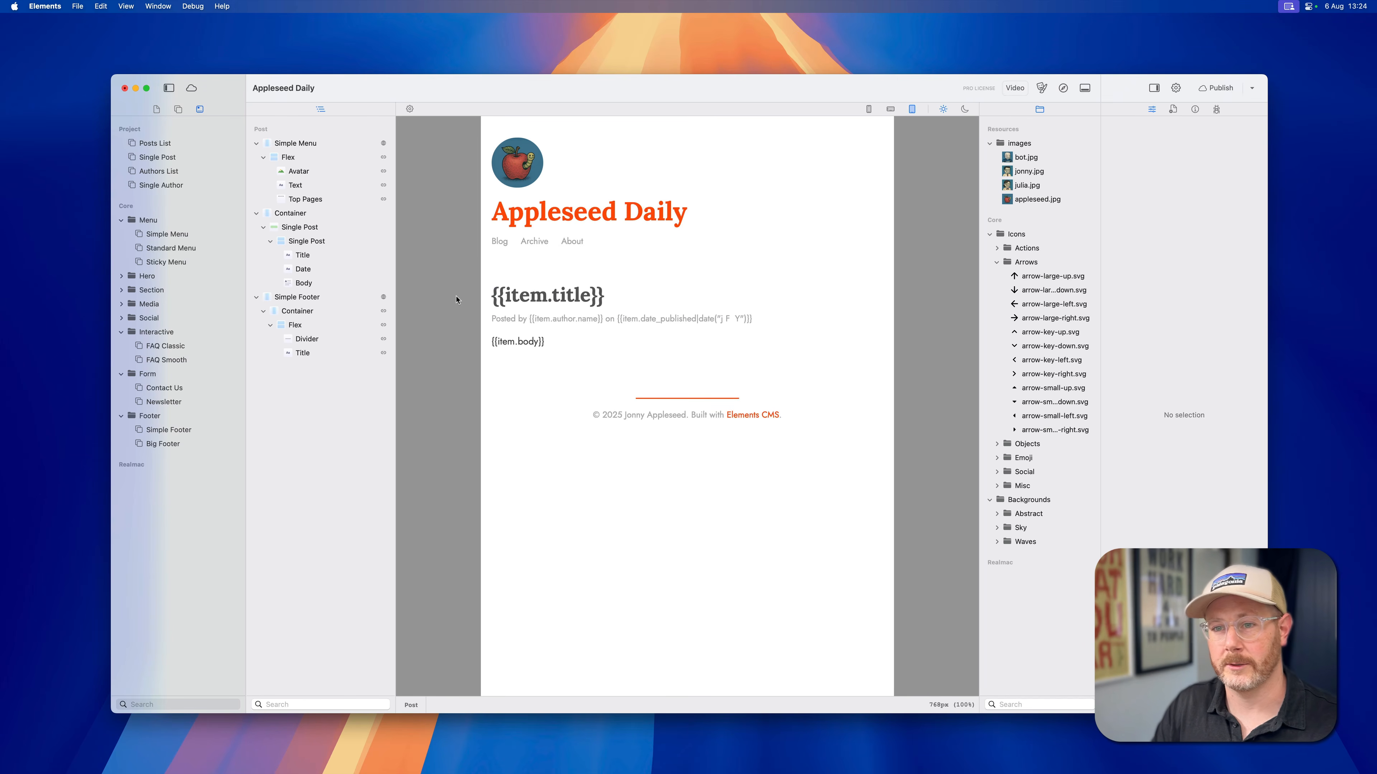
{"action": "left_click", "coordinate": [178, 110]}
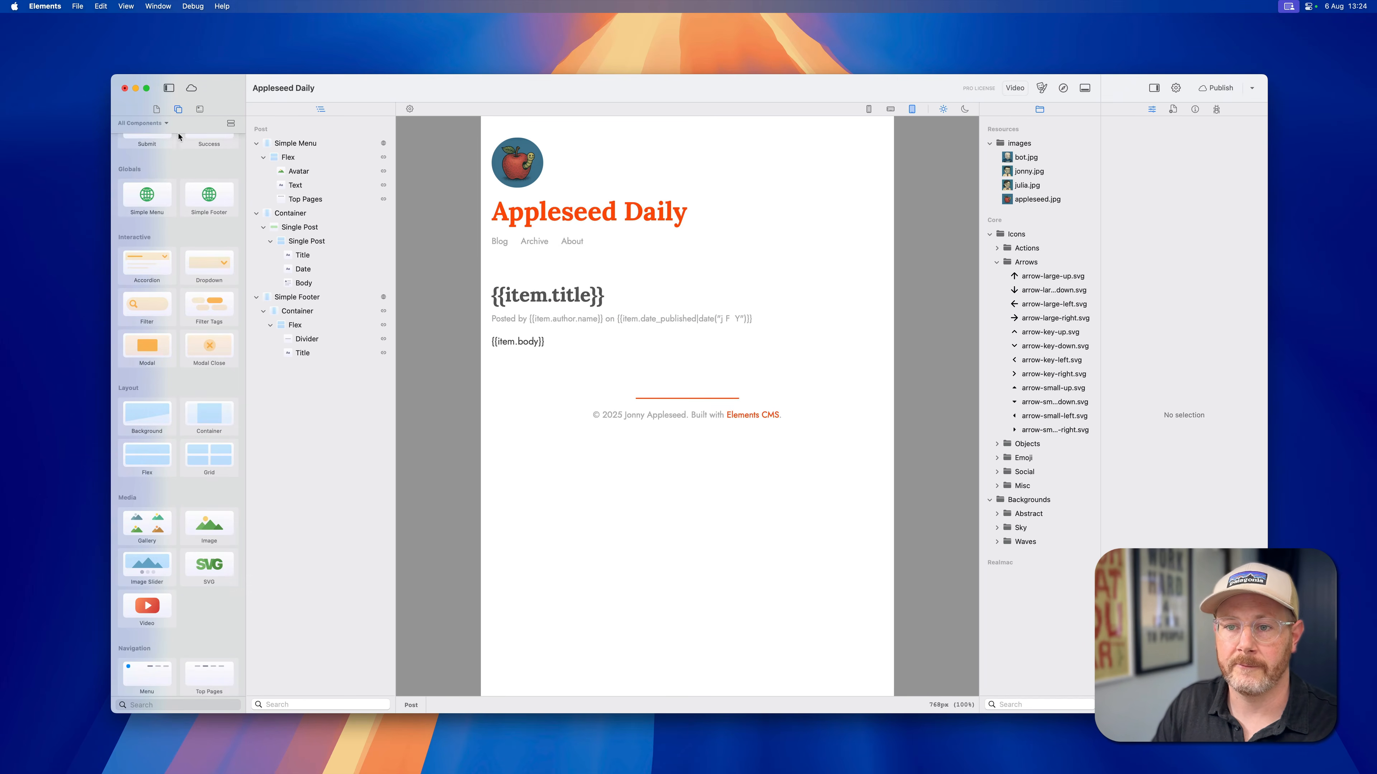
{"action": "left_click_drag", "start_coordinate": [145, 454], "coordinate": [572, 321]}
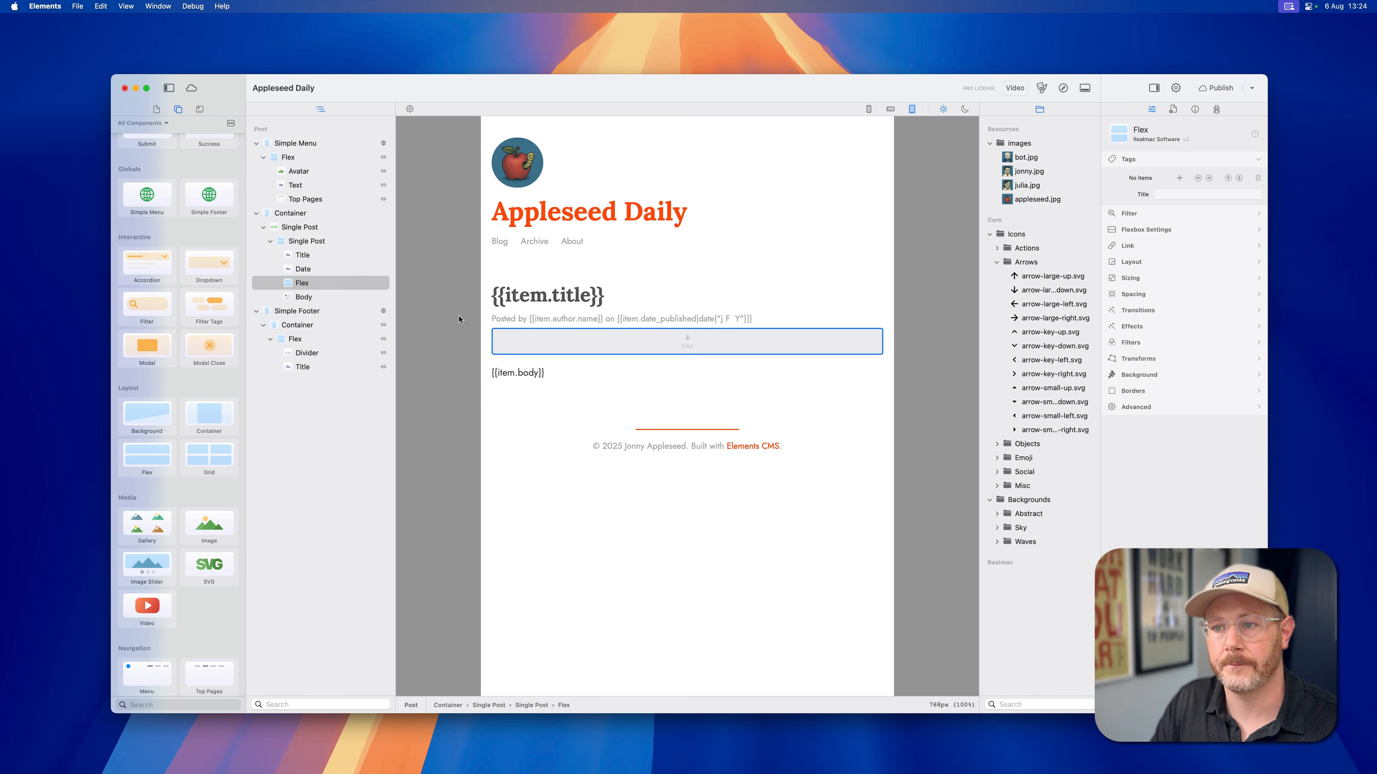
{"action": "left_click_drag", "start_coordinate": [209, 523], "coordinate": [509, 342]}
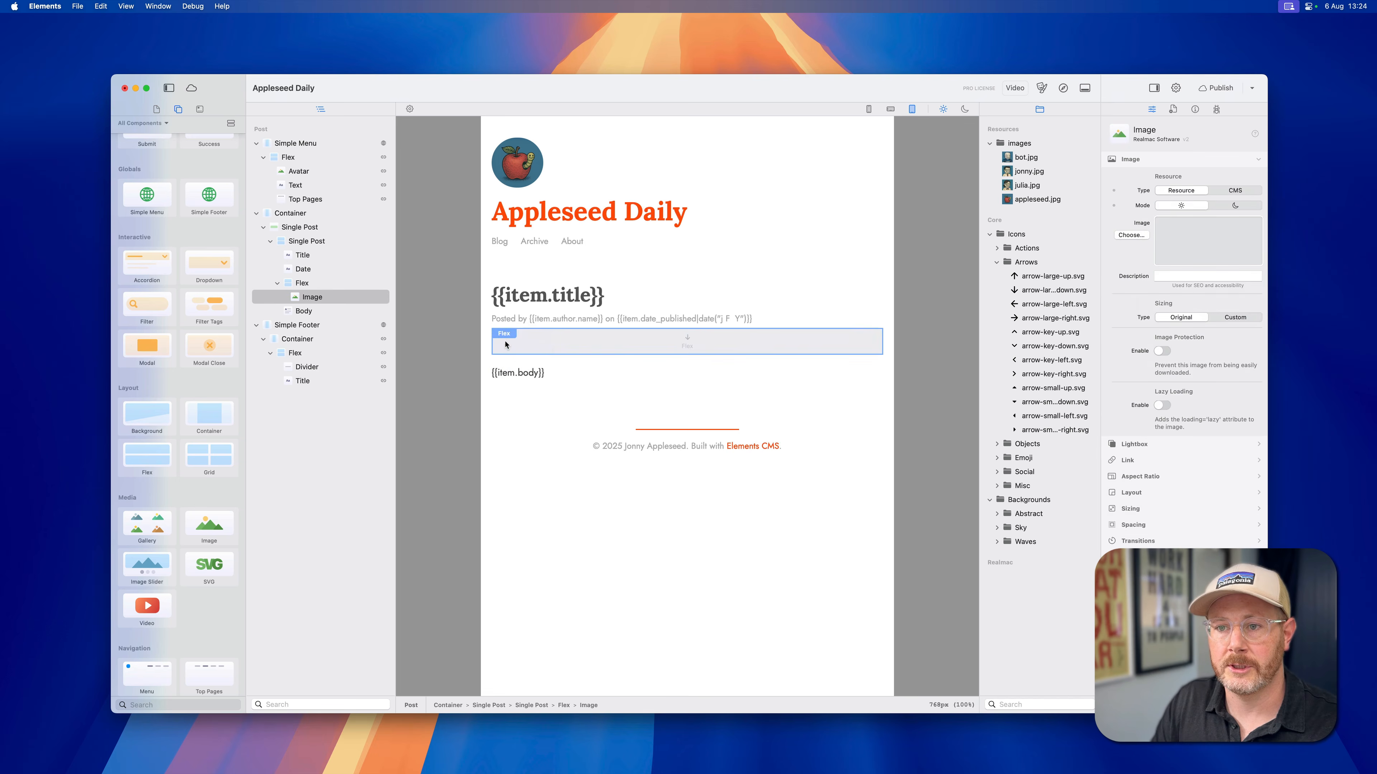
{"action": "scroll", "coordinate": [193, 624], "scroll_direction": "up", "scroll_amount": 10}
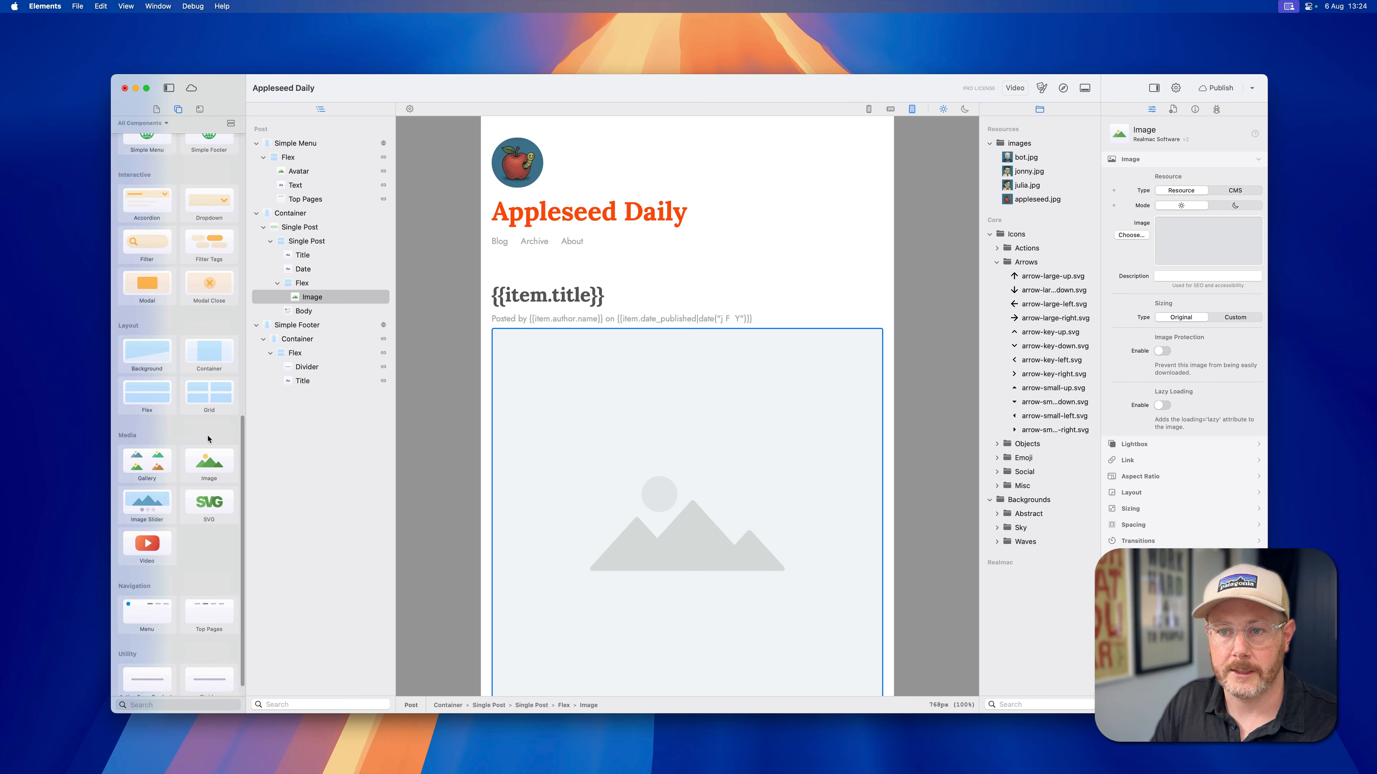
{"action": "scroll", "coordinate": [204, 331], "scroll_direction": "up", "scroll_amount": 13}
{"action": "left_click_drag", "start_coordinate": [209, 345], "coordinate": [350, 303]}
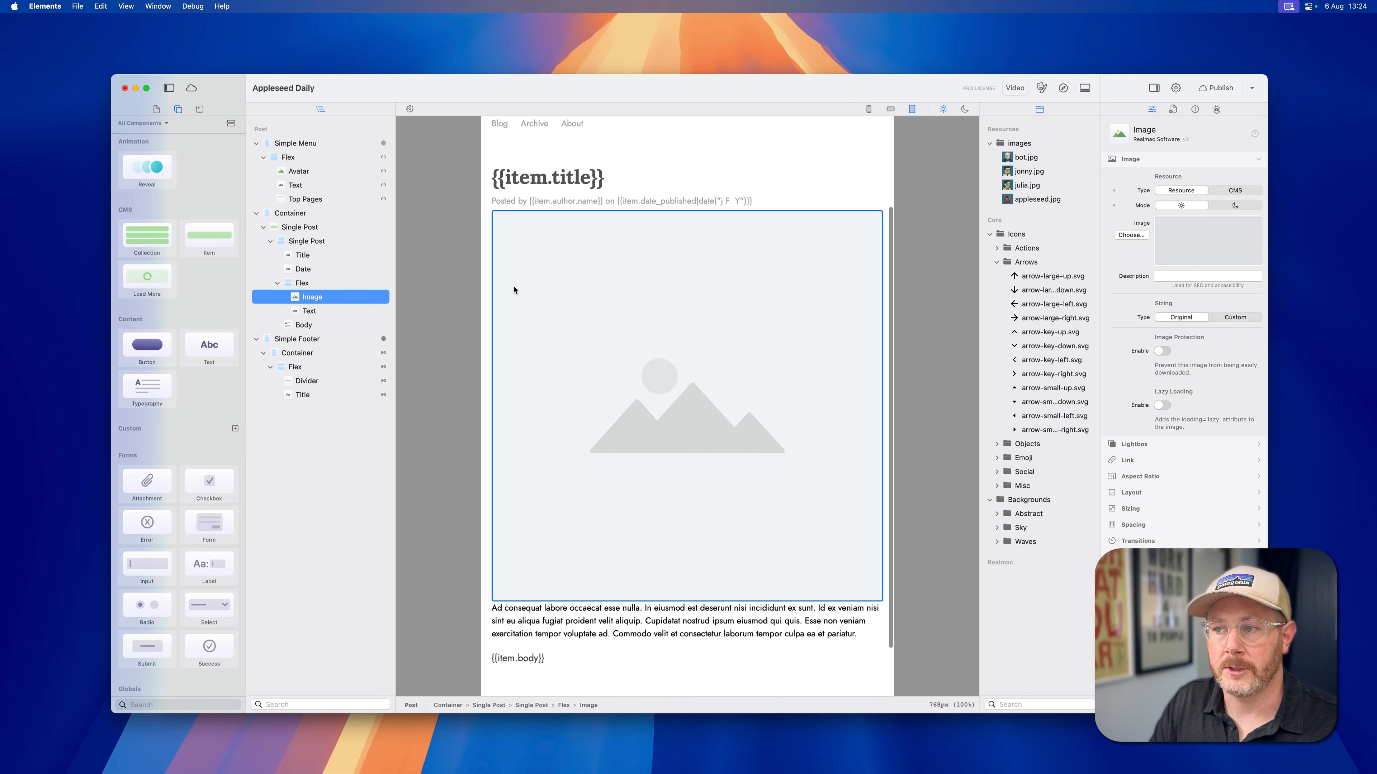
Step: Switch the new image's type to CMS and set its field to {{item.author.image.src}}
{"action": "left_click", "coordinate": [1234, 190]}
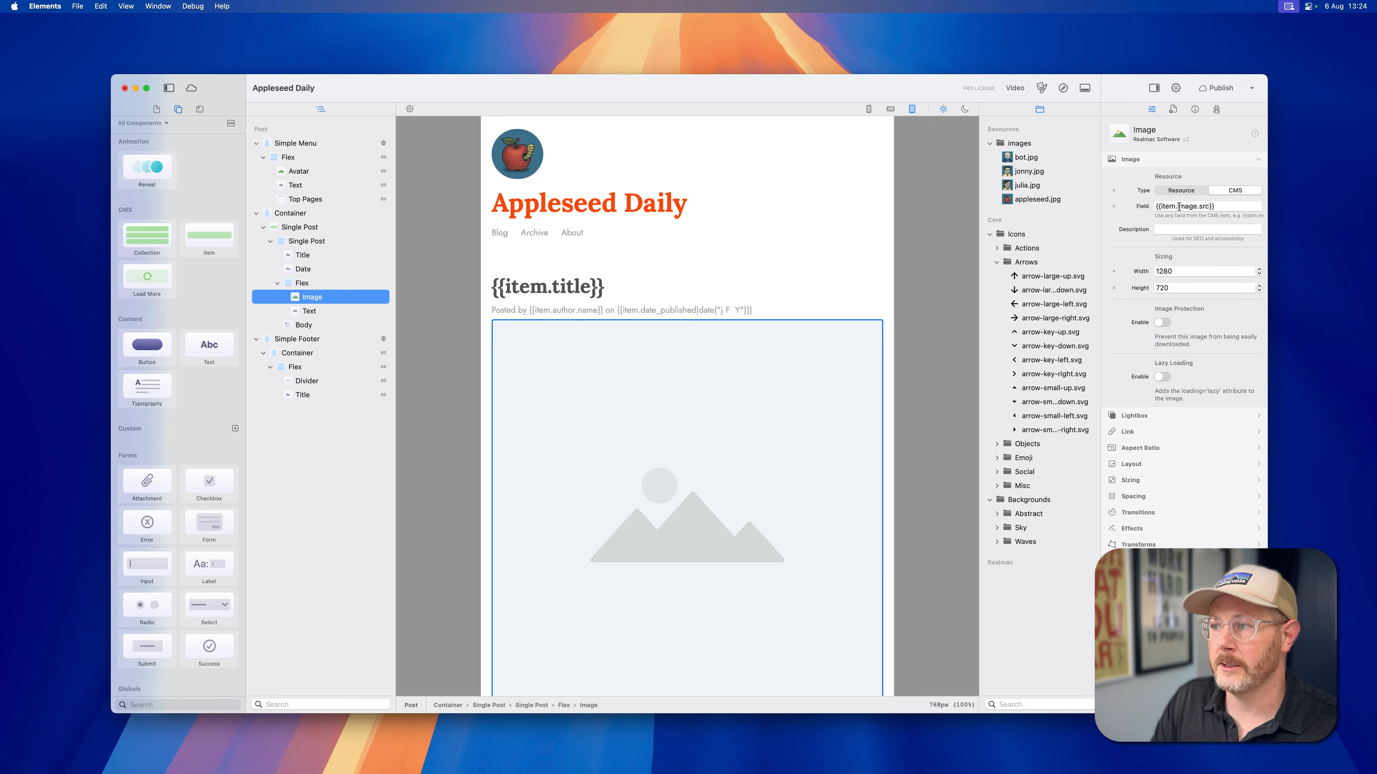
{"action": "type", "text": "hor."}
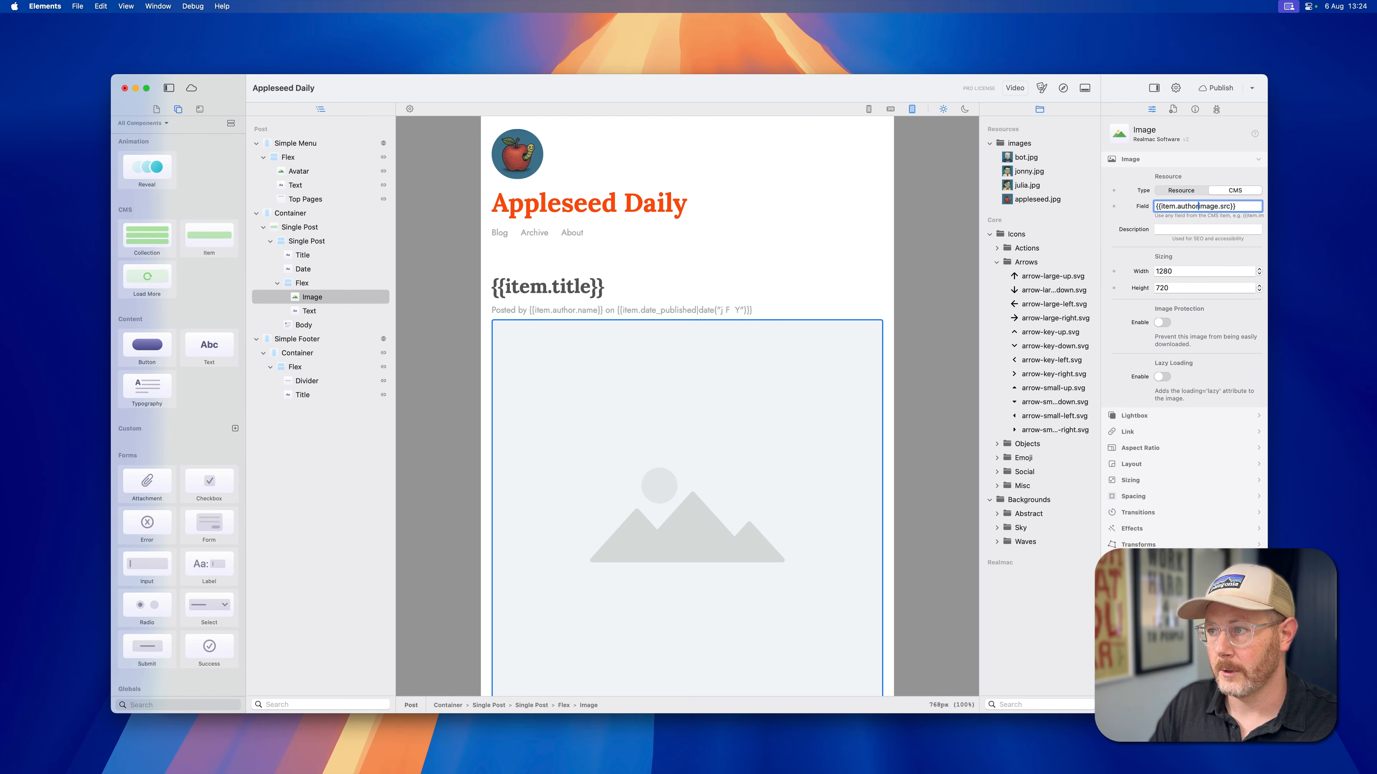
{"action": "left_click", "coordinate": [519, 475]}
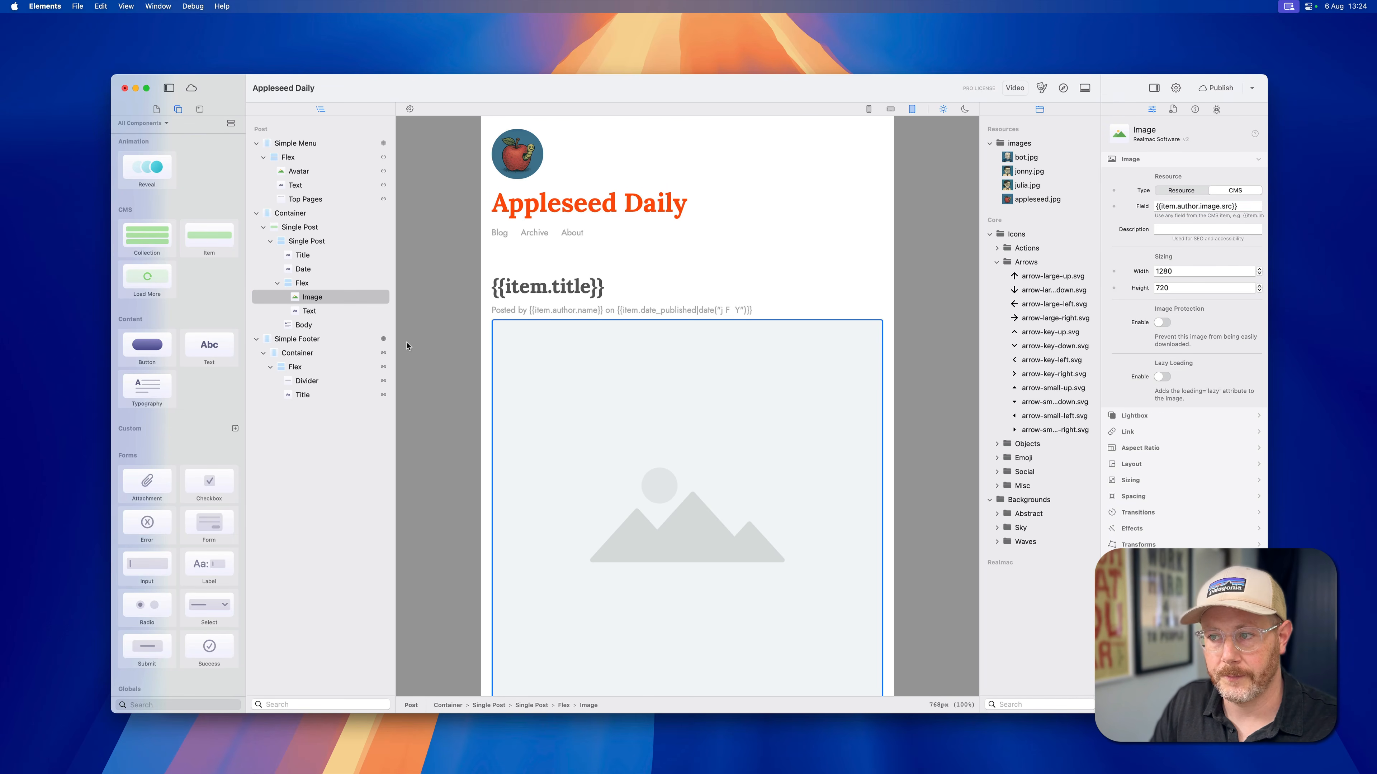
Step: Give the author image a custom aspect ratio of 1 and set its width to 45px
{"action": "left_click", "coordinate": [1140, 448]}
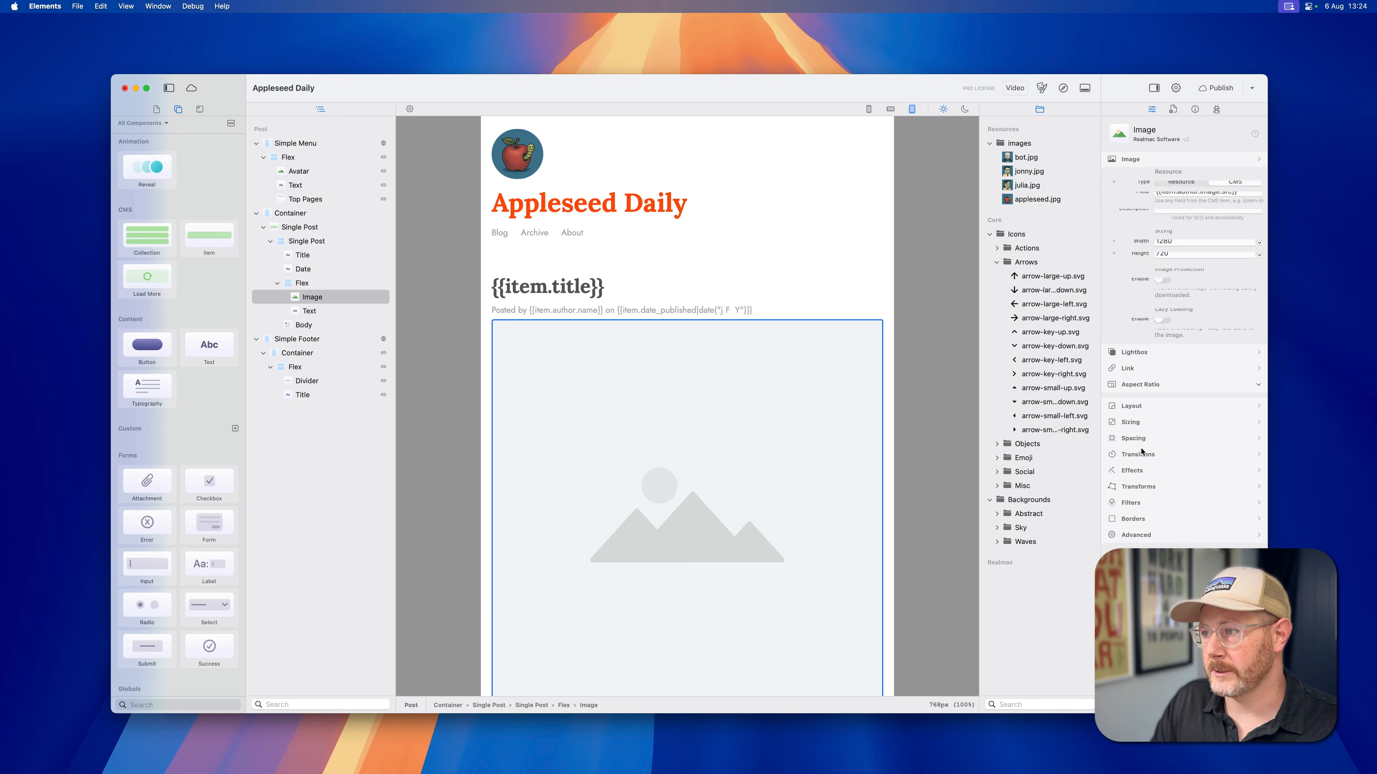
{"action": "left_click", "coordinate": [1249, 227]}
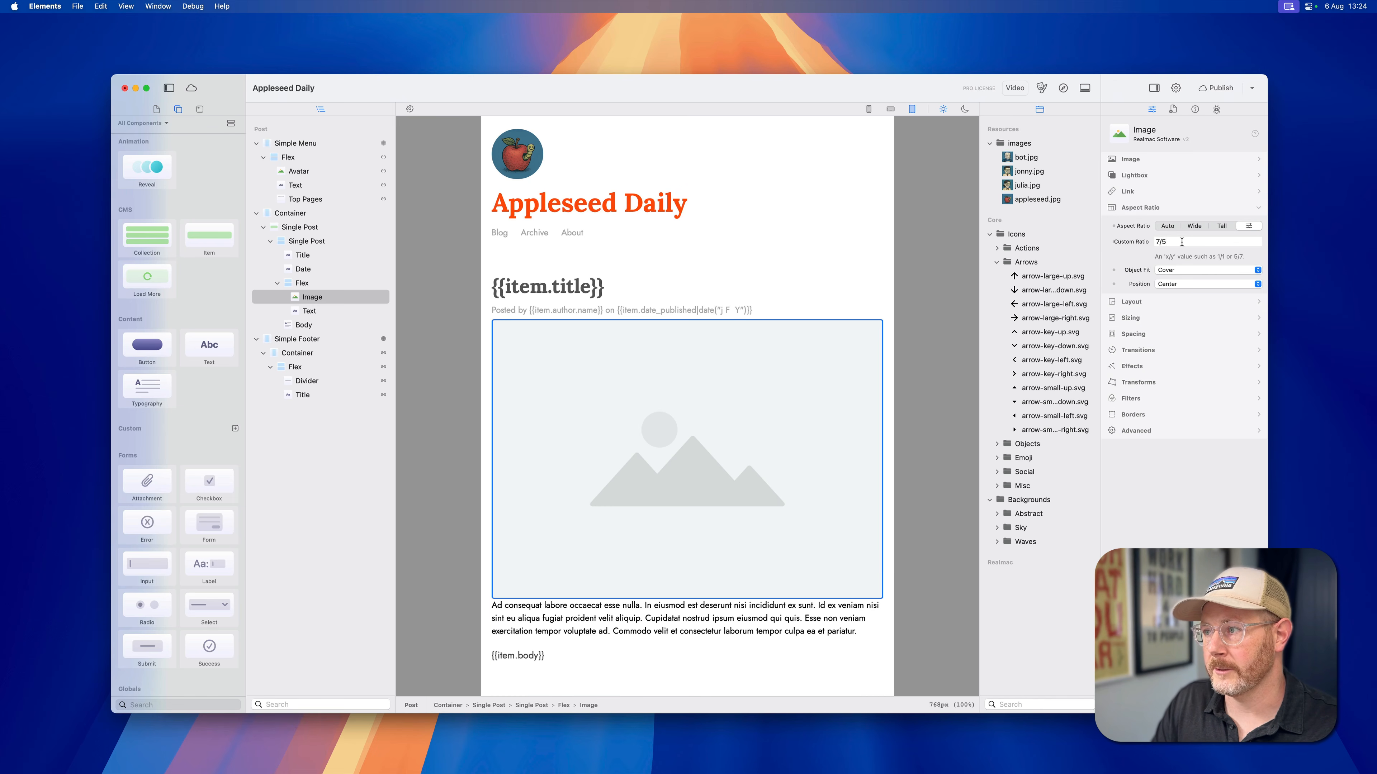
{"action": "left_click_drag", "start_coordinate": [1184, 241], "coordinate": [1117, 274]}
{"action": "type", "text": "1"}
{"action": "left_click", "coordinate": [1162, 318]}
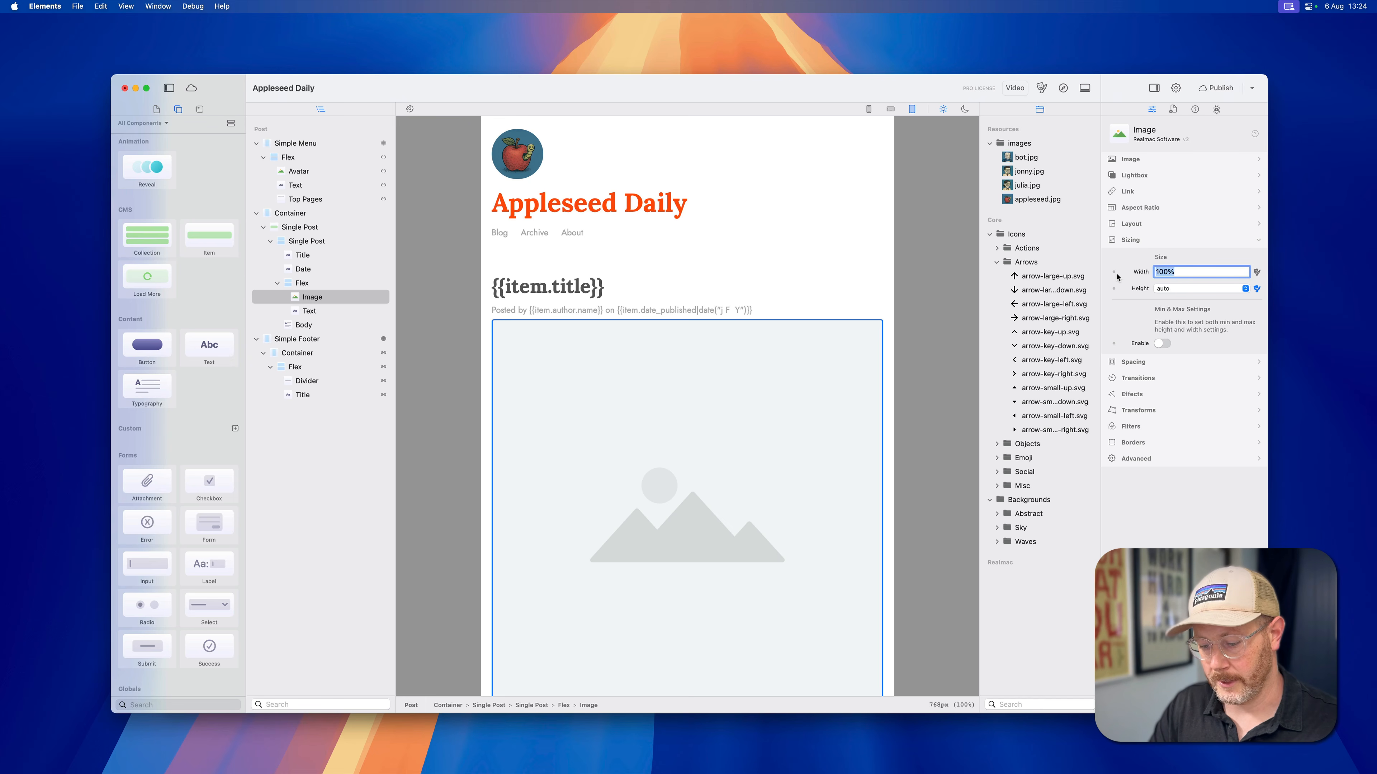
{"action": "type", "text": "45px"}
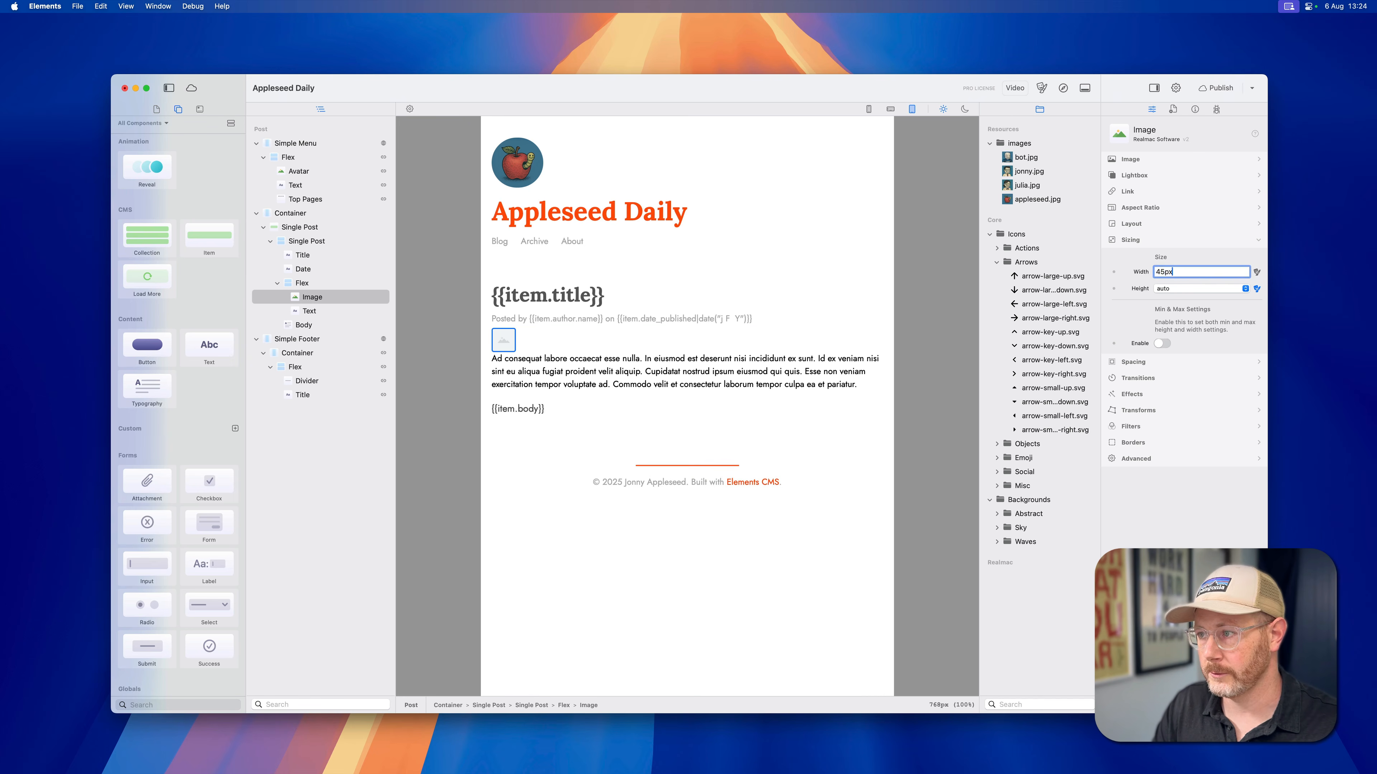
Step: Set the Flex holding the author image and text to Row direction with a horizontal gap of 3
{"action": "left_click", "coordinate": [324, 286]}
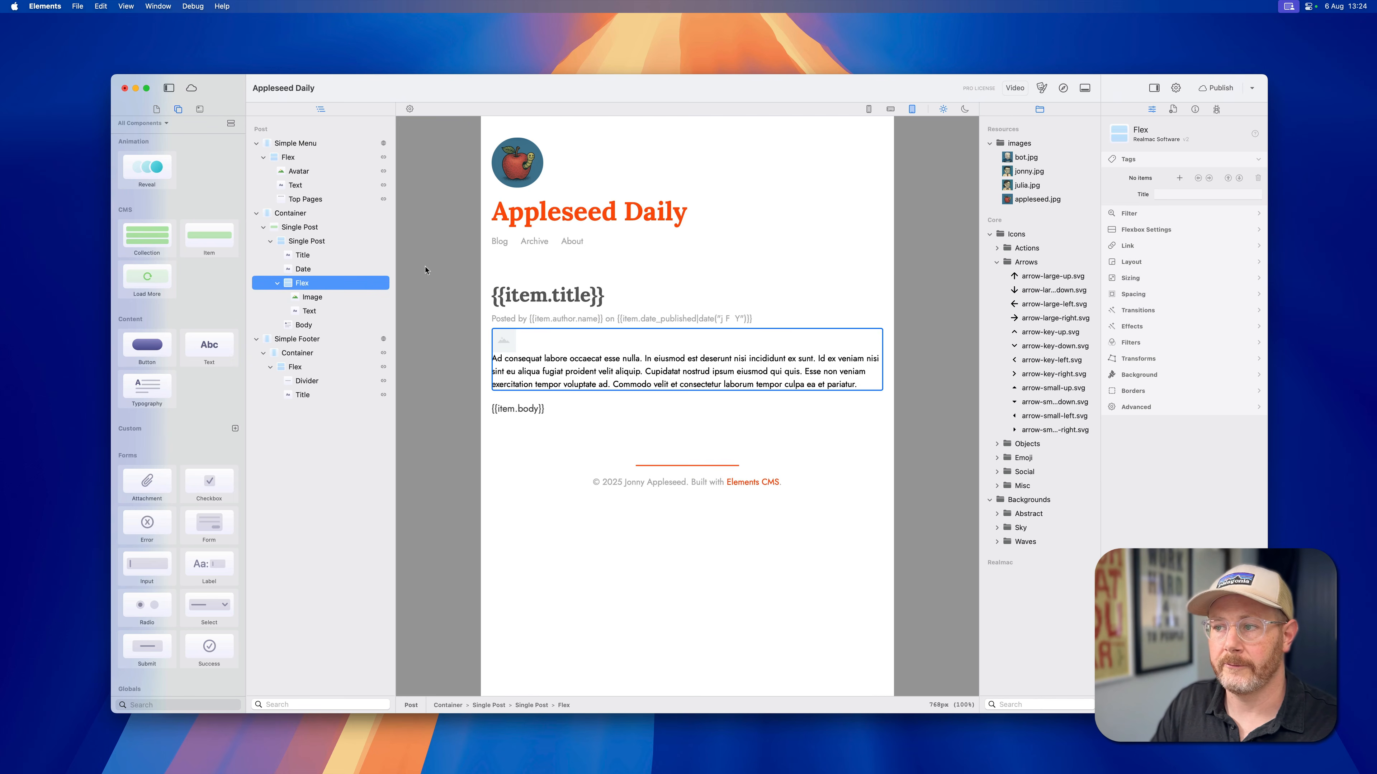
{"action": "left_click", "coordinate": [1135, 230]}
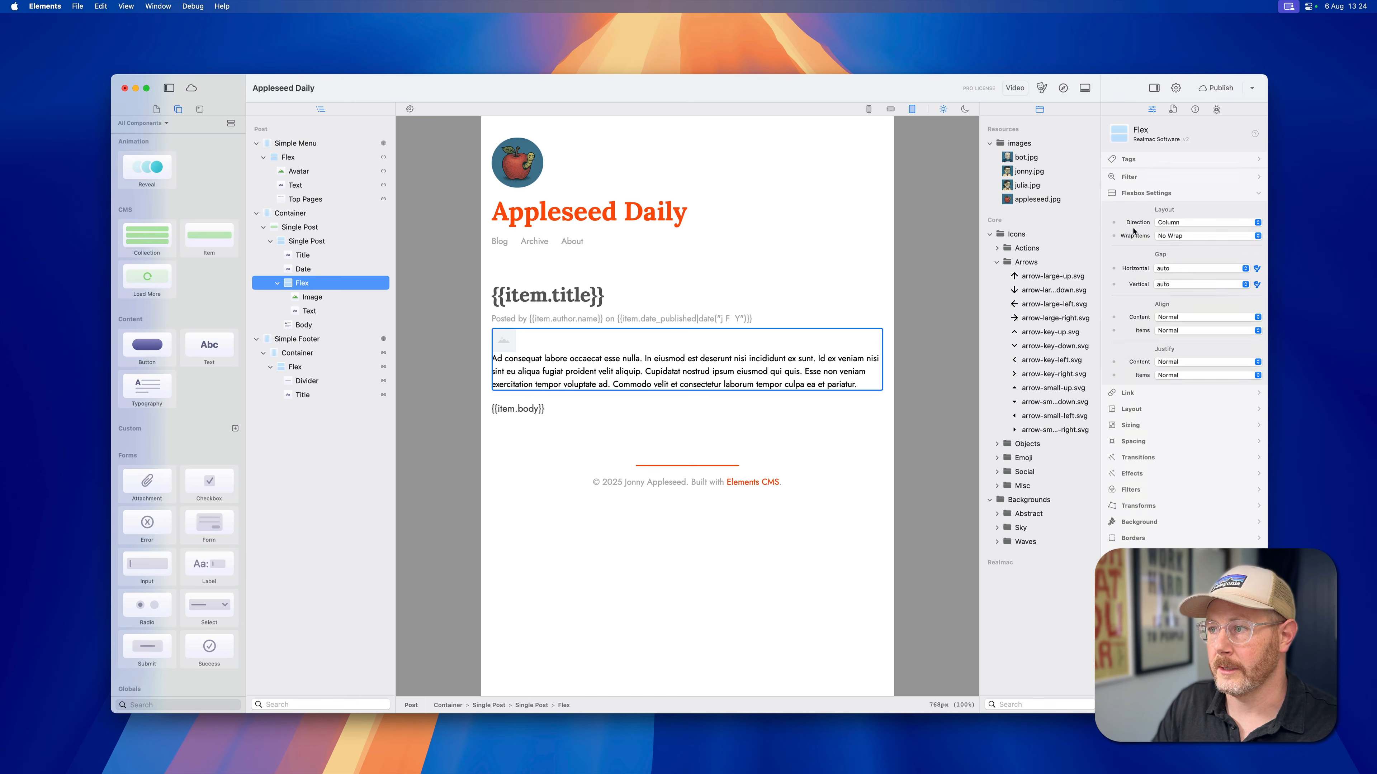
{"action": "left_click", "coordinate": [1171, 222]}
{"action": "left_click", "coordinate": [1168, 244]}
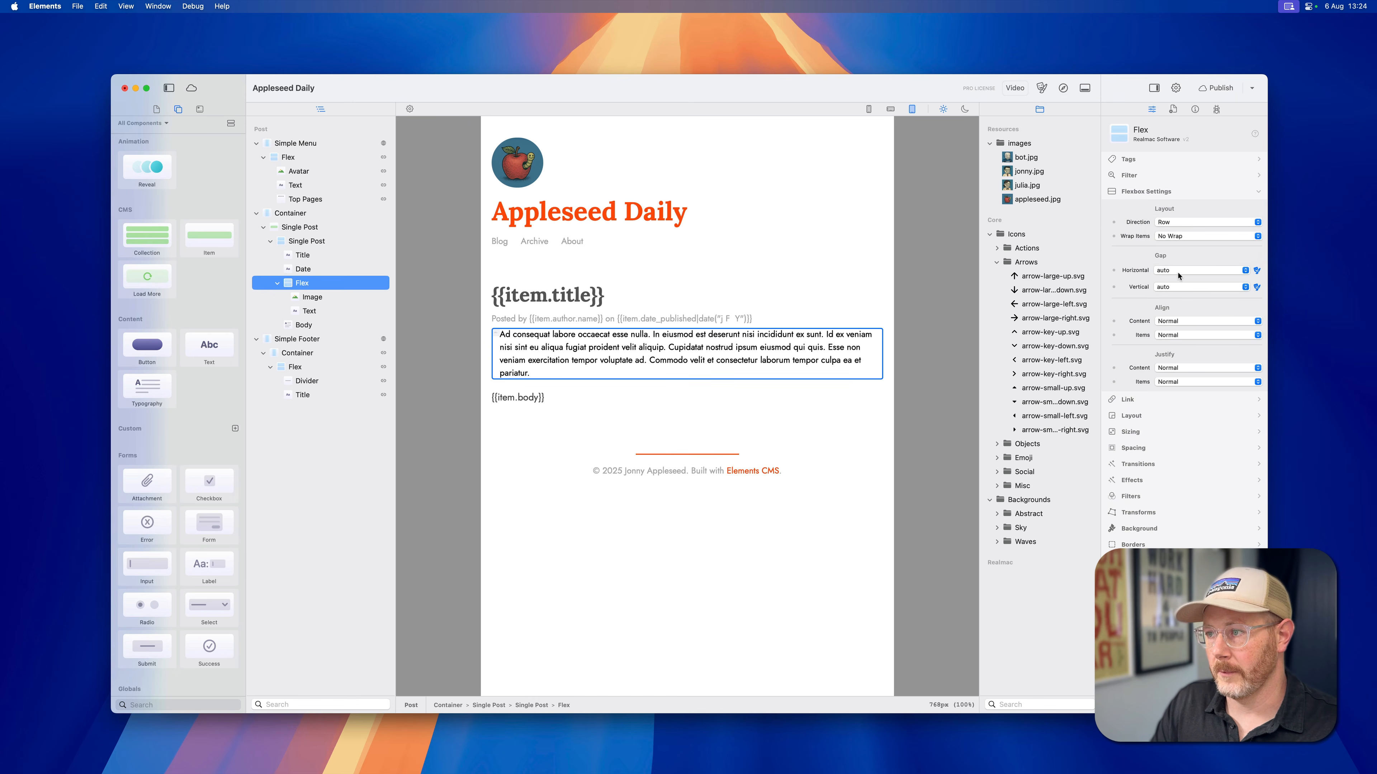
{"action": "left_click", "coordinate": [1173, 271]}
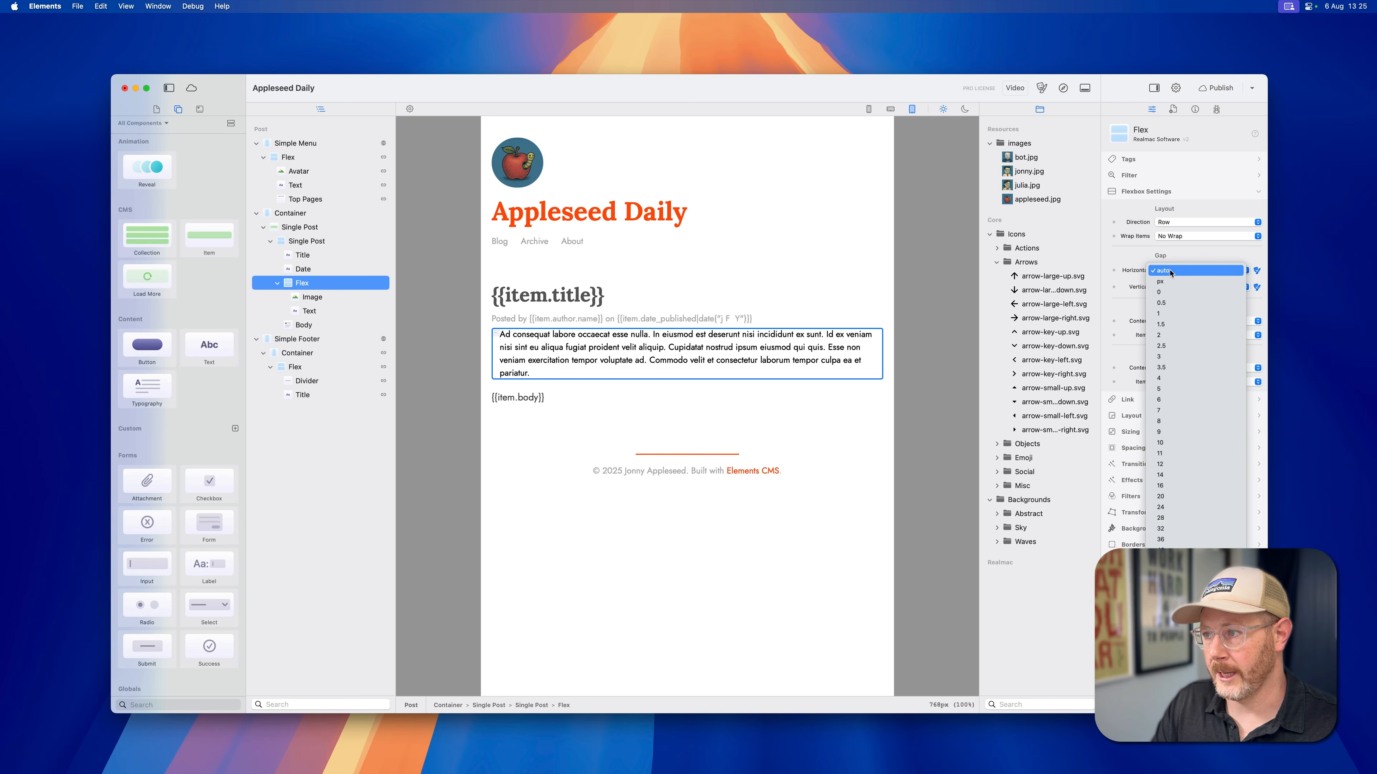
{"action": "left_click", "coordinate": [1160, 356]}
Step: Replace the placeholder paragraph beside the author image with {{item.author.name}}
{"action": "left_click", "coordinate": [602, 360]}
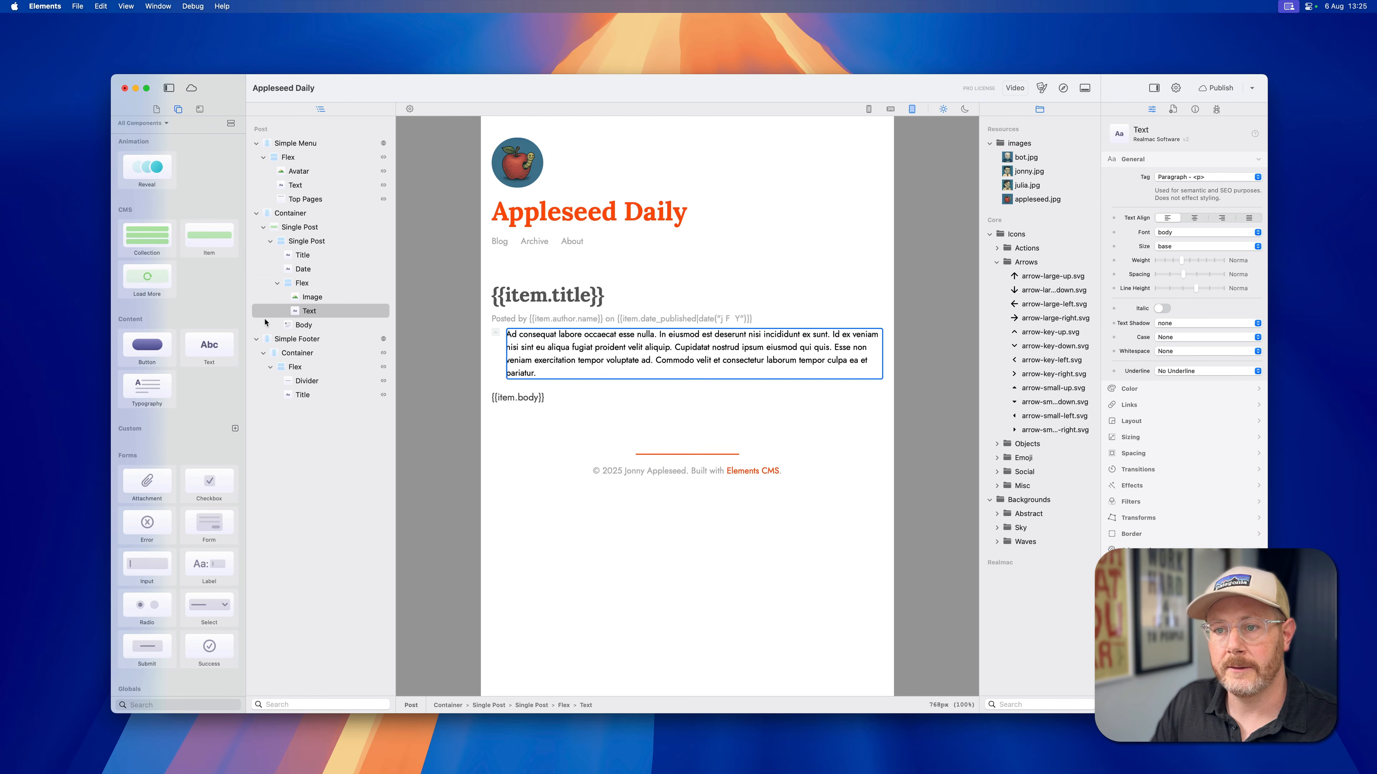
{"action": "triple_click", "coordinate": [566, 339]}
{"action": "type", "text": "{{ite"}
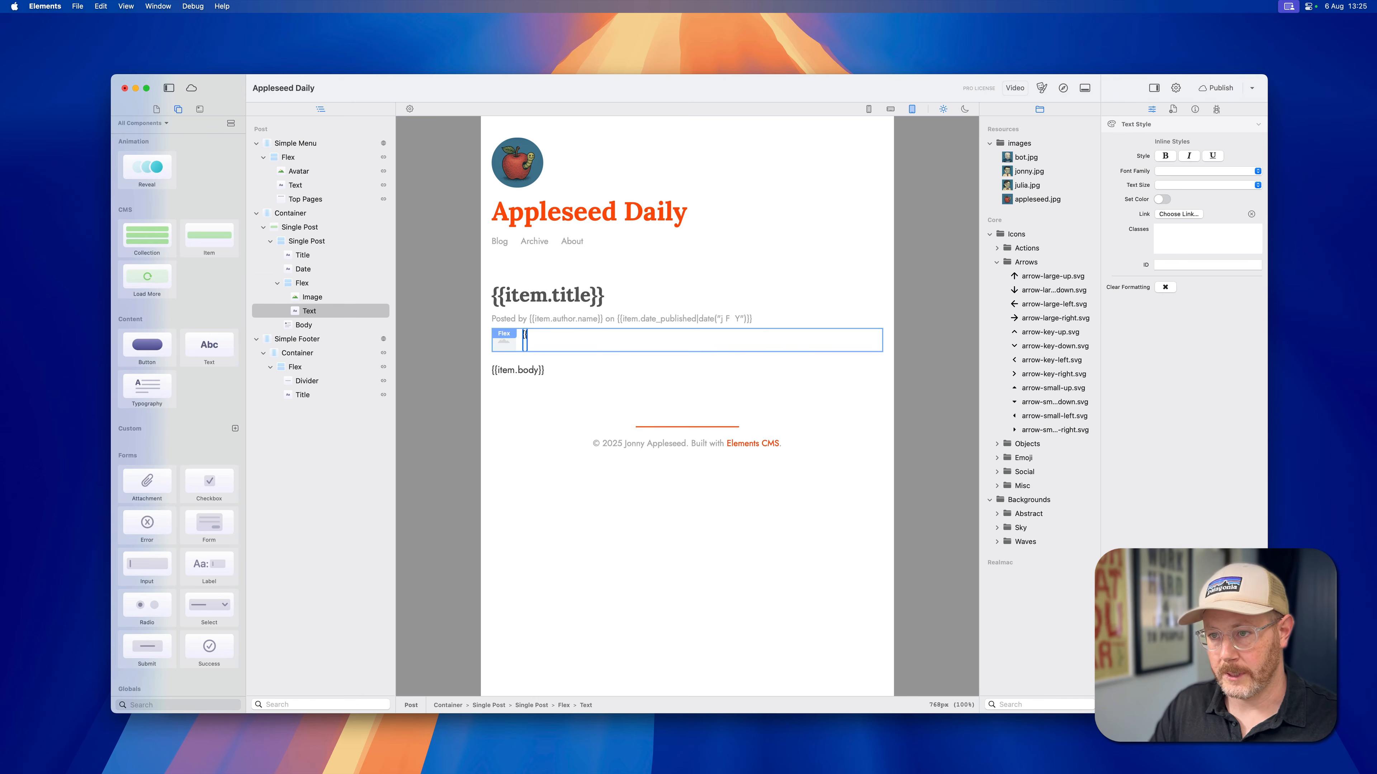
{"action": "type", "text": "m.a"}
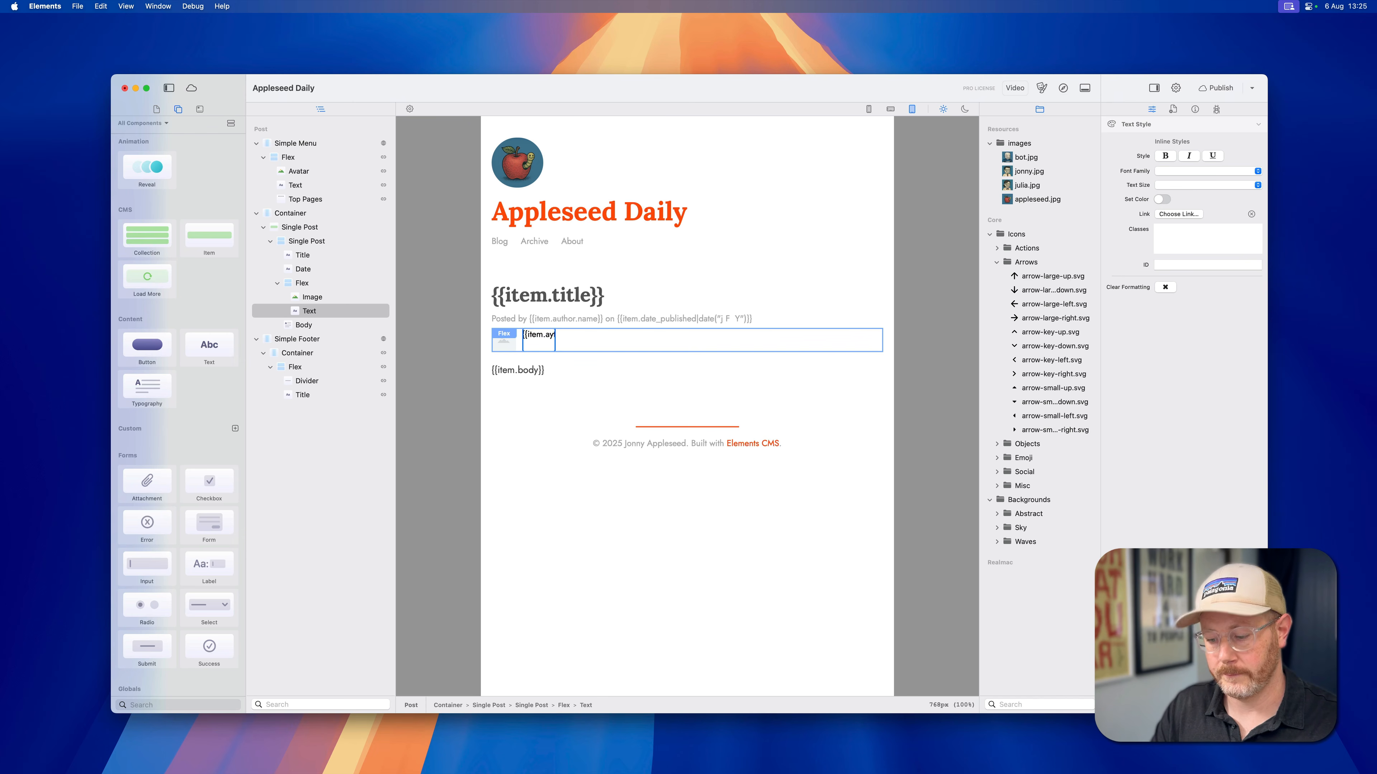
{"action": "type", "text": "uthor.name}}"}
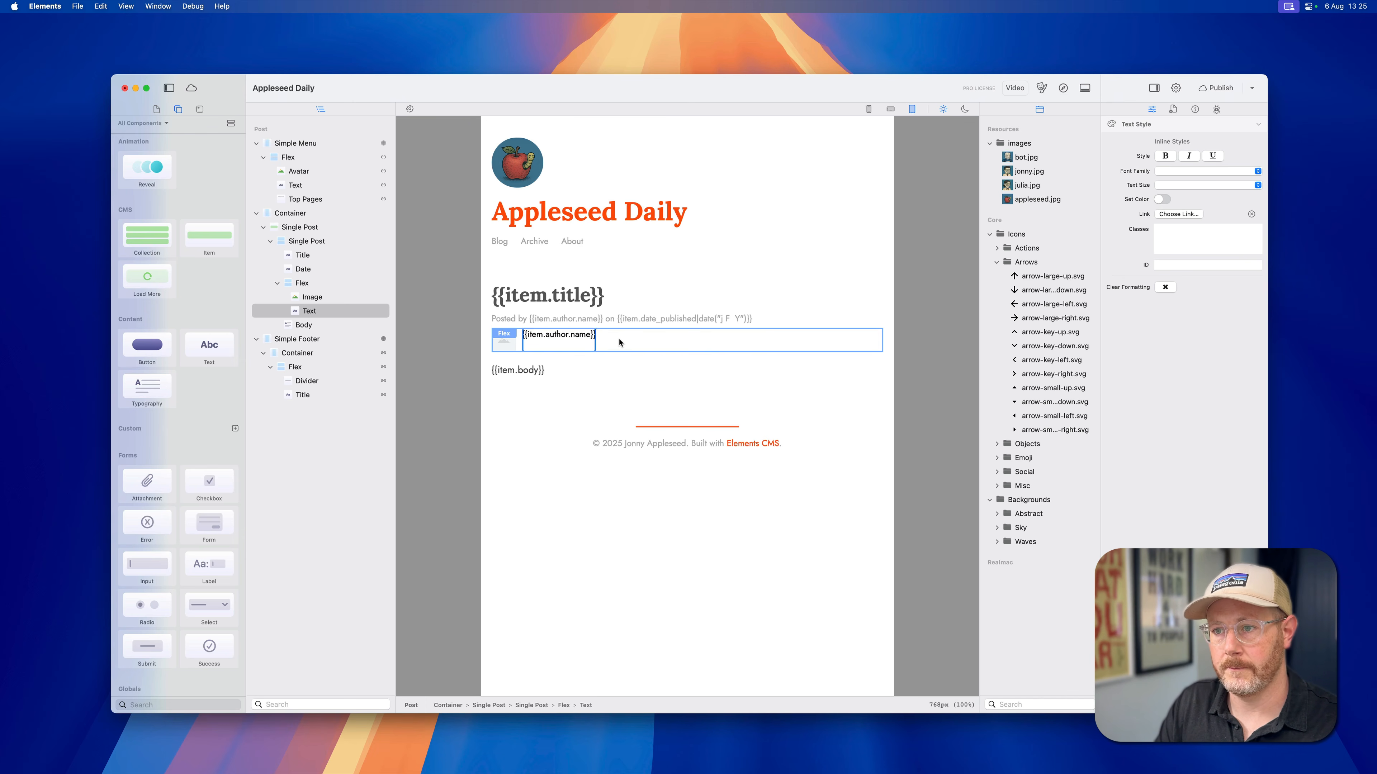
Step: Set the author Flex's item alignment to Center
{"action": "left_click", "coordinate": [617, 341]}
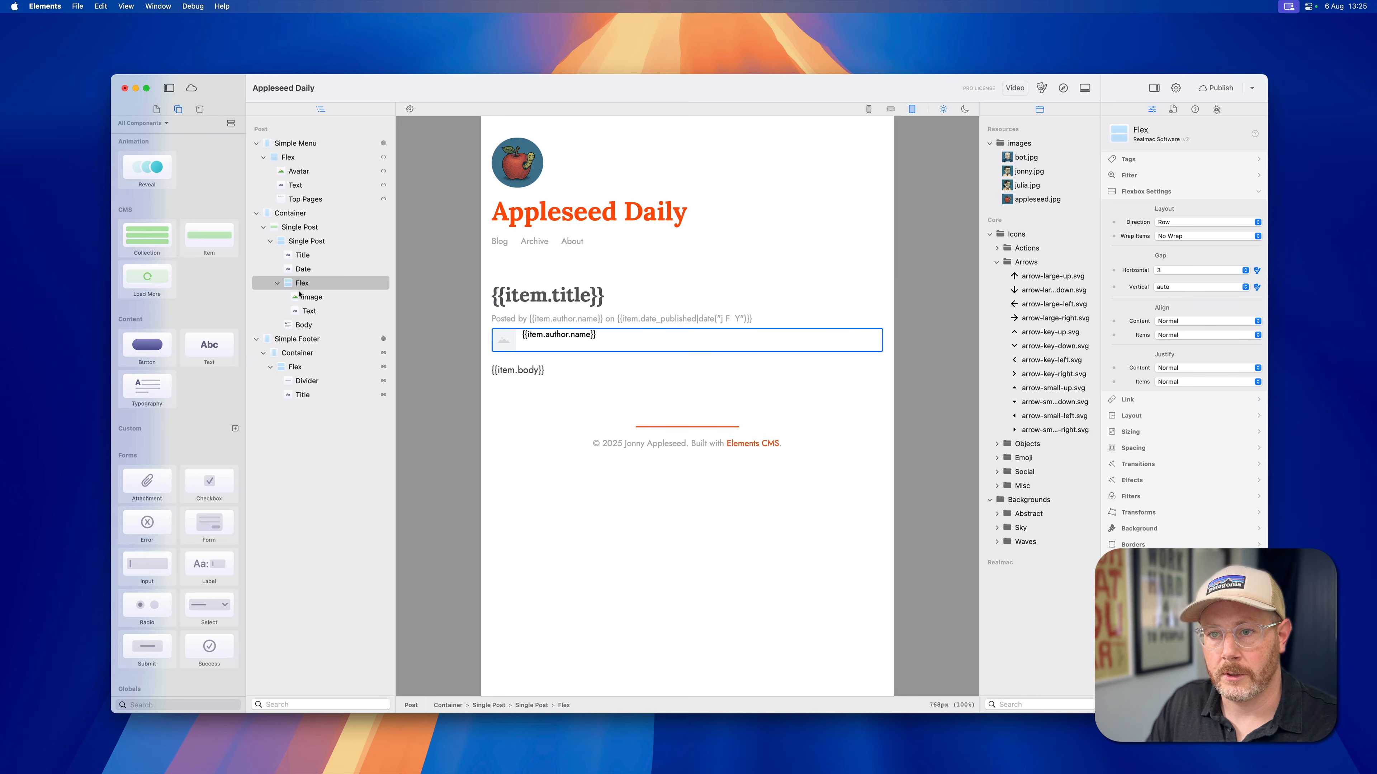
{"action": "left_click", "coordinate": [1179, 334]}
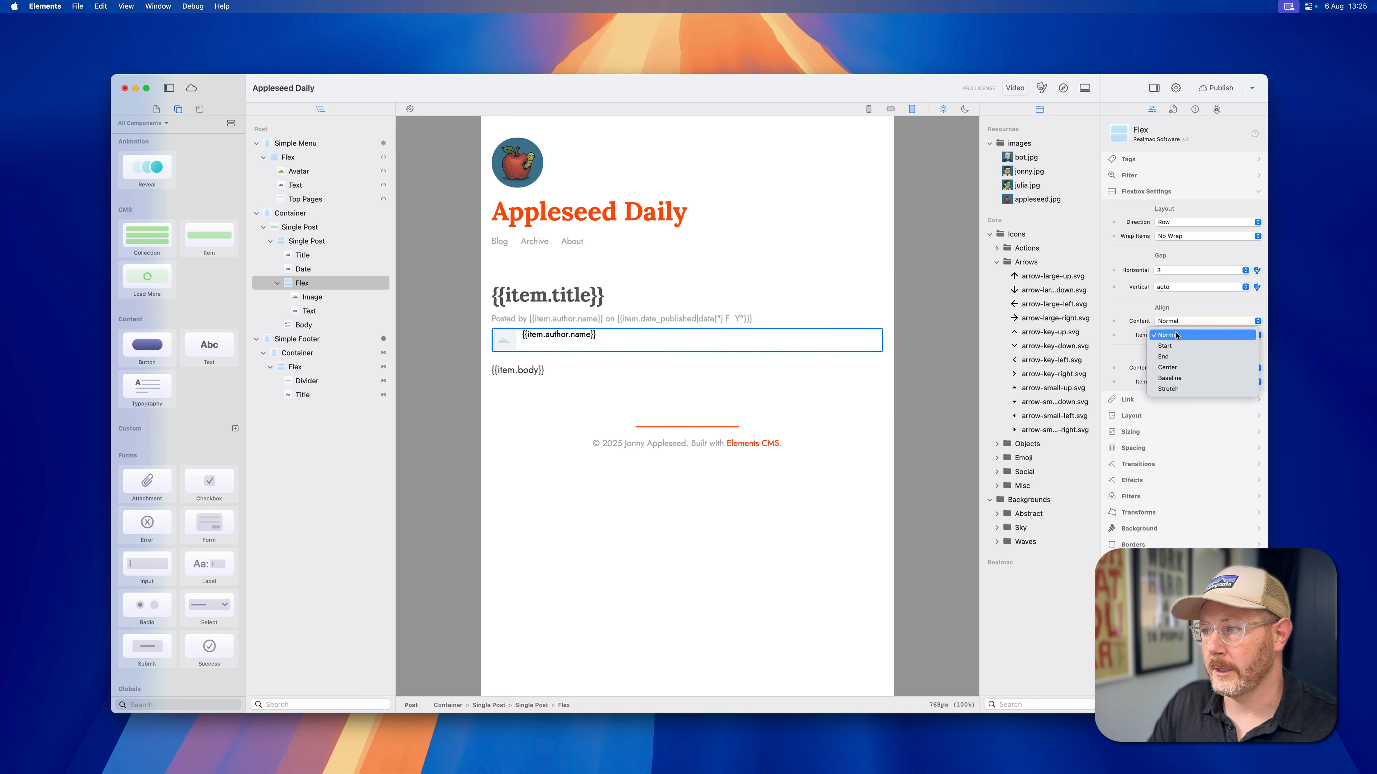
{"action": "left_click", "coordinate": [1180, 372]}
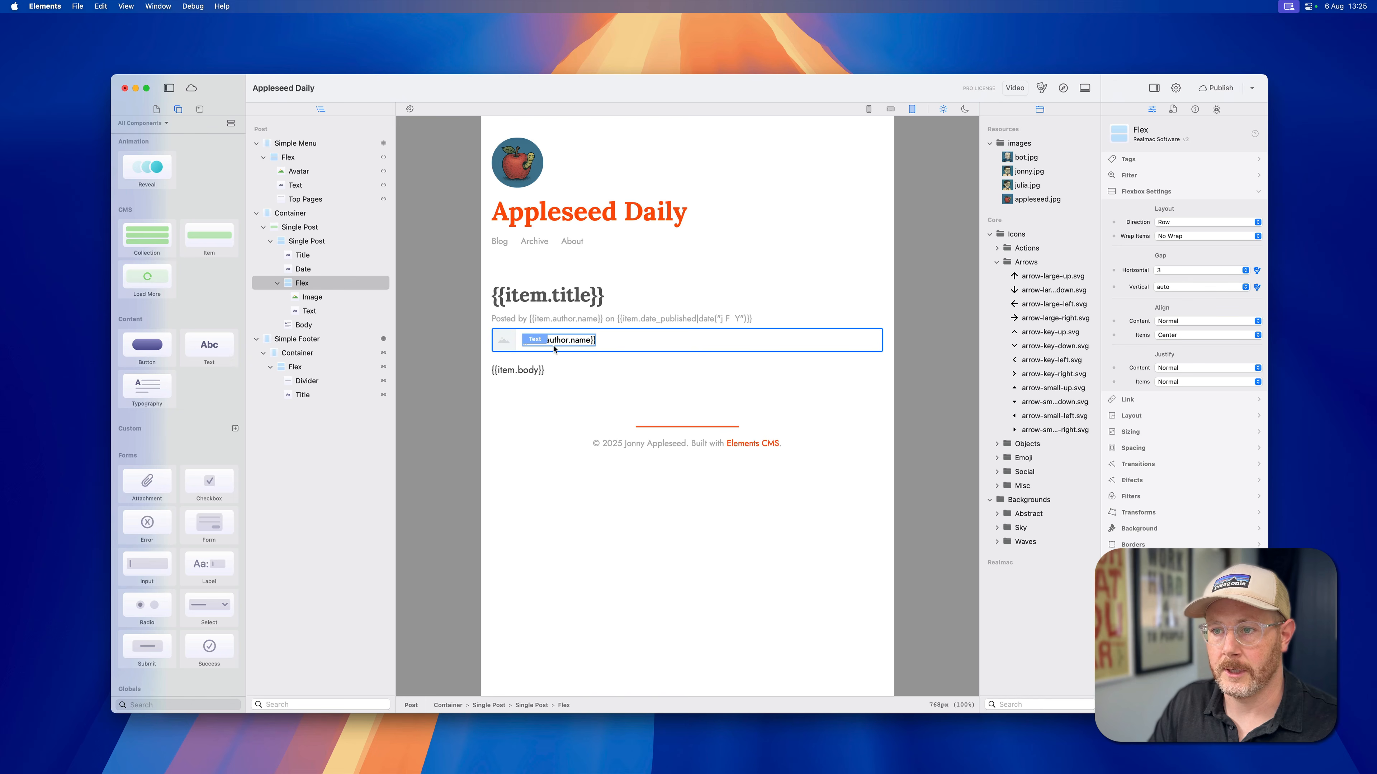
Step: Give the author image a Static border with a full radius on all four corners
{"action": "left_click", "coordinate": [510, 342]}
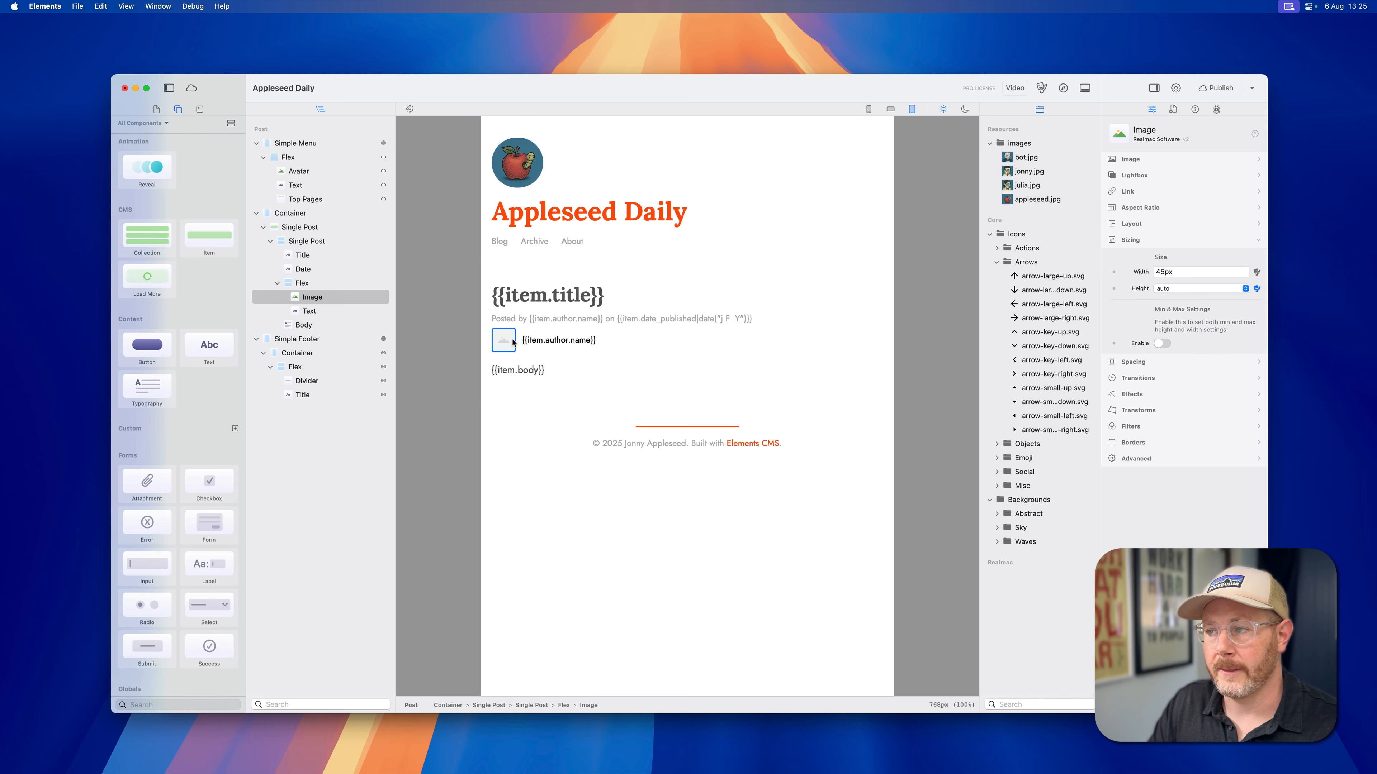
{"action": "left_click", "coordinate": [1138, 443]}
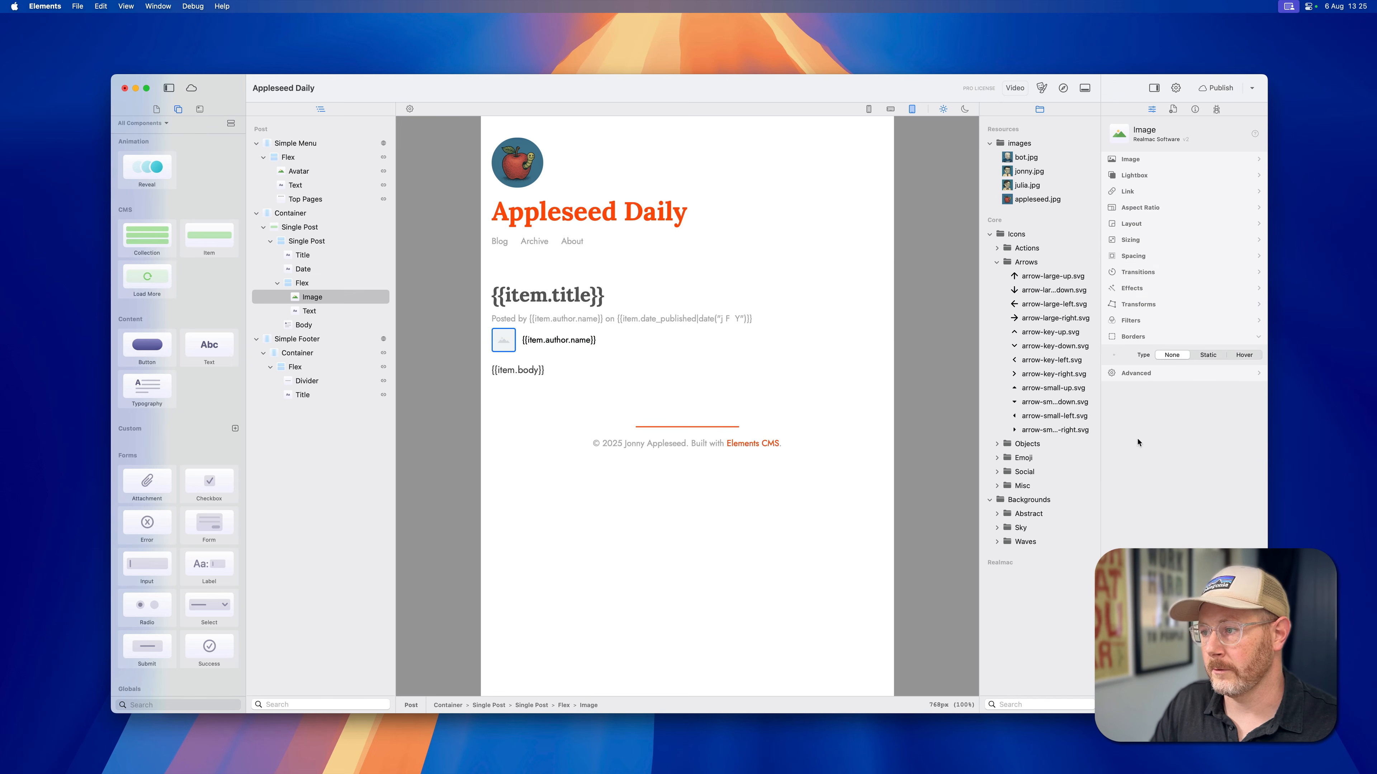
{"action": "left_click", "coordinate": [1208, 355]}
{"action": "left_click", "coordinate": [1182, 493]}
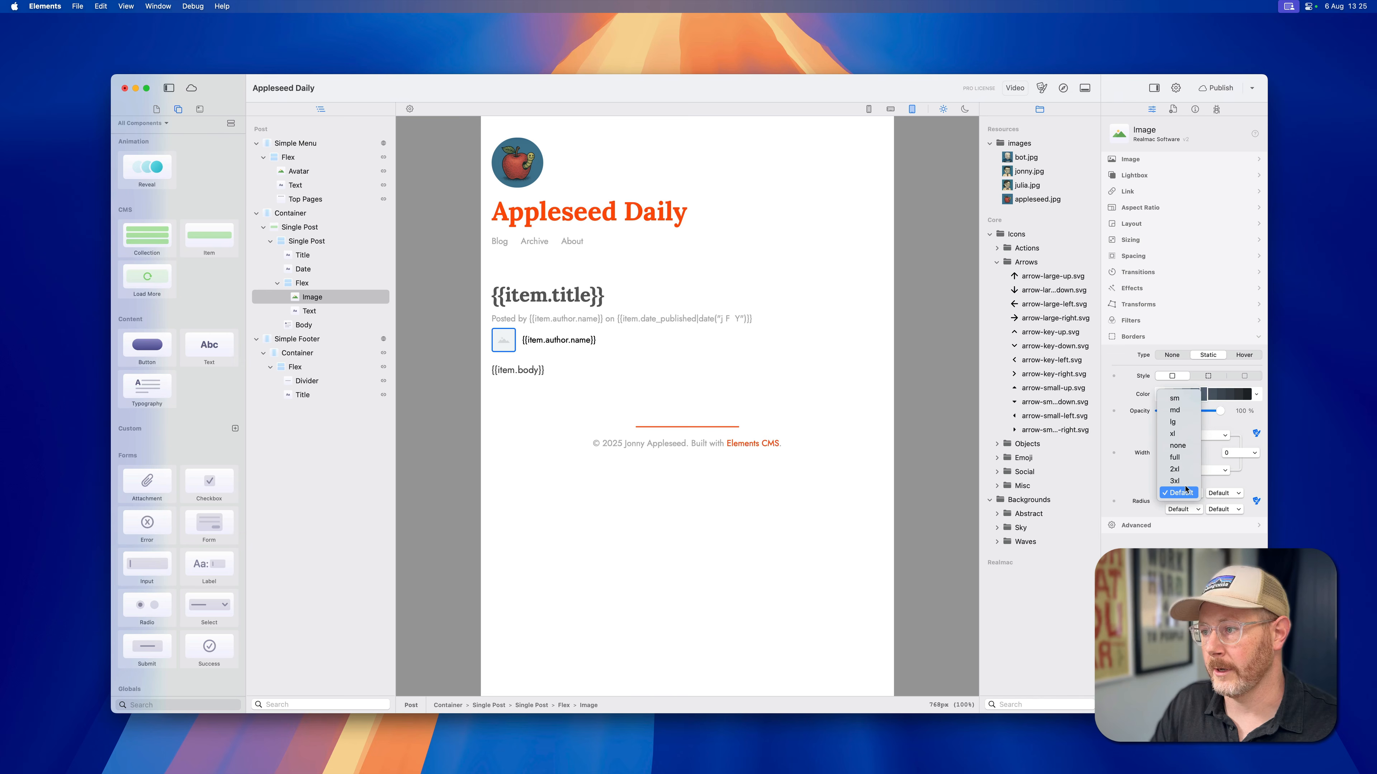
{"action": "left_click", "coordinate": [1177, 457]}
{"action": "left_click", "coordinate": [1224, 493]}
{"action": "left_click", "coordinate": [1226, 461]}
{"action": "left_click", "coordinate": [1224, 509]}
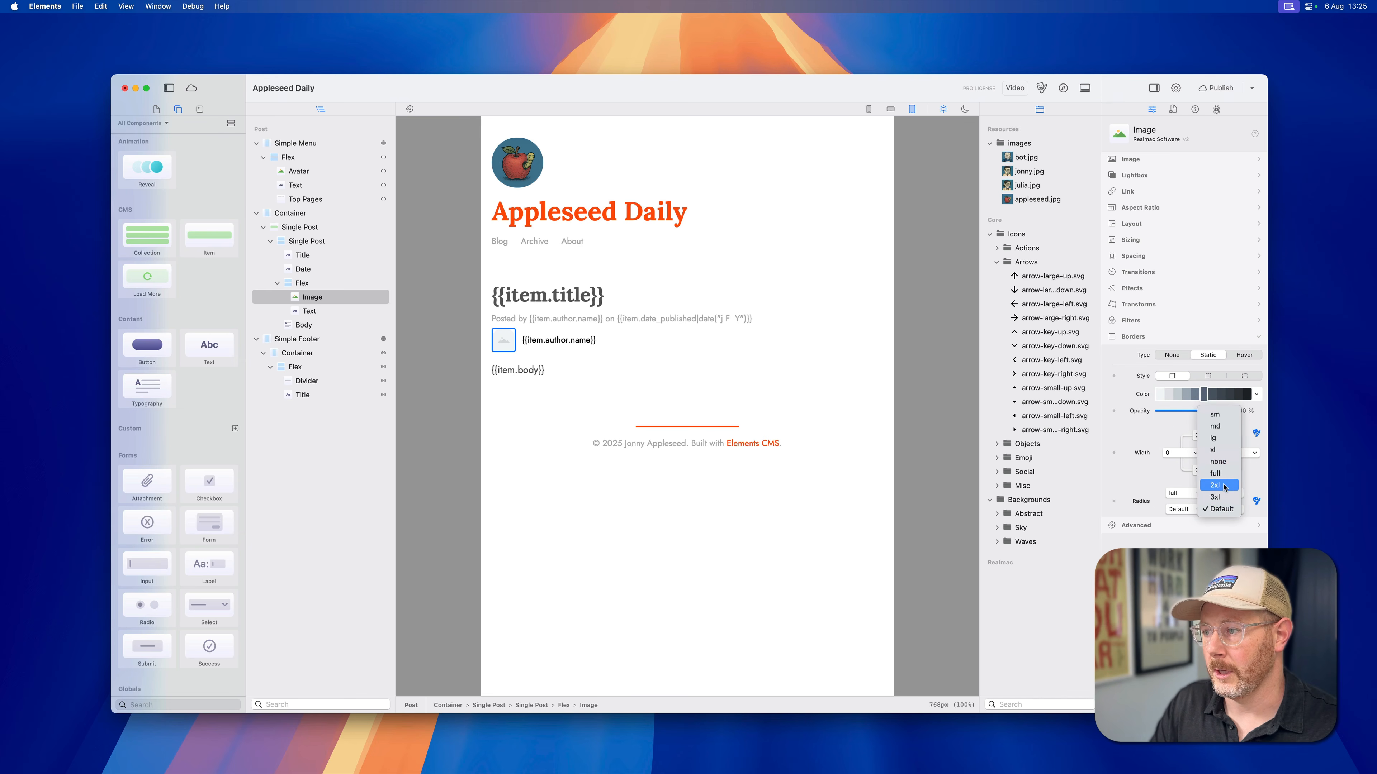
{"action": "left_click", "coordinate": [1220, 474]}
{"action": "left_click", "coordinate": [1187, 510]}
{"action": "left_click", "coordinate": [1178, 474]}
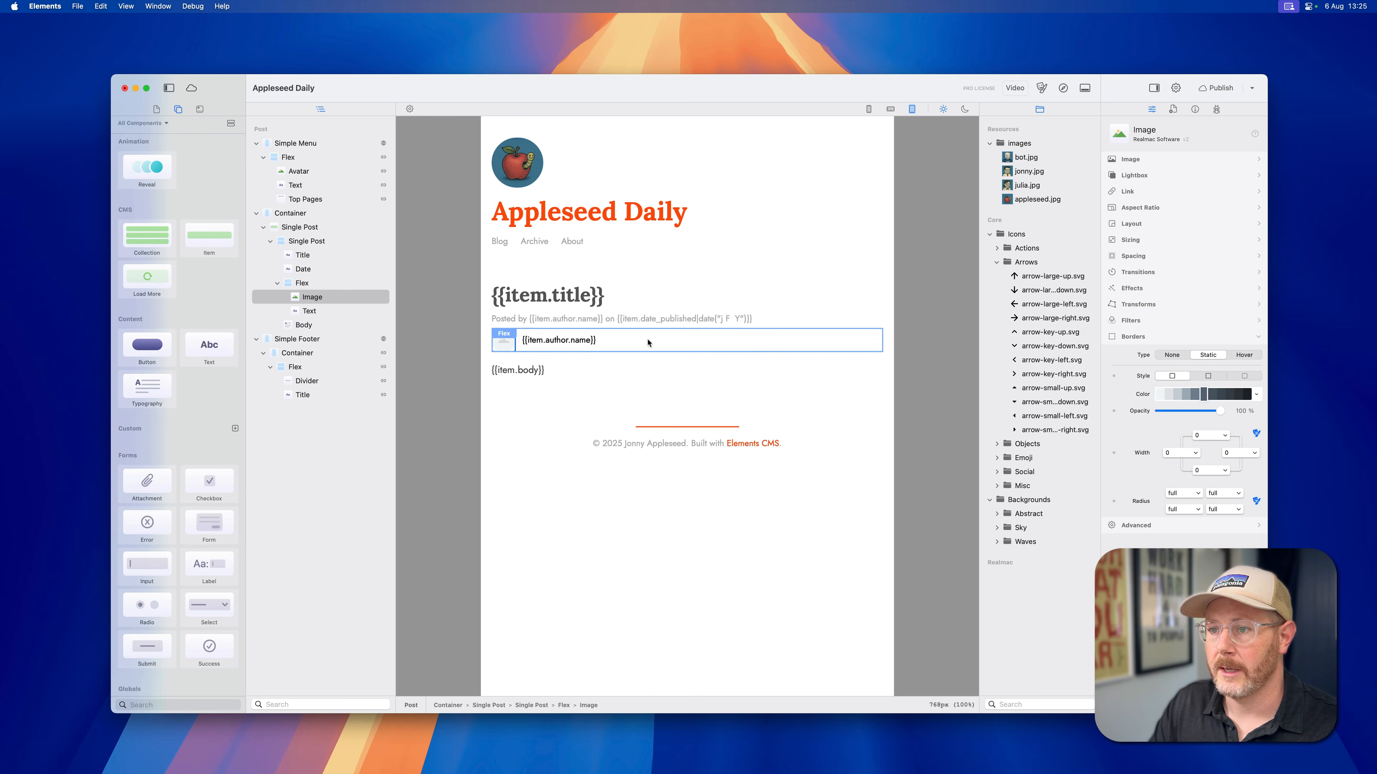
Step: Switch to Safari, reload the post preview to check the author image and name, and return to Elements
{"action": "key", "text": "super+Tab"}
{"action": "key", "text": "super+r"}
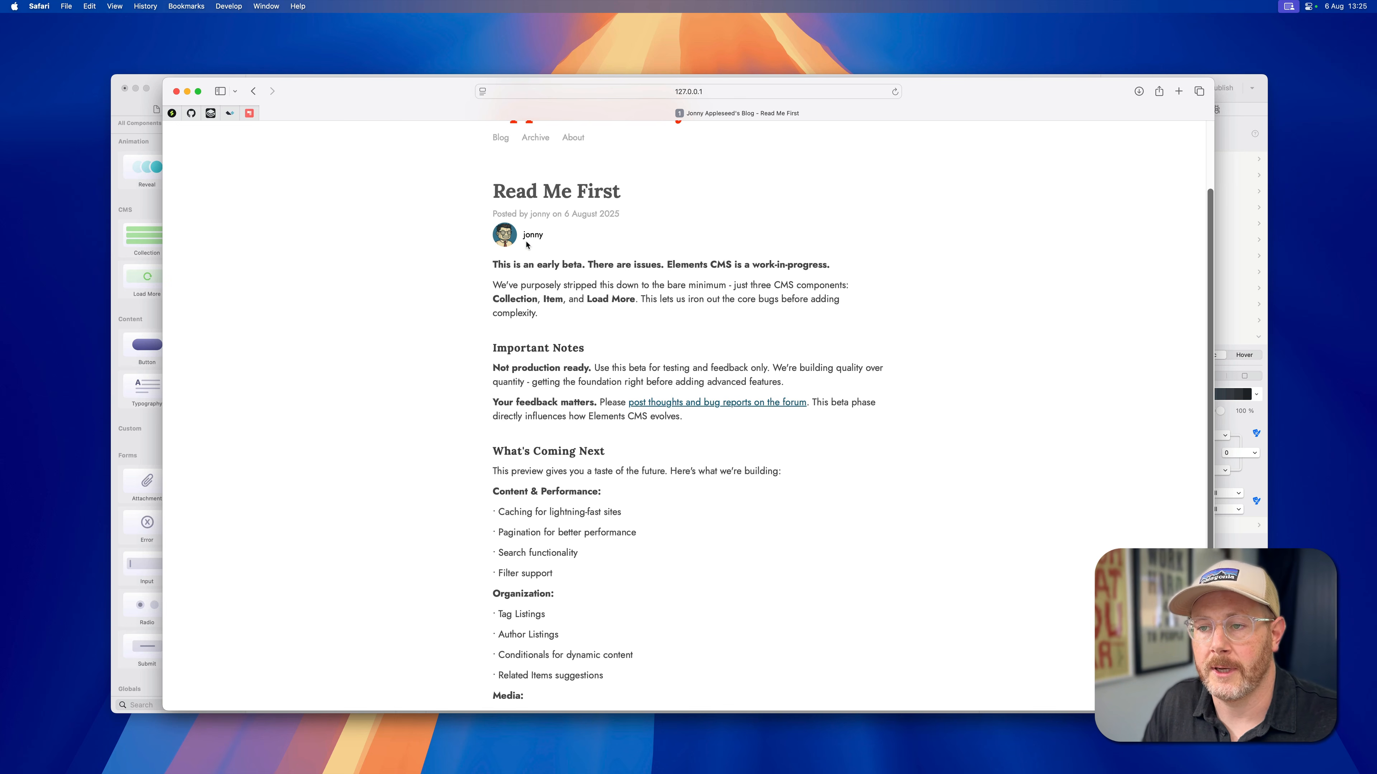
{"action": "key", "text": "super+Tab"}
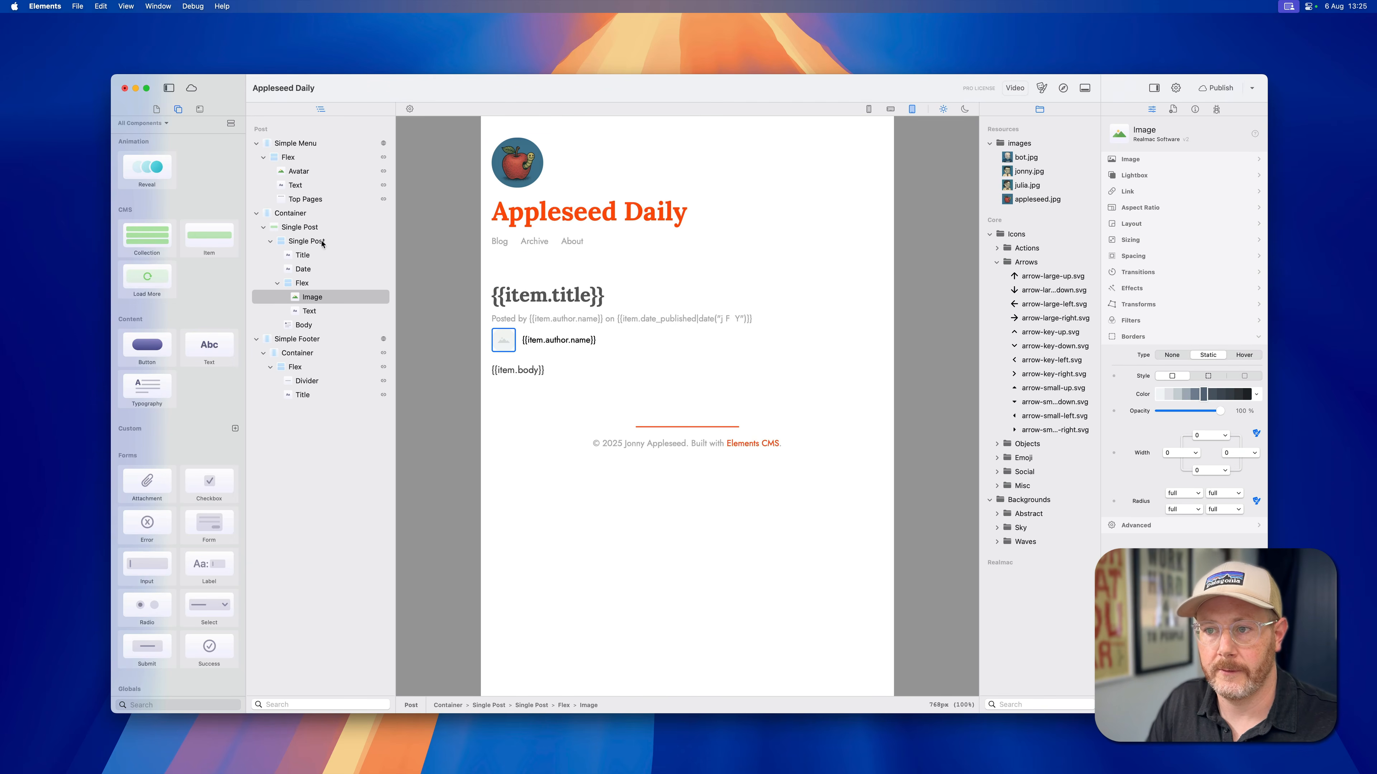
{"action": "left_click", "coordinate": [200, 109]}
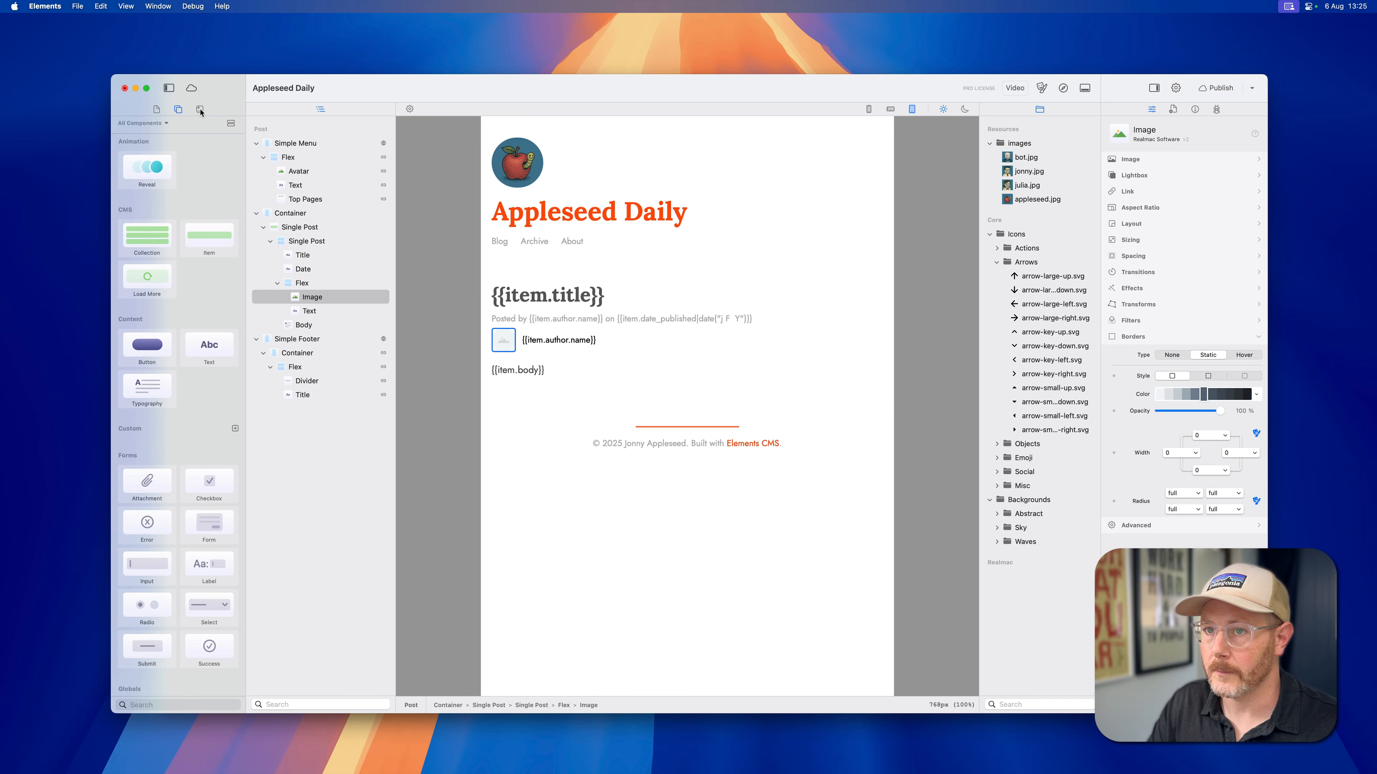
{"action": "left_click", "coordinate": [645, 347]}
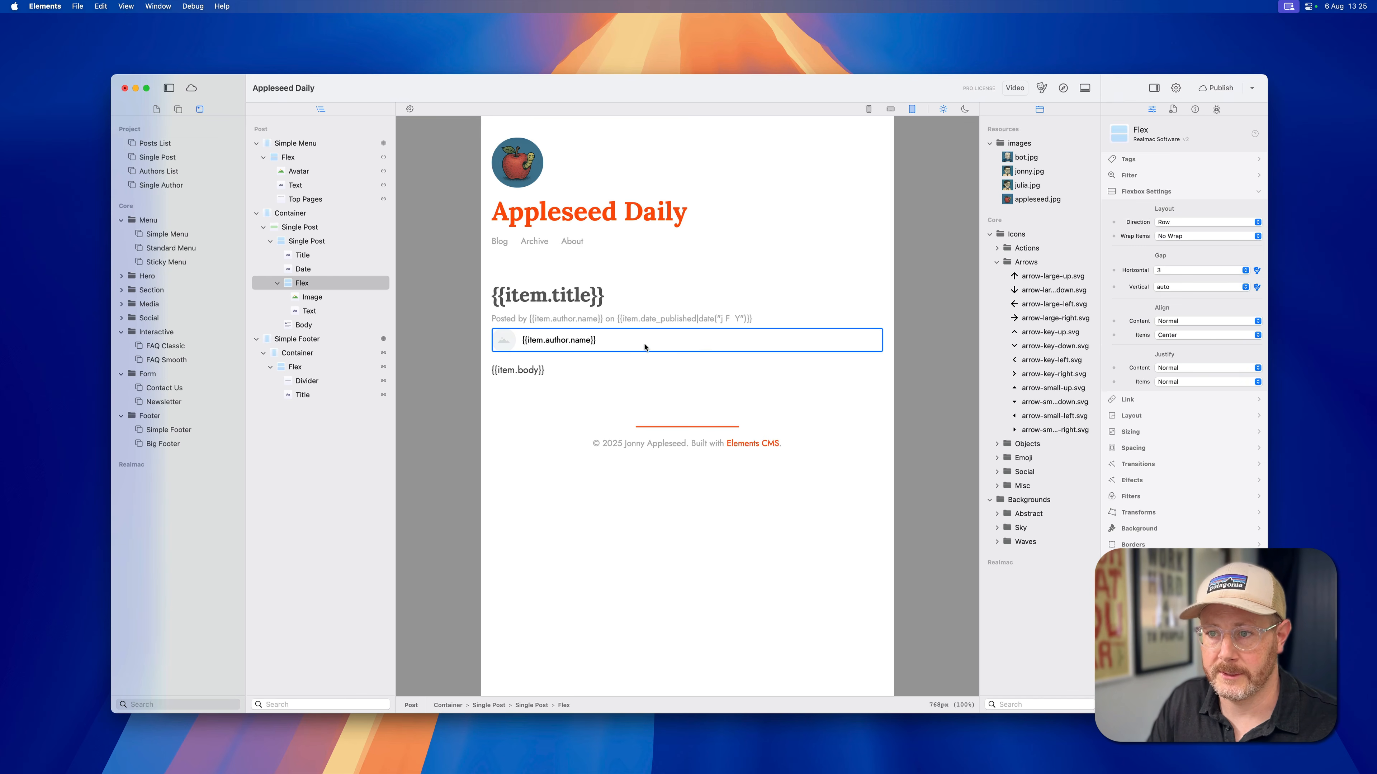
{"action": "left_click_drag", "start_coordinate": [328, 282], "coordinate": [321, 286]}
{"action": "right_click", "coordinate": [321, 286]}
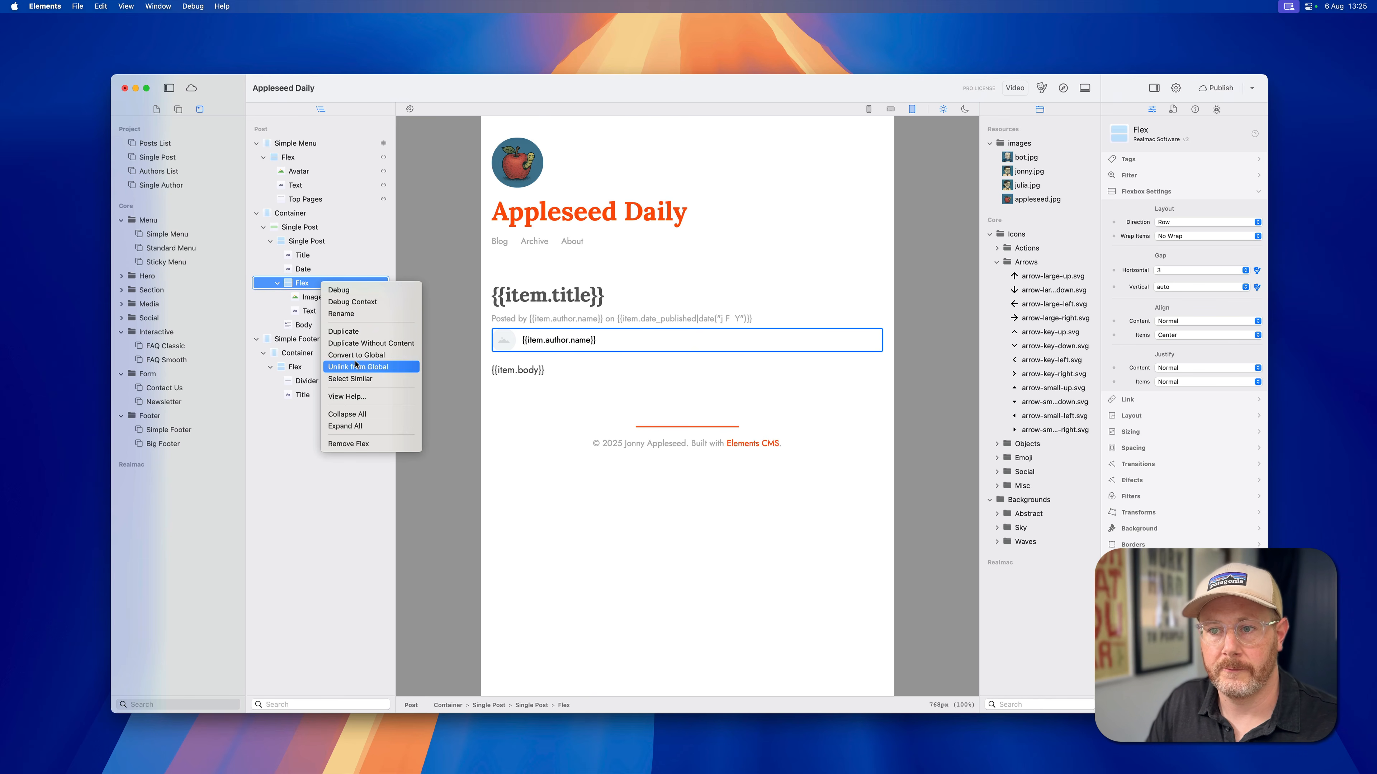
{"action": "left_click", "coordinate": [465, 353]}
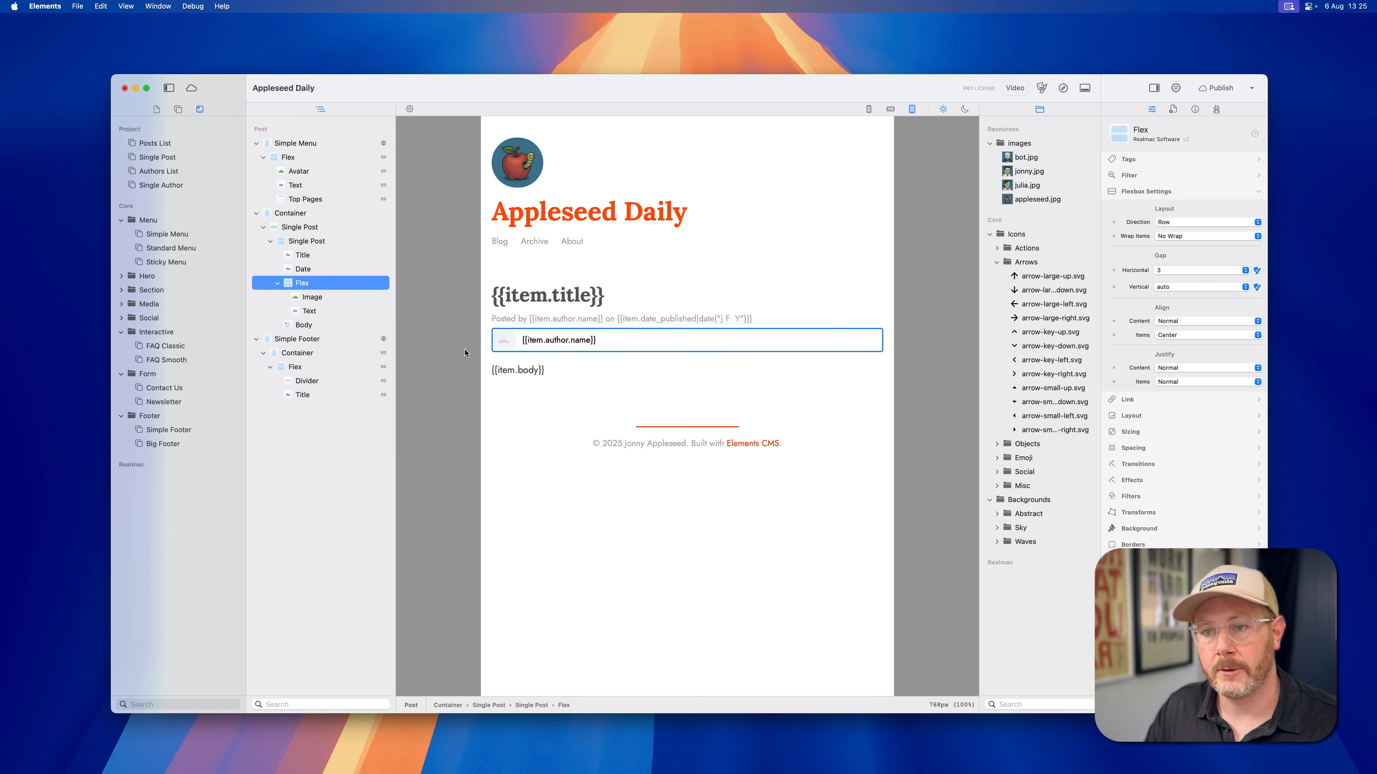
Step: Set the author image's width to 30px and its parent Flex's horizontal gap to 2
{"action": "left_click", "coordinate": [502, 348]}
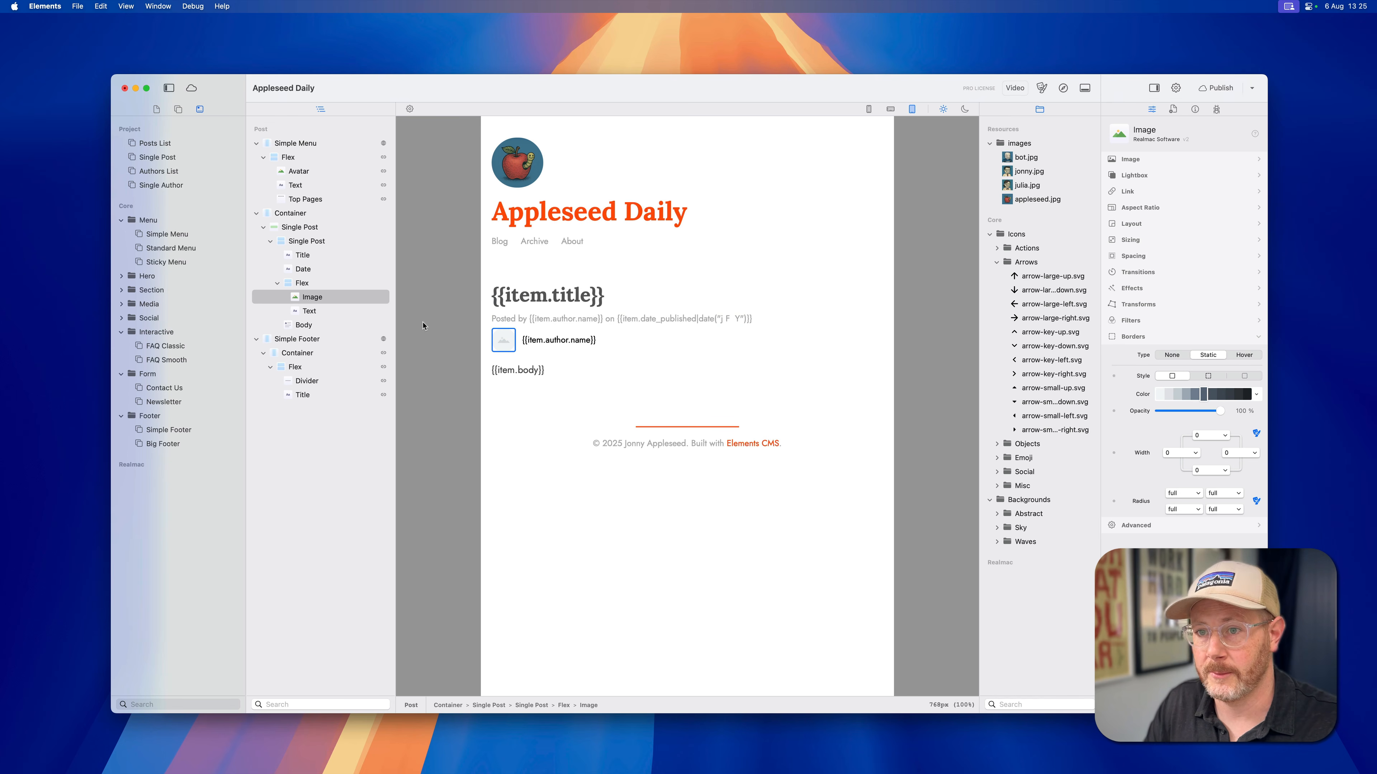
{"action": "left_click", "coordinate": [1136, 241]}
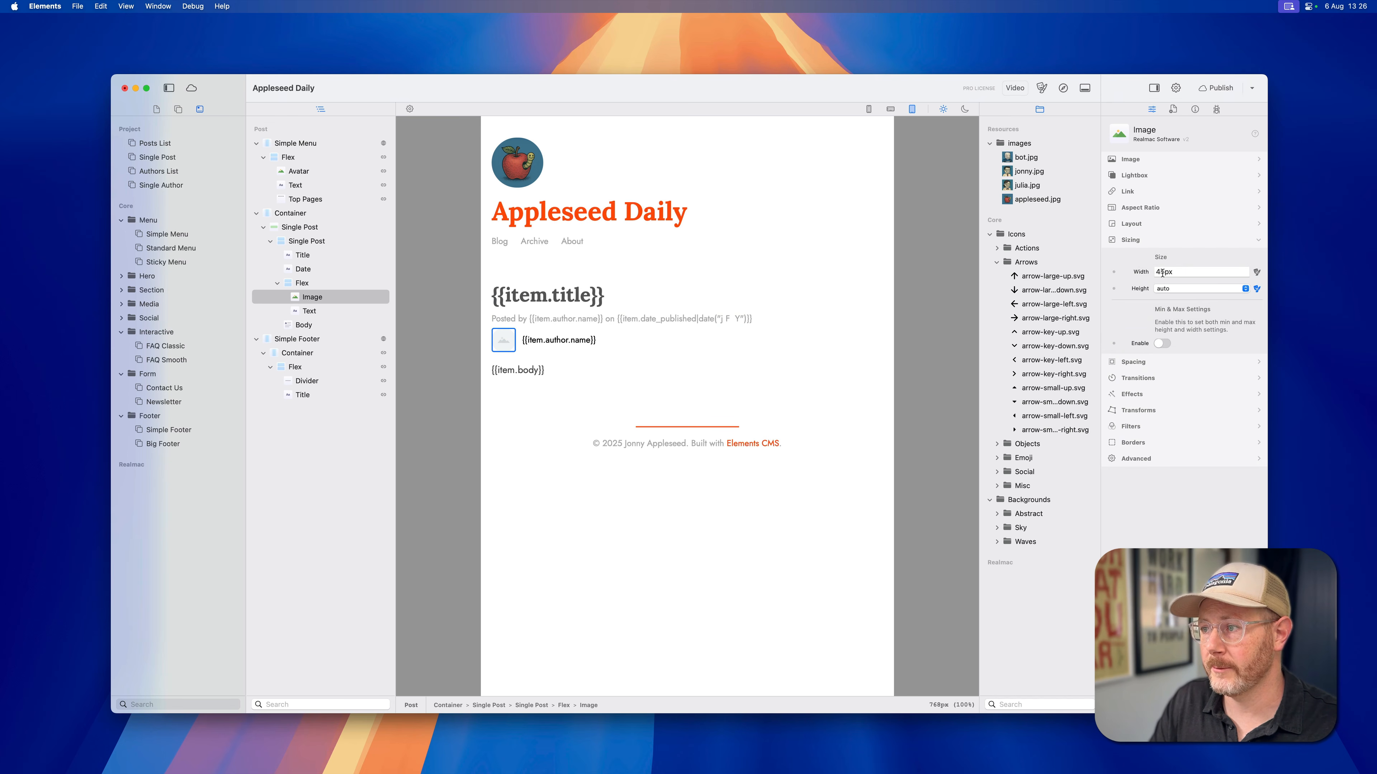
{"action": "left_click_drag", "start_coordinate": [1164, 272], "coordinate": [1137, 275]}
{"action": "type", "text": "30"}
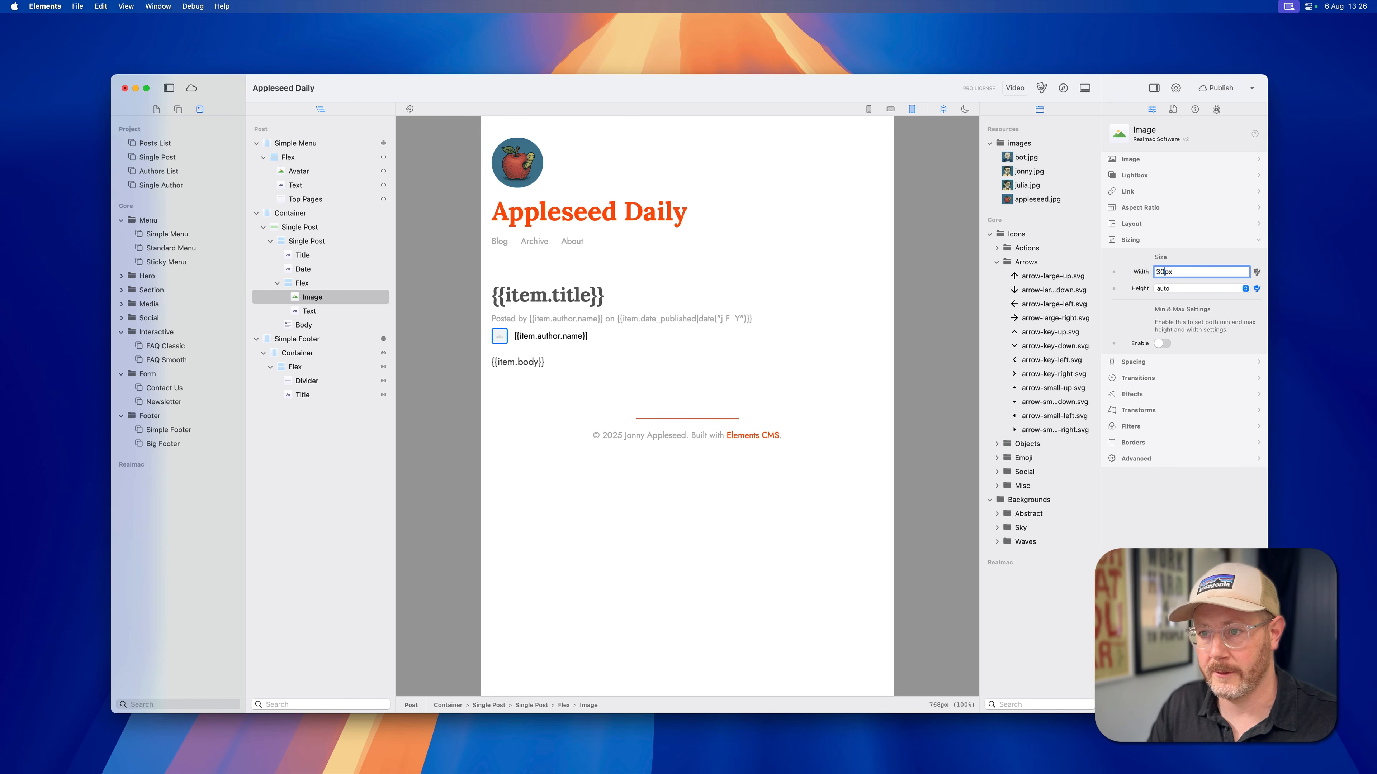
{"action": "left_click", "coordinate": [630, 341]}
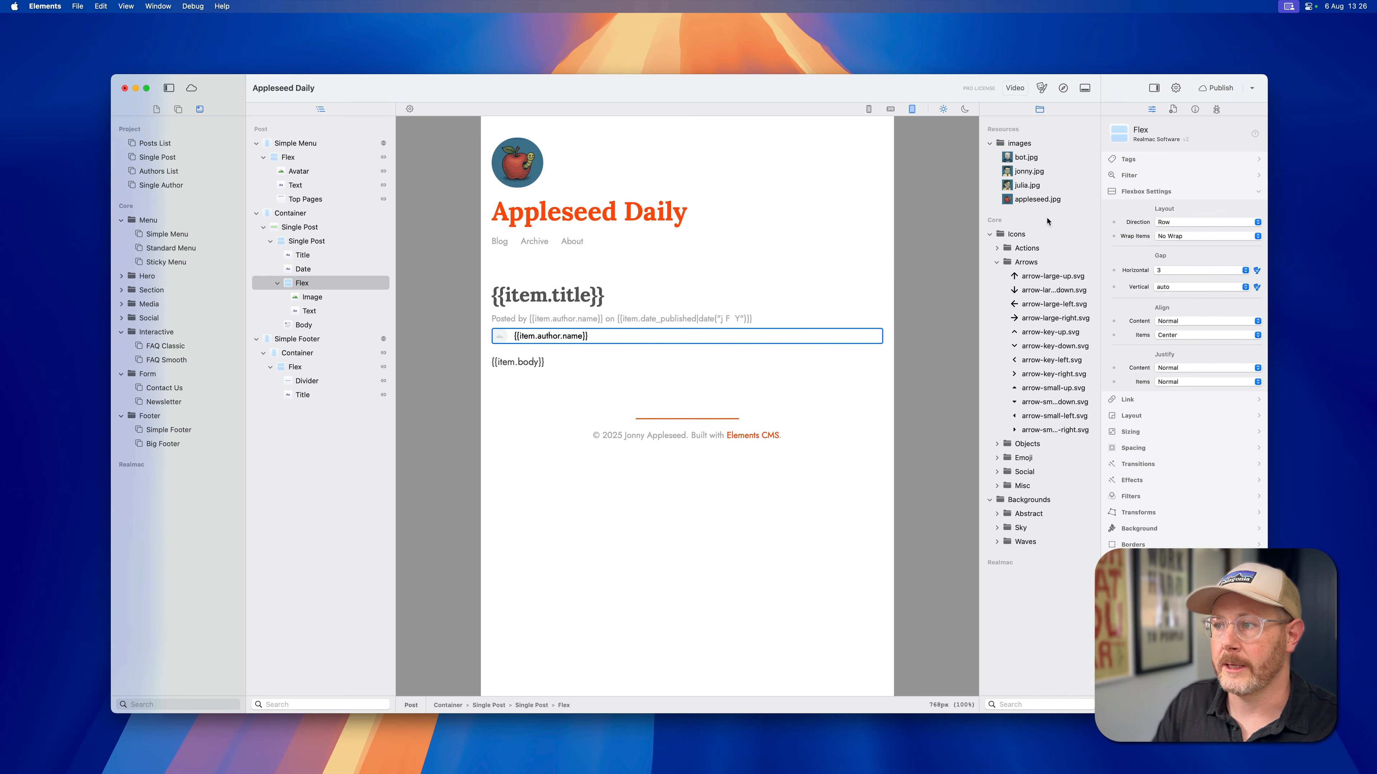
{"action": "left_click", "coordinate": [1182, 270]}
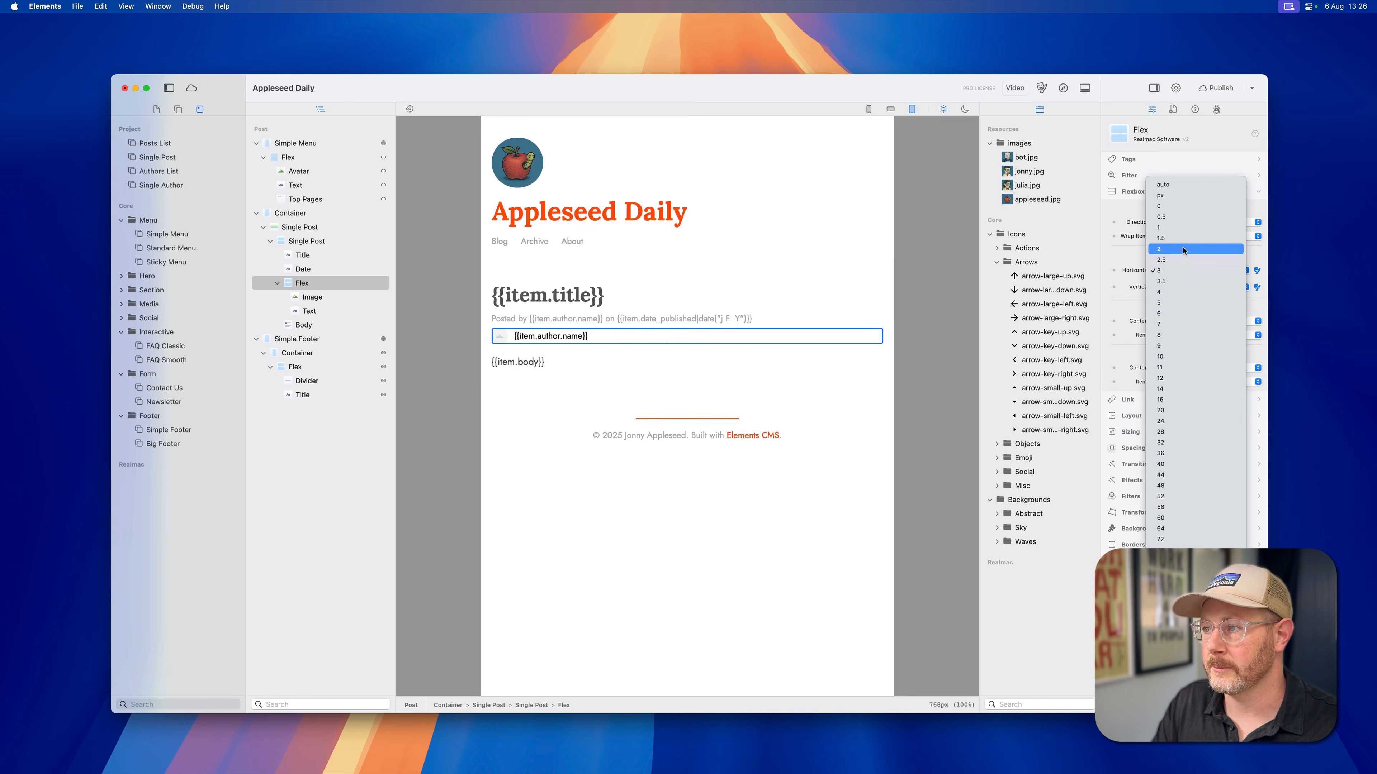
{"action": "left_click", "coordinate": [1182, 250]}
Step: Style the author name text with a bolder weight, Wider letter spacing and a mid-gray color
{"action": "left_click", "coordinate": [564, 337]}
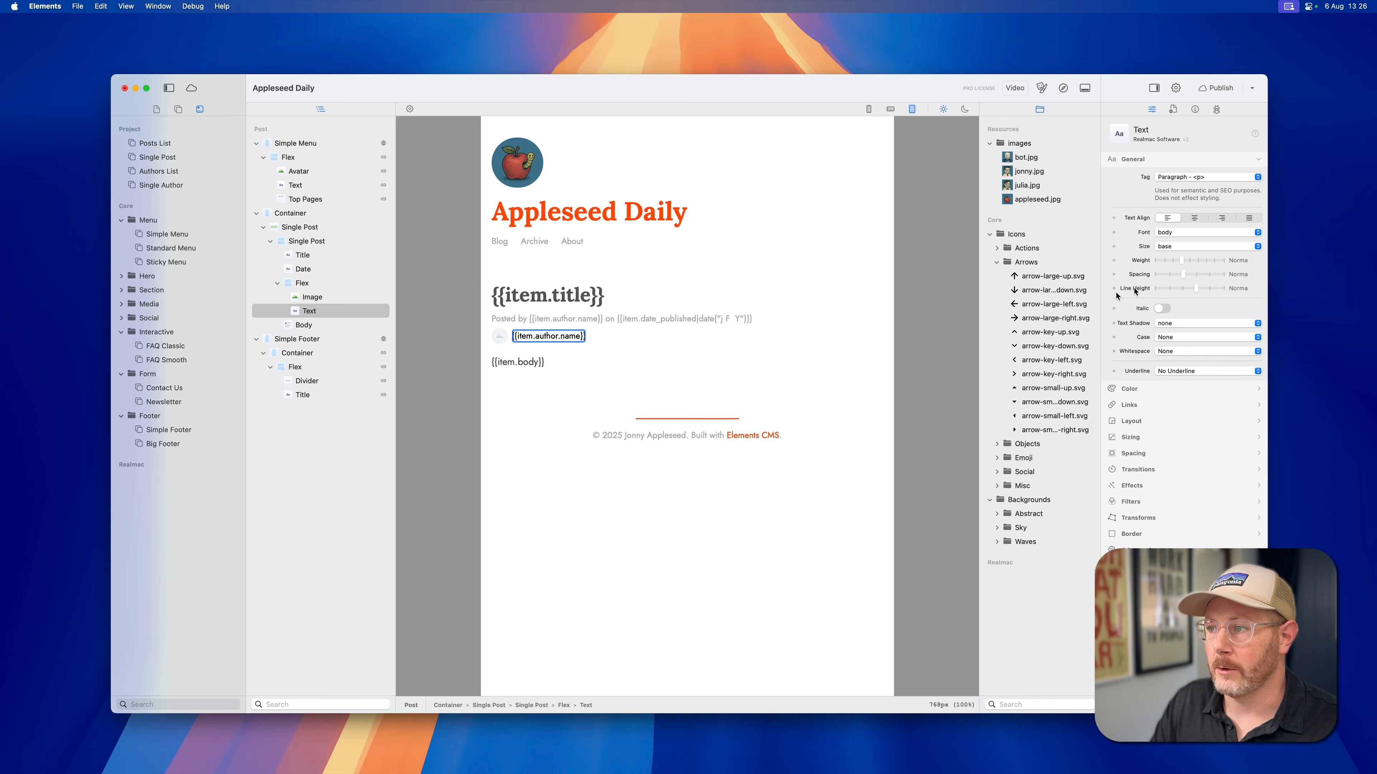
{"action": "left_click", "coordinate": [1198, 261]}
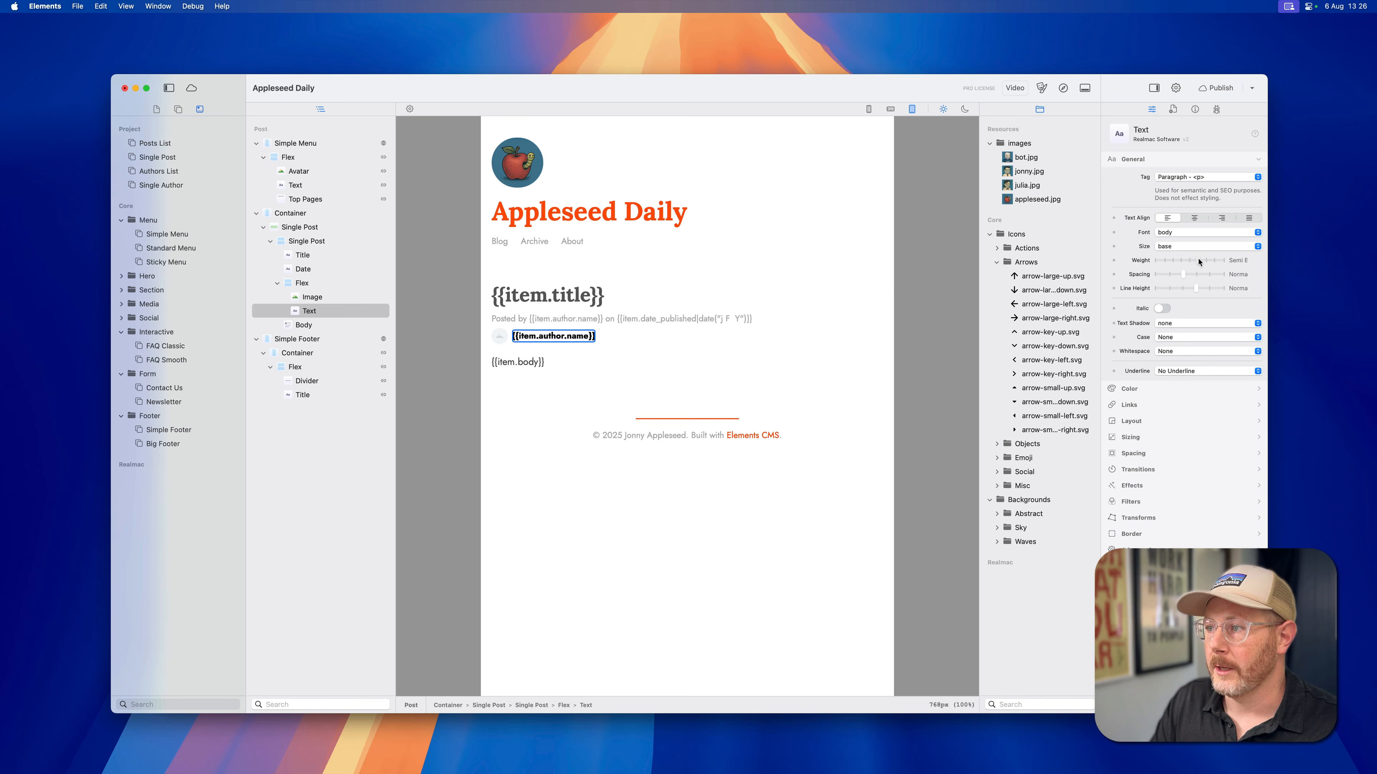
{"action": "left_click_drag", "start_coordinate": [1182, 275], "coordinate": [1208, 275]}
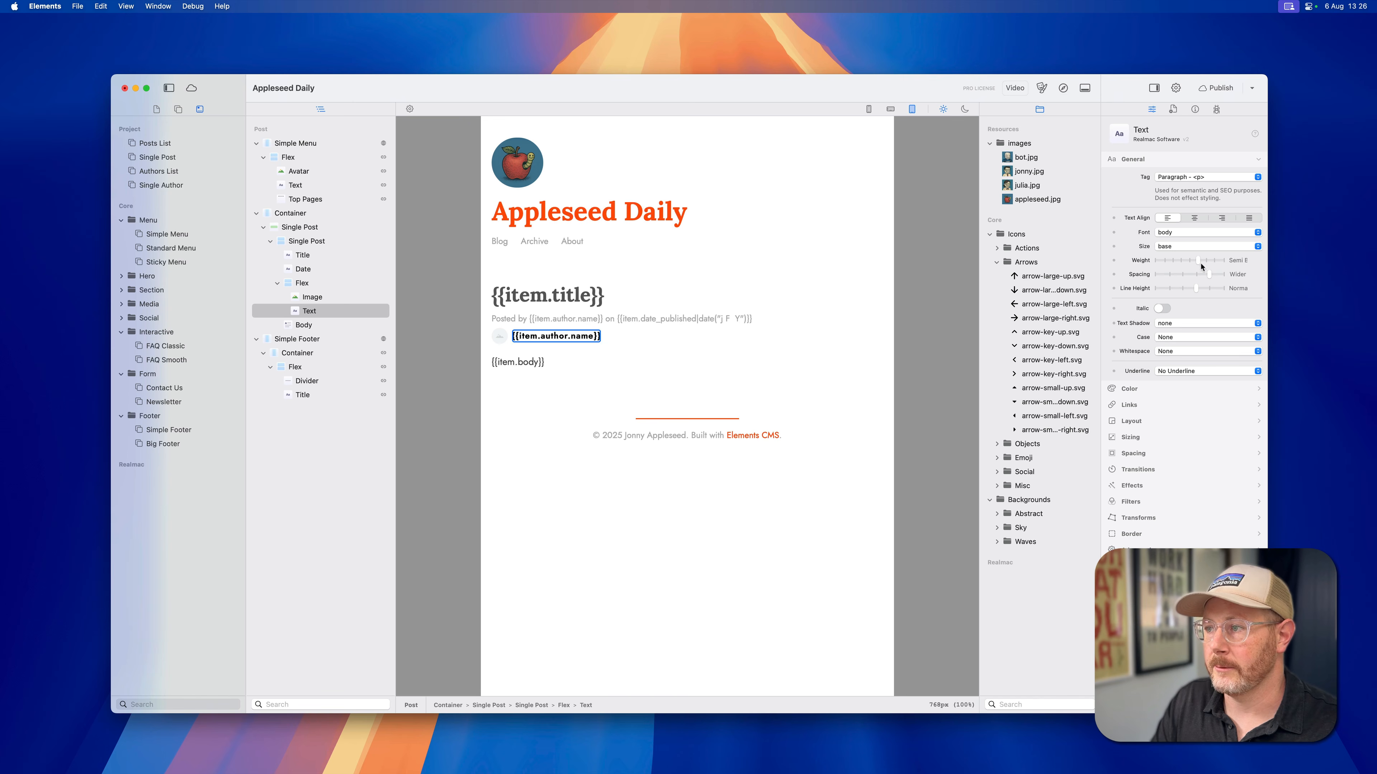
{"action": "left_click", "coordinate": [1206, 261]}
{"action": "left_click", "coordinate": [1138, 390]}
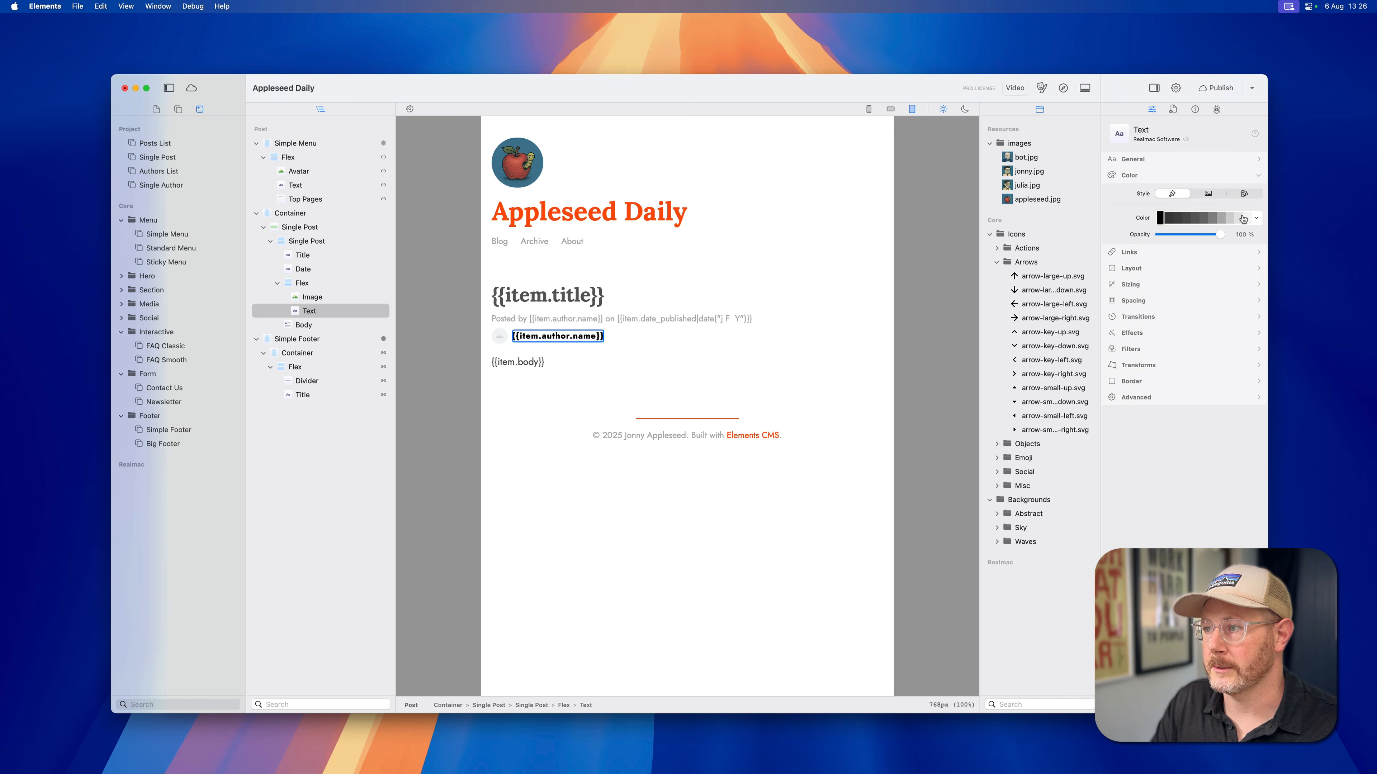
{"action": "left_click", "coordinate": [1212, 219]}
{"action": "left_click", "coordinate": [1202, 220]}
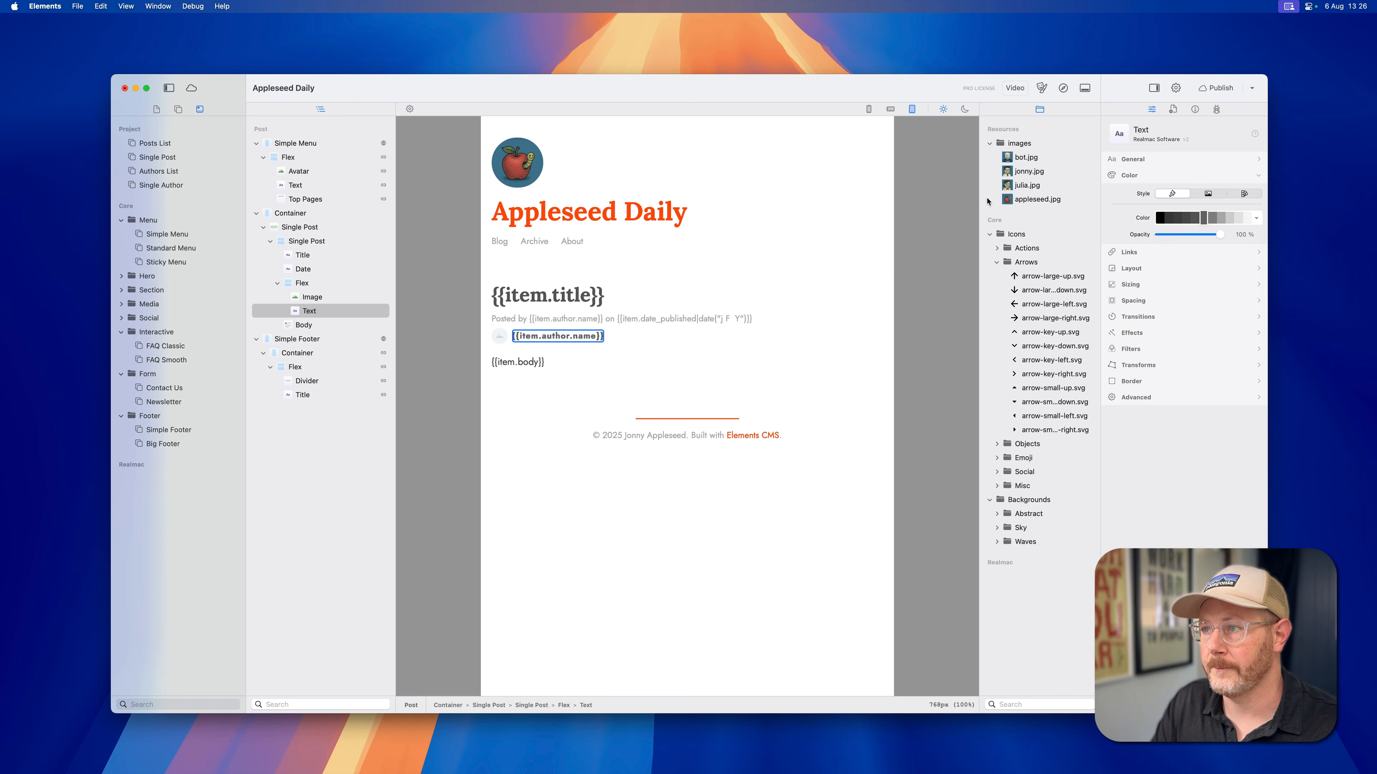
Step: Check the restyled author row in Safari's post preview, and delete the author Flex from the Post page in Elements
{"action": "key", "text": "super+Tab"}
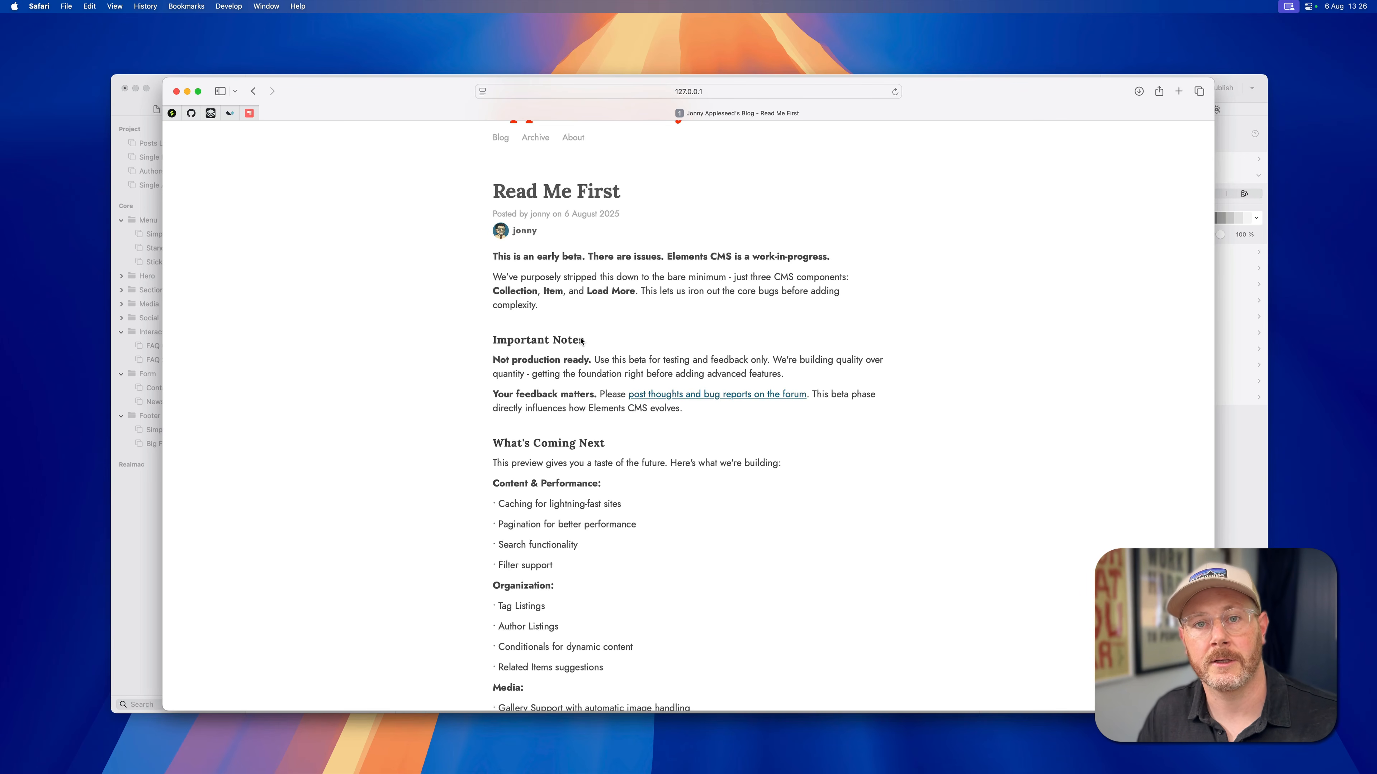
{"action": "key", "text": "super+Tab"}
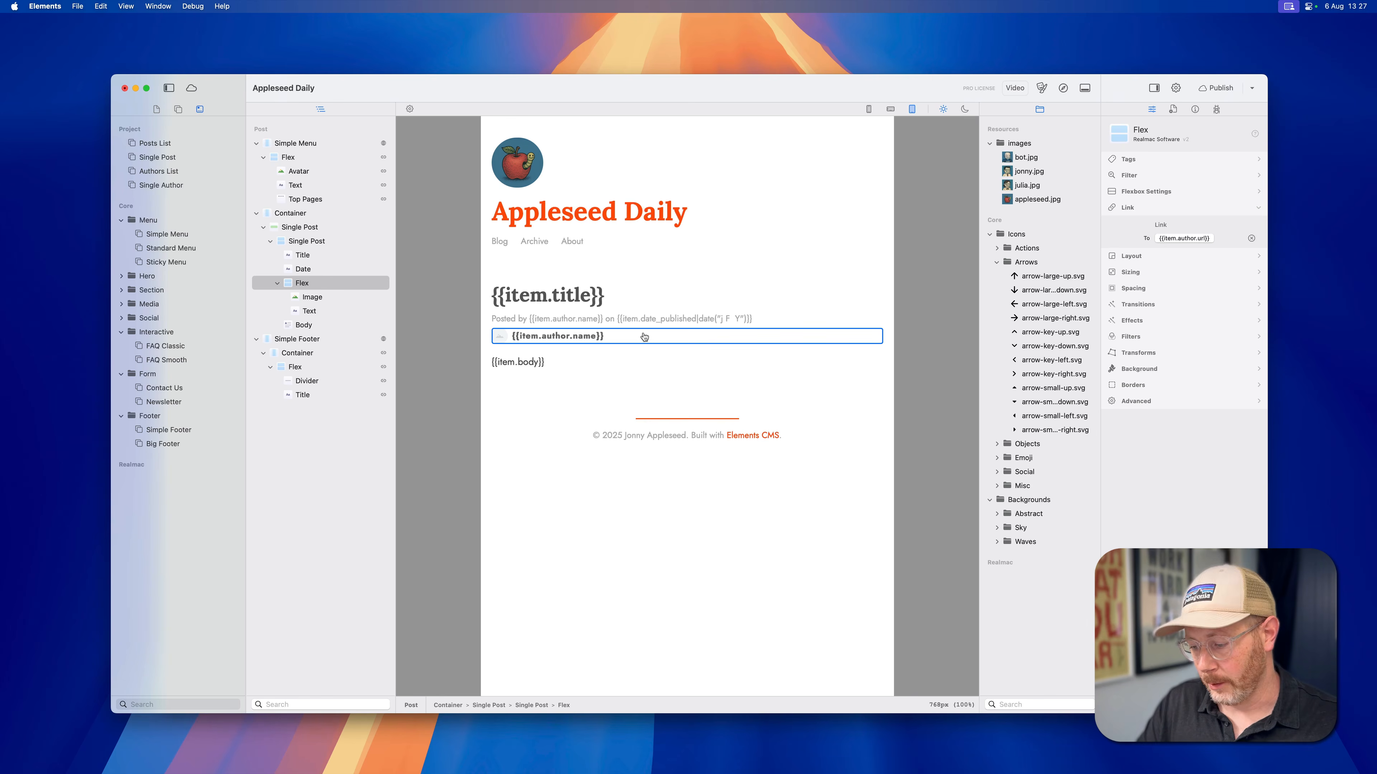
{"action": "key", "text": "BackSpace"}
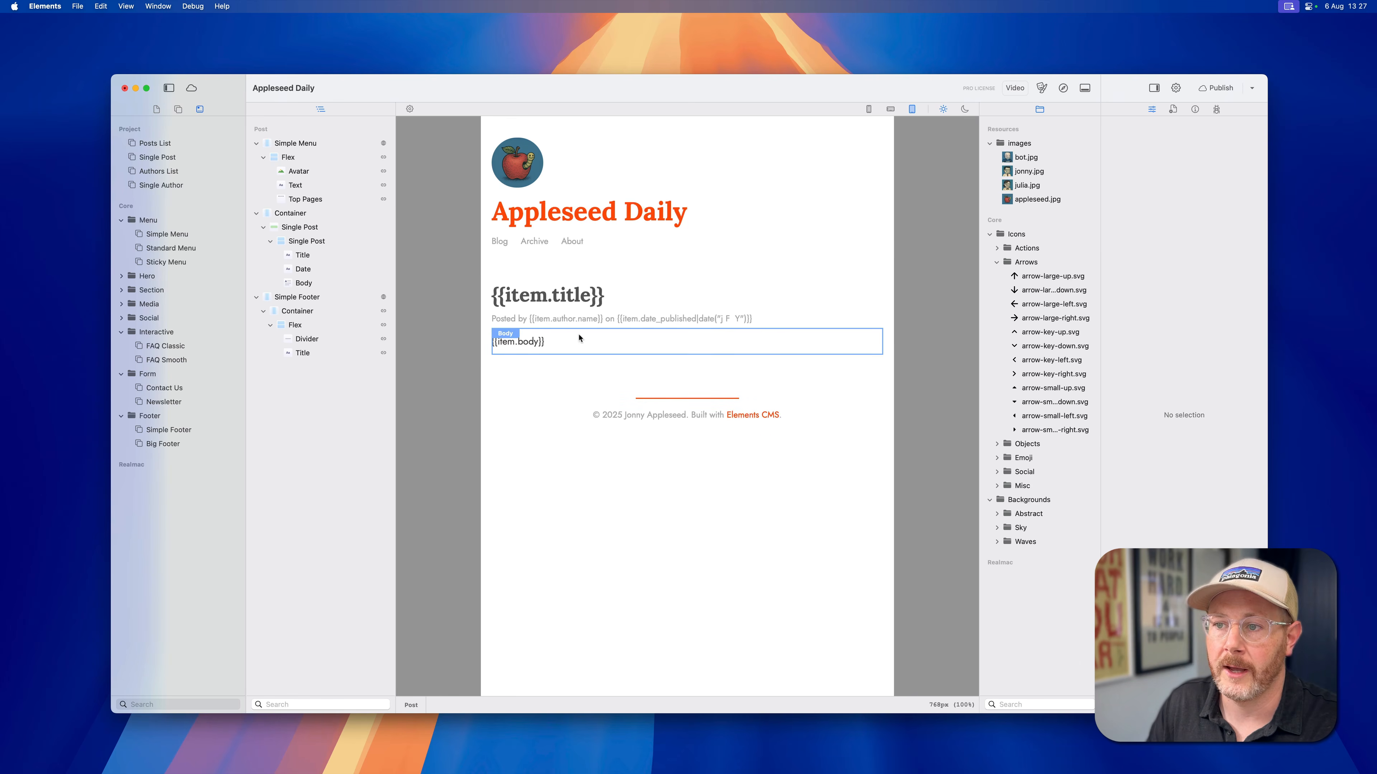
Step: Open the Archive page and review the Posts collection's source, template and items-per-page settings
{"action": "left_click", "coordinate": [179, 110]}
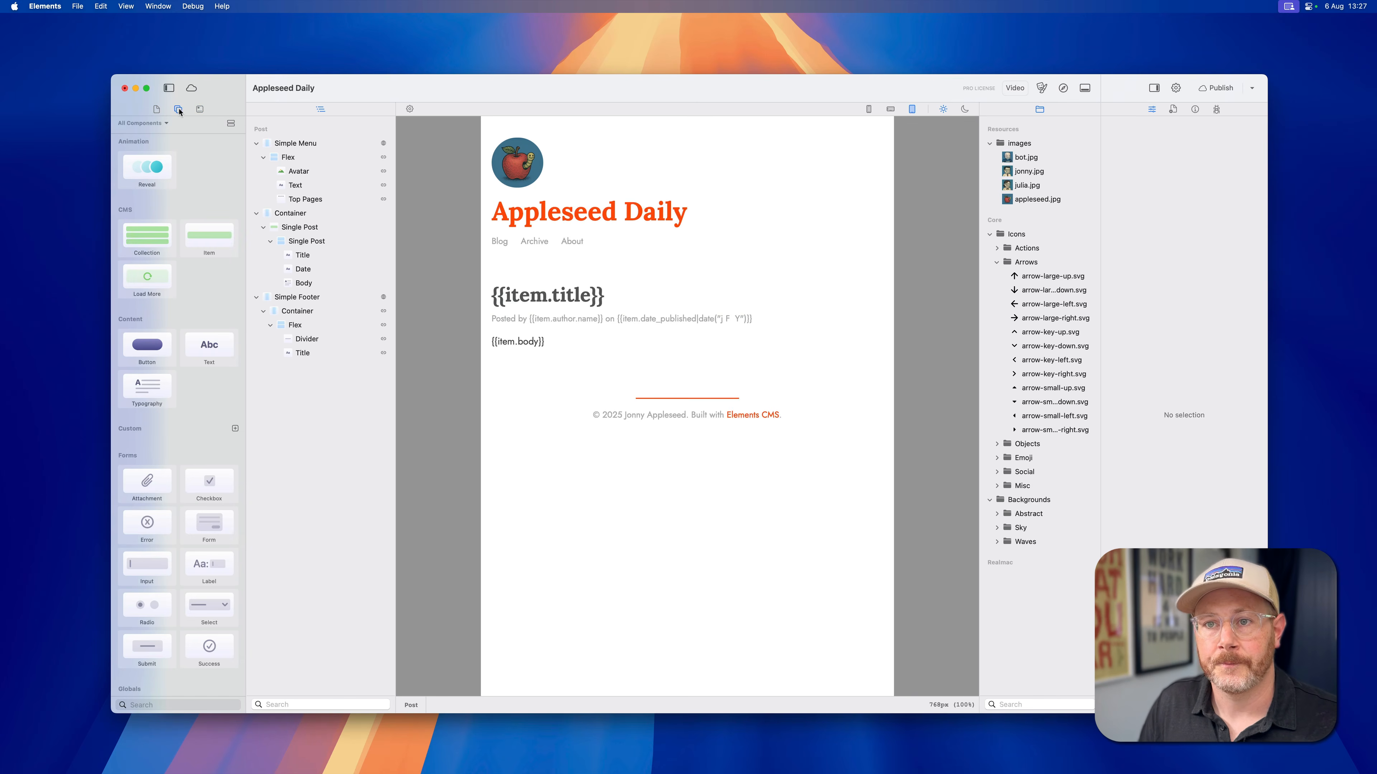
{"action": "left_click", "coordinate": [156, 110]}
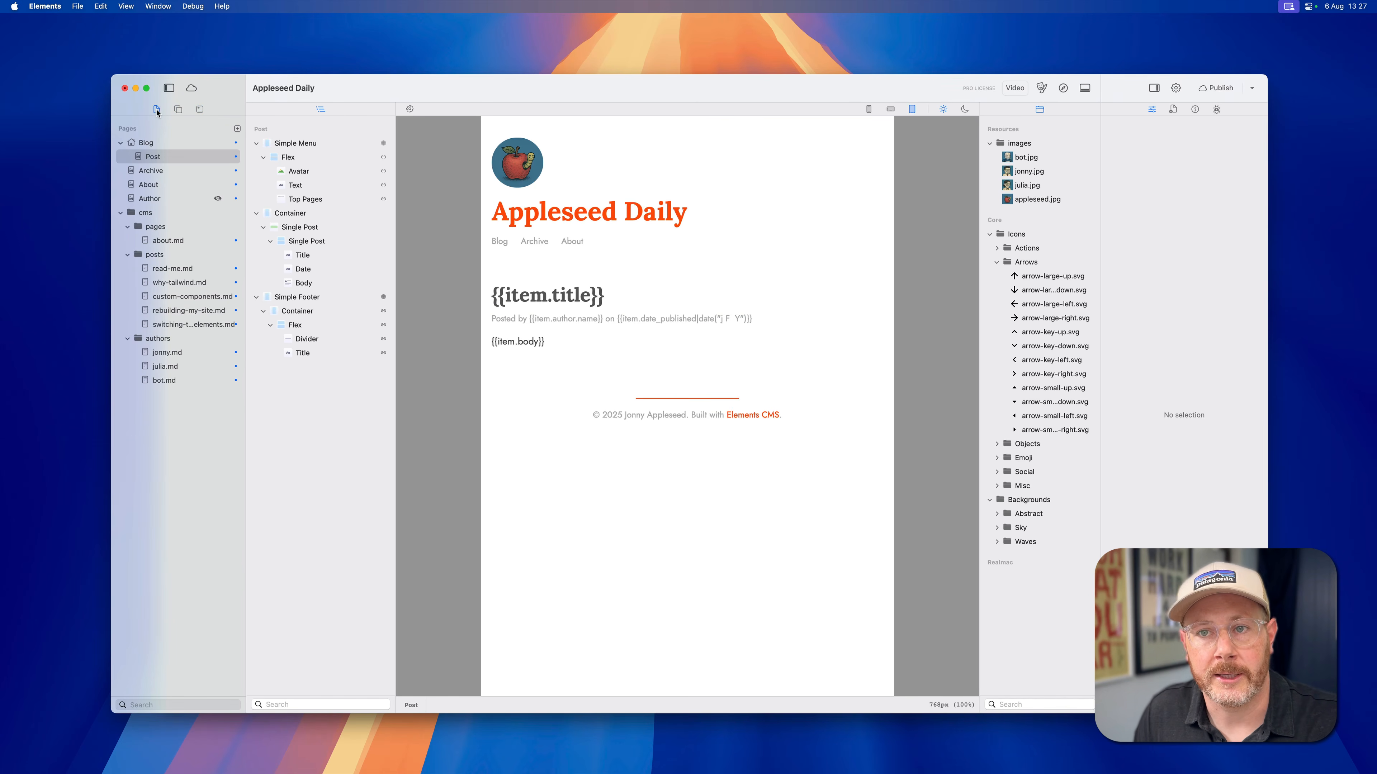
{"action": "left_click", "coordinate": [155, 171]}
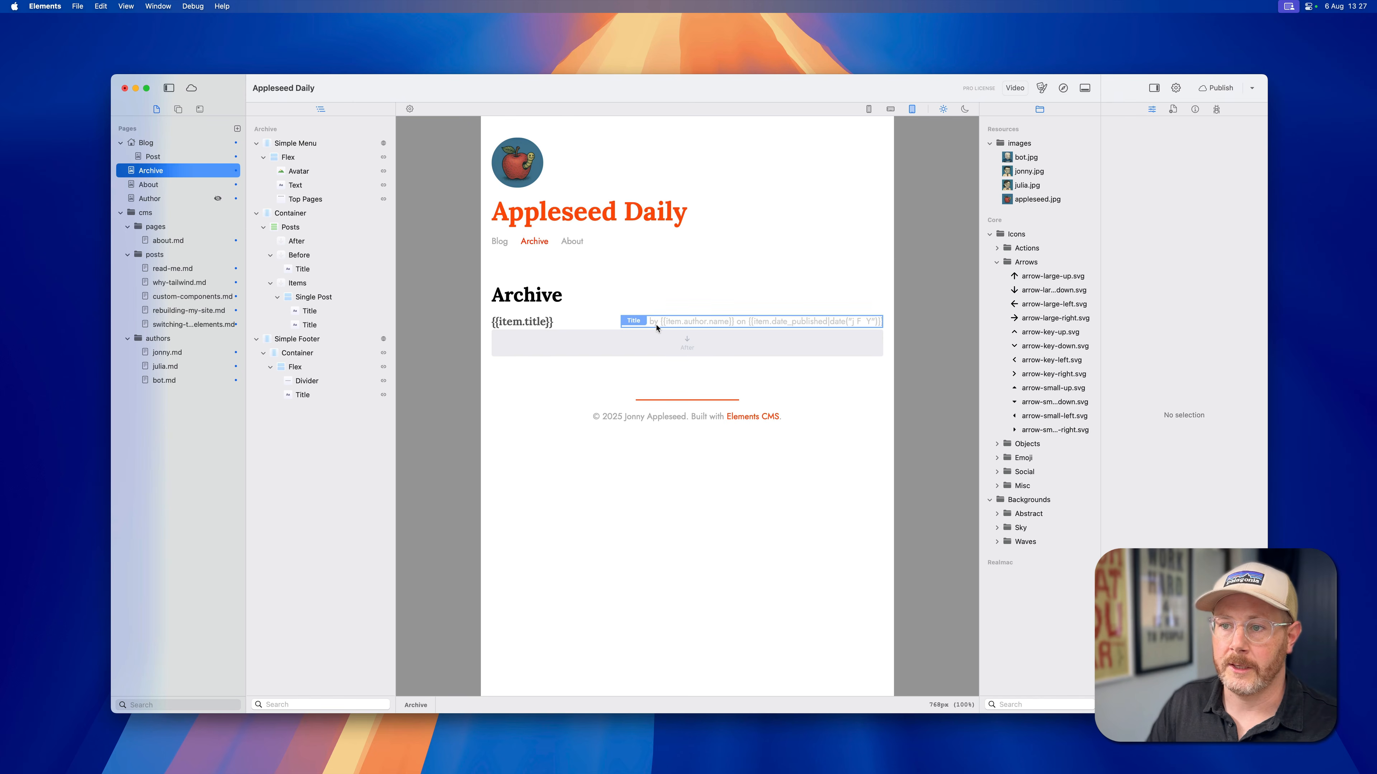
{"action": "left_click", "coordinate": [278, 229]}
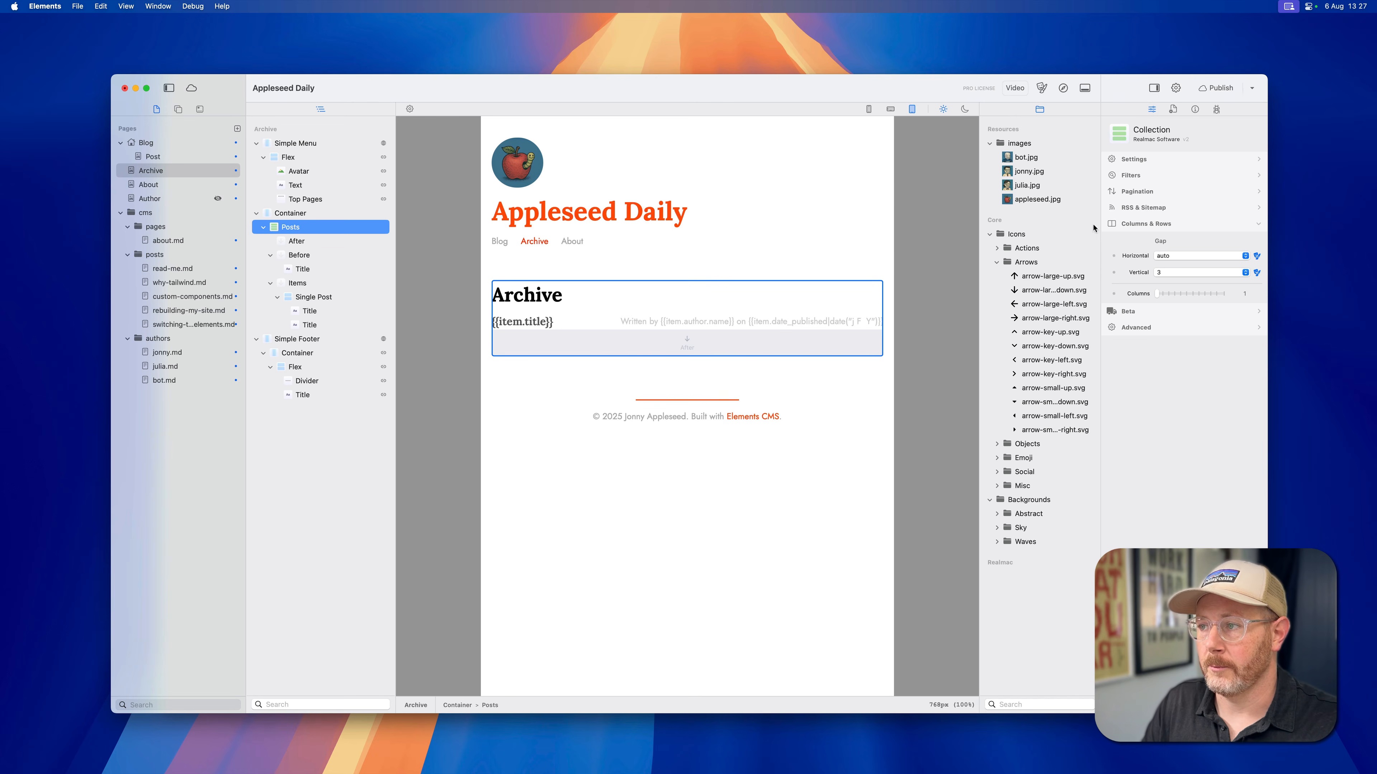
{"action": "left_click", "coordinate": [1135, 159]}
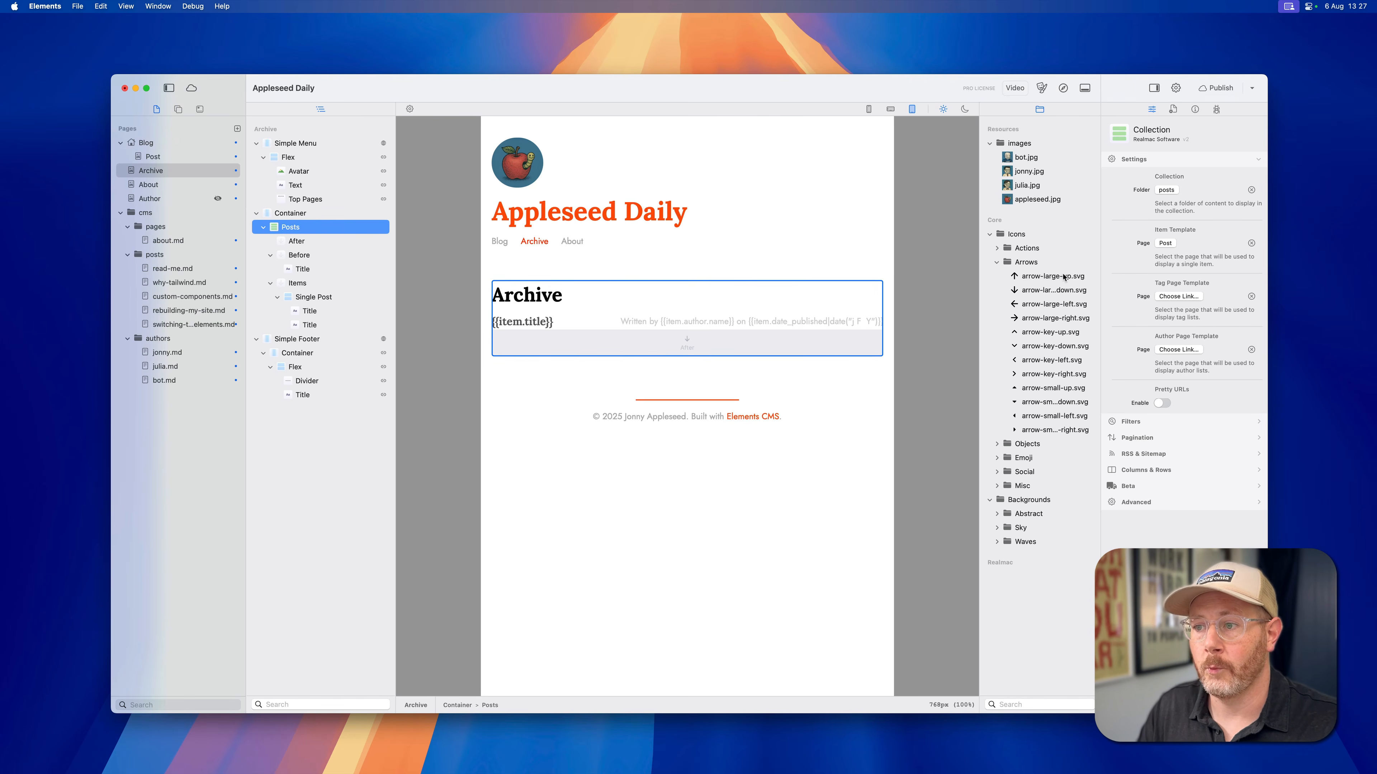
{"action": "left_click", "coordinate": [1120, 438]}
{"action": "left_click_drag", "start_coordinate": [1200, 209], "coordinate": [1125, 218]}
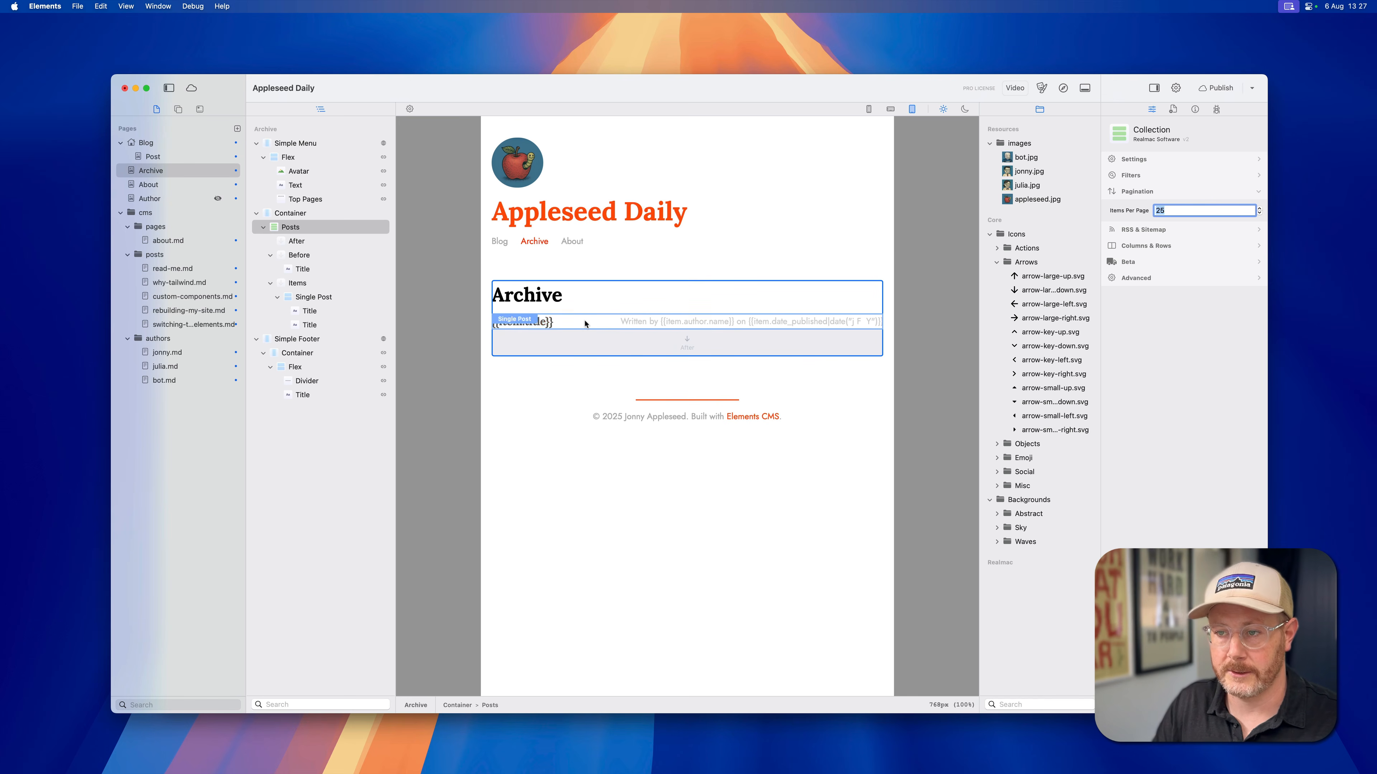
Step: Preview the Archive page in Safari and compare it with the Blog and About pages, loading more posts on the Blog page
{"action": "key", "text": "super+r"}
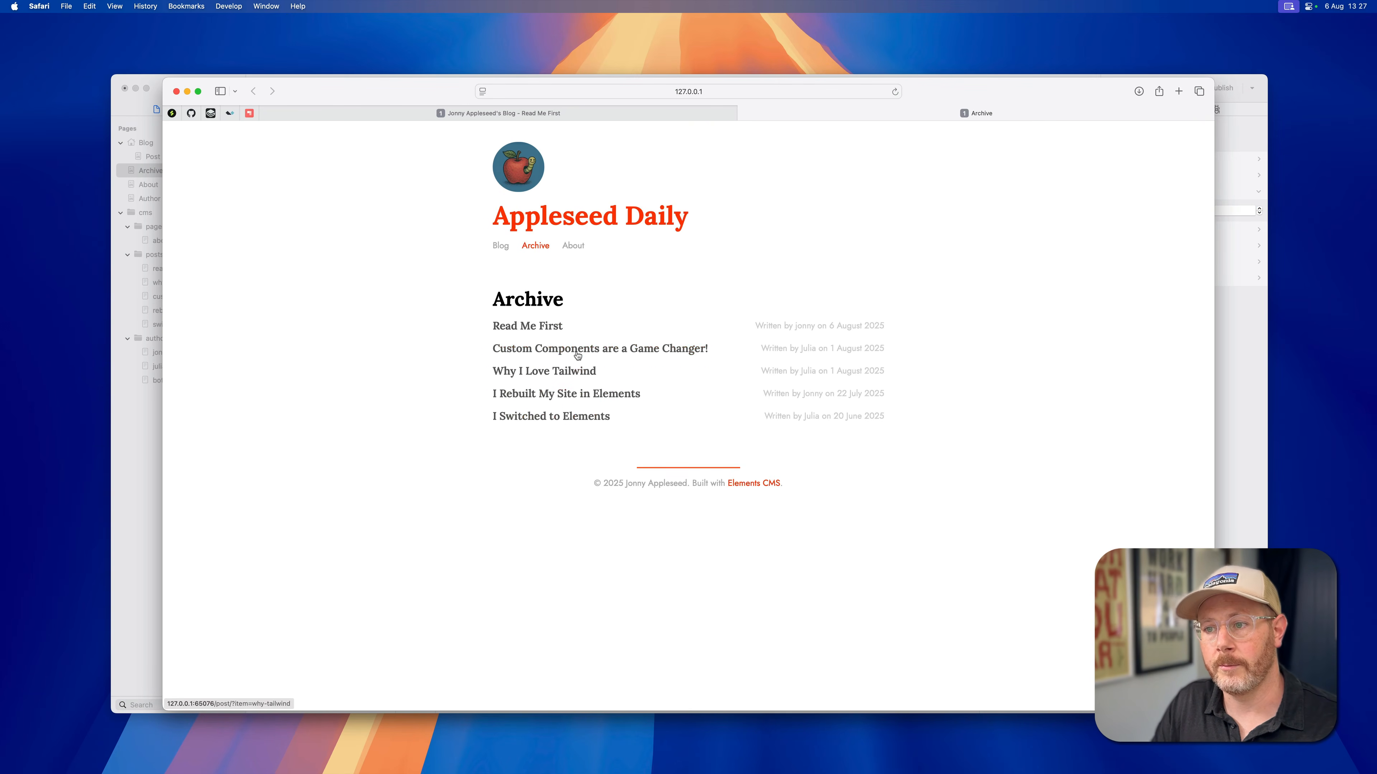
{"action": "left_click", "coordinate": [507, 250]}
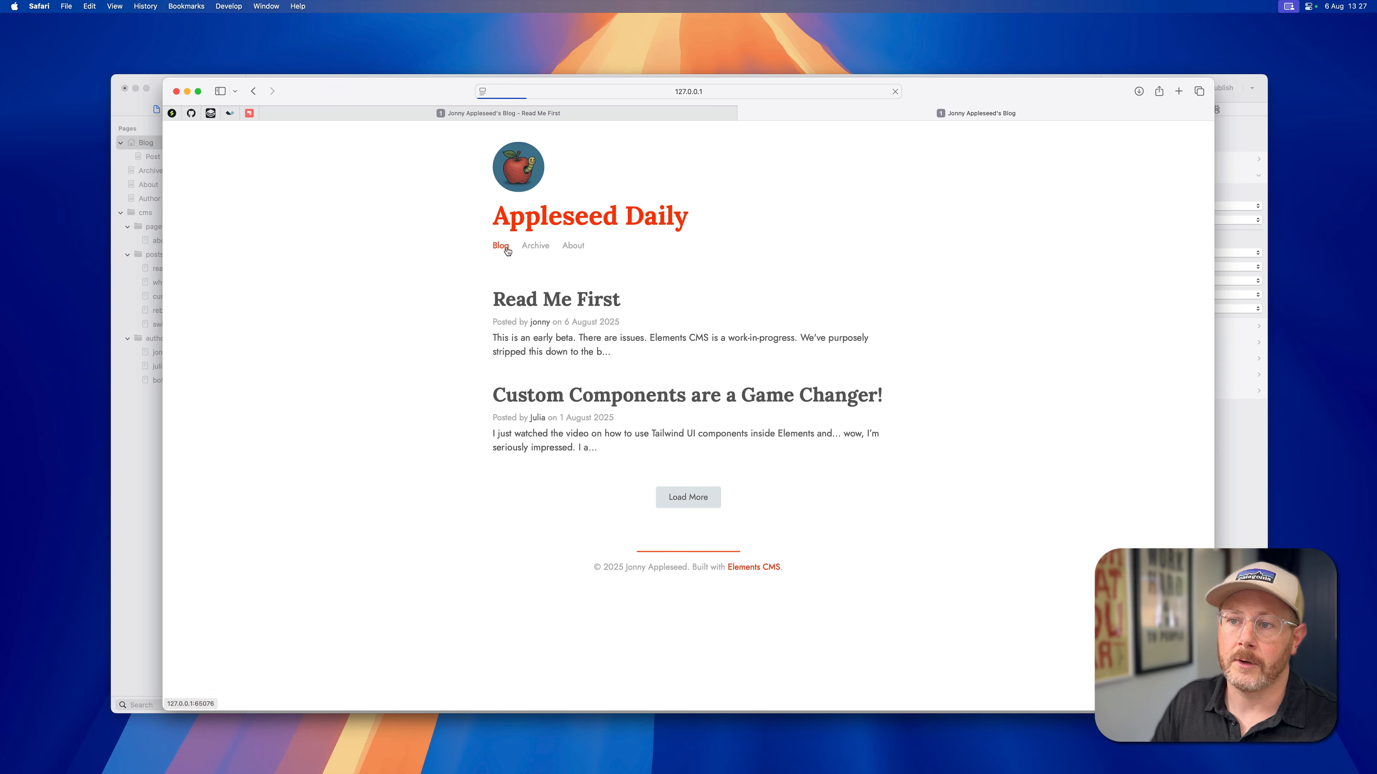
{"action": "left_click", "coordinate": [535, 247]}
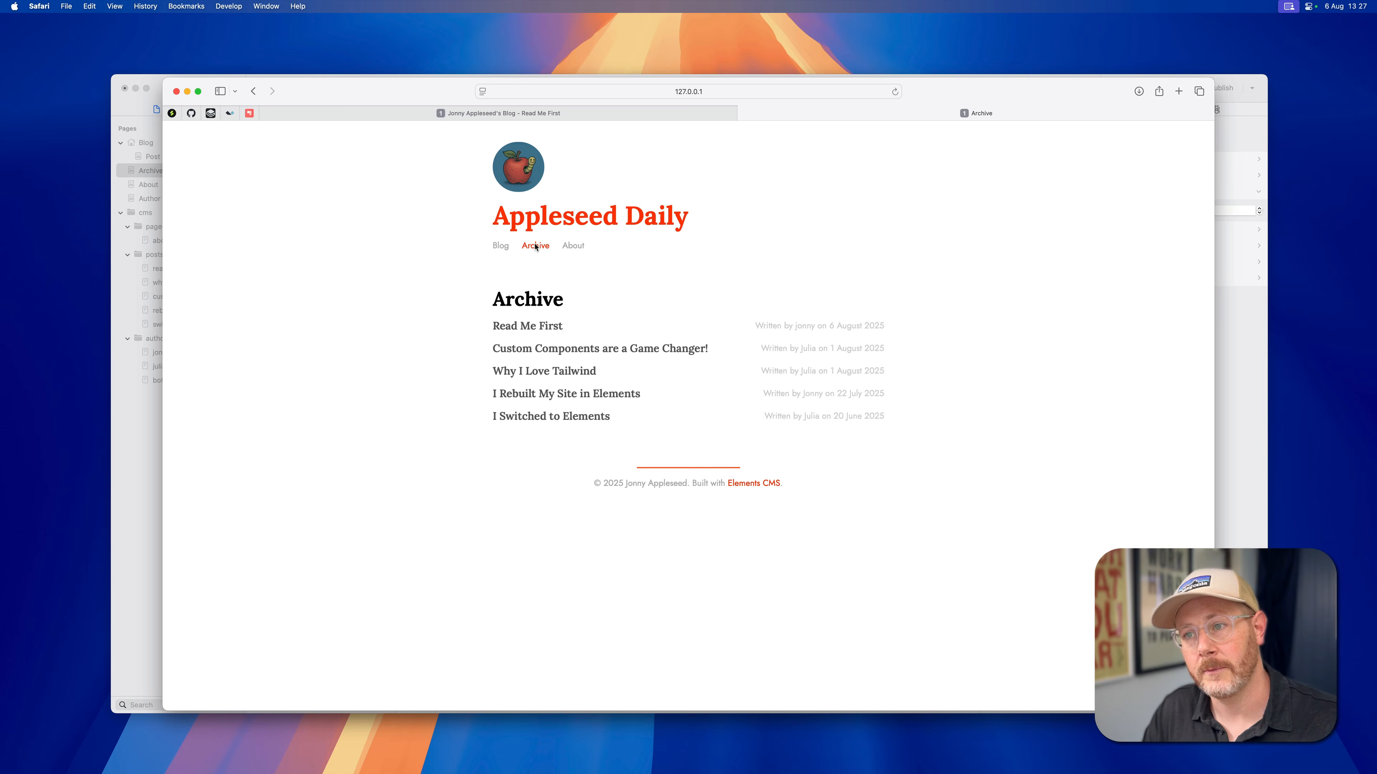
{"action": "left_click", "coordinate": [500, 246]}
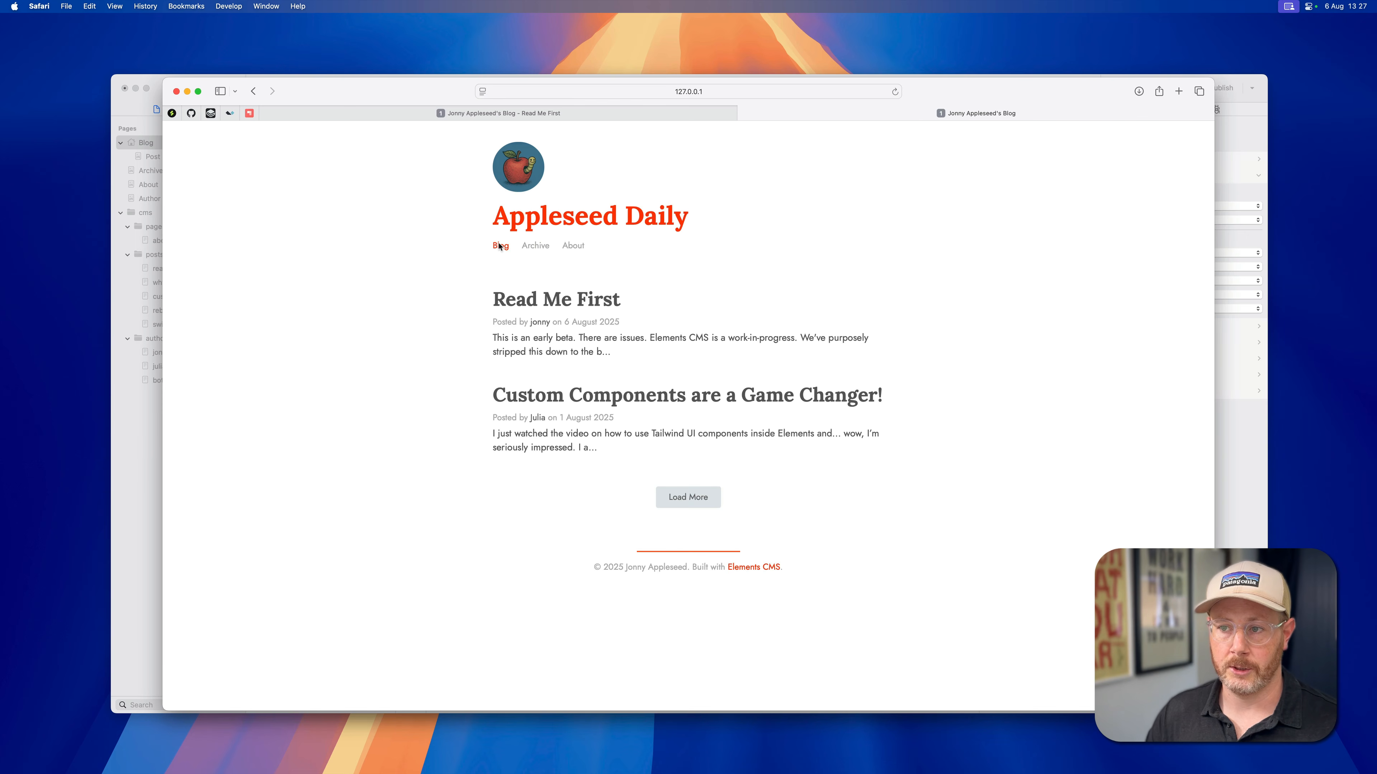
{"action": "left_click", "coordinate": [689, 497]}
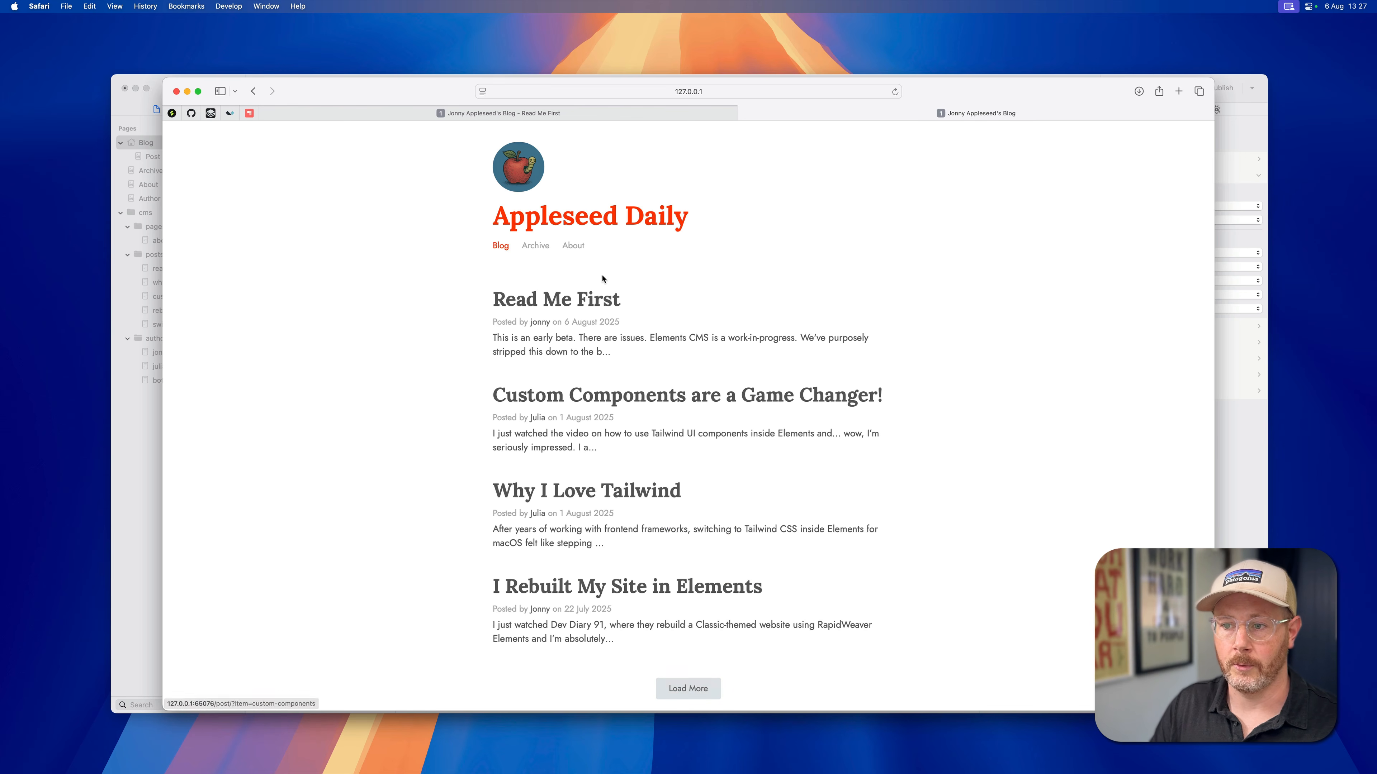
{"action": "left_click", "coordinate": [534, 247]}
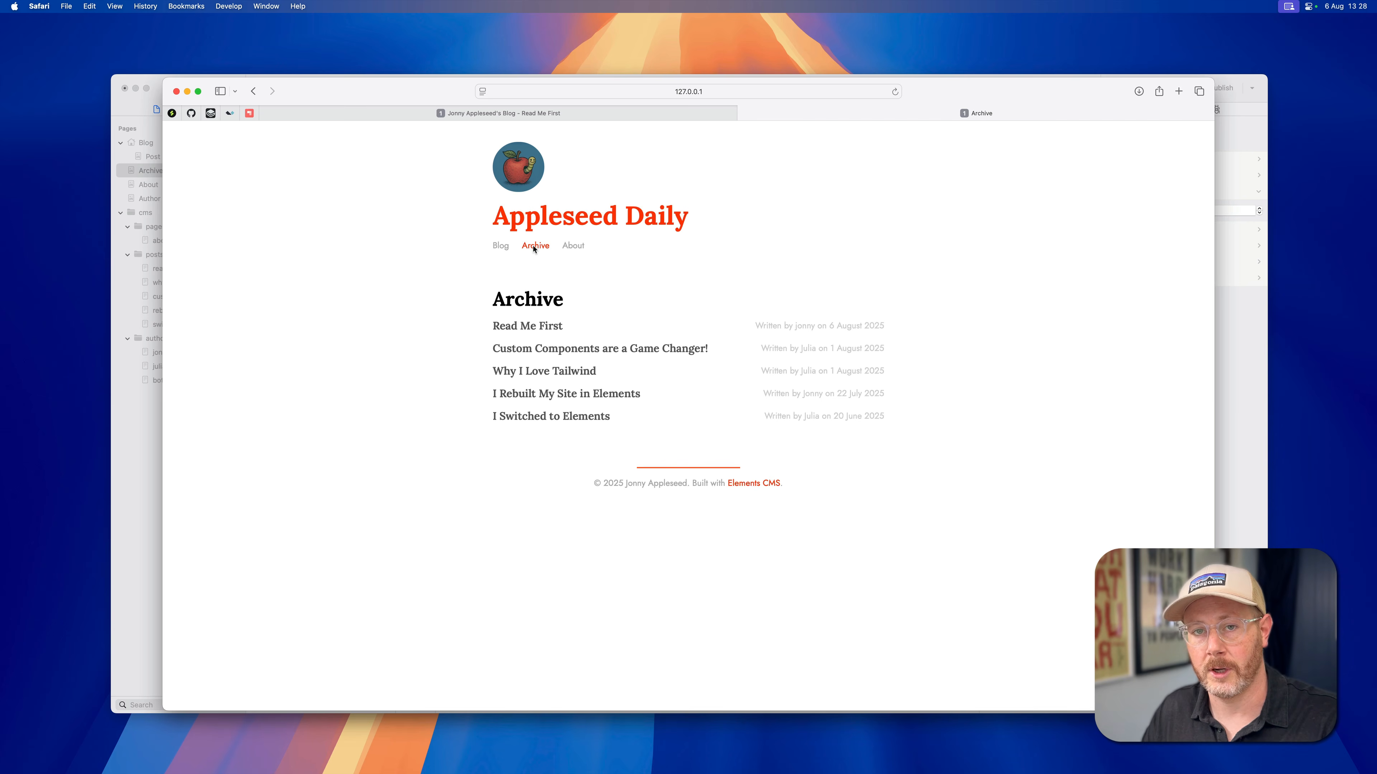
{"action": "left_click", "coordinate": [567, 247]}
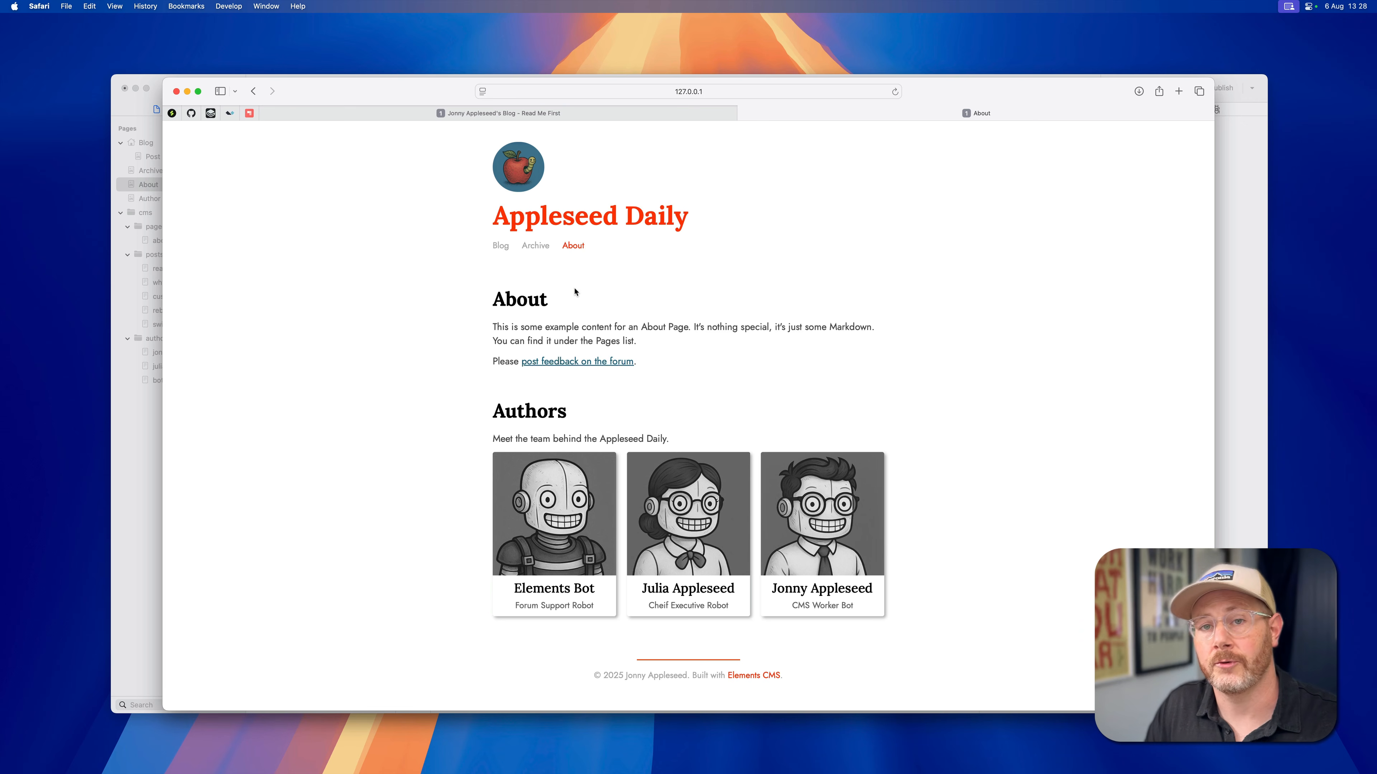
Step: Return to Elements and add a second CMS Item component above the existing Item on the About page
{"action": "key", "text": "super+Tab"}
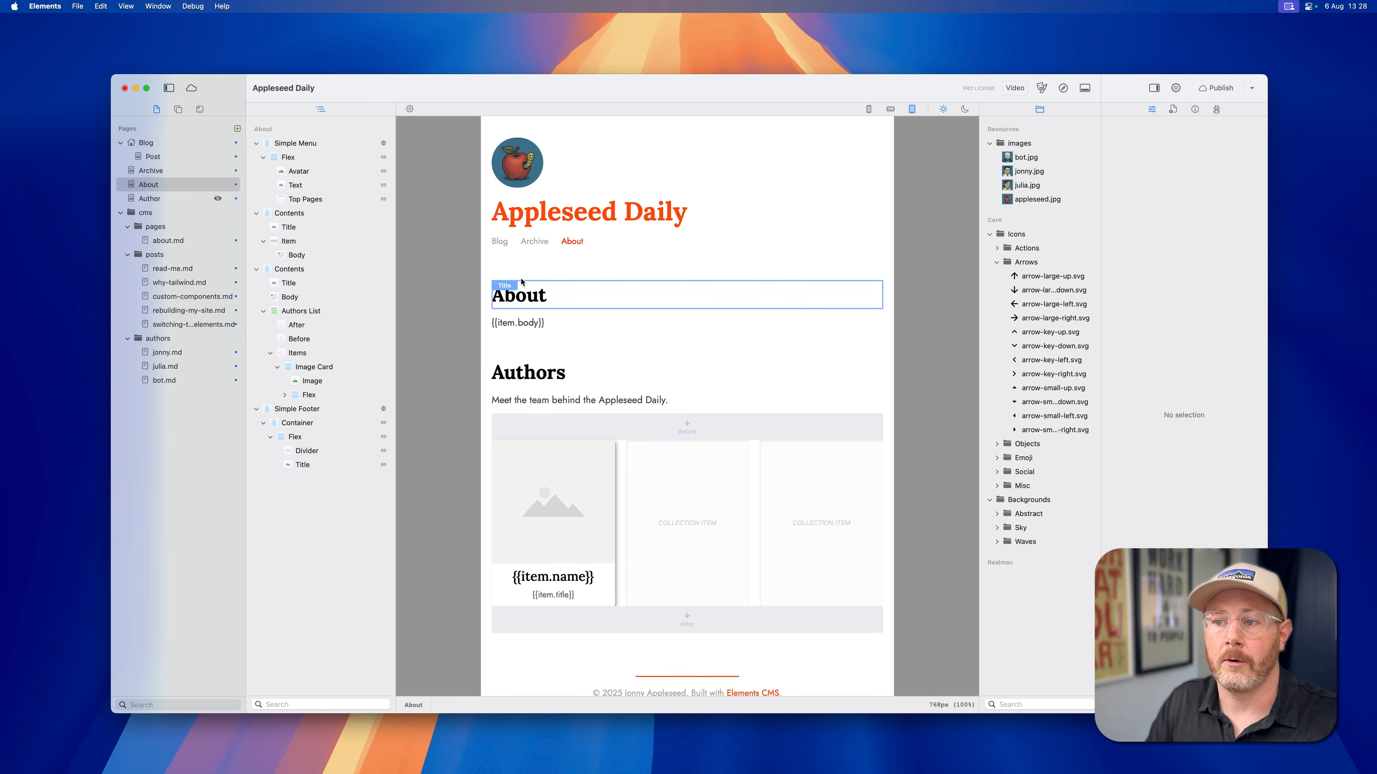
{"action": "left_click", "coordinate": [289, 241]}
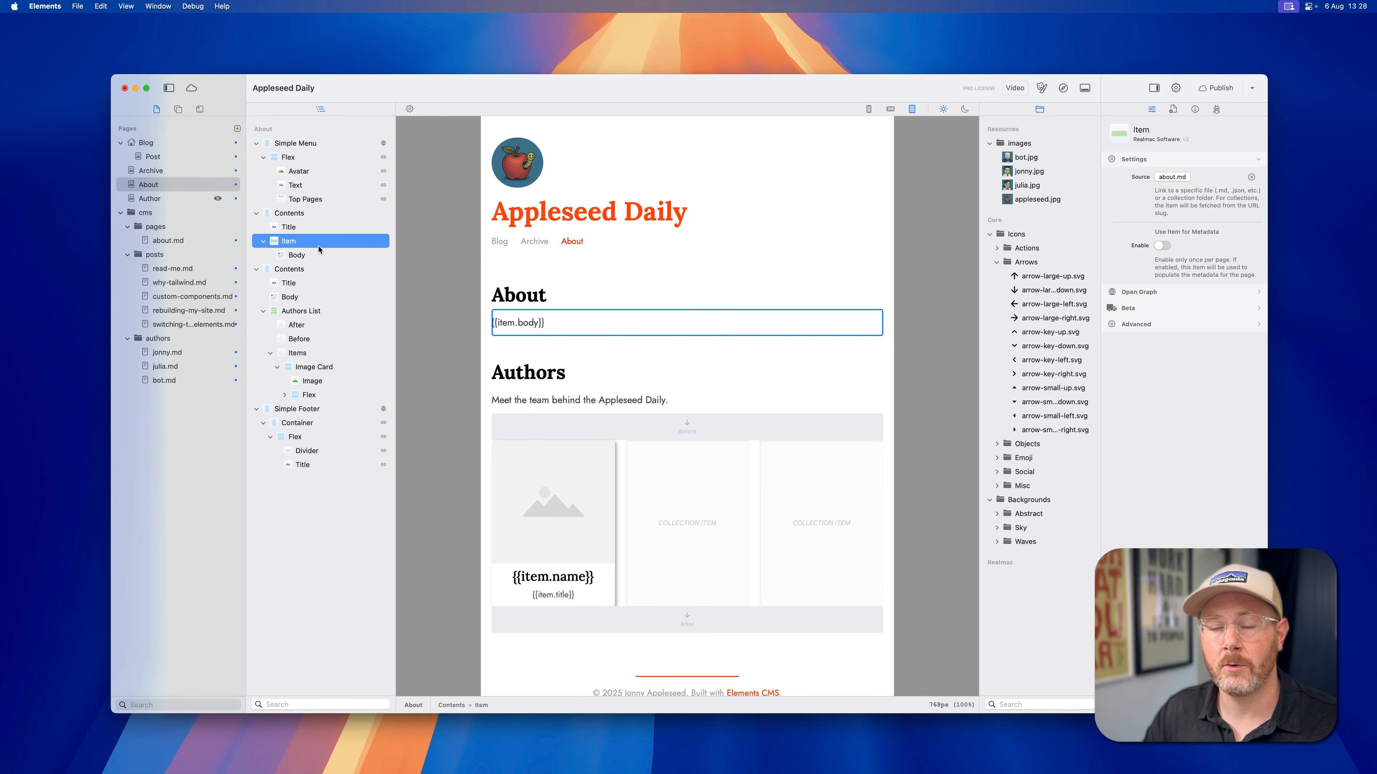
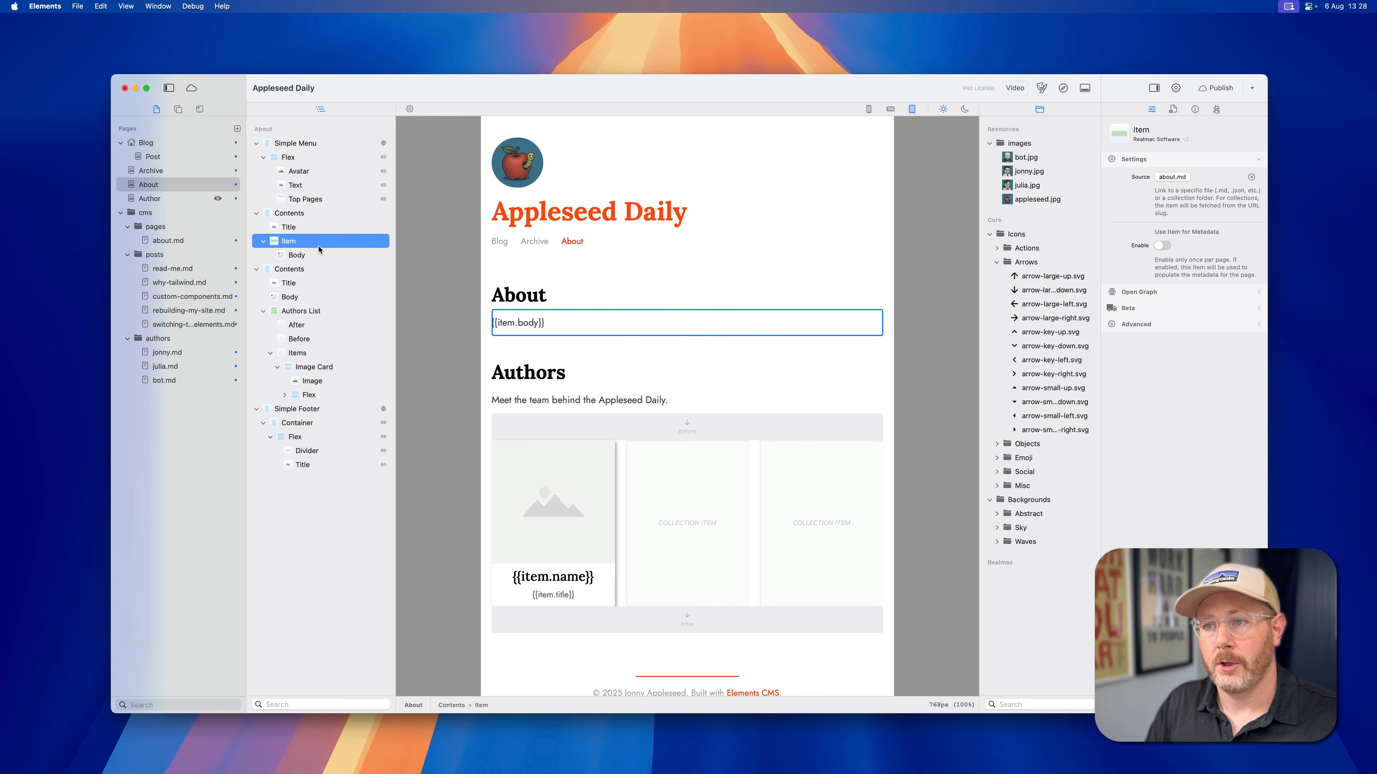
{"action": "left_click", "coordinate": [177, 109]}
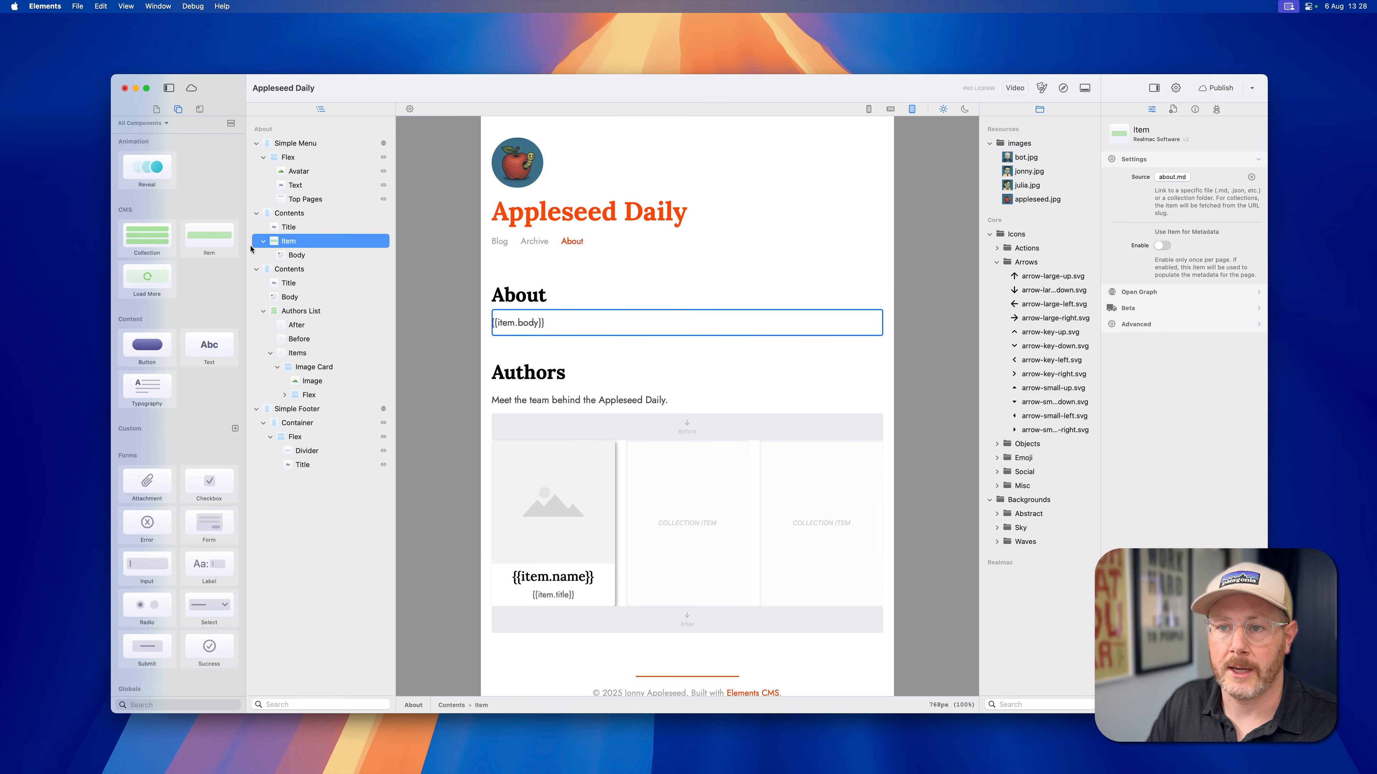
{"action": "left_click_drag", "start_coordinate": [201, 241], "coordinate": [302, 239]}
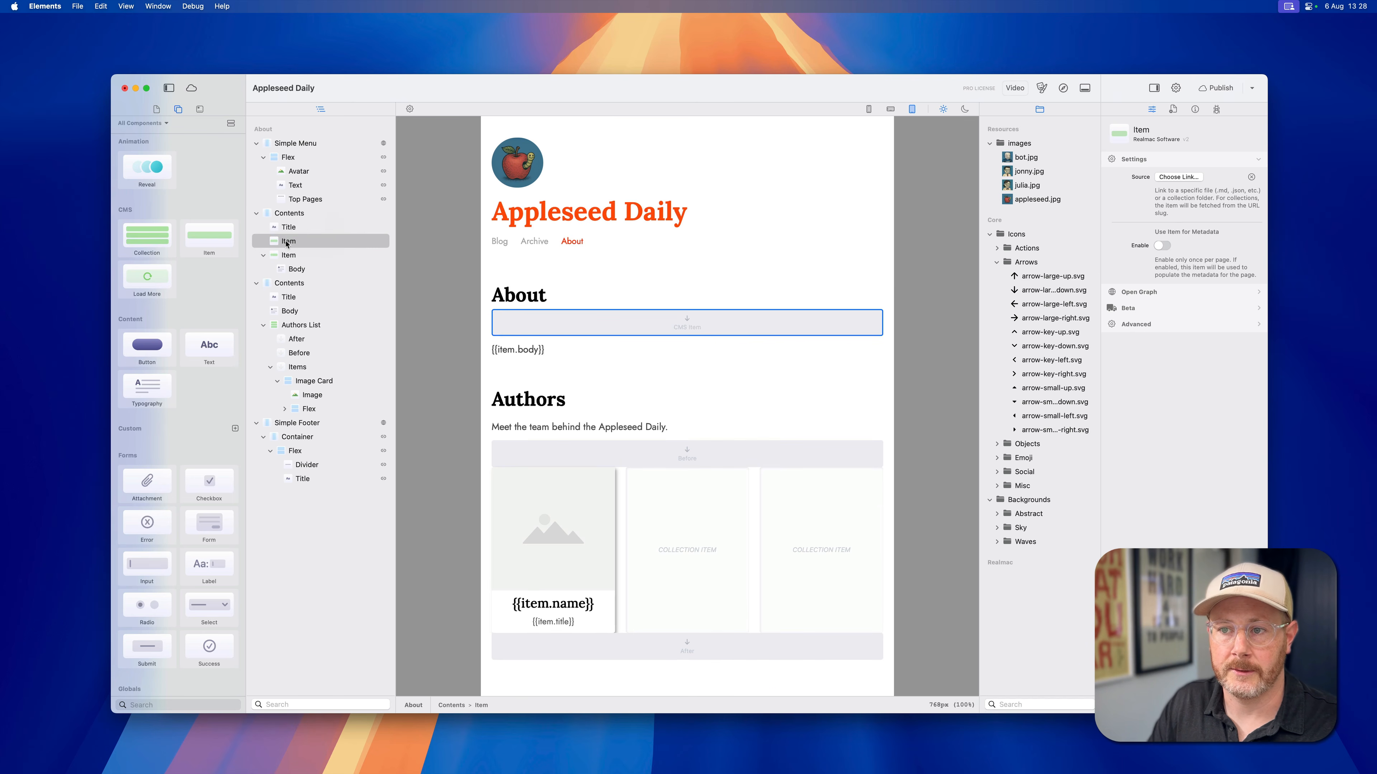
Step: Link the new Item's source to the about.md page in the cms pages folder
{"action": "left_click", "coordinate": [1177, 179]}
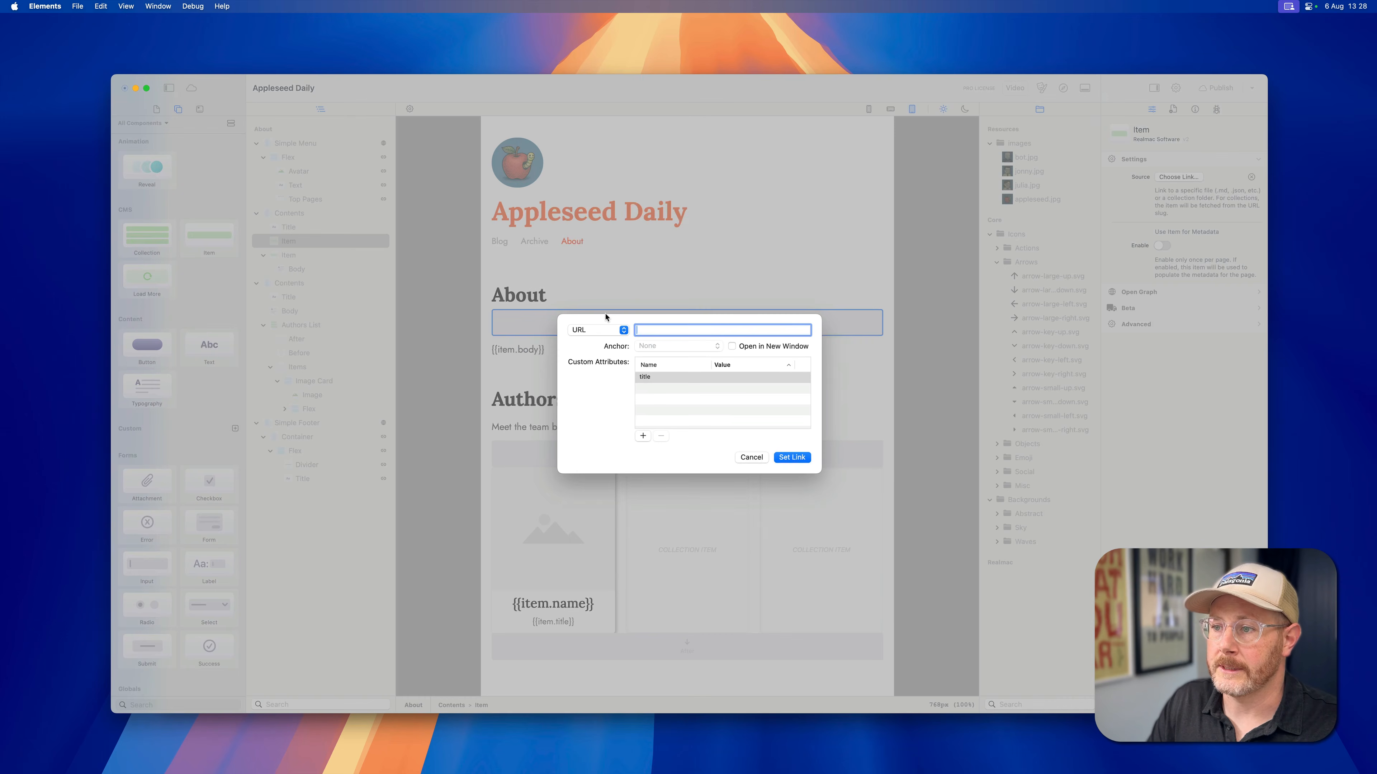
{"action": "left_click", "coordinate": [608, 325]}
{"action": "mouse_move", "coordinate": [596, 358]}
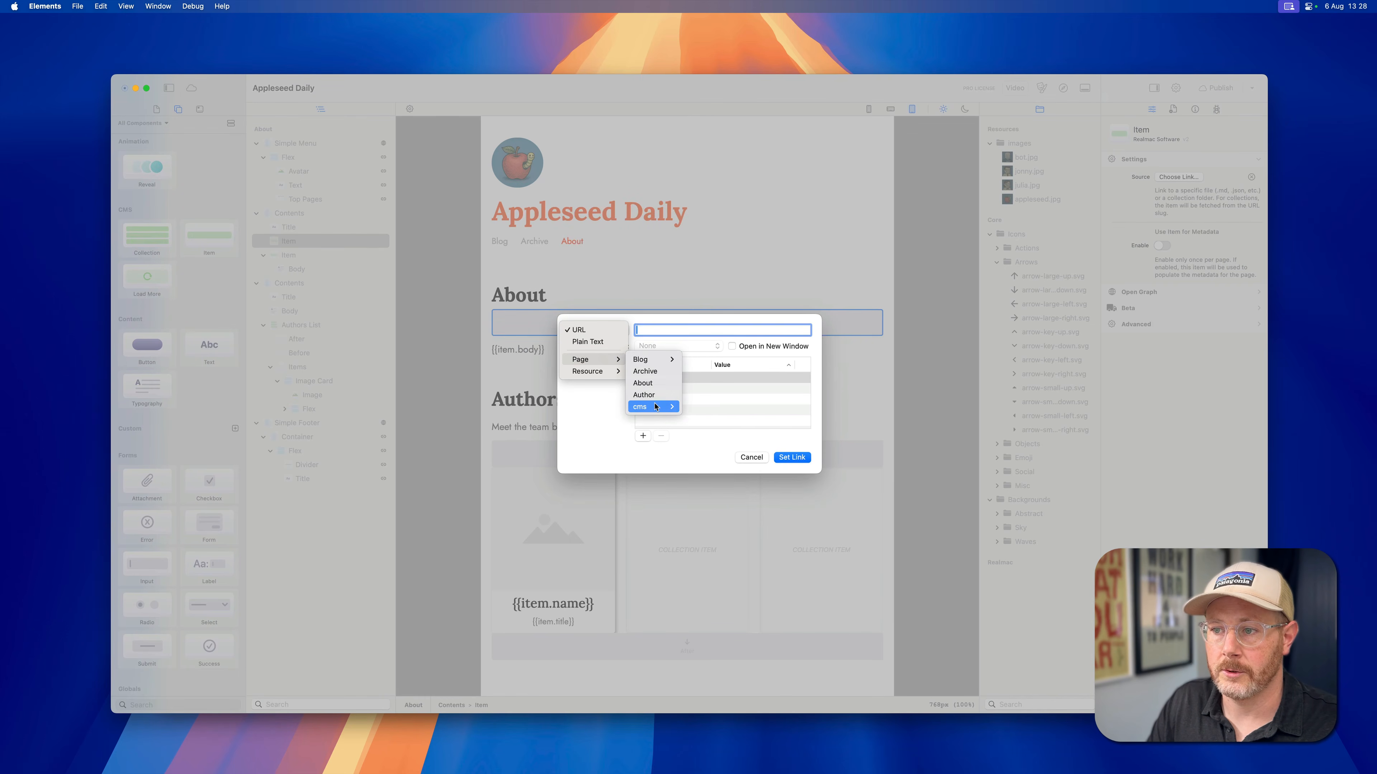
{"action": "mouse_move", "coordinate": [650, 406]}
{"action": "mouse_move", "coordinate": [710, 408]}
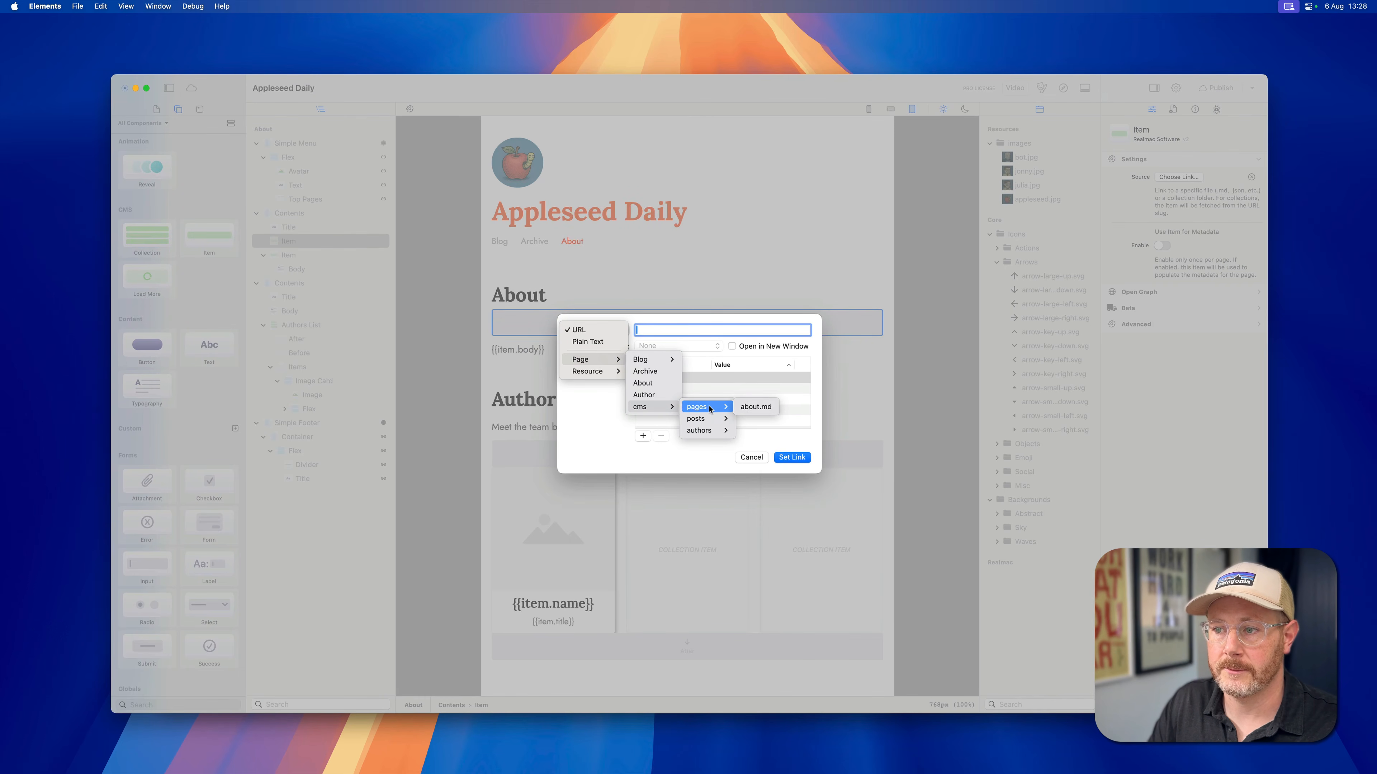
{"action": "left_click", "coordinate": [747, 410]}
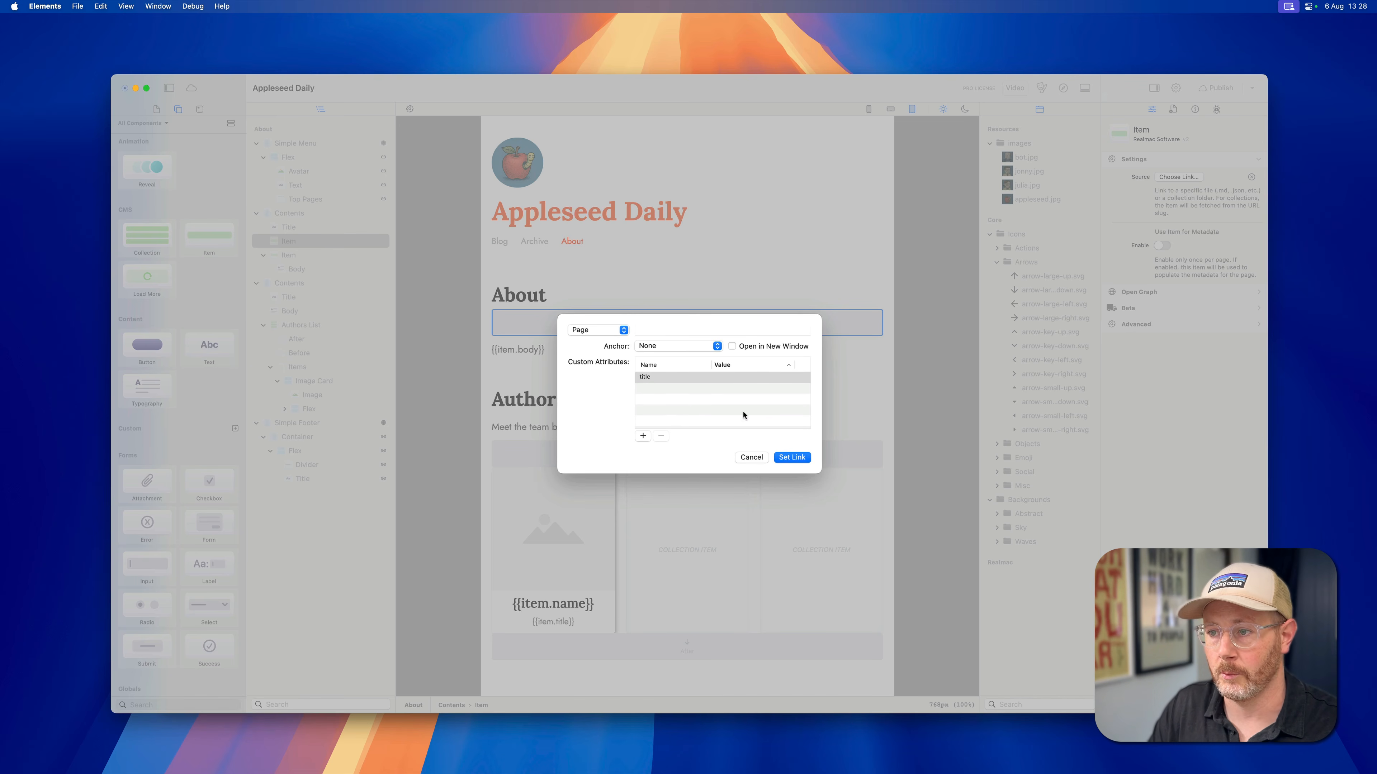
{"action": "left_click", "coordinate": [790, 457]}
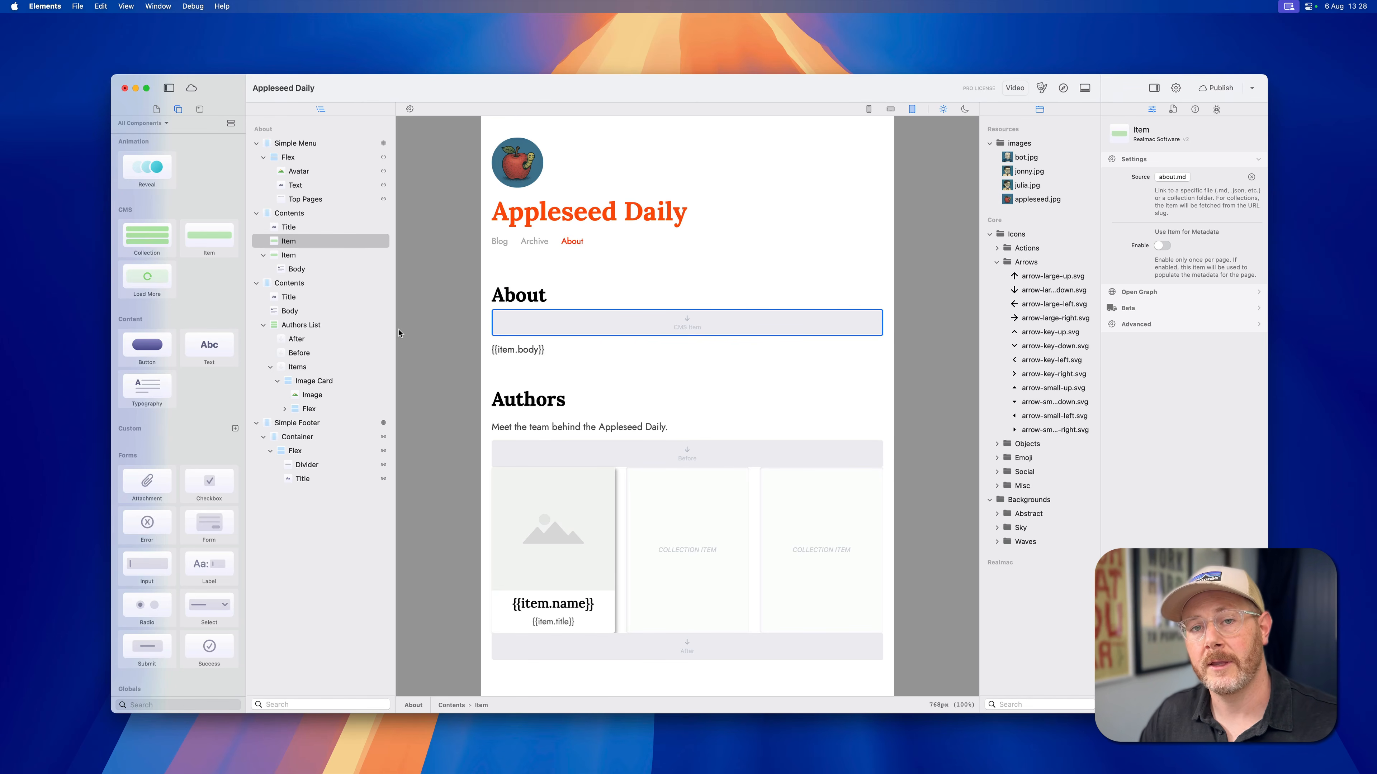
Step: Look at the Post page's item placeholders for reference, and return to the About page
{"action": "left_click", "coordinate": [156, 109]}
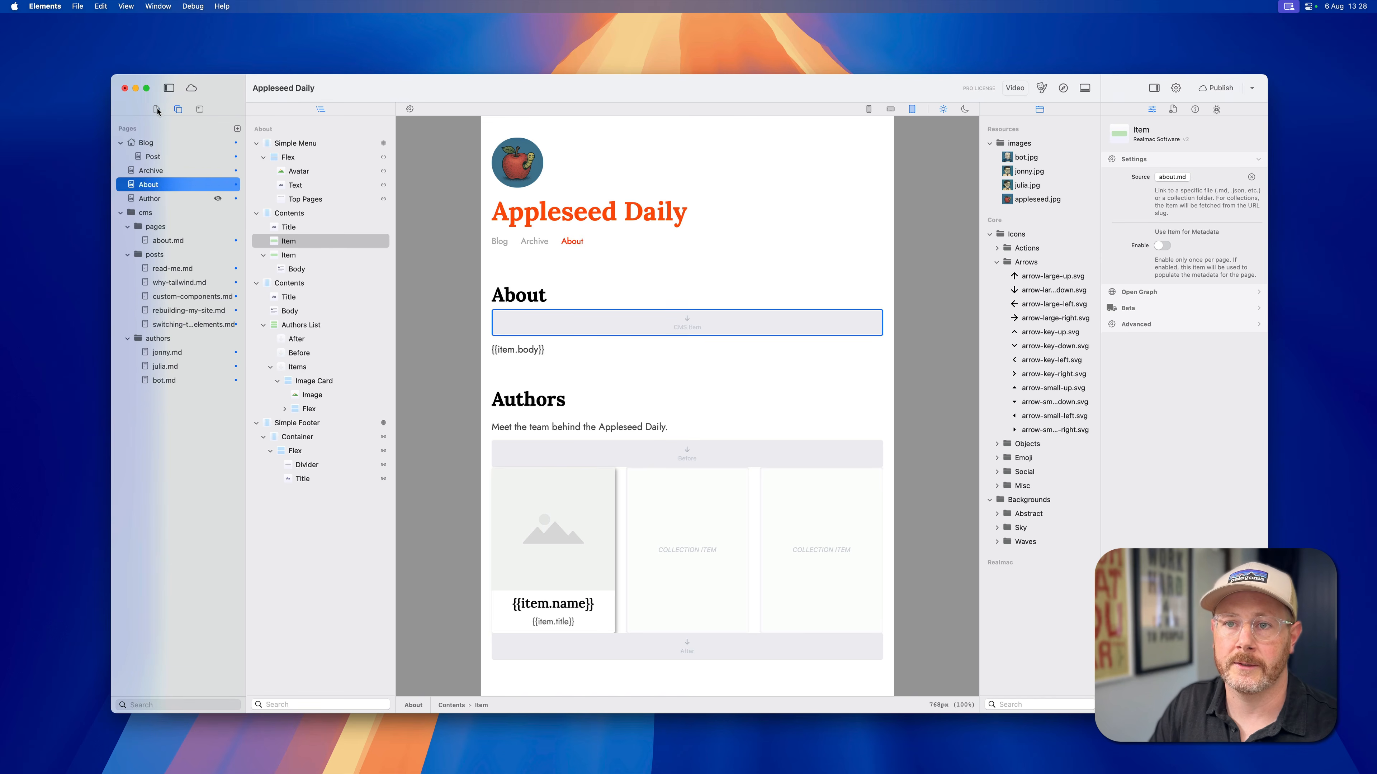
{"action": "left_click", "coordinate": [157, 156]}
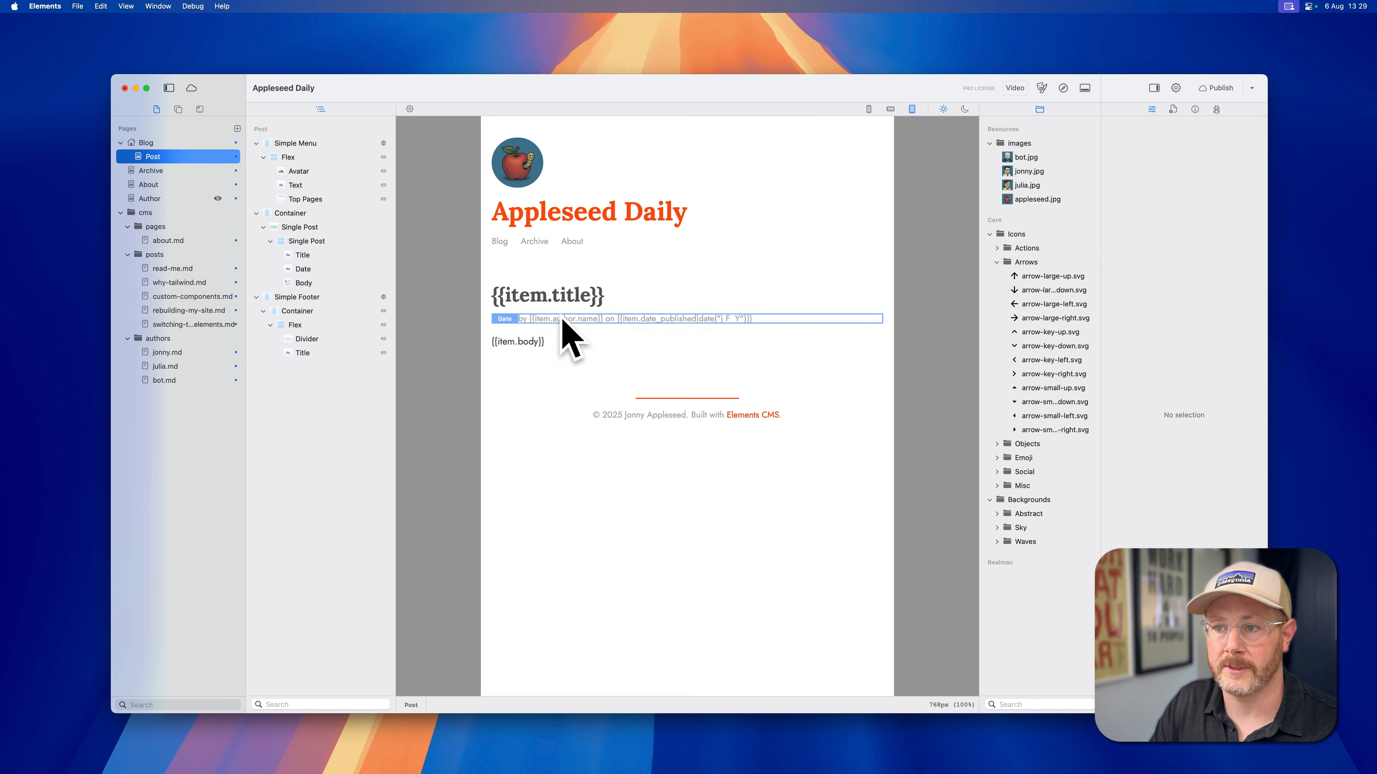
{"action": "left_click", "coordinate": [157, 186]}
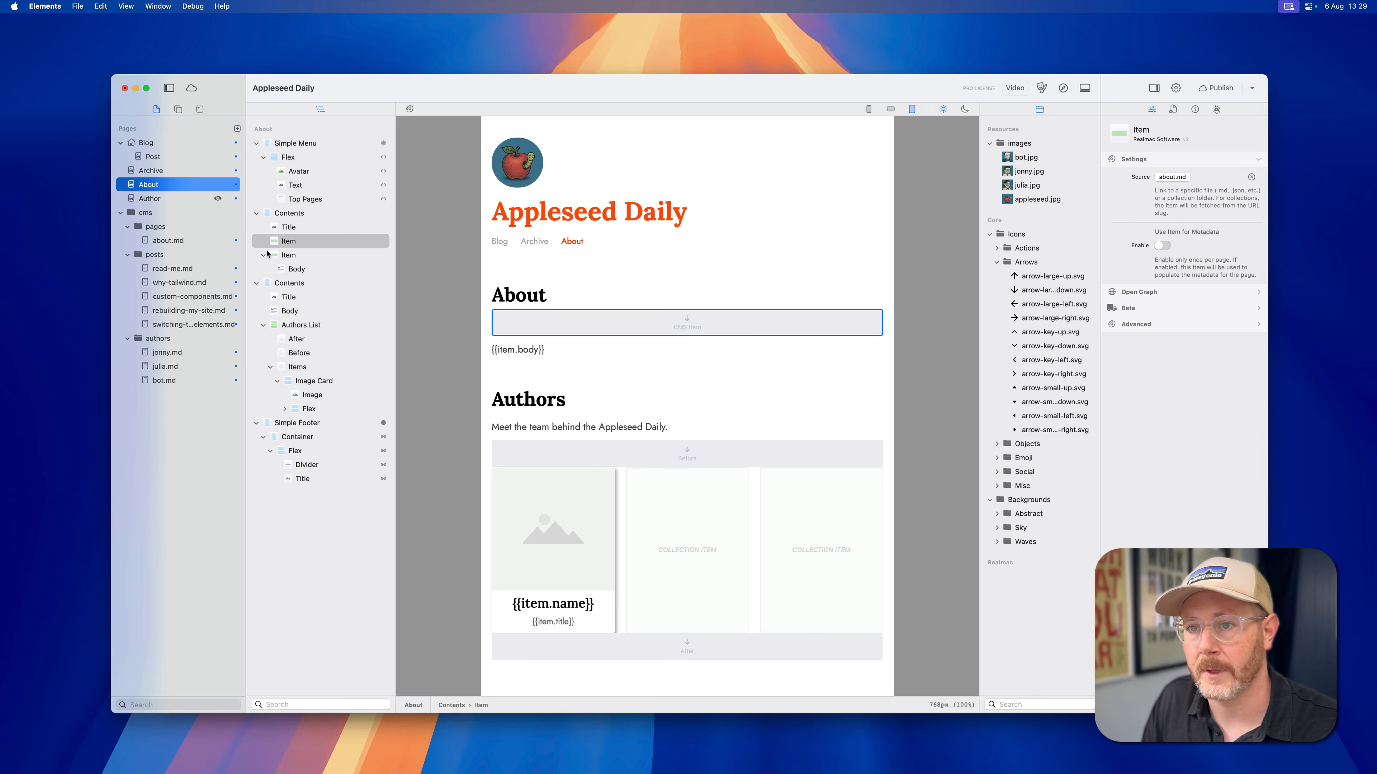
{"action": "left_click", "coordinate": [179, 109]}
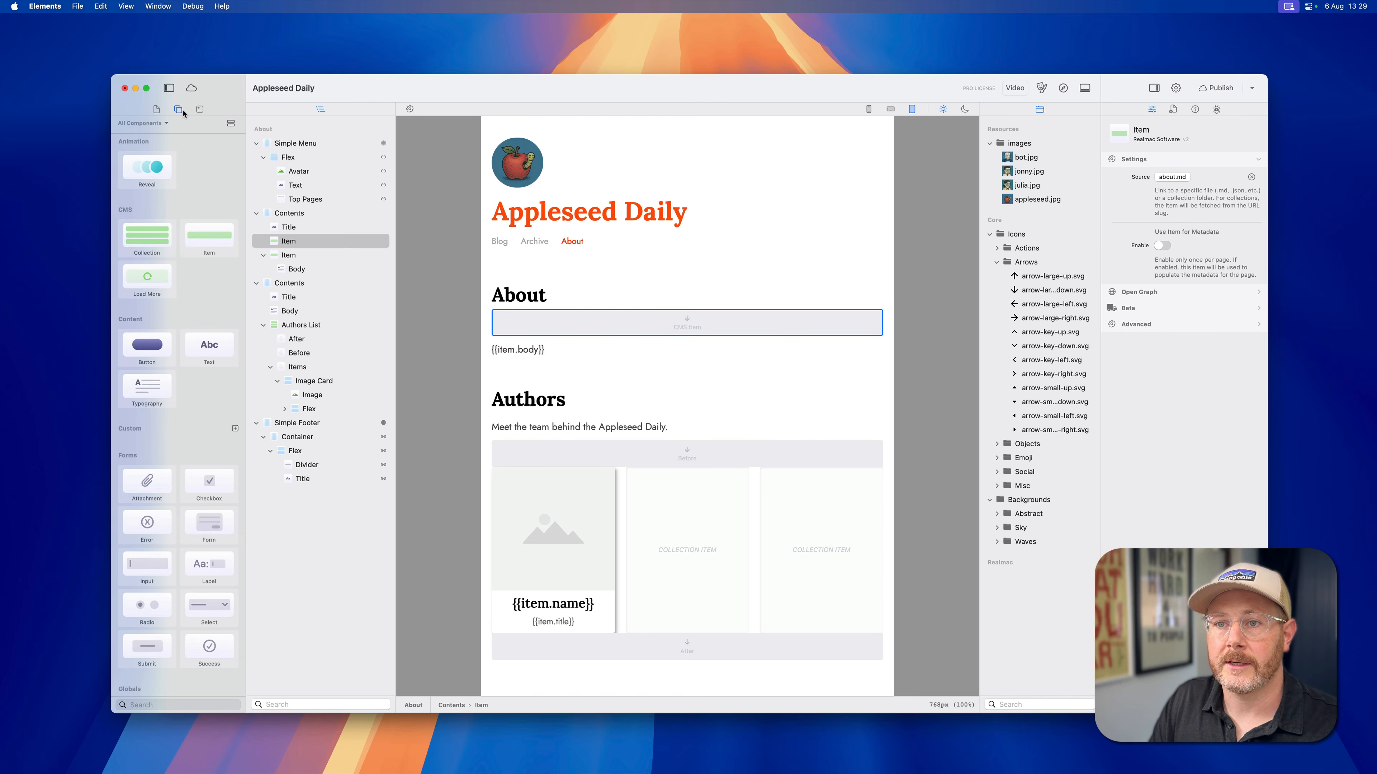
{"action": "left_click_drag", "start_coordinate": [206, 348], "coordinate": [538, 329]}
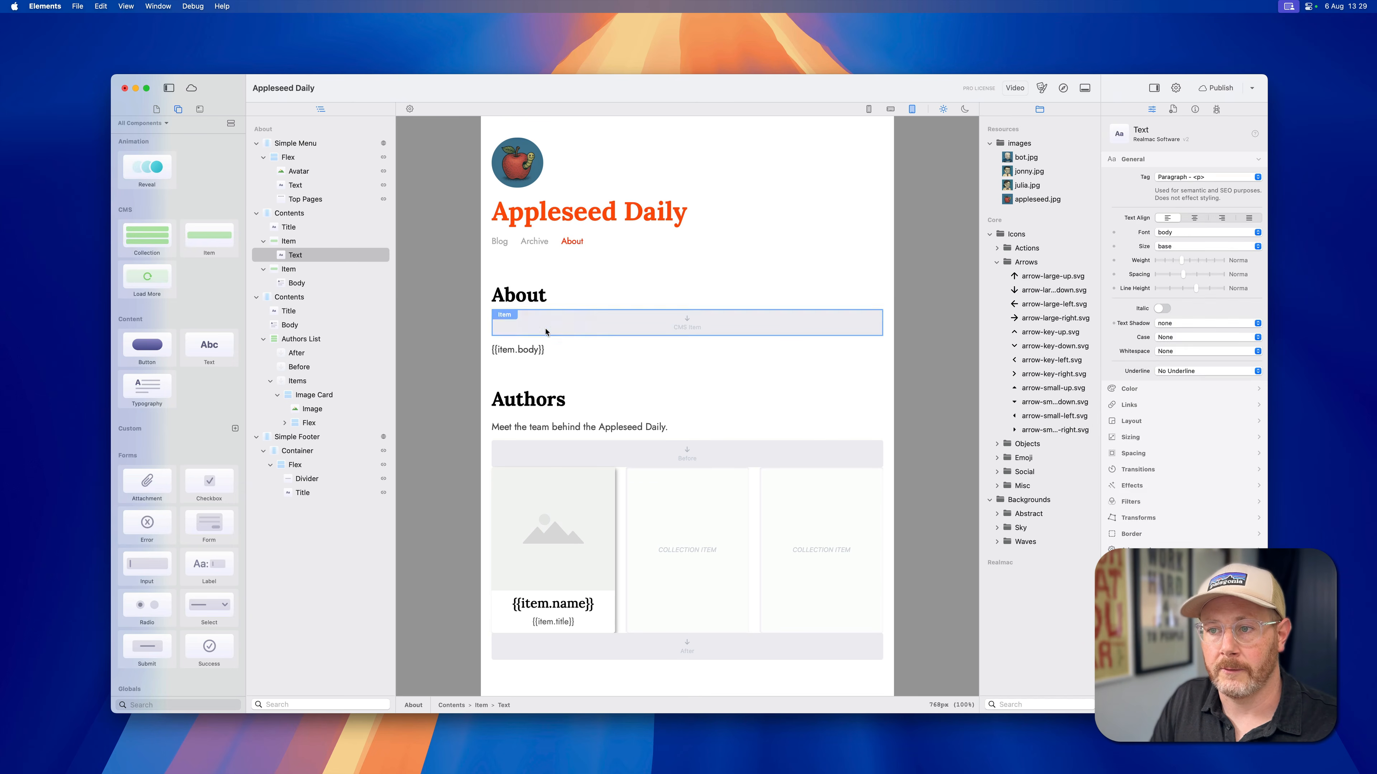
{"action": "double_click", "coordinate": [538, 329]}
{"action": "key", "text": "BackSpace"}
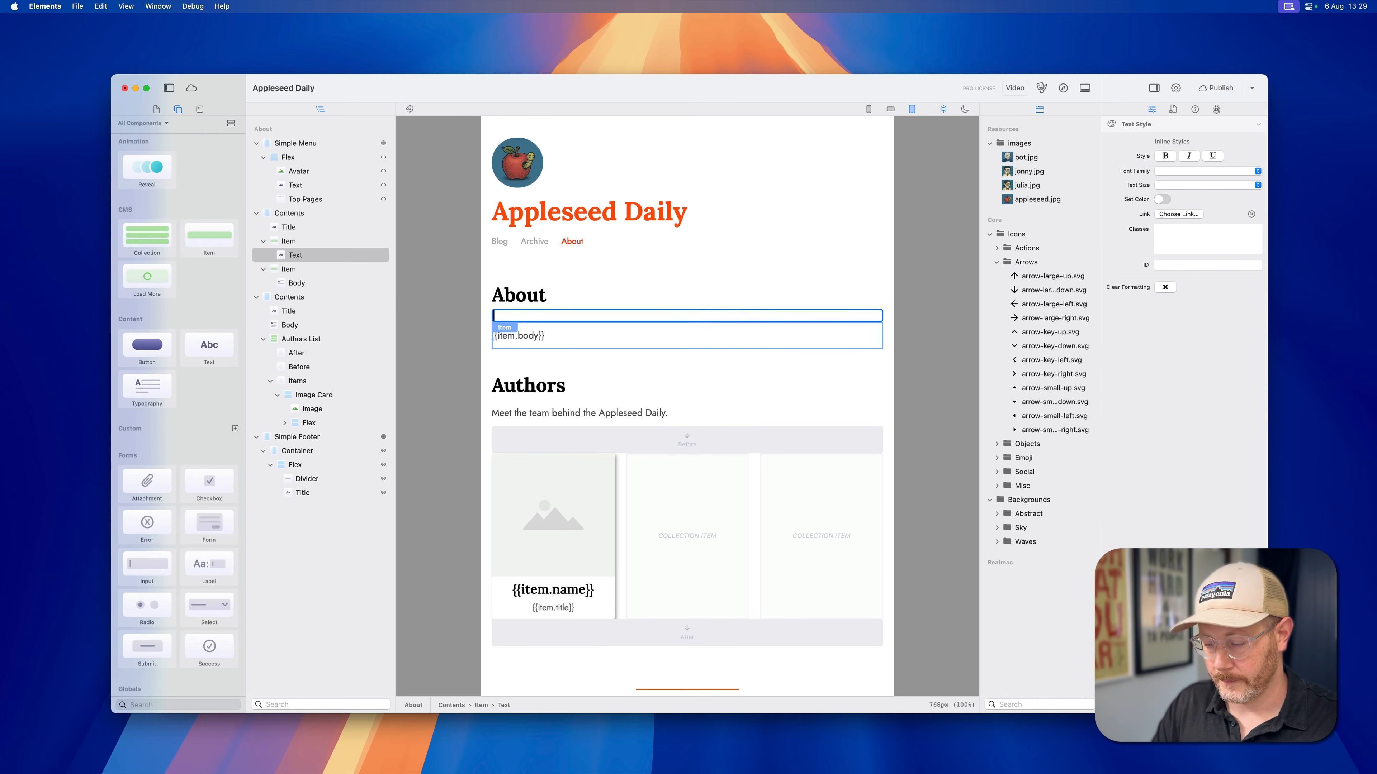
{"action": "type", "text": "{{item."}
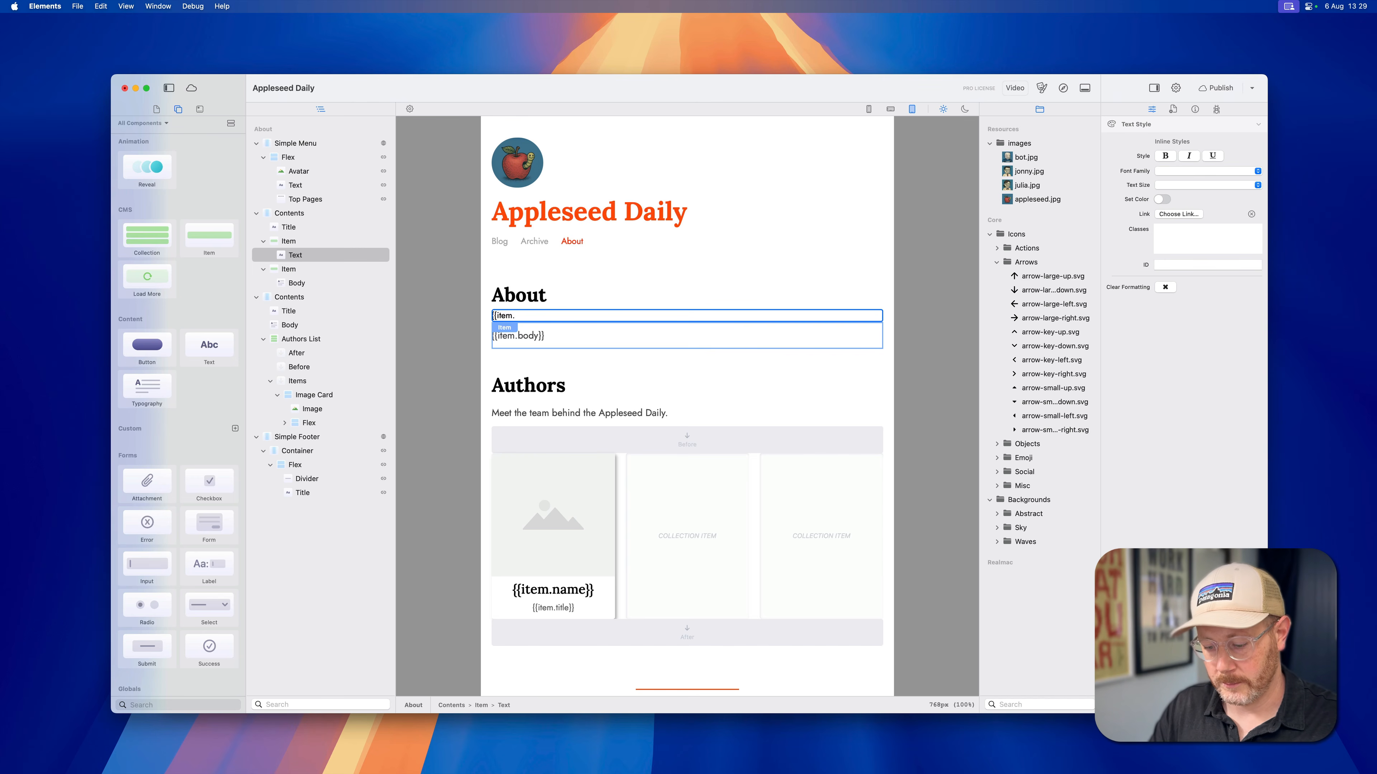
{"action": "type", "text": "body}}"}
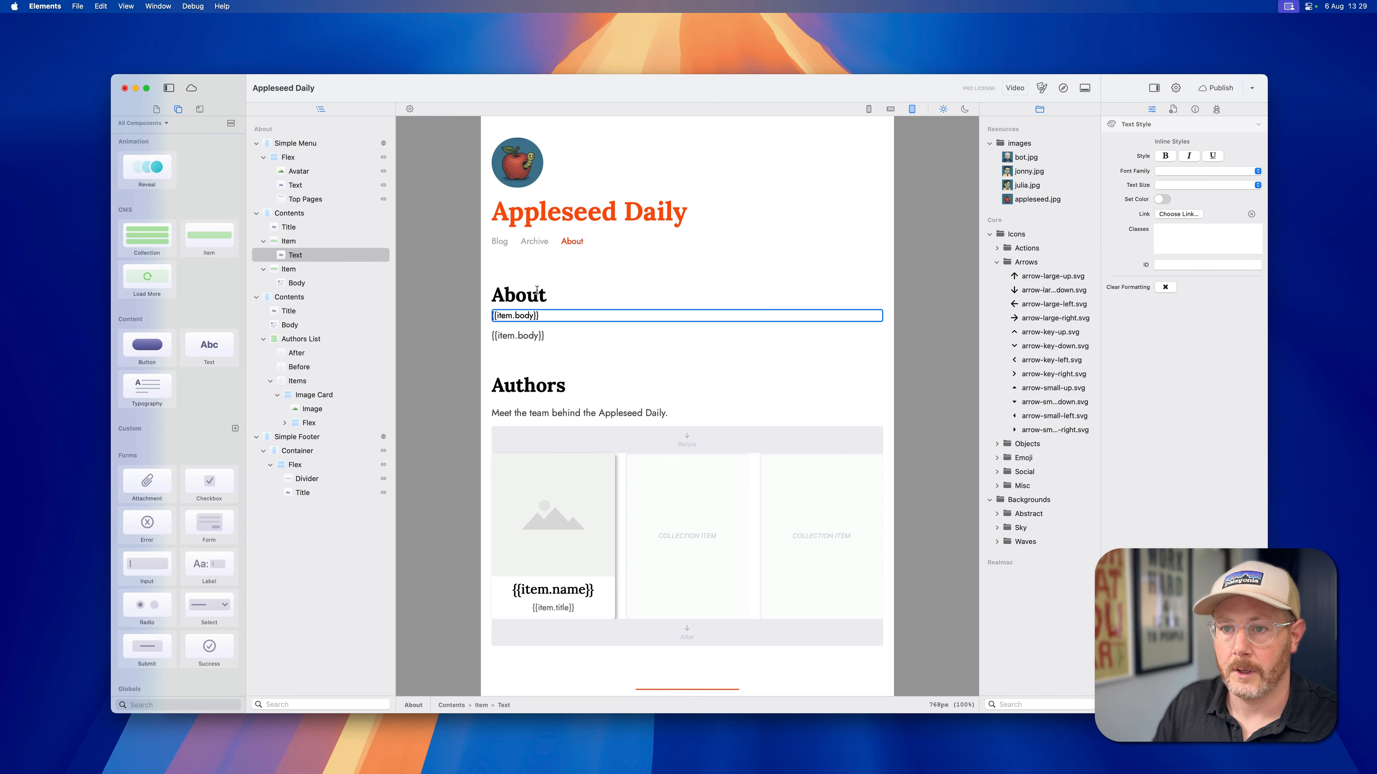
{"action": "key", "text": "Escape"}
{"action": "key", "text": "BackSpace"}
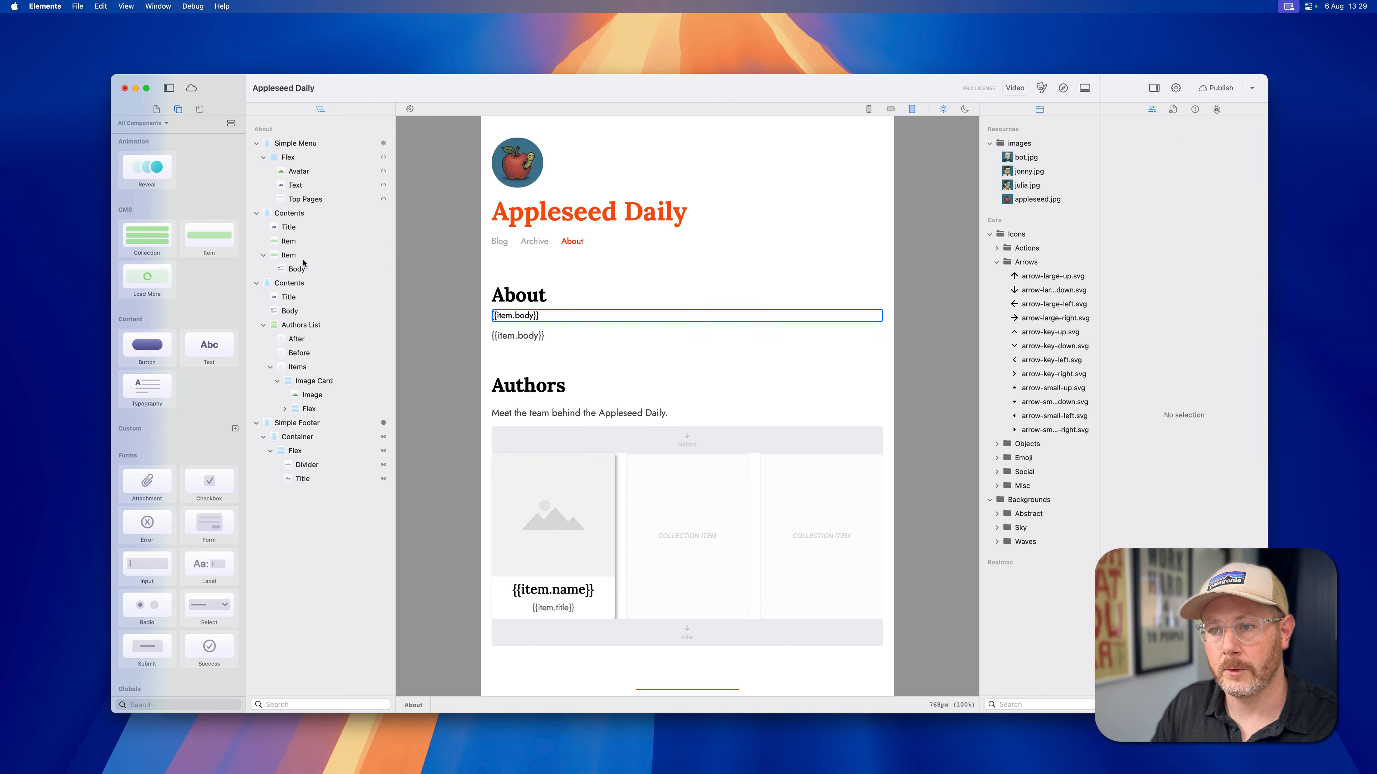
Step: Add a Typography component inside the new Item and replace its placeholder text with {{item.body}}
{"action": "left_click_drag", "start_coordinate": [142, 393], "coordinate": [306, 250]}
{"action": "double_click", "coordinate": [567, 327]}
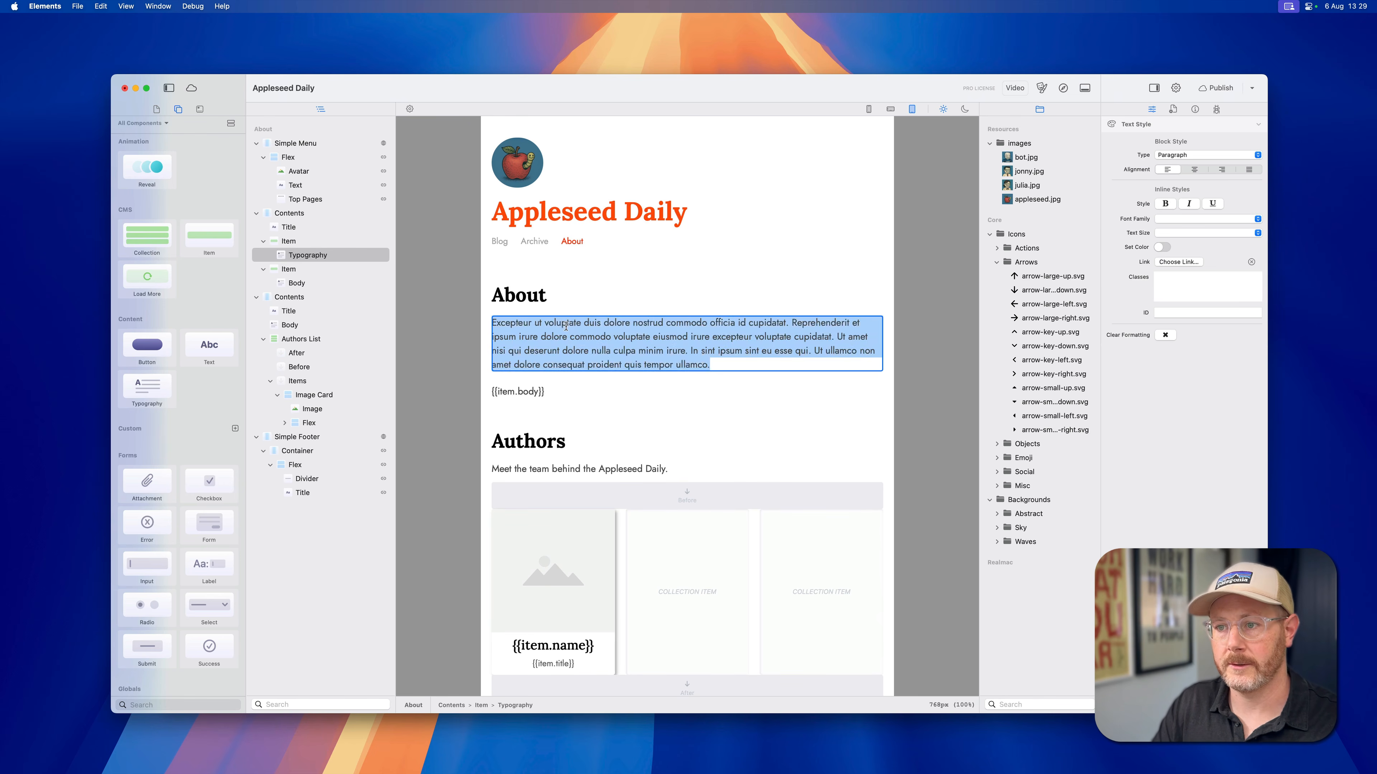
{"action": "key", "text": "BackSpace"}
{"action": "type", "text": "{{item"}
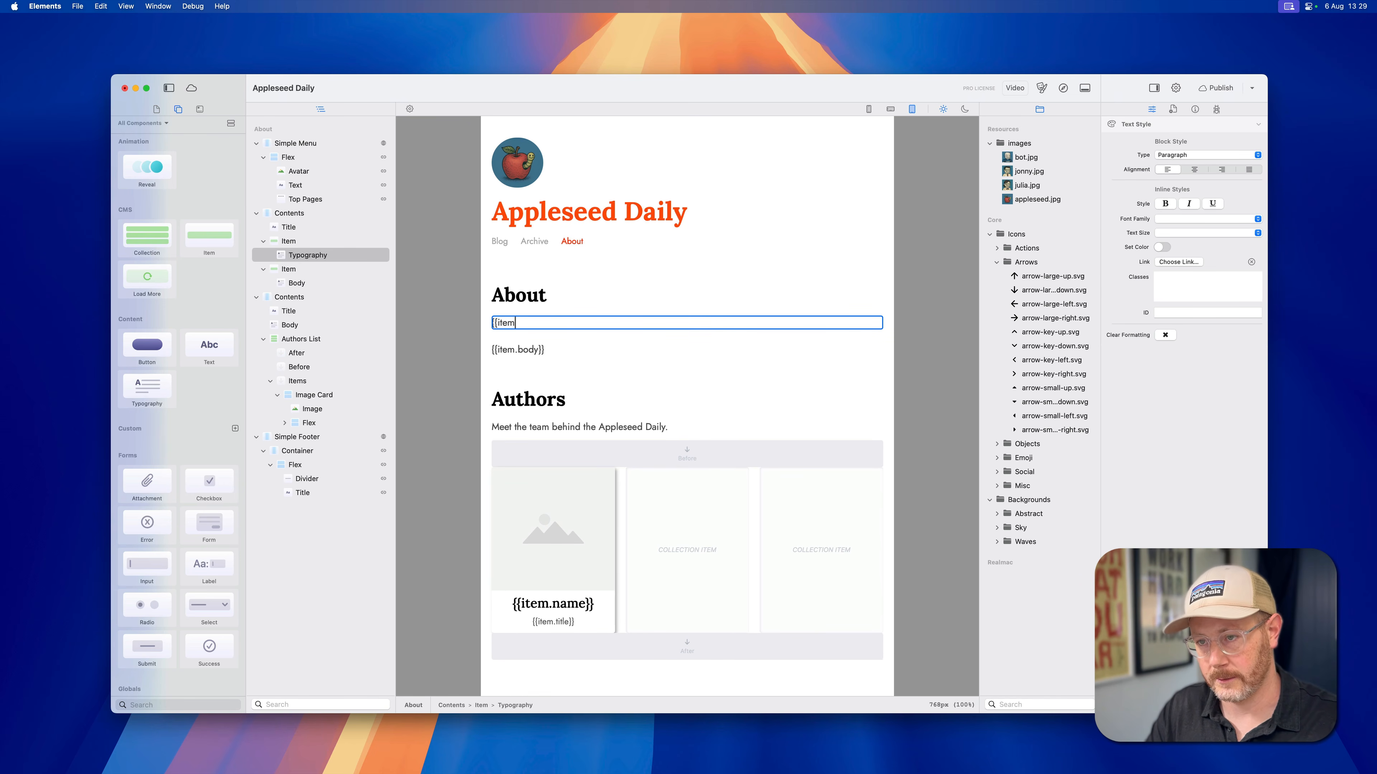
{"action": "type", "text": ".body}}"}
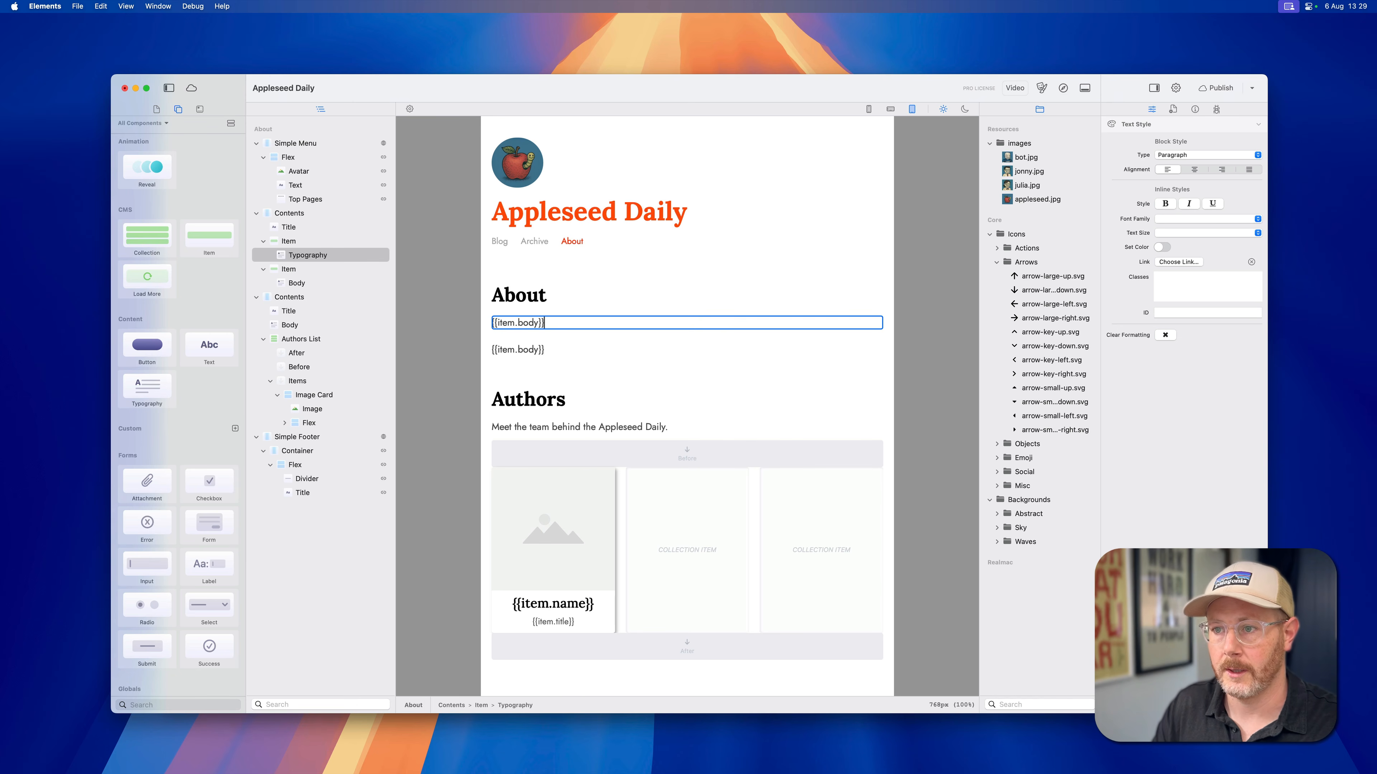
Step: Preview the About page in the browser and examine the two copies of the about.md body text
{"action": "key", "text": "Escape"}
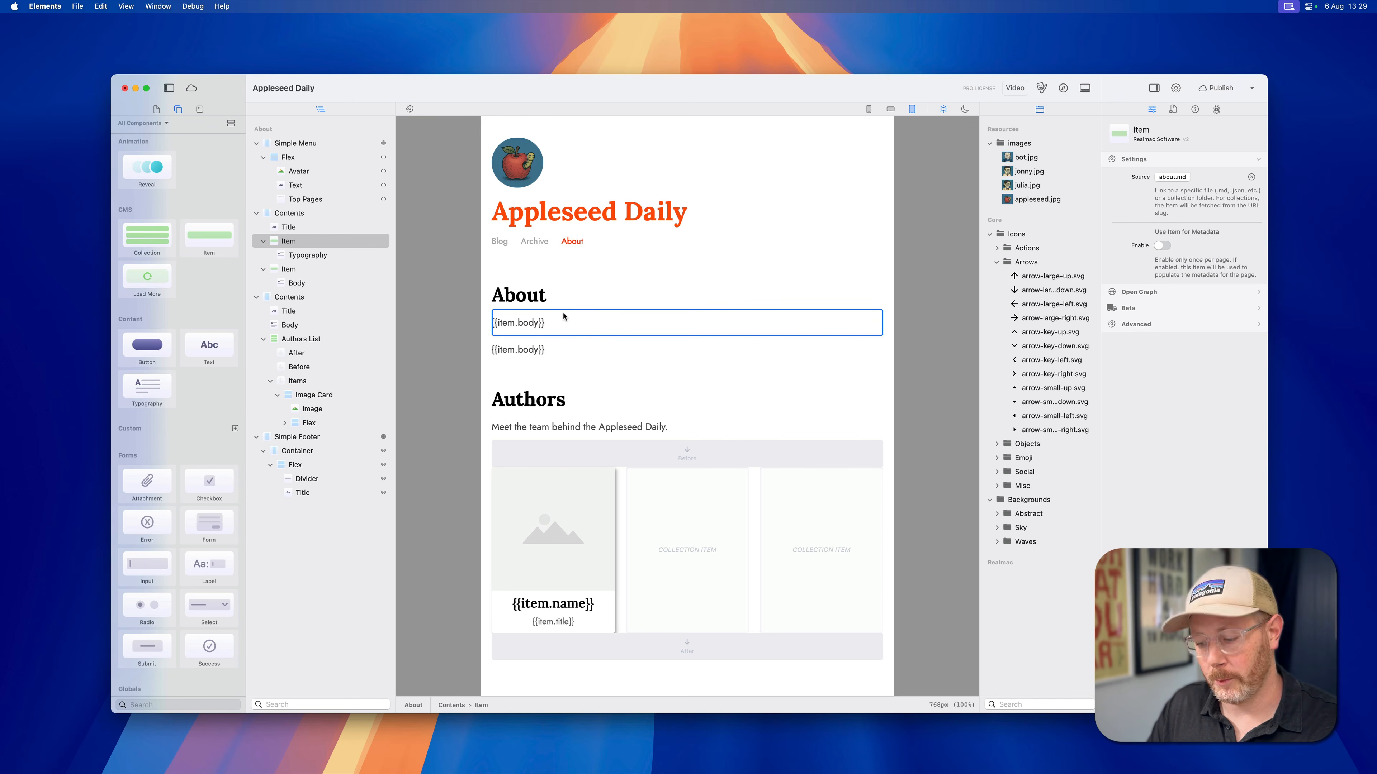
{"action": "key", "text": "super+r"}
{"action": "left_click_drag", "start_coordinate": [662, 362], "coordinate": [497, 328]}
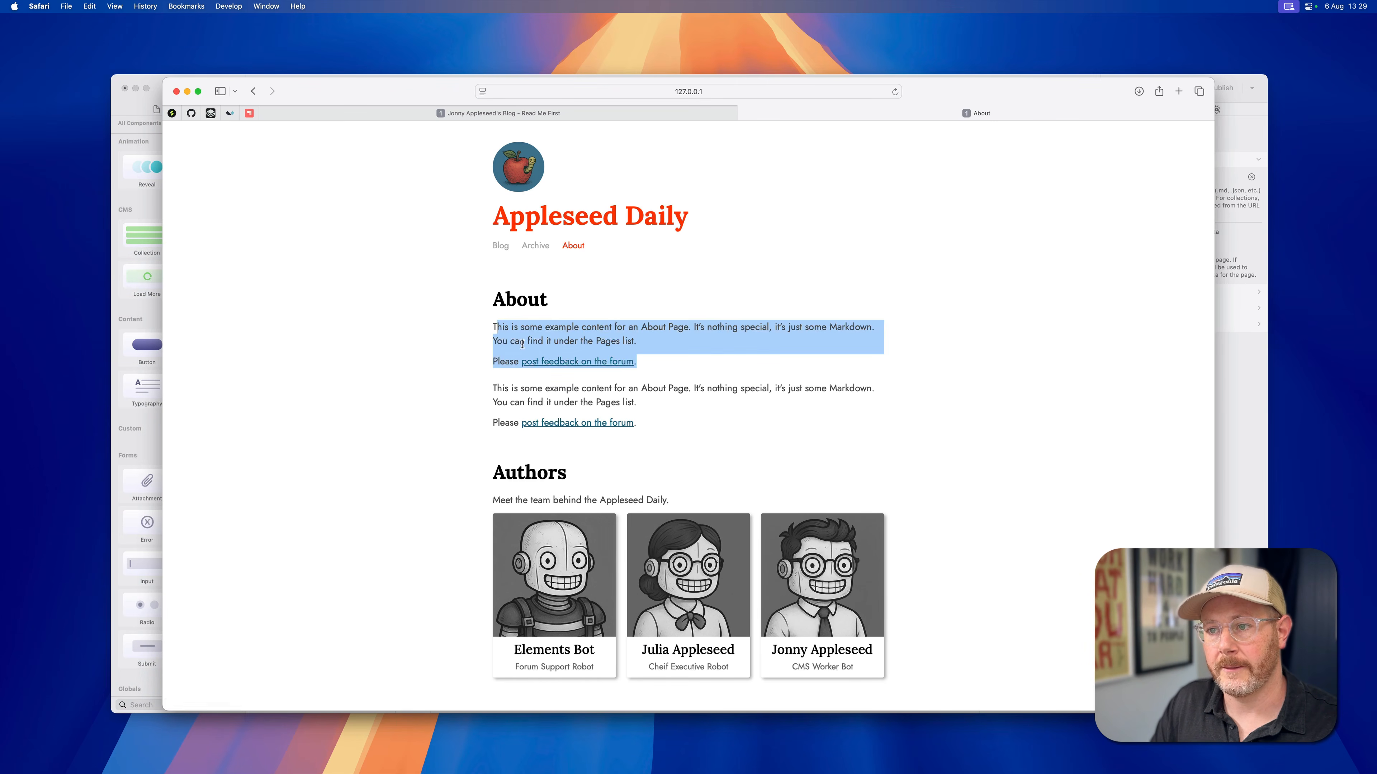
{"action": "left_click_drag", "start_coordinate": [643, 424], "coordinate": [494, 372]}
{"action": "left_click", "coordinate": [644, 413]}
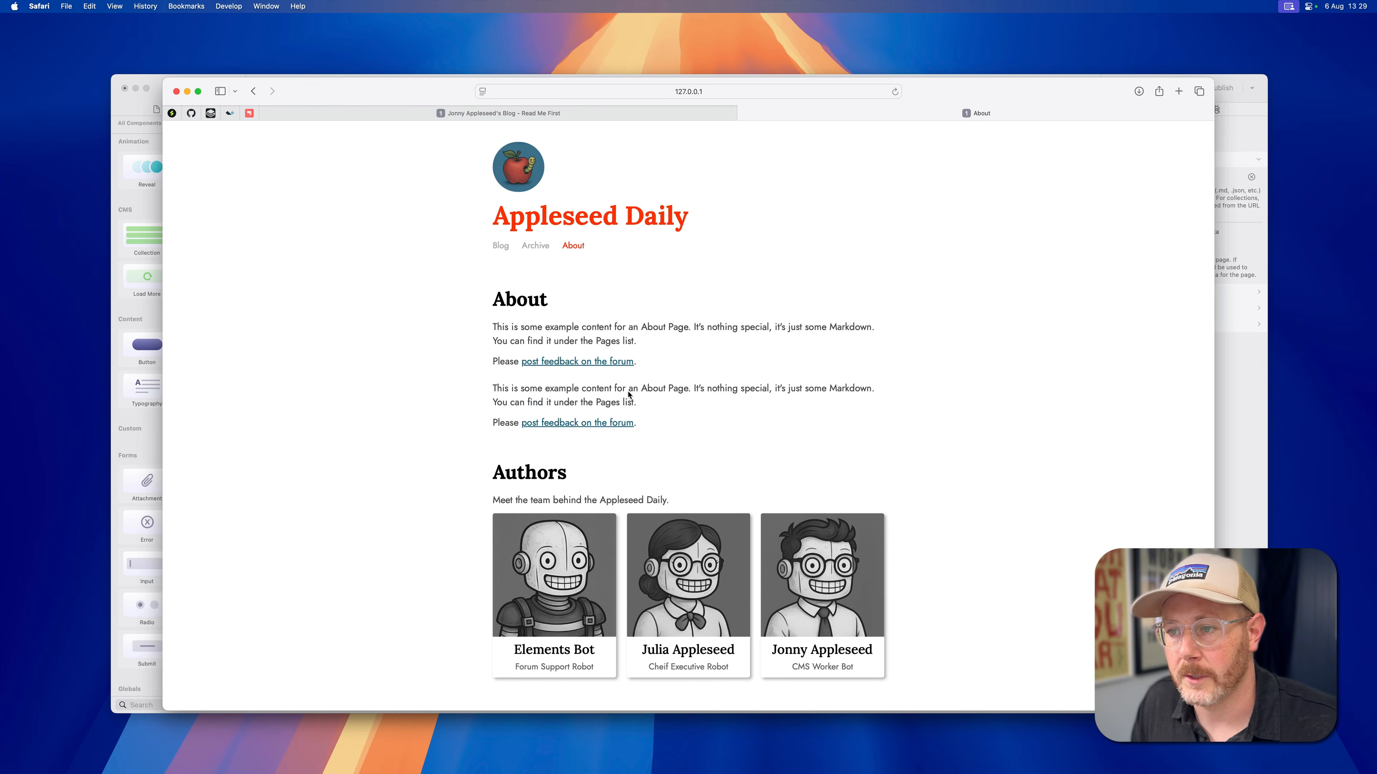
Step: Return to Elements and open about.md in the cms pages folder to review its Markdown body text
{"action": "key", "text": "super+Tab"}
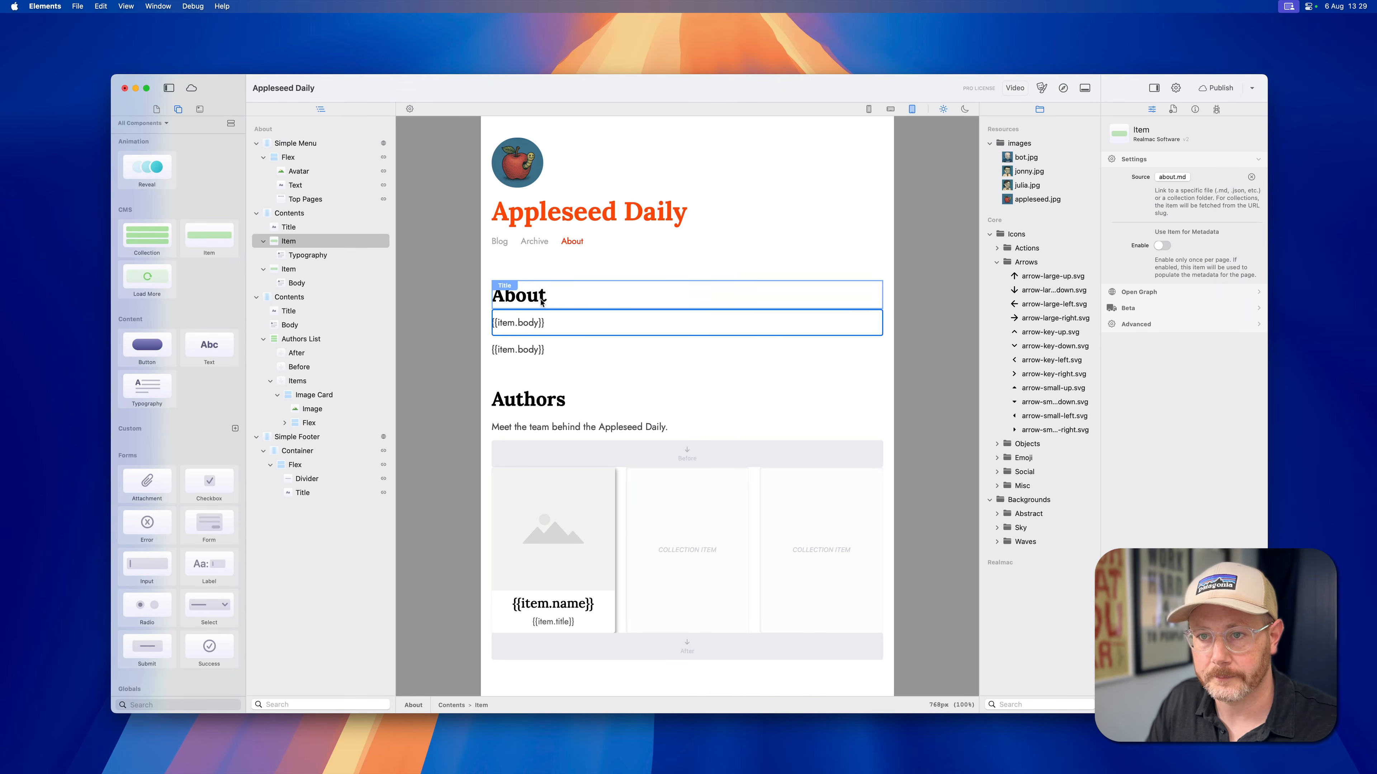
{"action": "left_click", "coordinate": [295, 257]}
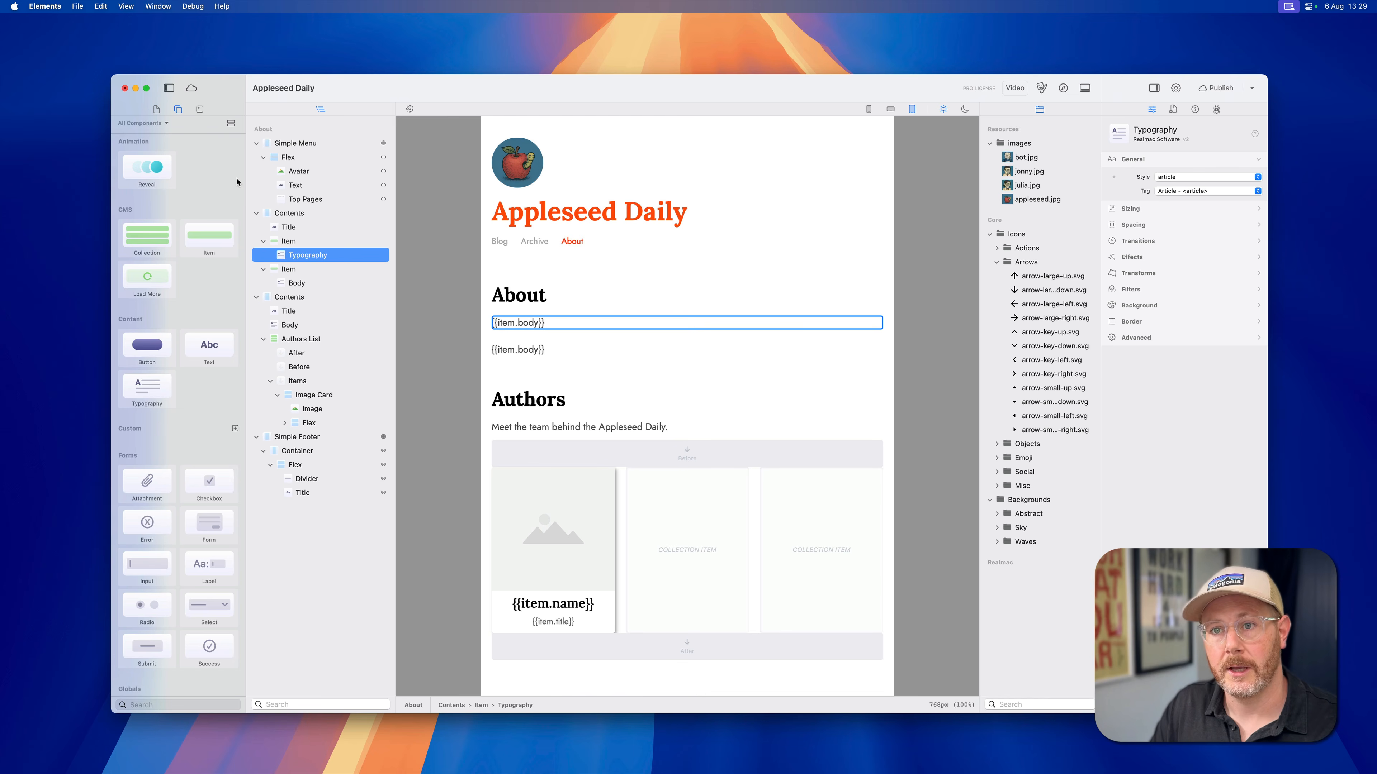
{"action": "left_click", "coordinate": [156, 109]}
{"action": "left_click", "coordinate": [172, 241]}
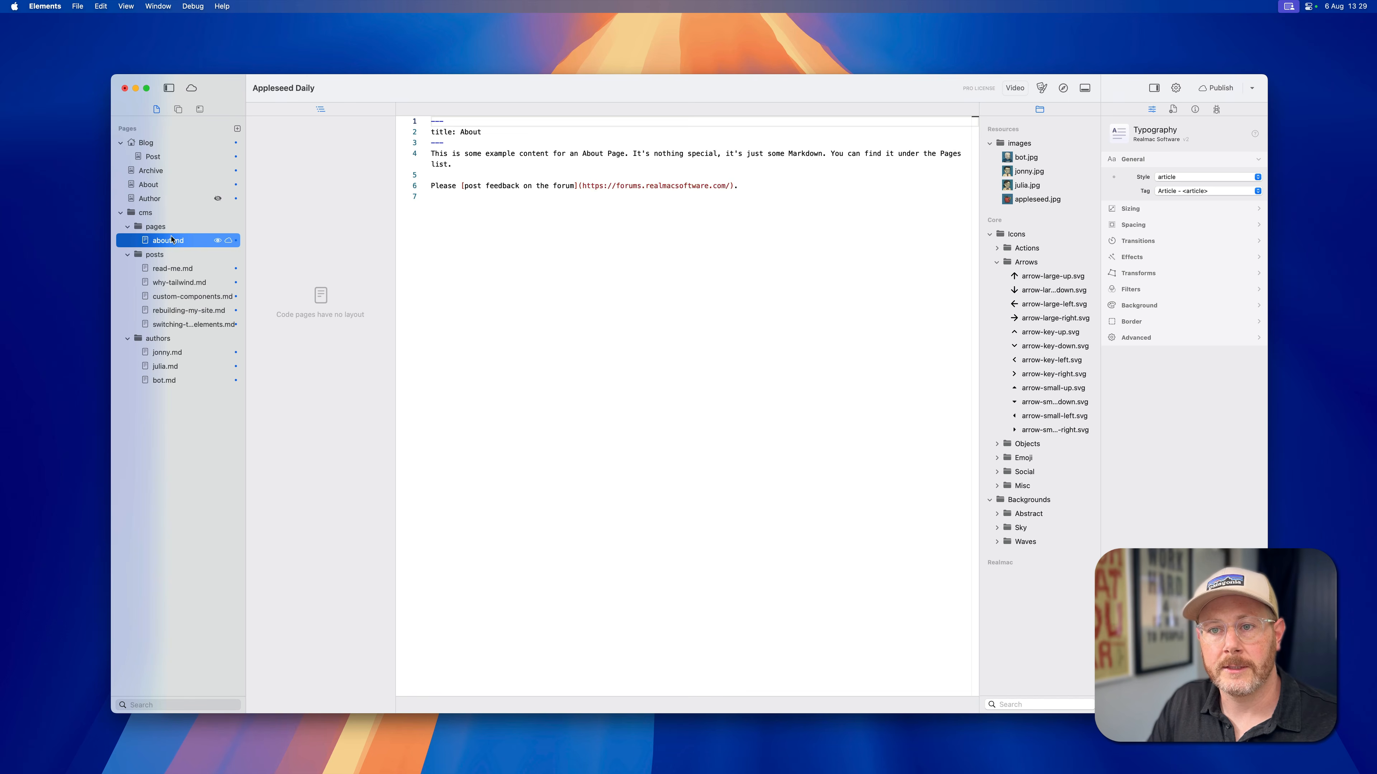
{"action": "left_click_drag", "start_coordinate": [795, 216], "coordinate": [431, 147]}
{"action": "left_click", "coordinate": [432, 147]}
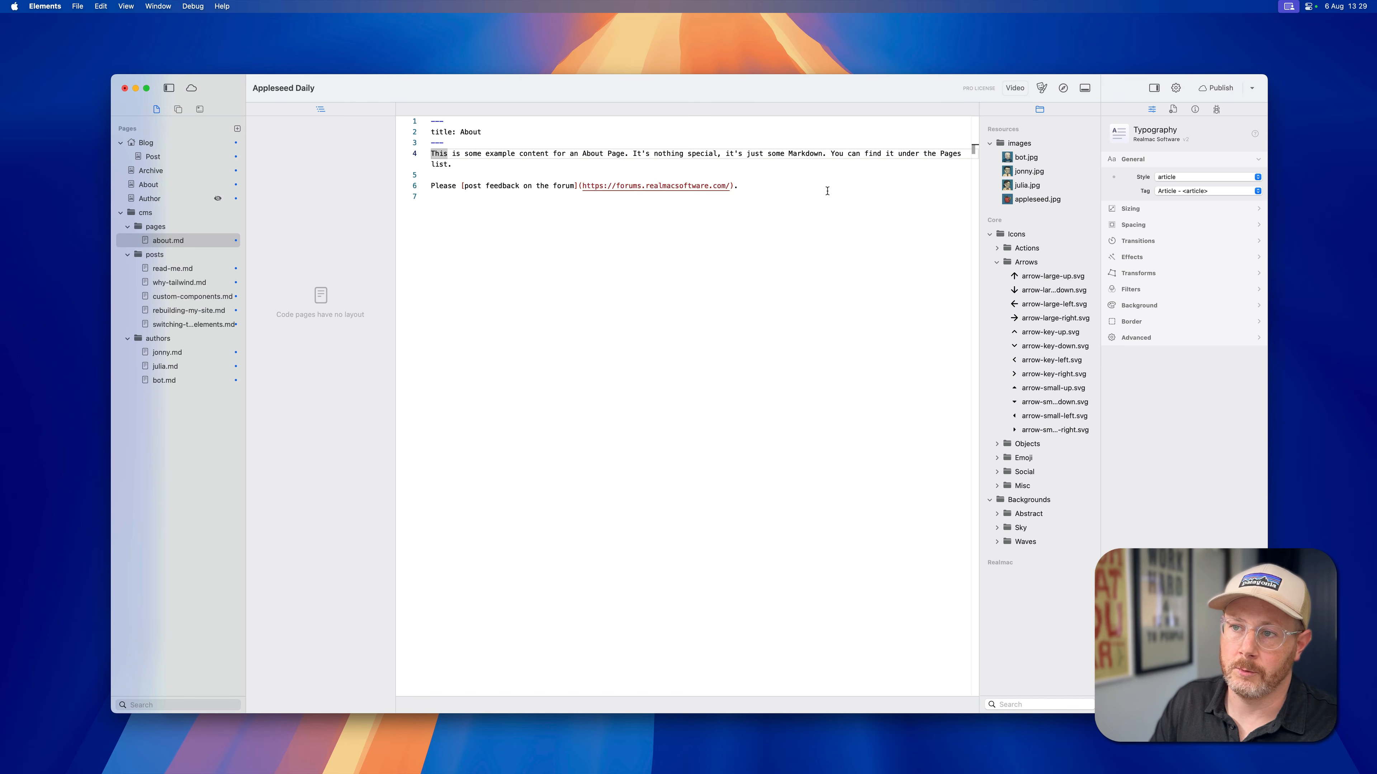
{"action": "left_click_drag", "start_coordinate": [823, 191], "coordinate": [432, 154]}
{"action": "left_click", "coordinate": [439, 154]}
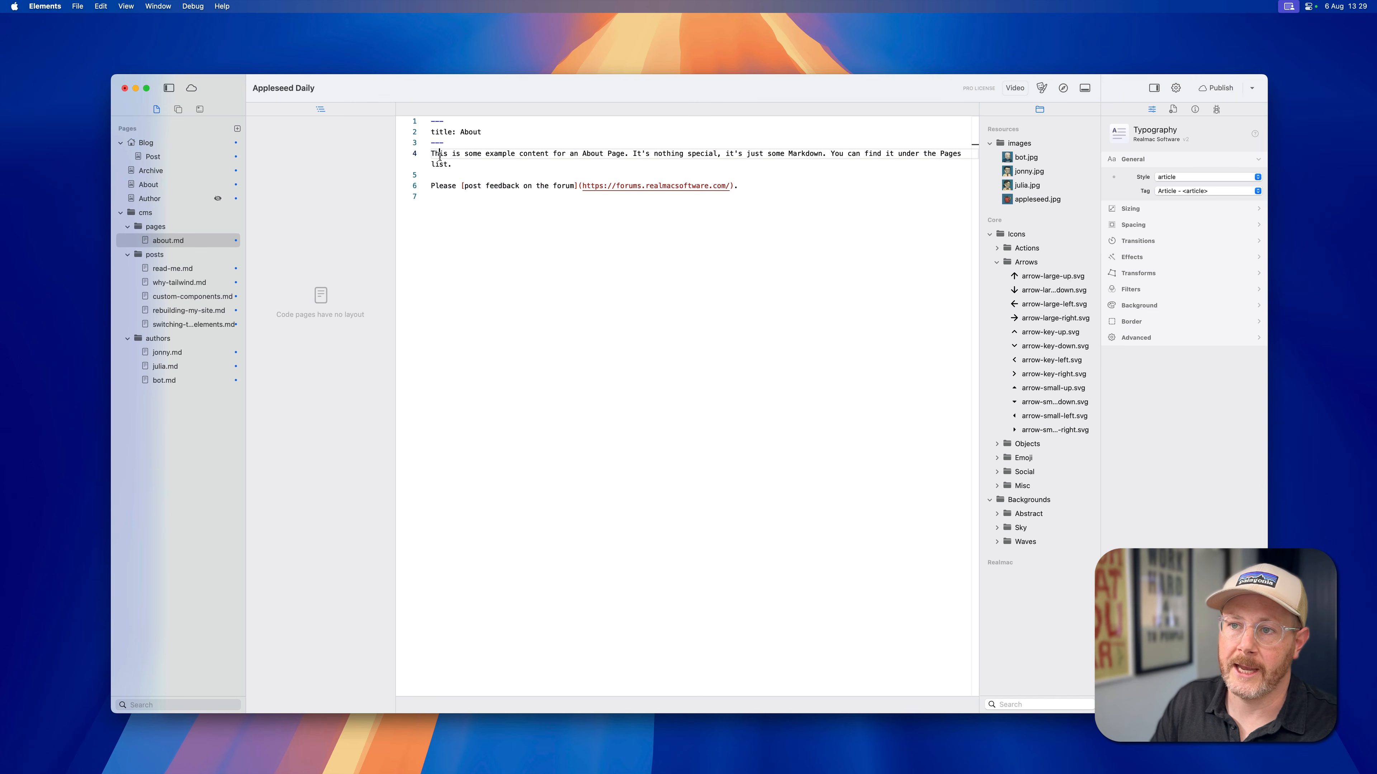
Step: Insert the Markdown heading "## Feedback" on its own line above the forum feedback sentence in about.md
{"action": "key", "text": "Down"}
{"action": "key", "text": "Down"}
{"action": "key", "text": "Return"}
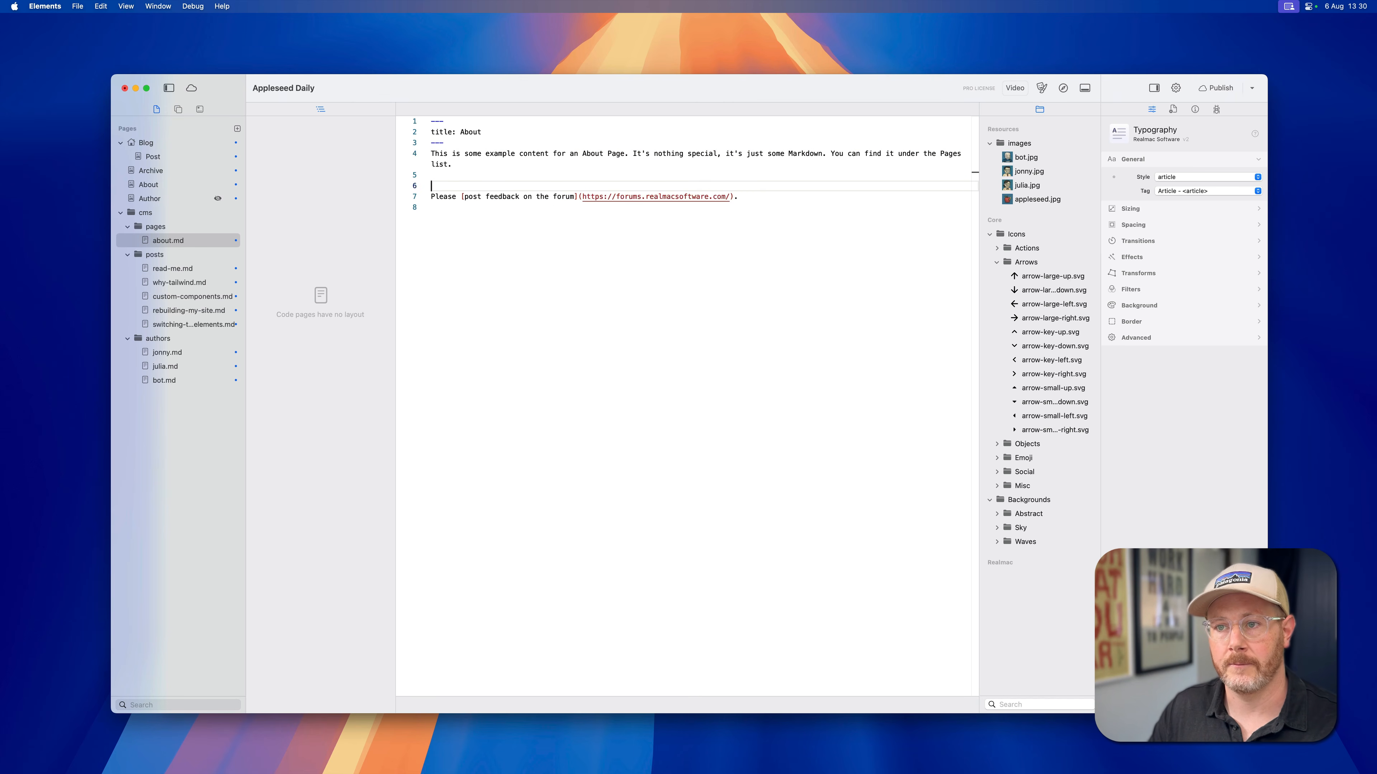
{"action": "type", "text": "##"}
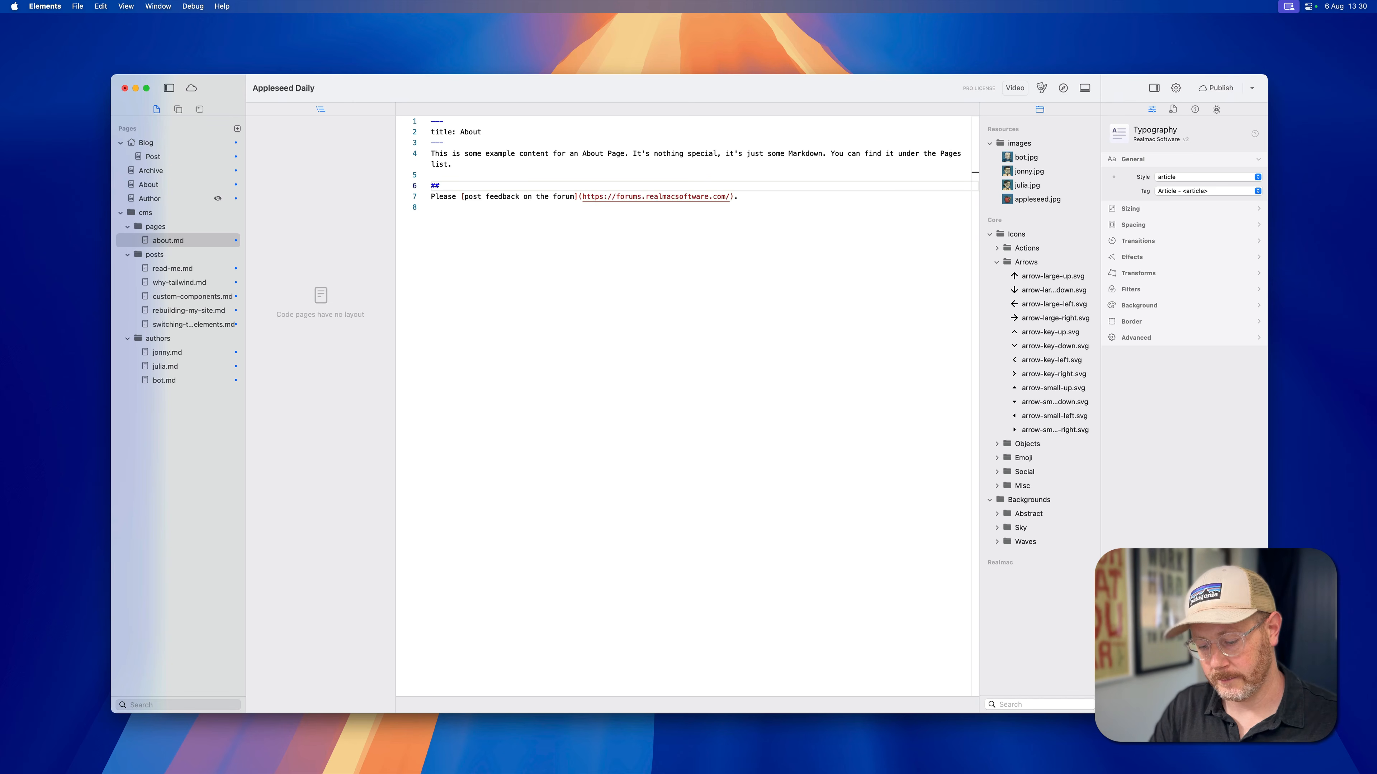
{"action": "type", "text": " Feedbac"}
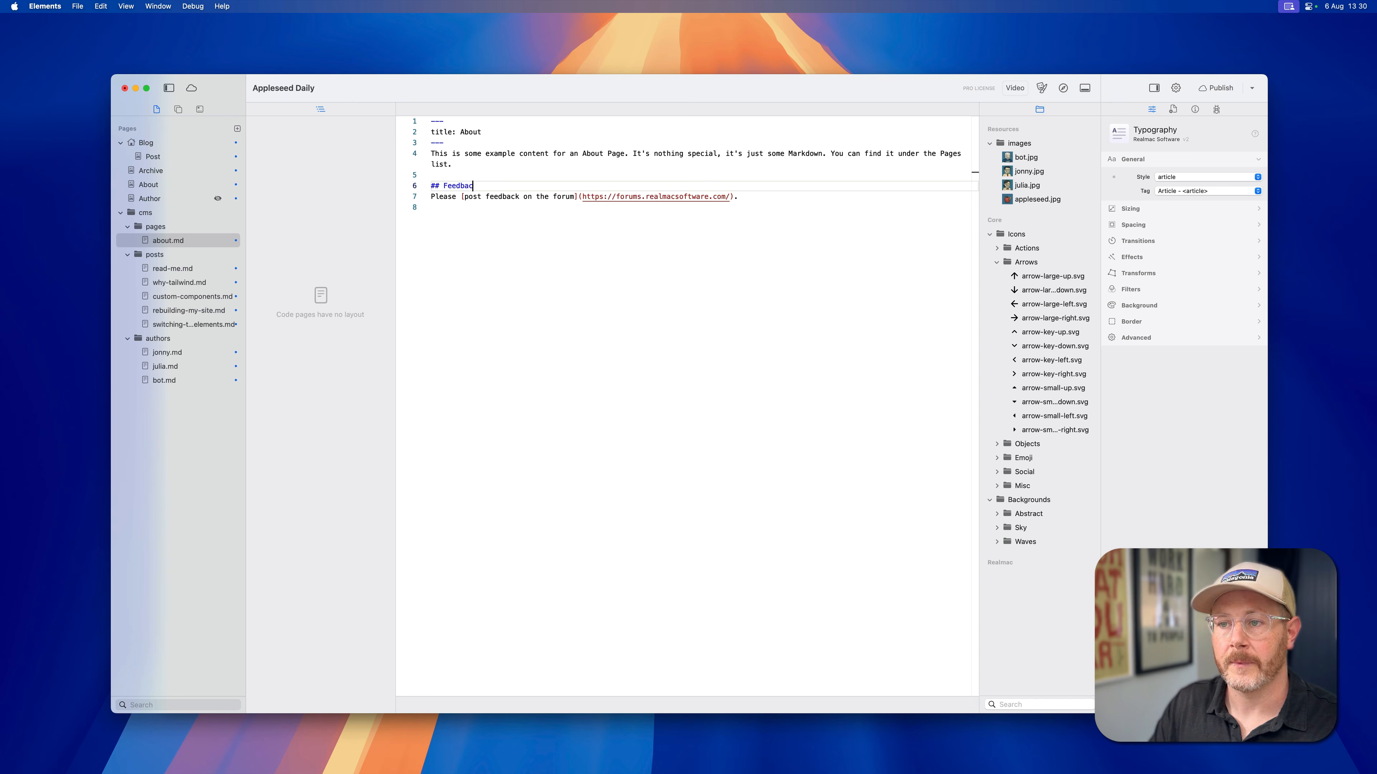
{"action": "type", "text": "k"}
Step: Review the Markdown syntax of the Feedback heading line in about.md
{"action": "left_click", "coordinate": [444, 165]}
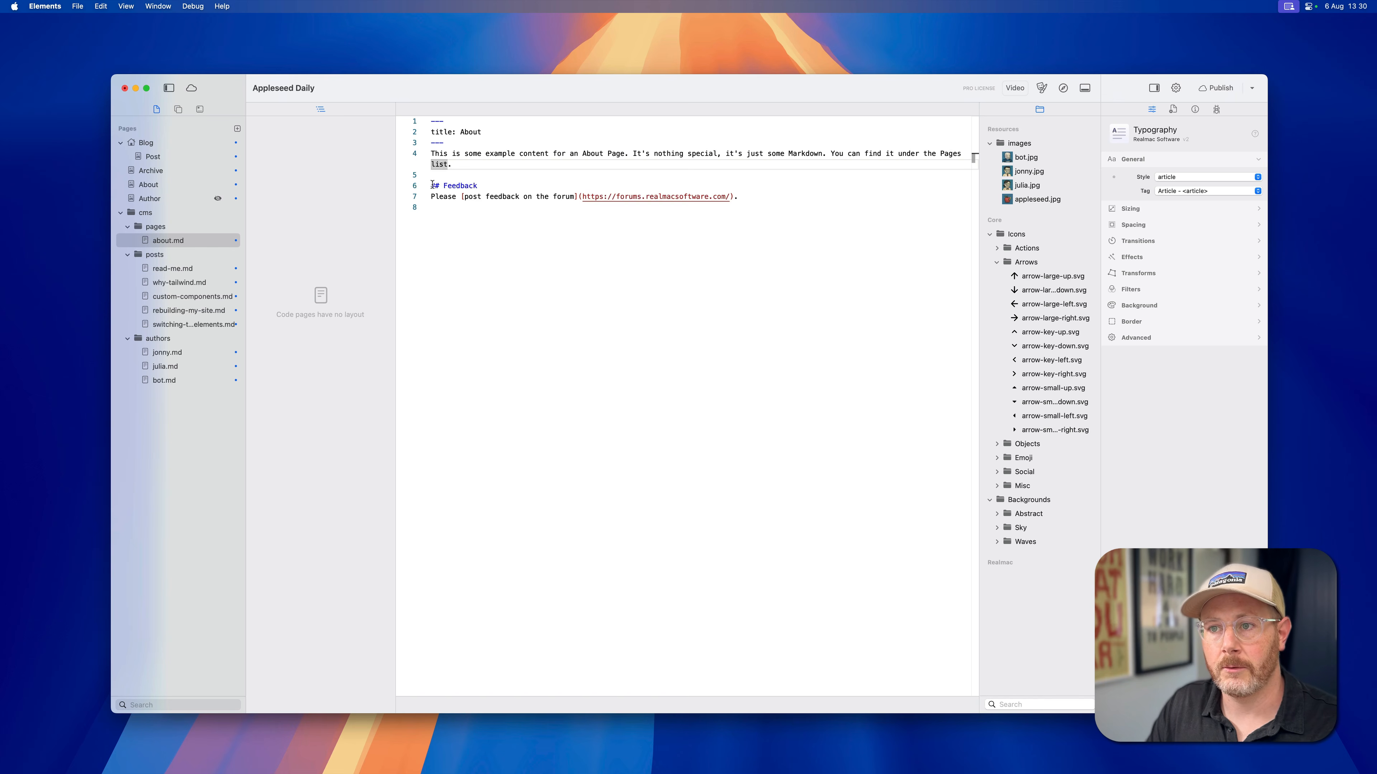
{"action": "left_click_drag", "start_coordinate": [432, 184], "coordinate": [477, 186]}
{"action": "left_click", "coordinate": [484, 185]}
{"action": "left_click", "coordinate": [482, 186]}
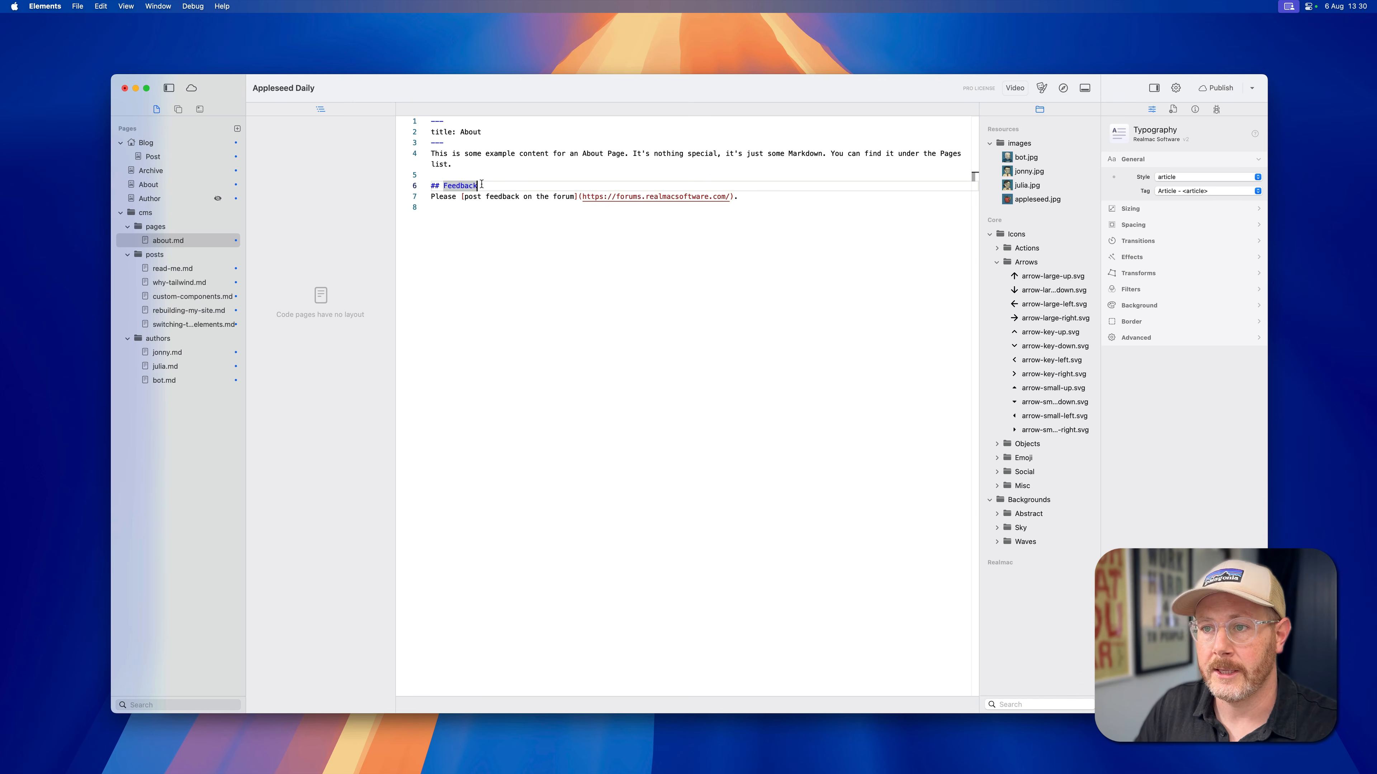
{"action": "left_click", "coordinate": [513, 177]}
{"action": "left_click_drag", "start_coordinate": [481, 186], "coordinate": [432, 188]}
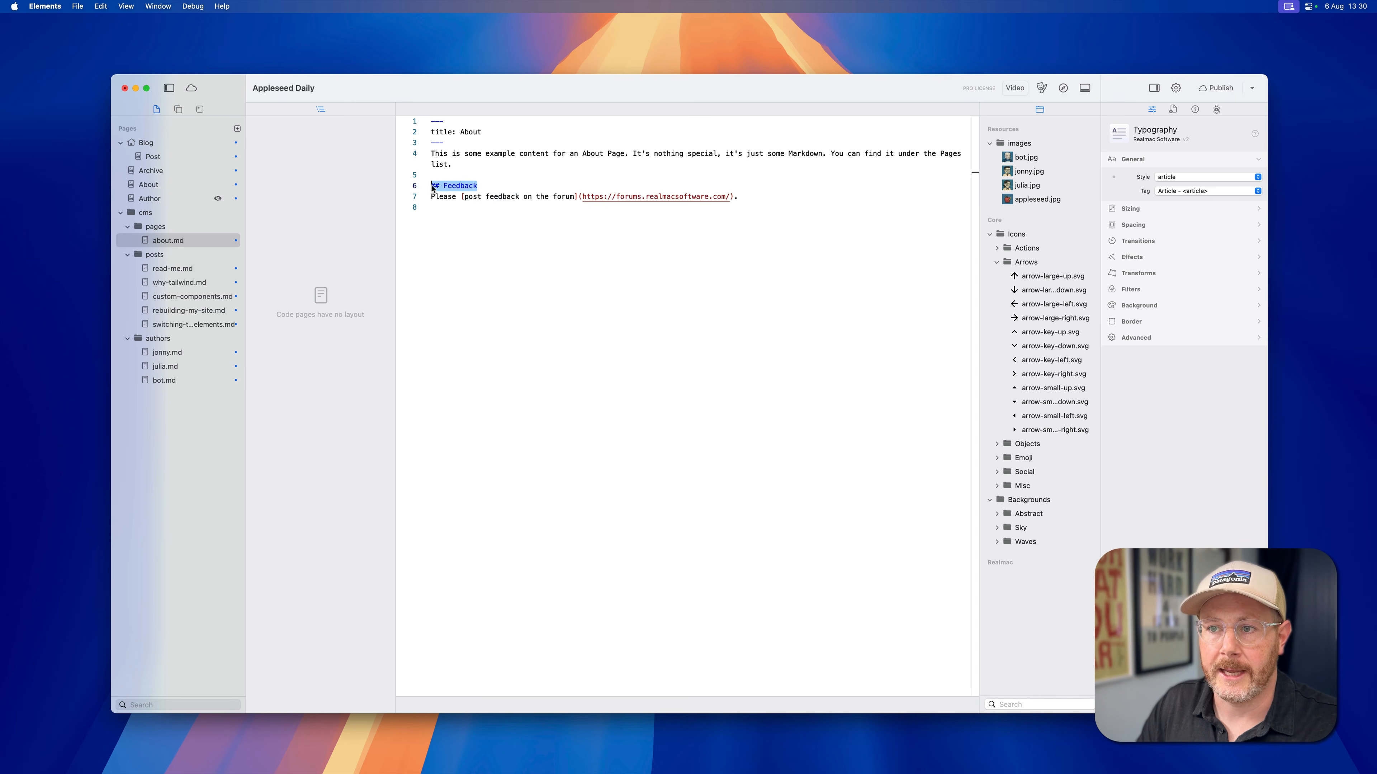
{"action": "left_click", "coordinate": [472, 187]}
{"action": "double_click", "coordinate": [473, 187]}
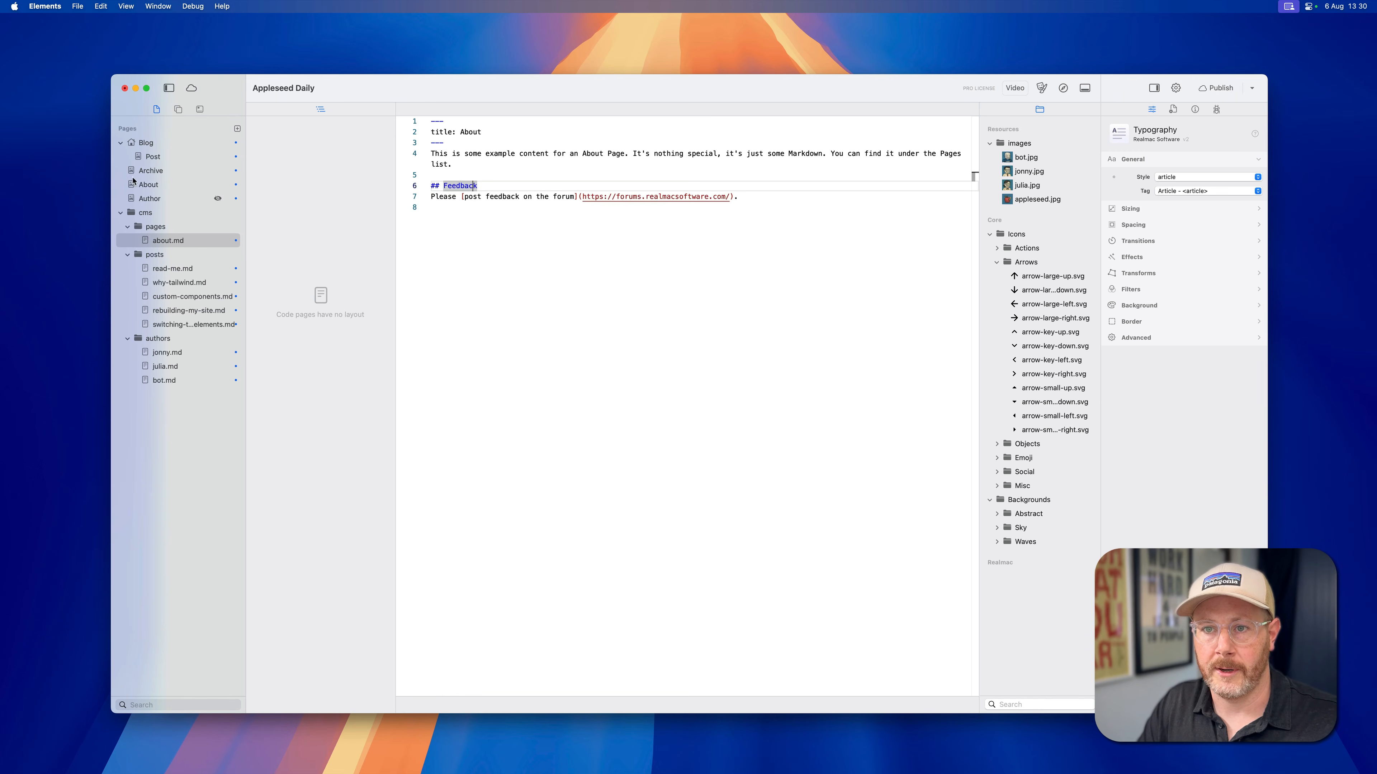
Step: Open the About page, preview it in the browser, and examine the styling of the Feedback heading
{"action": "left_click", "coordinate": [143, 186]}
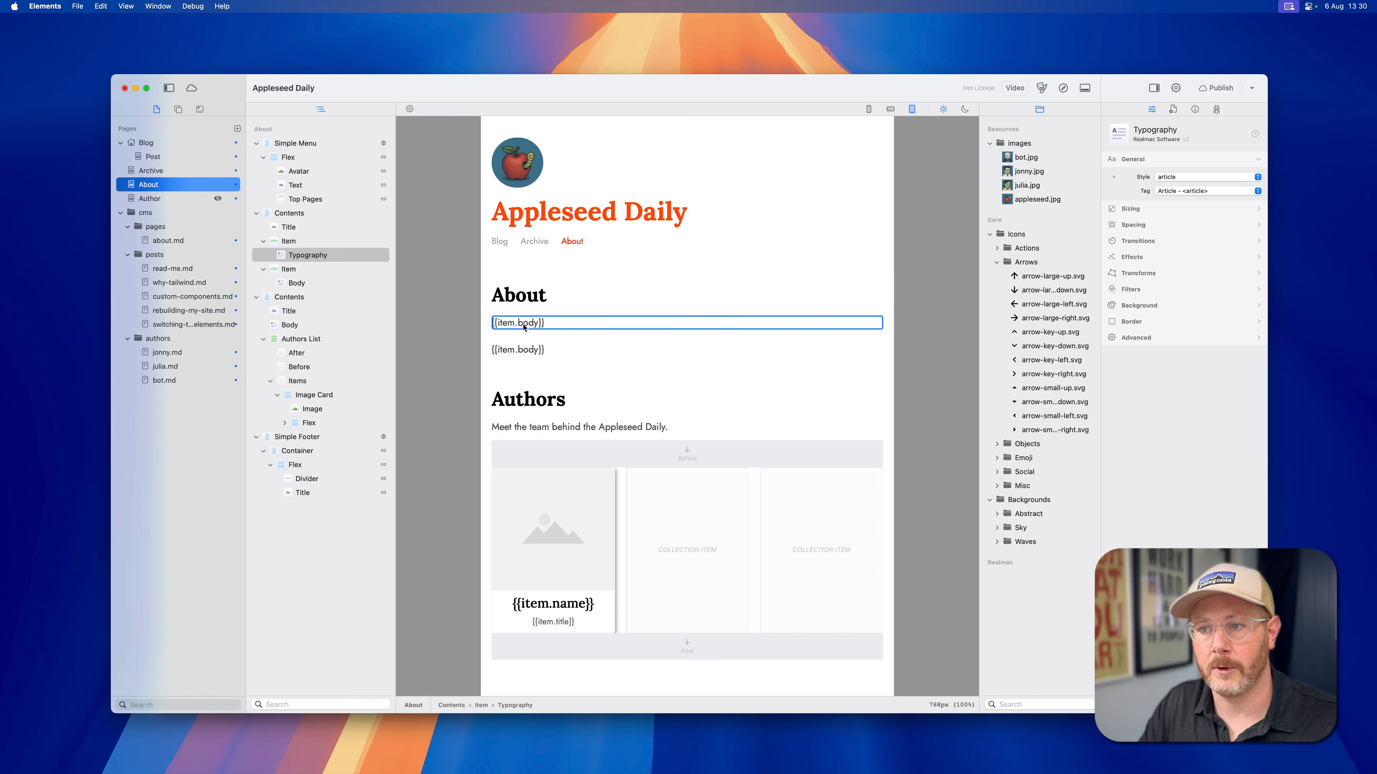
{"action": "key", "text": "super+r"}
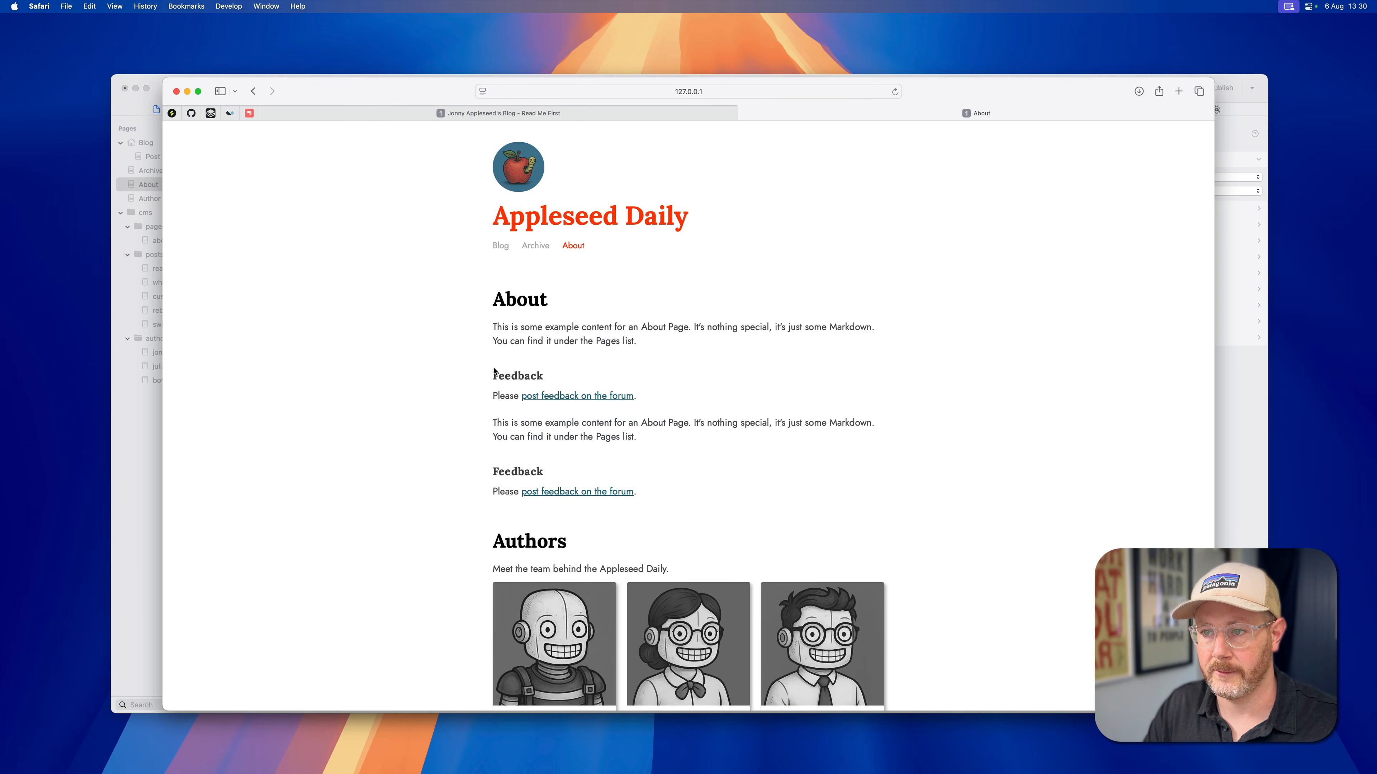
{"action": "left_click_drag", "start_coordinate": [558, 379], "coordinate": [463, 375]}
{"action": "double_click", "coordinate": [508, 376]}
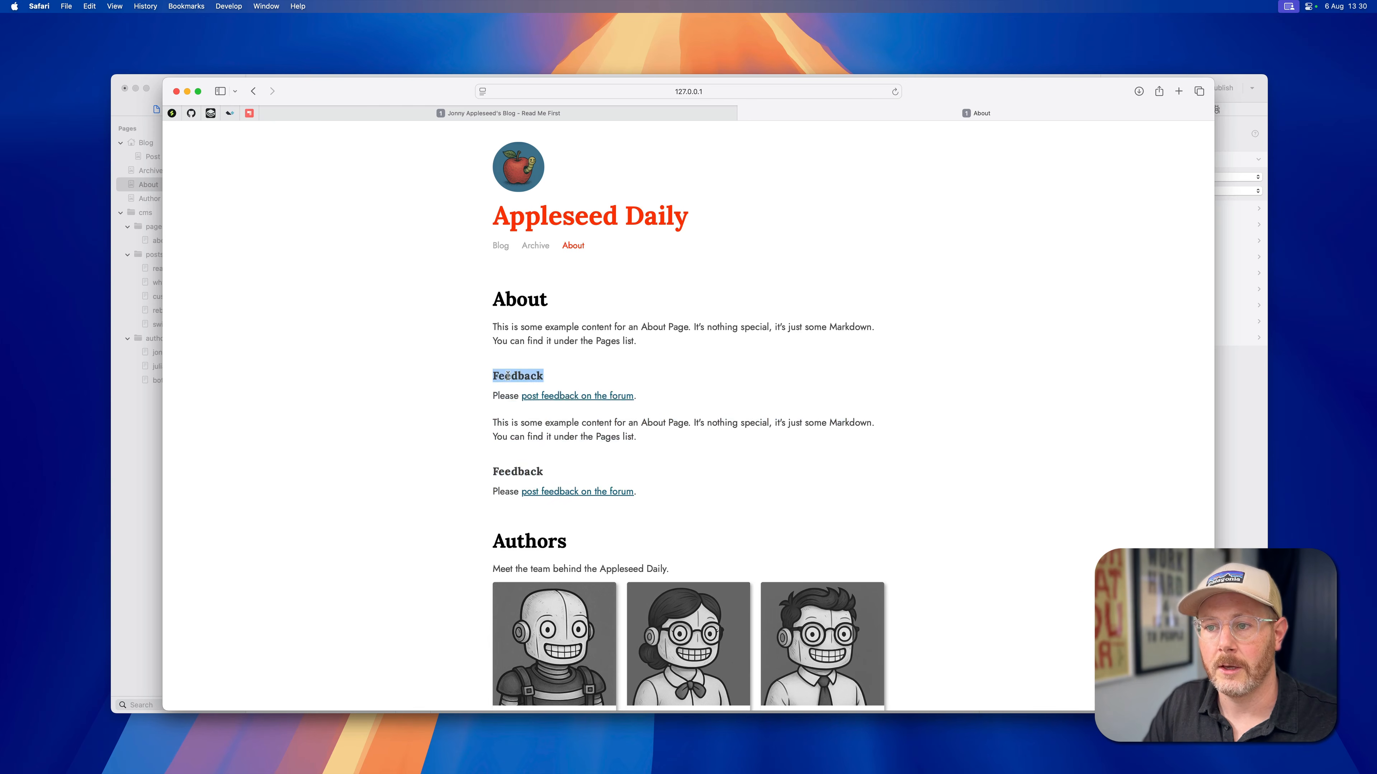
{"action": "left_click", "coordinate": [542, 375]}
{"action": "left_click_drag", "start_coordinate": [550, 381], "coordinate": [490, 375]}
{"action": "left_click", "coordinate": [497, 375]}
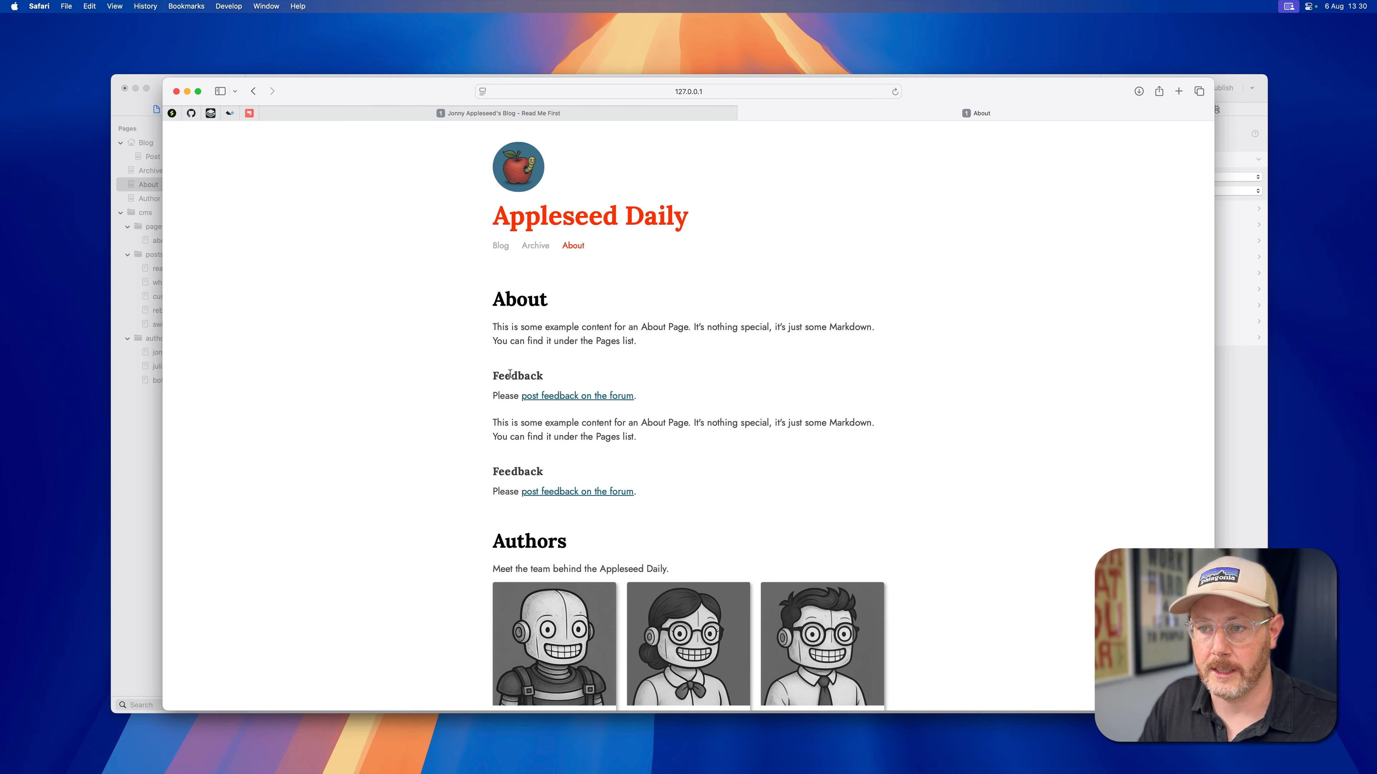
Step: Return to Elements and select the Typography component inside the first Item
{"action": "key", "text": "super+Tab"}
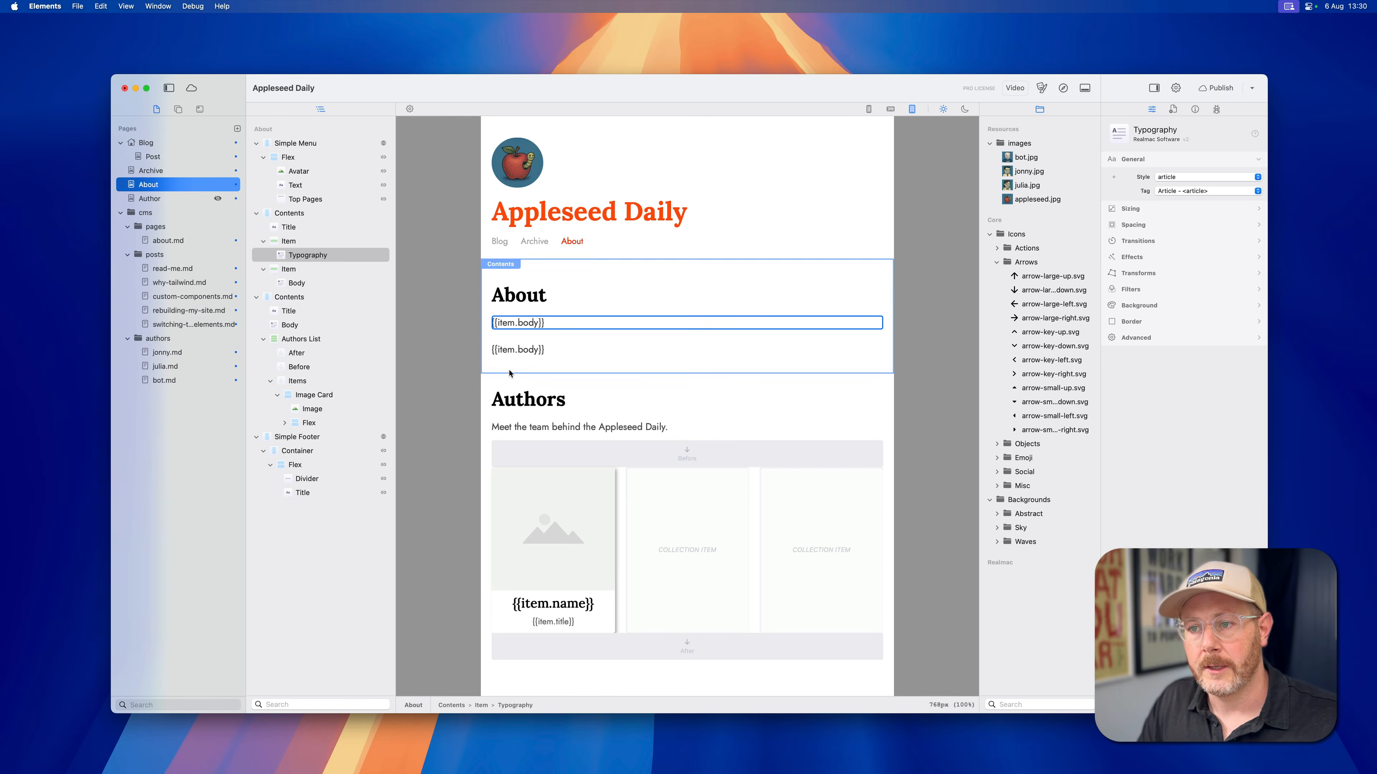
{"action": "left_click", "coordinate": [311, 258]}
{"action": "key", "text": "Return"}
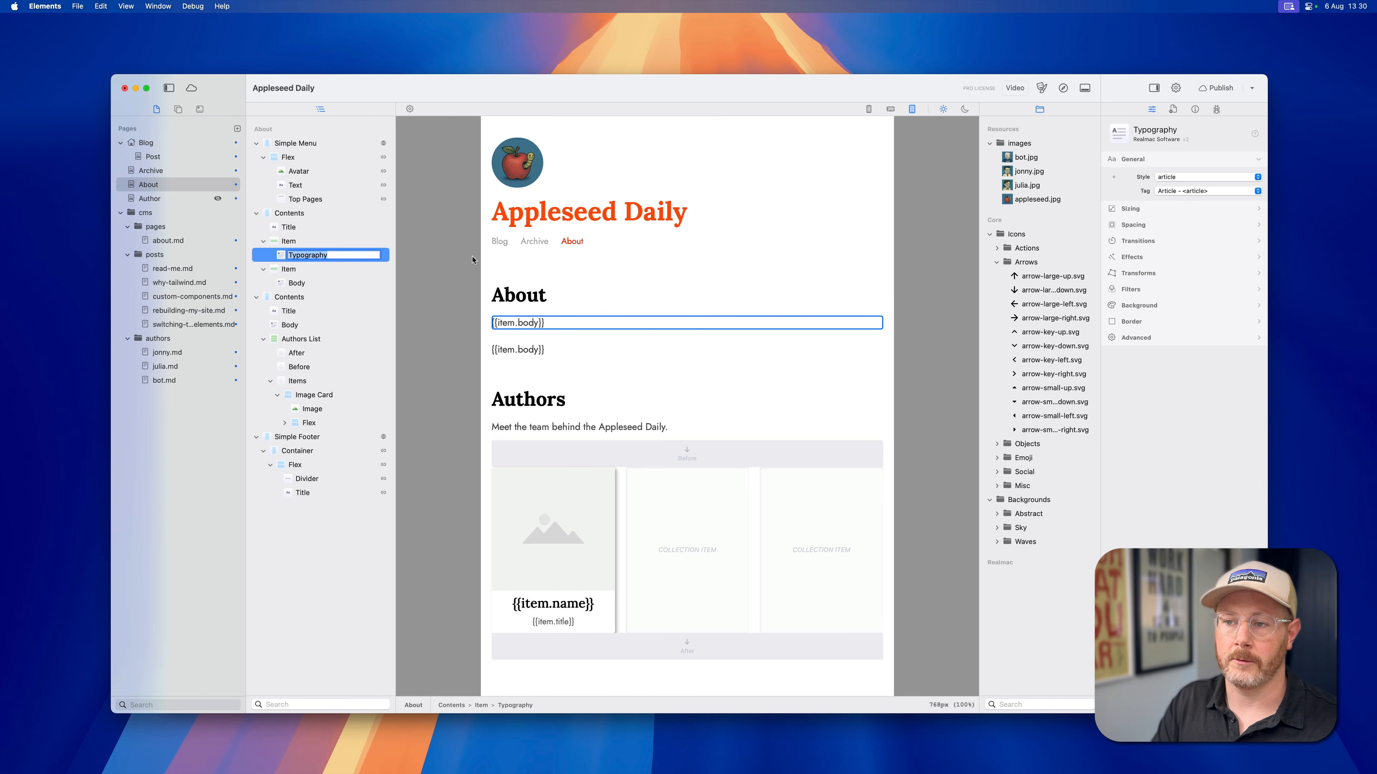
{"action": "left_click", "coordinate": [280, 257]}
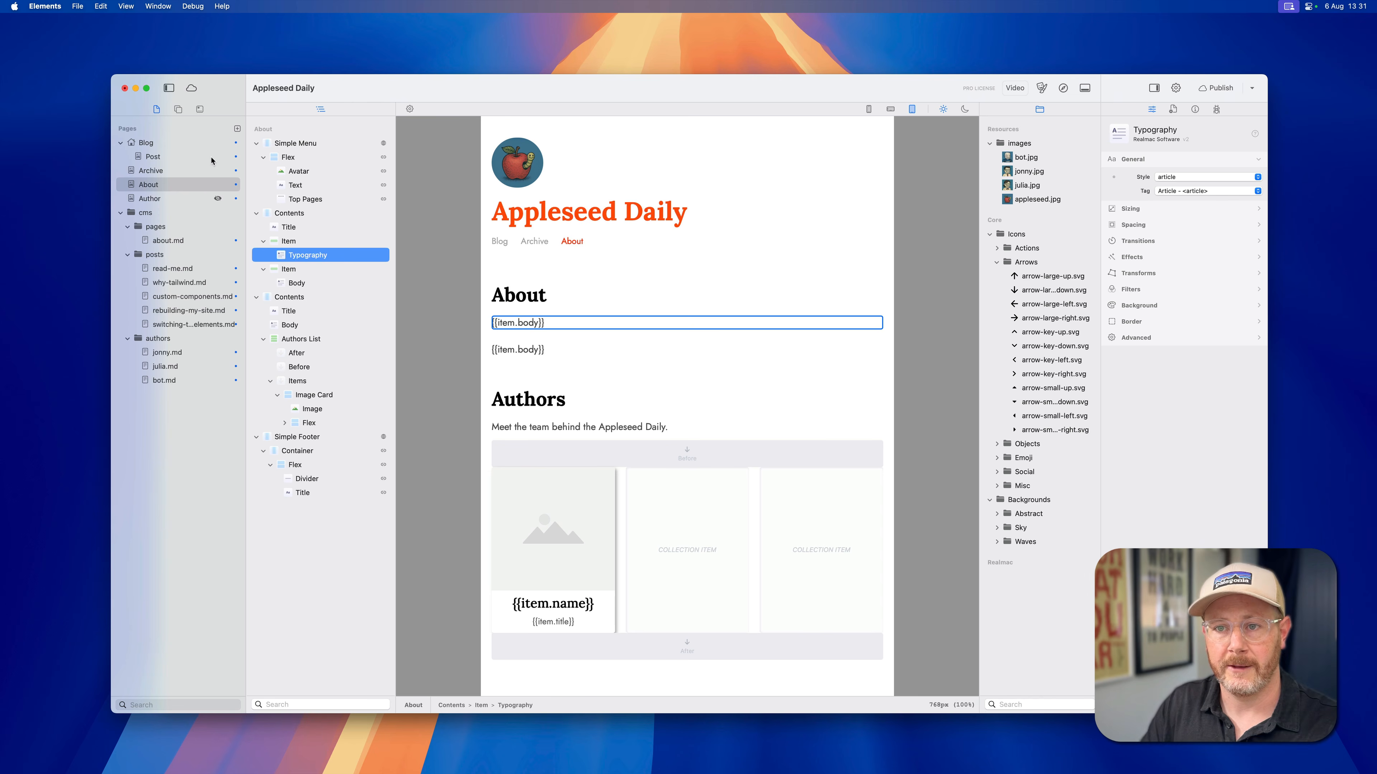
Step: Add a Text component containing {{item.body}} to the first Item and delete that Item's Typography component
{"action": "left_click", "coordinate": [178, 109]}
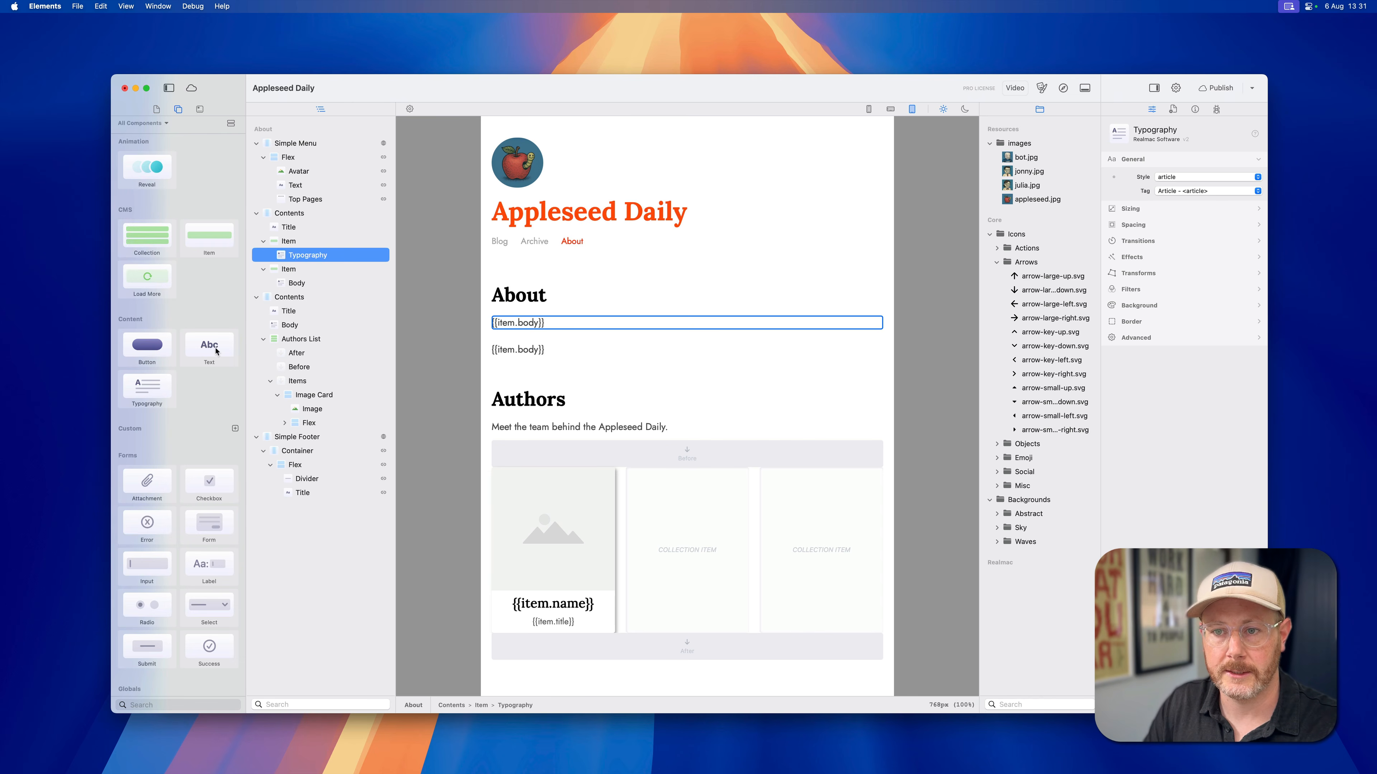
{"action": "left_click_drag", "start_coordinate": [216, 351], "coordinate": [306, 252]}
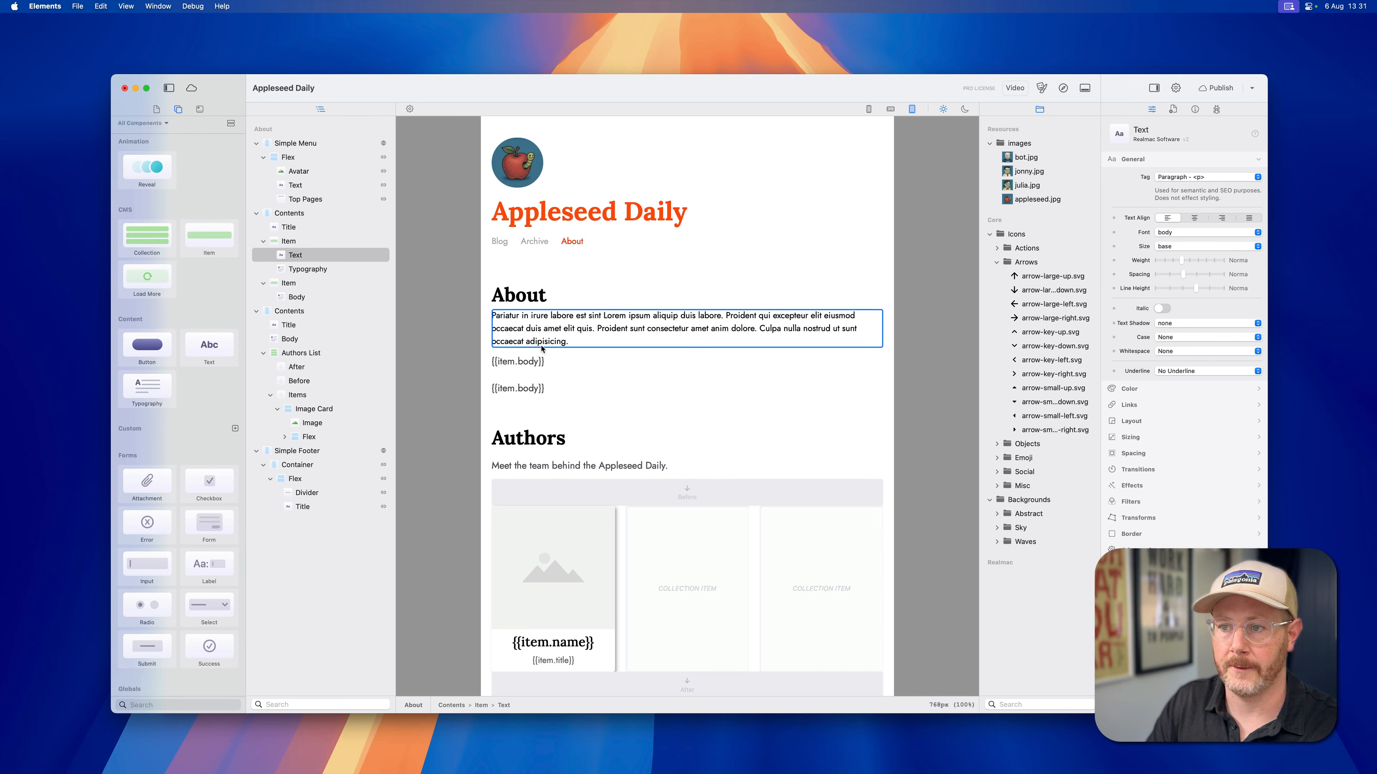
{"action": "triple_click", "coordinate": [536, 363]}
{"action": "key", "text": "super+c"}
{"action": "left_click", "coordinate": [548, 335]}
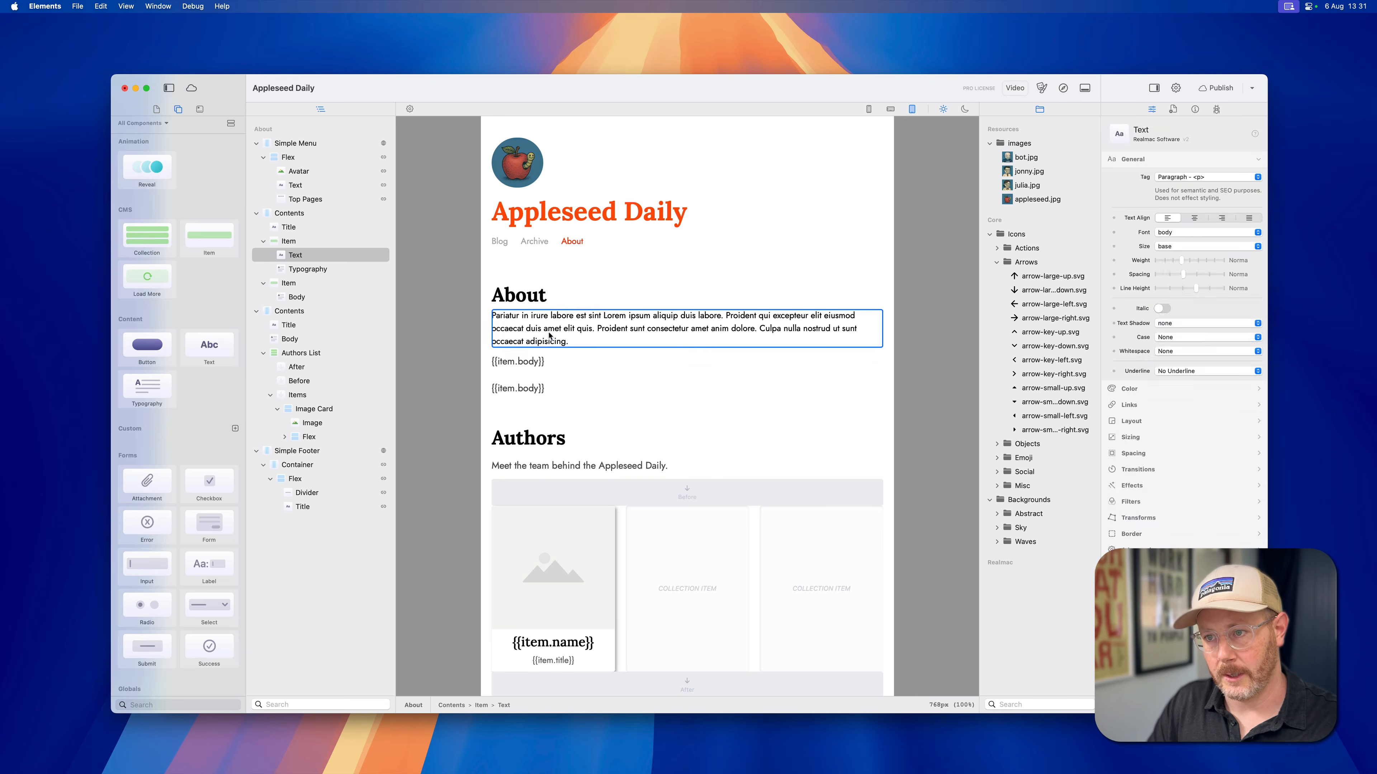
{"action": "triple_click", "coordinate": [548, 335]}
{"action": "key", "text": "super+v"}
{"action": "left_click", "coordinate": [552, 336]}
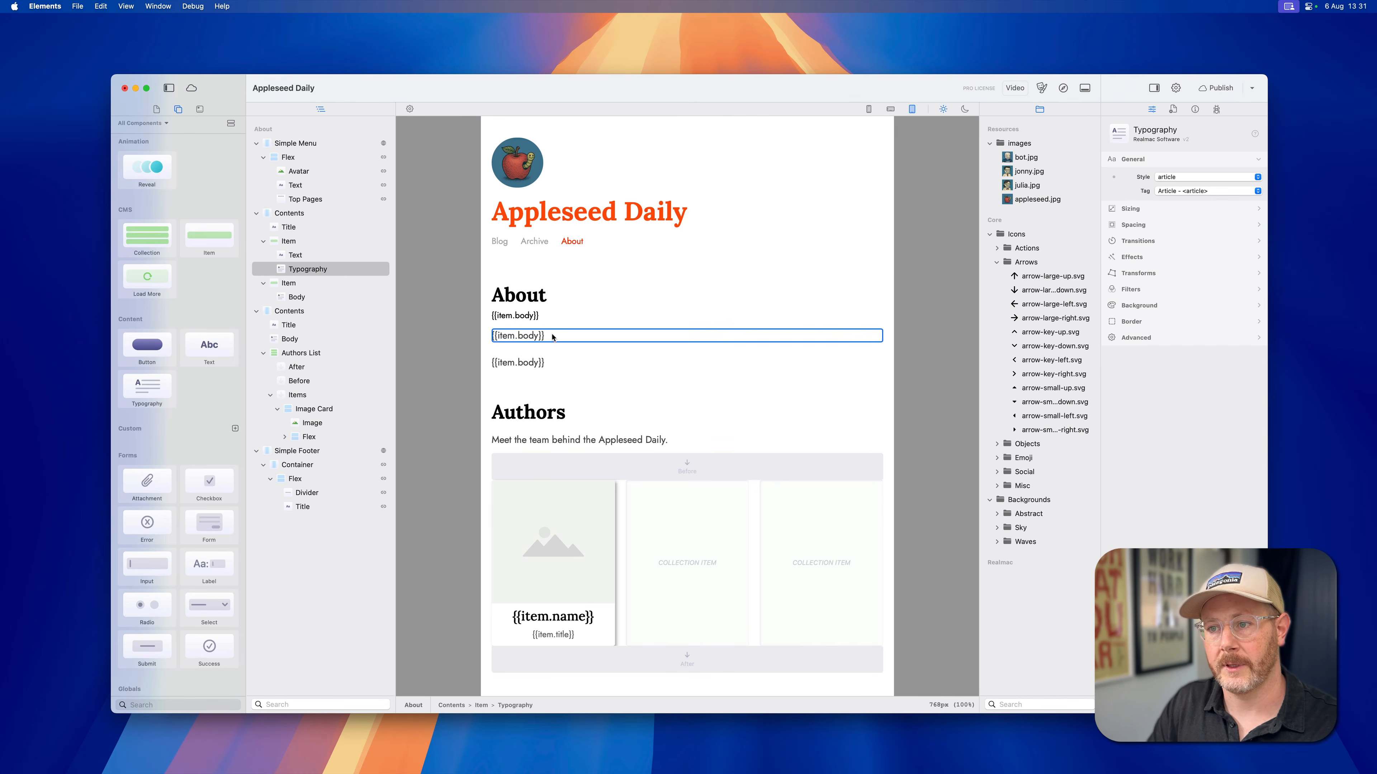
{"action": "key", "text": "BackSpace"}
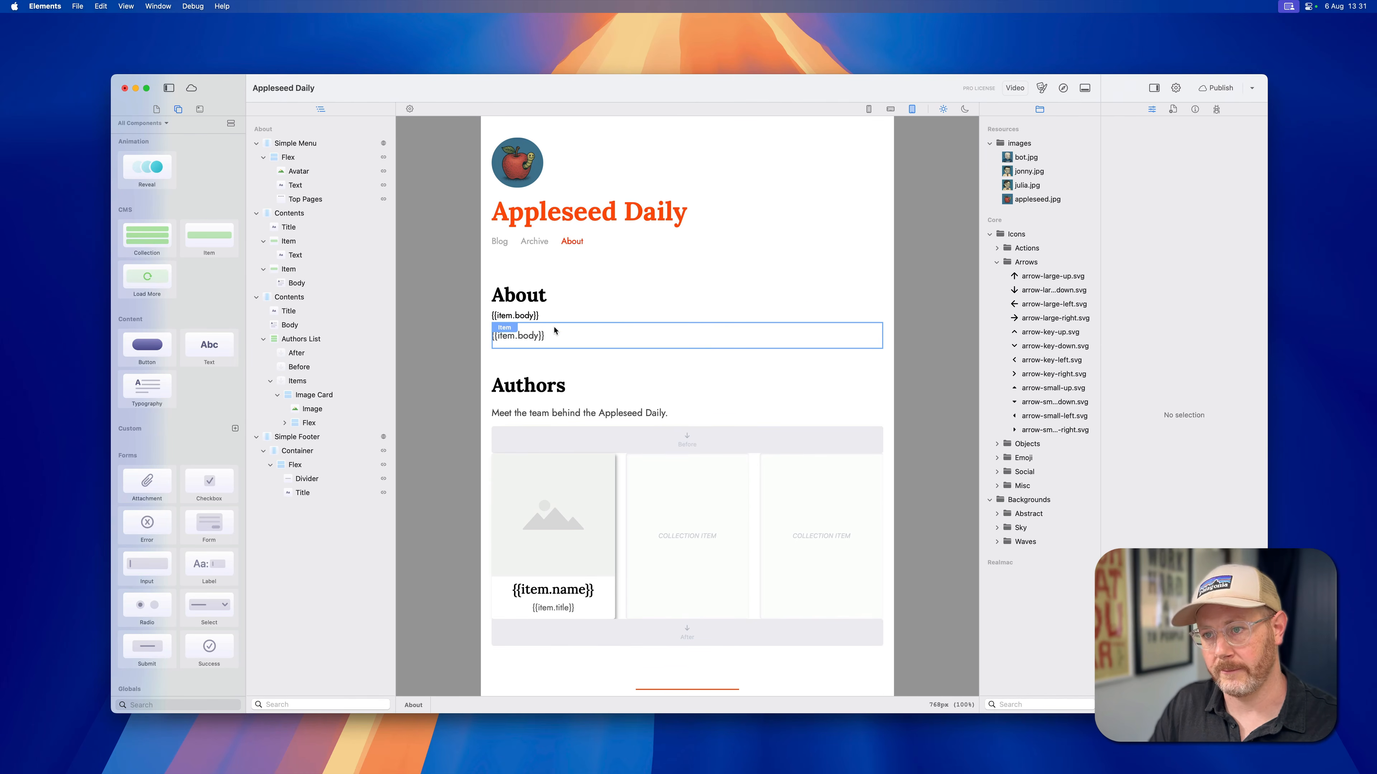
Step: Preview the About page and compare the Text component's heading, link and paragraph formatting with the Typography version
{"action": "key", "text": "super+r"}
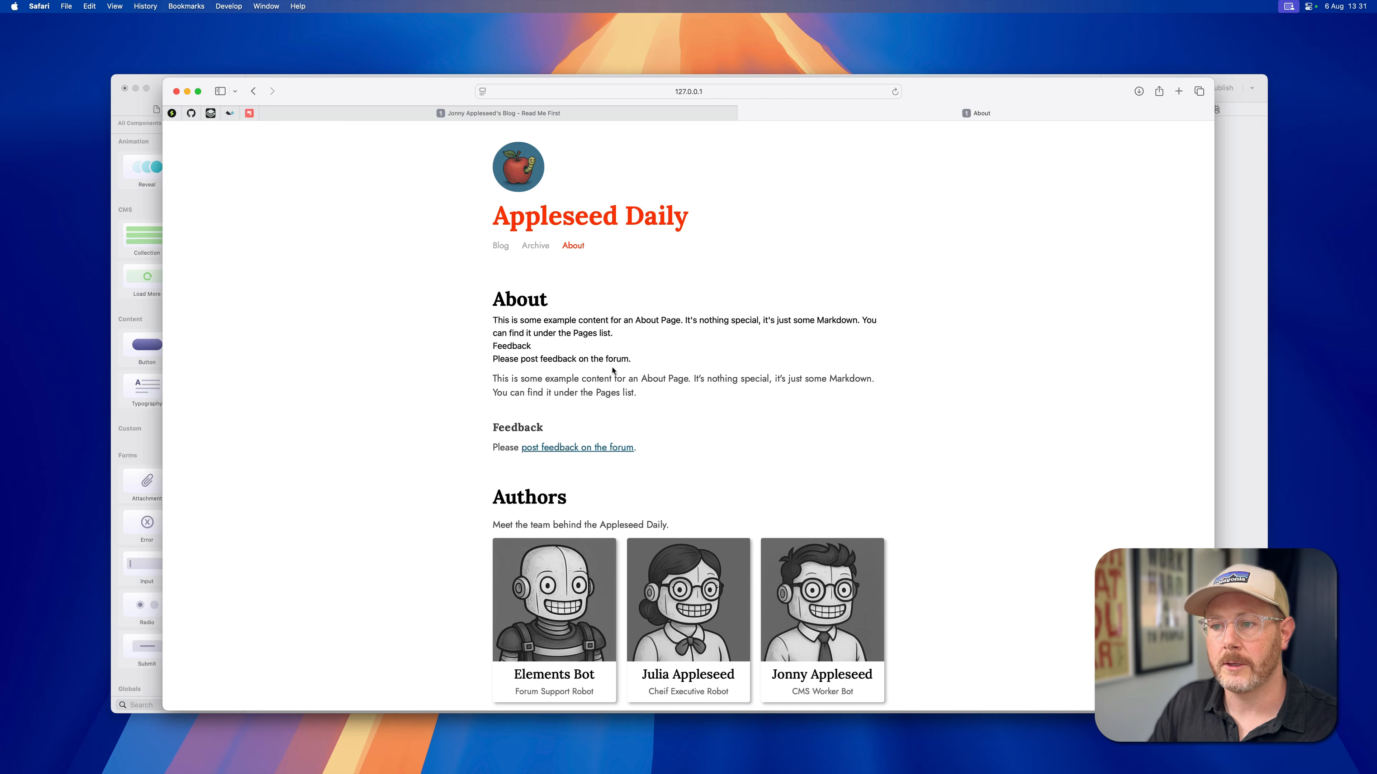
{"action": "left_click_drag", "start_coordinate": [634, 359], "coordinate": [530, 347]}
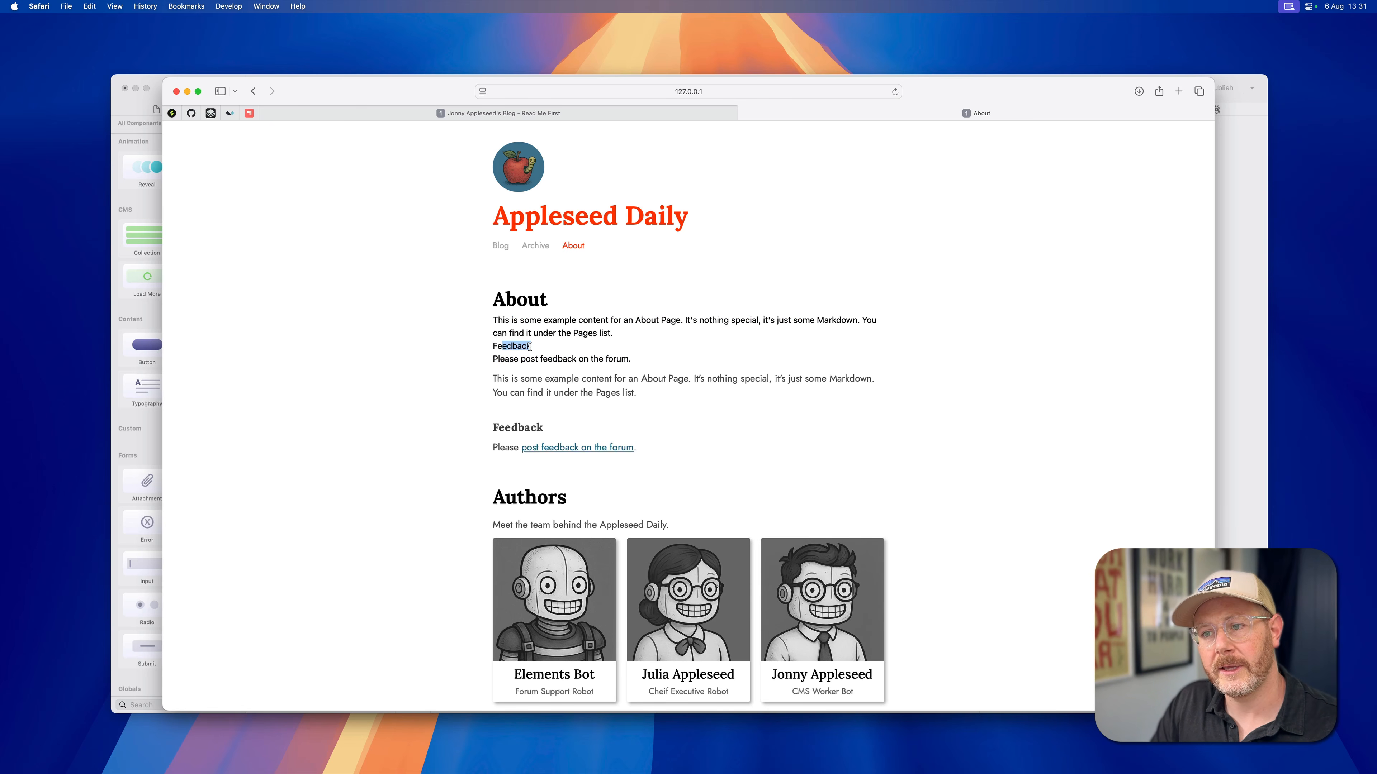
{"action": "left_click_drag", "start_coordinate": [544, 423], "coordinate": [495, 427]}
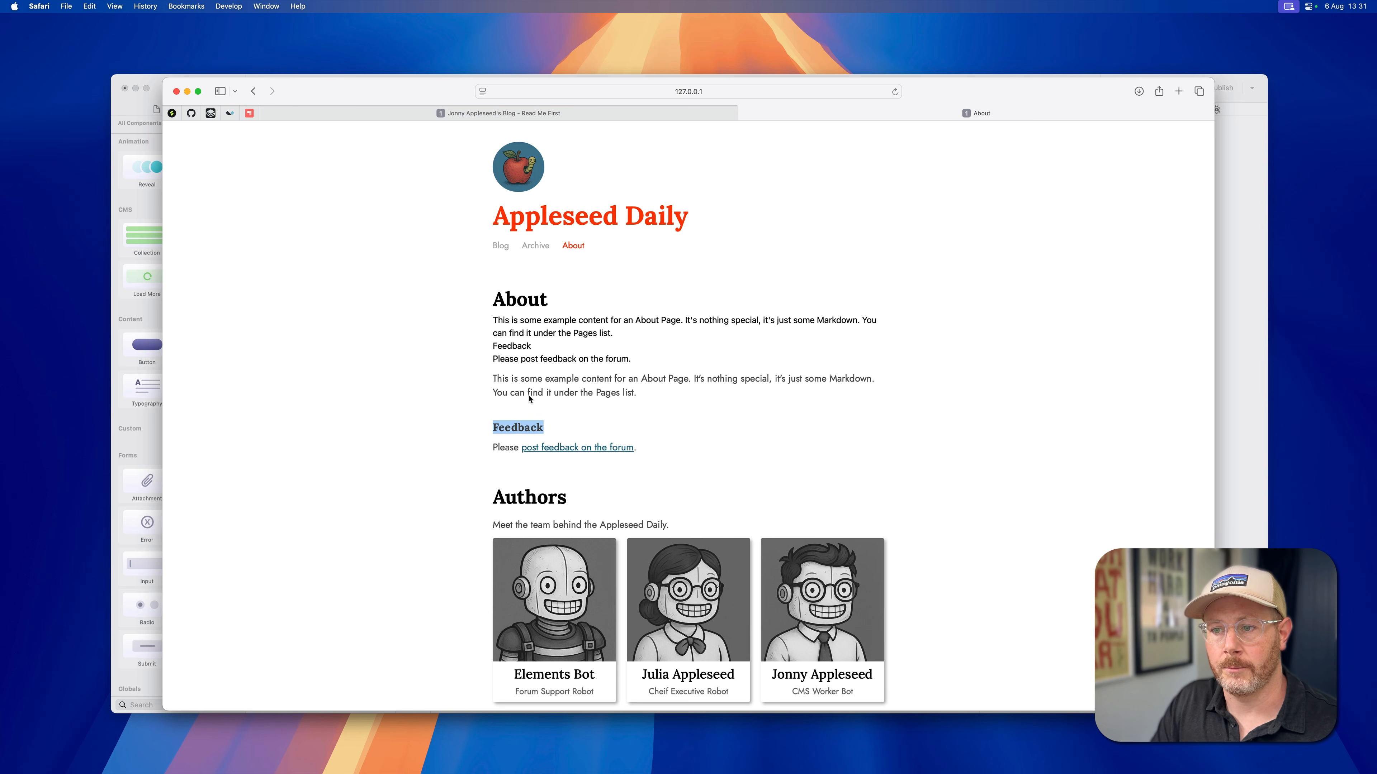
{"action": "left_click_drag", "start_coordinate": [535, 350], "coordinate": [594, 447]}
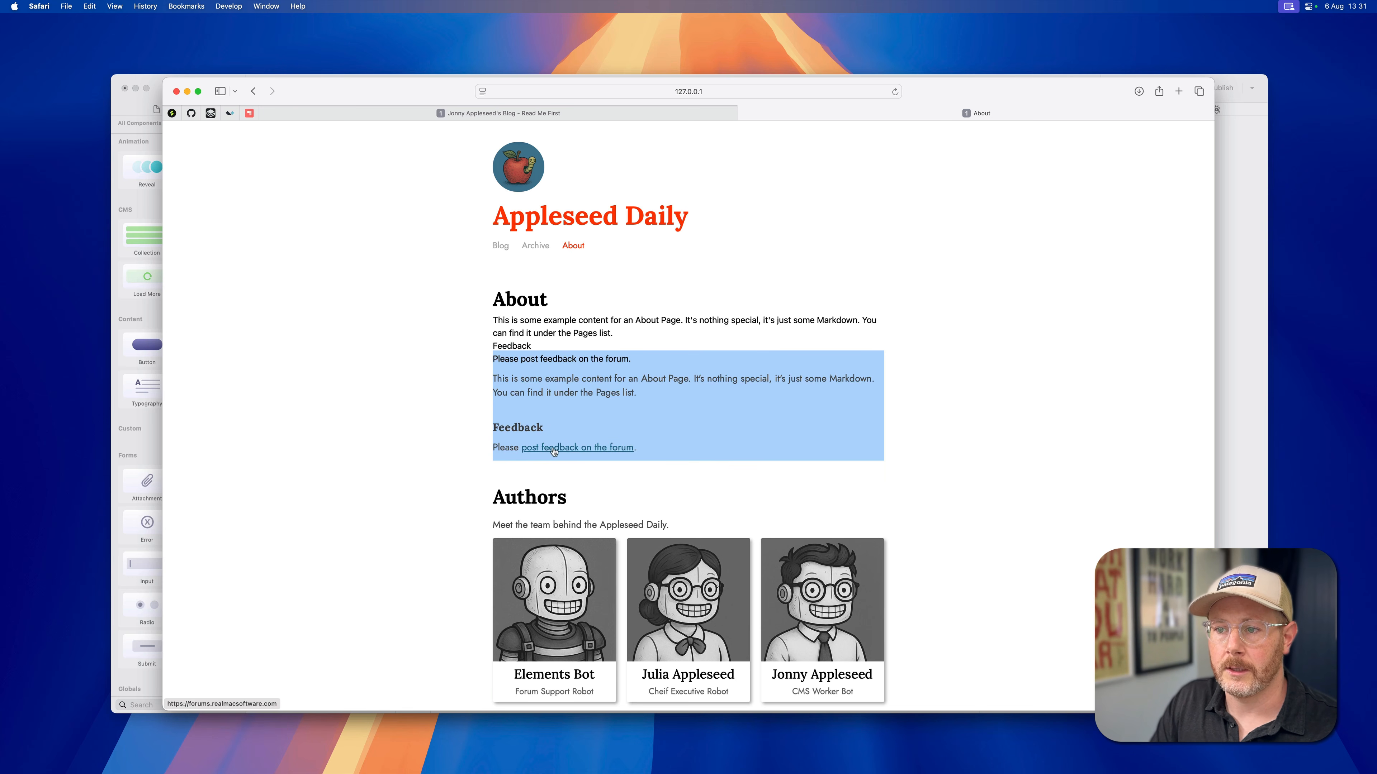
{"action": "left_click", "coordinate": [551, 362]}
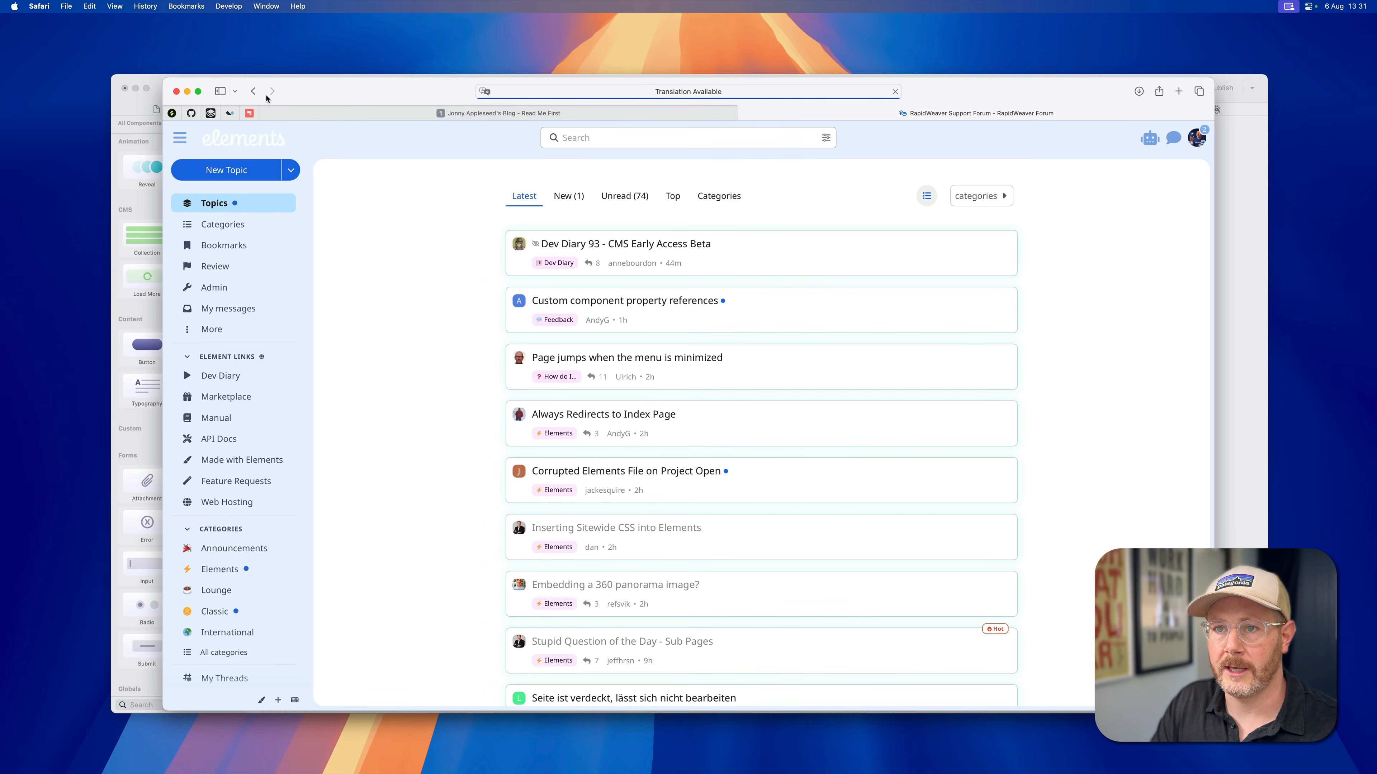
{"action": "left_click", "coordinate": [256, 94]}
{"action": "left_click", "coordinate": [665, 362]}
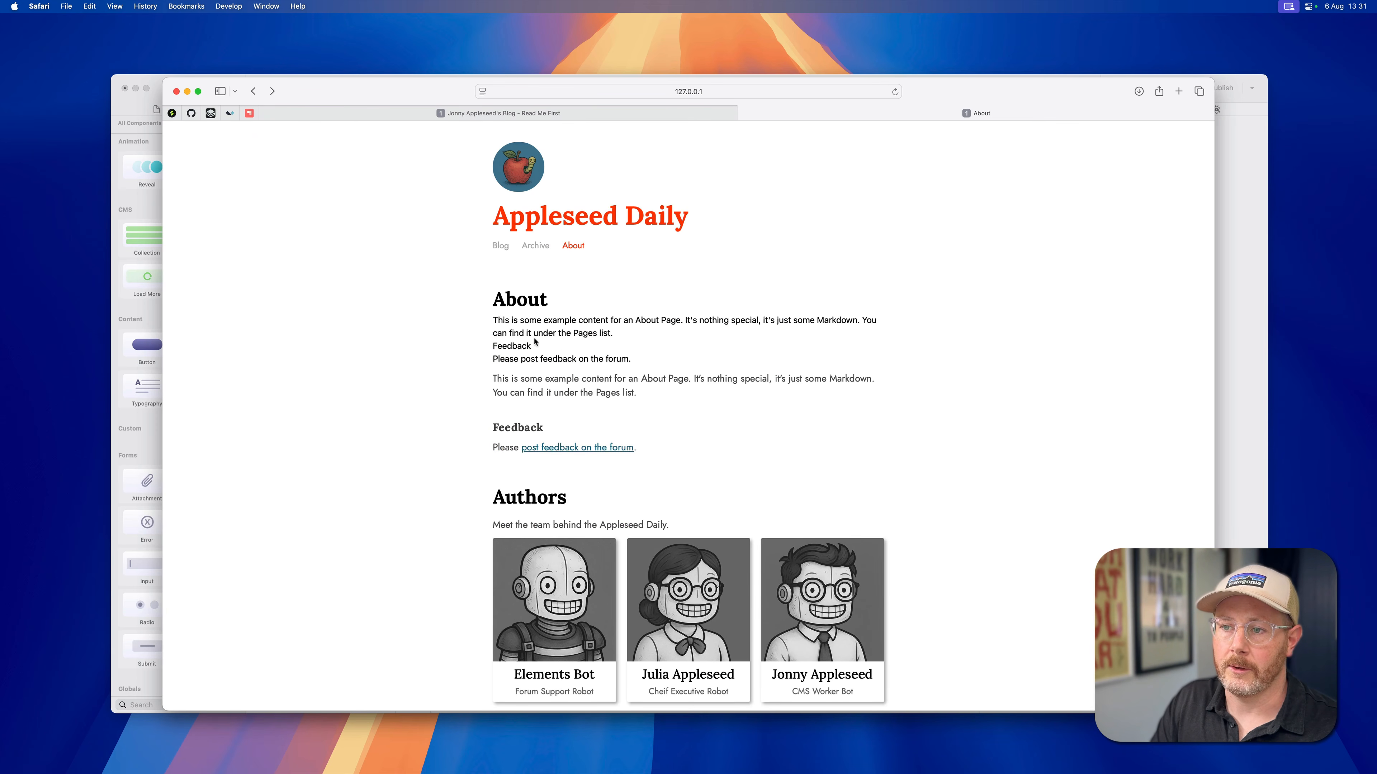
{"action": "left_click_drag", "start_coordinate": [508, 319], "coordinate": [605, 334]}
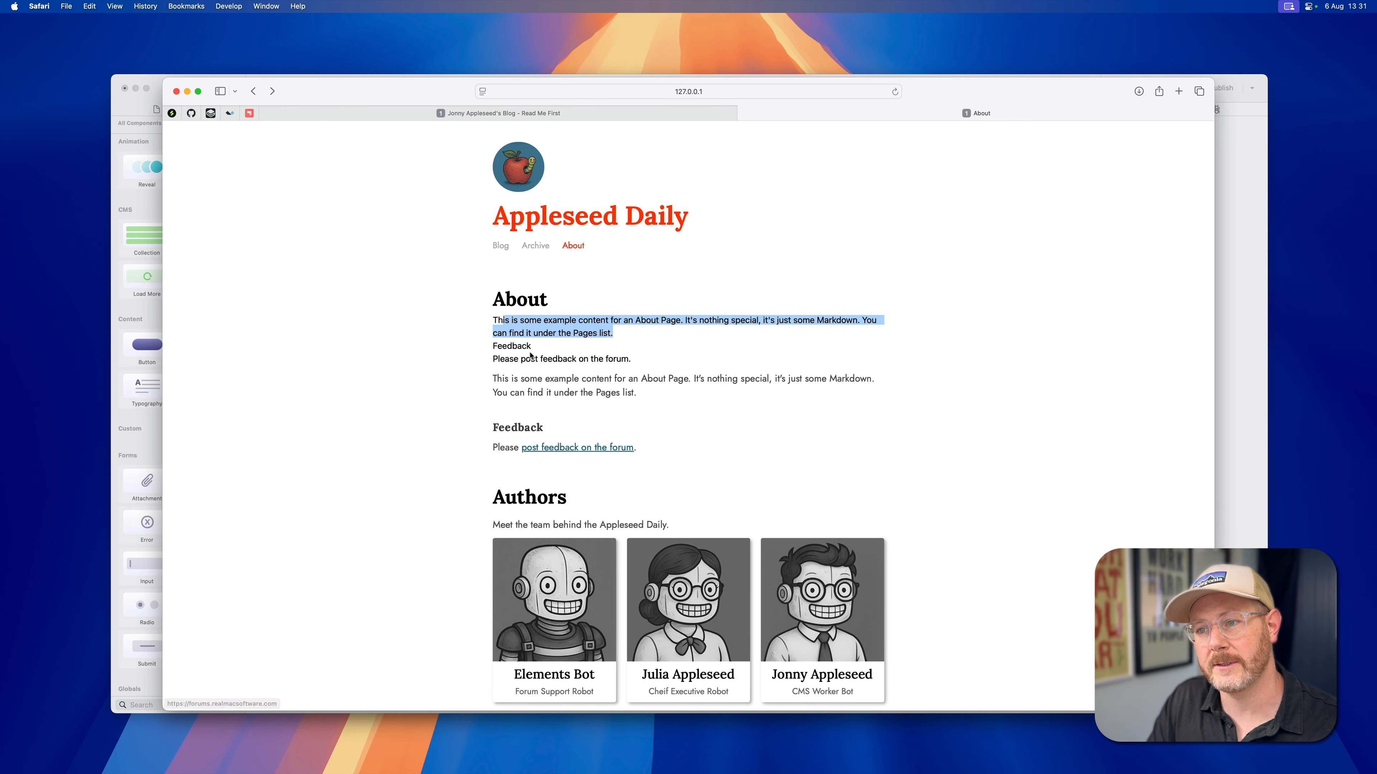
Step: Return to Elements and delete the first Item on the About page along with its Text component
{"action": "key", "text": "super+Tab"}
{"action": "left_click", "coordinate": [553, 316]}
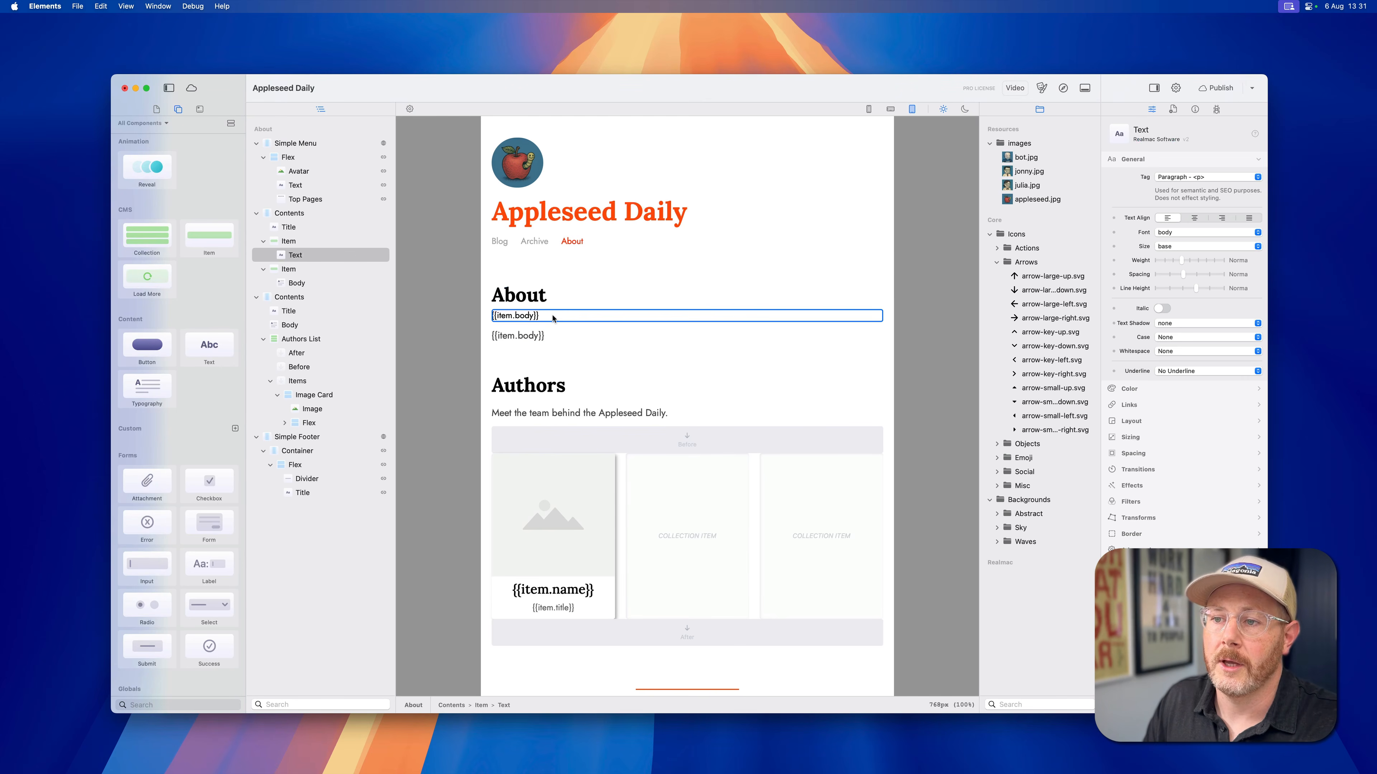
{"action": "key", "text": "BackSpace"}
{"action": "left_click", "coordinate": [553, 318]}
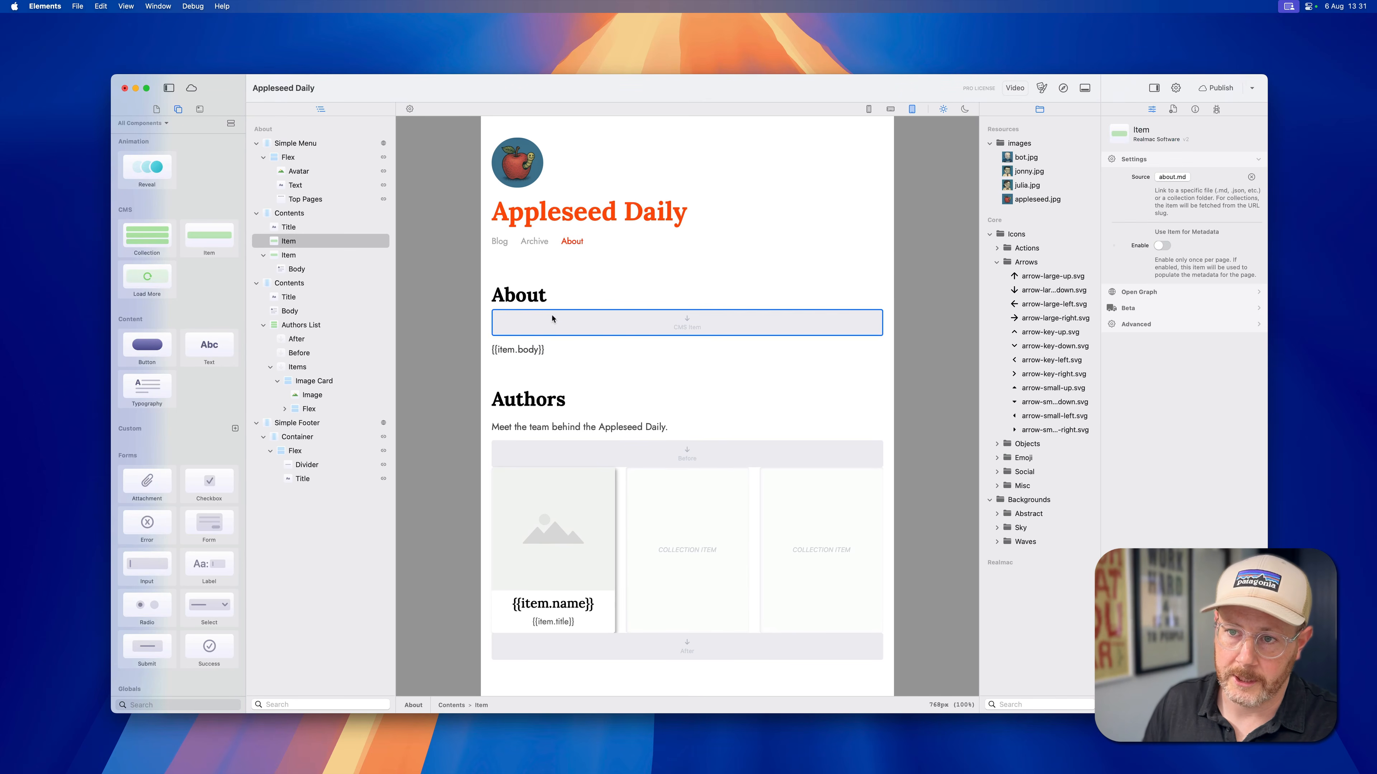
{"action": "key", "text": "BackSpace"}
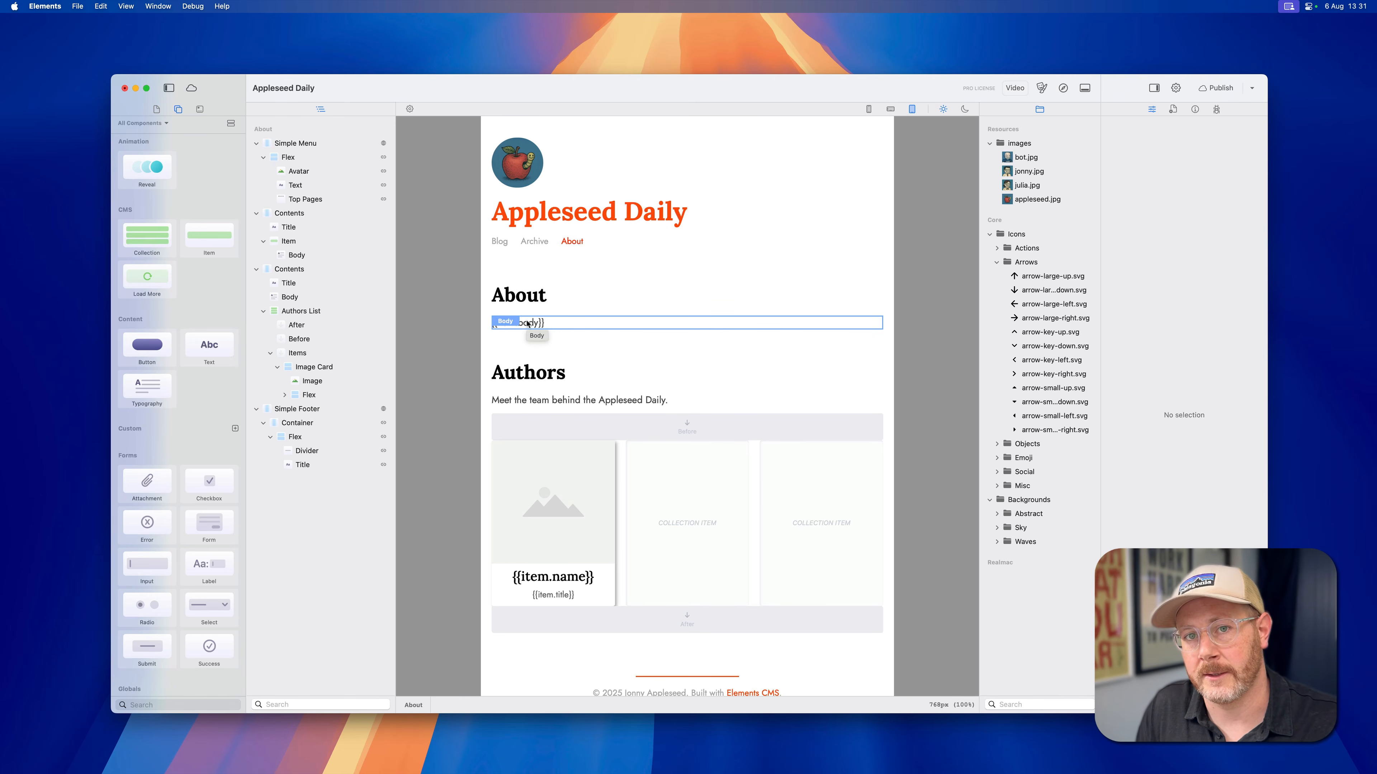
Step: Select the remaining Item's Body component, show its General settings, and open the custom article typography style in the theme editor
{"action": "left_click", "coordinate": [295, 257]}
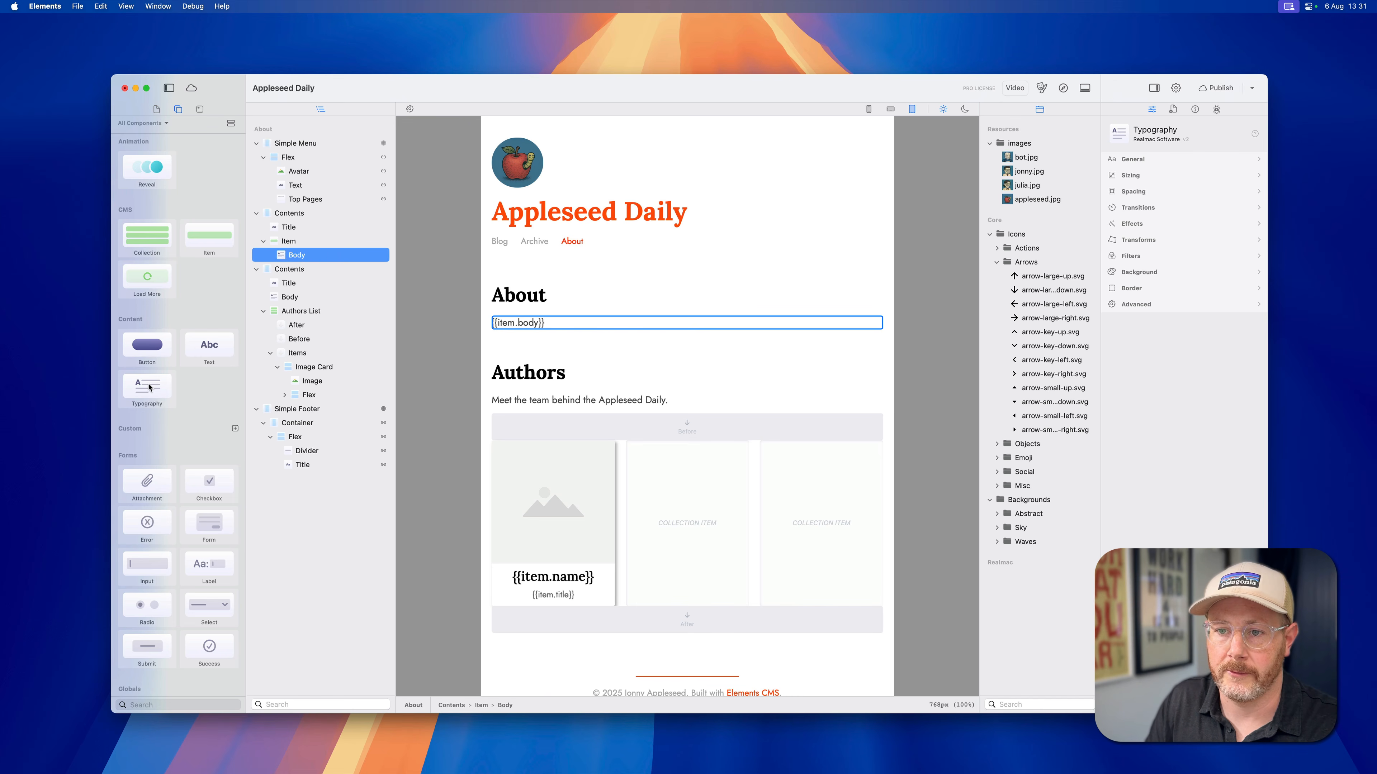
{"action": "left_click", "coordinate": [1165, 159]}
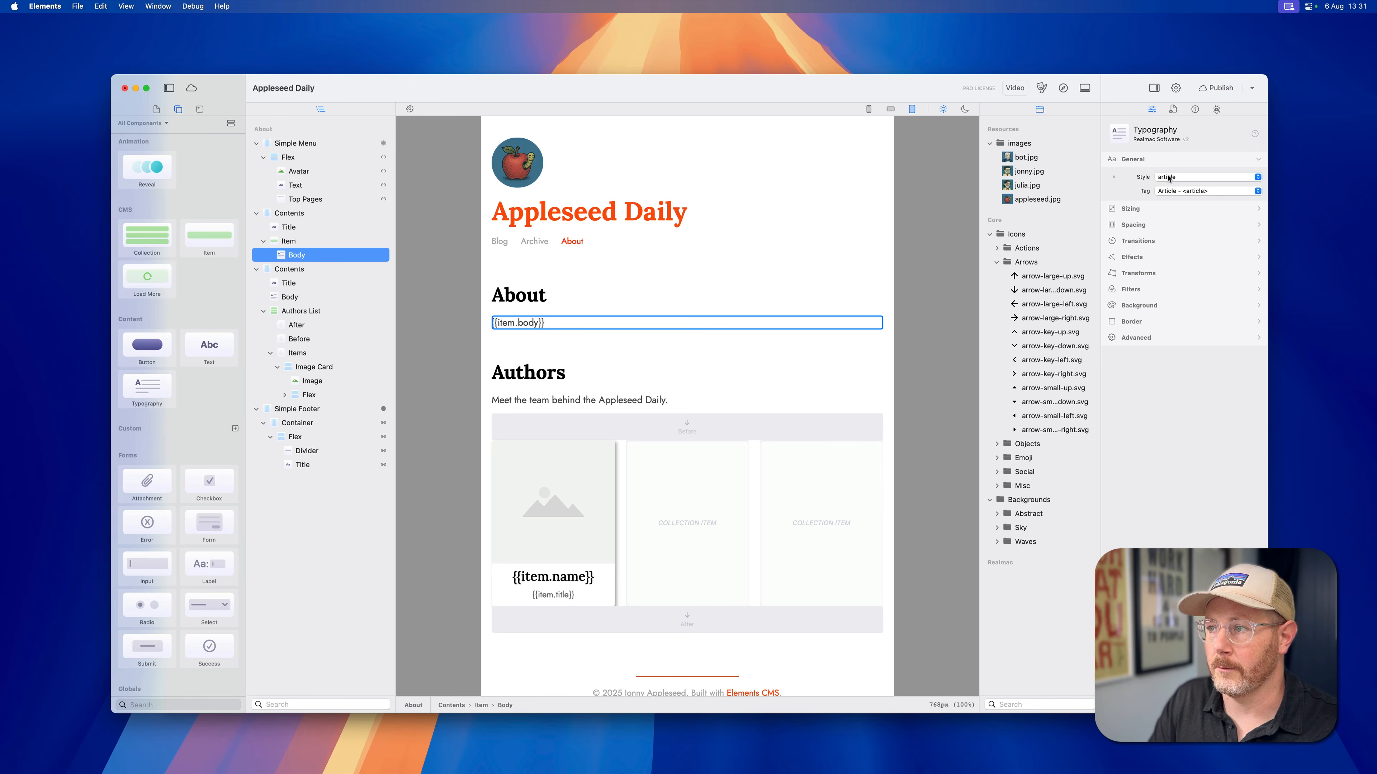
{"action": "left_click", "coordinate": [1041, 88]}
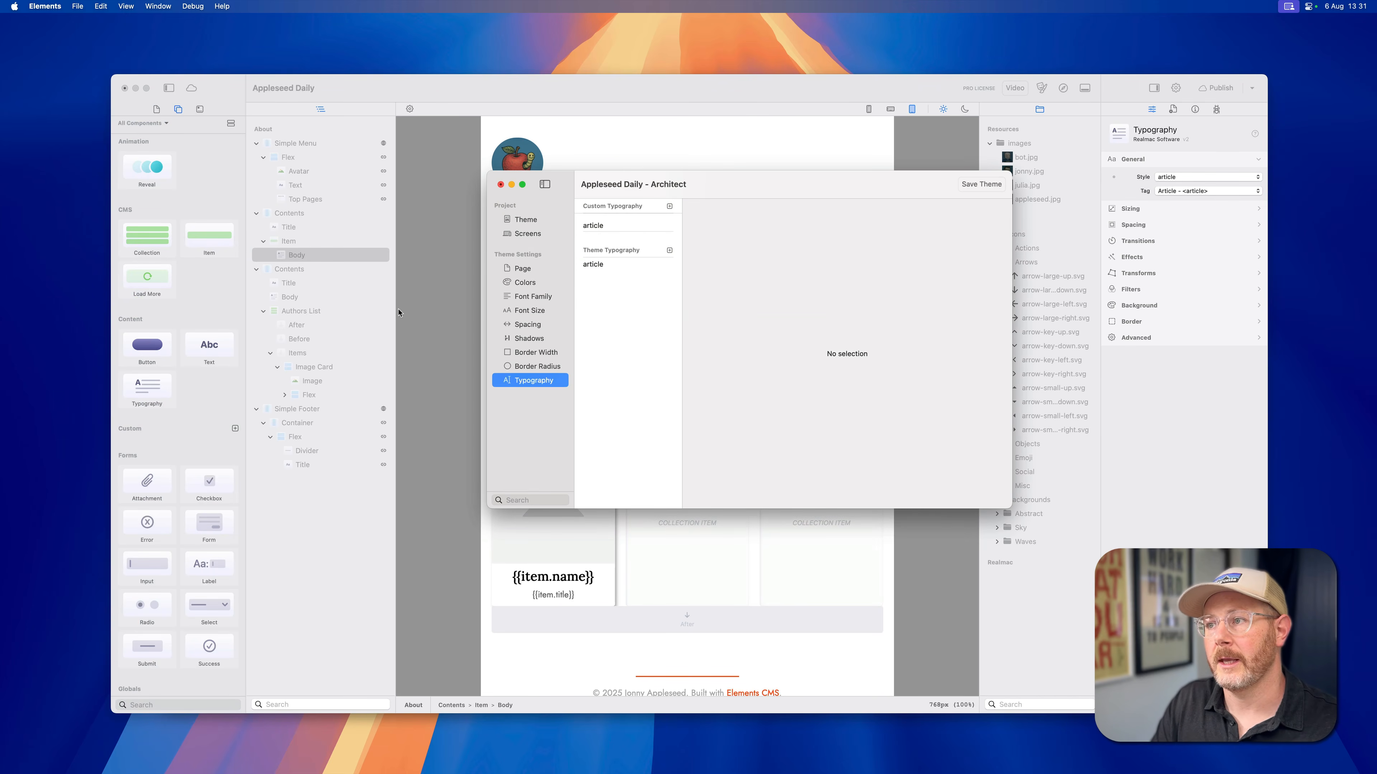
{"action": "left_click", "coordinate": [593, 225]}
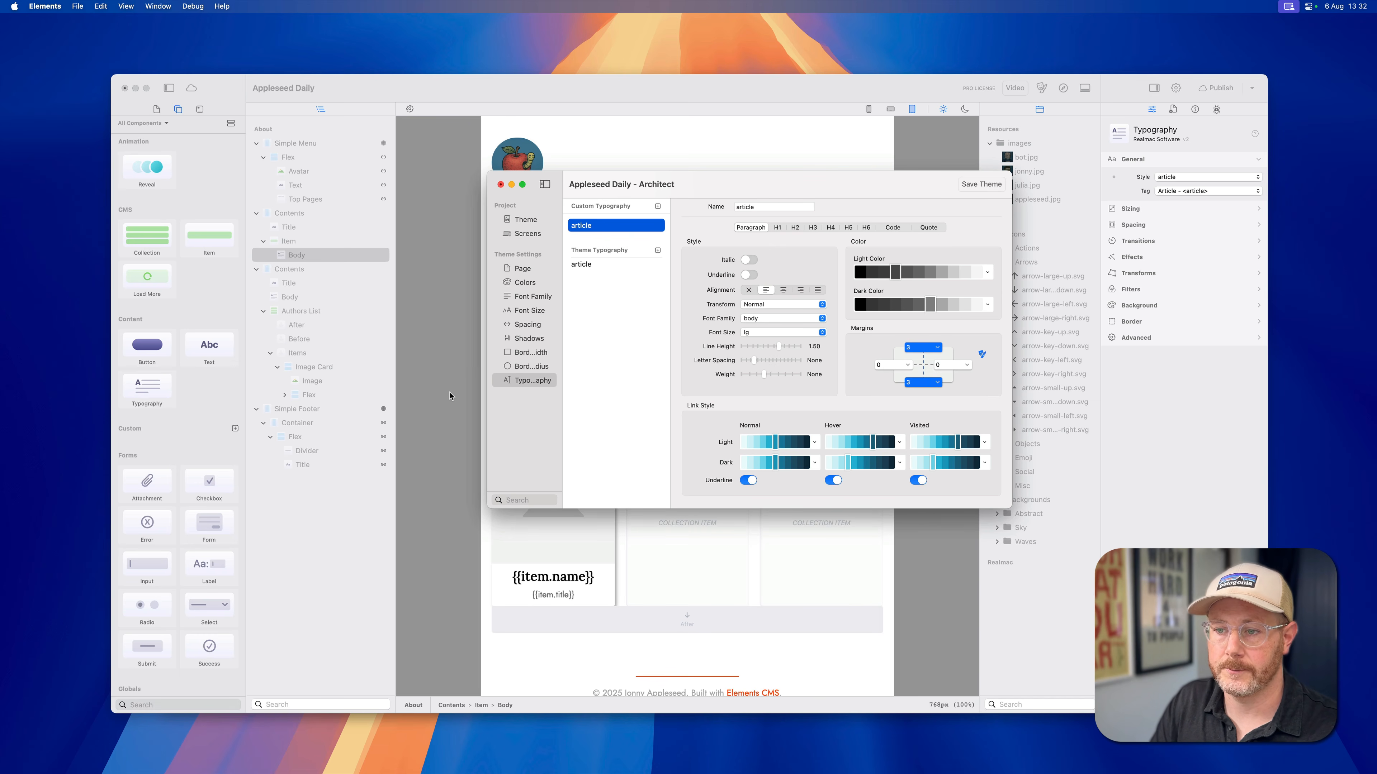
Step: Switch to Safari and examine the intro paragraph and Feedback heading styling on the About page preview
{"action": "key", "text": "super+Tab"}
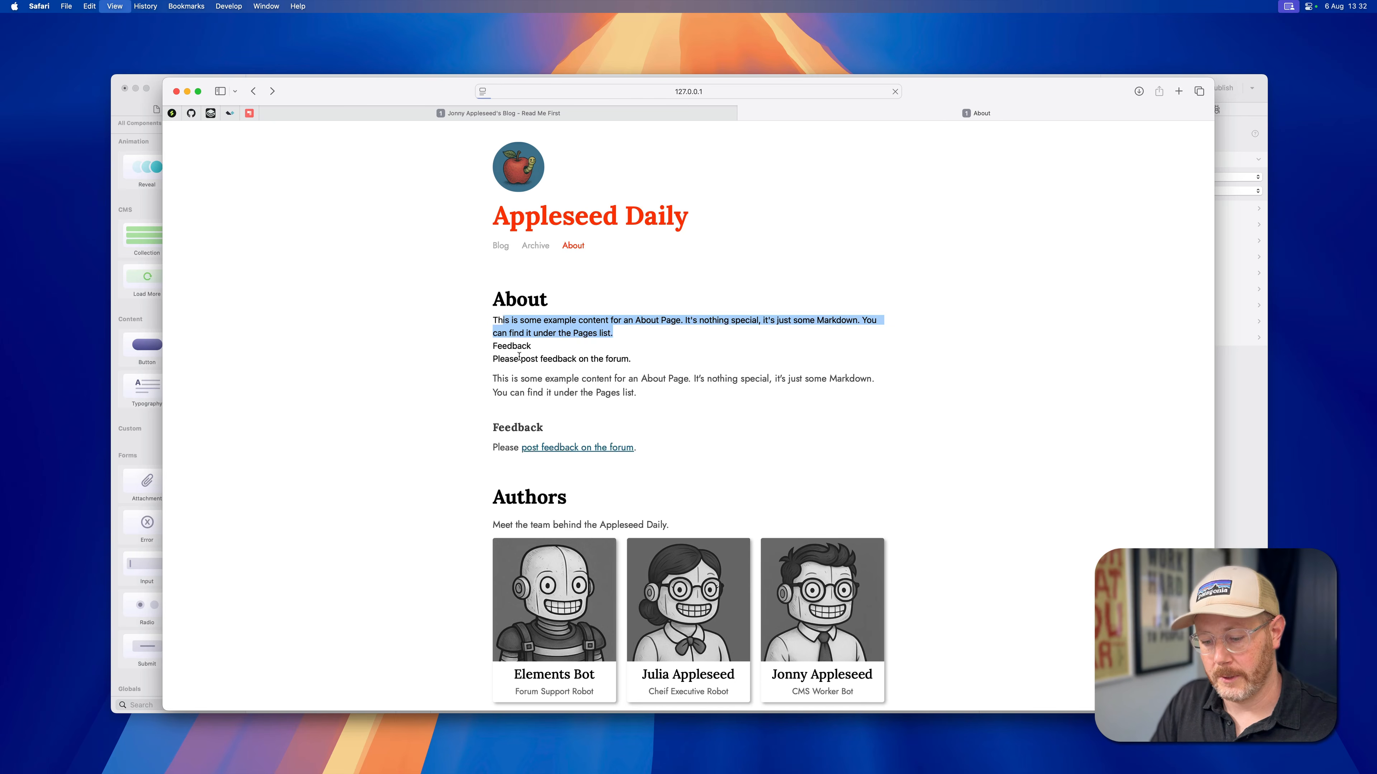
{"action": "left_click_drag", "start_coordinate": [493, 327], "coordinate": [637, 341]}
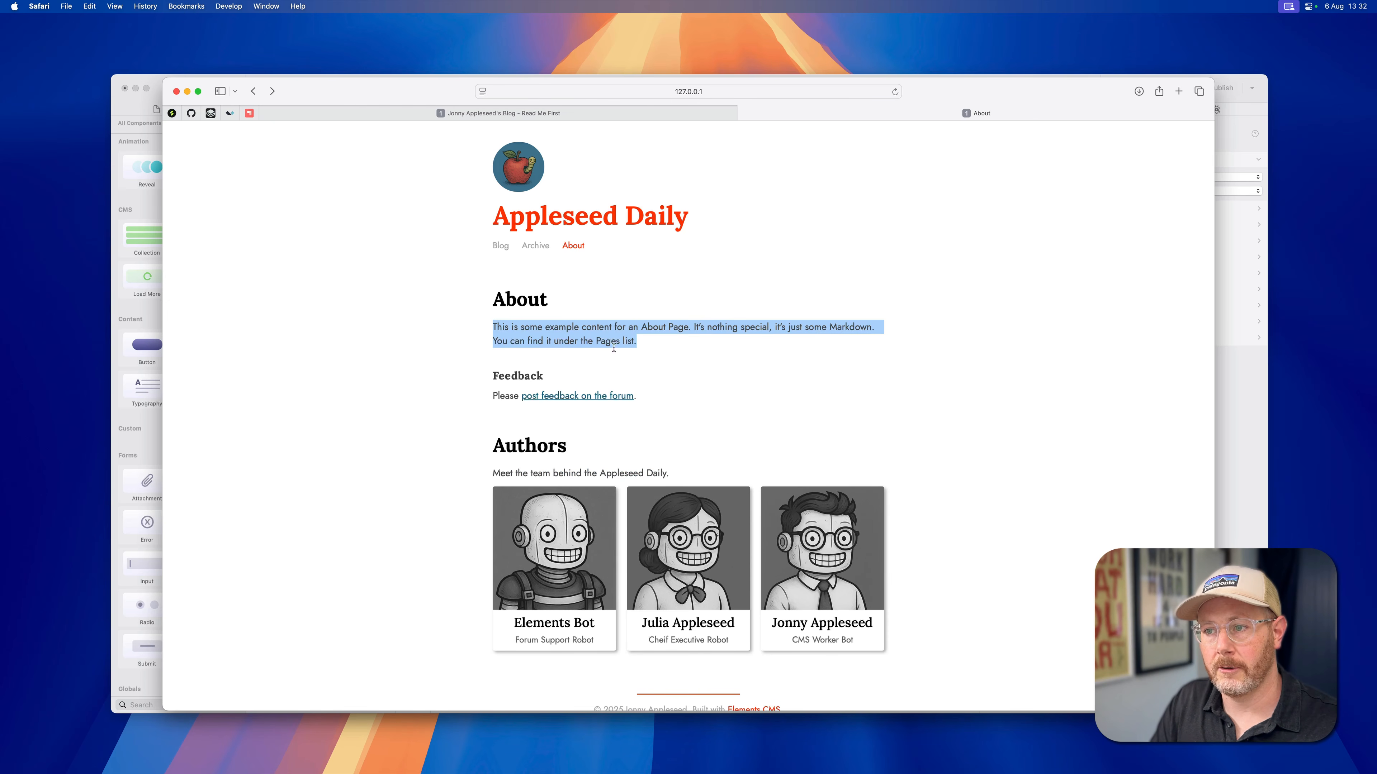
{"action": "left_click_drag", "start_coordinate": [486, 377], "coordinate": [572, 377]}
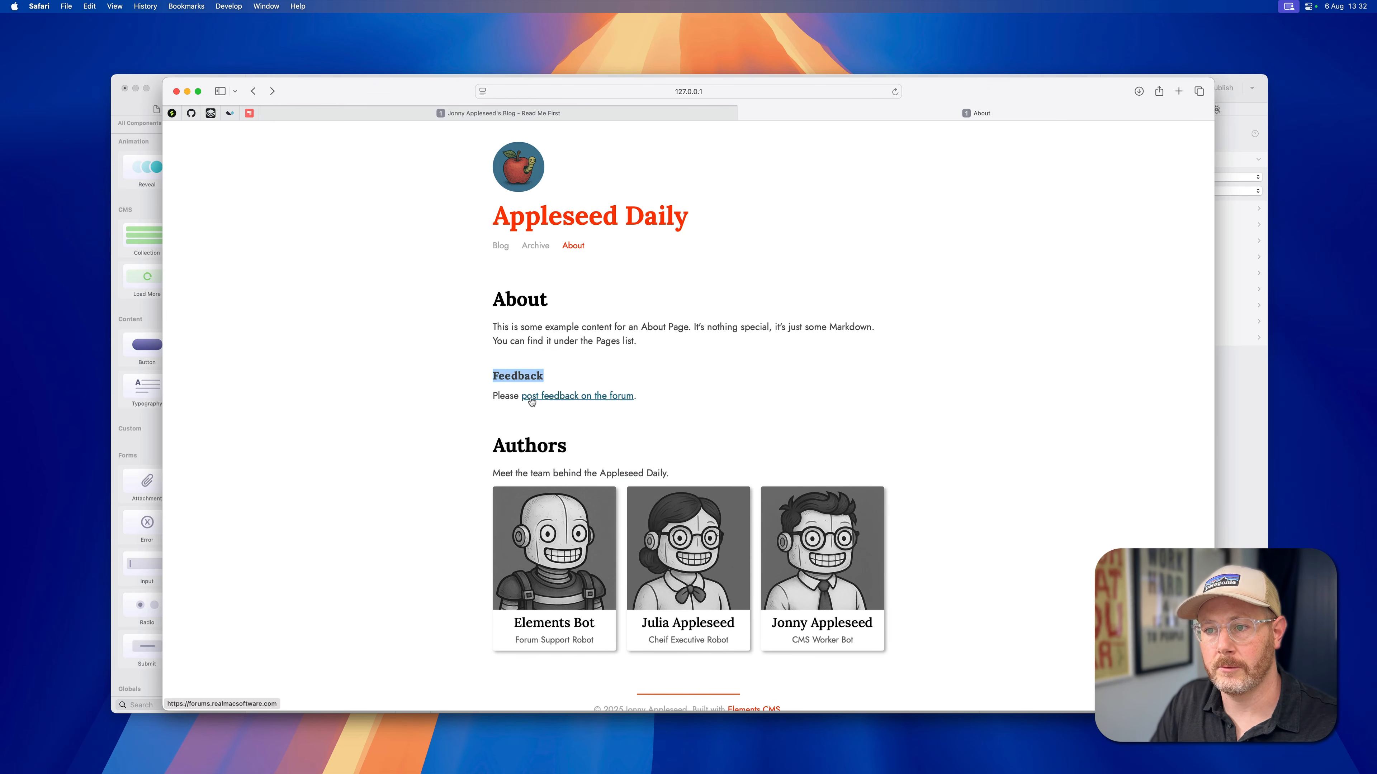
Step: In Elements, set the article paragraph's light Normal and Hover link colours to brand, and reload the preview in Safari
{"action": "key", "text": "super+Tab"}
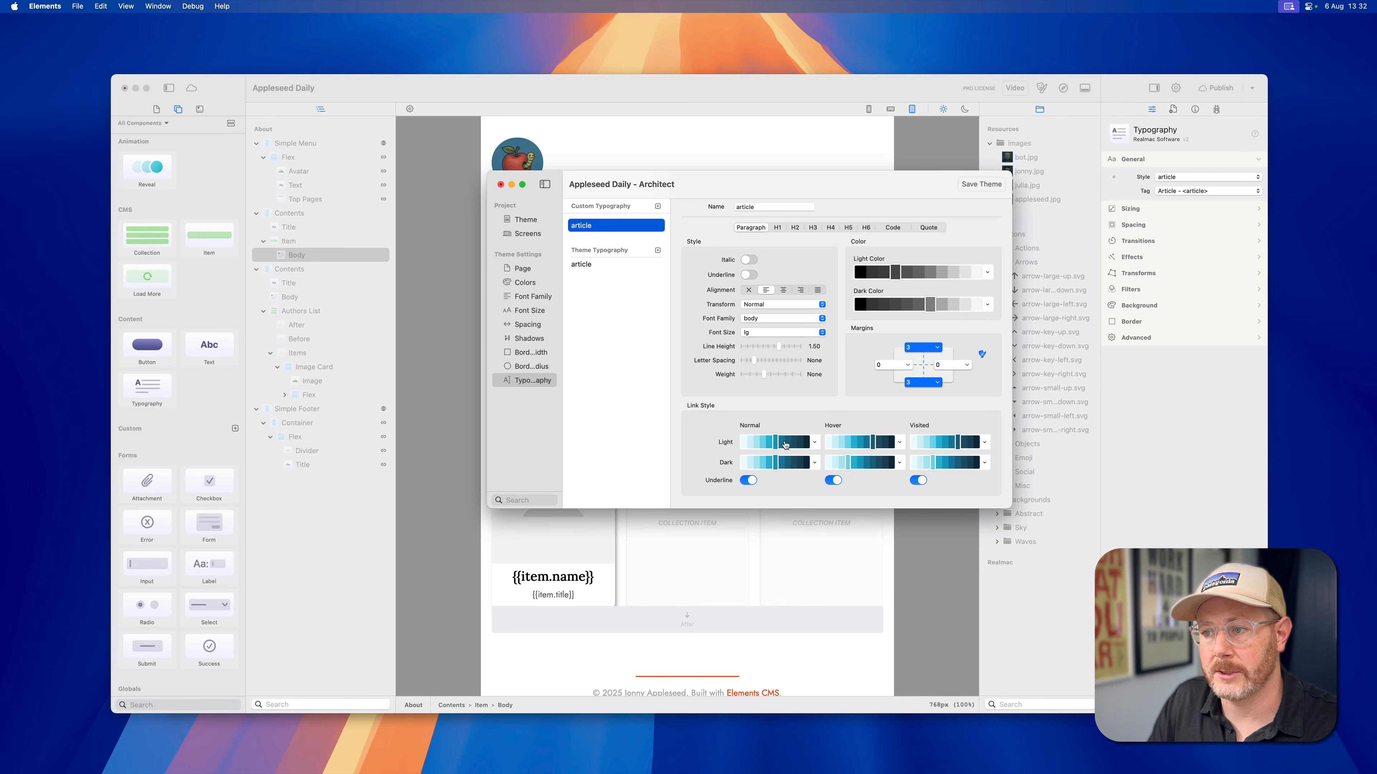
{"action": "left_click", "coordinate": [814, 443]}
{"action": "type", "text": "bra"}
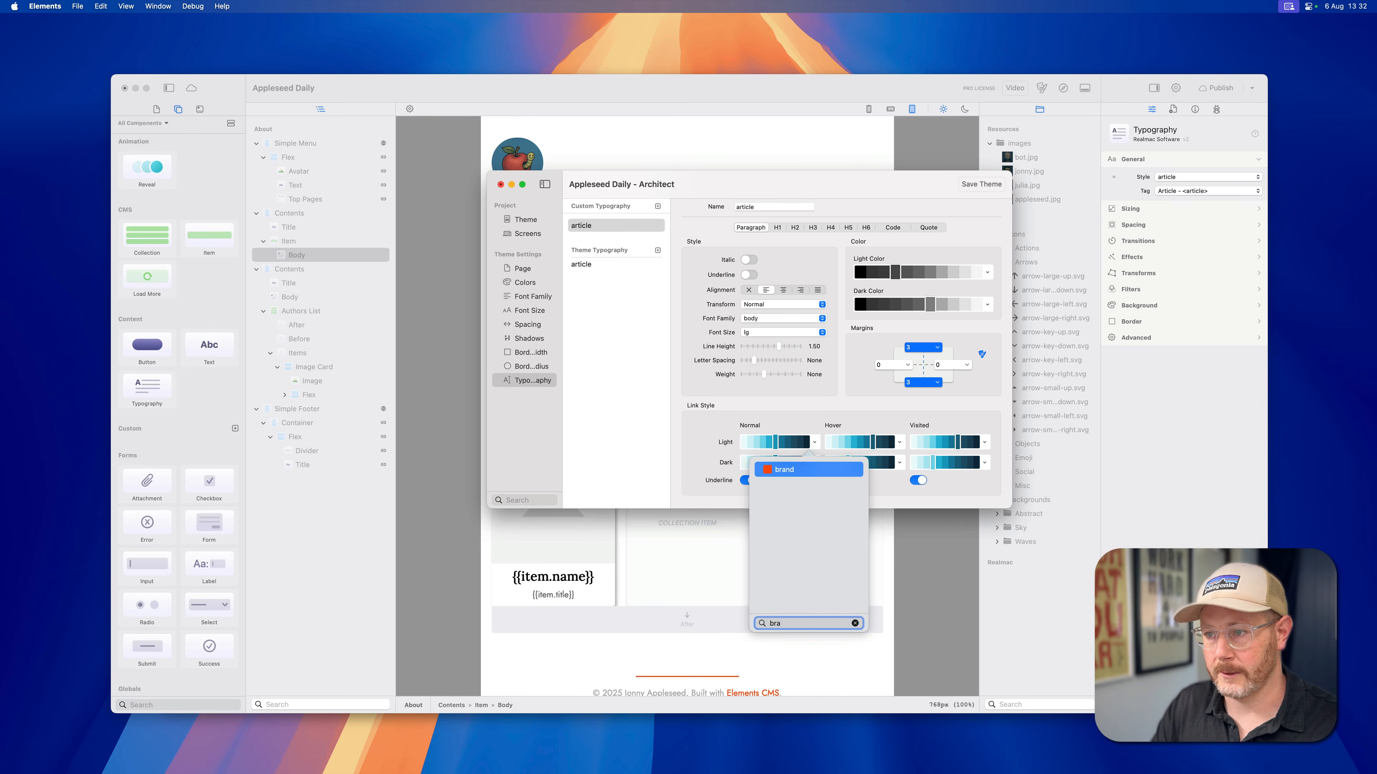
{"action": "key", "text": "Return"}
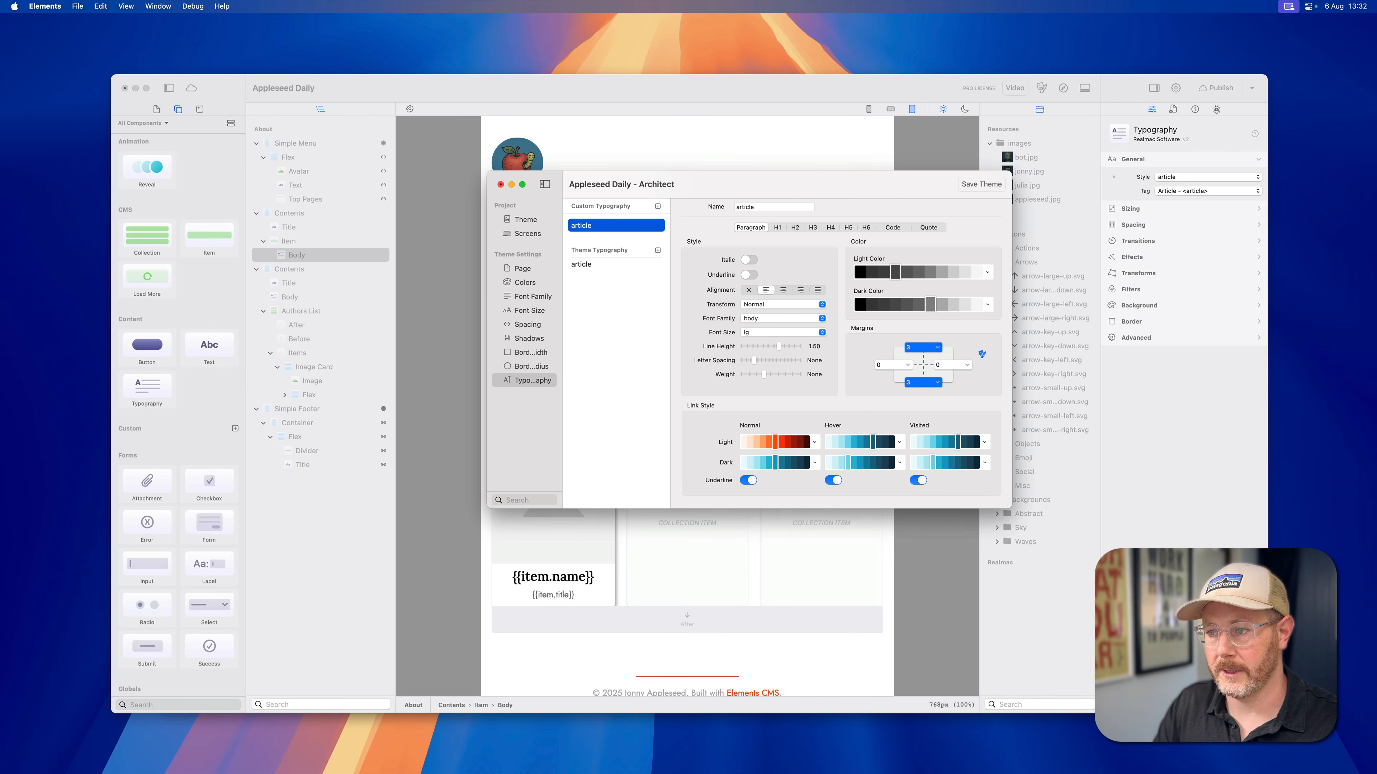
{"action": "left_click", "coordinate": [899, 443]}
{"action": "type", "text": "bra"}
{"action": "key", "text": "Return"}
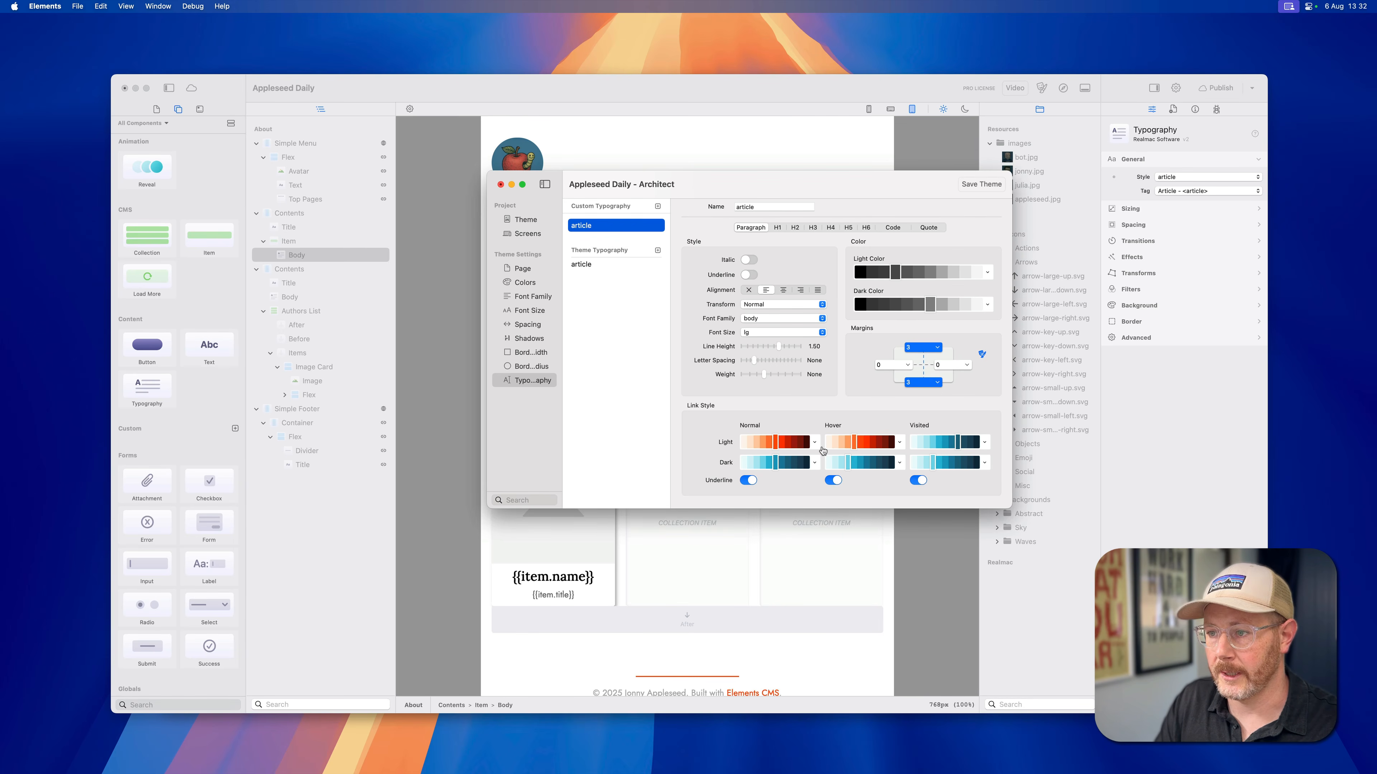
{"action": "key", "text": "super+Tab"}
{"action": "key", "text": "super+r"}
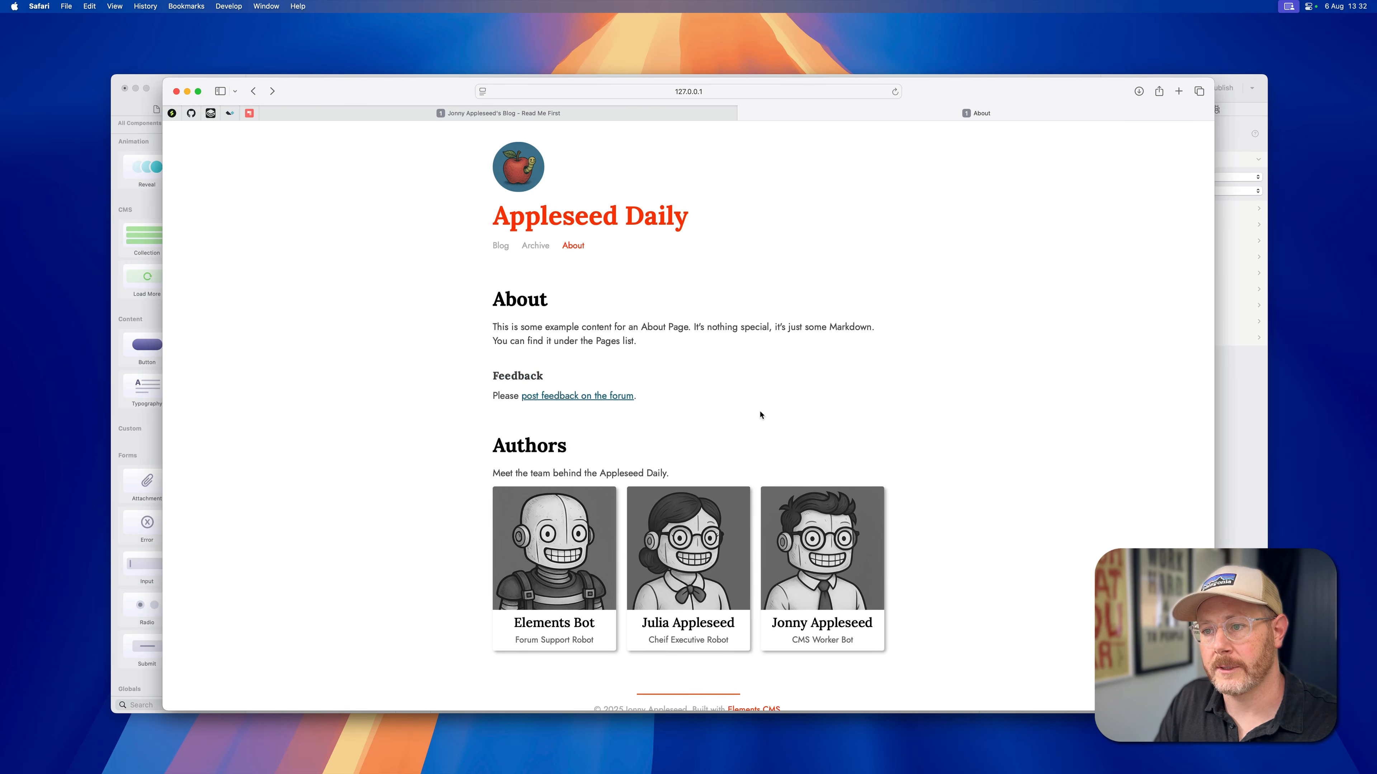
Step: In Elements, set the paragraph's light Visited link colour to a mid brand shade, and check the forum link in Safari
{"action": "key", "text": "super+Tab"}
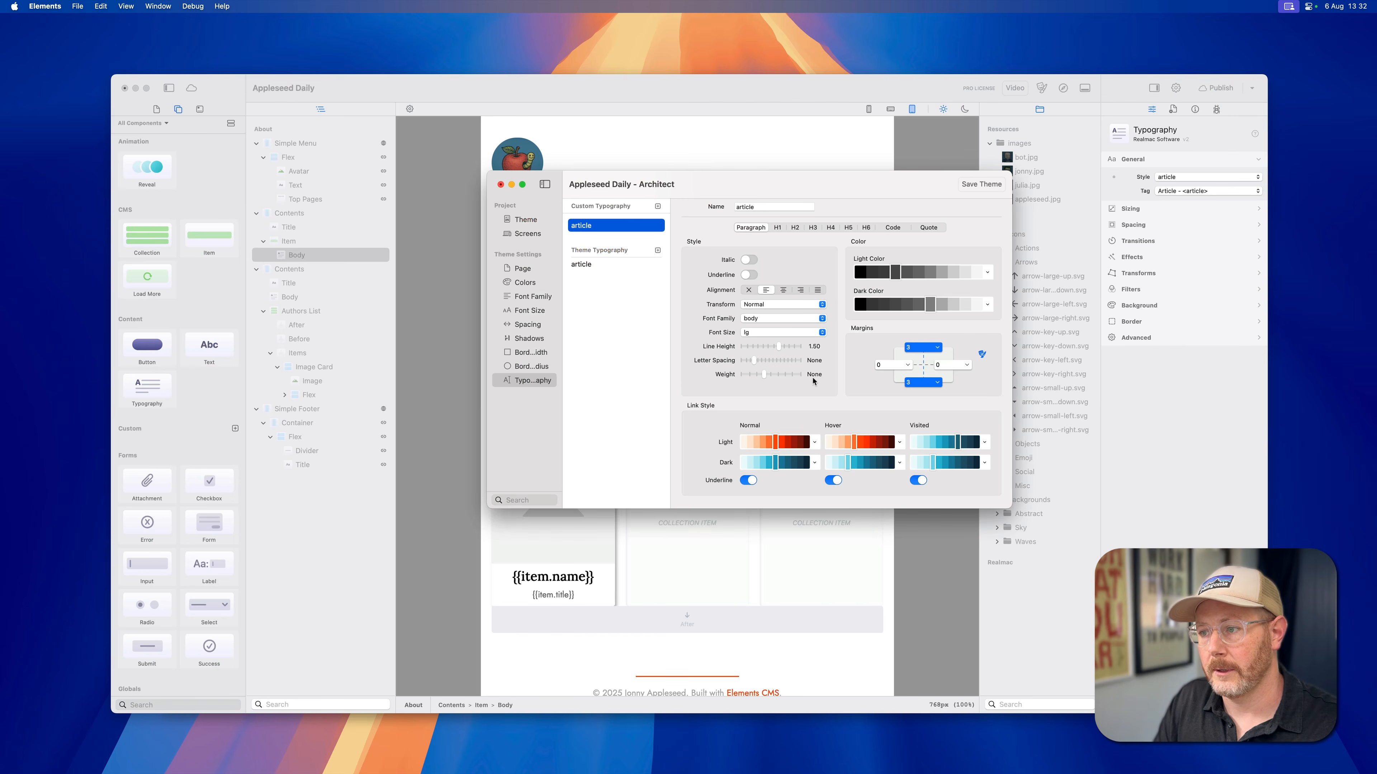
{"action": "left_click", "coordinate": [984, 443]}
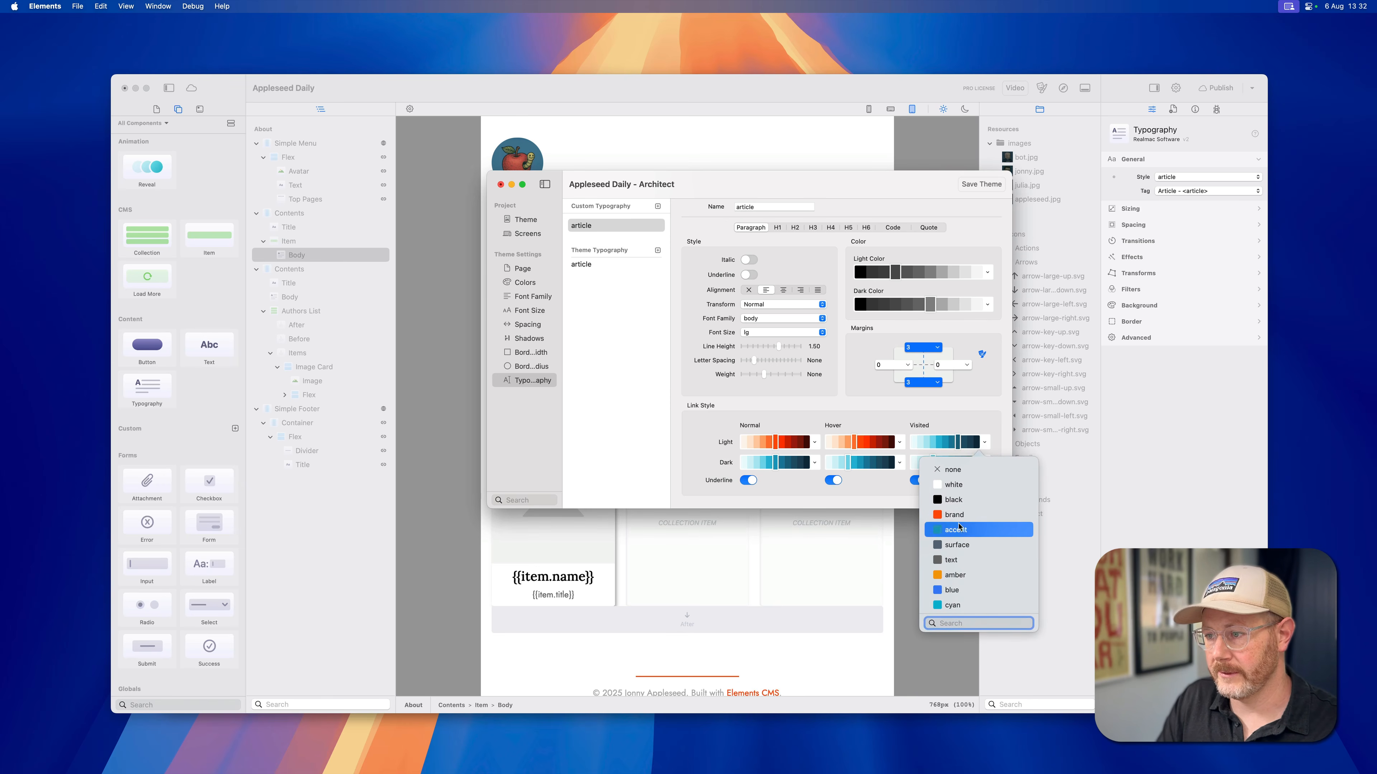
{"action": "left_click", "coordinate": [961, 490]}
{"action": "left_click", "coordinate": [944, 442]}
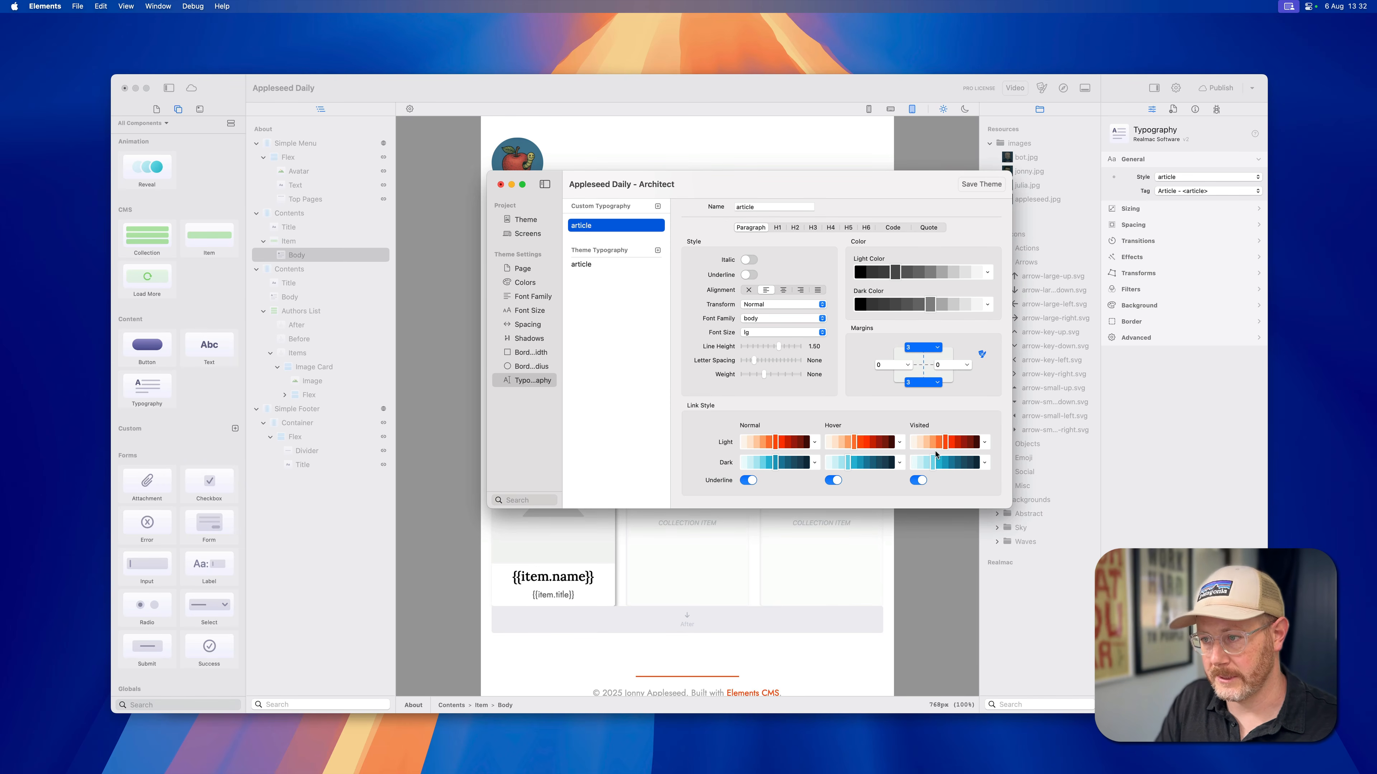
{"action": "key", "text": "super+Tab"}
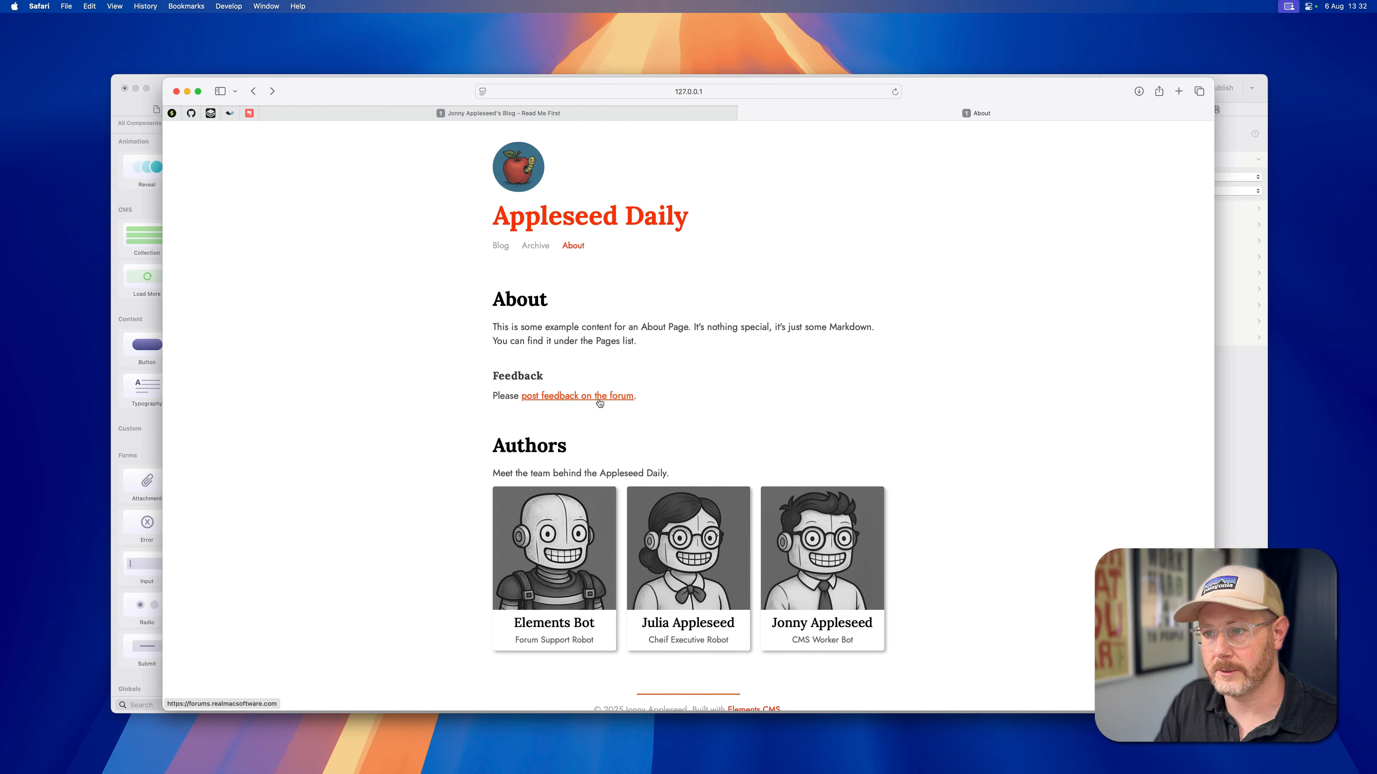
Step: In Elements, turn off the underline for hovered paragraph links and check the forum link in the Safari preview
{"action": "key", "text": "super+Tab"}
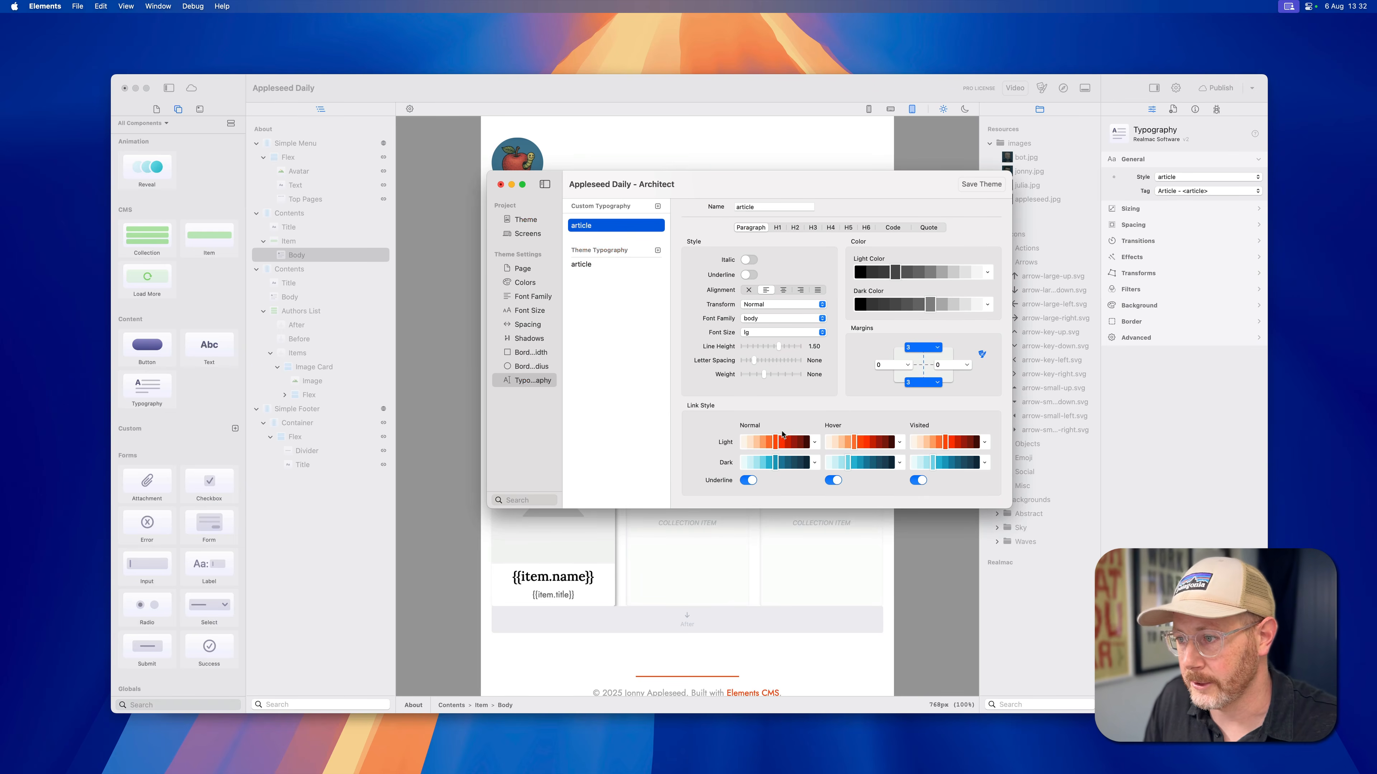
{"action": "left_click", "coordinate": [840, 481]}
{"action": "key", "text": "super+Tab"}
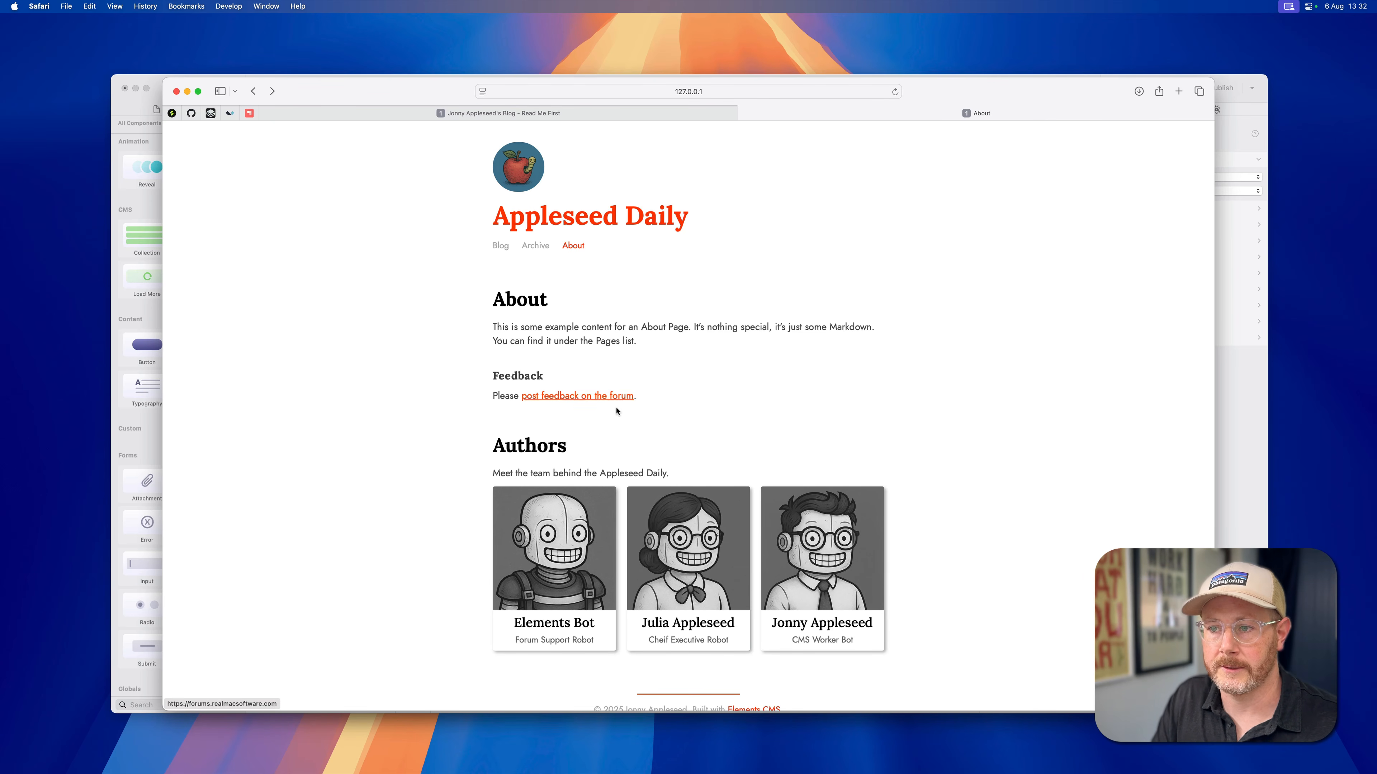
Step: In Elements, set the article style's H2 font size to 3xl, check the Feedback heading in Safari, and close the theme editor
{"action": "key", "text": "super+Tab"}
{"action": "left_click", "coordinate": [791, 227]}
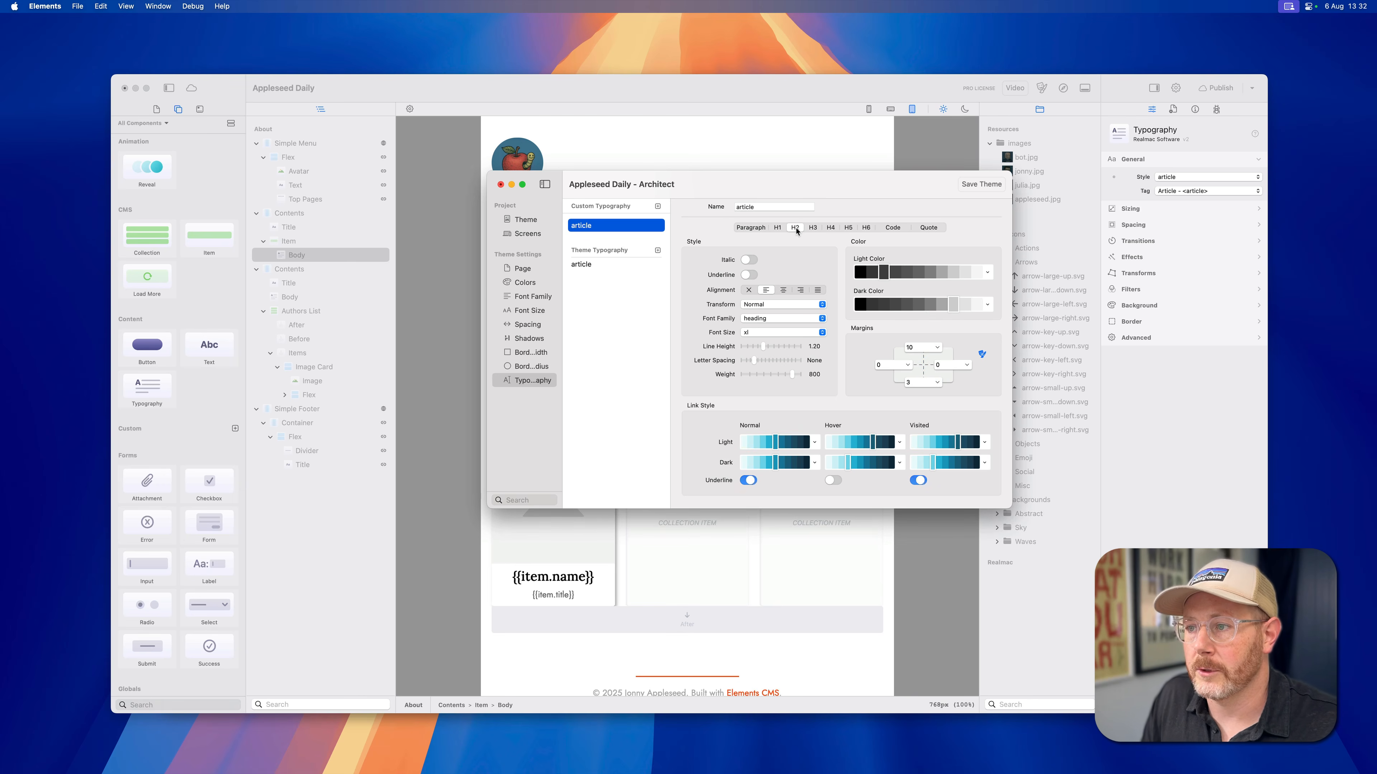
{"action": "left_click", "coordinate": [765, 332]}
{"action": "left_click", "coordinate": [765, 353]}
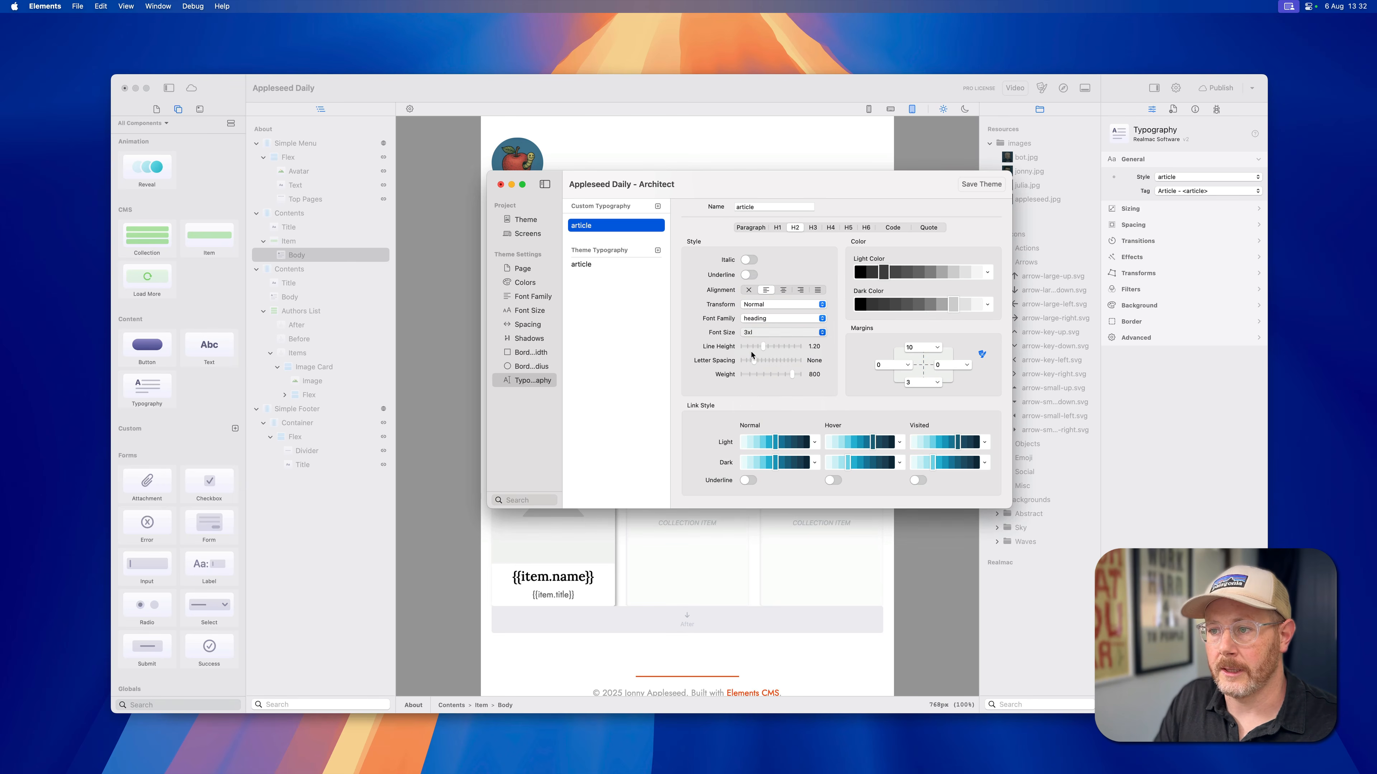
{"action": "key", "text": "super+Tab"}
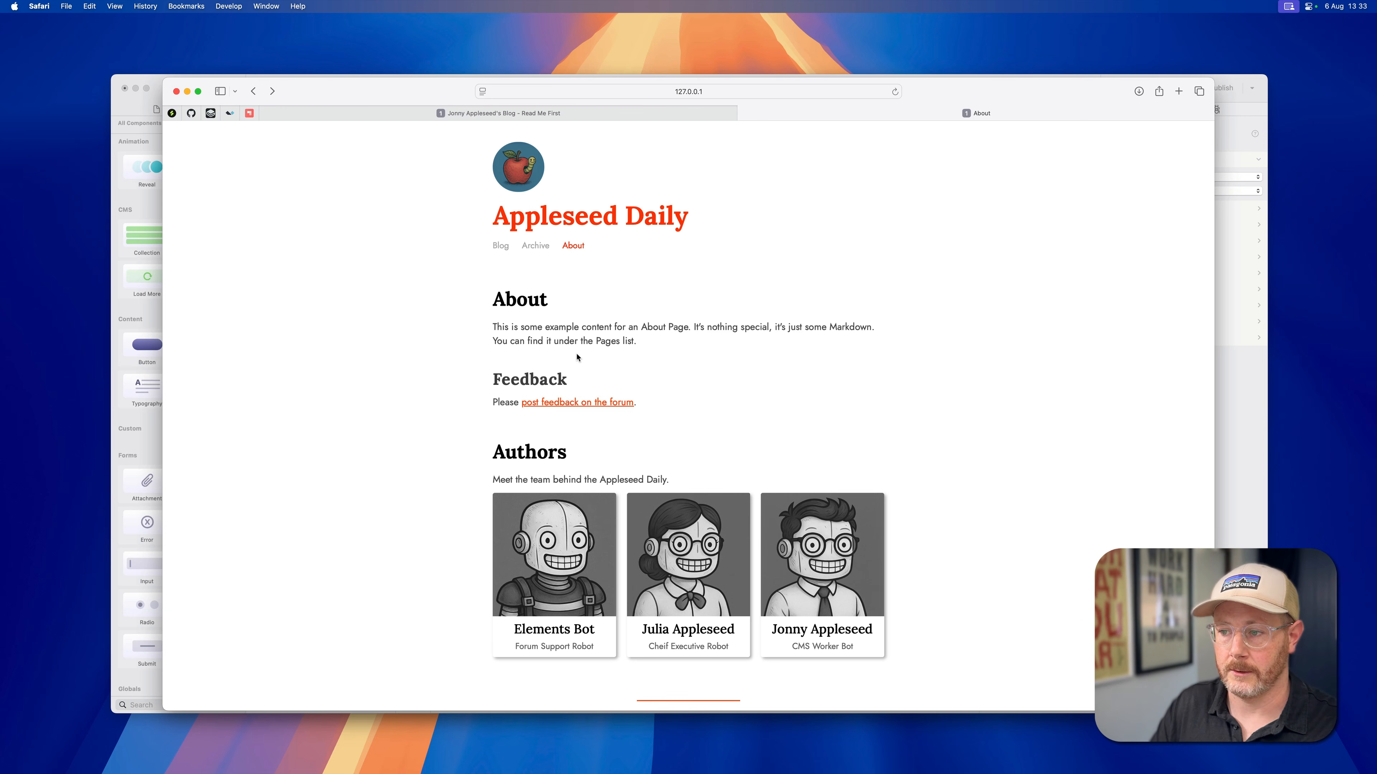
{"action": "key", "text": "super+Tab"}
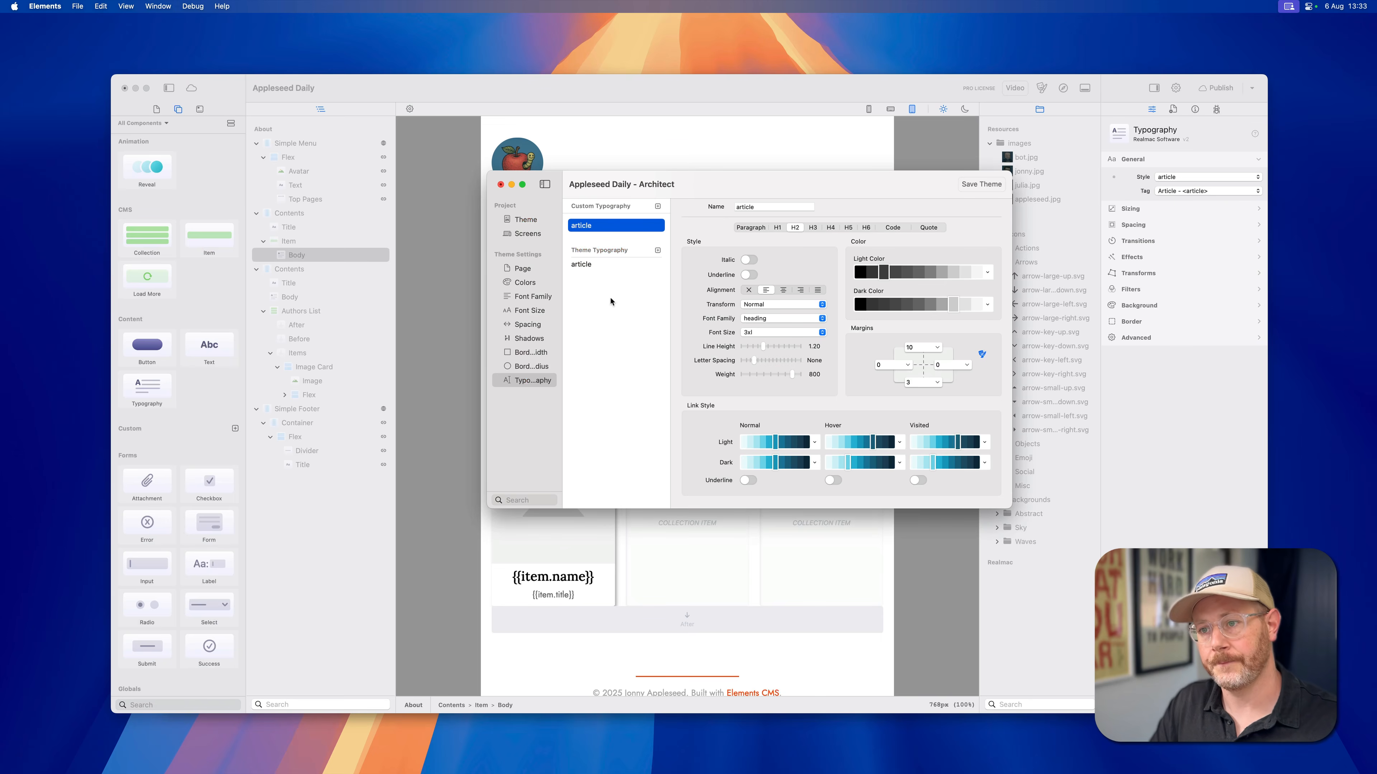
{"action": "left_click", "coordinate": [500, 185]}
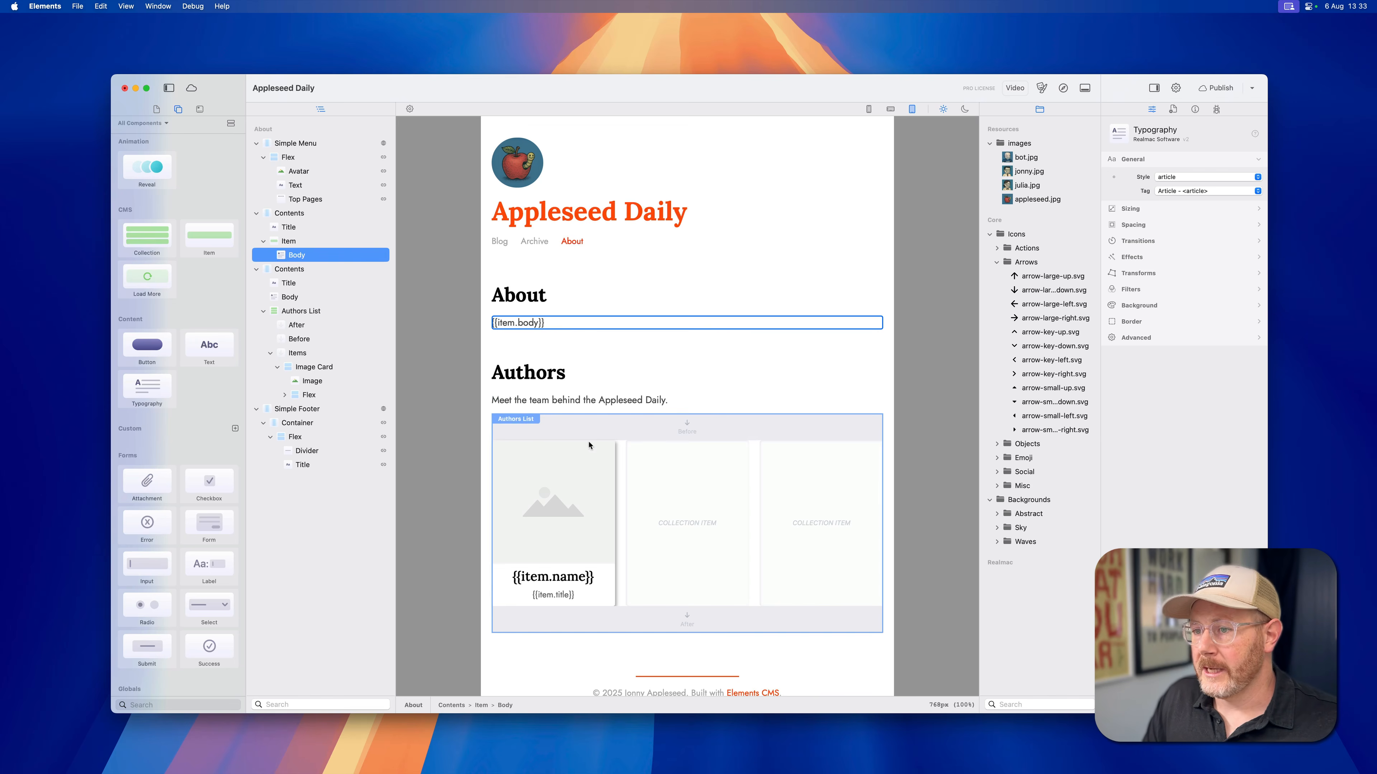
Step: Examine the Authors List collection settings, the Image Card's link, and the Image component's CMS source field
{"action": "left_click", "coordinate": [613, 427]}
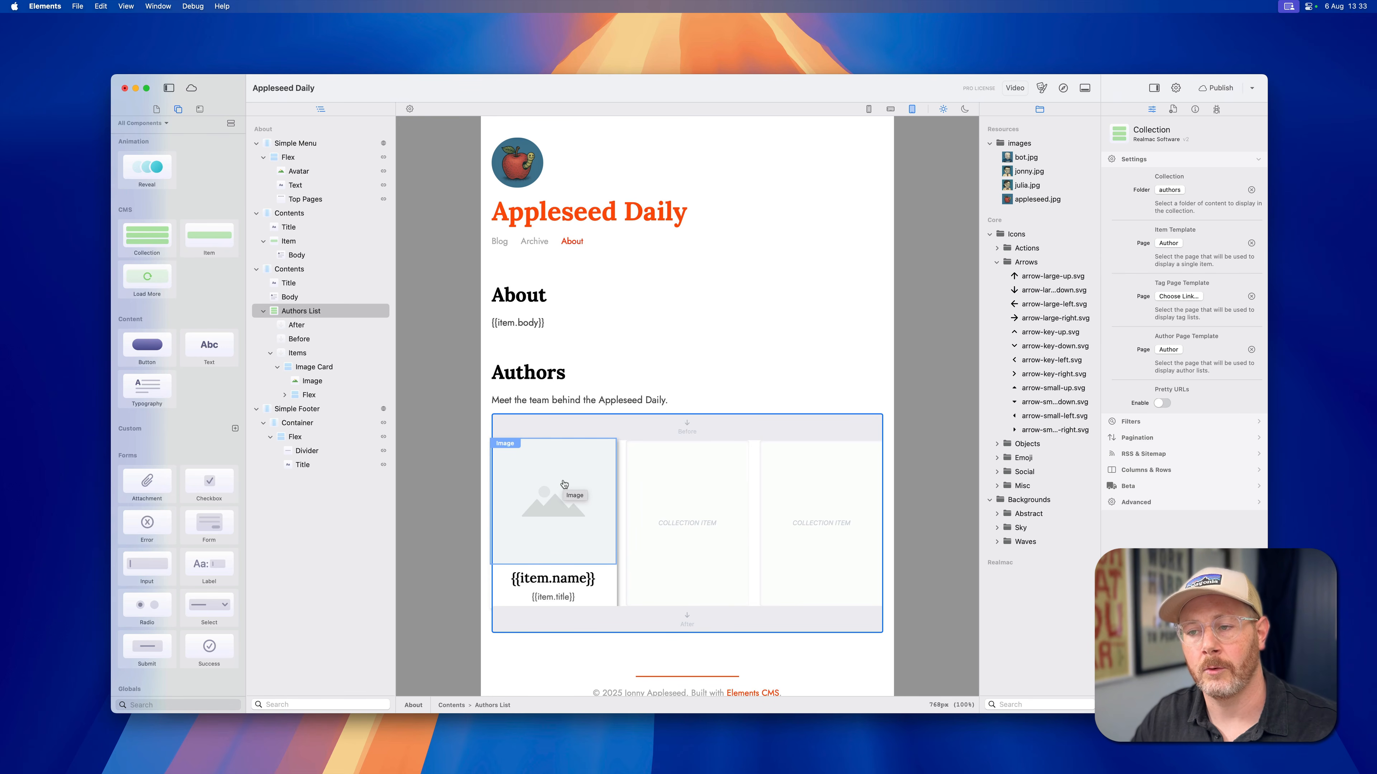
{"action": "left_click", "coordinate": [578, 481]}
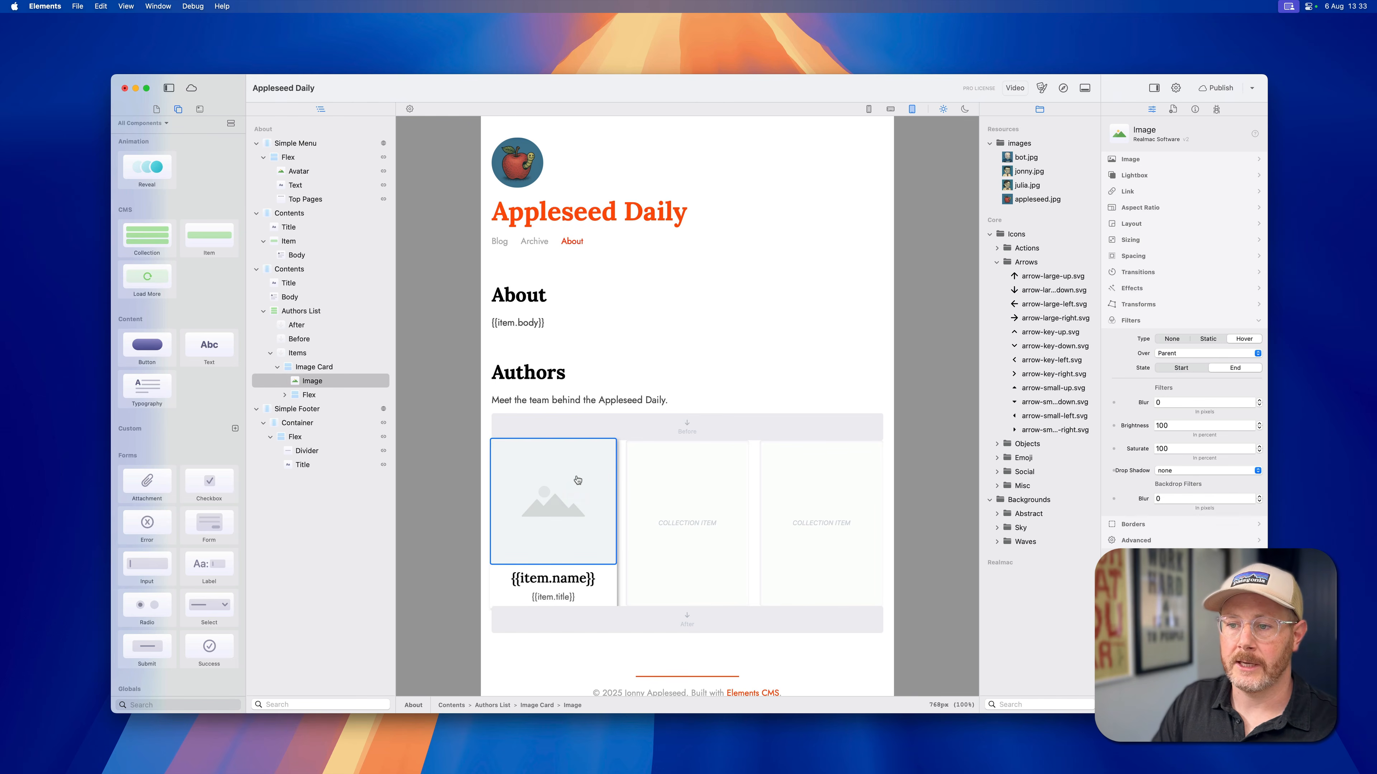
{"action": "left_click", "coordinate": [315, 367]}
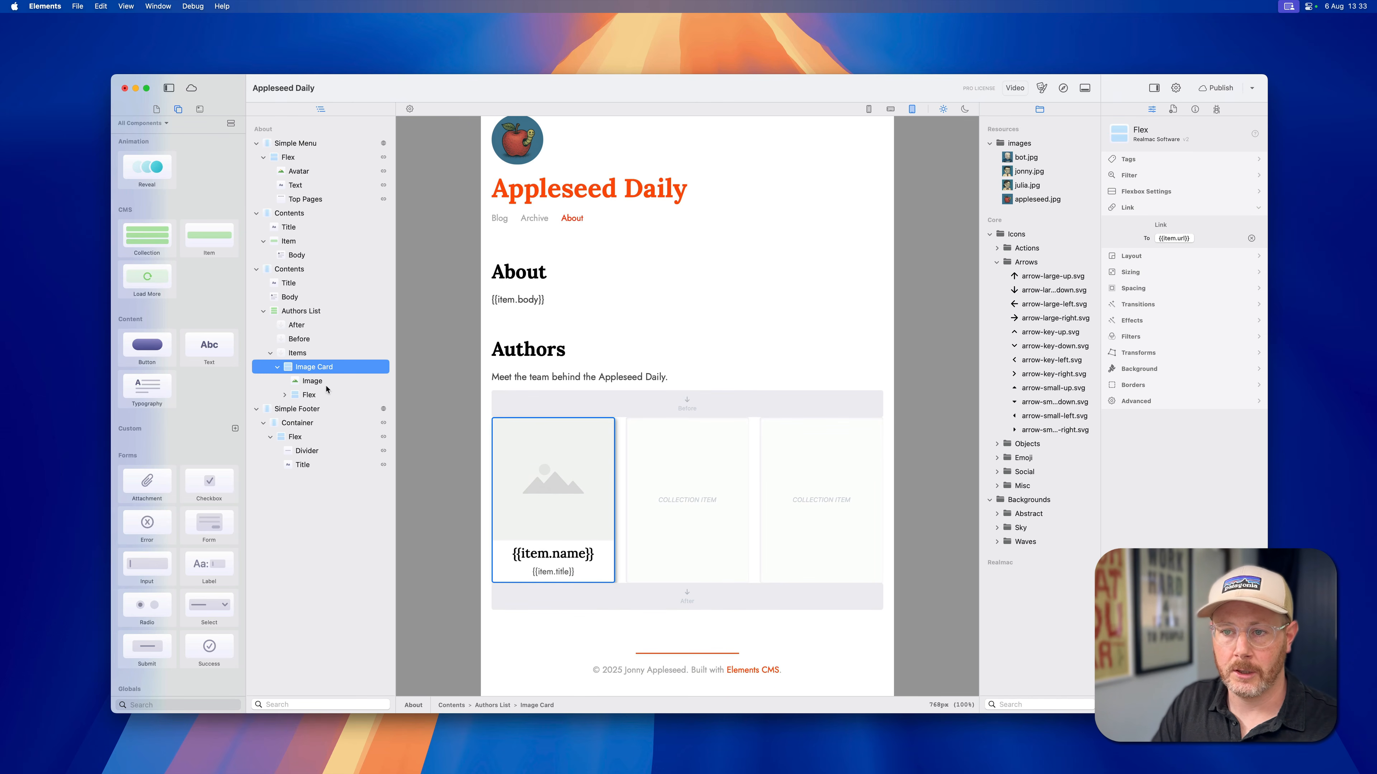
{"action": "left_click", "coordinate": [567, 479]}
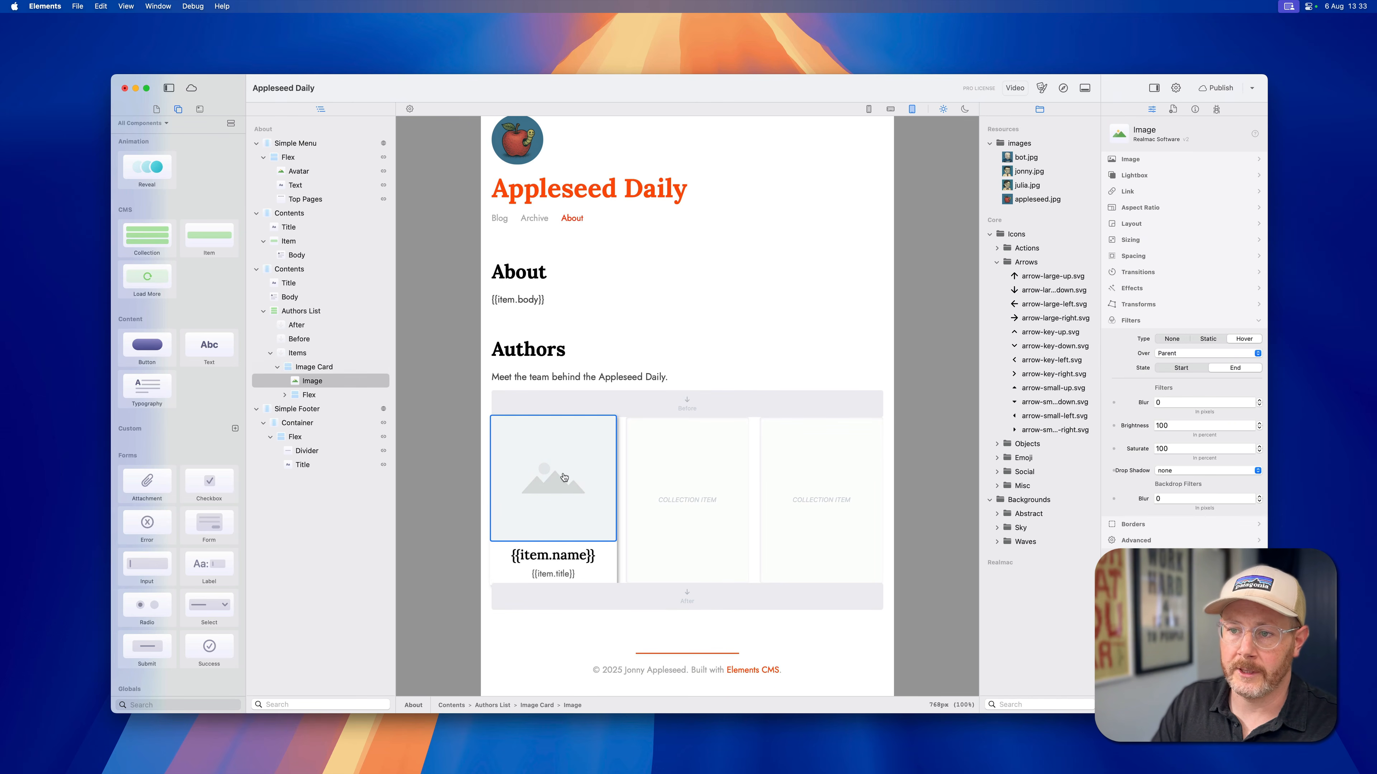
{"action": "left_click", "coordinate": [1187, 159]}
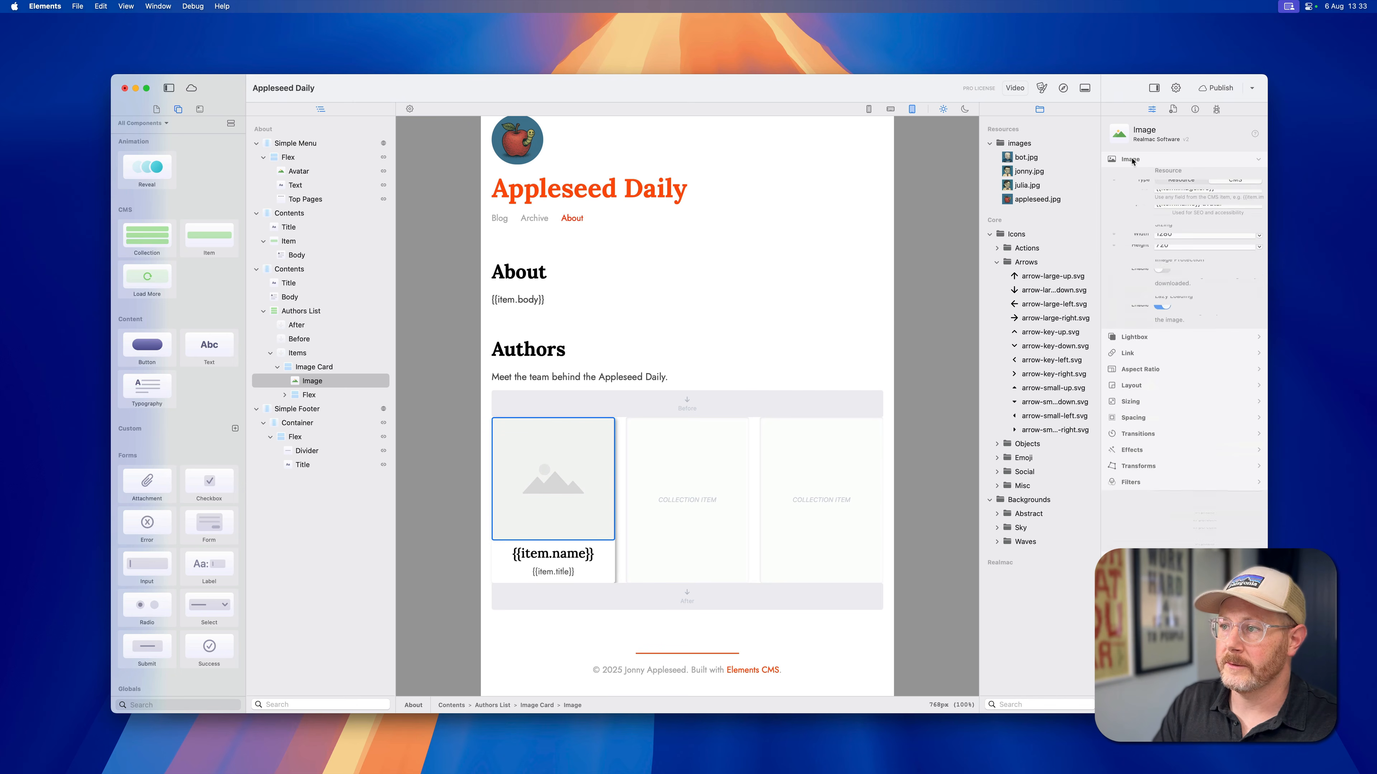
{"action": "left_click", "coordinate": [1167, 206]}
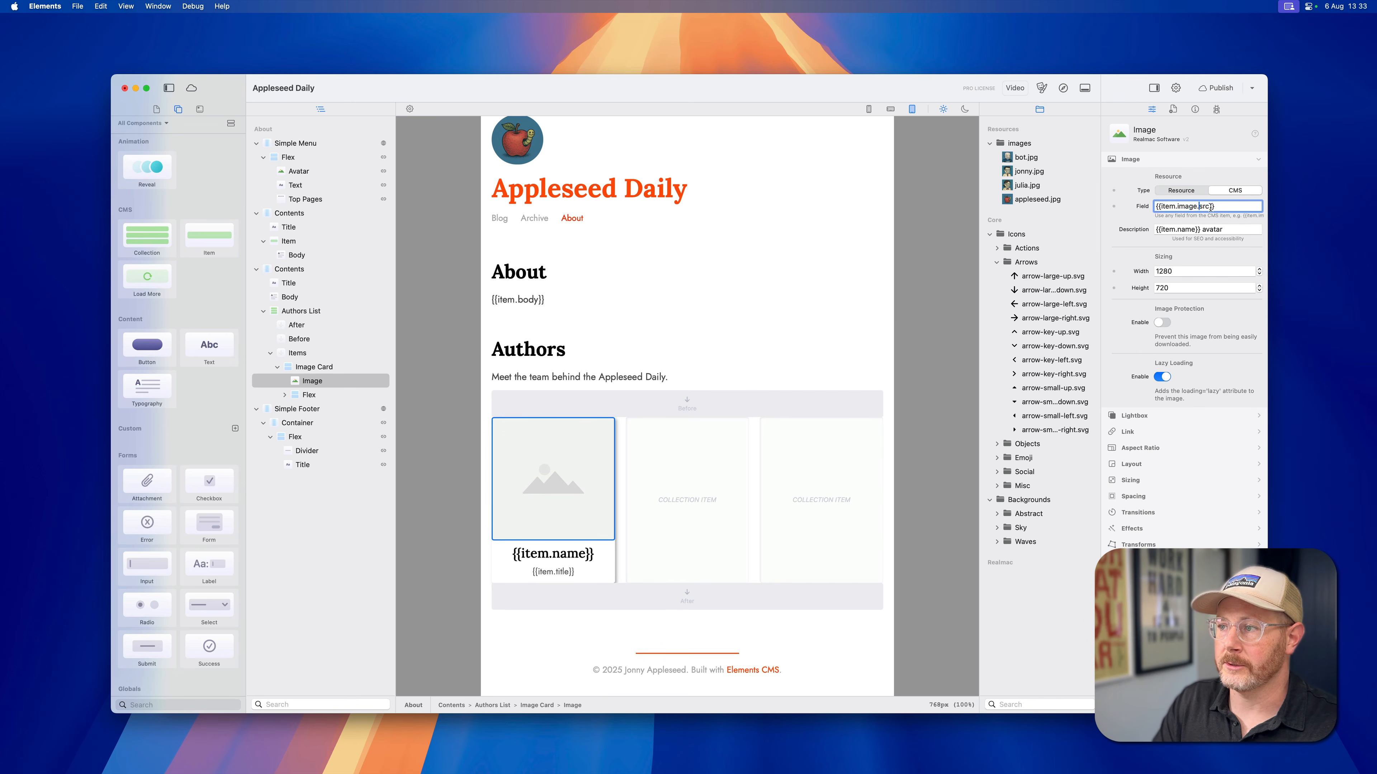
Step: Check the Authors List collection's source folder and open jonny.md from the authors folder to view its front matter
{"action": "left_click", "coordinate": [591, 403]}
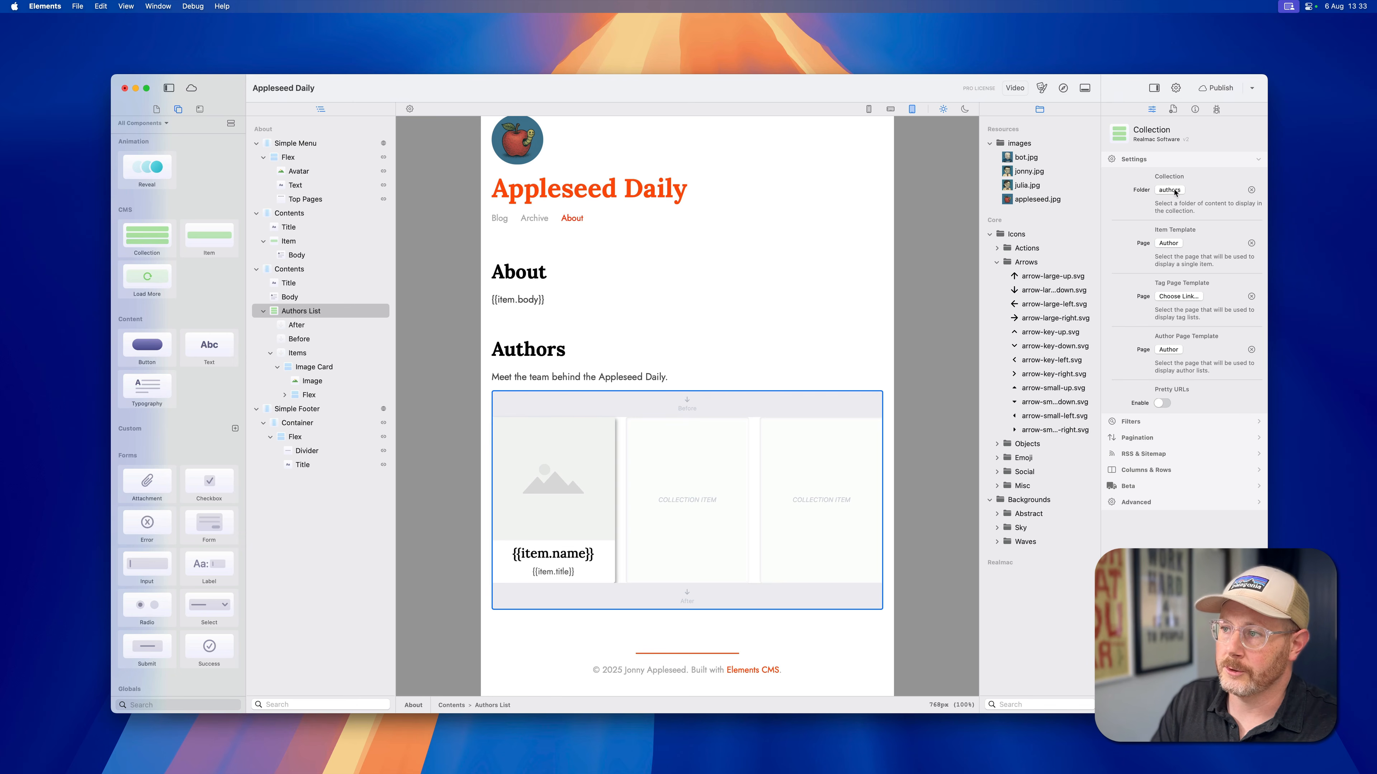
{"action": "left_click", "coordinate": [156, 109]}
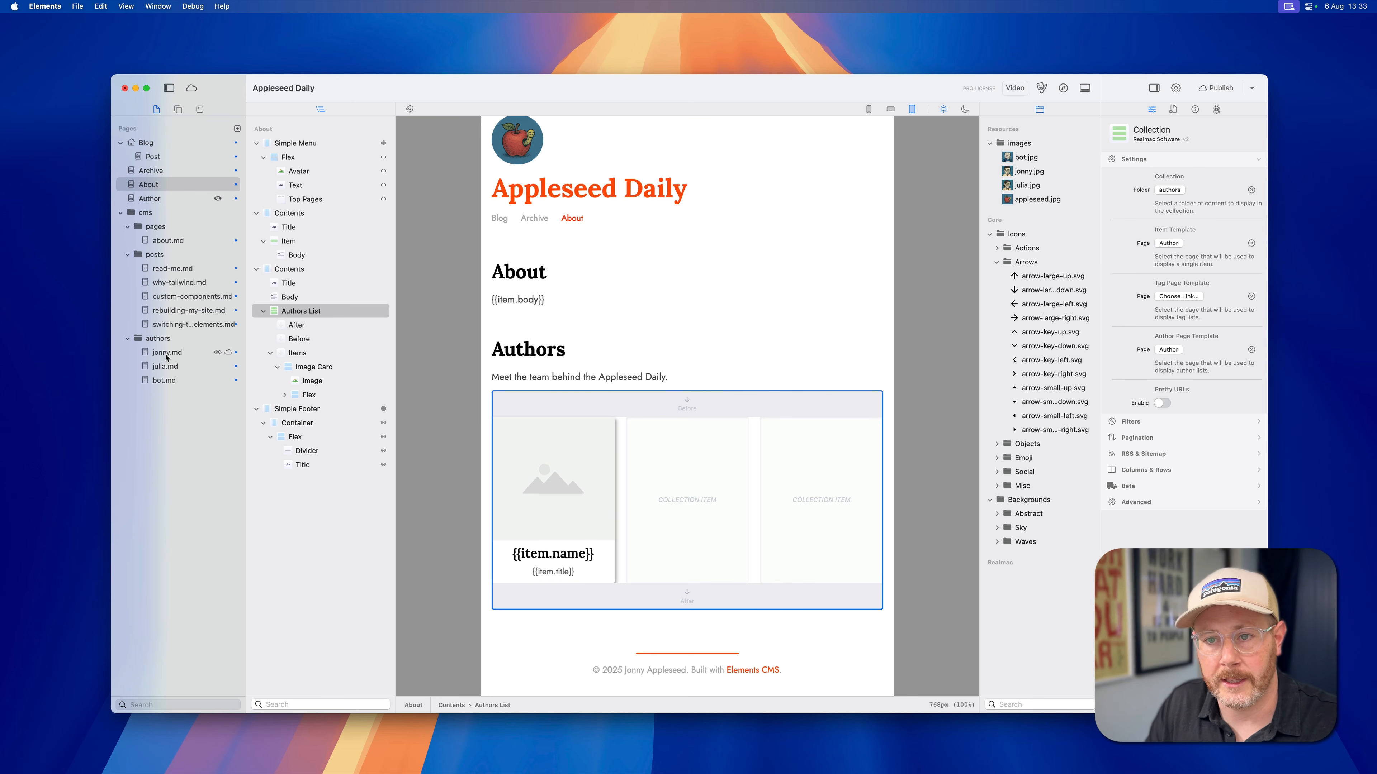
{"action": "left_click", "coordinate": [167, 353]}
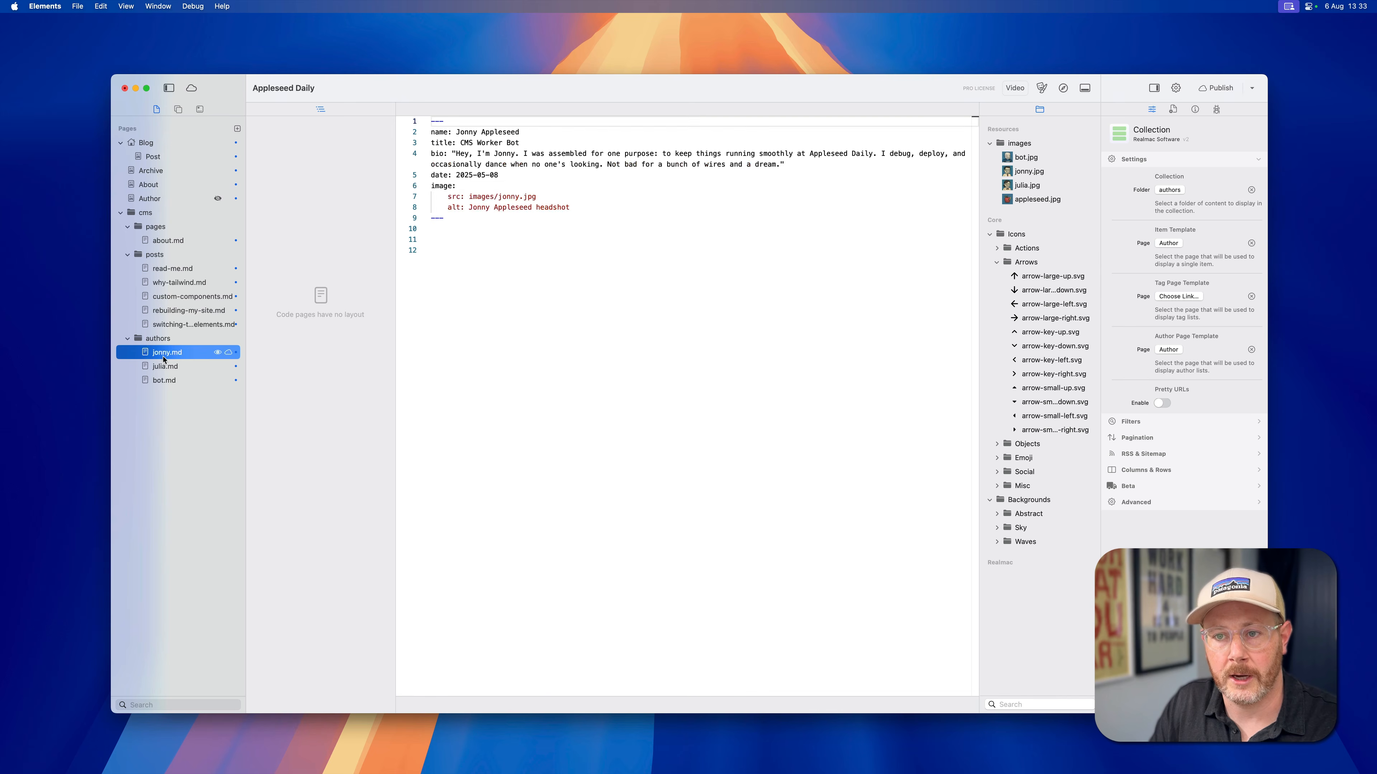
Step: Examine the image src property in jonny.md and the matching CMS field of the Image component on the About page
{"action": "left_click", "coordinate": [437, 192]}
{"action": "double_click", "coordinate": [453, 196]}
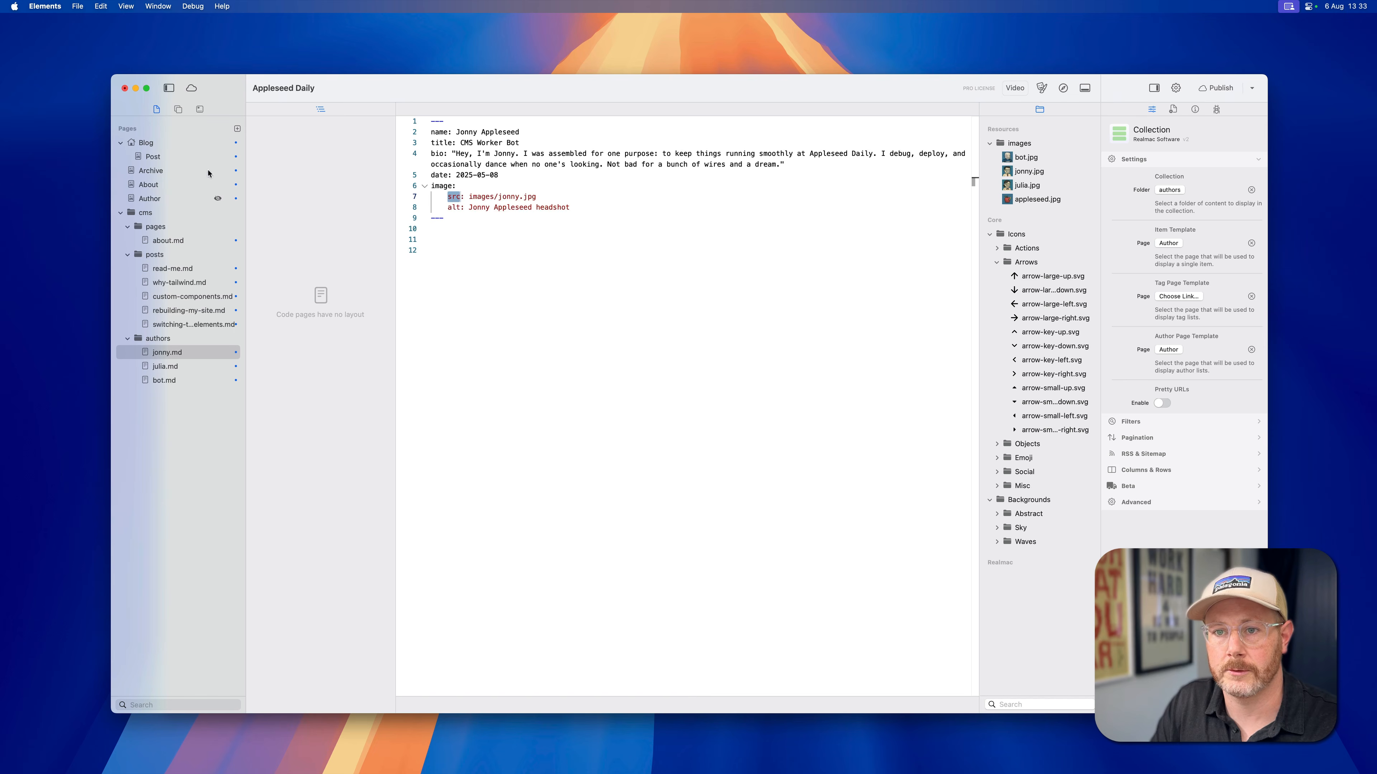
{"action": "left_click", "coordinate": [163, 184]}
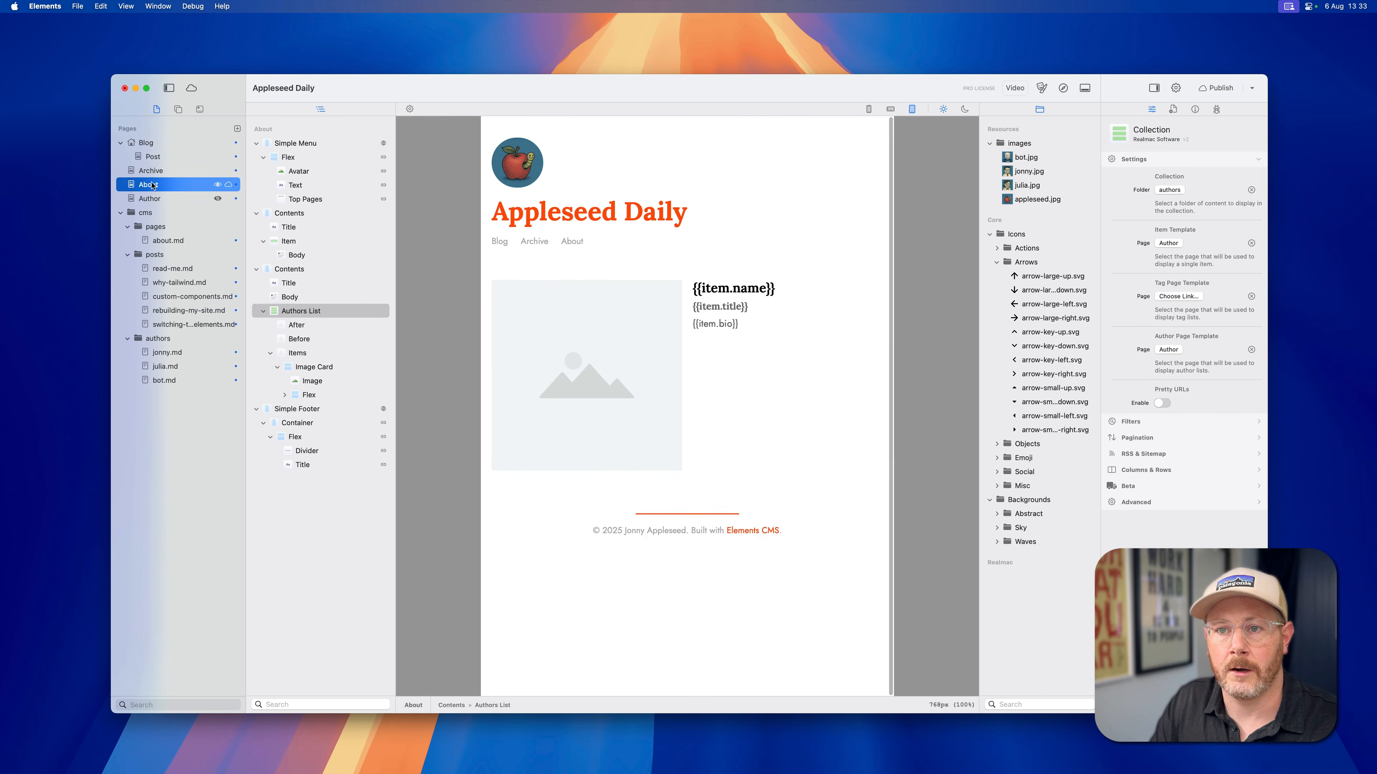
{"action": "left_click", "coordinate": [553, 504]}
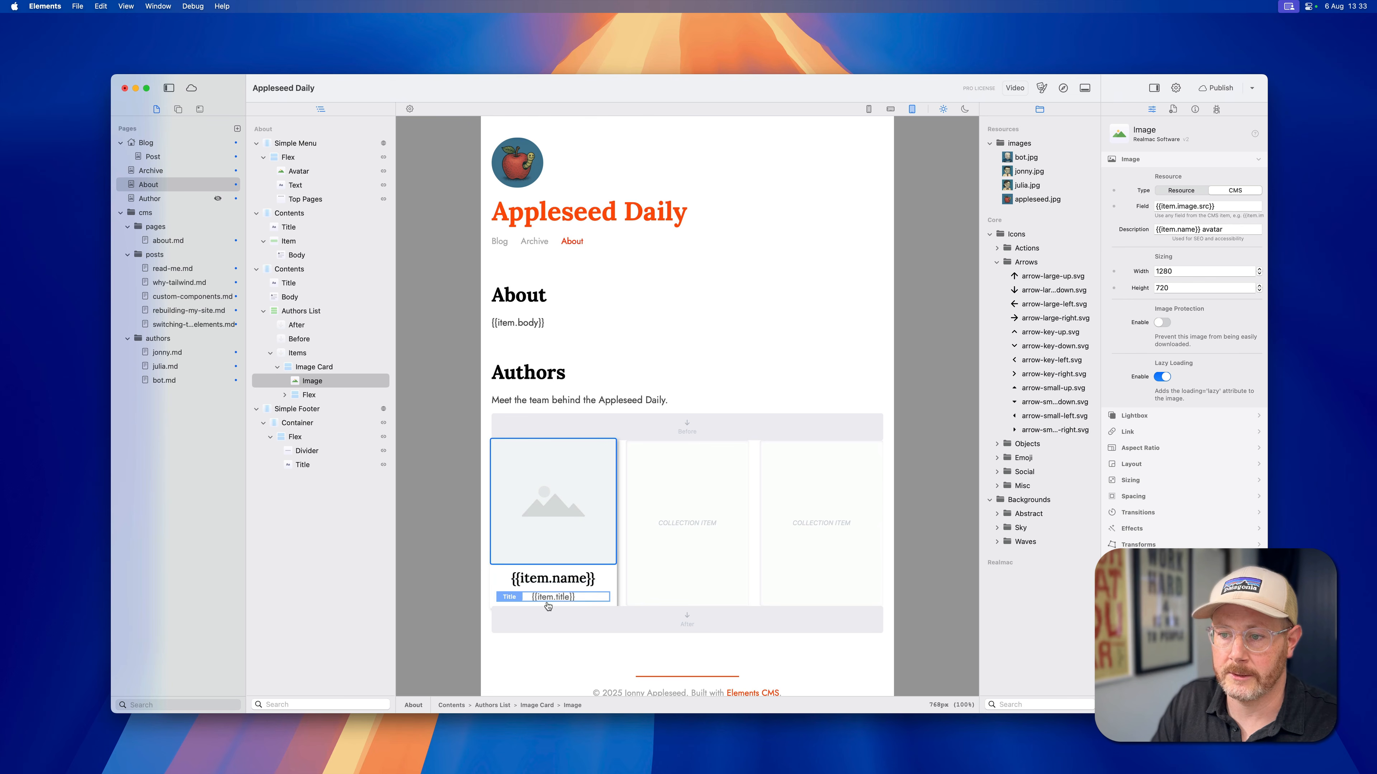
Step: Preview the About page in Safari, open the Elements Bot author card, and read its profile details
{"action": "key", "text": "super+r"}
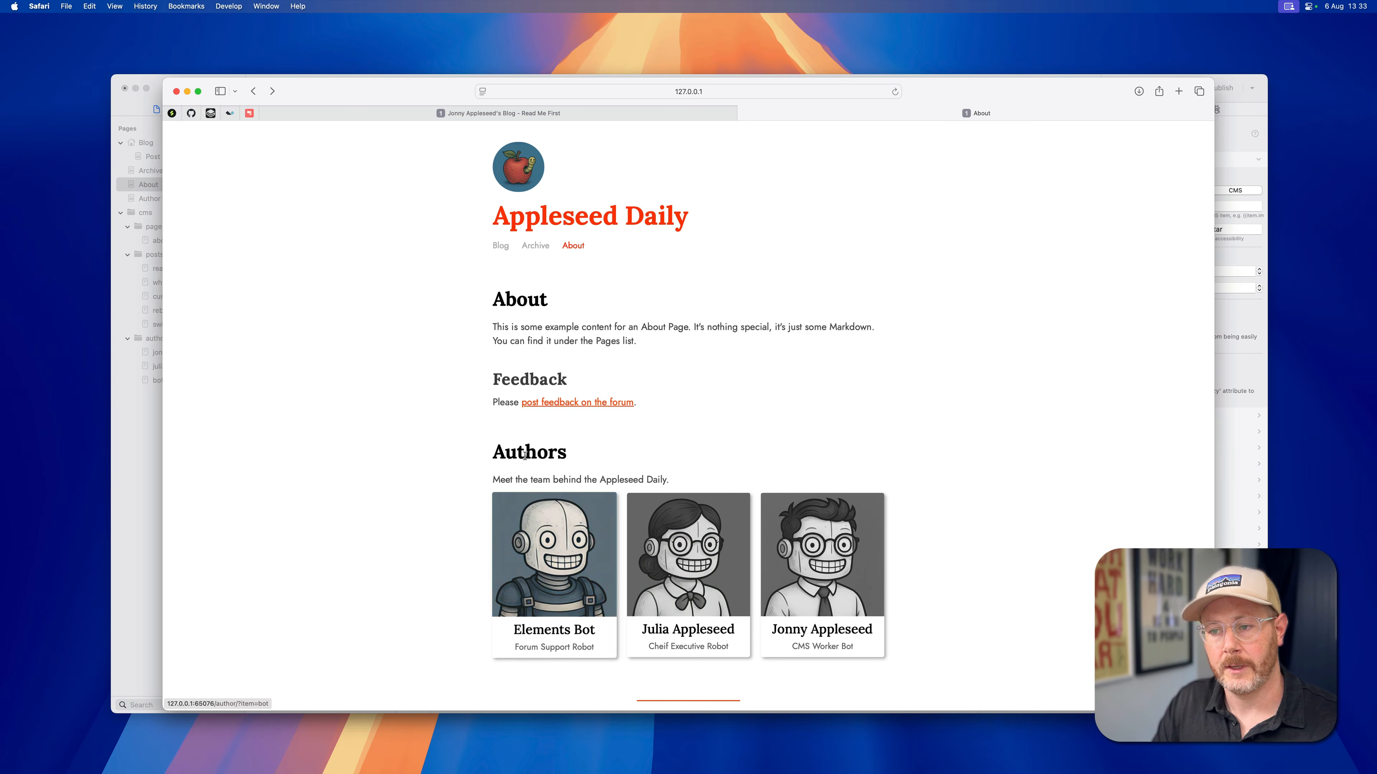
{"action": "left_click", "coordinate": [544, 529]}
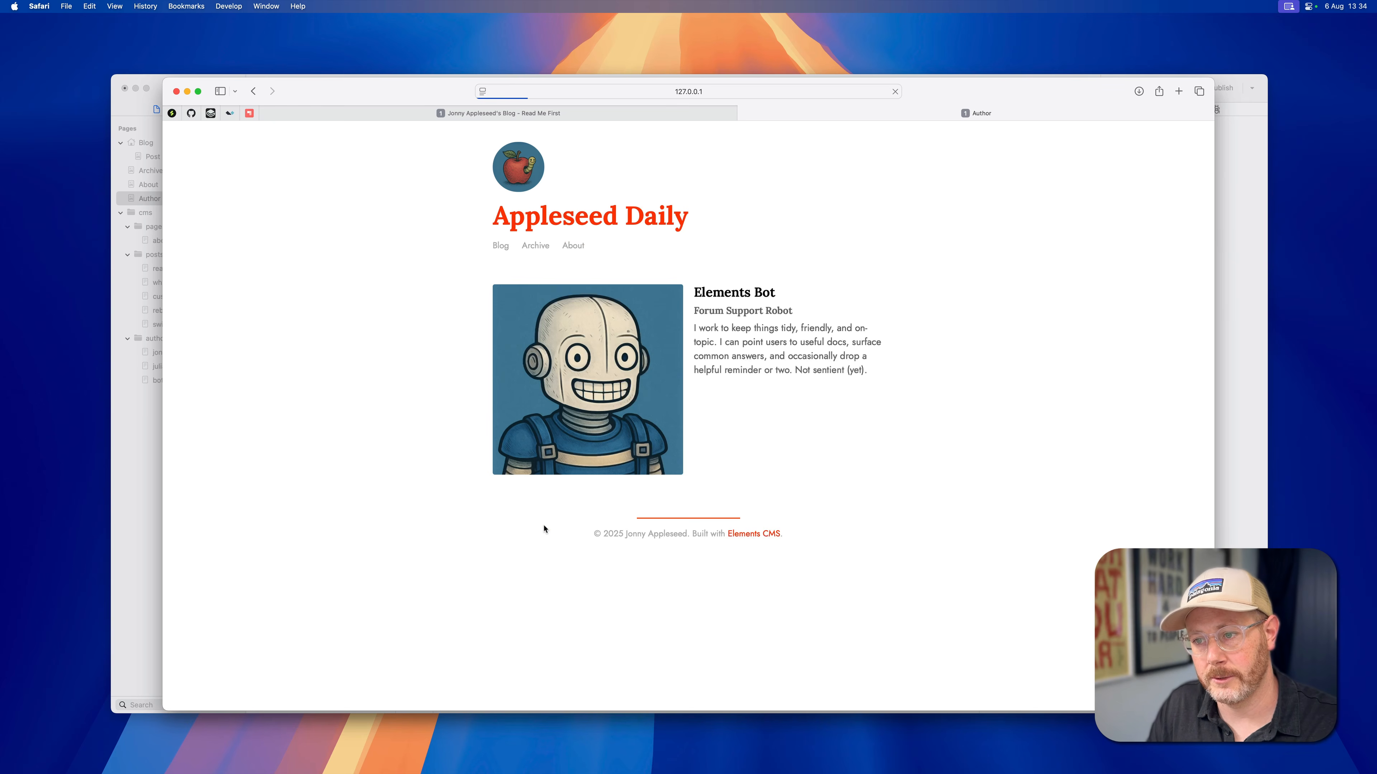
{"action": "left_click_drag", "start_coordinate": [849, 371], "coordinate": [691, 298]}
{"action": "left_click", "coordinate": [741, 354]}
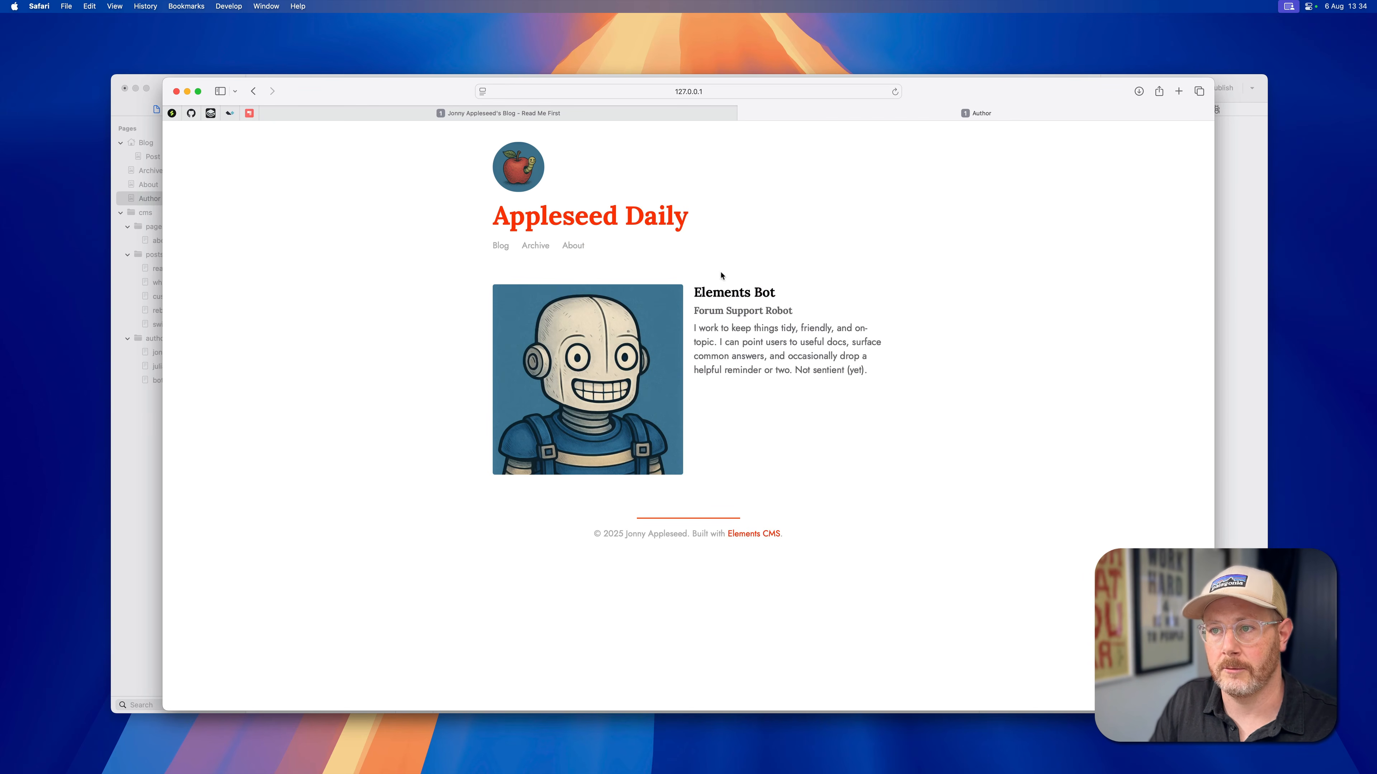
Step: Switch to Elements and examine the About page's author Image, Authors List collection, and Image Card link settings, leaving the link unchanged
{"action": "key", "text": "super+Tab"}
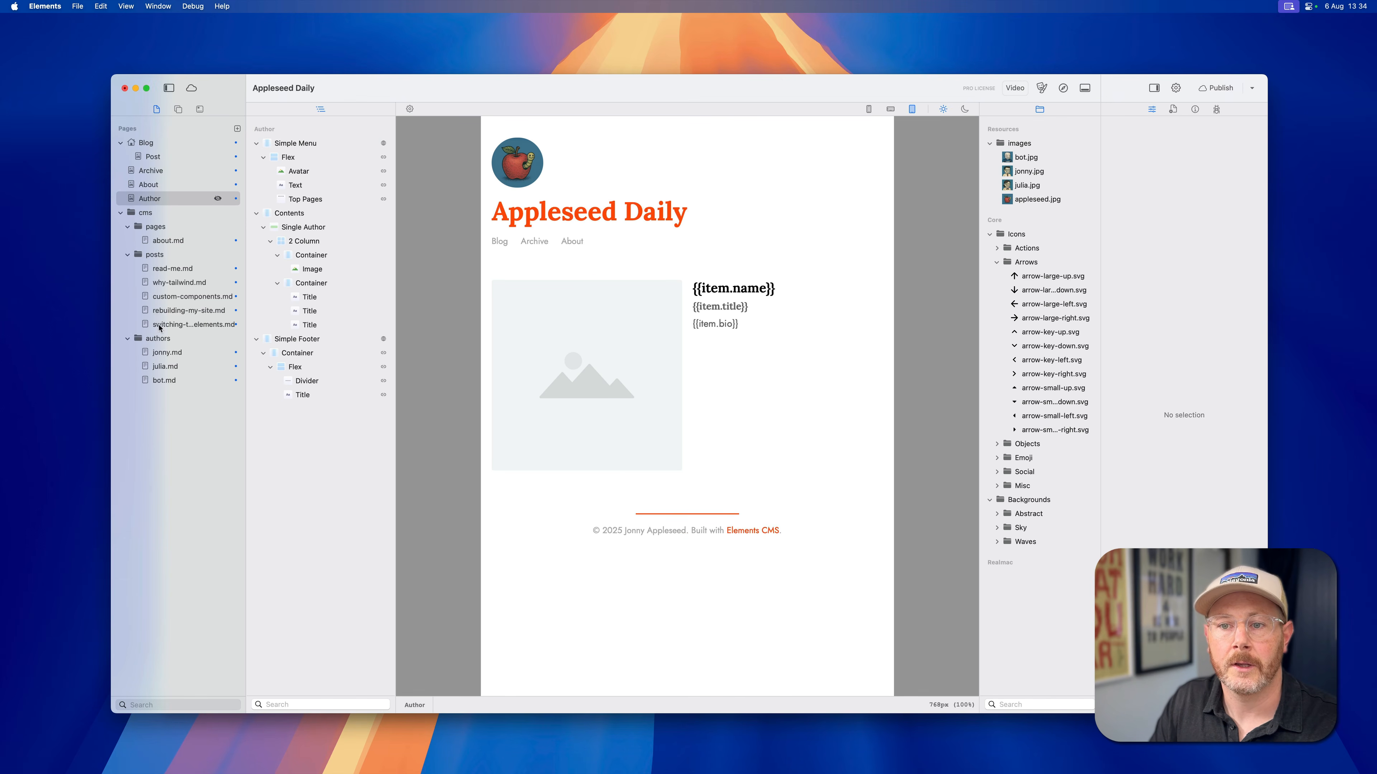
{"action": "left_click", "coordinate": [148, 184]}
{"action": "left_click", "coordinate": [314, 381]}
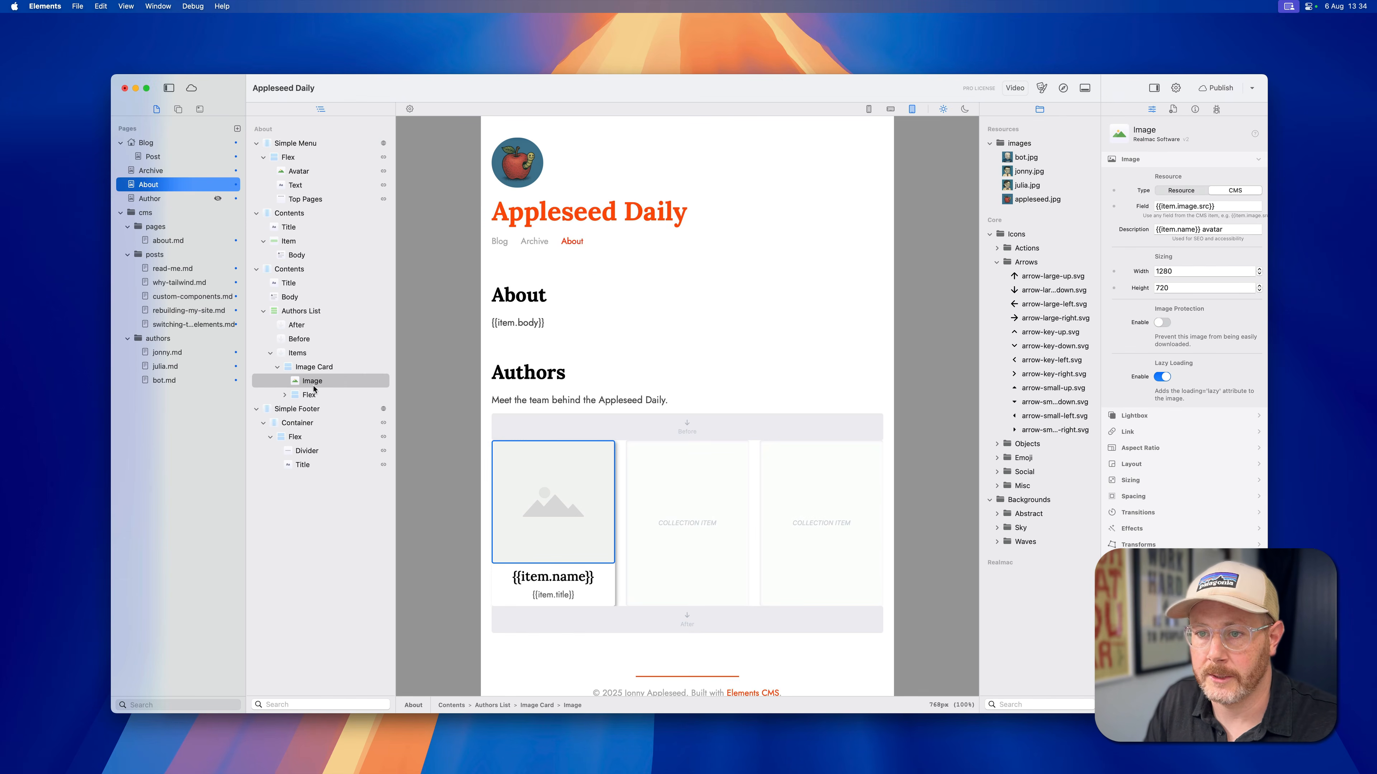
{"action": "left_click", "coordinate": [294, 312]}
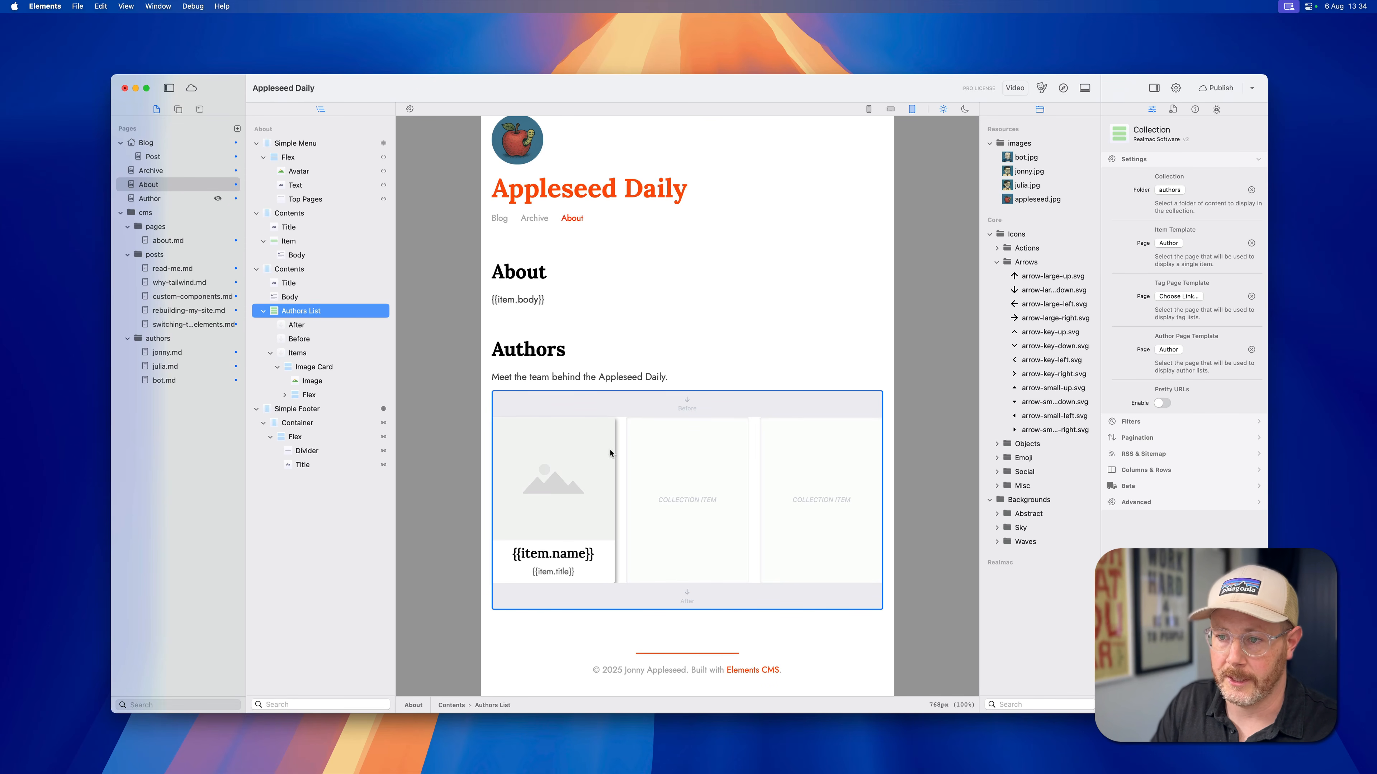
{"action": "left_click", "coordinate": [309, 369]}
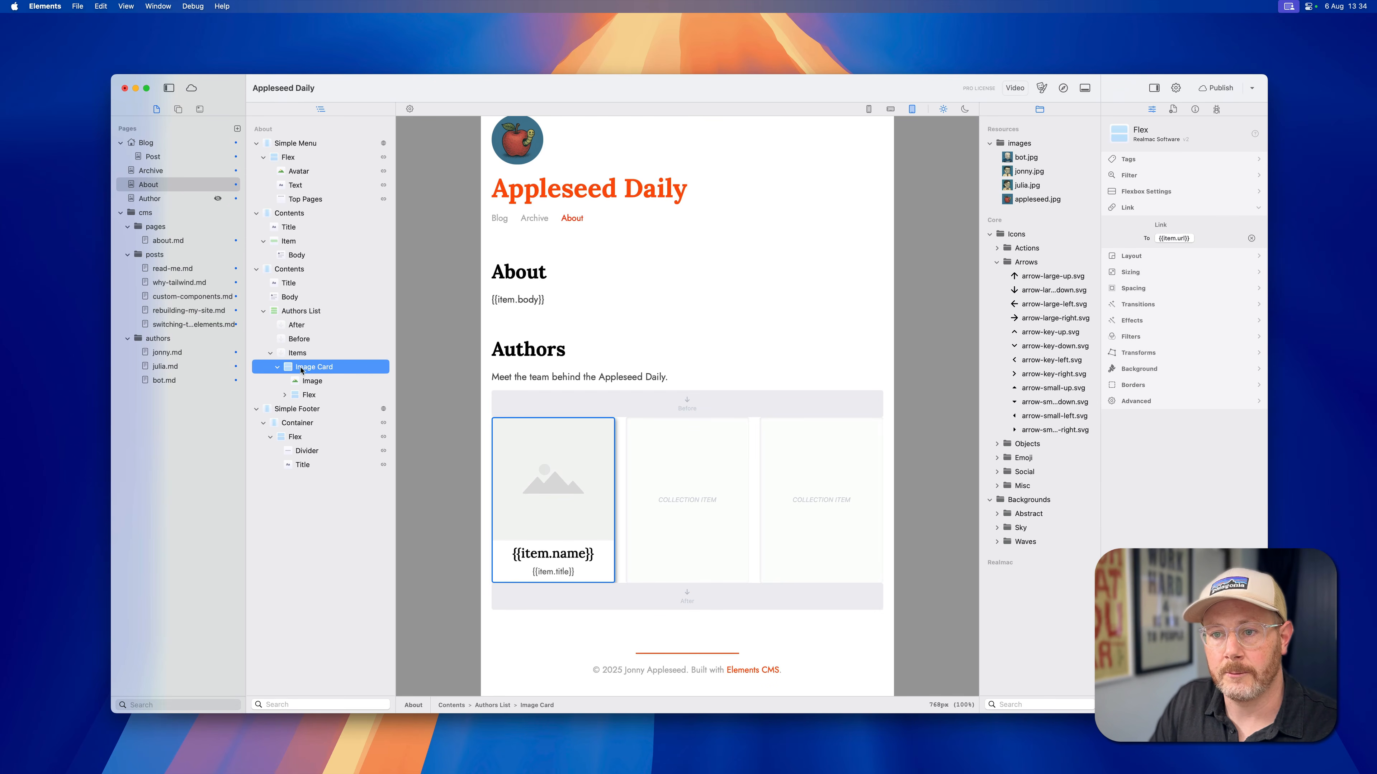
{"action": "left_click", "coordinate": [1171, 239]}
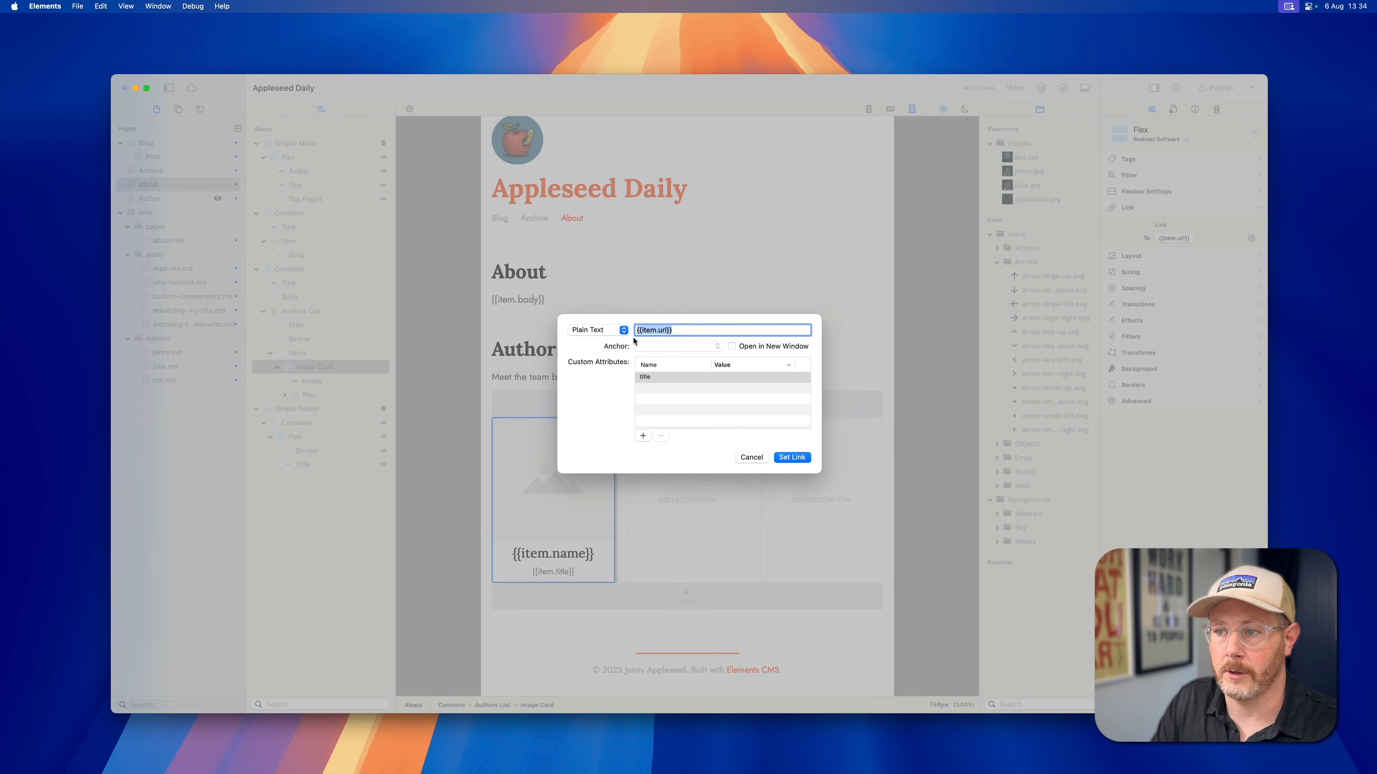
{"action": "left_click", "coordinate": [751, 457]}
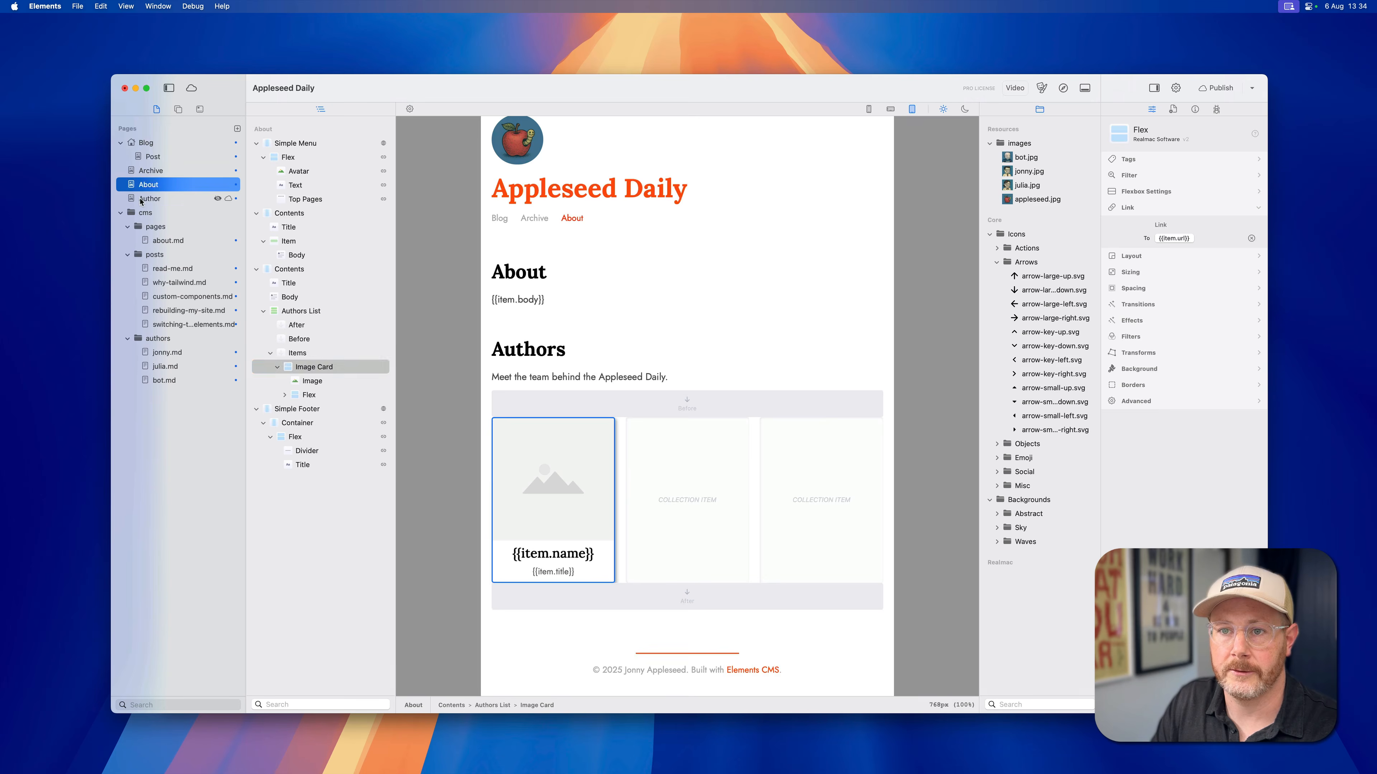
Step: Inspect the Author page's Single Author item source, then review the matching name, title and bio in the Safari preview
{"action": "left_click", "coordinate": [156, 199]}
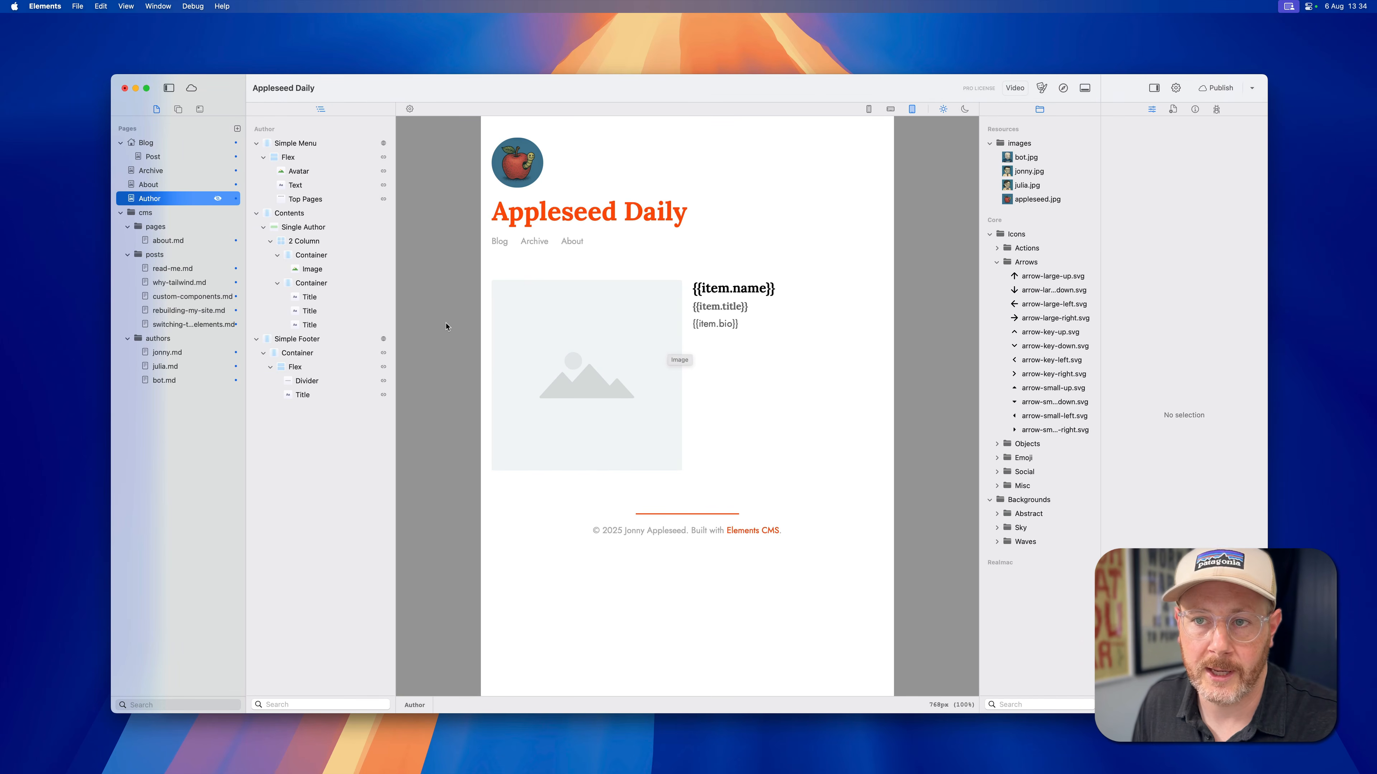
{"action": "left_click", "coordinate": [318, 228]}
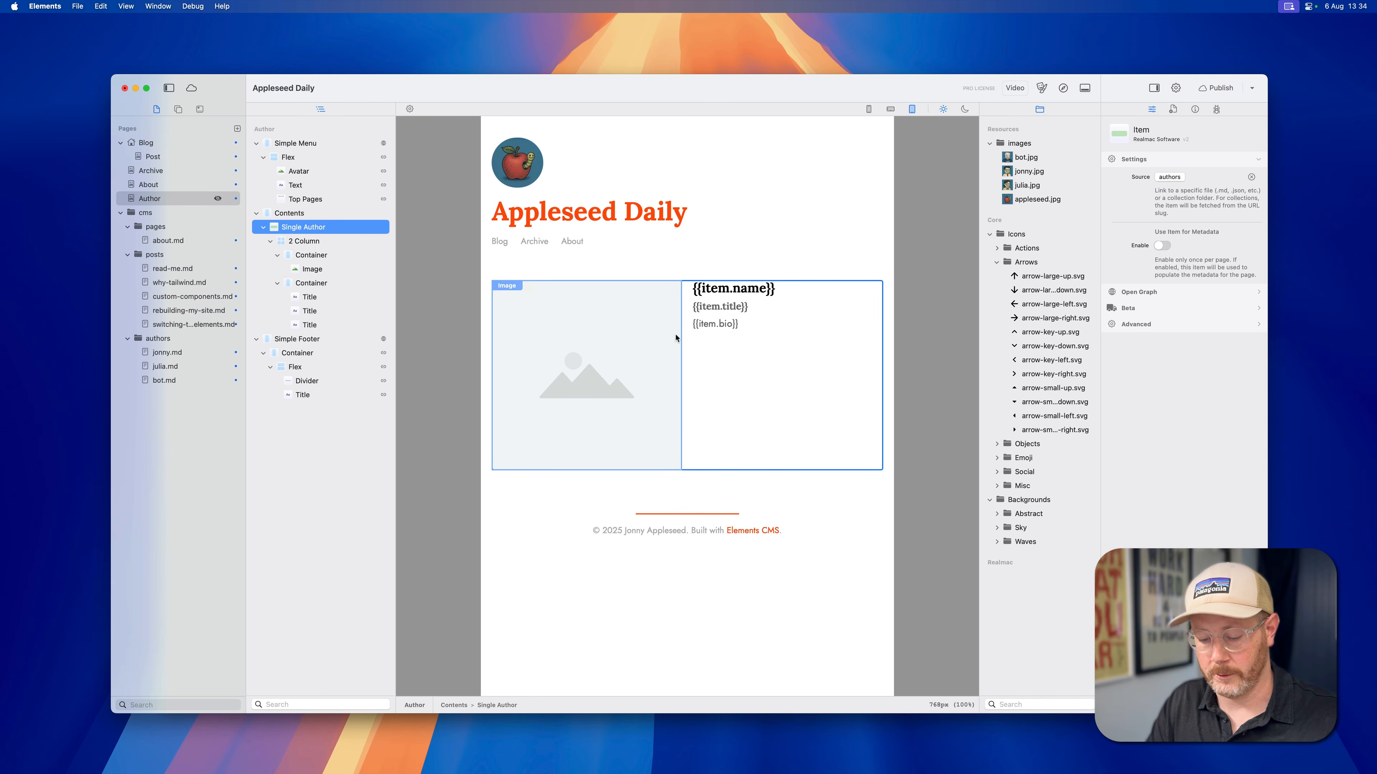
{"action": "key", "text": "super+Tab"}
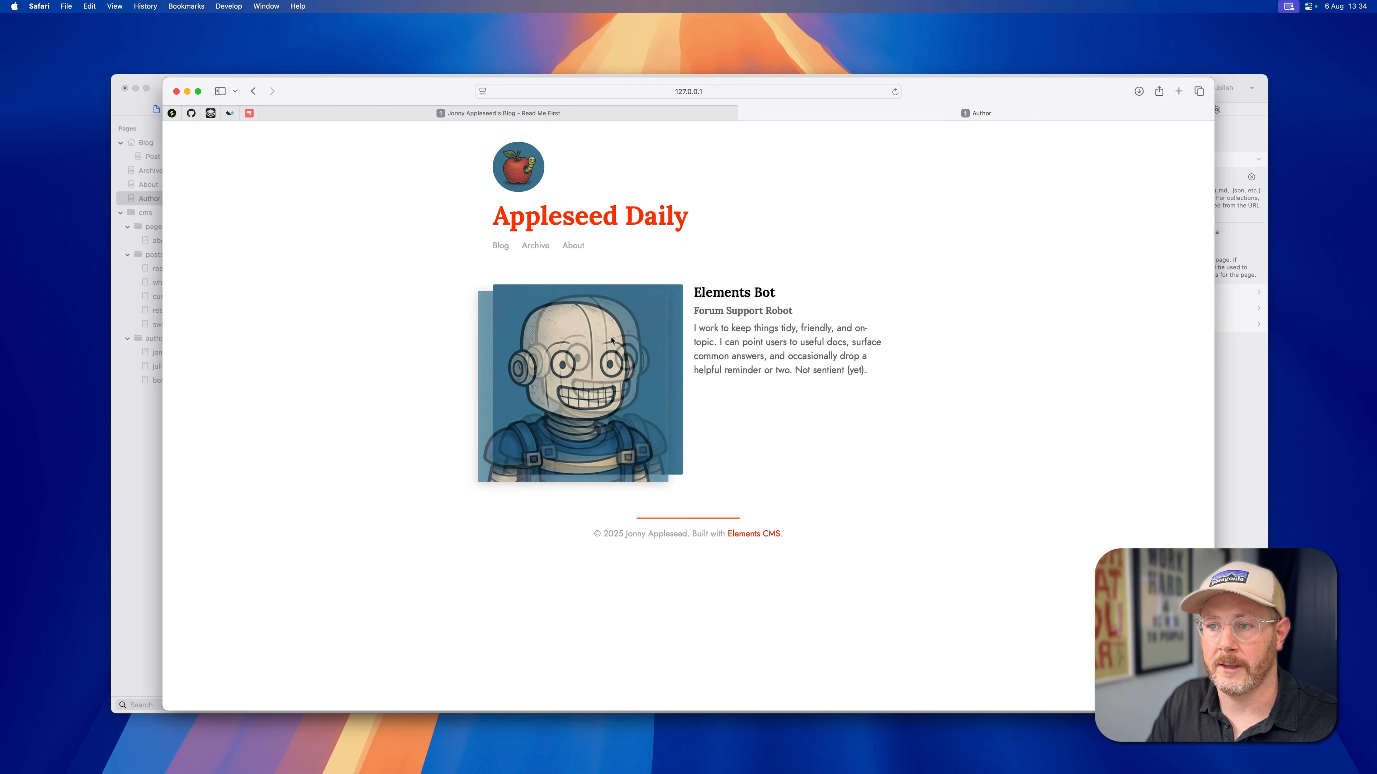
{"action": "left_click_drag", "start_coordinate": [697, 290], "coordinate": [807, 288]}
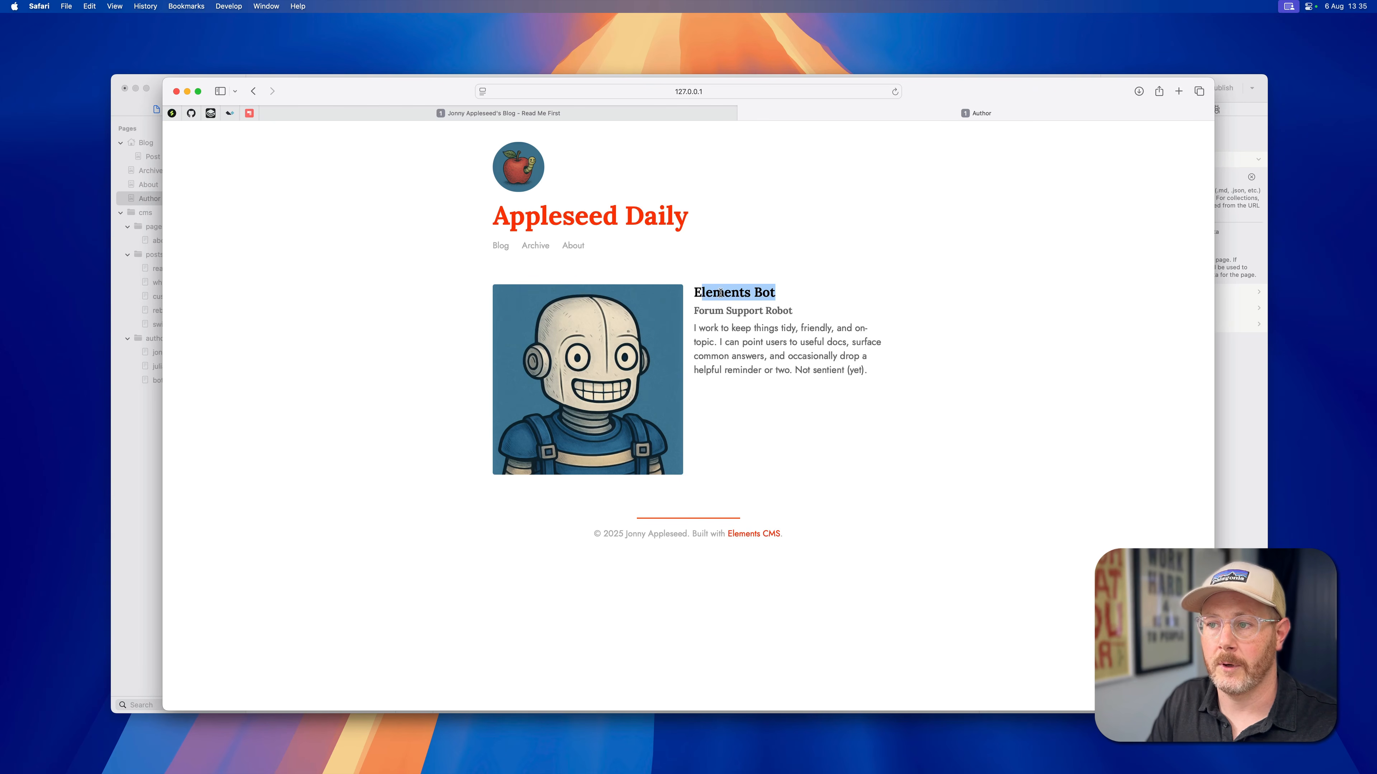
{"action": "left_click_drag", "start_coordinate": [699, 311], "coordinate": [808, 311]}
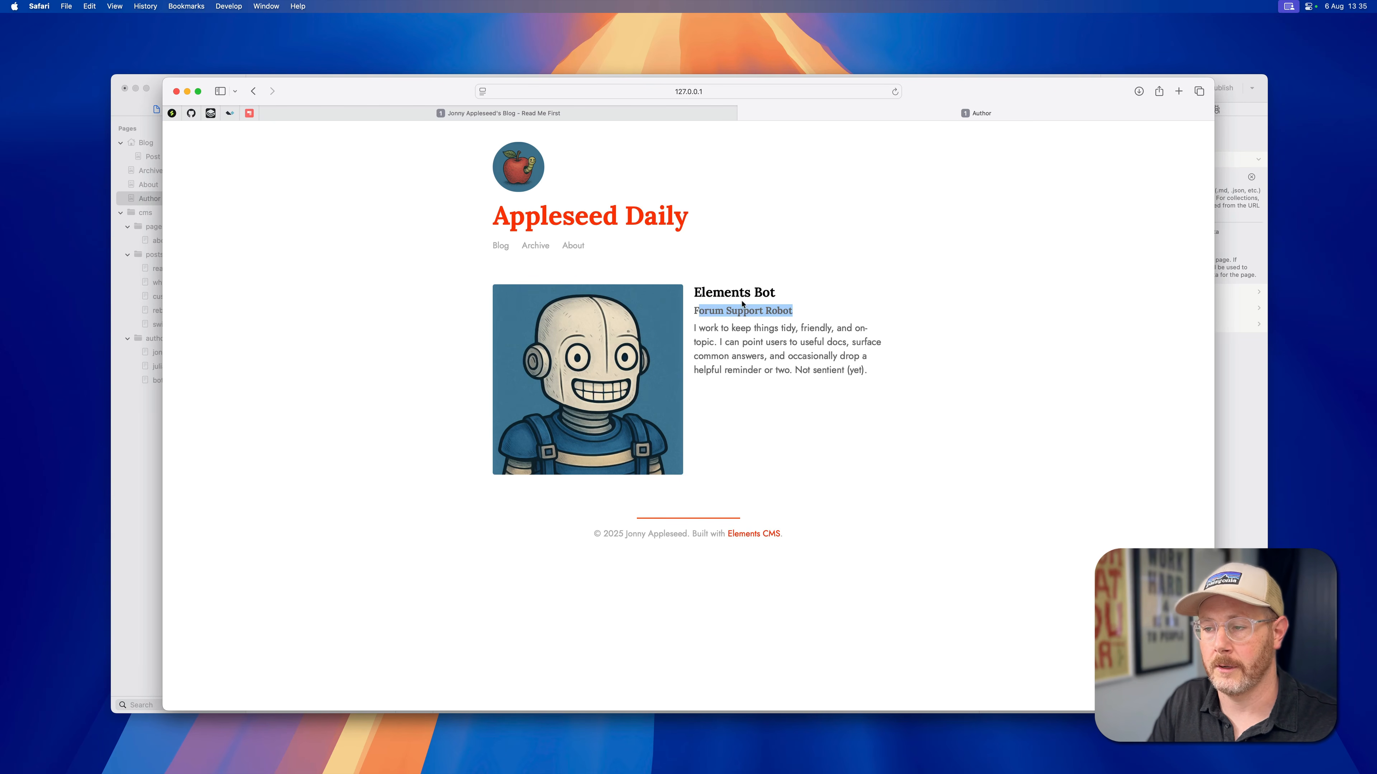
{"action": "left_click_drag", "start_coordinate": [724, 292], "coordinate": [805, 292]}
{"action": "left_click_drag", "start_coordinate": [703, 310], "coordinate": [774, 364]}
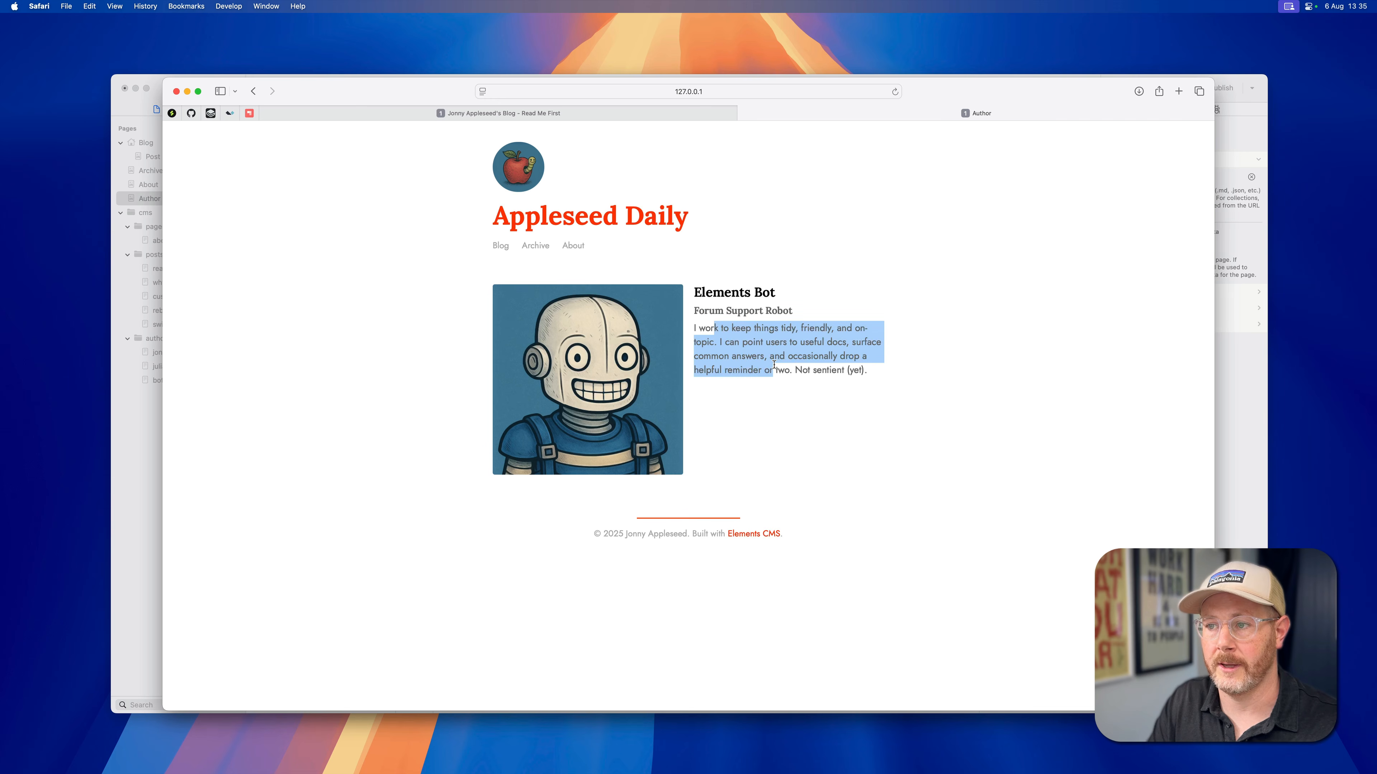
{"action": "left_click", "coordinate": [748, 331]}
Step: Open the second and third author profiles from the About page's Authors cards, and return to the About page
{"action": "left_click", "coordinate": [572, 246]}
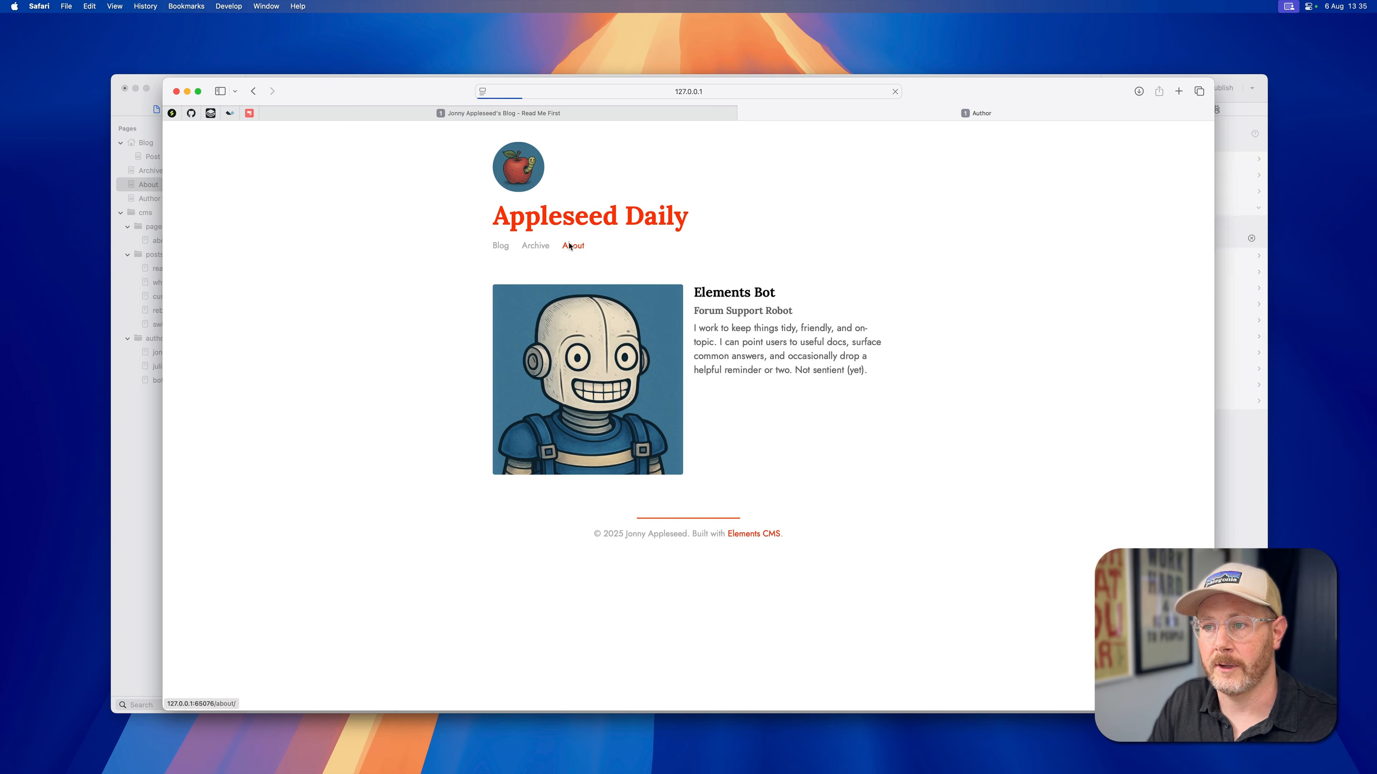
{"action": "left_click", "coordinate": [666, 580]}
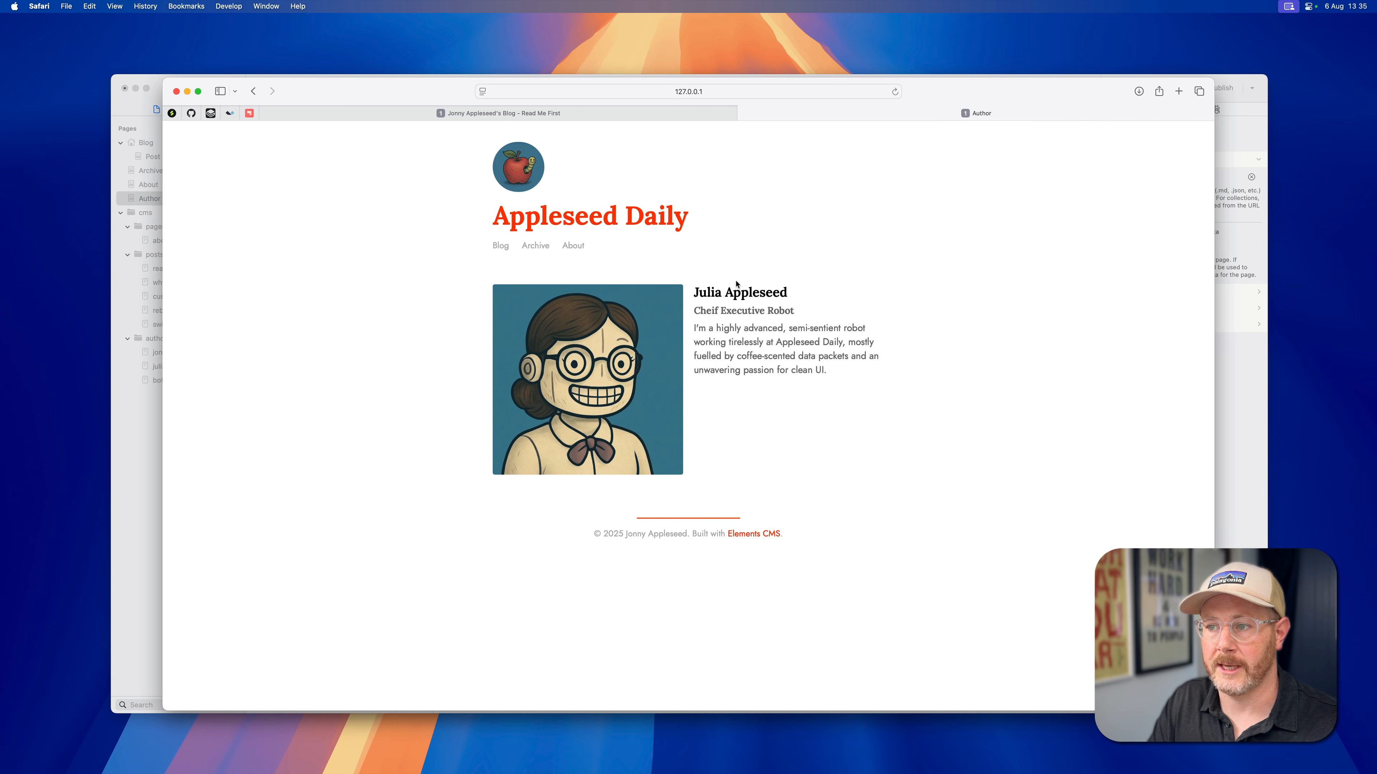
{"action": "left_click", "coordinate": [573, 247]}
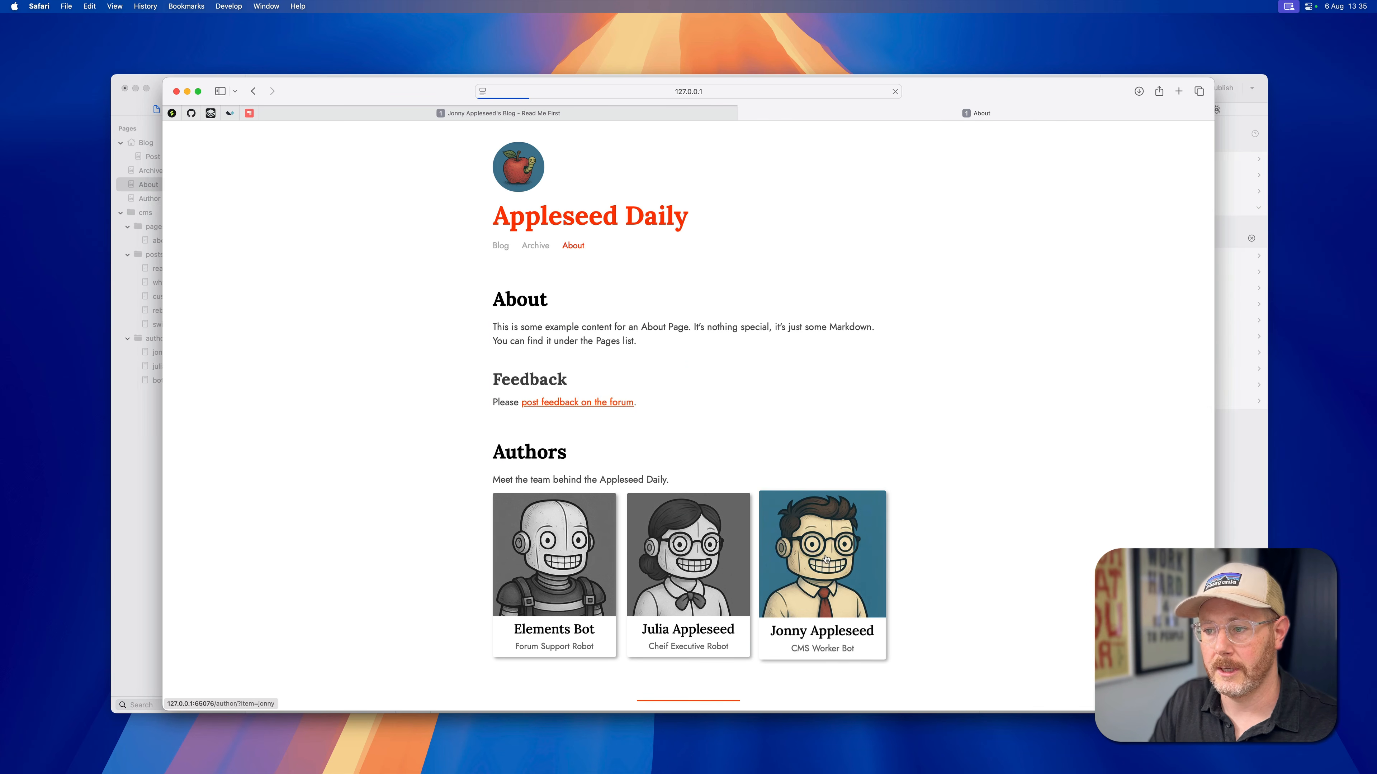
{"action": "left_click", "coordinate": [823, 560]}
{"action": "left_click", "coordinate": [573, 247]}
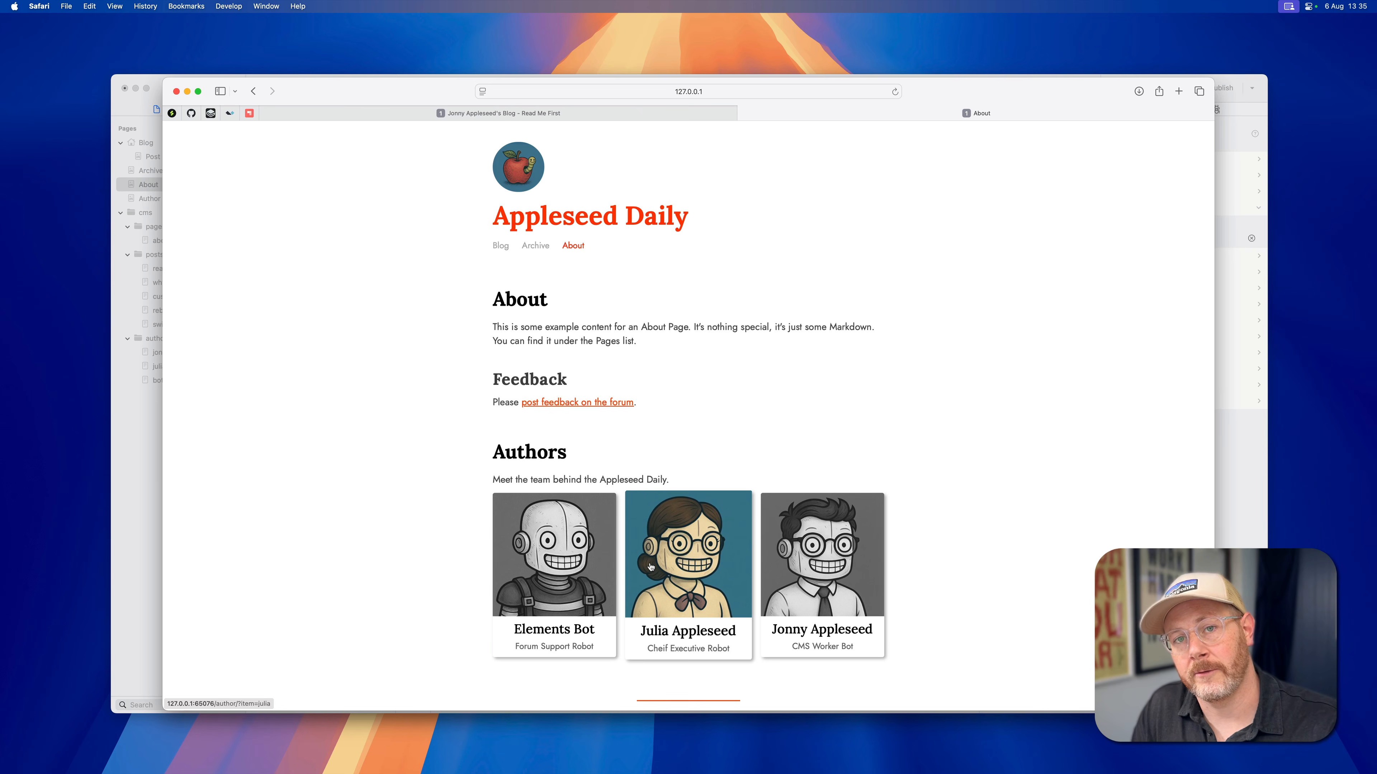
Step: Switch to Elements, show the component library, and check the Elements CMS Beta badge on the Safari preview
{"action": "left_click", "coordinate": [144, 486]}
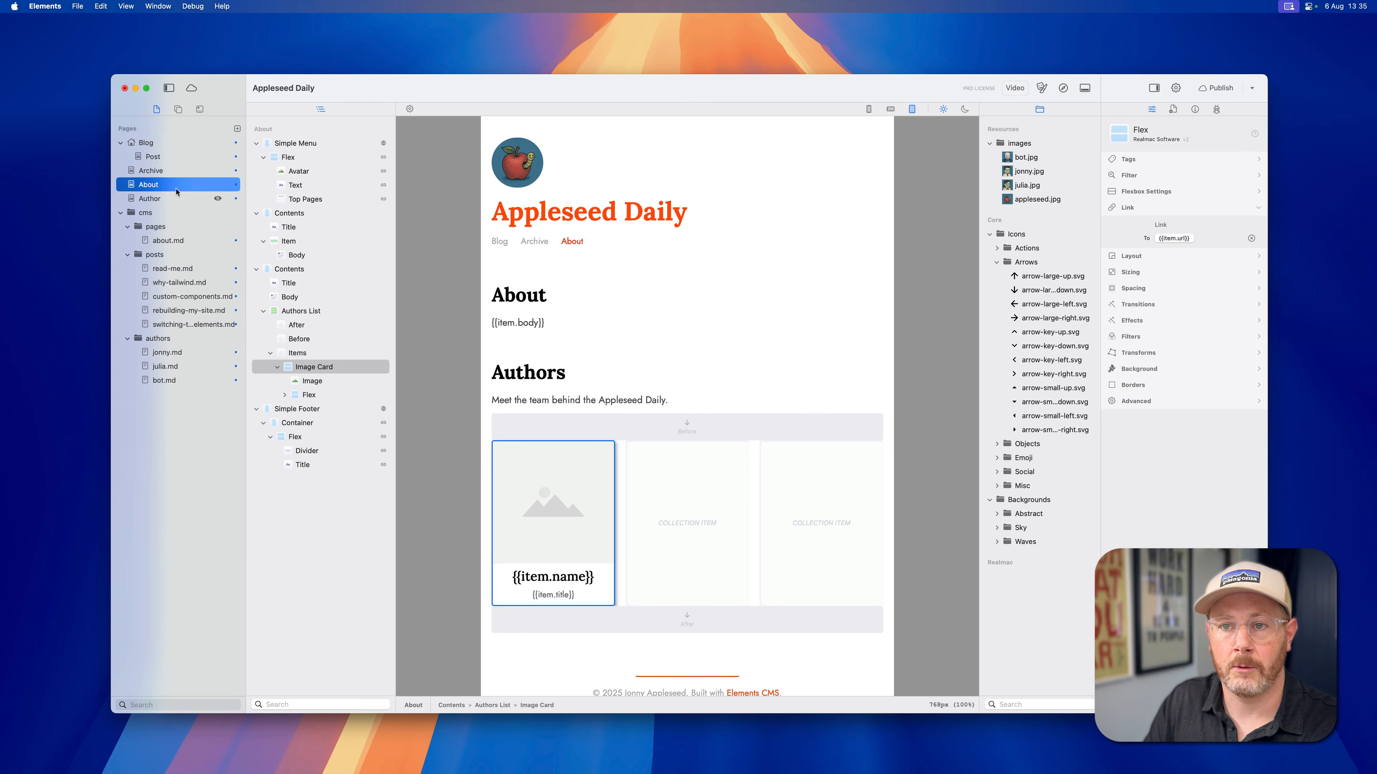
{"action": "left_click", "coordinate": [178, 109]}
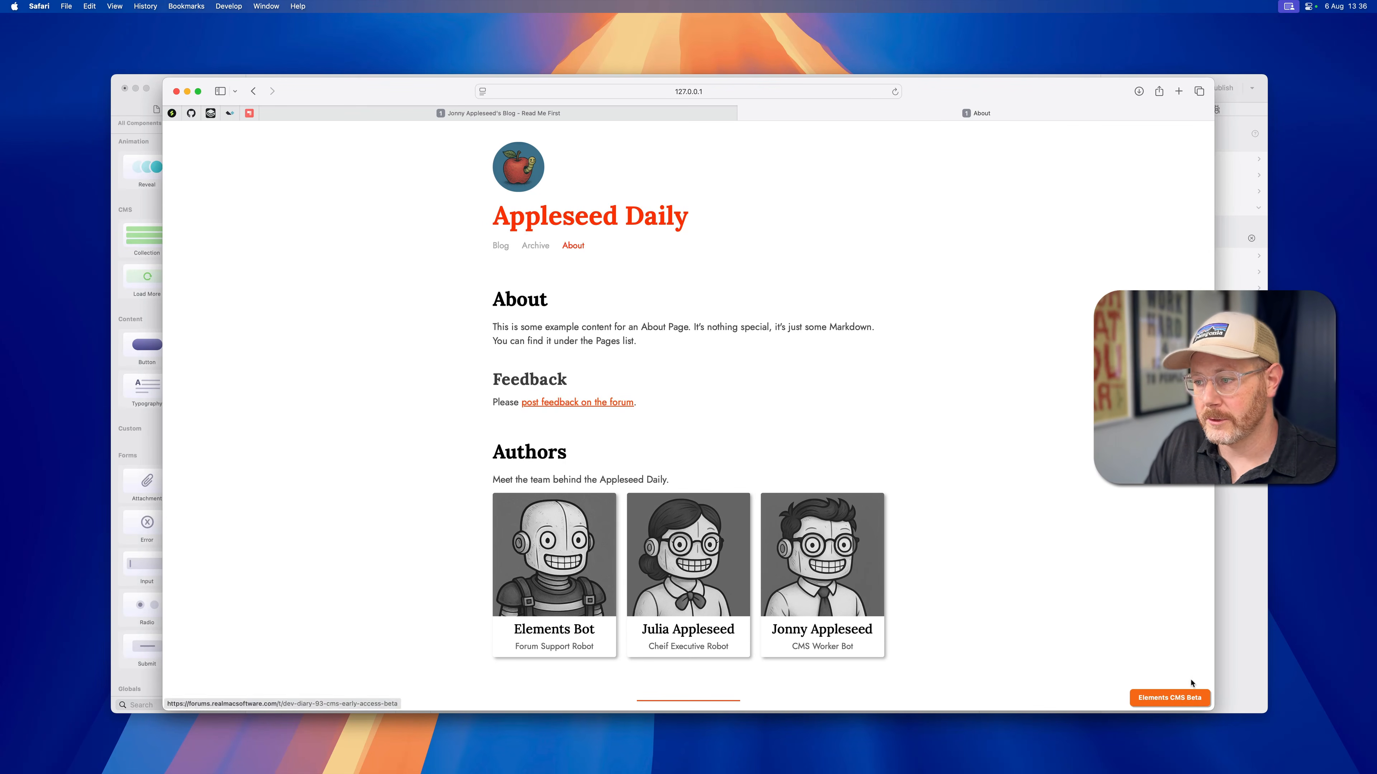
{"action": "key", "text": "super+Tab"}
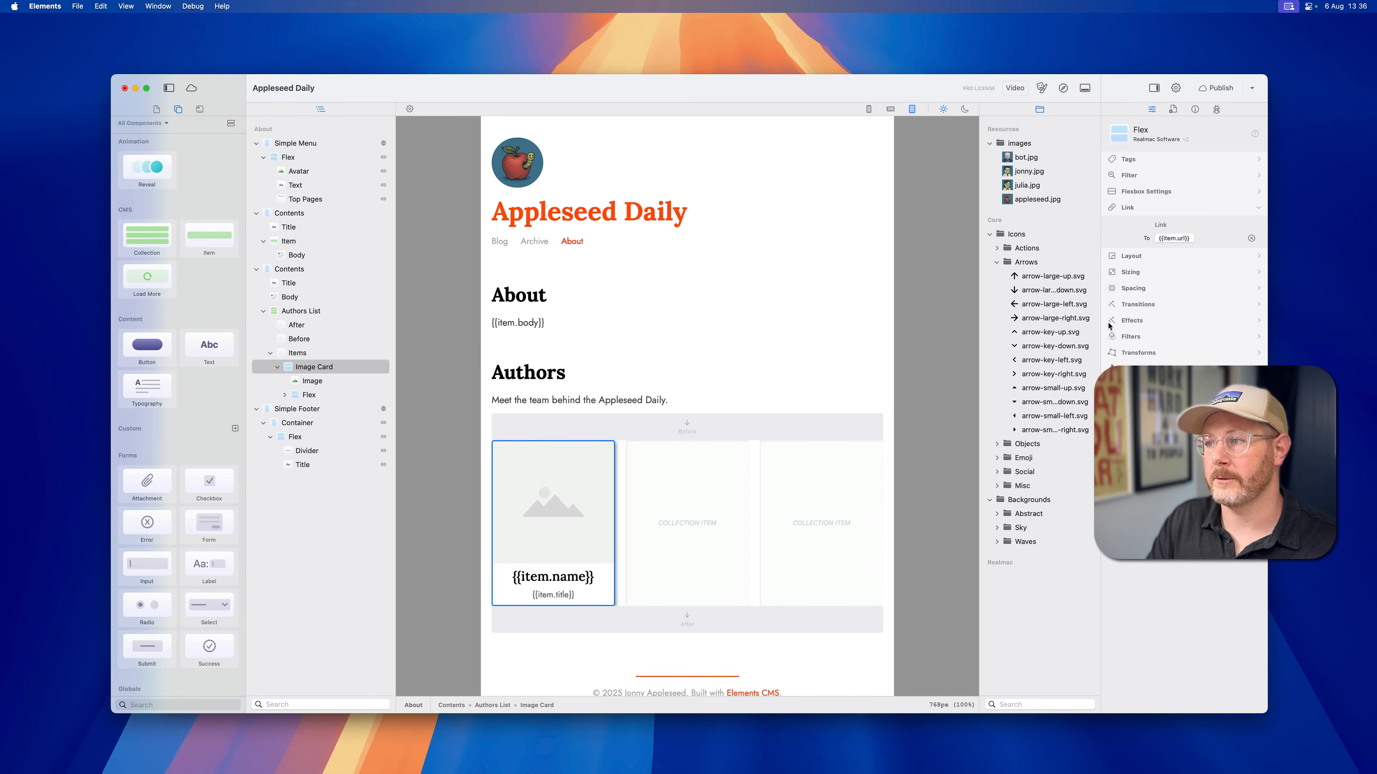
Step: Open the Authors List collection's Beta settings and read the notice about removing the beta badge
{"action": "left_click", "coordinate": [294, 312]}
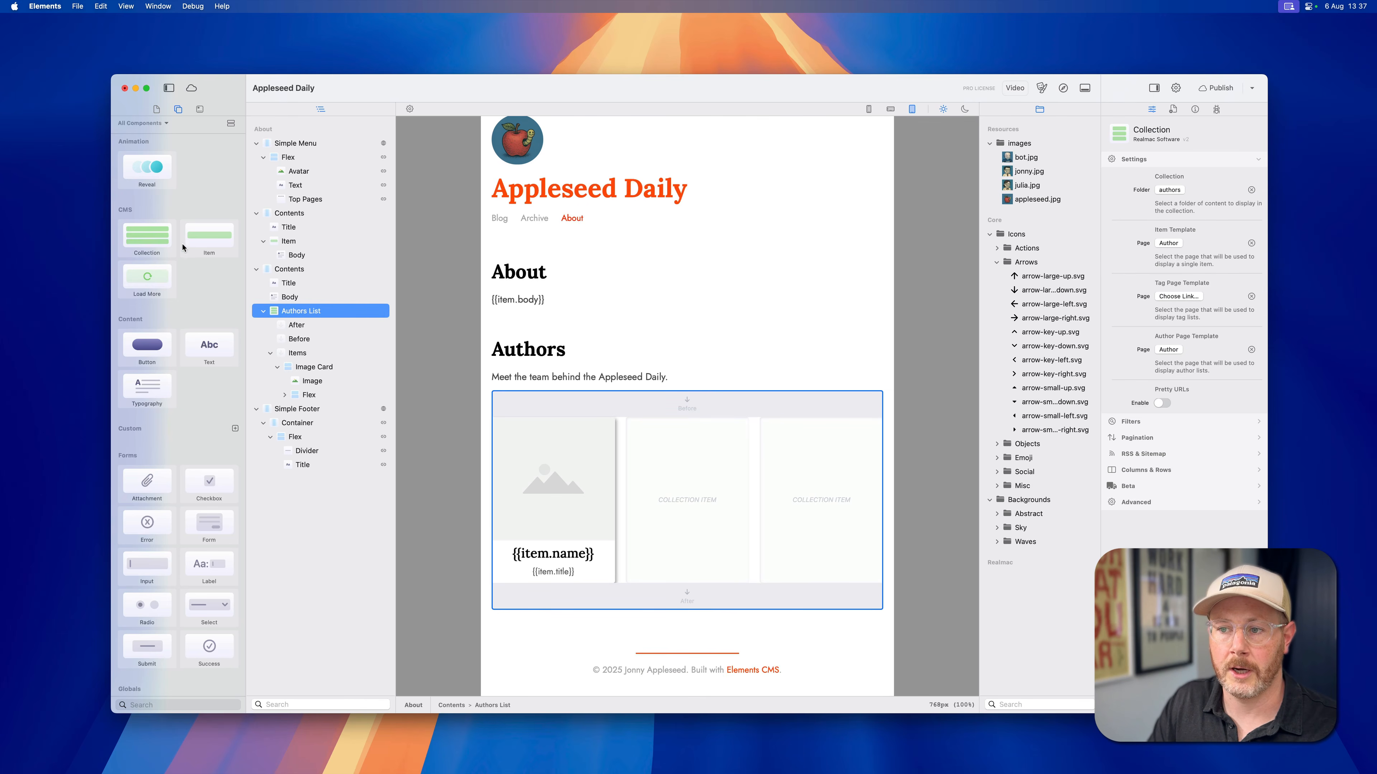
{"action": "left_click", "coordinate": [1165, 485]}
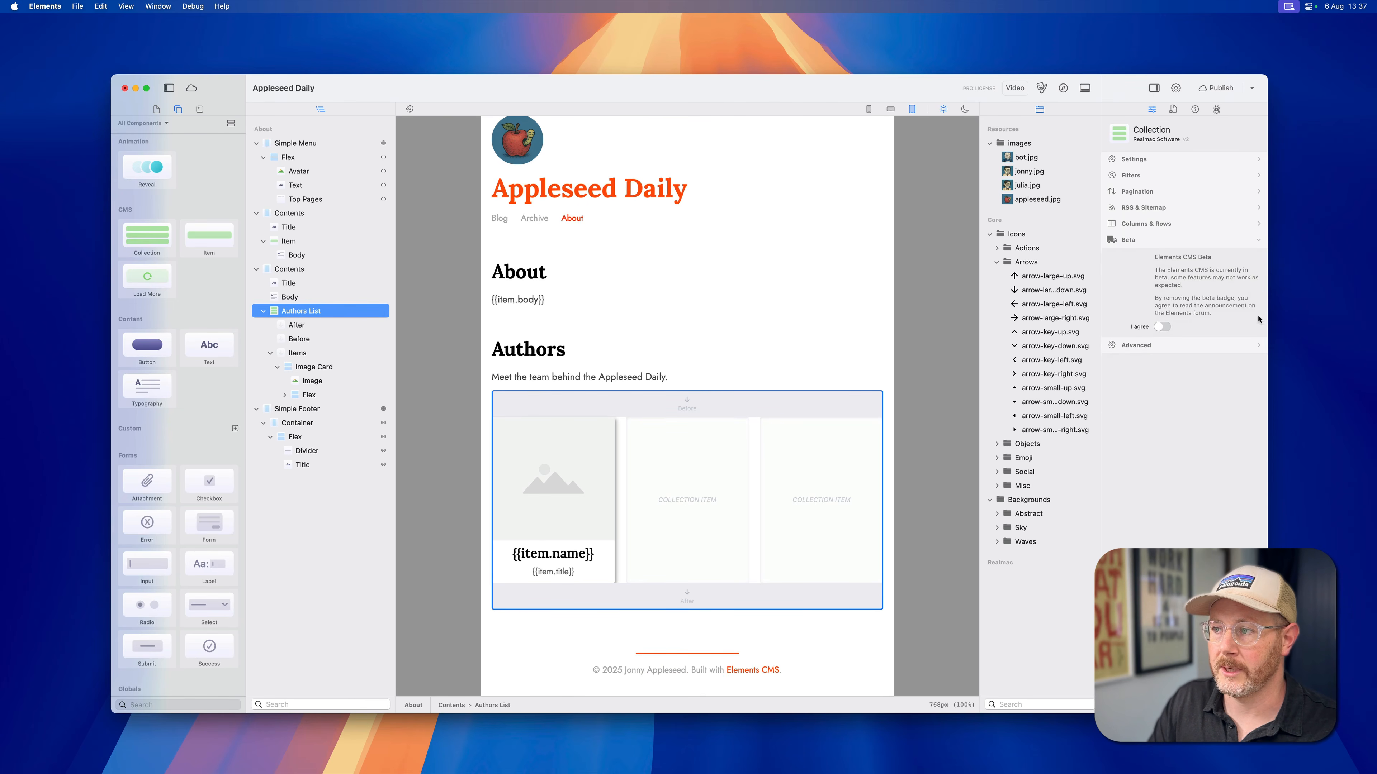
{"action": "left_click_drag", "start_coordinate": [1157, 269], "coordinate": [1186, 293]}
{"action": "left_click", "coordinate": [1199, 312]}
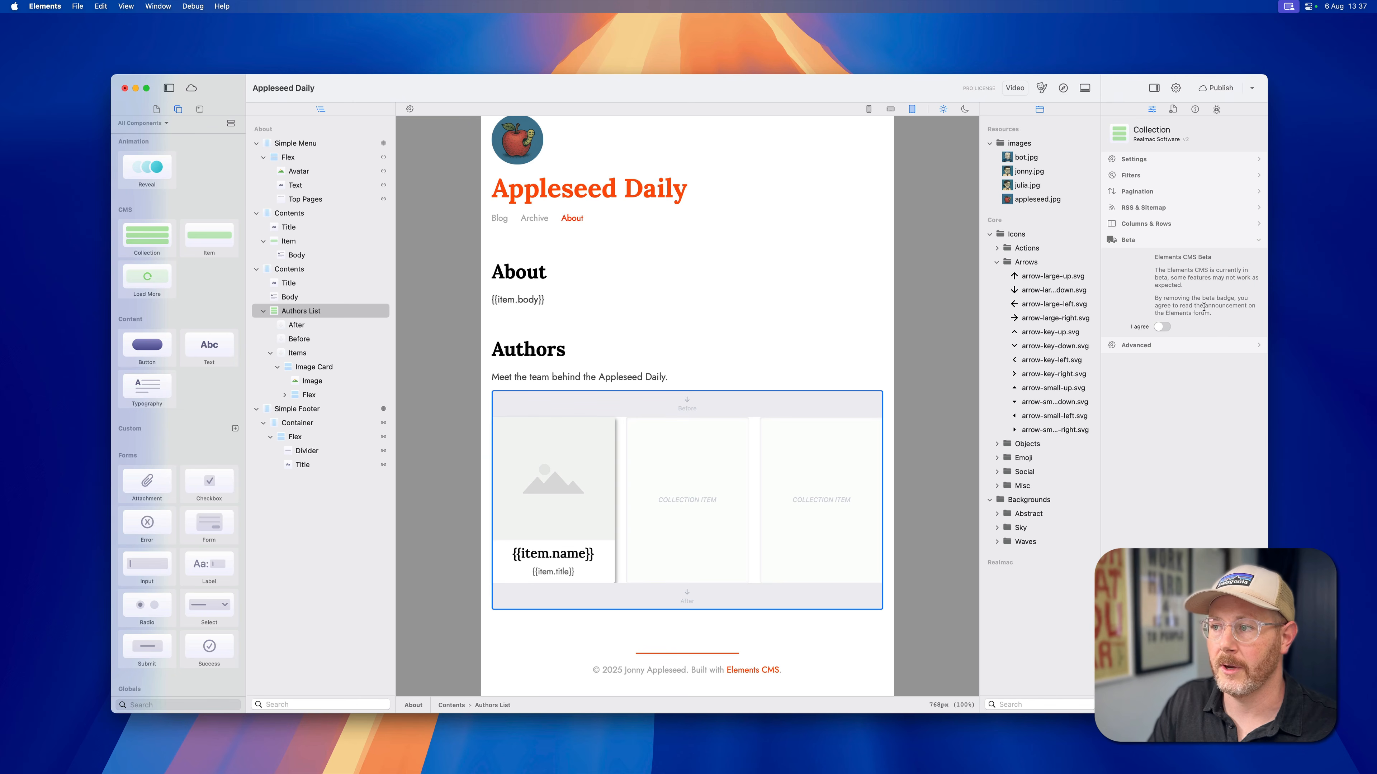